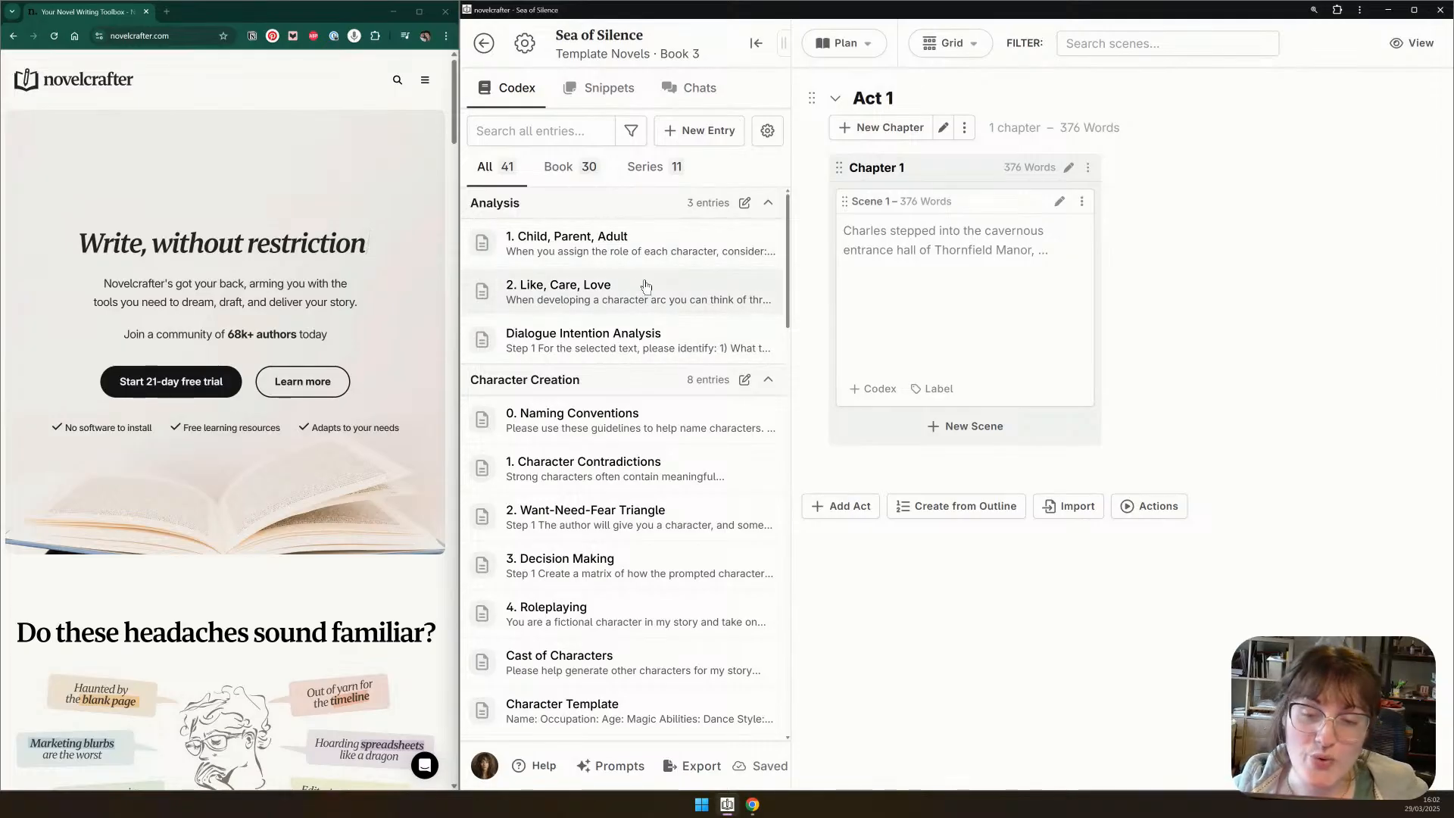
# Review the Codex entries "1. Child, Parent, Adult" and "0. Naming Conventions", then close the entry details
pyautogui.click(618, 254)
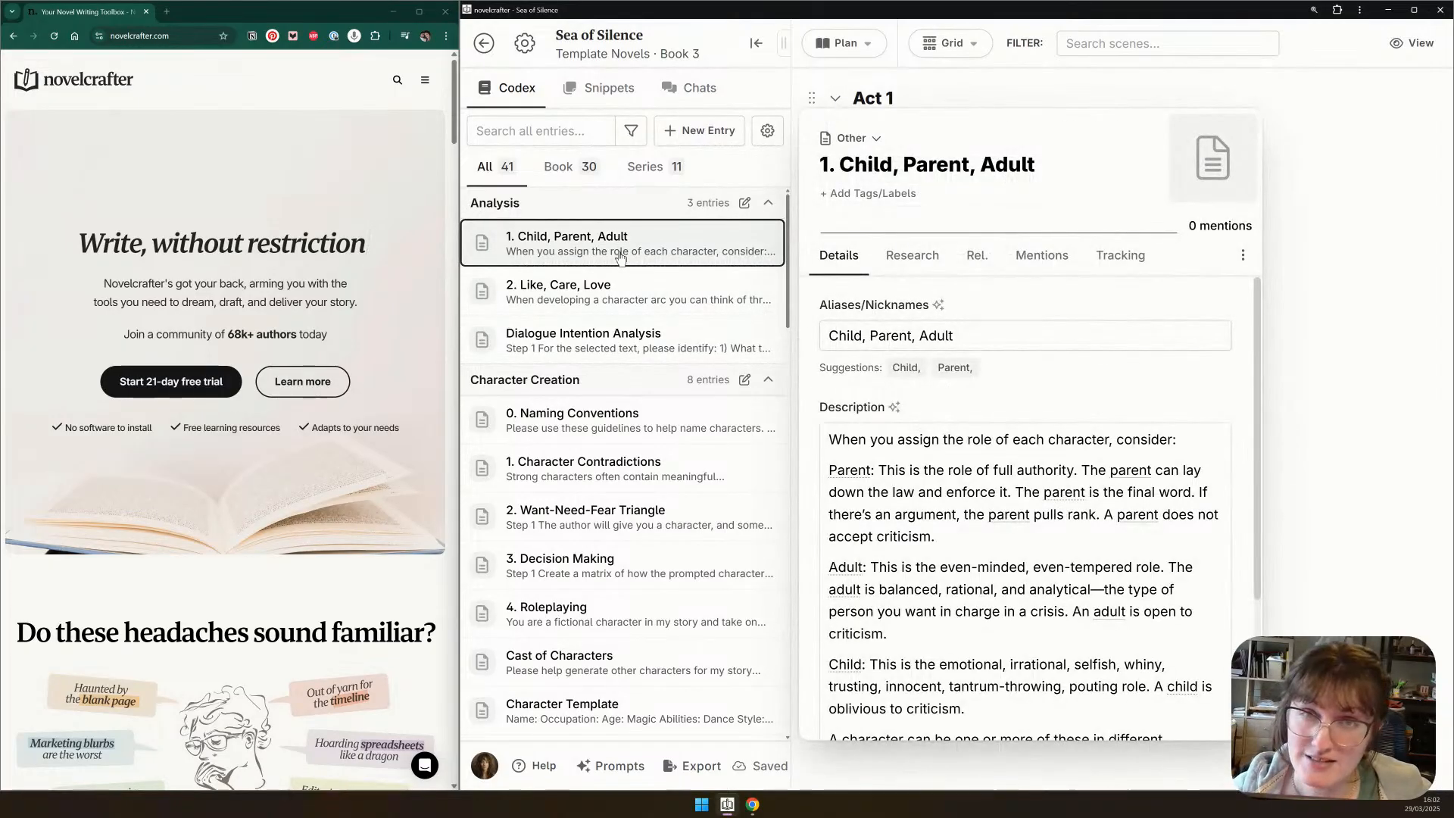
pyautogui.scroll(-3, 985, 515)
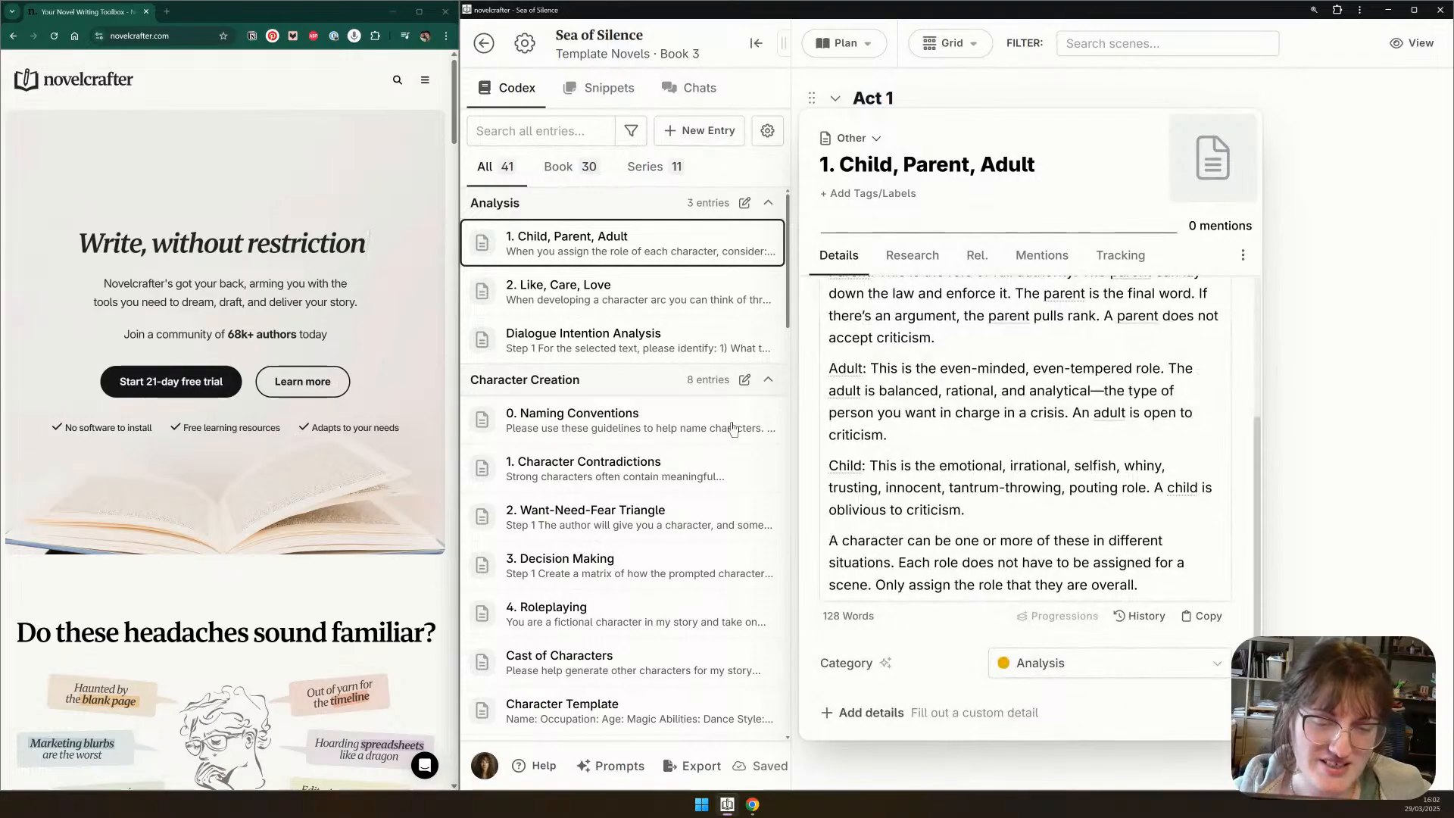
pyautogui.click(614, 436)
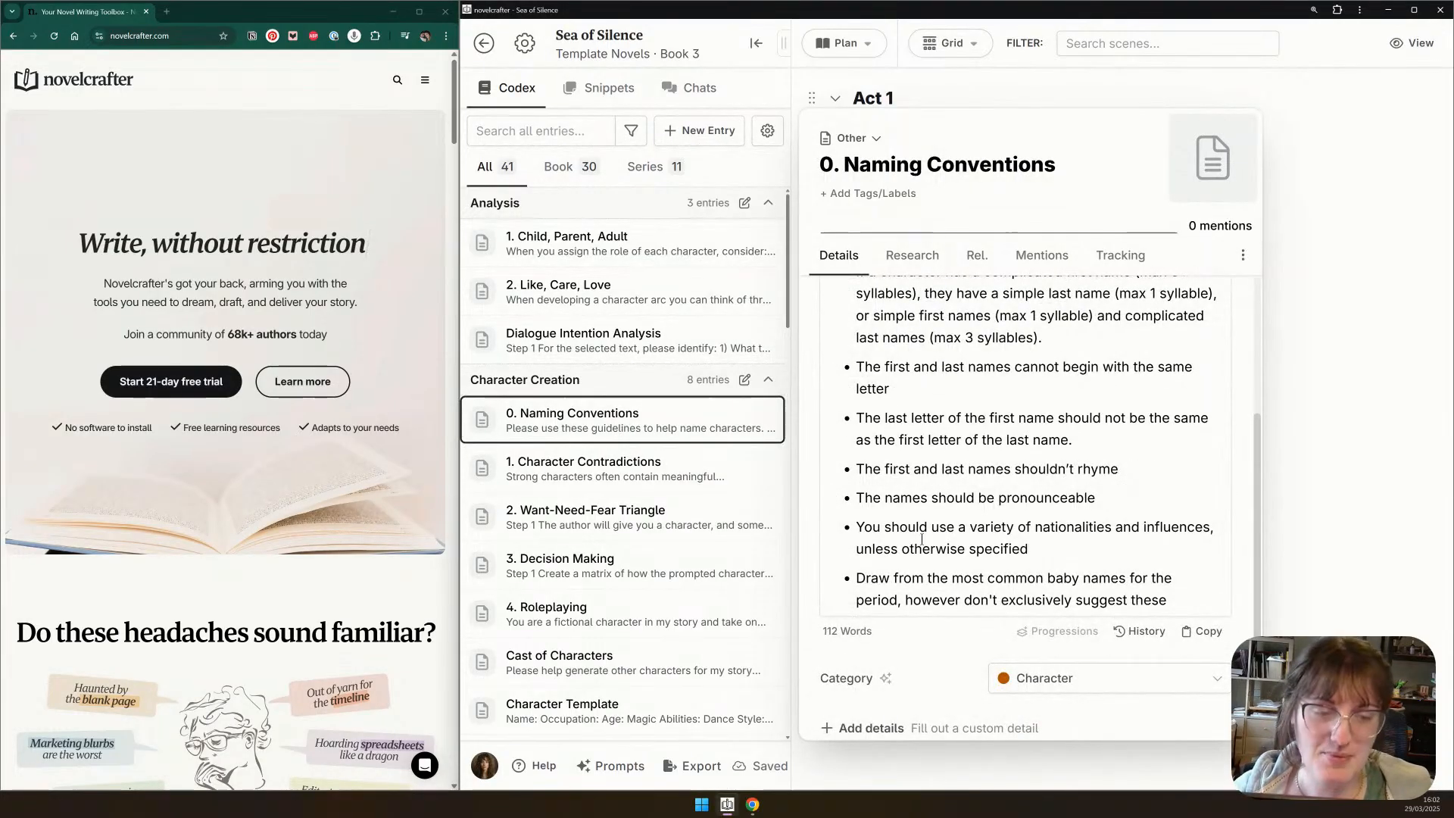
pyautogui.click(1348, 184)
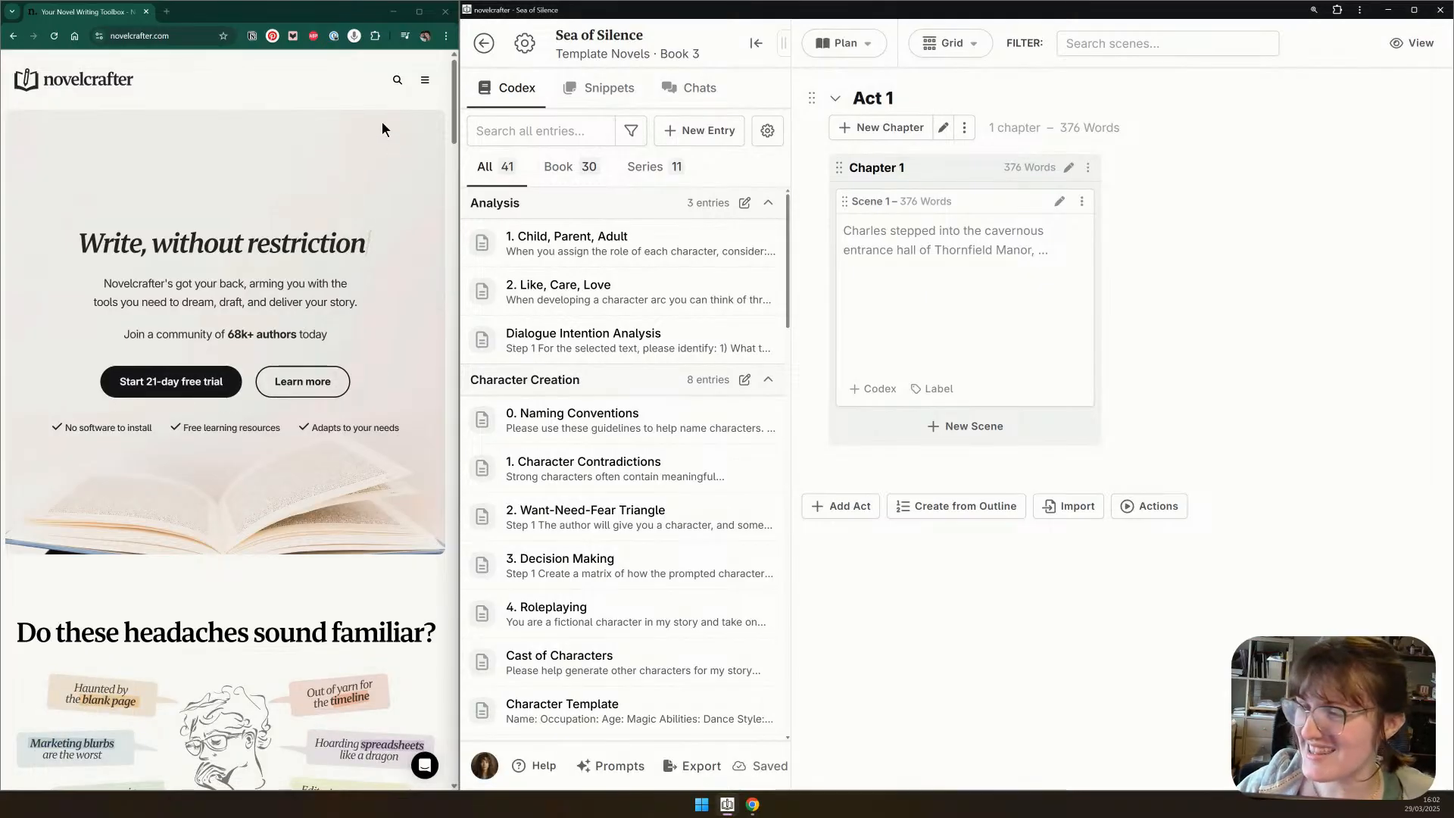
# Look through the Resources section of the Novelcrafter website and open the full list of courses
pyautogui.click(425, 80)
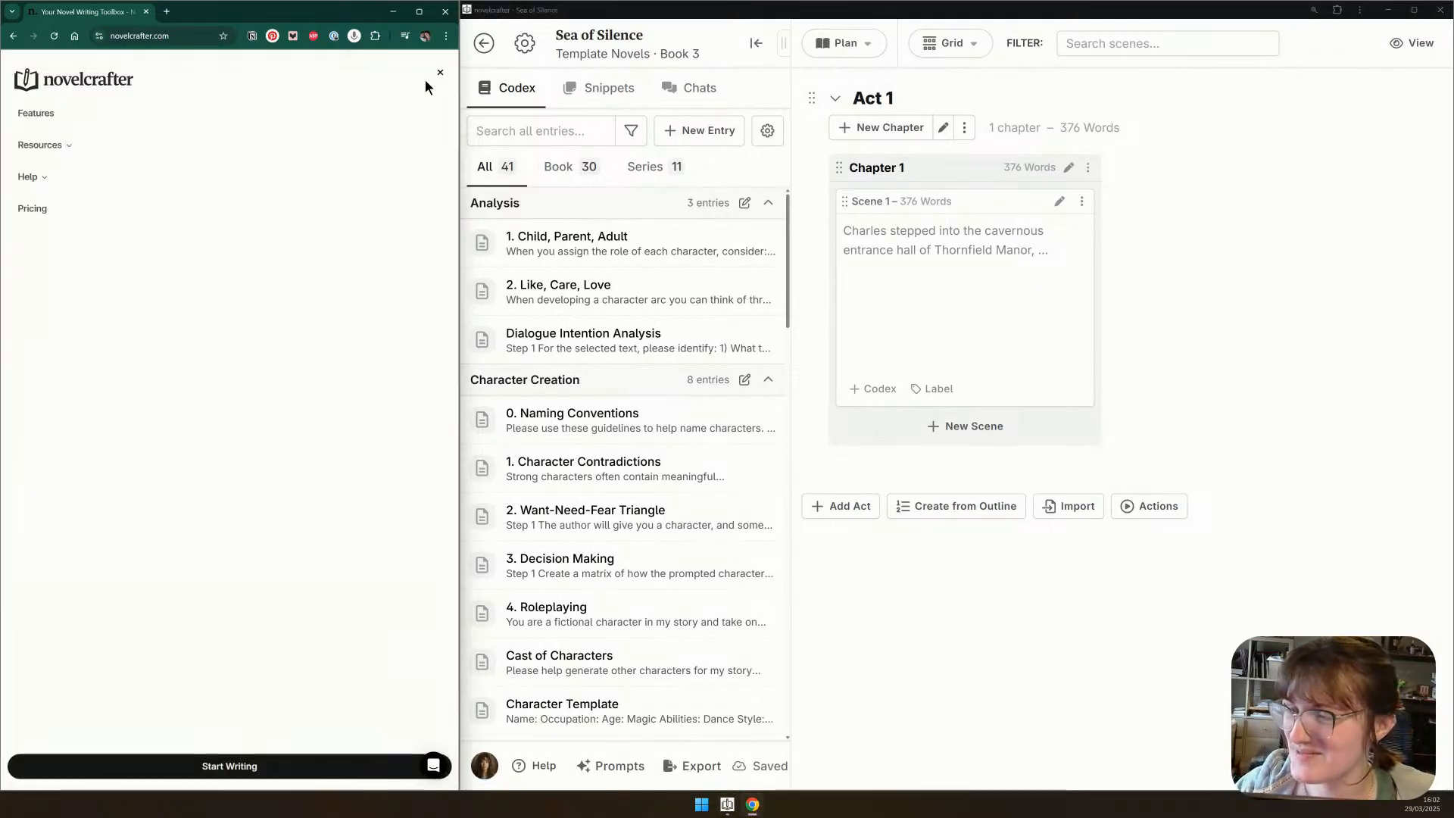
pyautogui.click(439, 72)
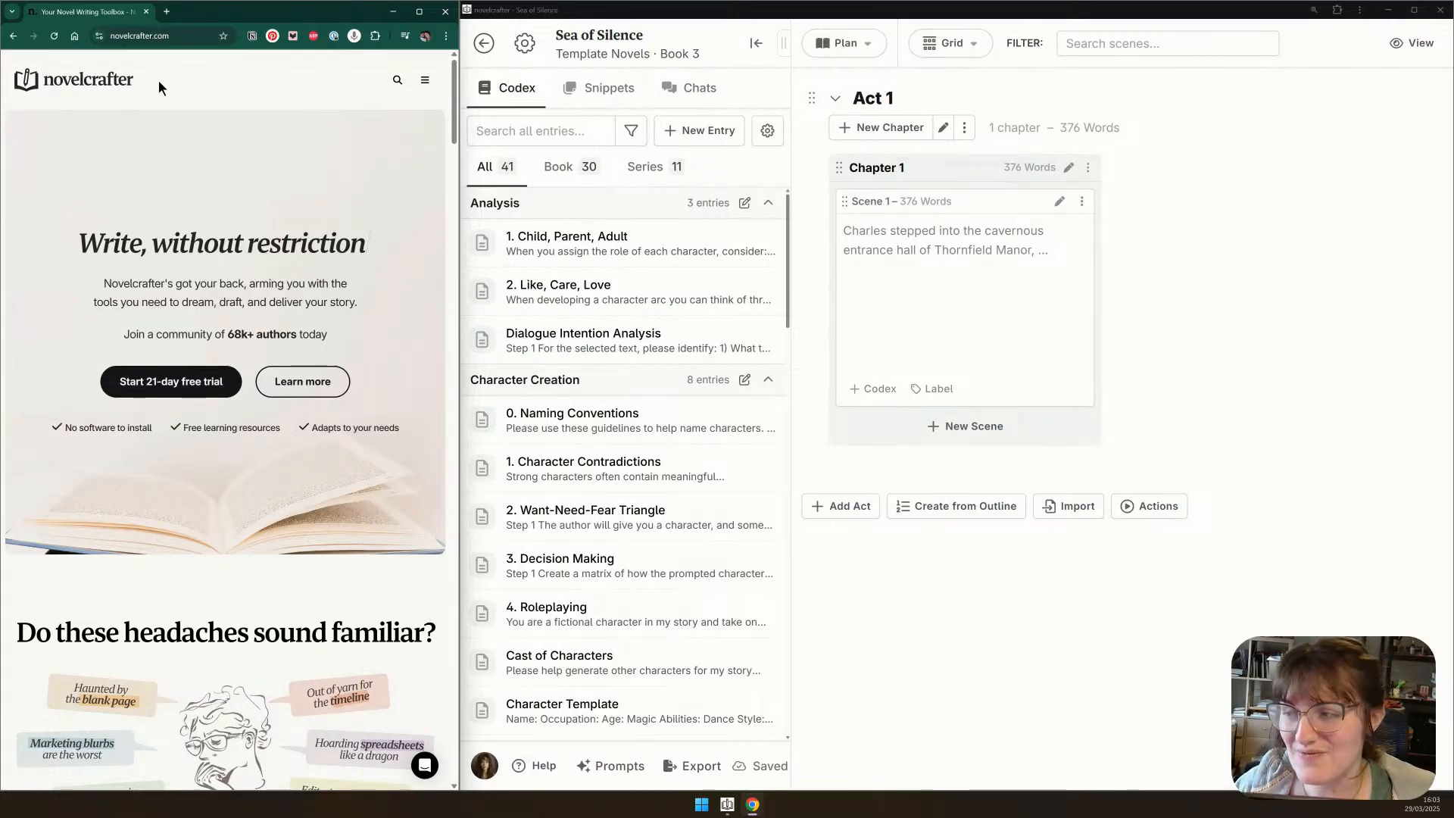
pyautogui.click(426, 84)
pyautogui.click(76, 151)
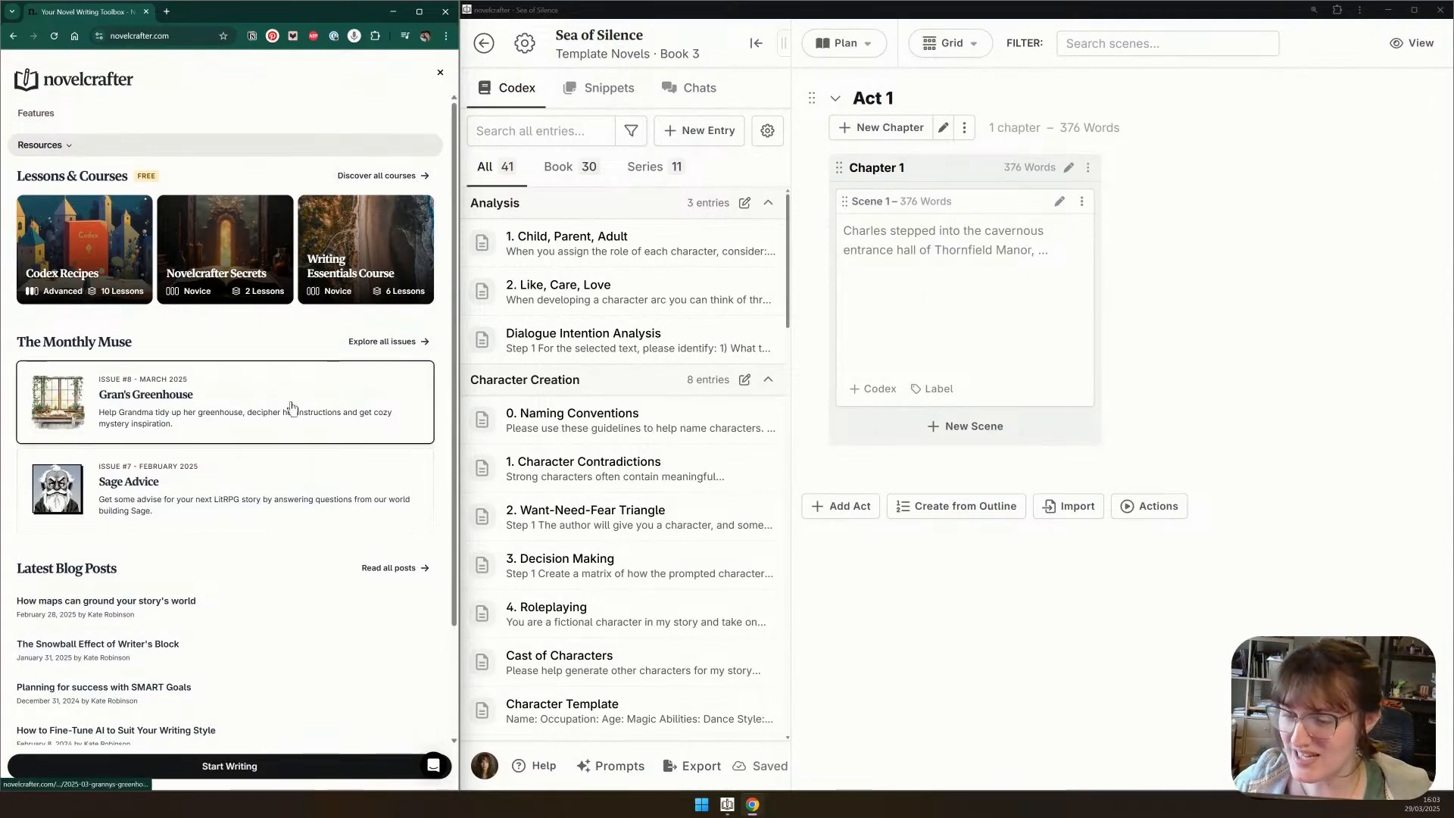
pyautogui.scroll(-2, 291, 408)
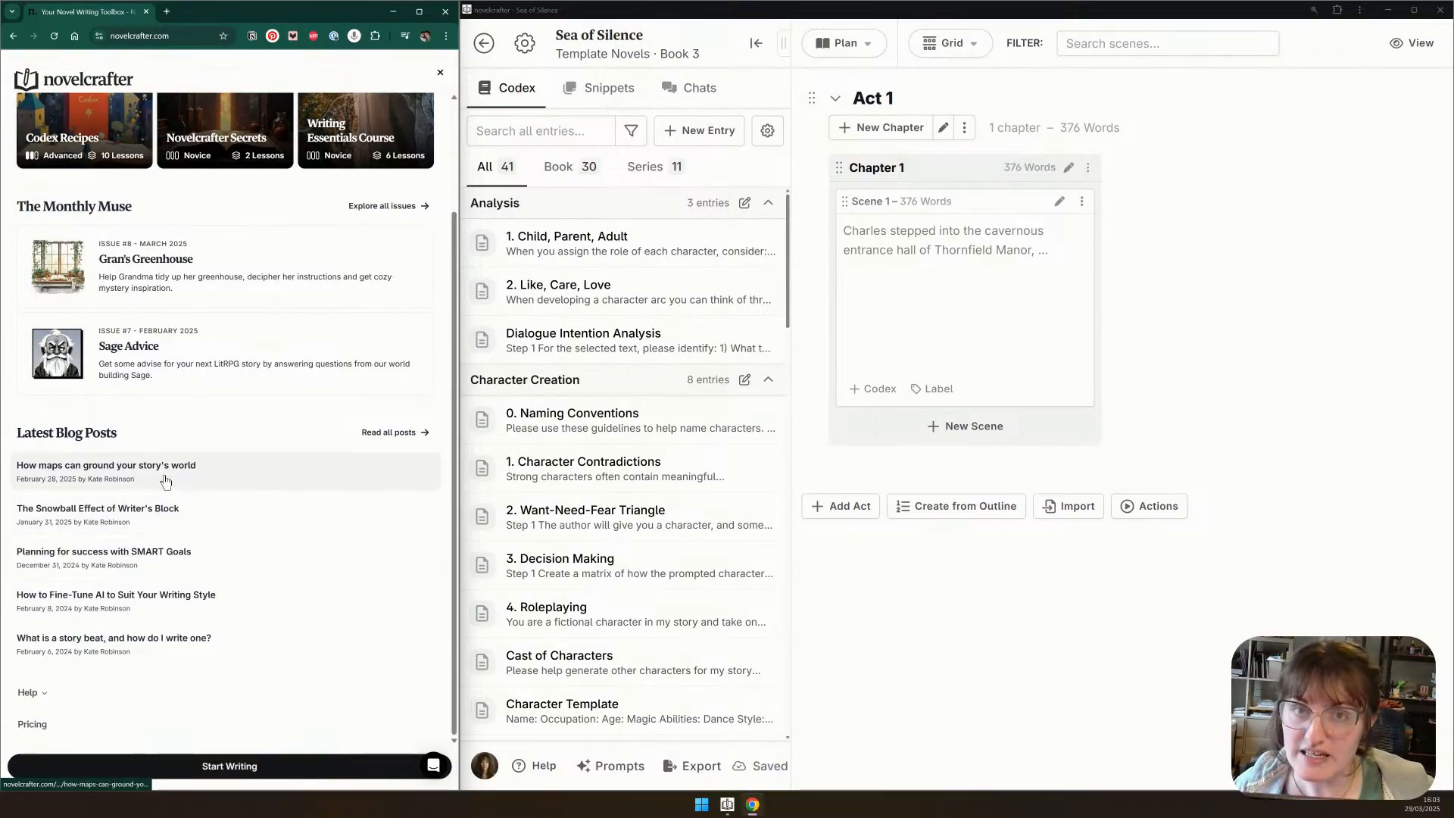
pyautogui.scroll(2, 286, 492)
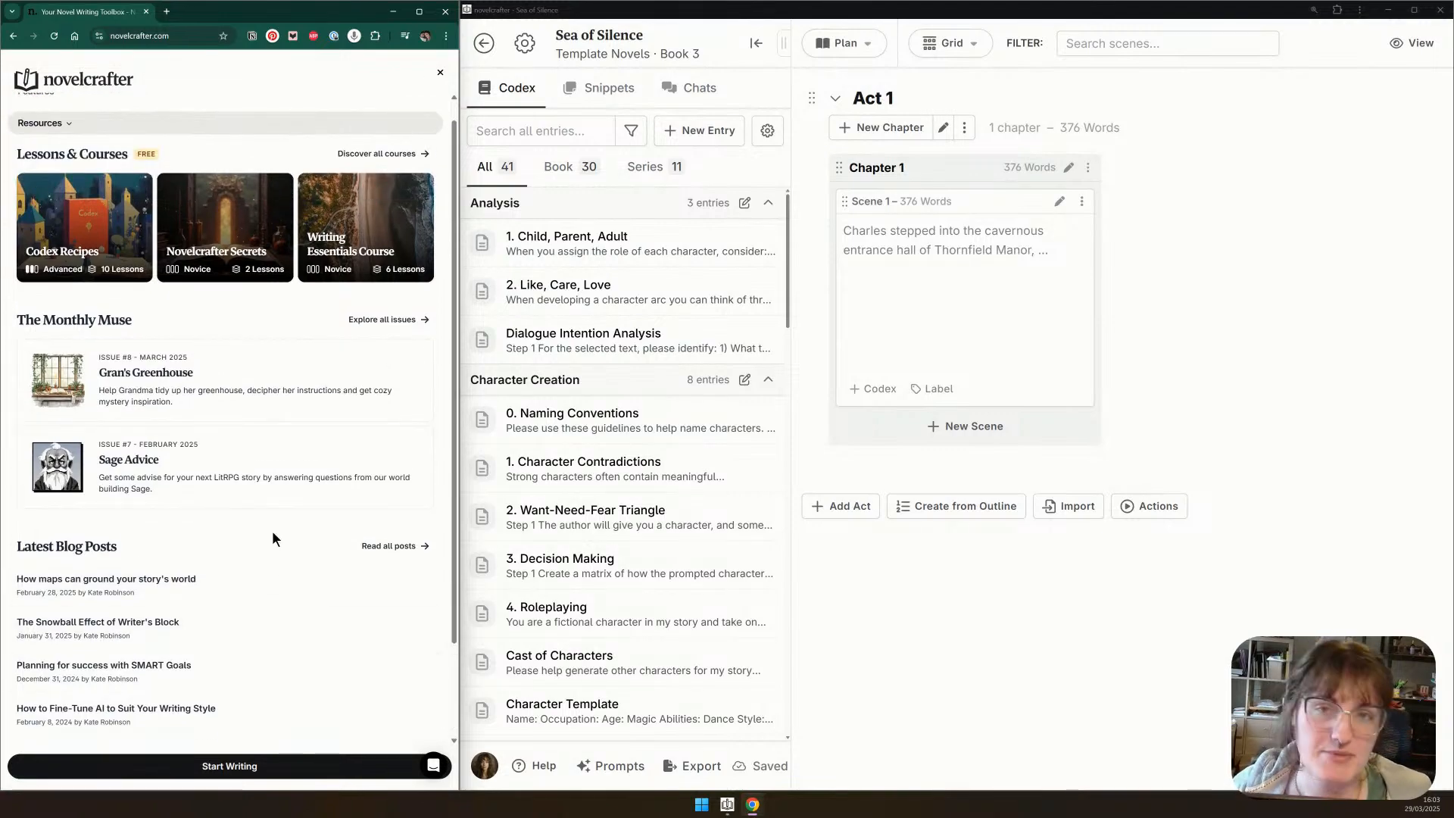
pyautogui.scroll(1, 274, 528)
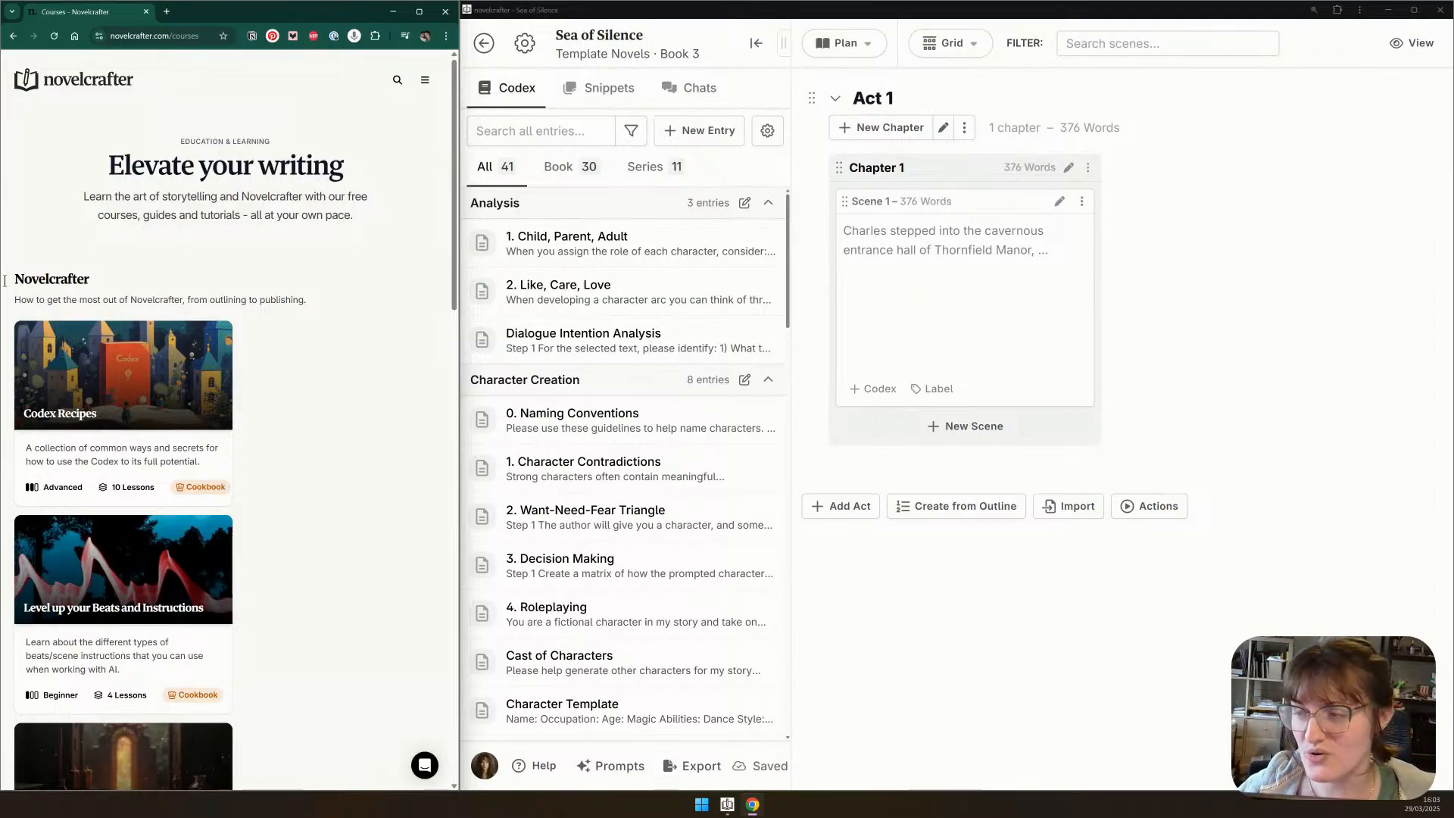
# Browse the course catalogue, covering the Novelcrafter, Storytelling and Genre Spotlight categories
pyautogui.click(474, 389)
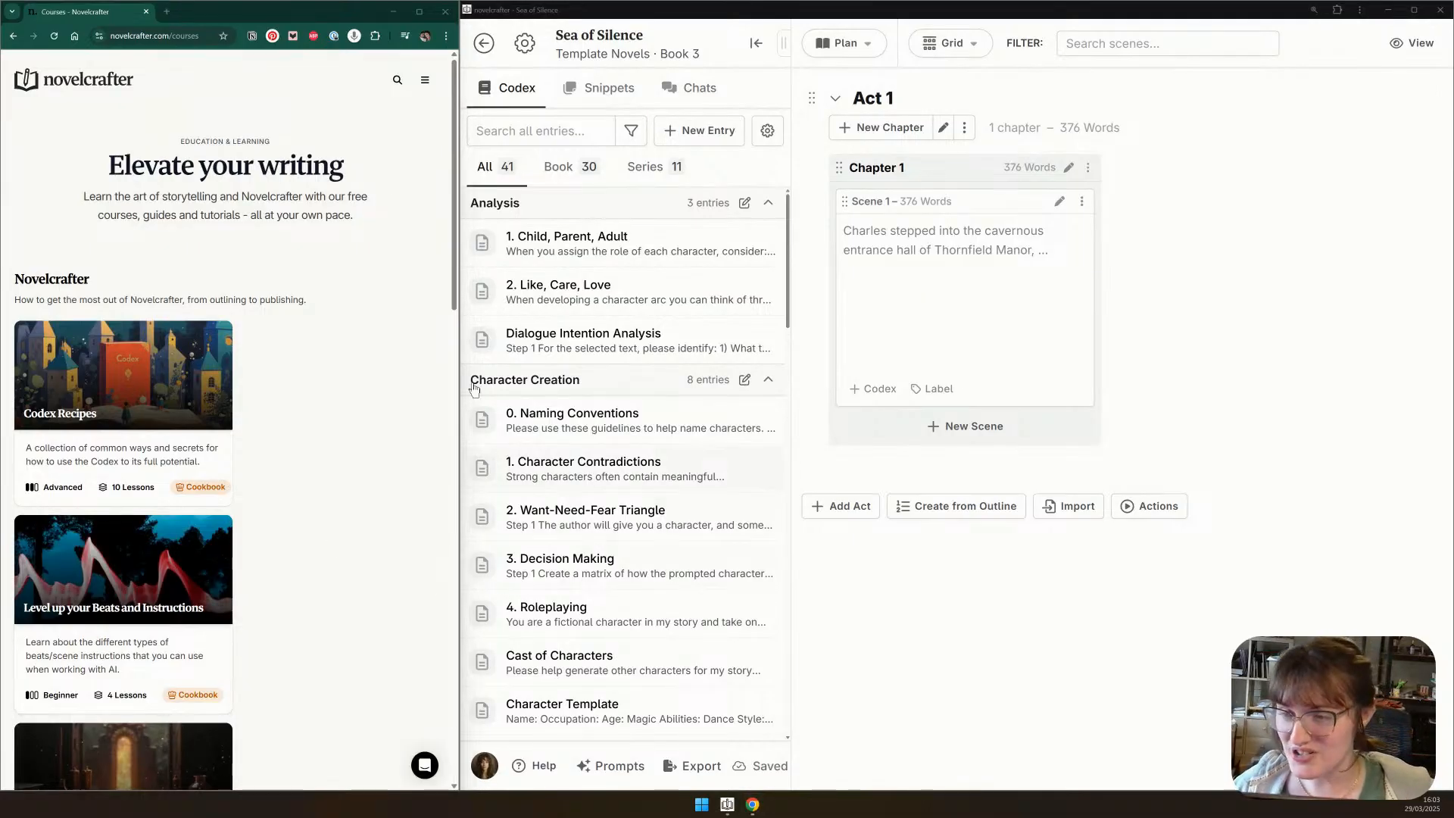
pyautogui.click(398, 247)
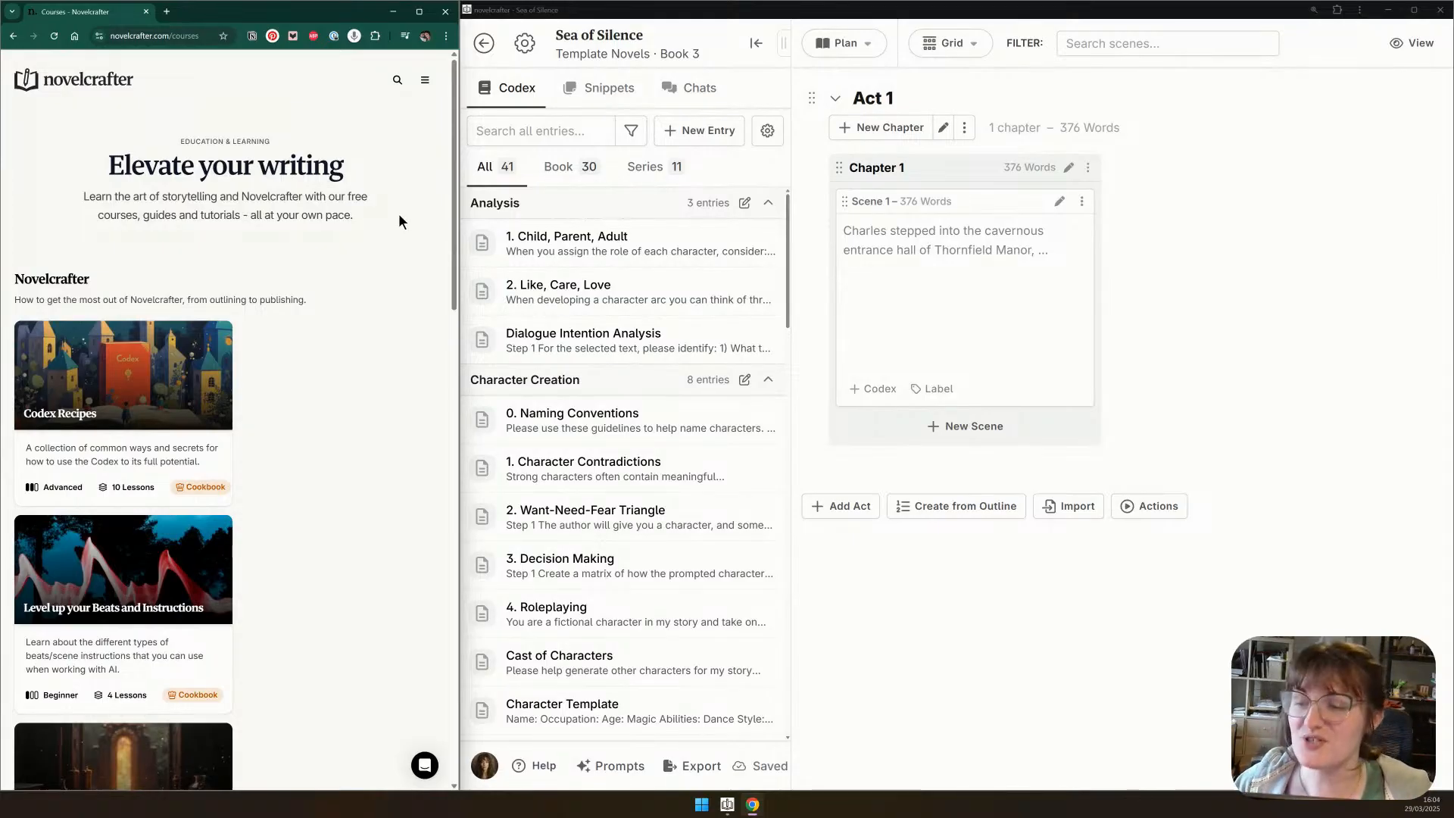
pyautogui.scroll(-2, 397, 231)
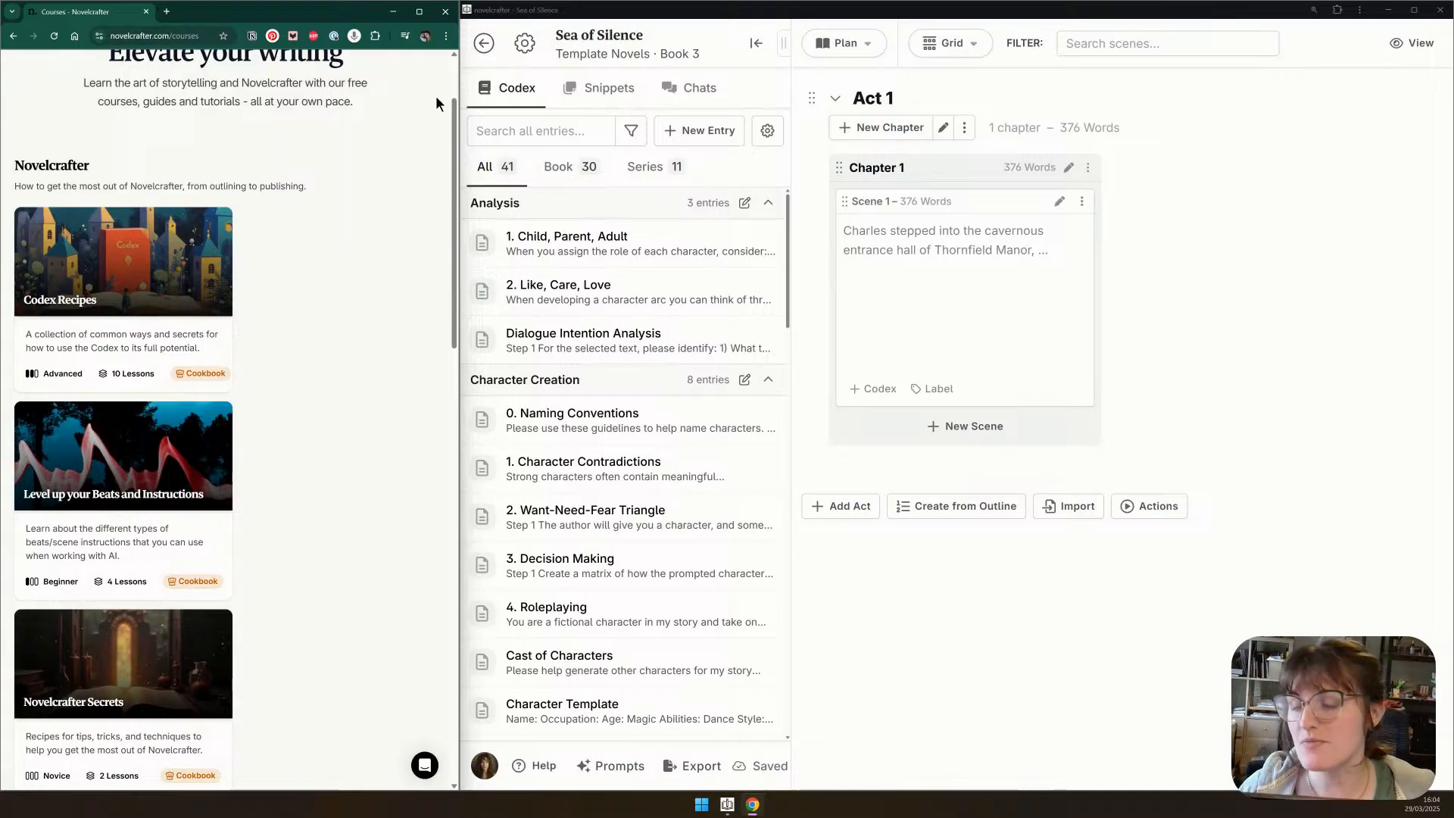
pyautogui.scroll(-2, 342, 514)
pyautogui.scroll(-4, 342, 512)
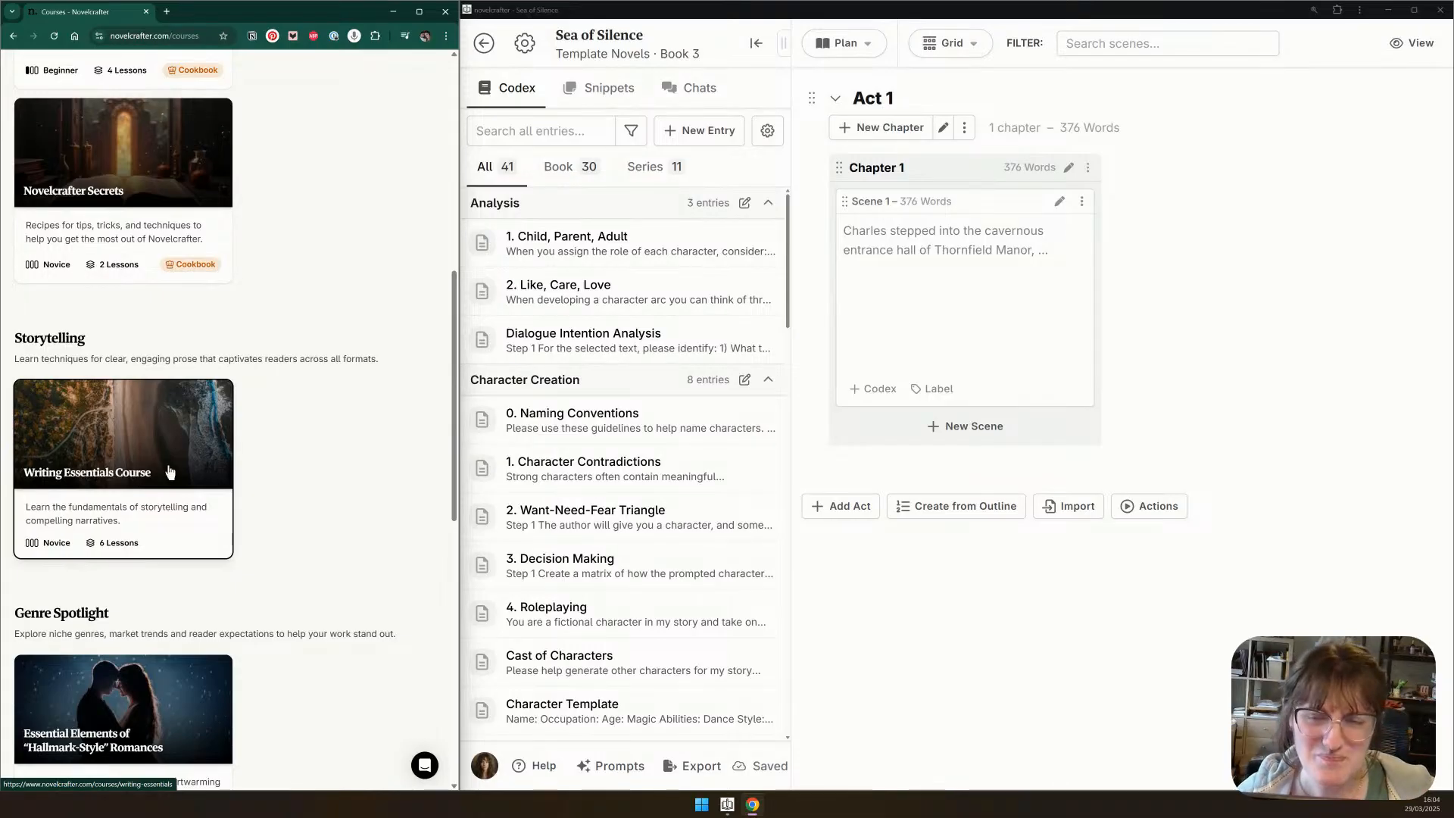
pyautogui.scroll(-2, 365, 405)
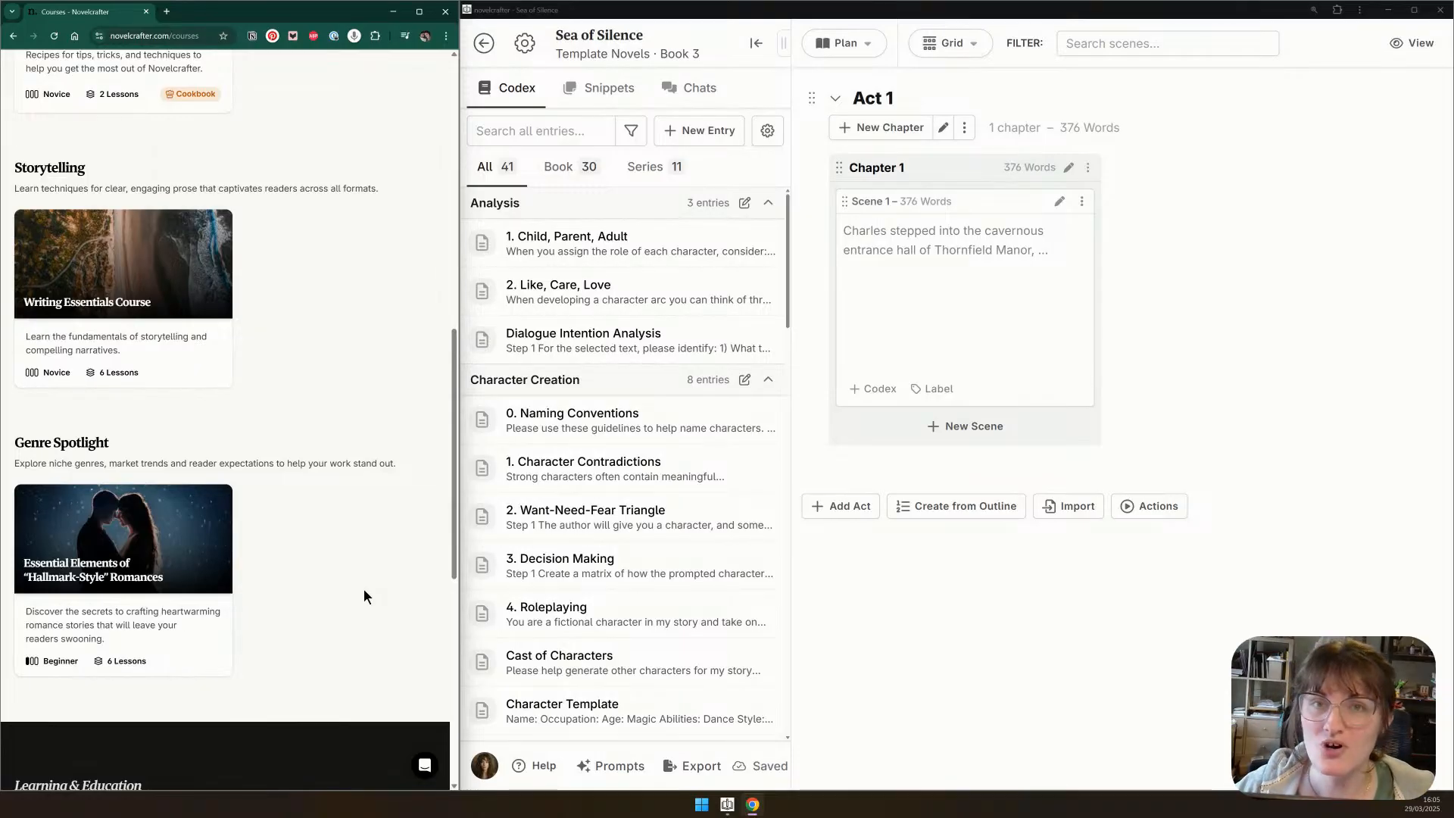
pyautogui.scroll(2, 364, 529)
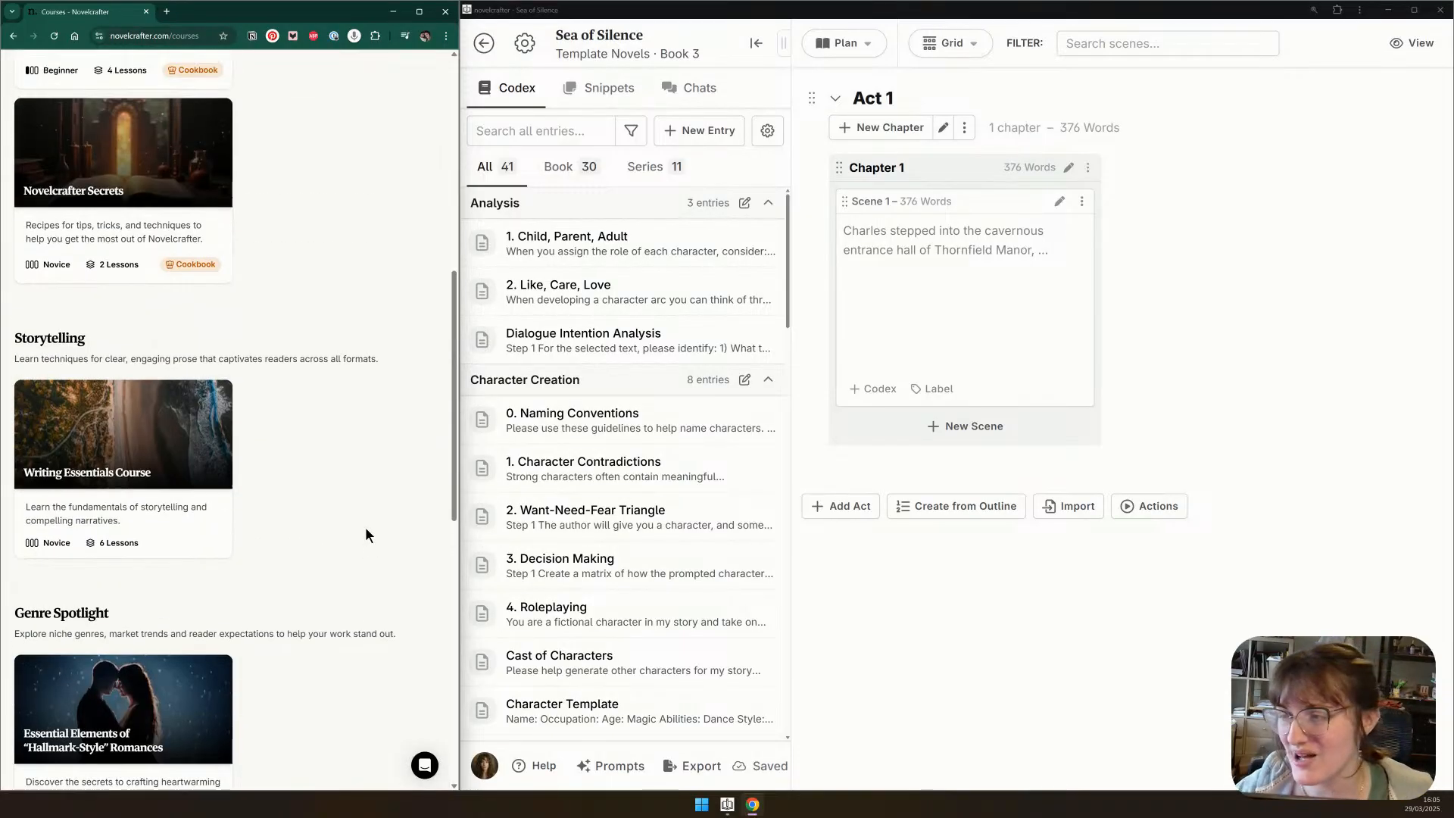
pyautogui.scroll(2, 365, 530)
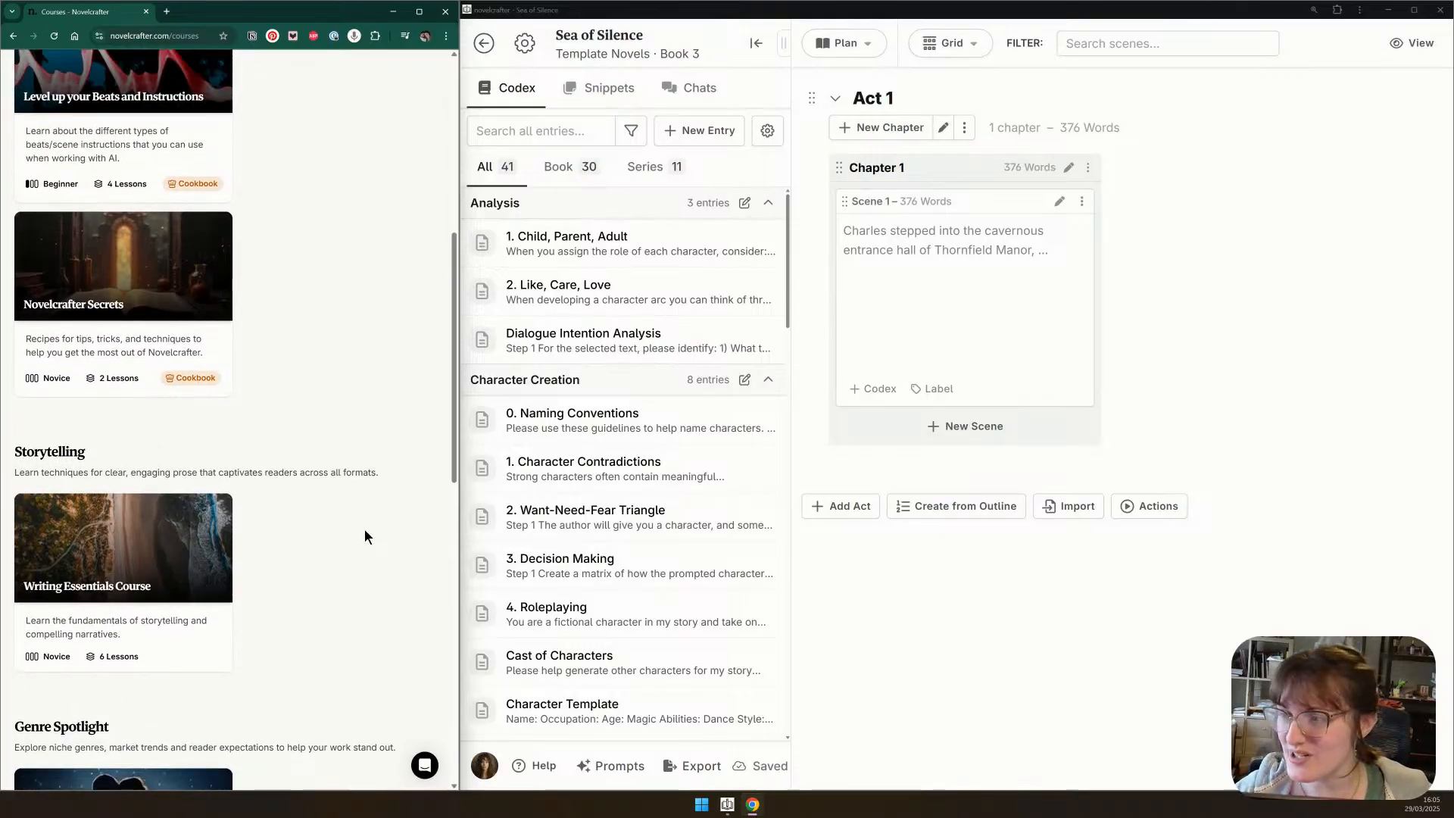
pyautogui.scroll(6, 365, 530)
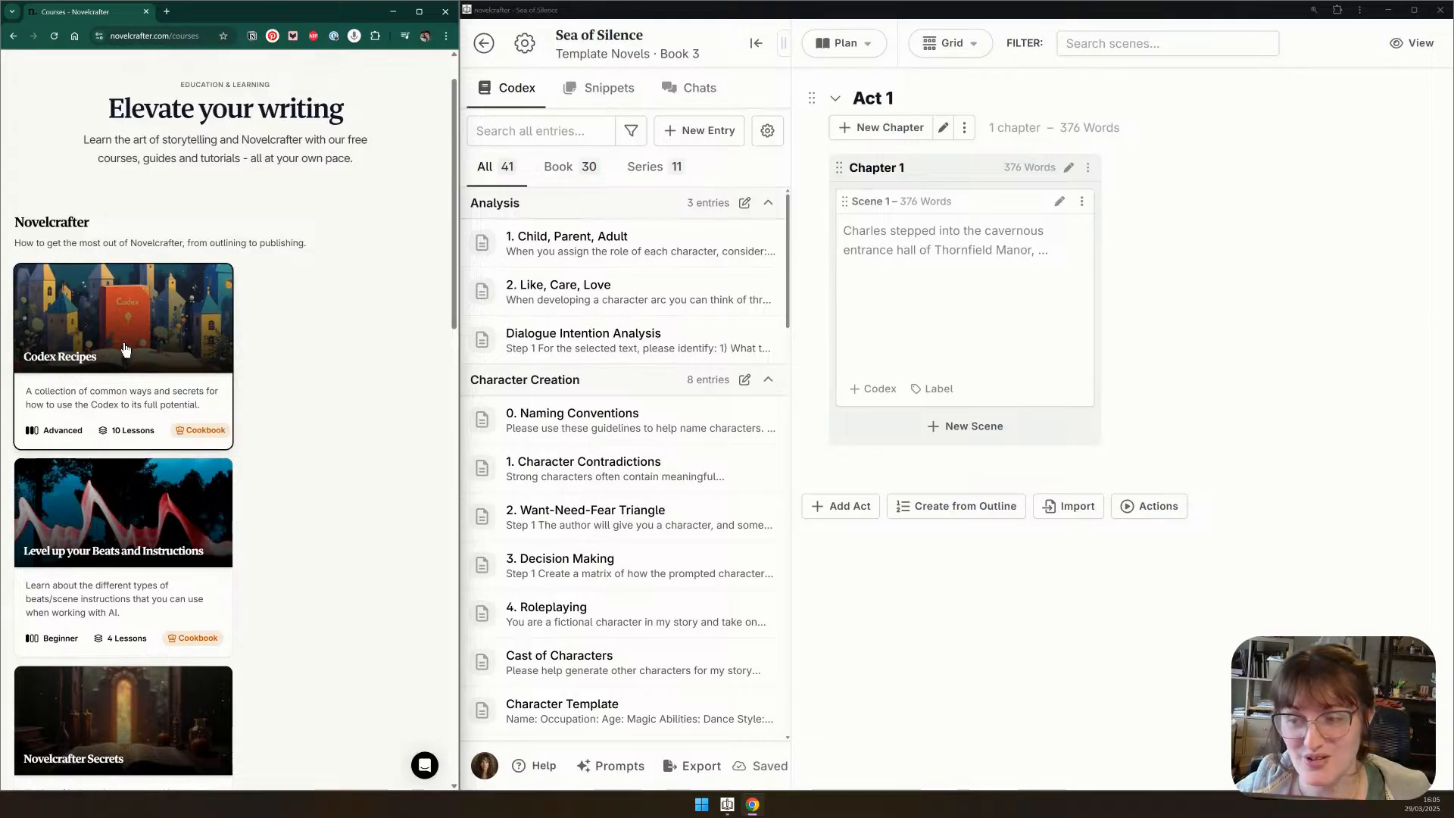
# Open the Codex Recipes course and review the lessons in its Rapid-Fire Recipes, Sorting, Shaping & Structuring and AI & Prompting sections
pyautogui.click(117, 350)
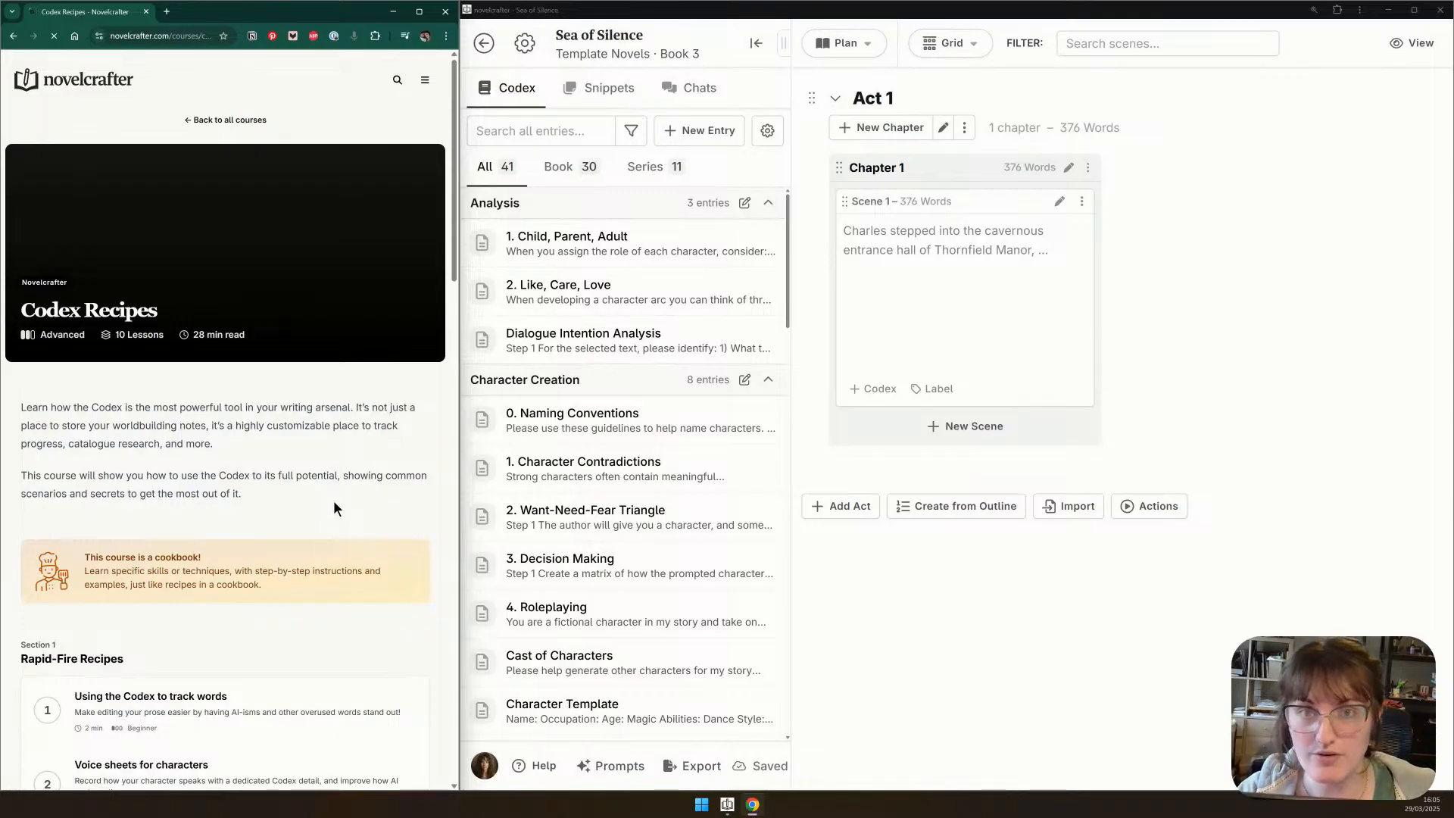
pyautogui.scroll(-3, 333, 502)
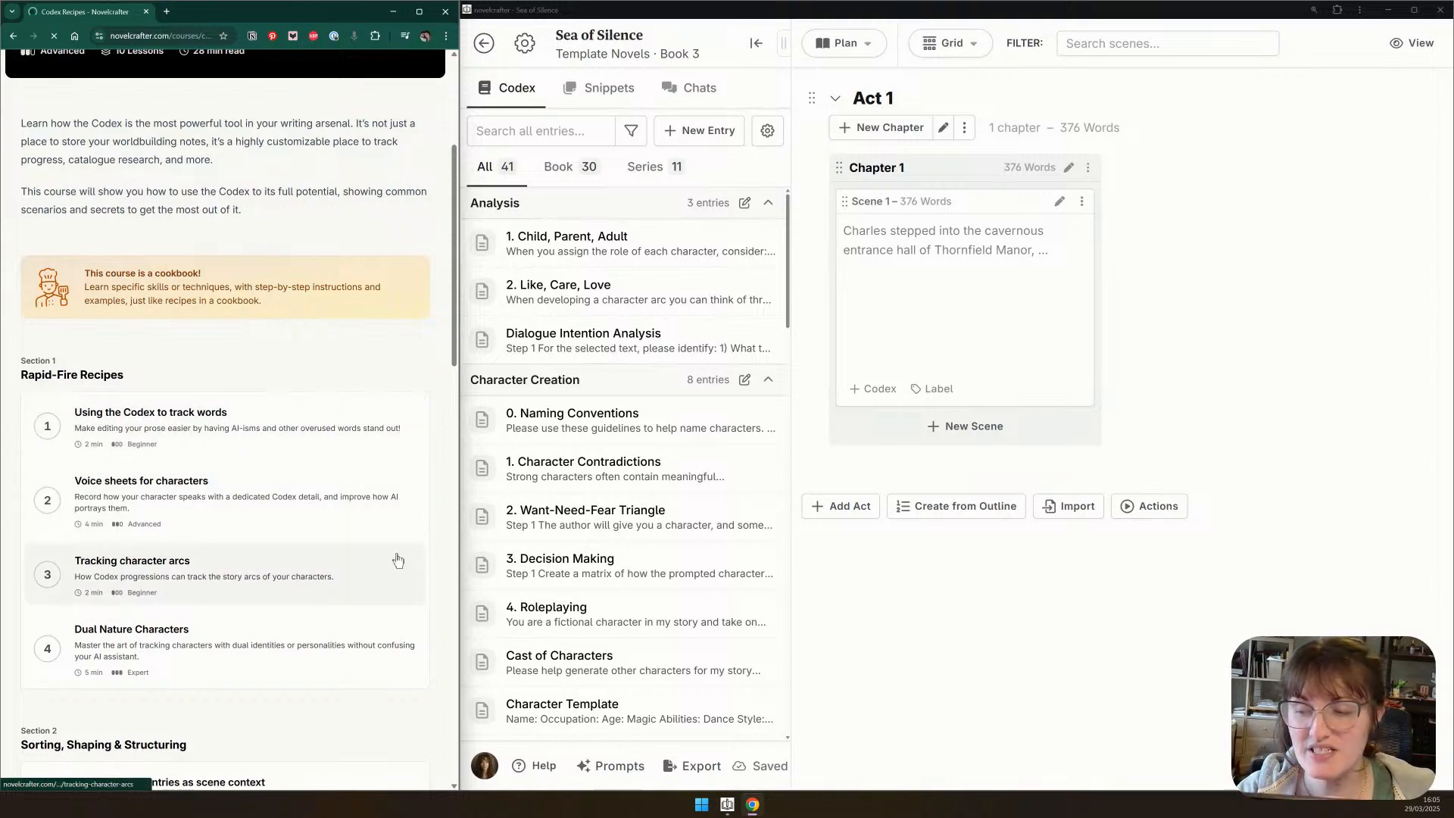
pyautogui.scroll(-3, 401, 558)
pyautogui.scroll(-6, 430, 553)
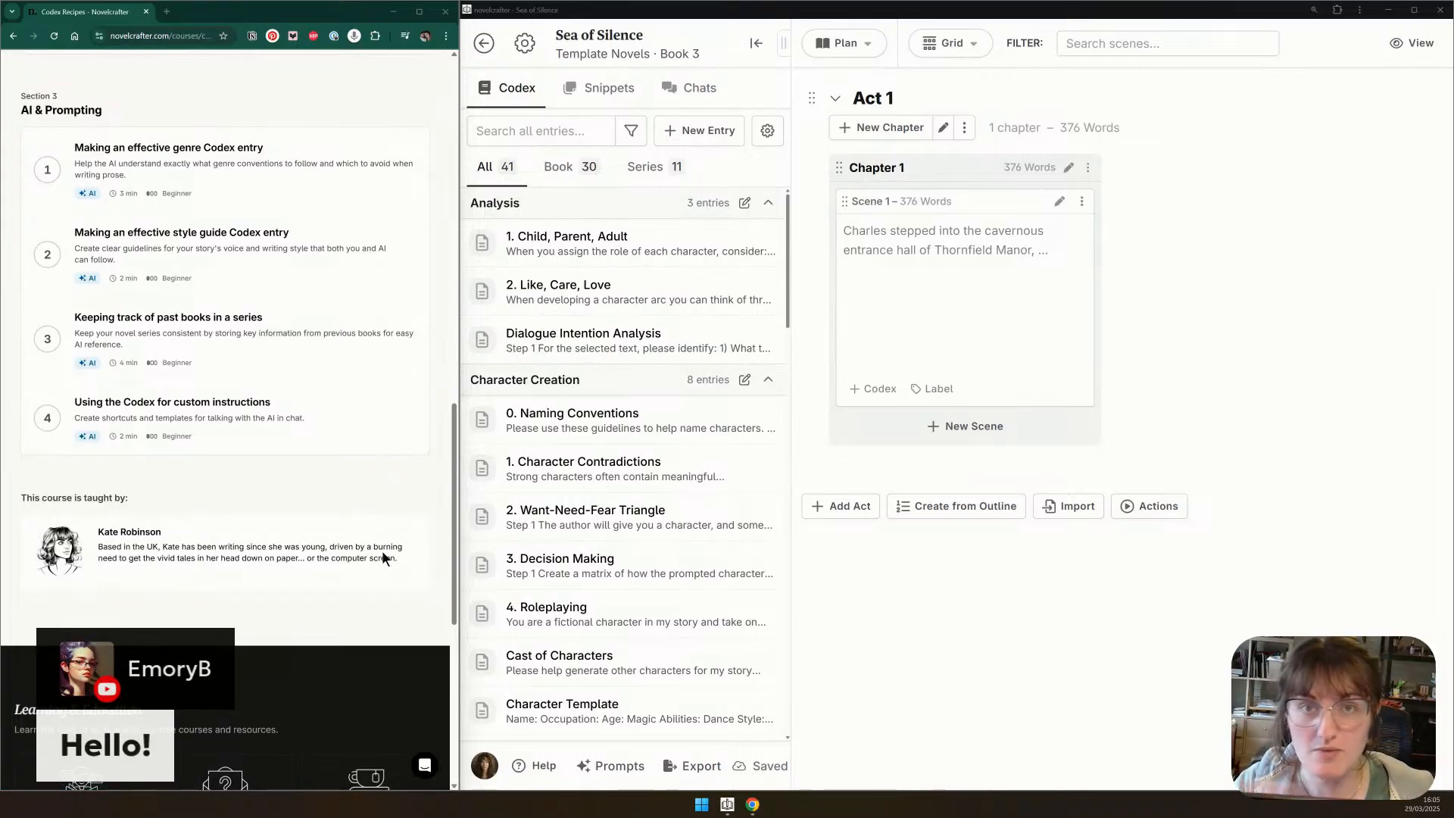
pyautogui.scroll(5, 381, 550)
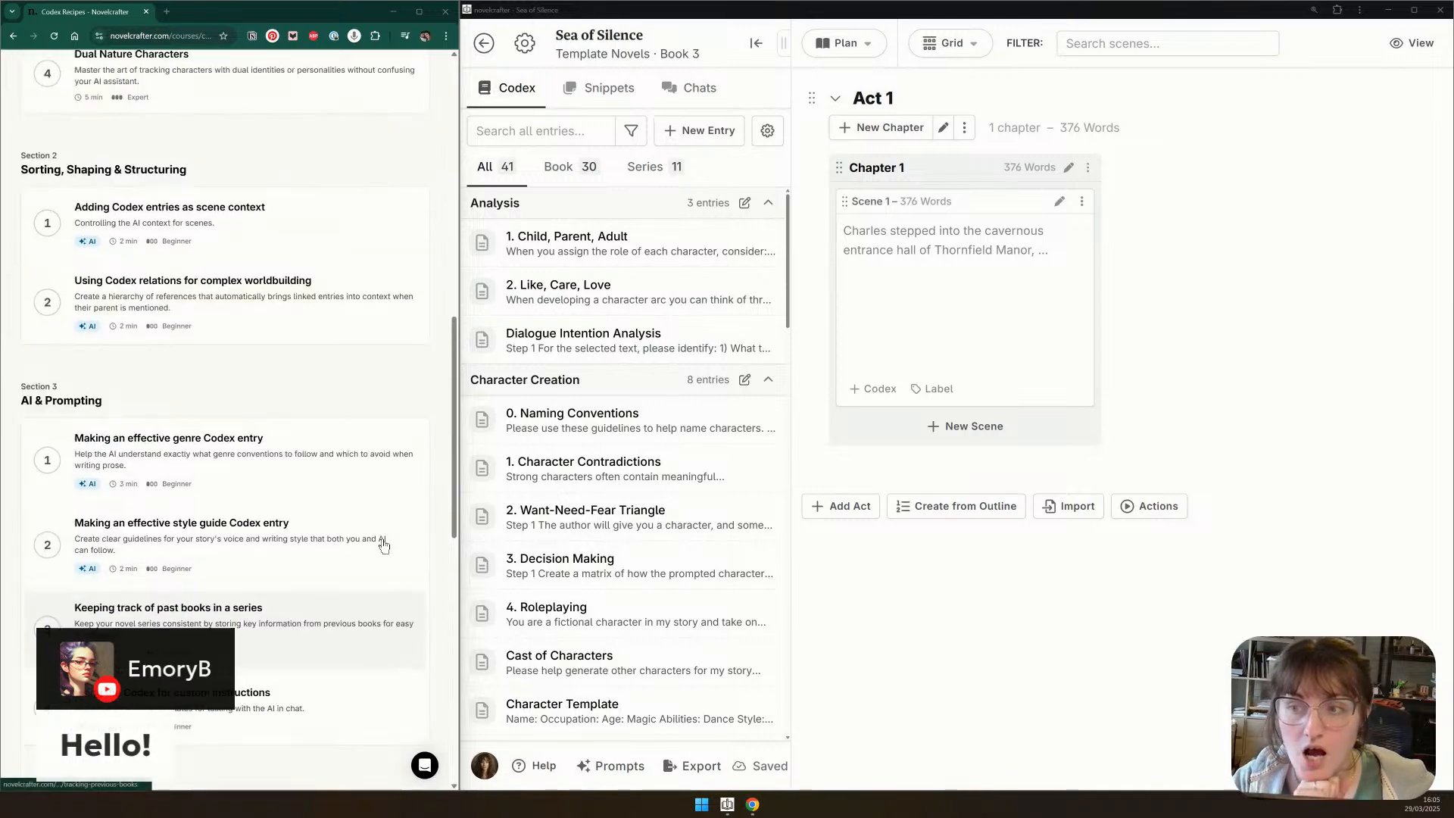
pyautogui.scroll(2, 383, 542)
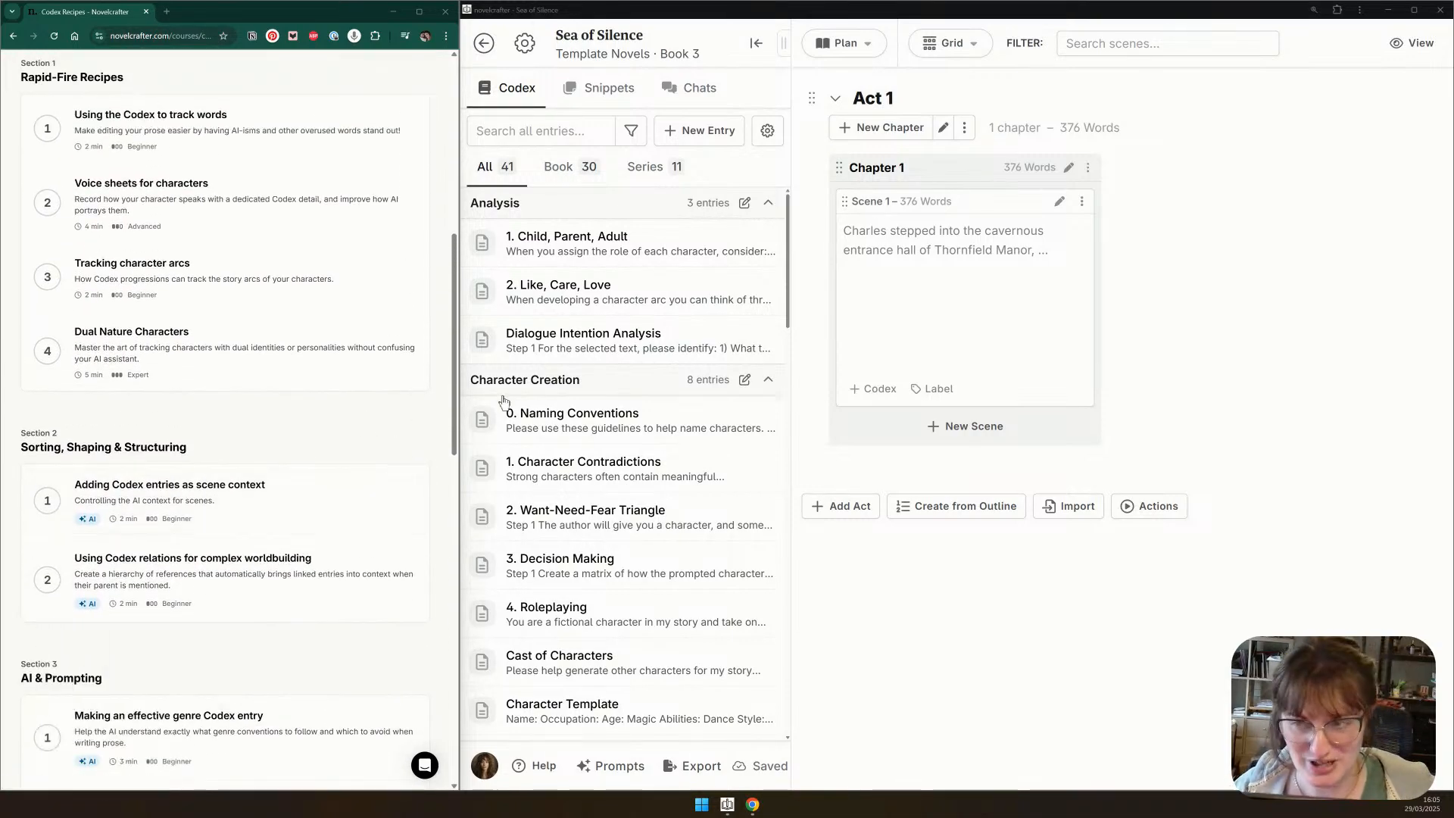
pyautogui.scroll(1, 432, 441)
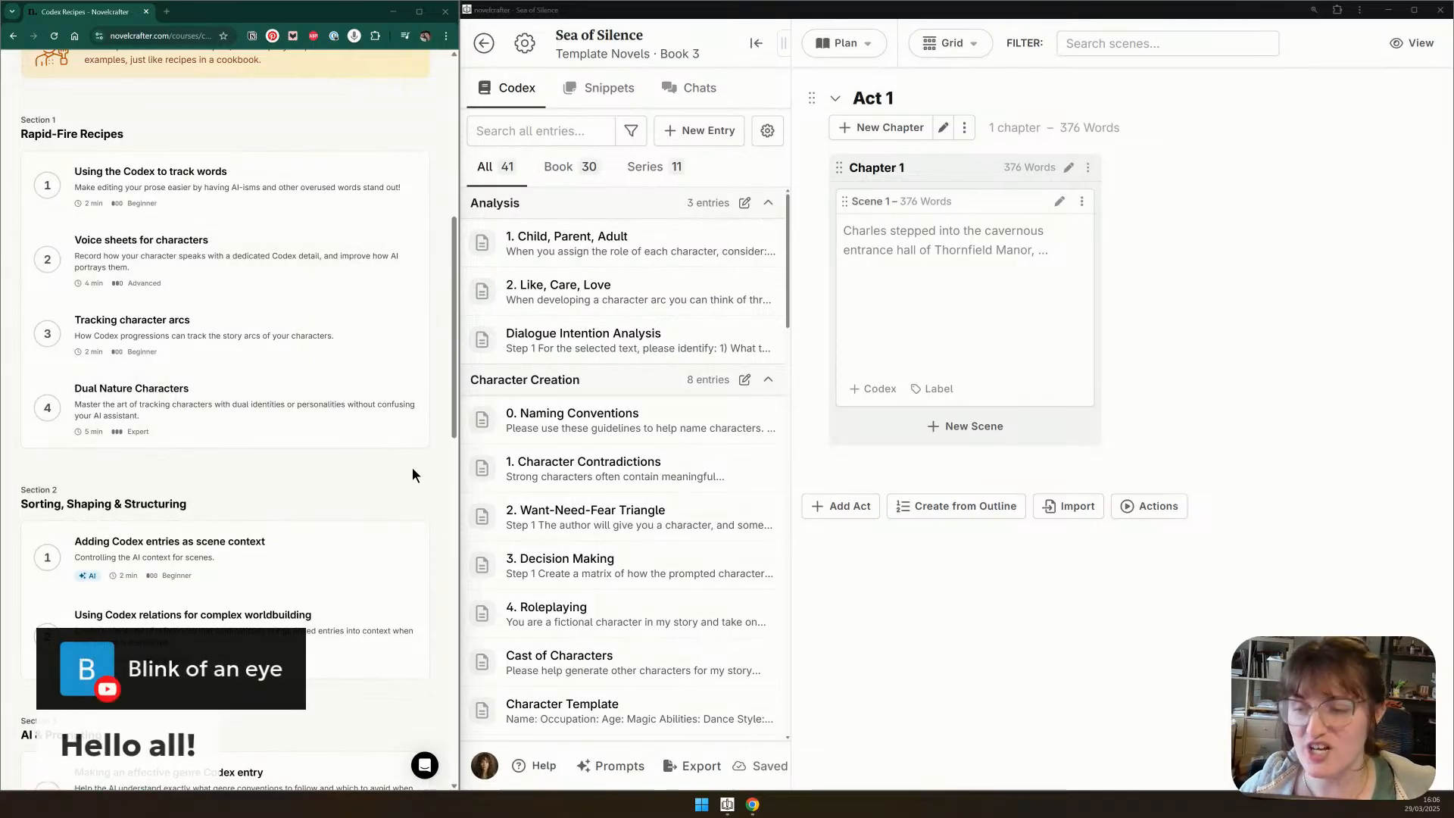
pyautogui.scroll(-2, 413, 463)
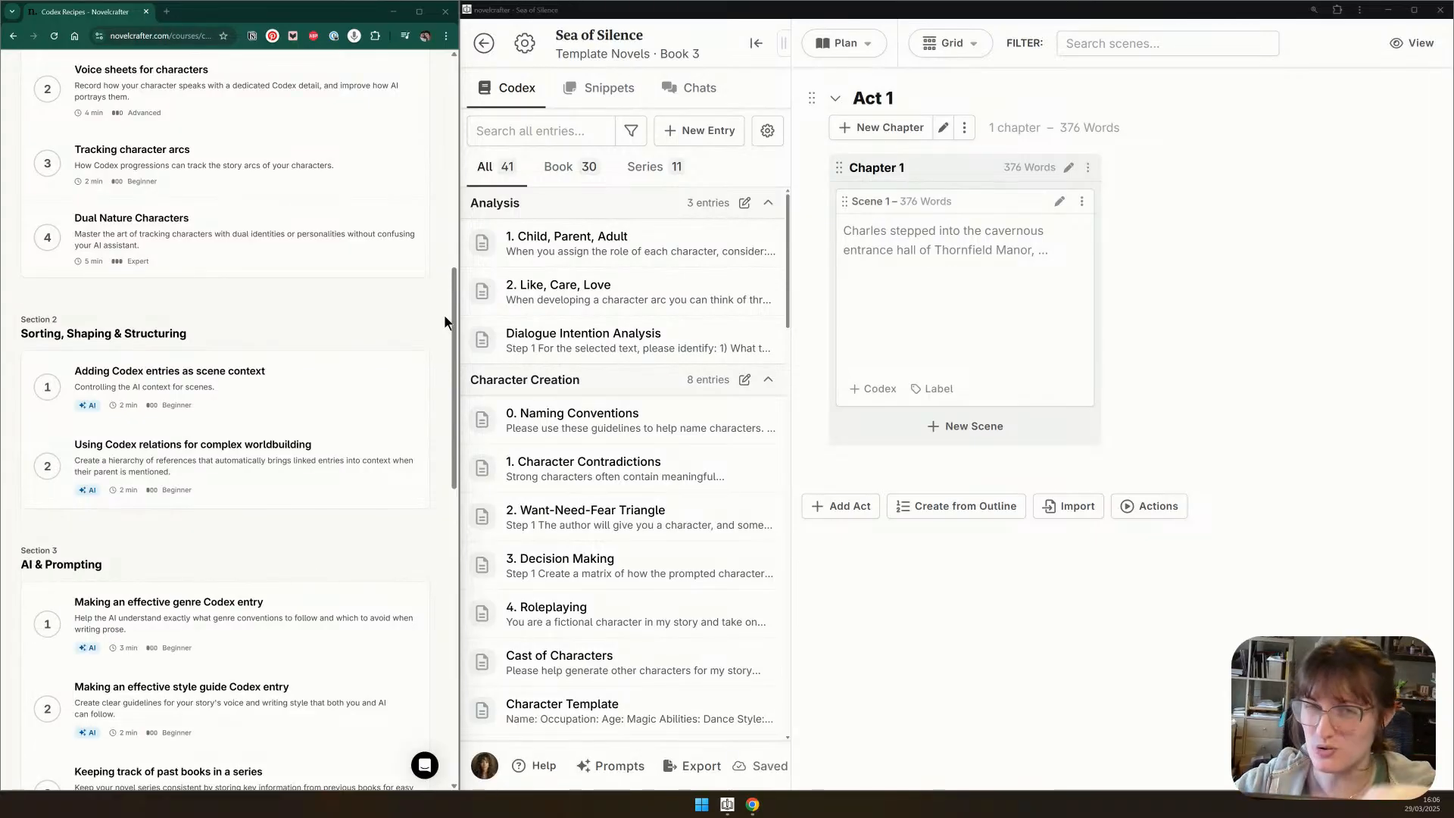
pyautogui.scroll(-3, 421, 492)
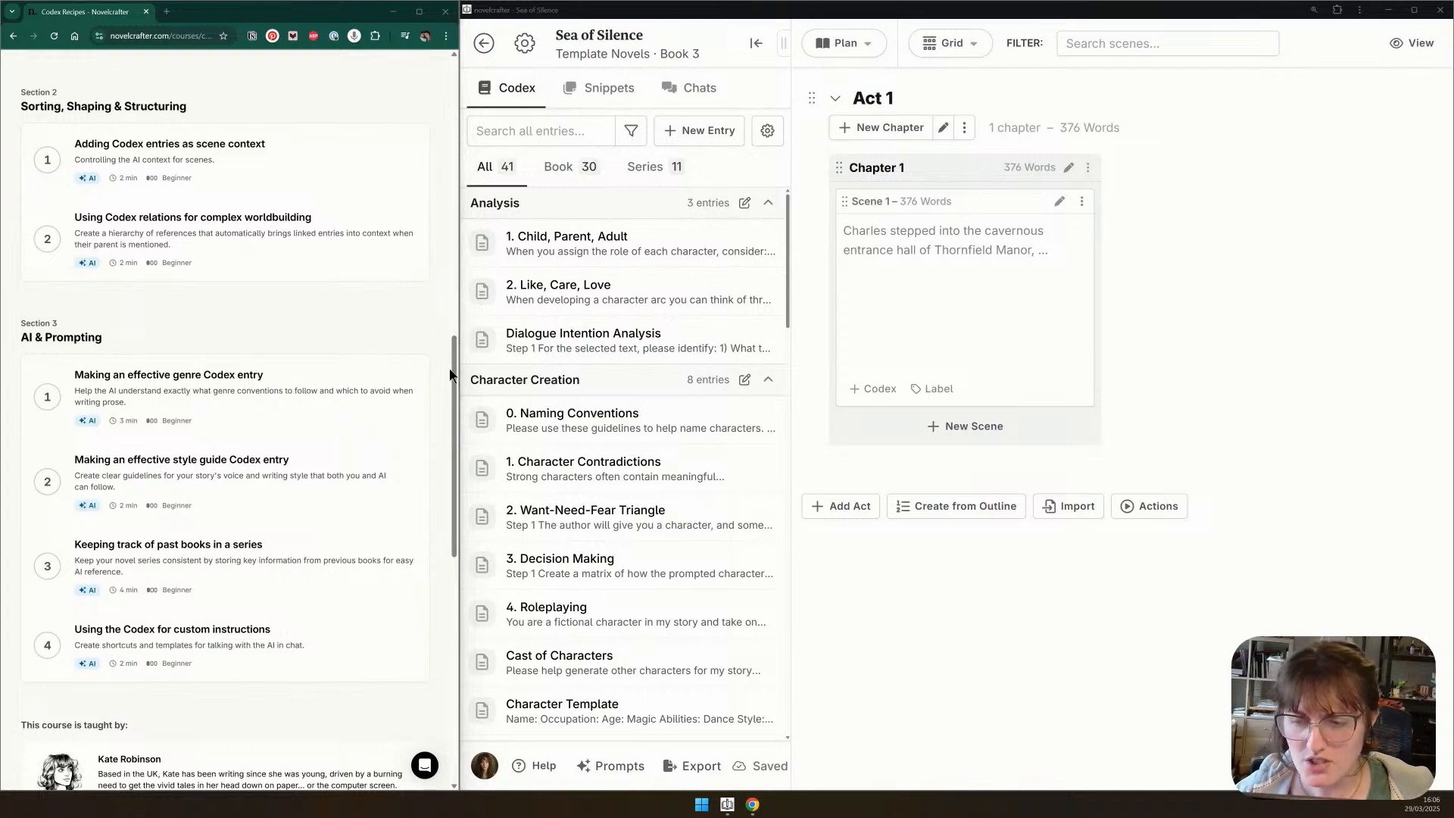
pyautogui.scroll(1, 449, 374)
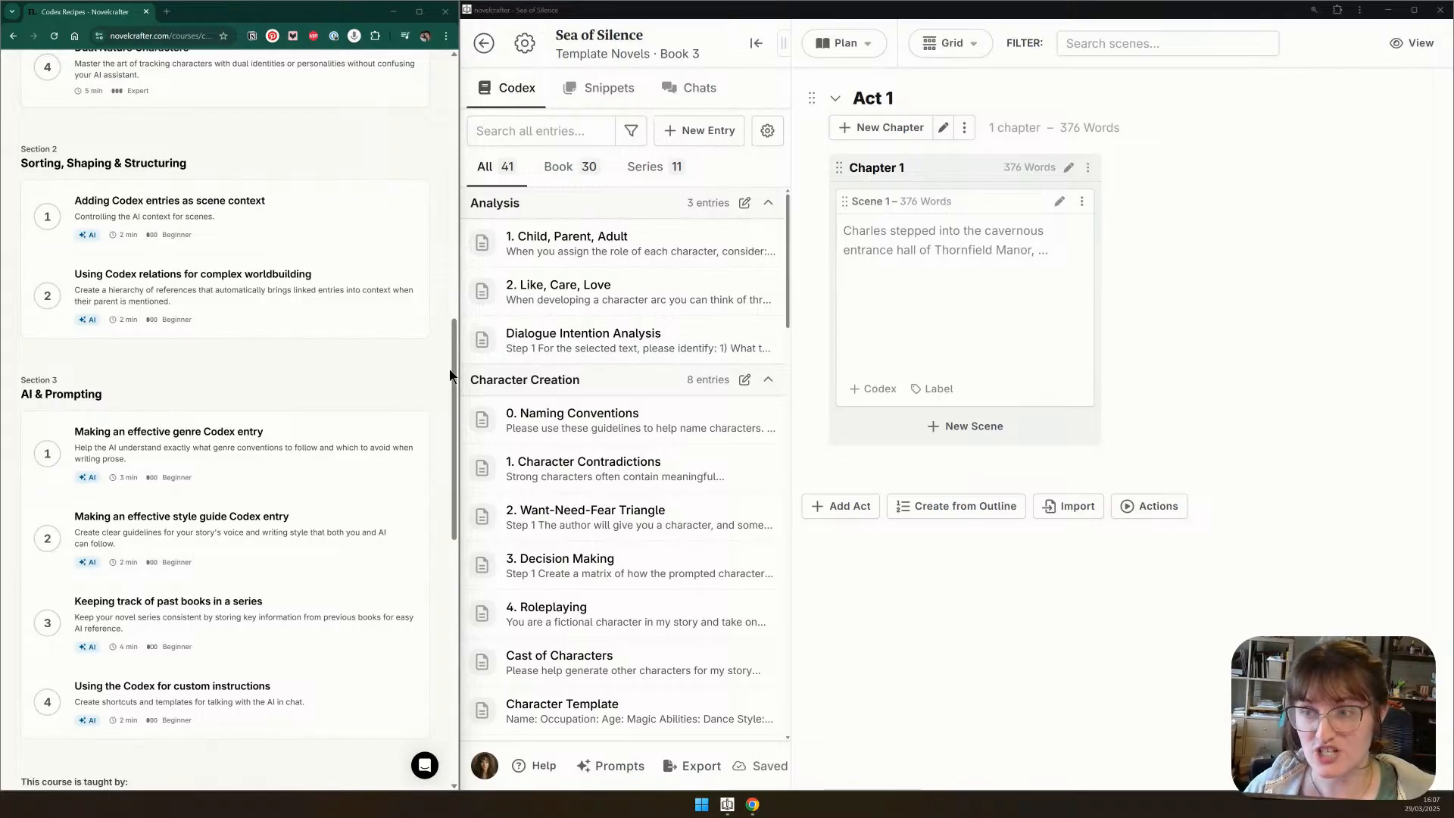
pyautogui.scroll(1, 444, 318)
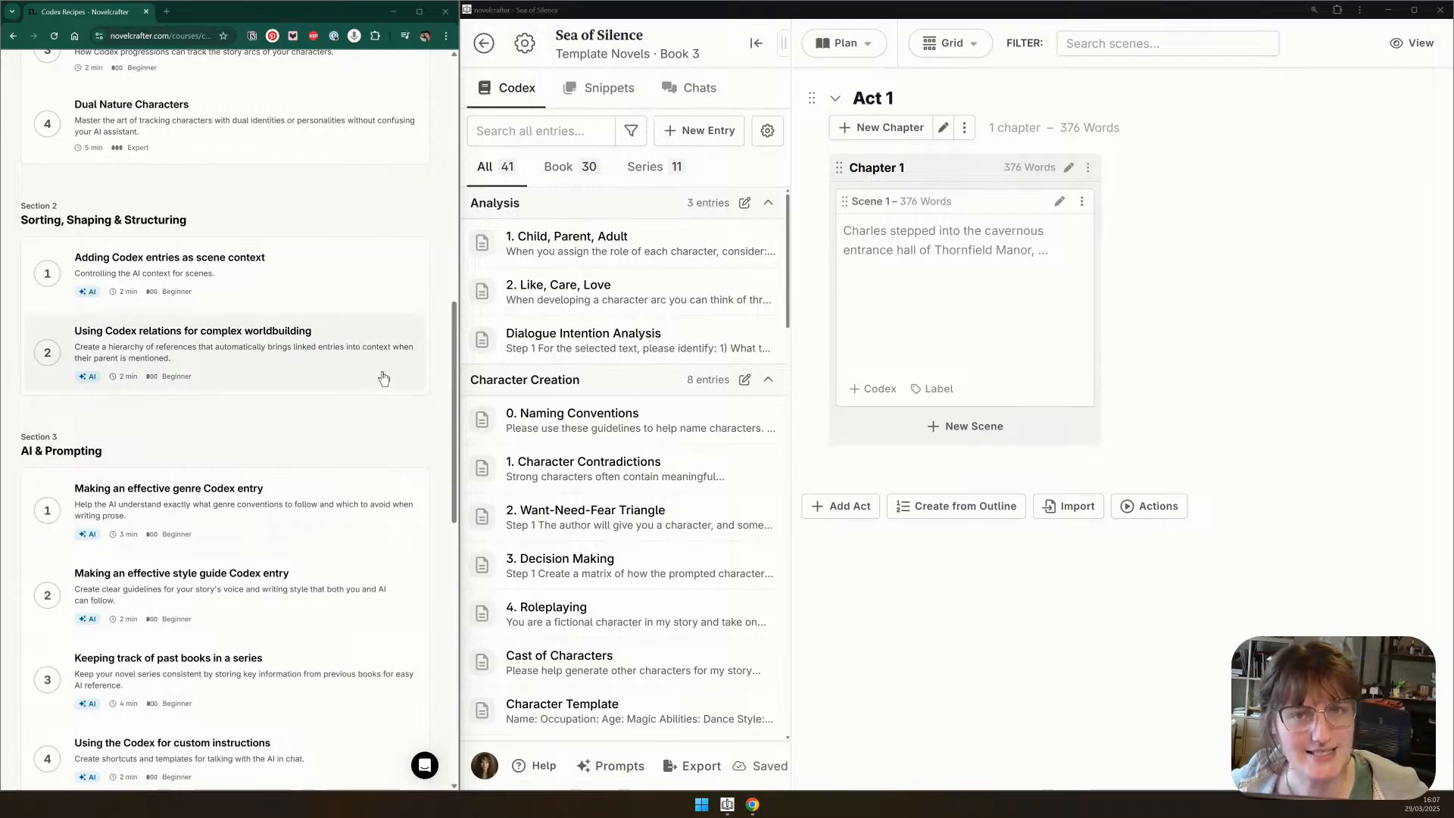
pyautogui.scroll(-3, 428, 417)
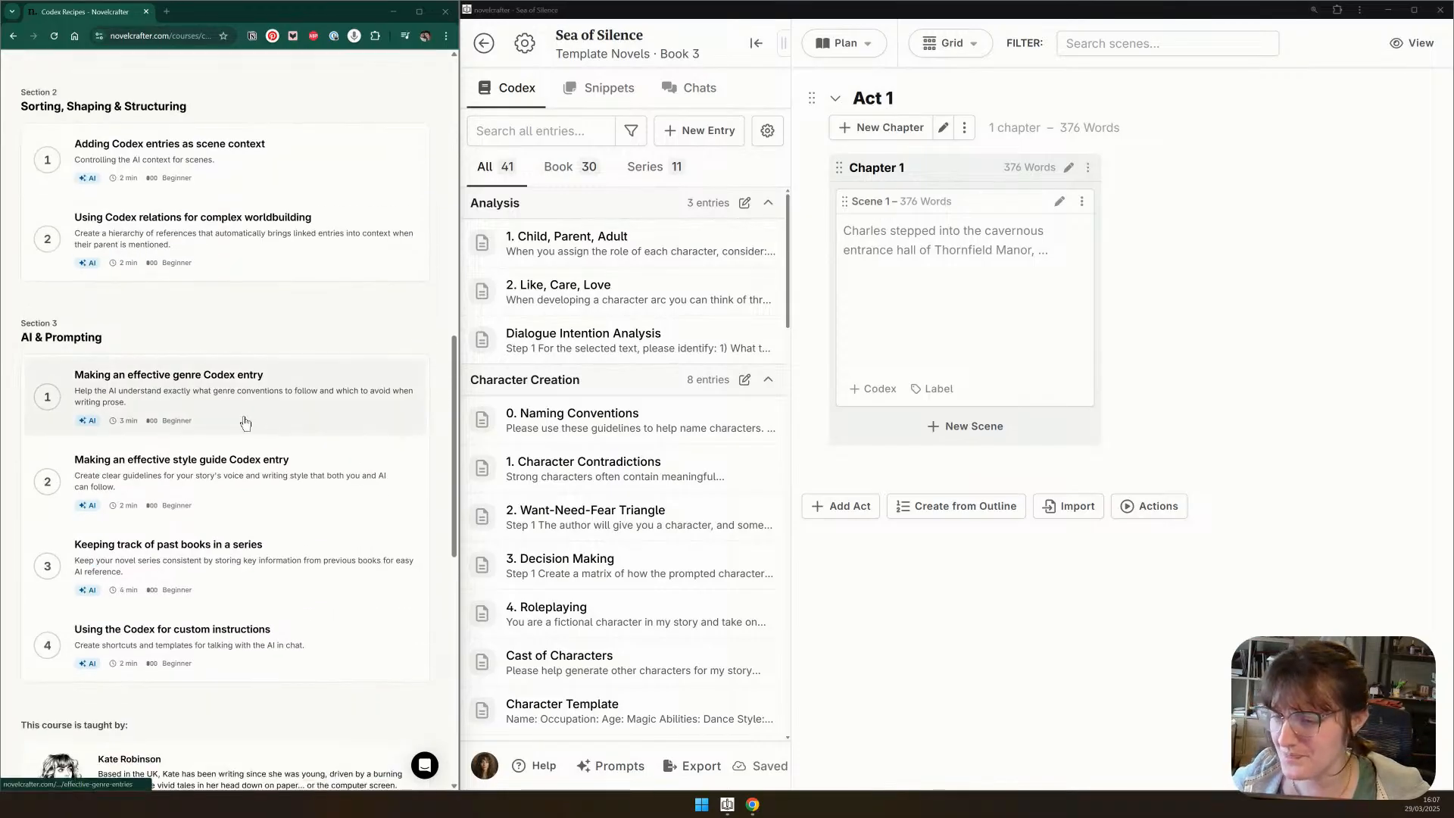
# Open the lesson "Making an effective genre Codex entry" and read its introduction, when to use the entry, and how to create it
pyautogui.click(249, 389)
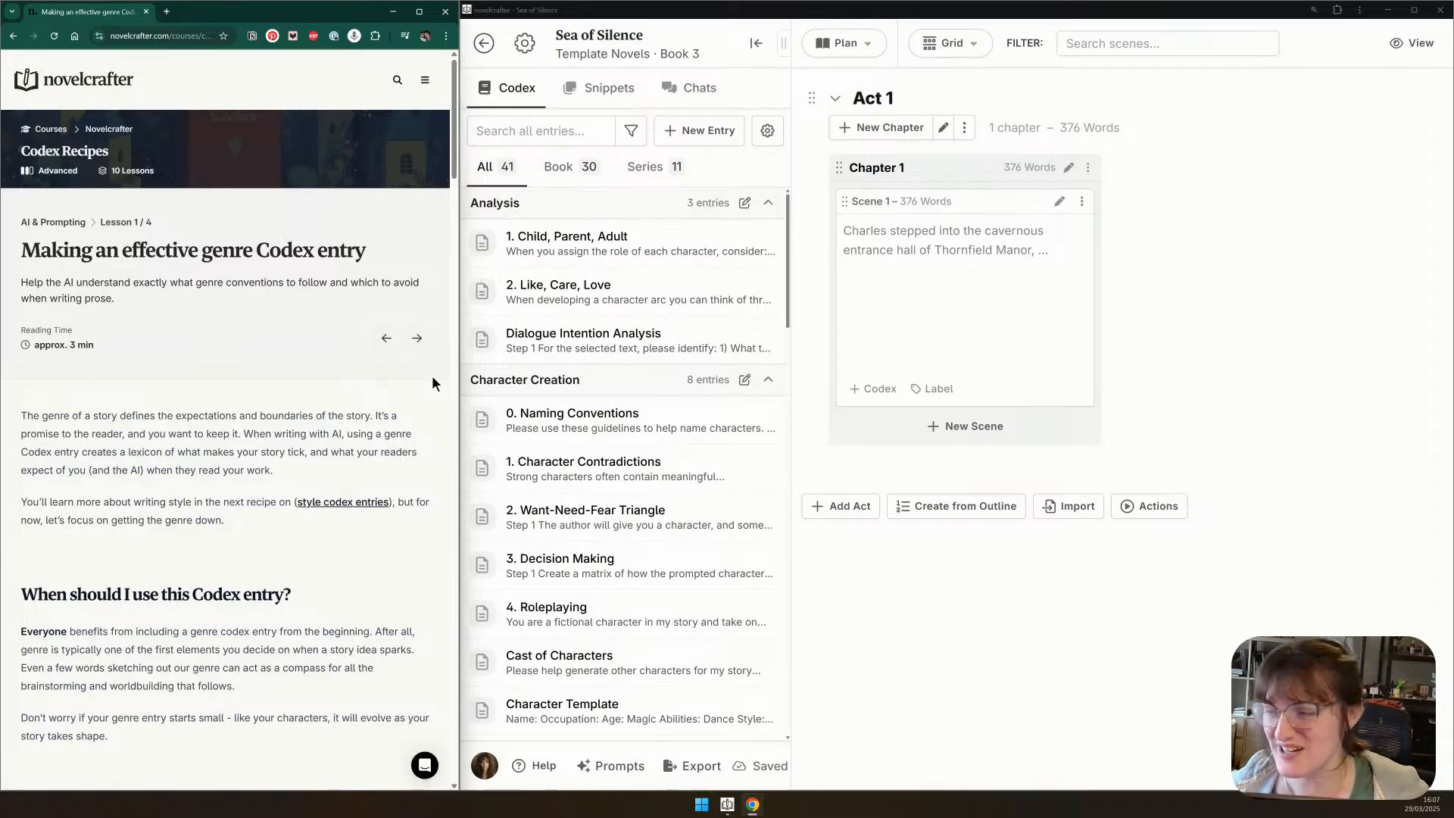
pyautogui.scroll(-1, 431, 374)
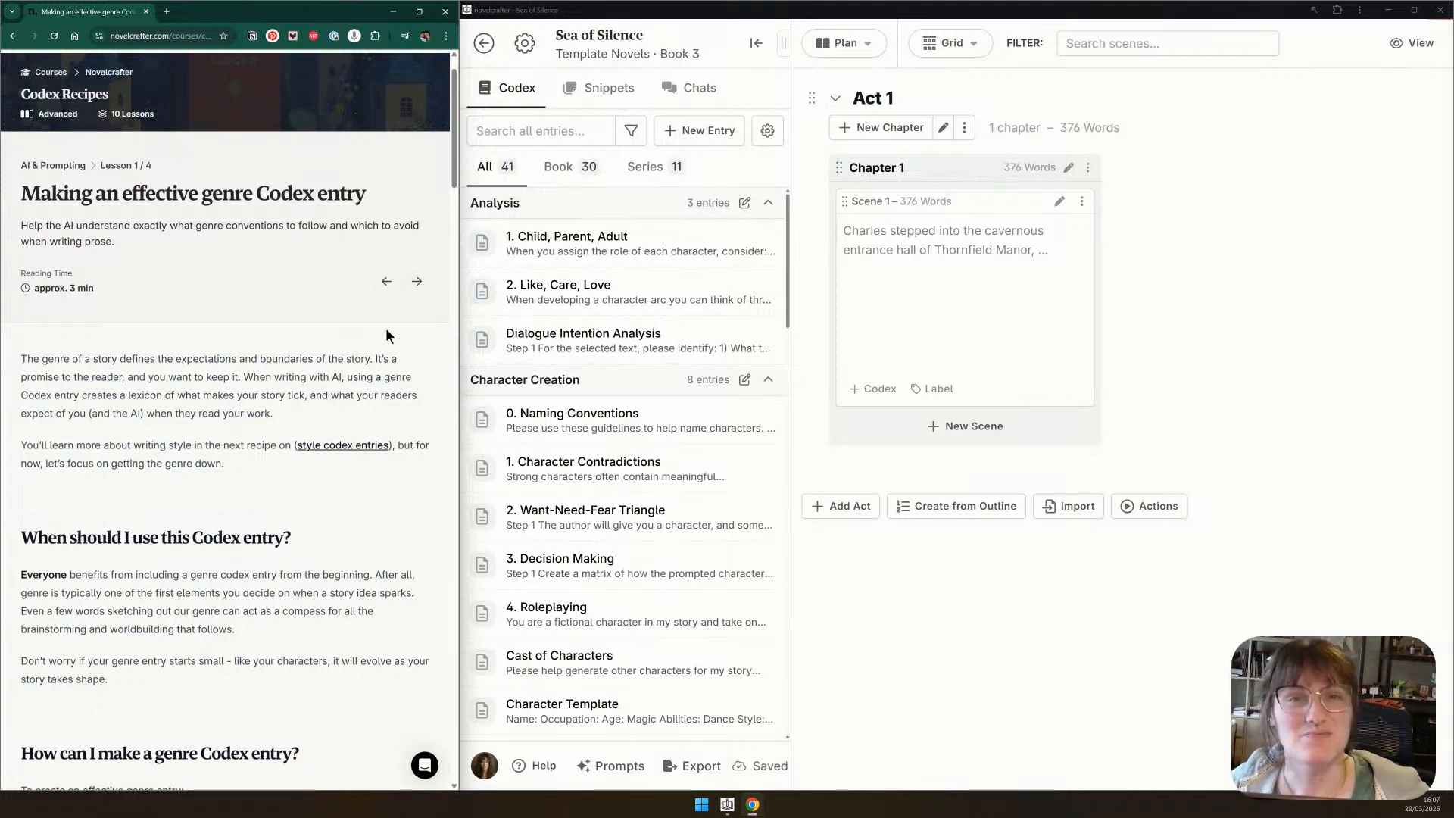
pyautogui.scroll(-2, 387, 335)
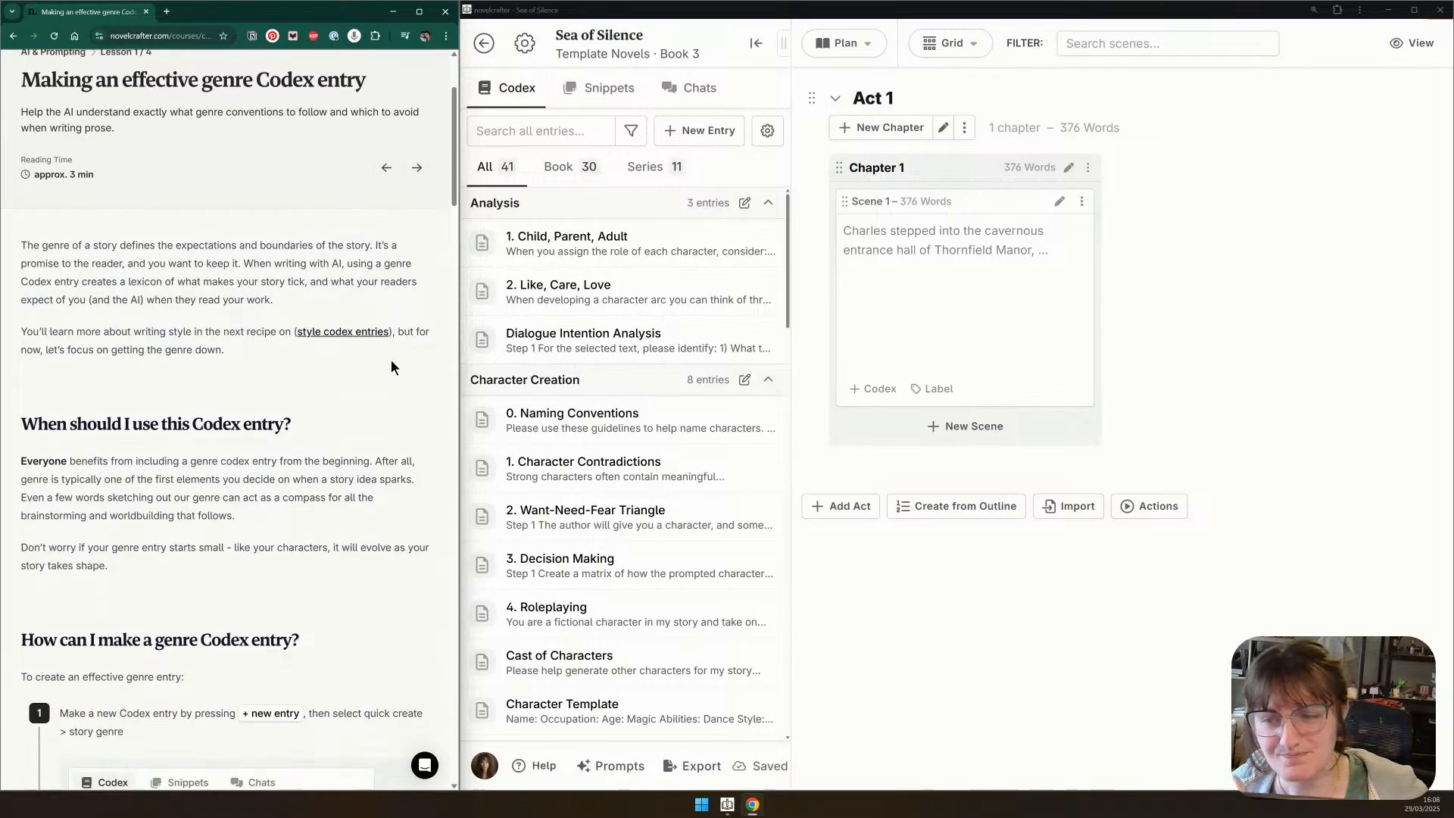
pyautogui.scroll(-2, 392, 366)
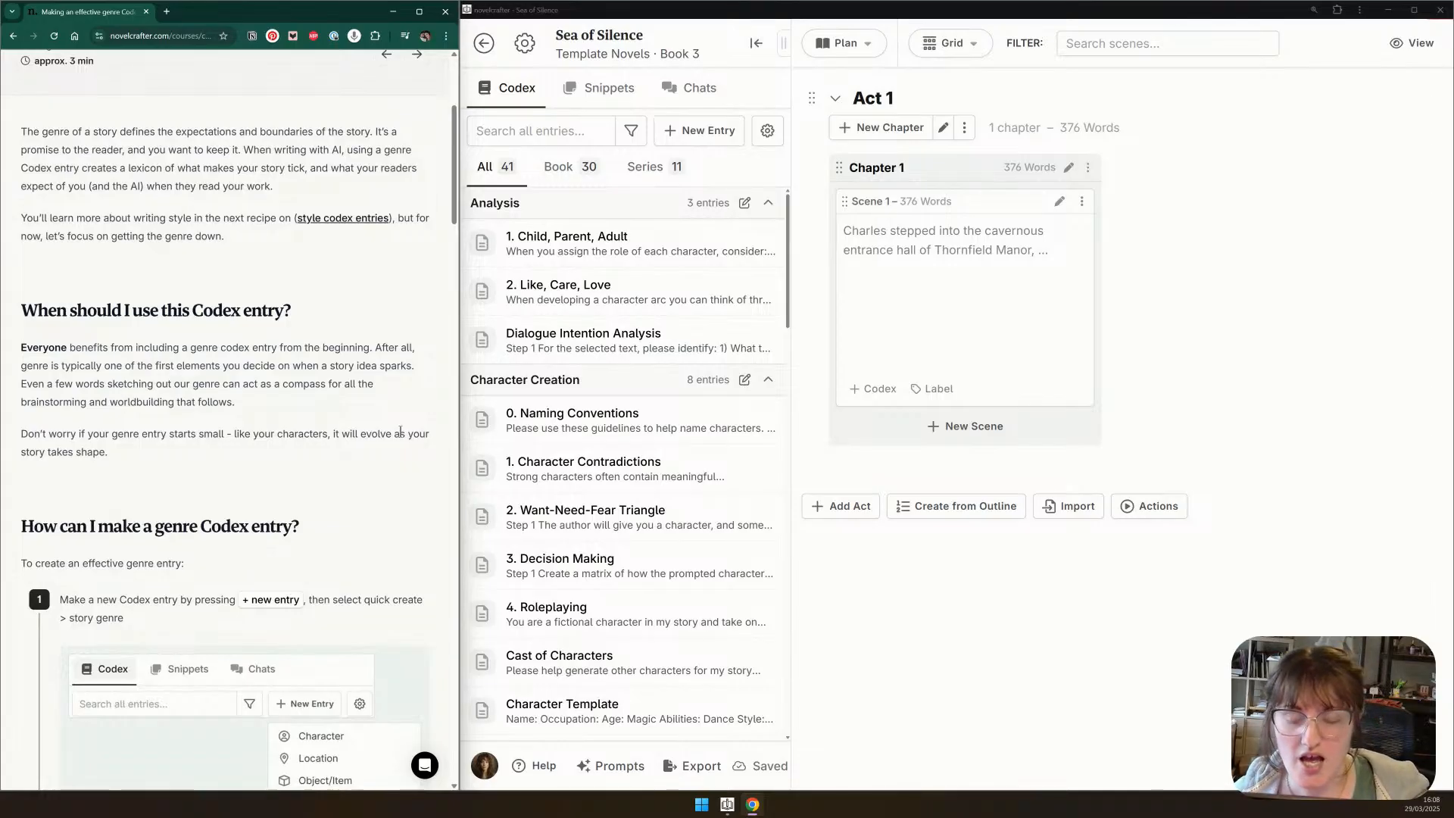
pyautogui.scroll(-1, 392, 374)
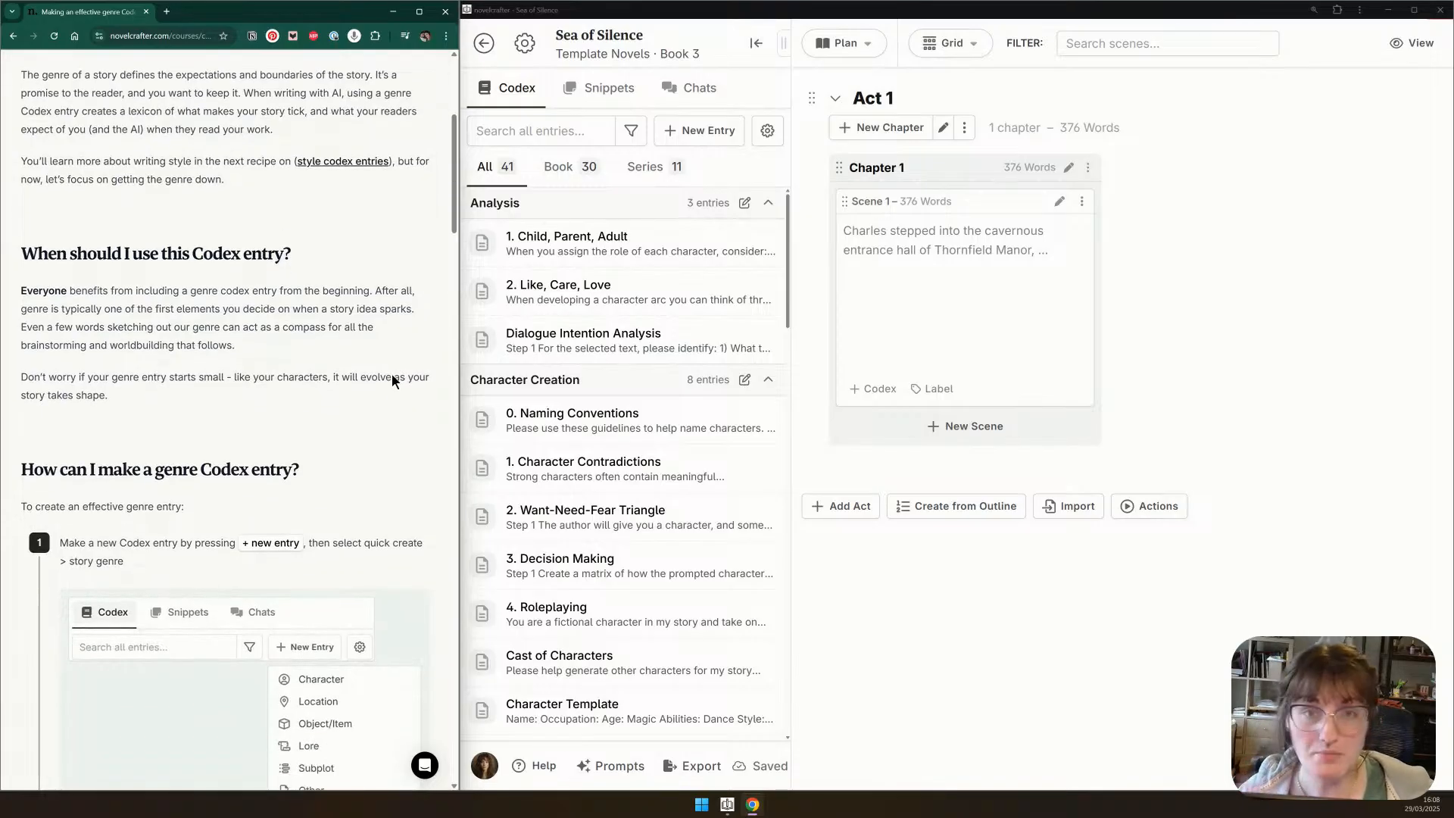
pyautogui.scroll(-1, 388, 374)
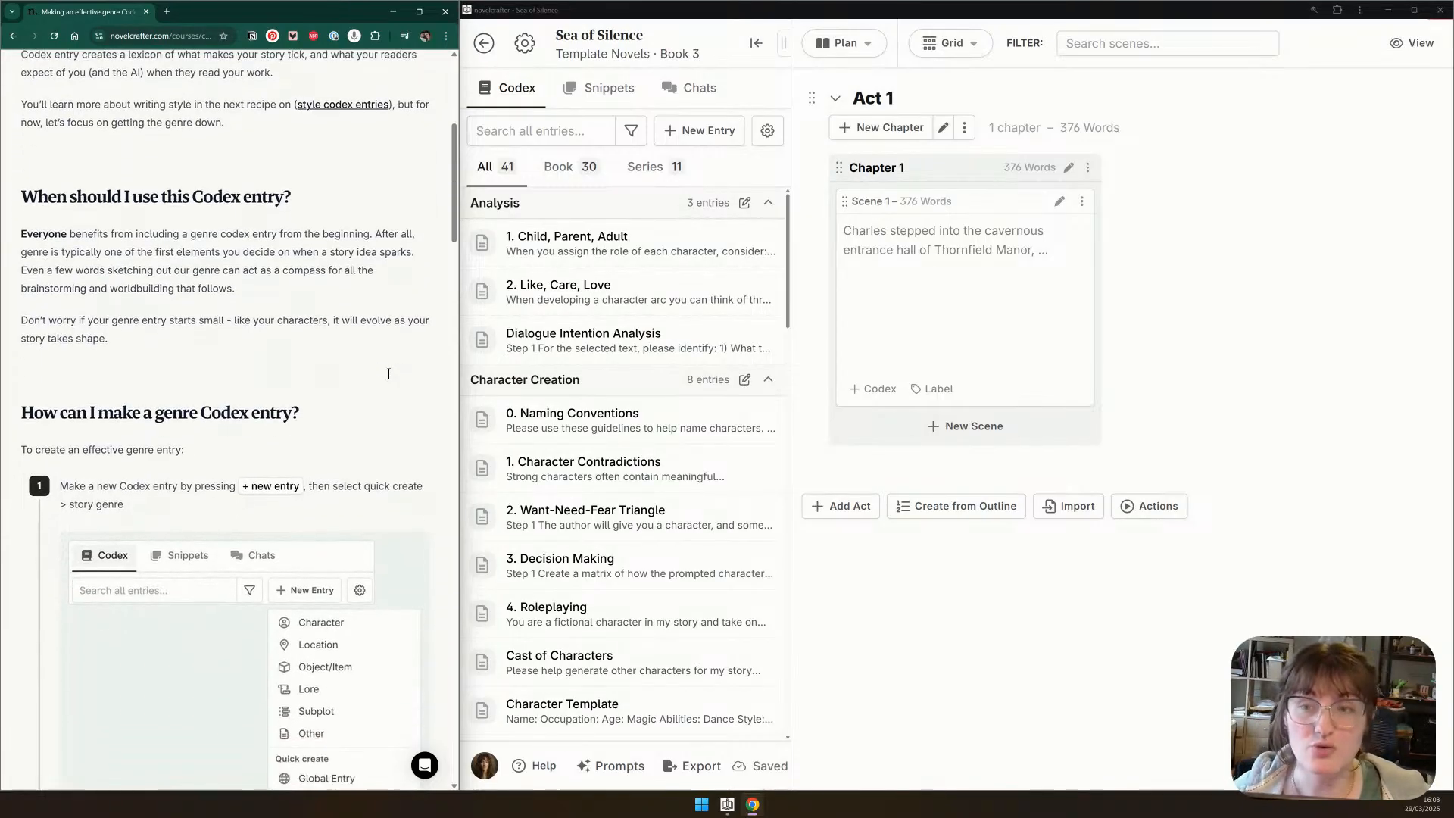
# Inspect a blank Story Genre entry's details and AI context options alongside the lesson's instructions for filling in the genre
pyautogui.scroll(-1, 392, 374)
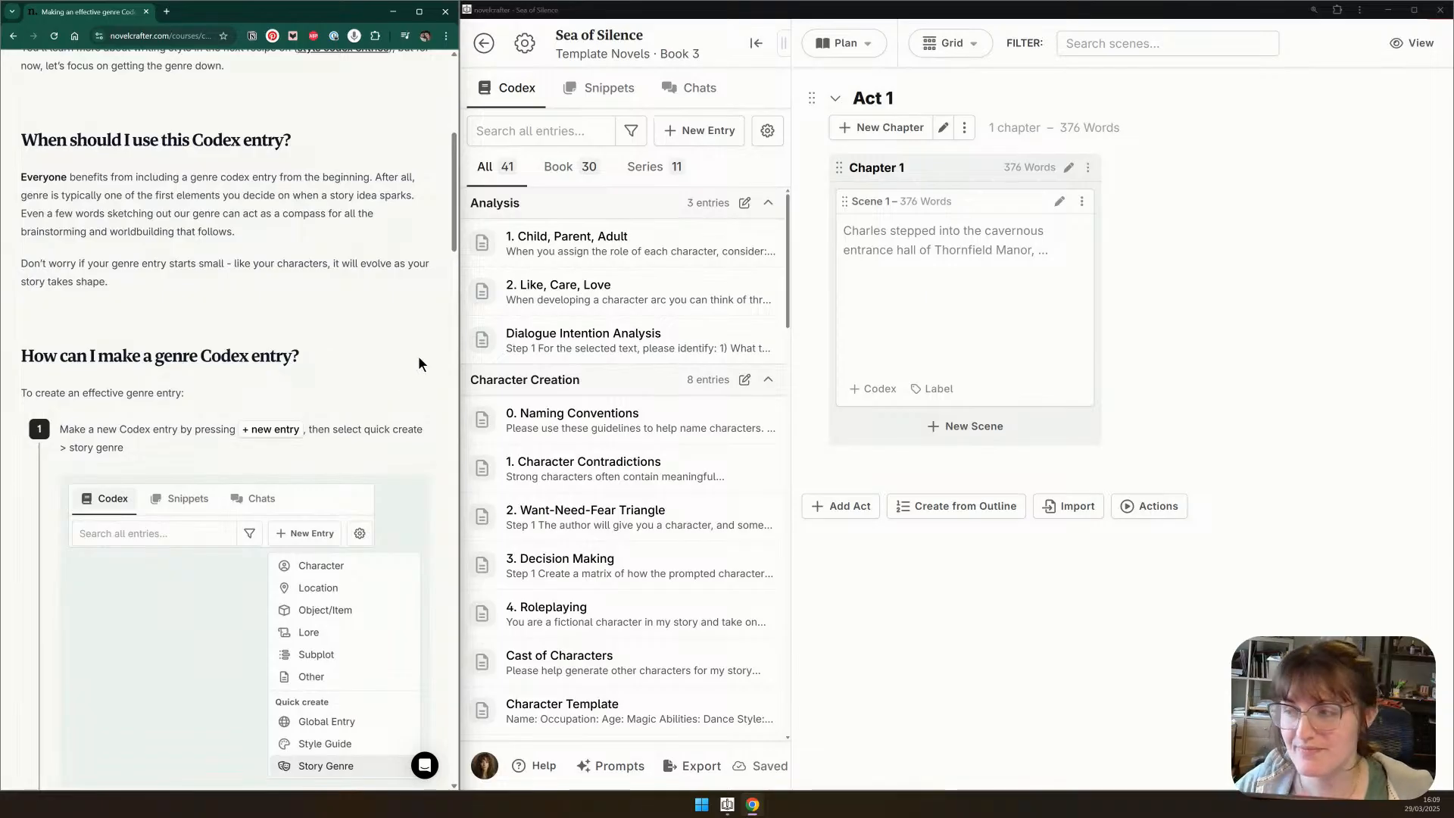
pyautogui.scroll(-4, 419, 357)
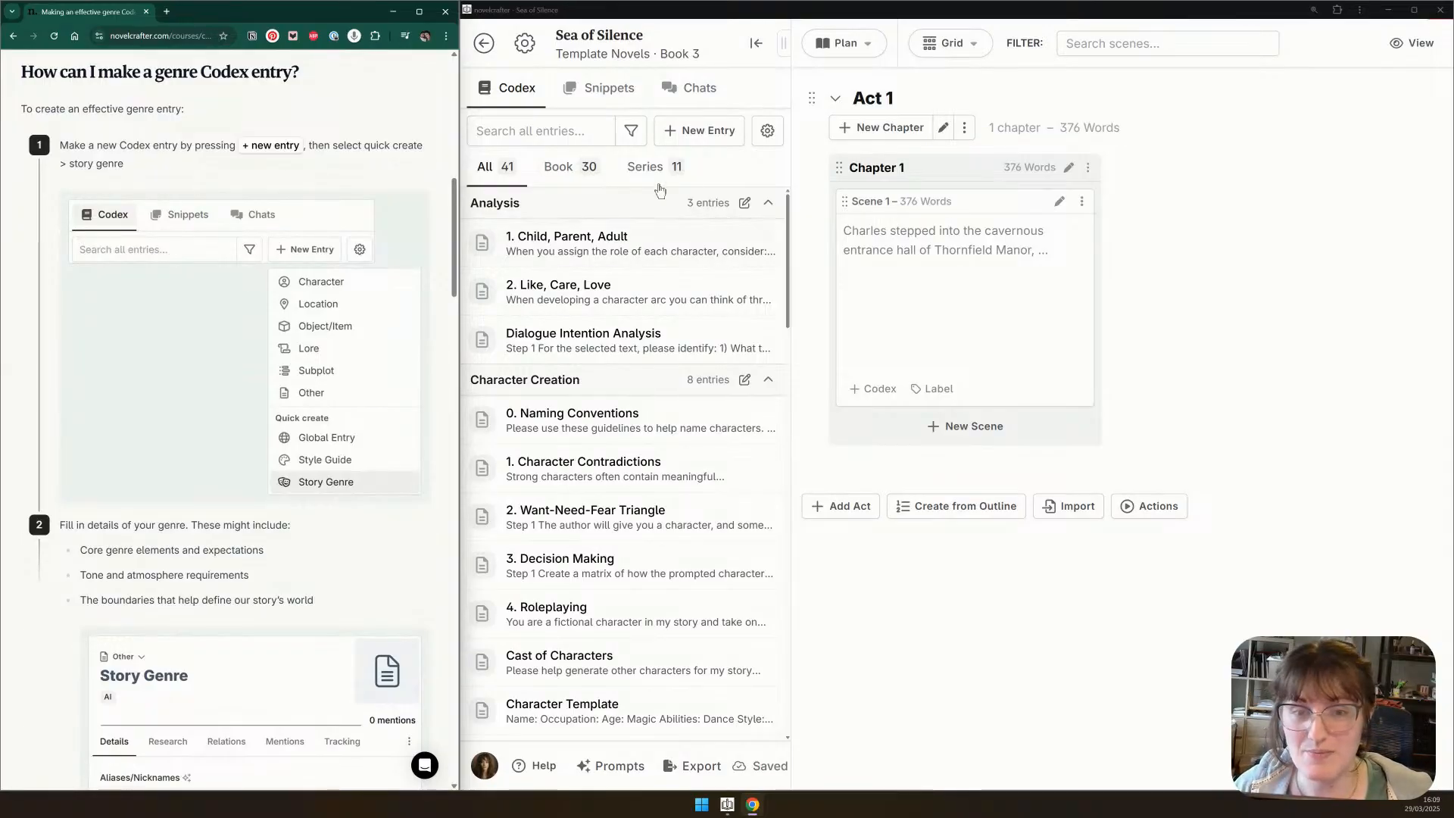
pyautogui.click(688, 136)
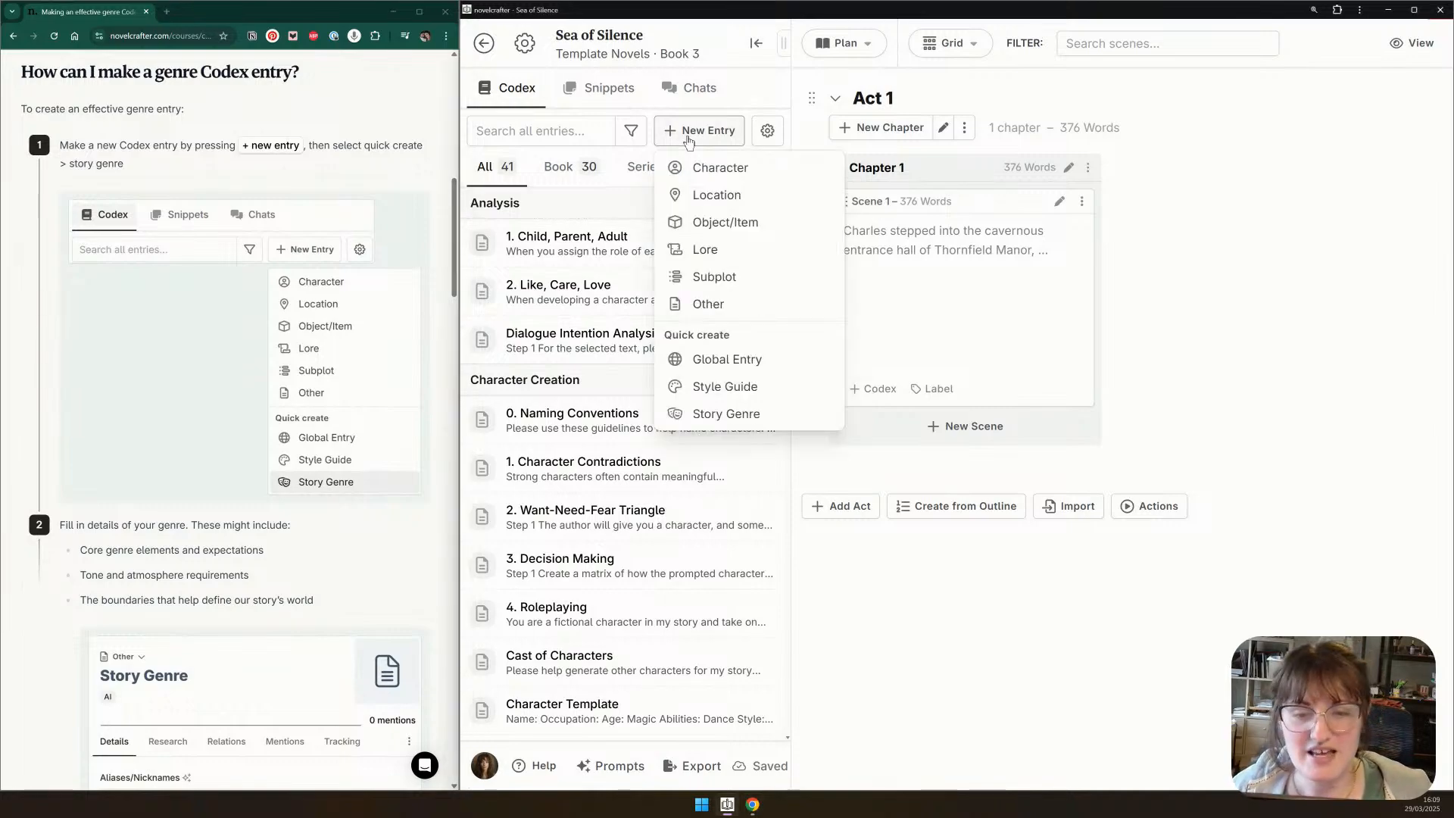
pyautogui.click(759, 421)
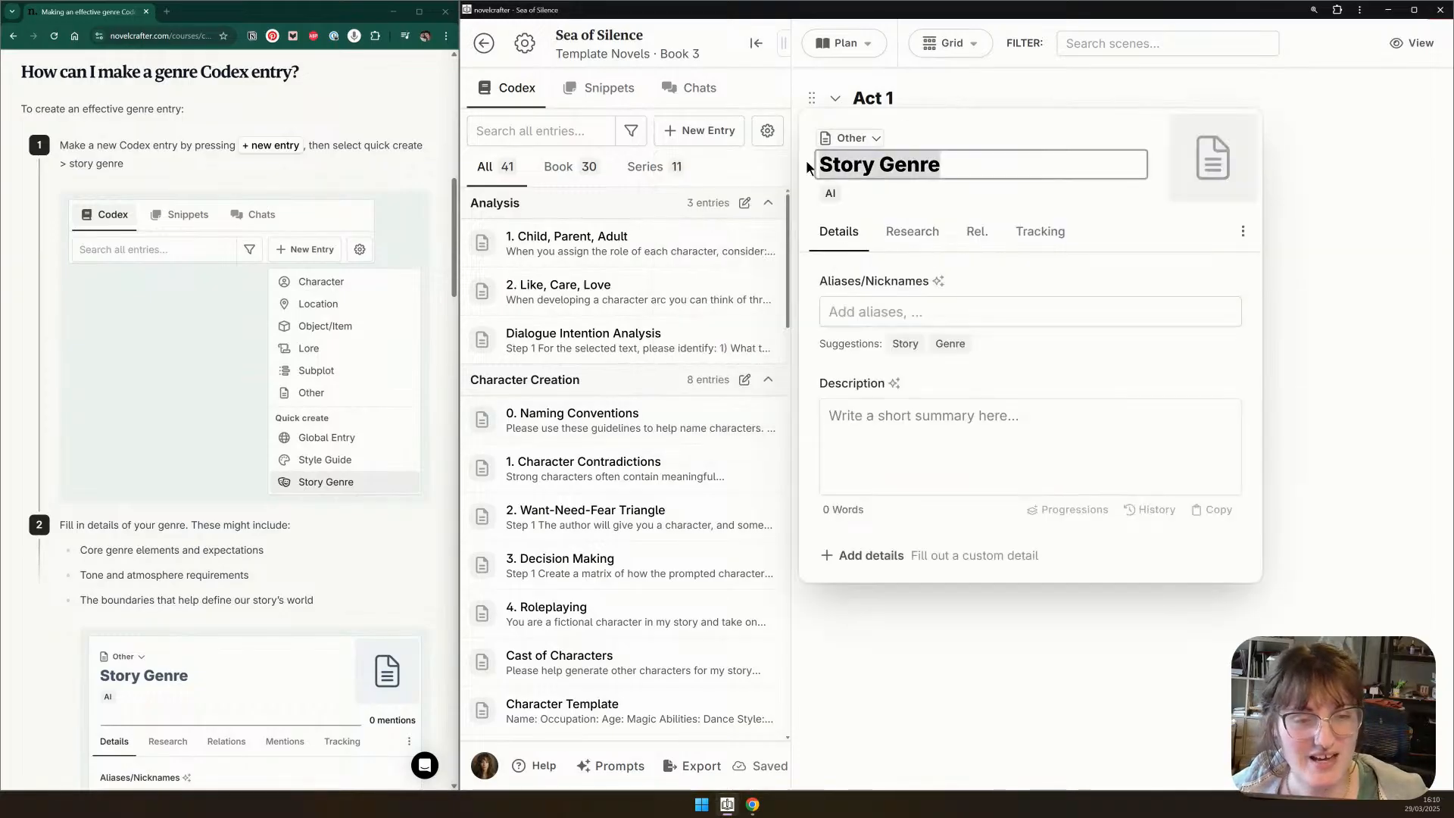
pyautogui.click(1034, 230)
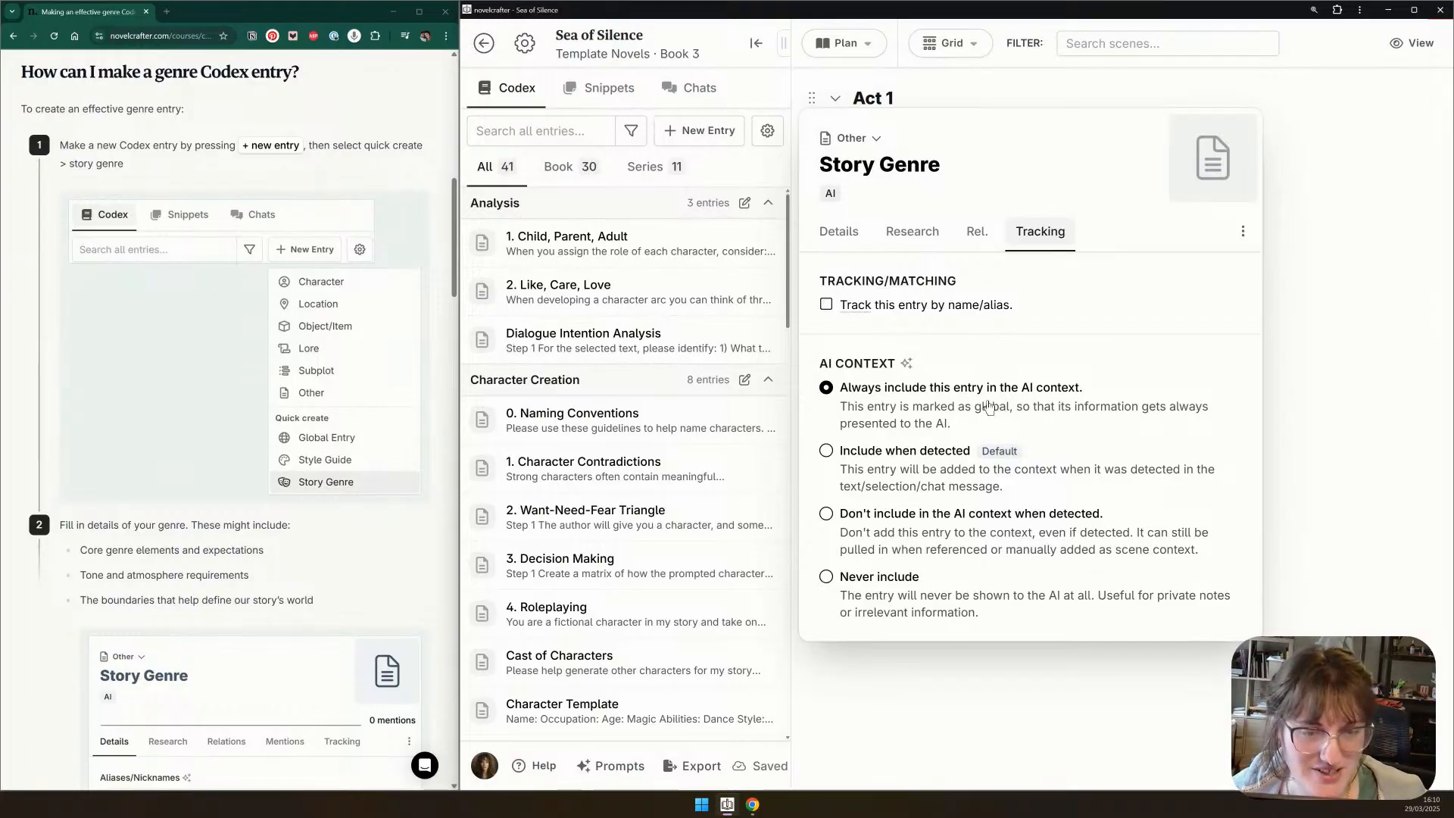
pyautogui.click(840, 235)
pyautogui.click(948, 437)
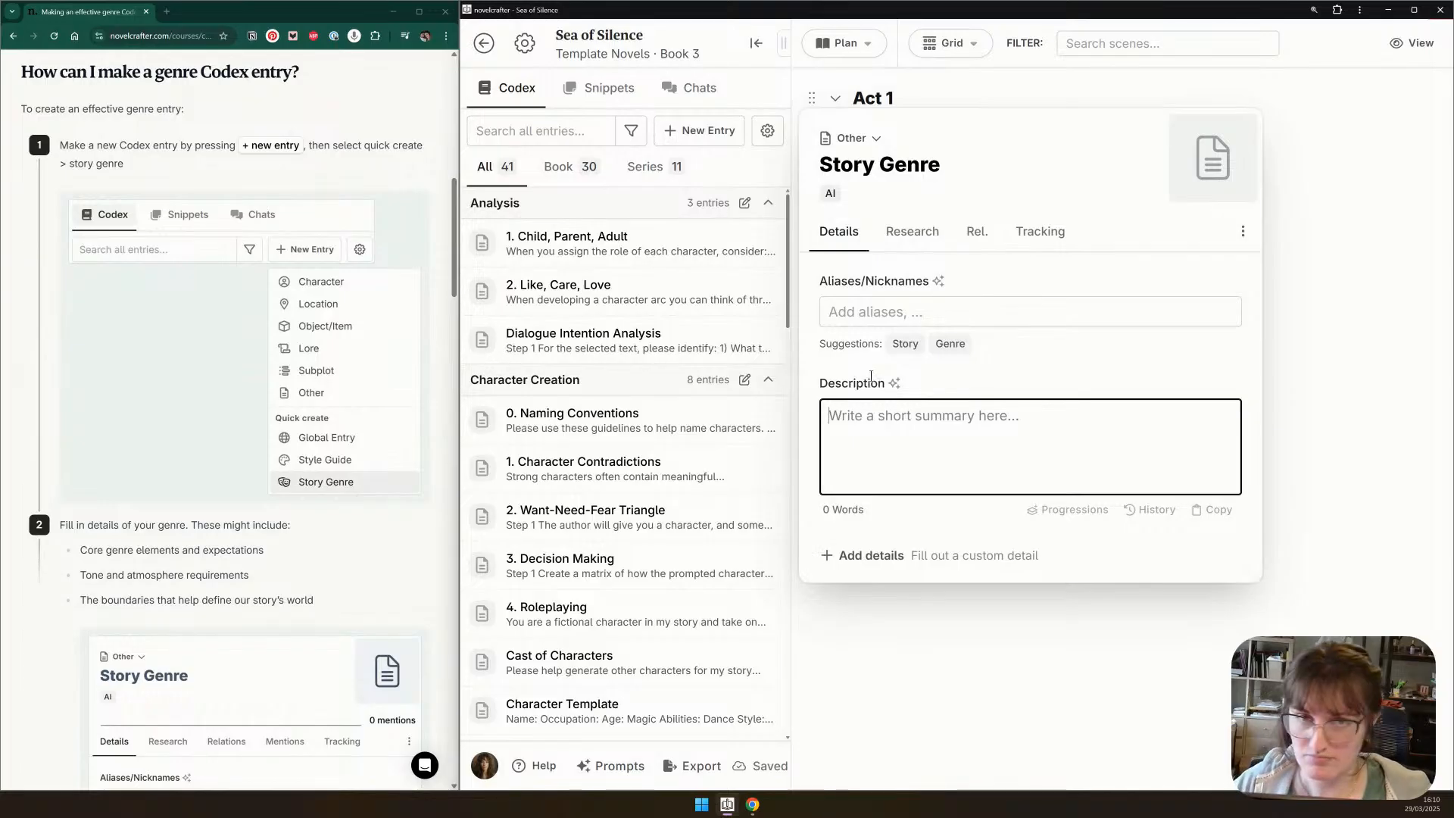
pyautogui.scroll(-5, 316, 456)
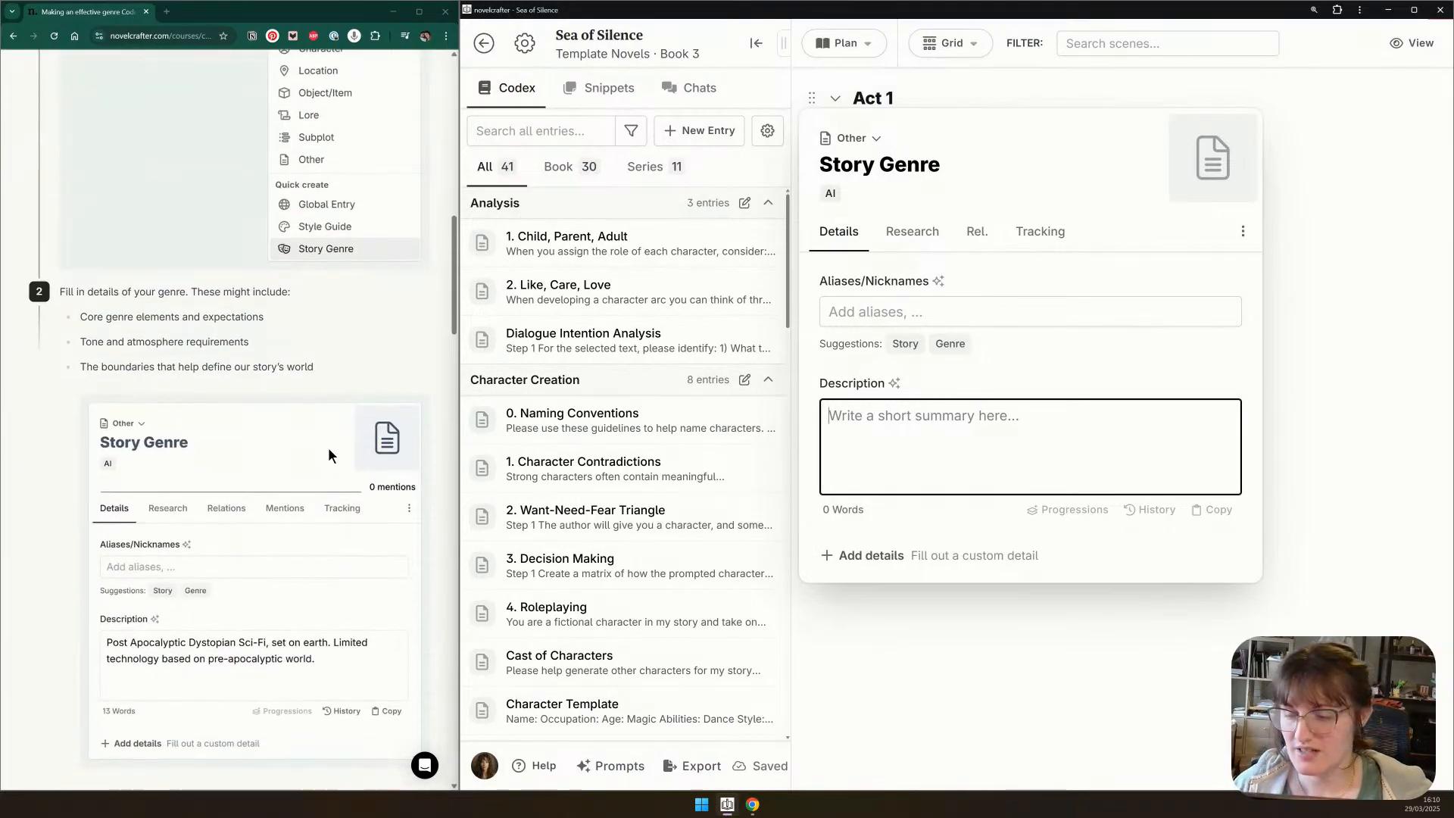
pyautogui.scroll(1, 328, 454)
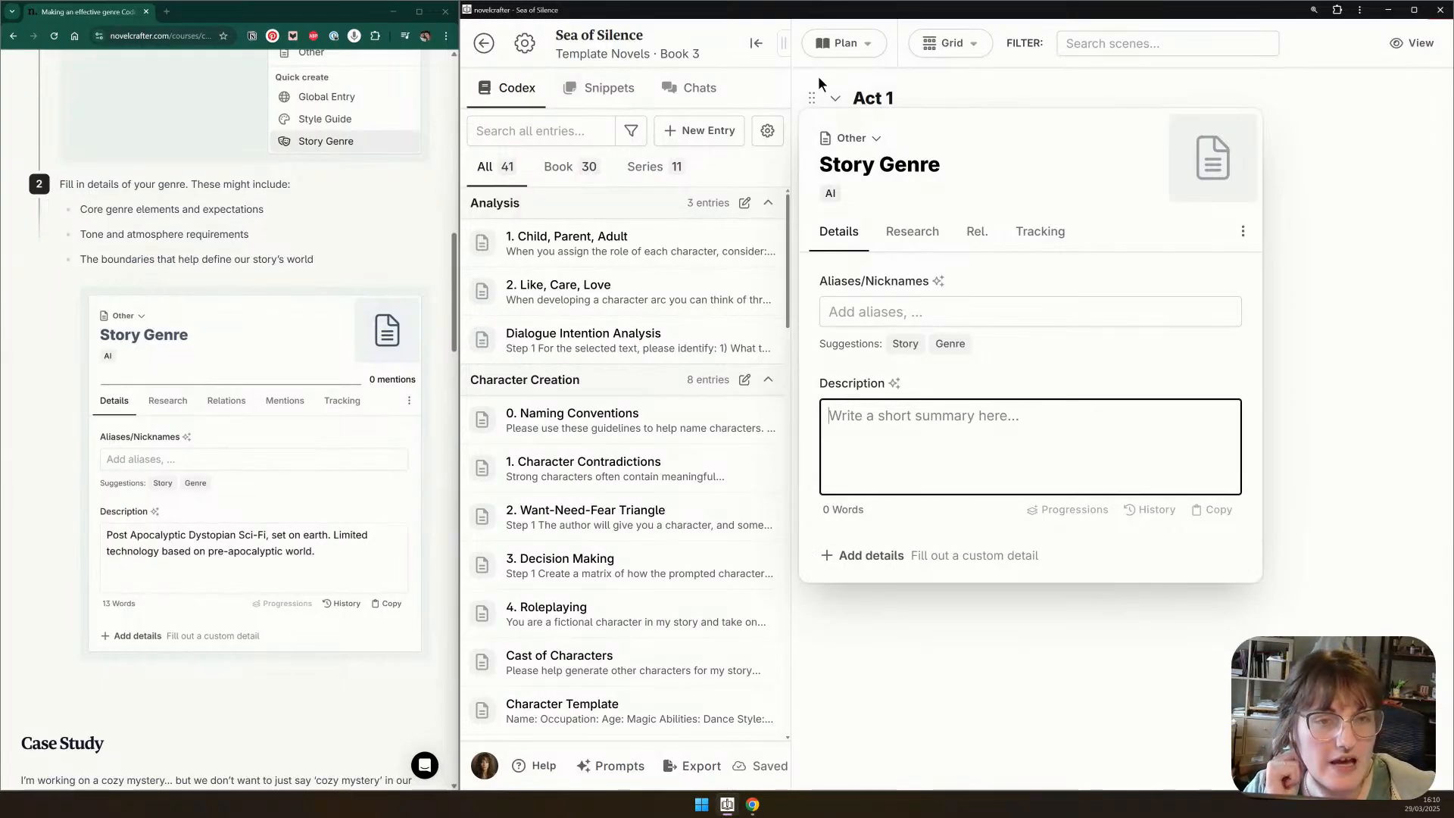
# Open the chat thread "Sea of Silence Brainstorming (Sonnet 3.7)" and replace its drafted message with "what"
pyautogui.click(845, 43)
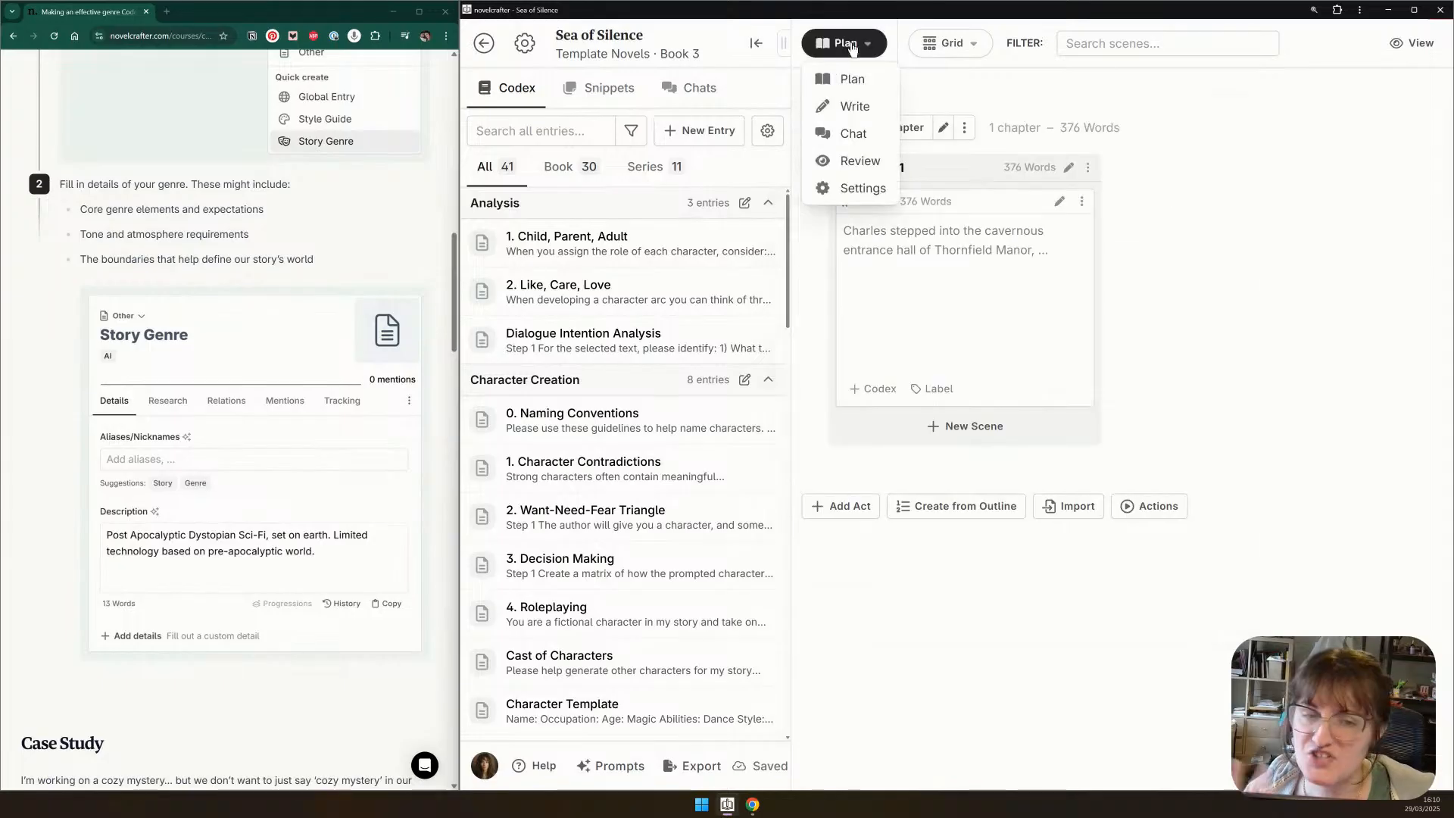
pyautogui.click(855, 135)
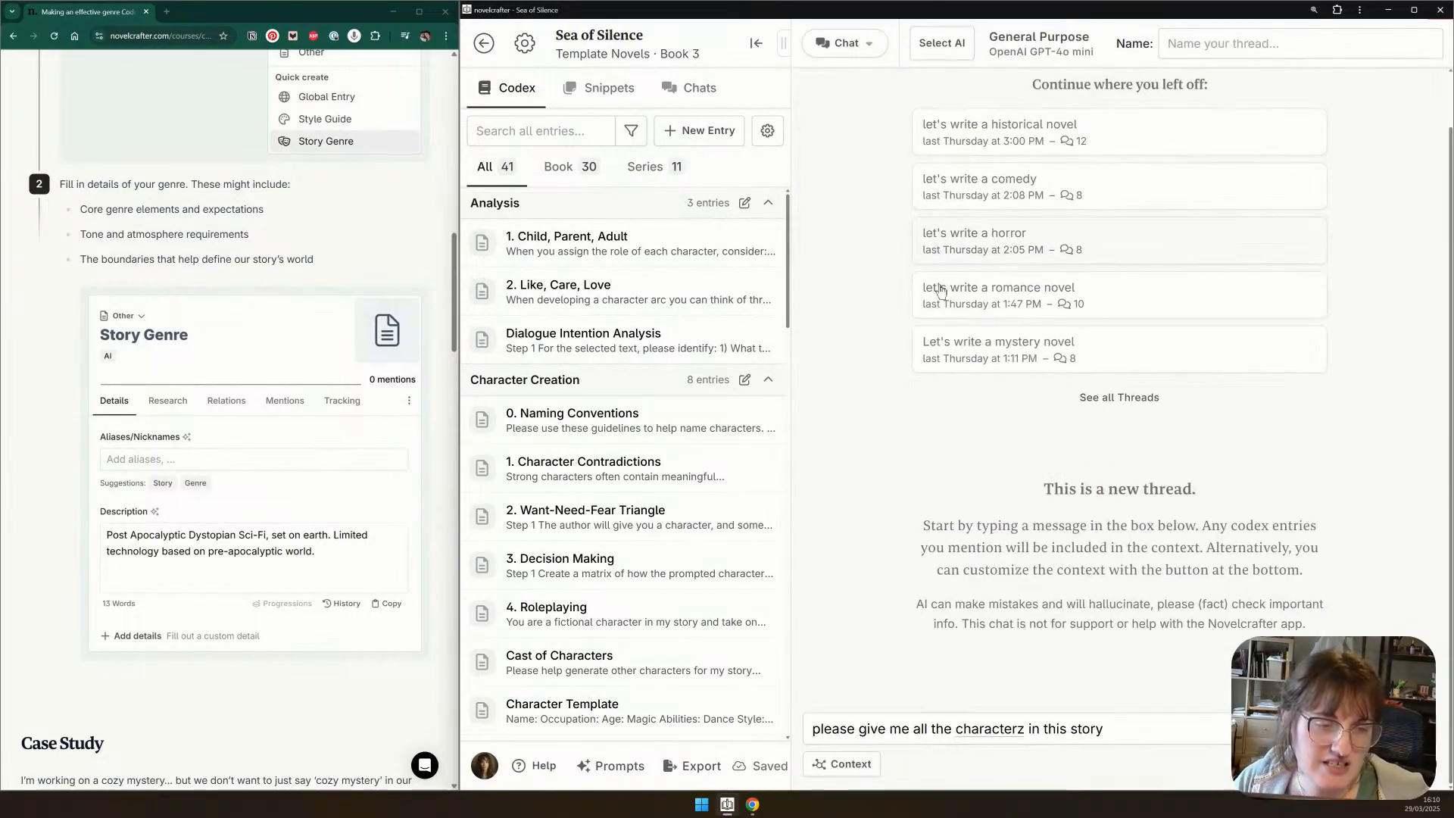
pyautogui.click(1121, 399)
pyautogui.scroll(-3, 582, 610)
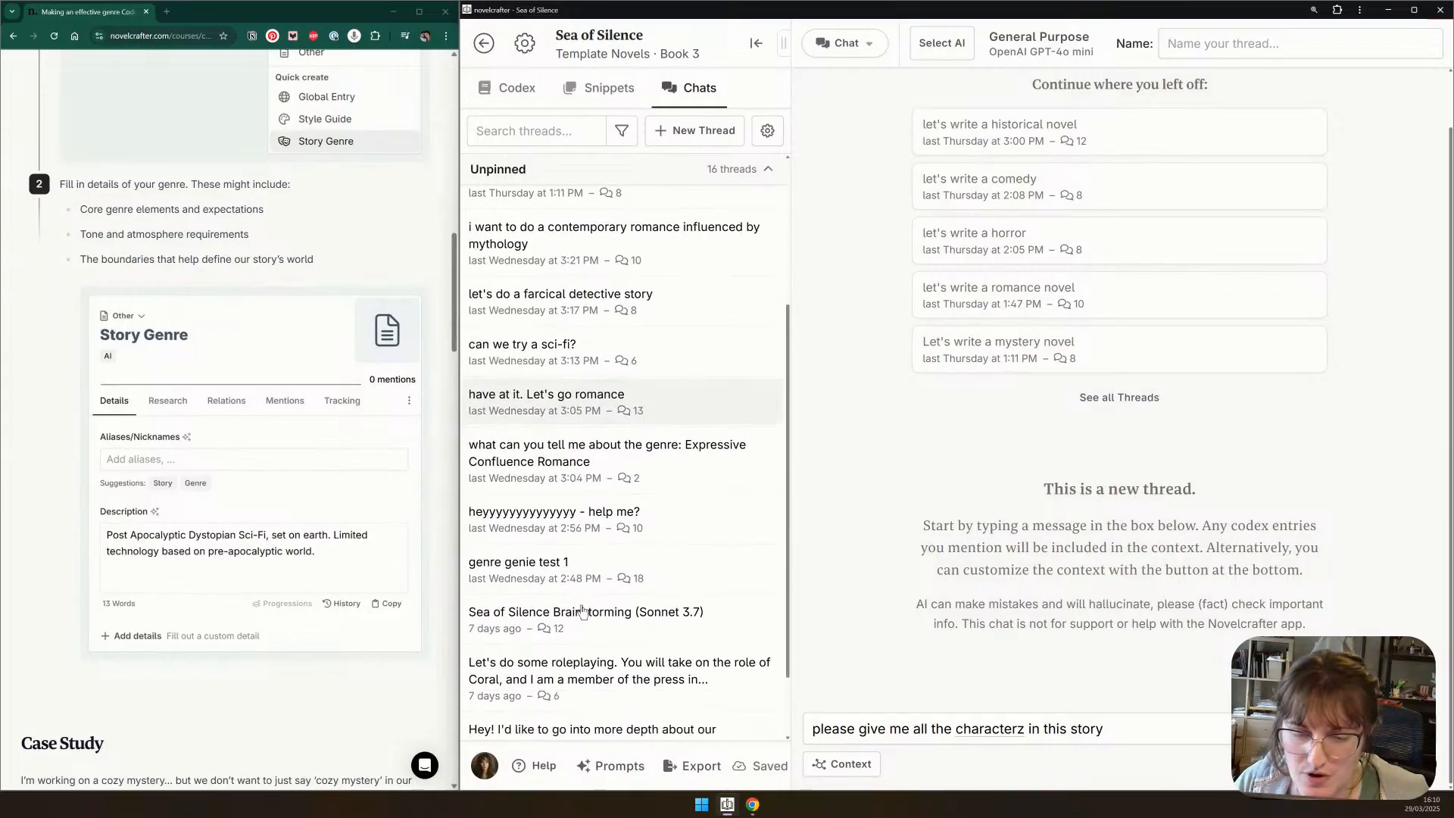
pyautogui.scroll(-2, 582, 609)
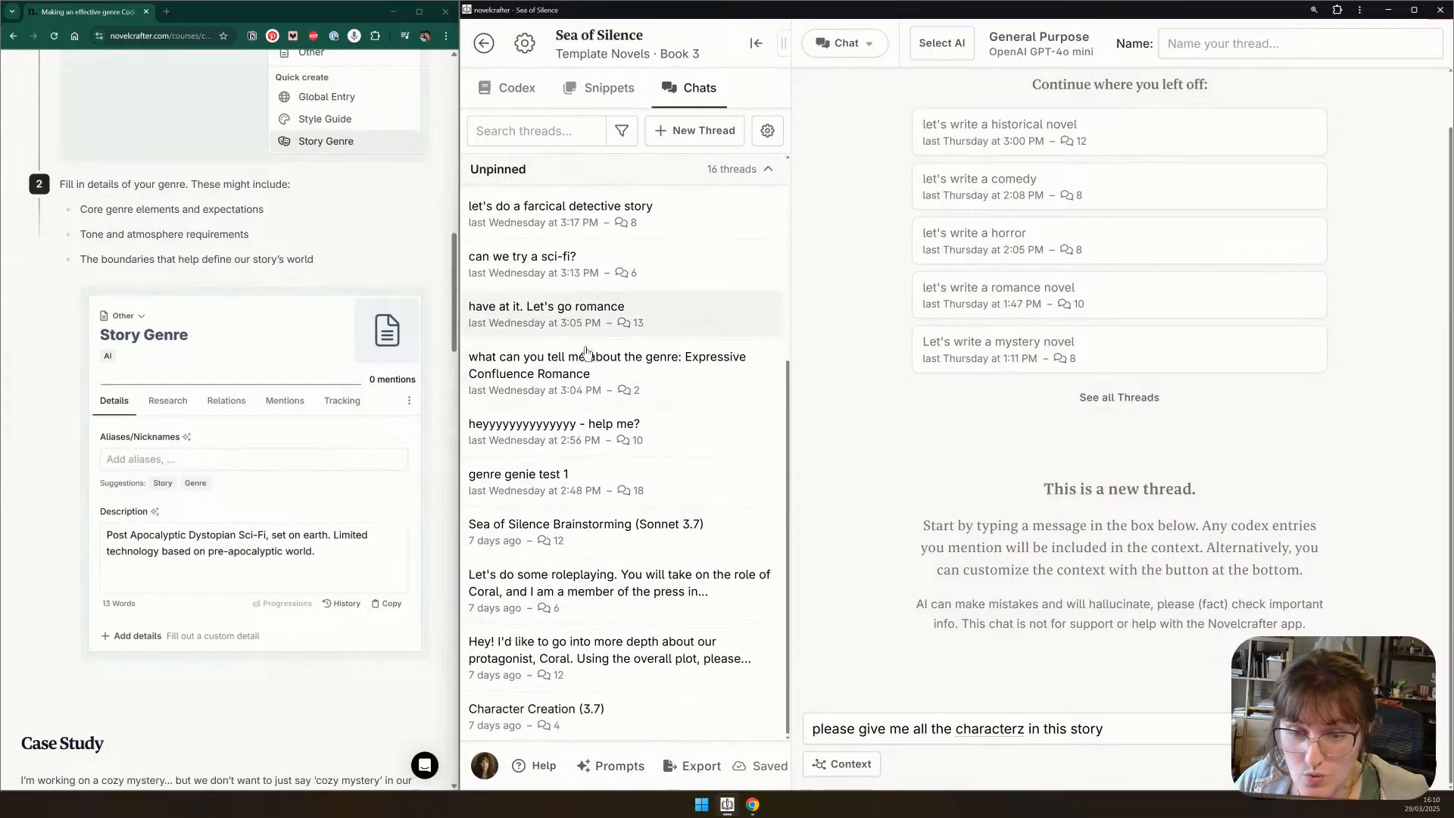
pyautogui.click(644, 537)
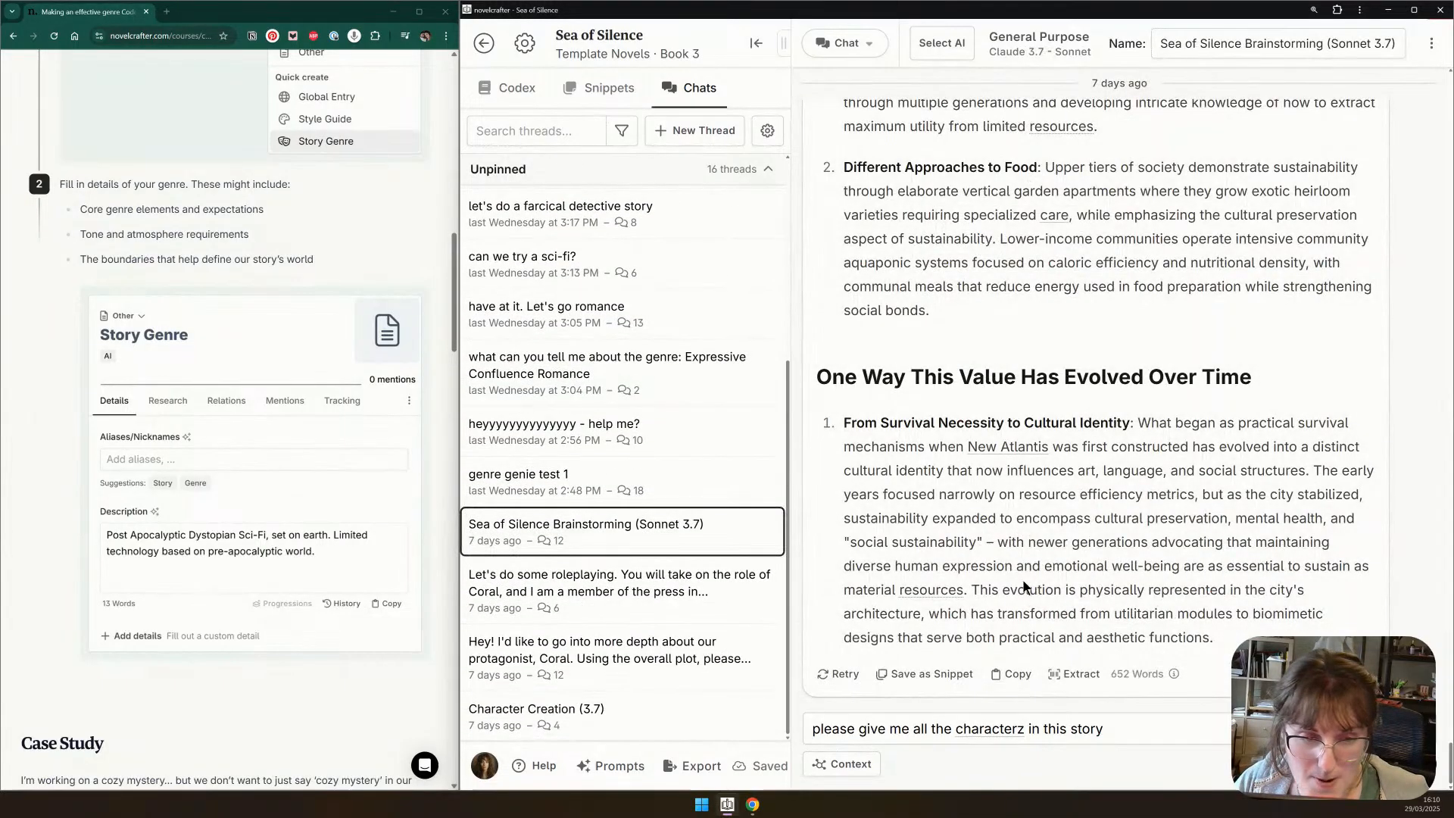
pyautogui.tripleClick(1045, 727)
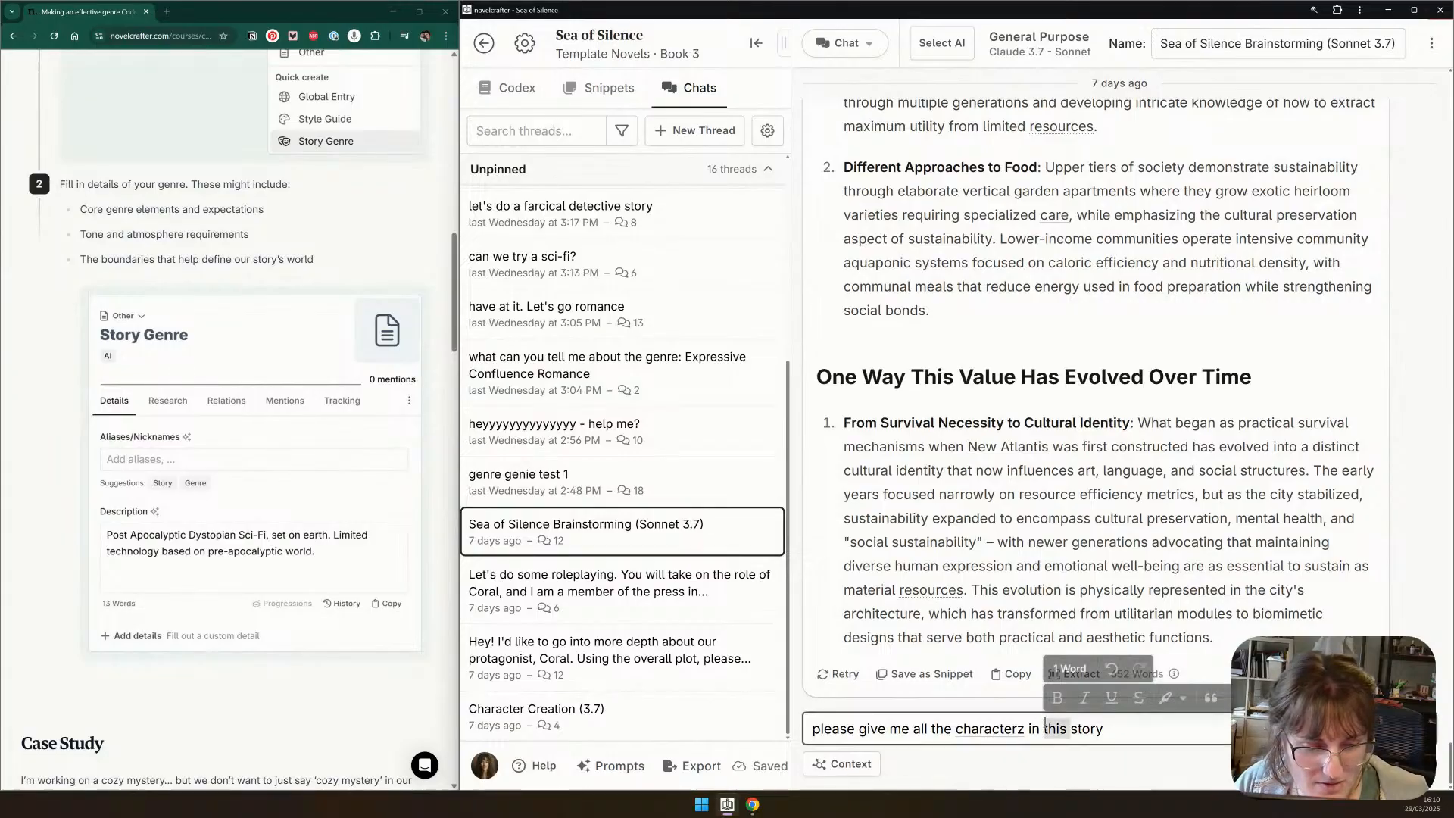
pyautogui.write('what')
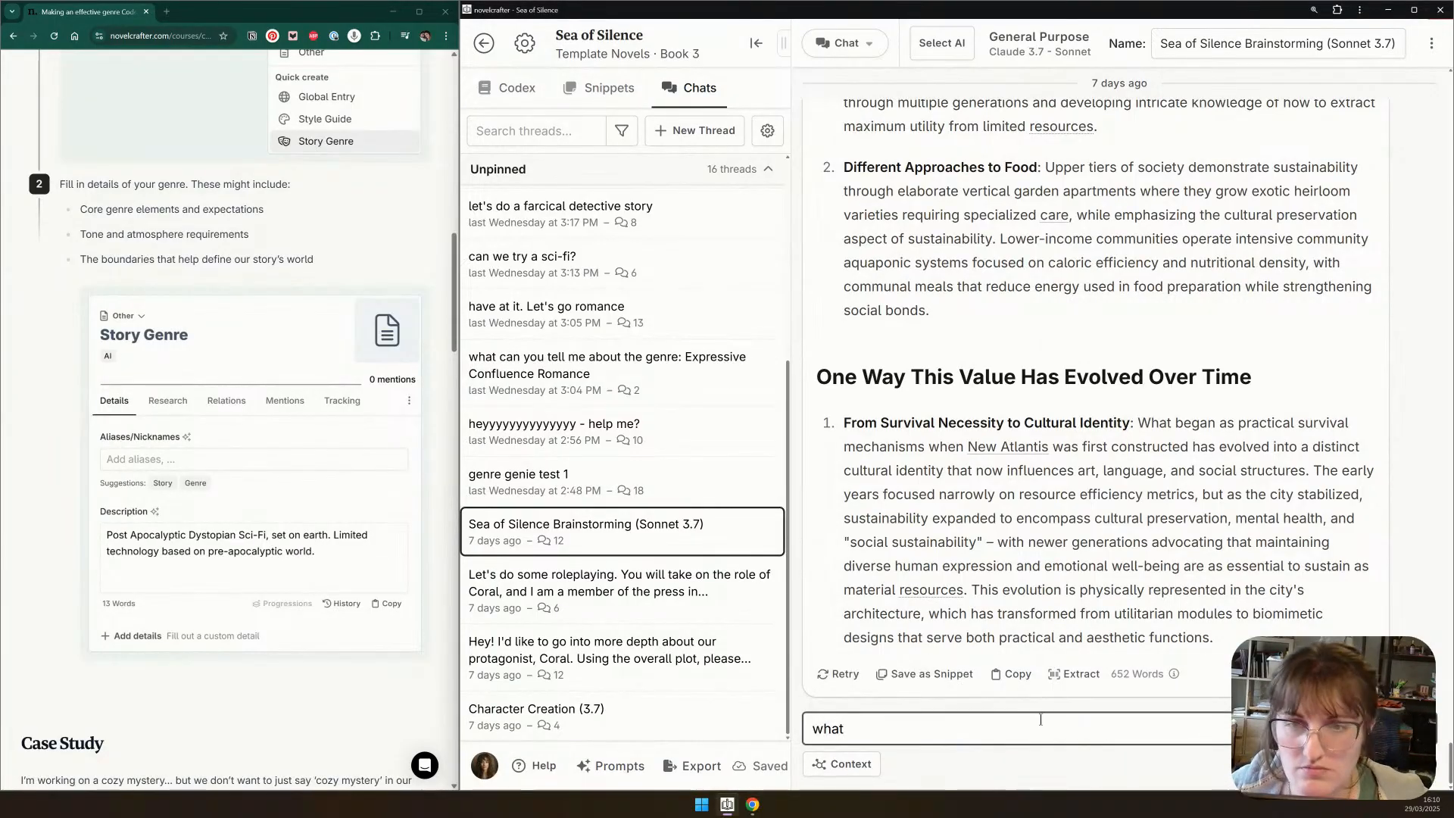
# Search the Codex for "genre" and set the existing Story Genre entry's AI context to Never include
pyautogui.click(503, 88)
pyautogui.click(532, 130)
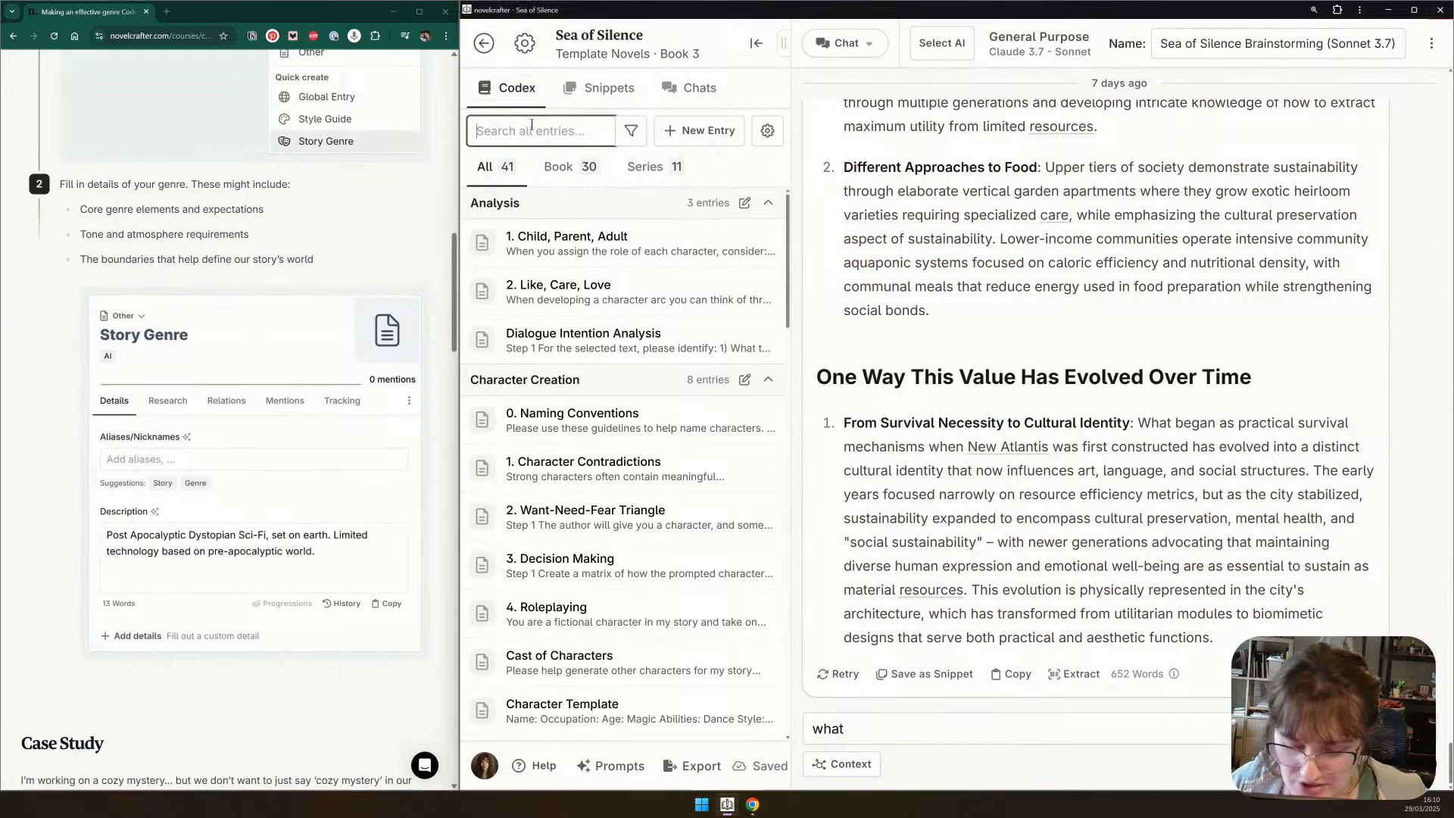
pyautogui.write('genre')
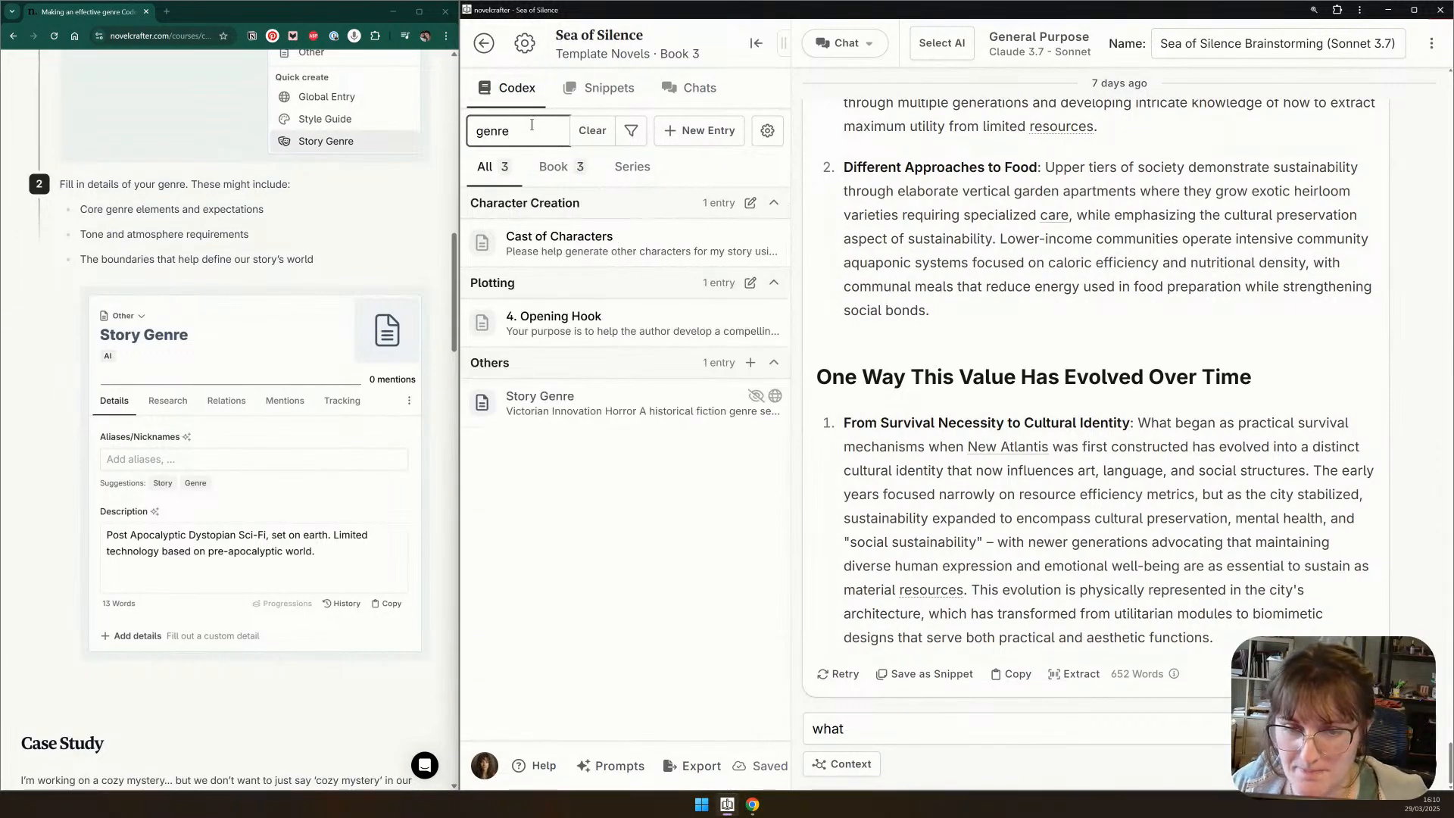
pyautogui.click(576, 401)
pyautogui.scroll(-5, 980, 533)
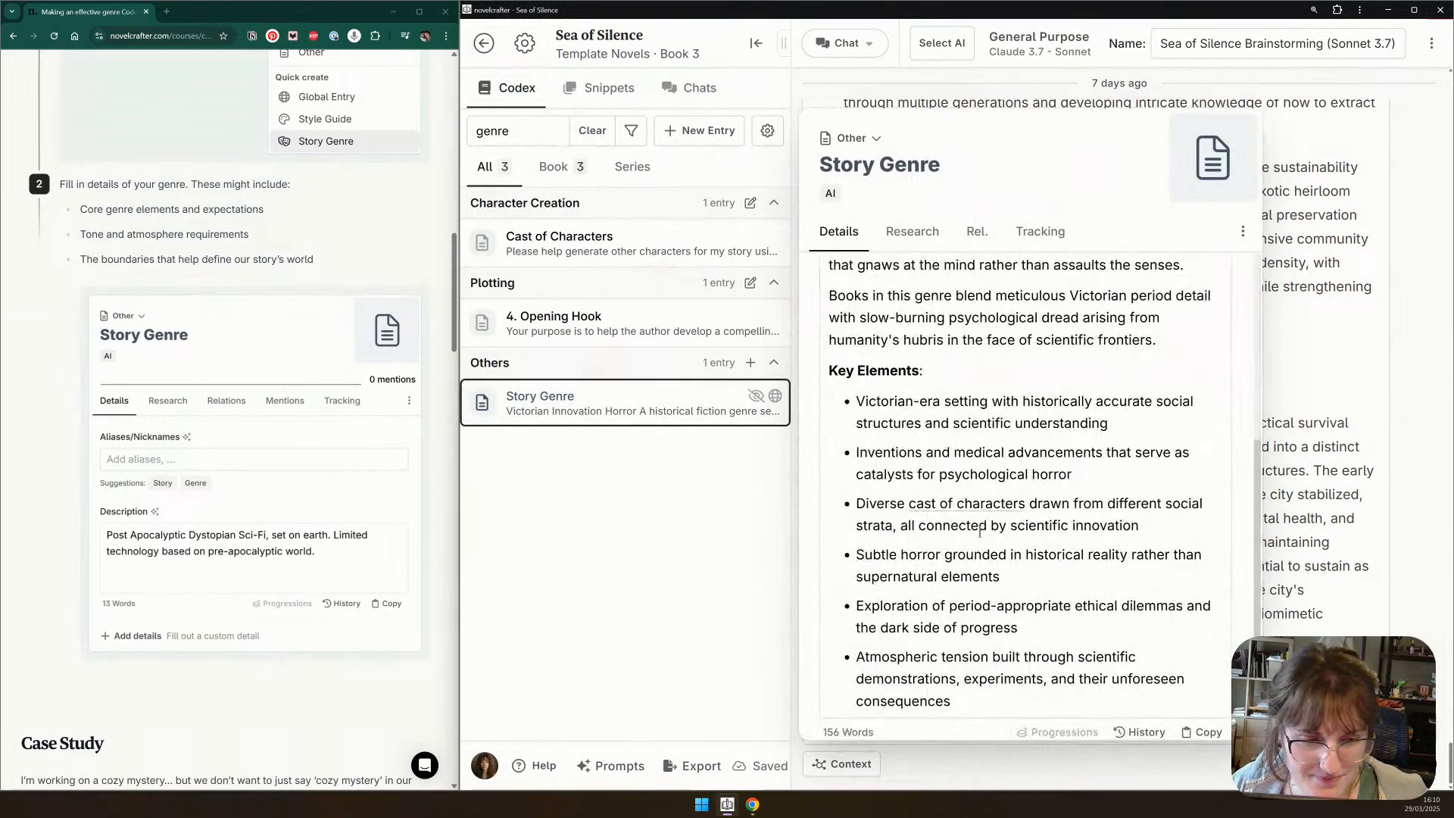
pyautogui.click(1039, 234)
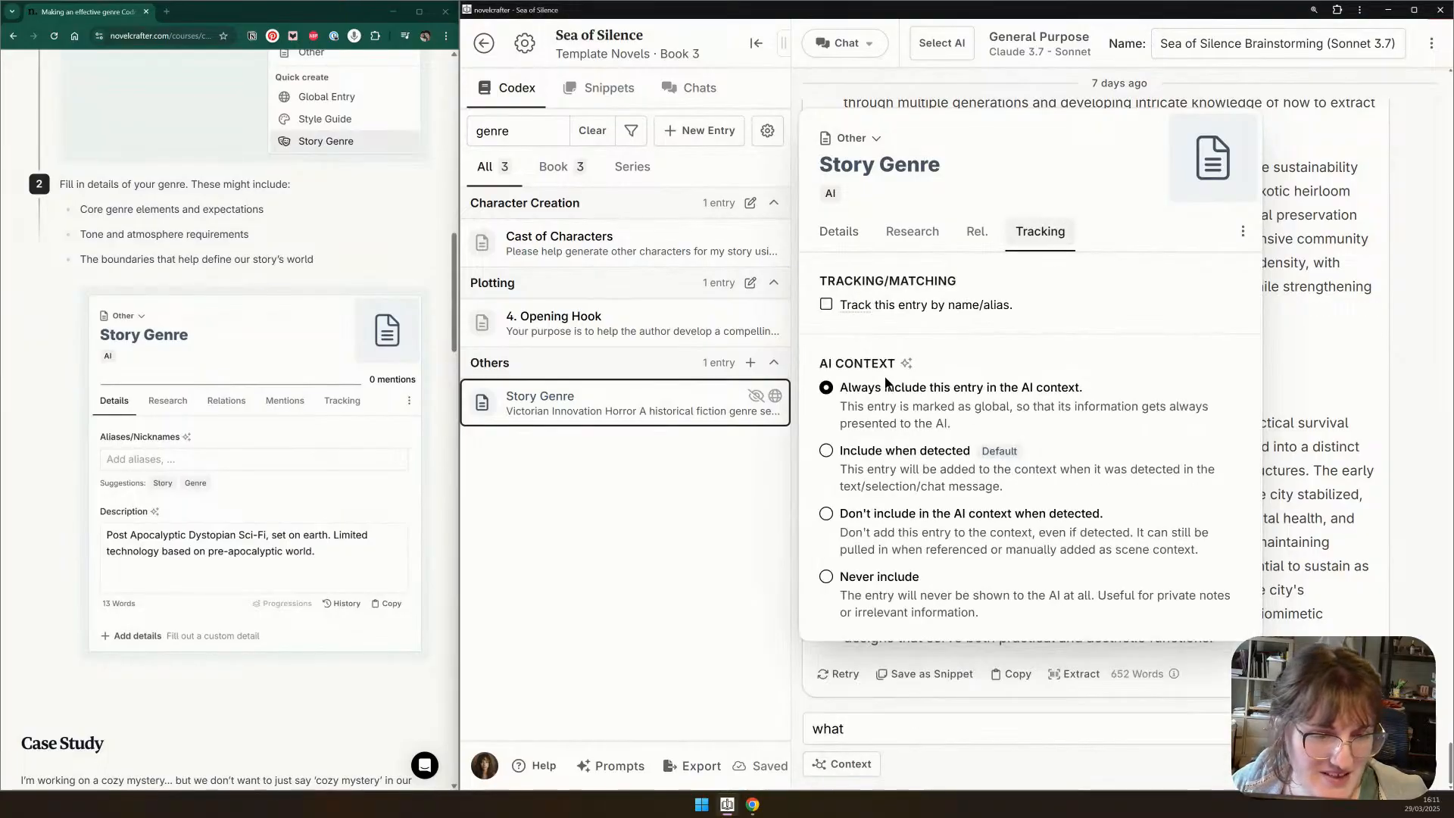
pyautogui.click(878, 576)
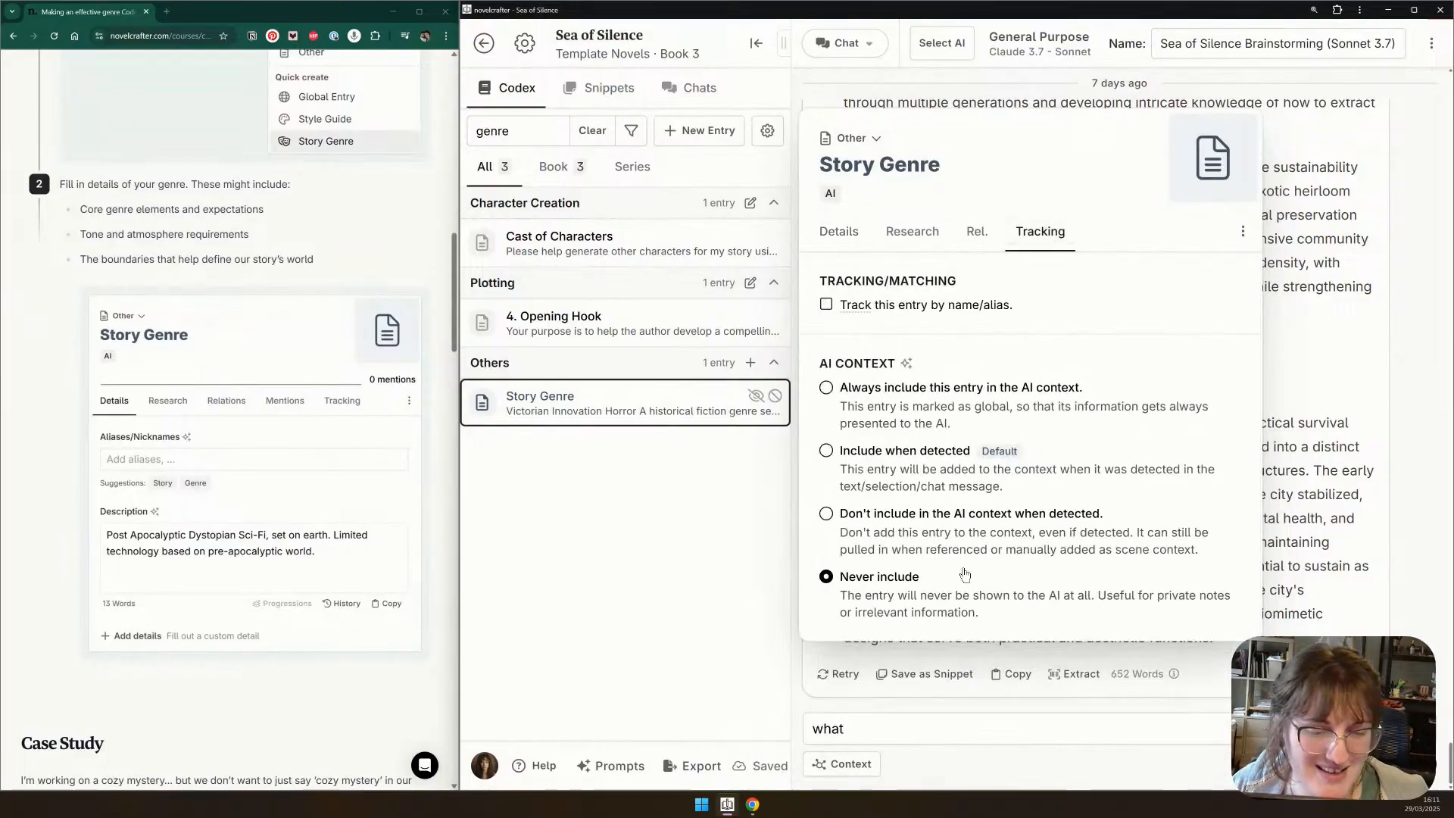
# Ask the chat "what is the genre for this story? Please be specific and give core genre elements and expectations for this genre"
pyautogui.click(931, 723)
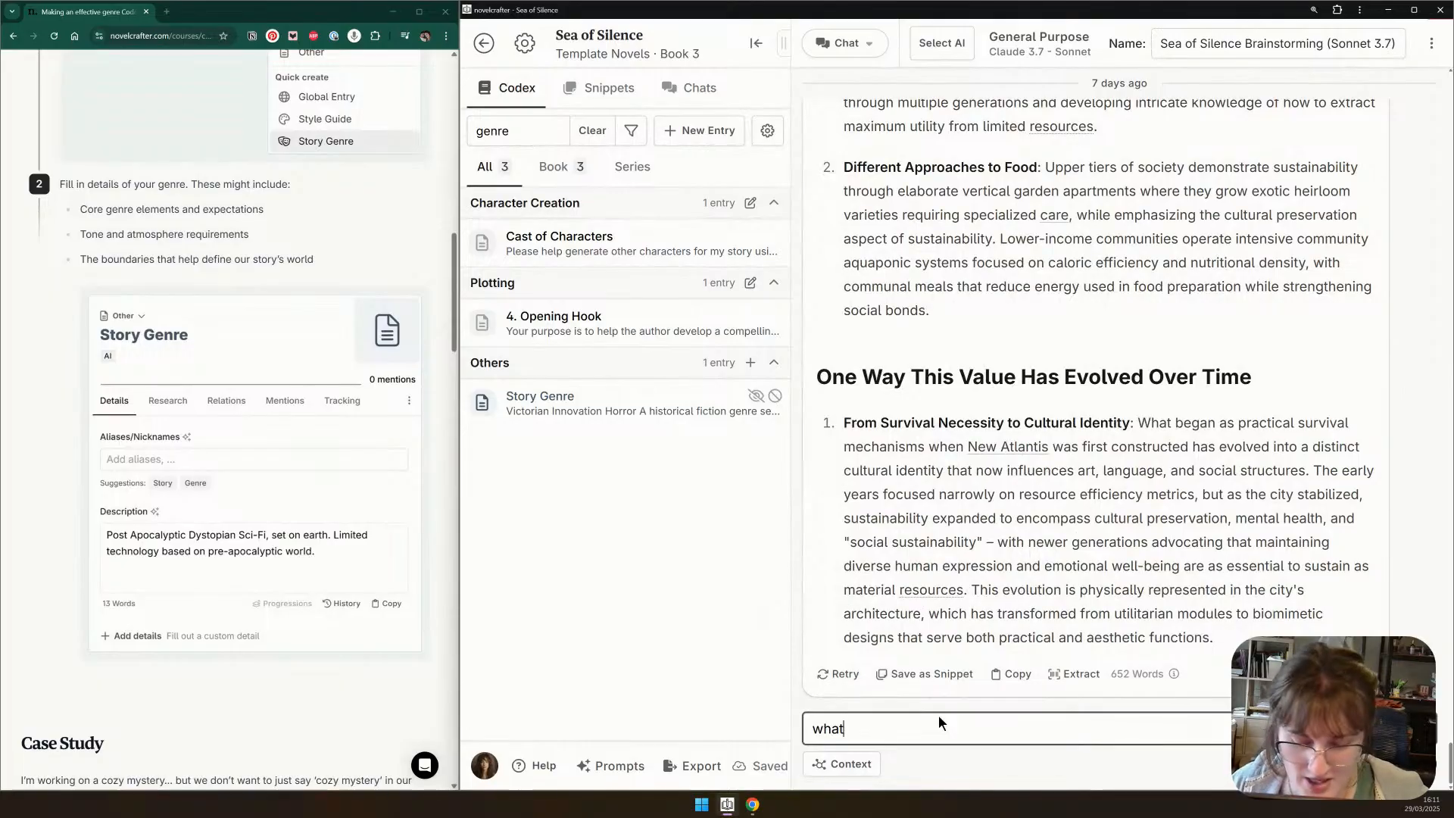
pyautogui.write('is the genre for ')
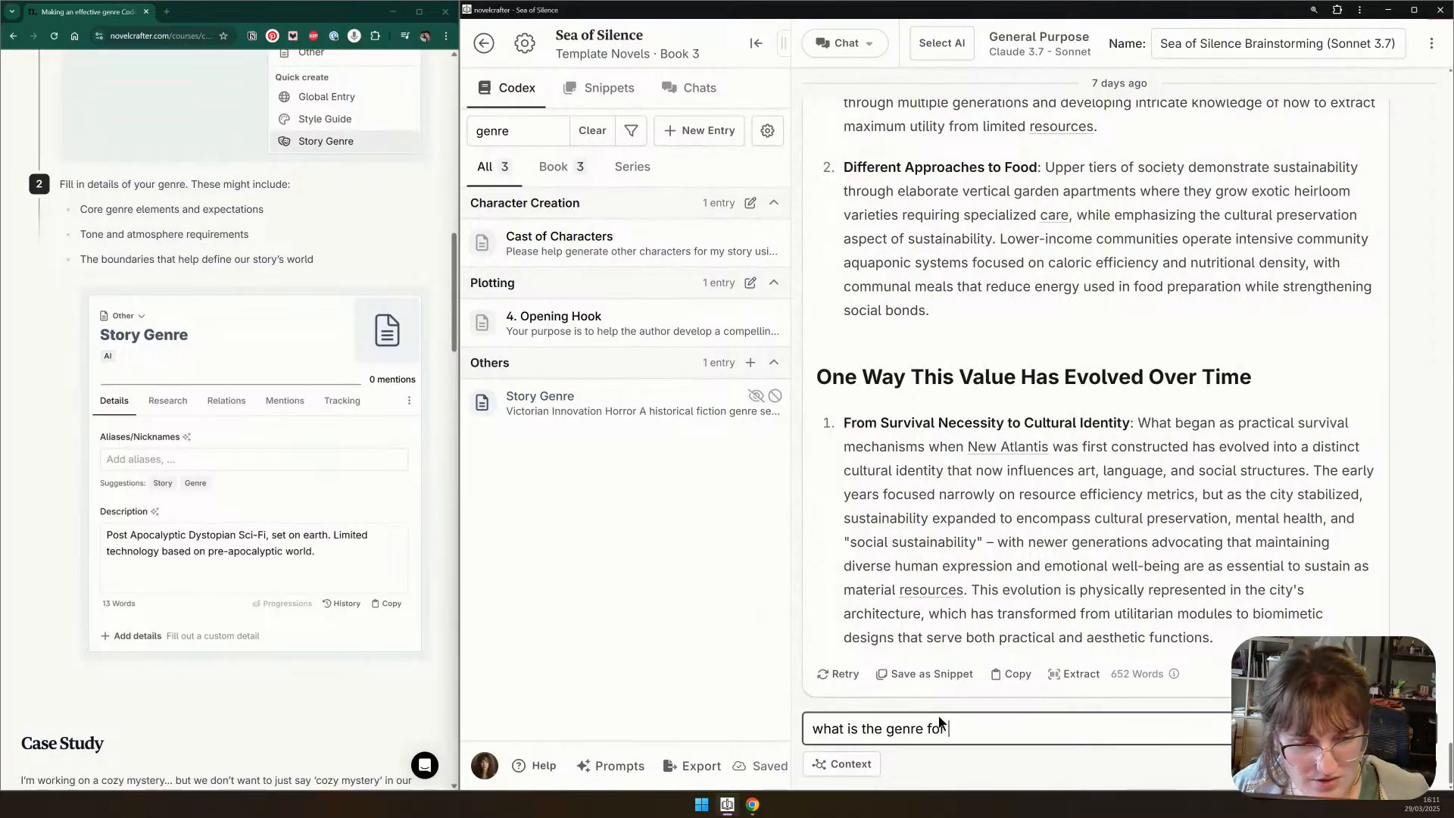
pyautogui.write('this story?')
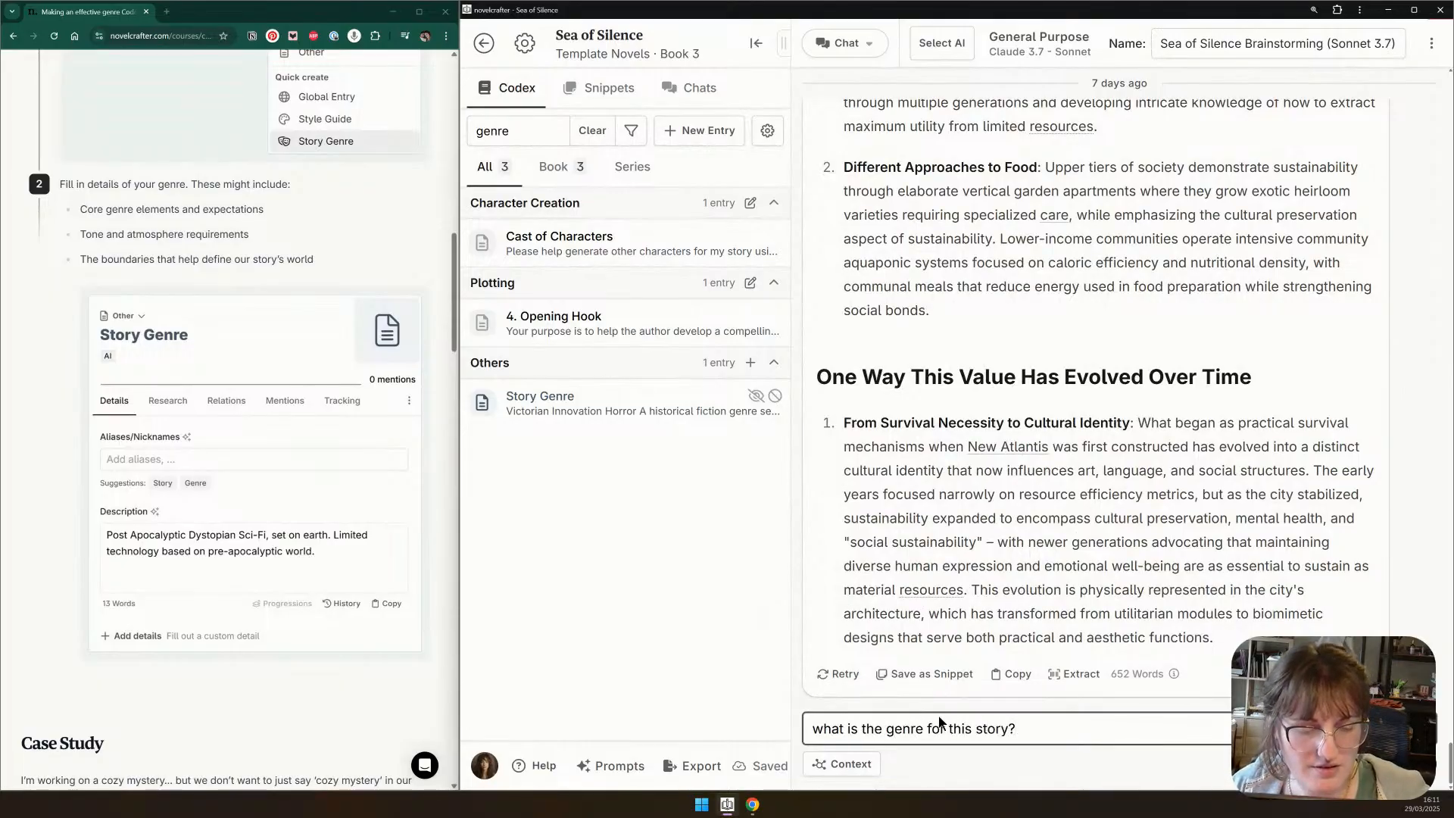
pyautogui.write(' Please ')
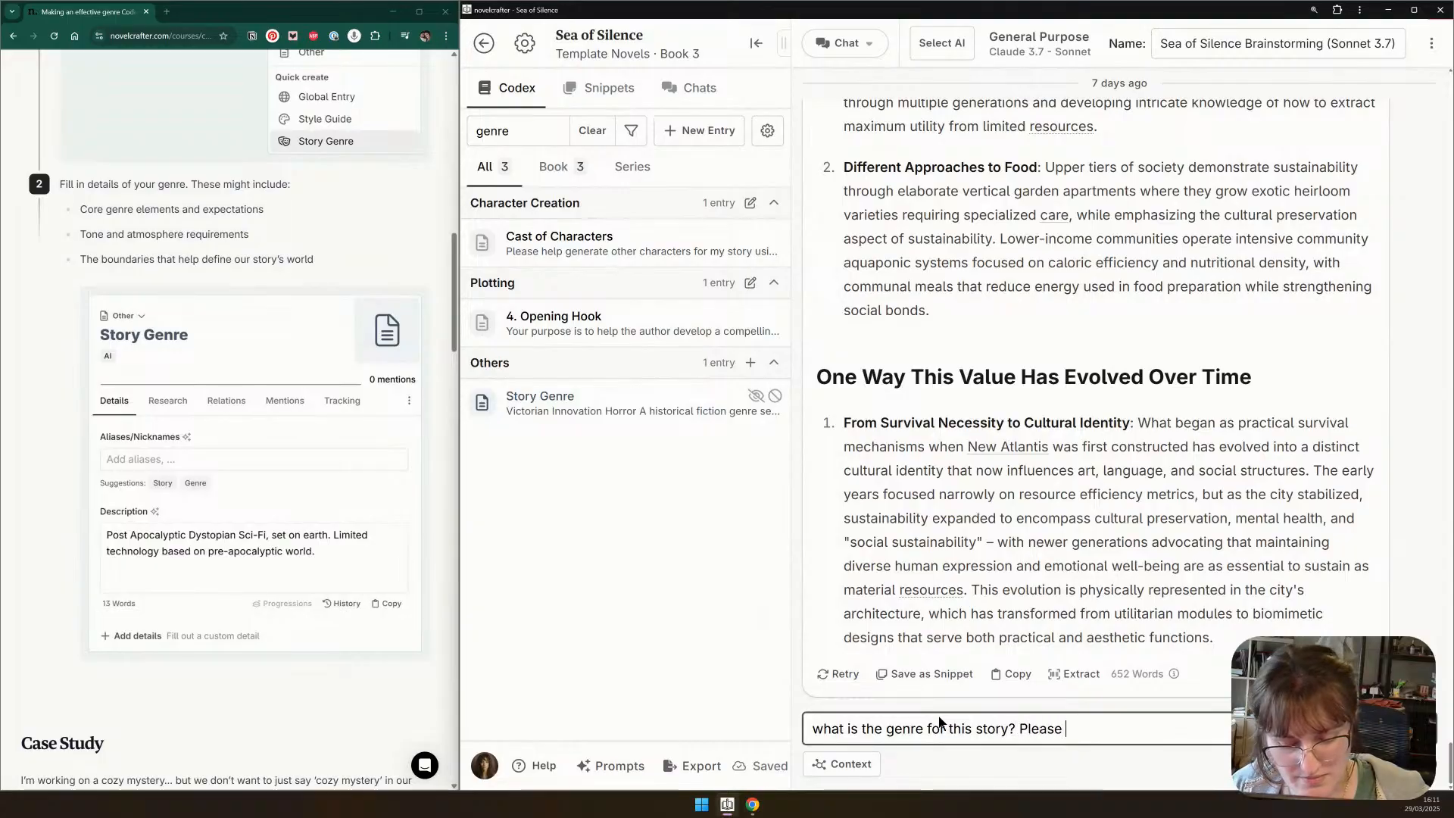
pyautogui.write('be specific')
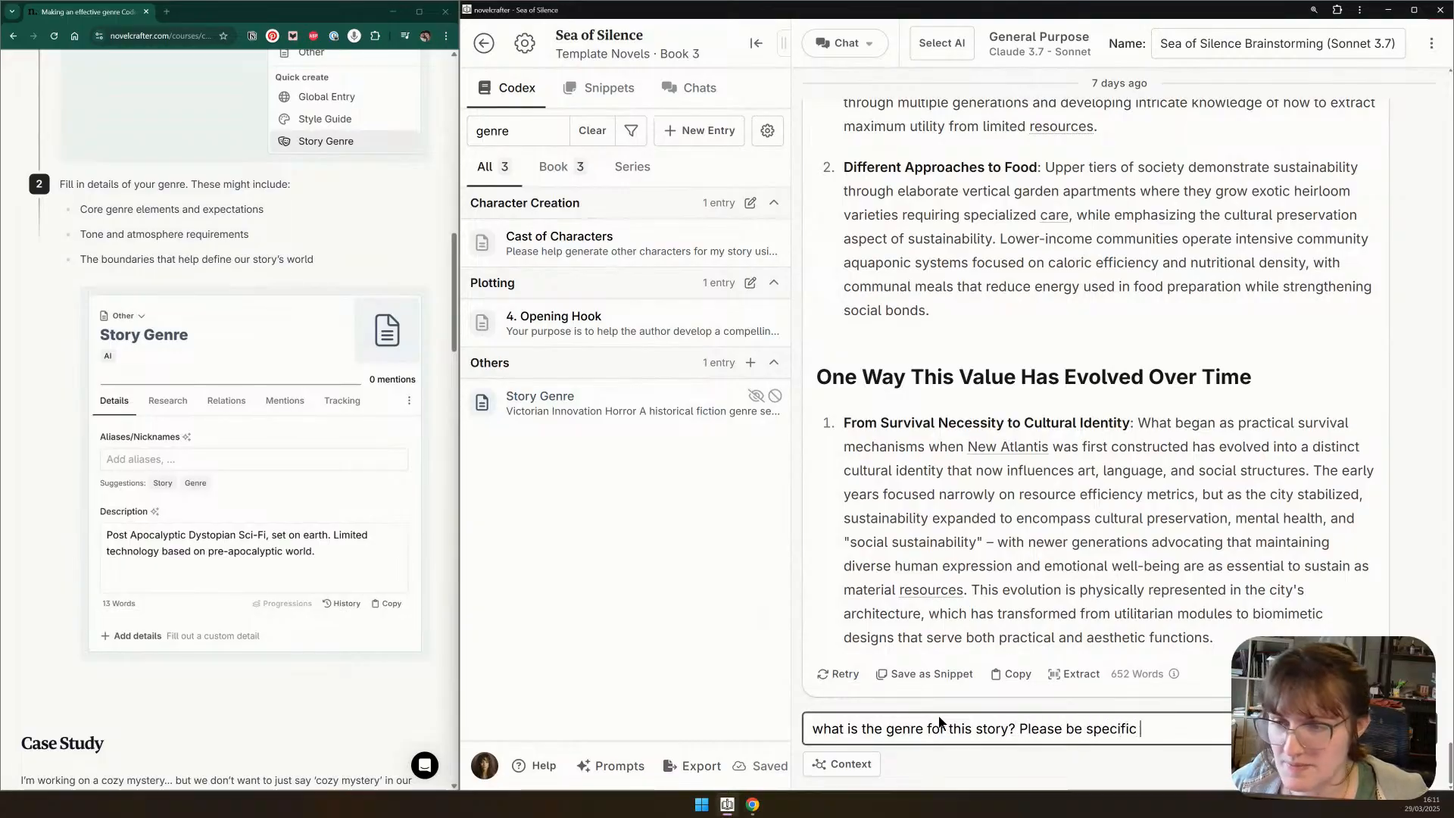
pyautogui.write(' and give core')
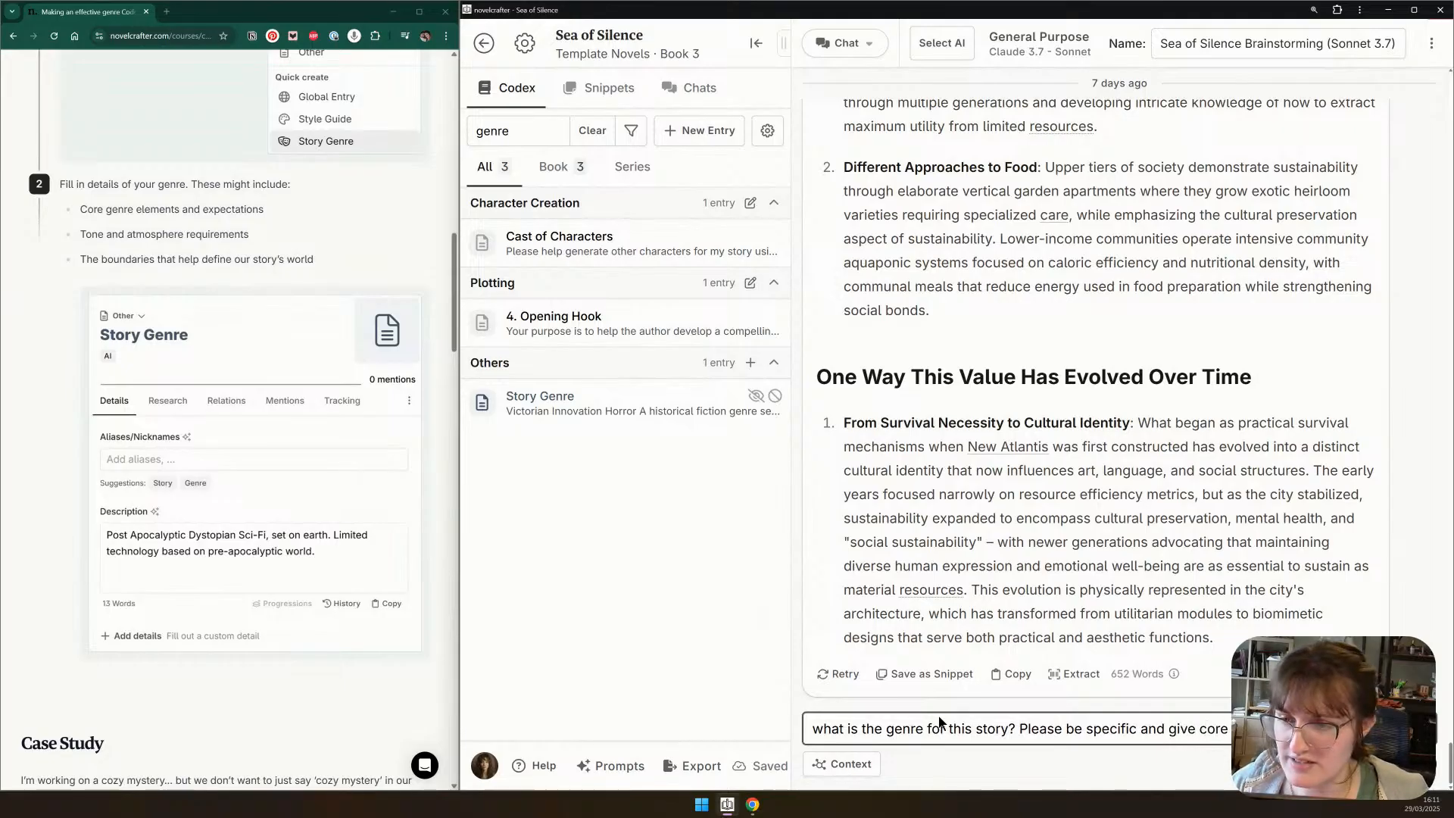
pyautogui.write('xpectations for this genre')
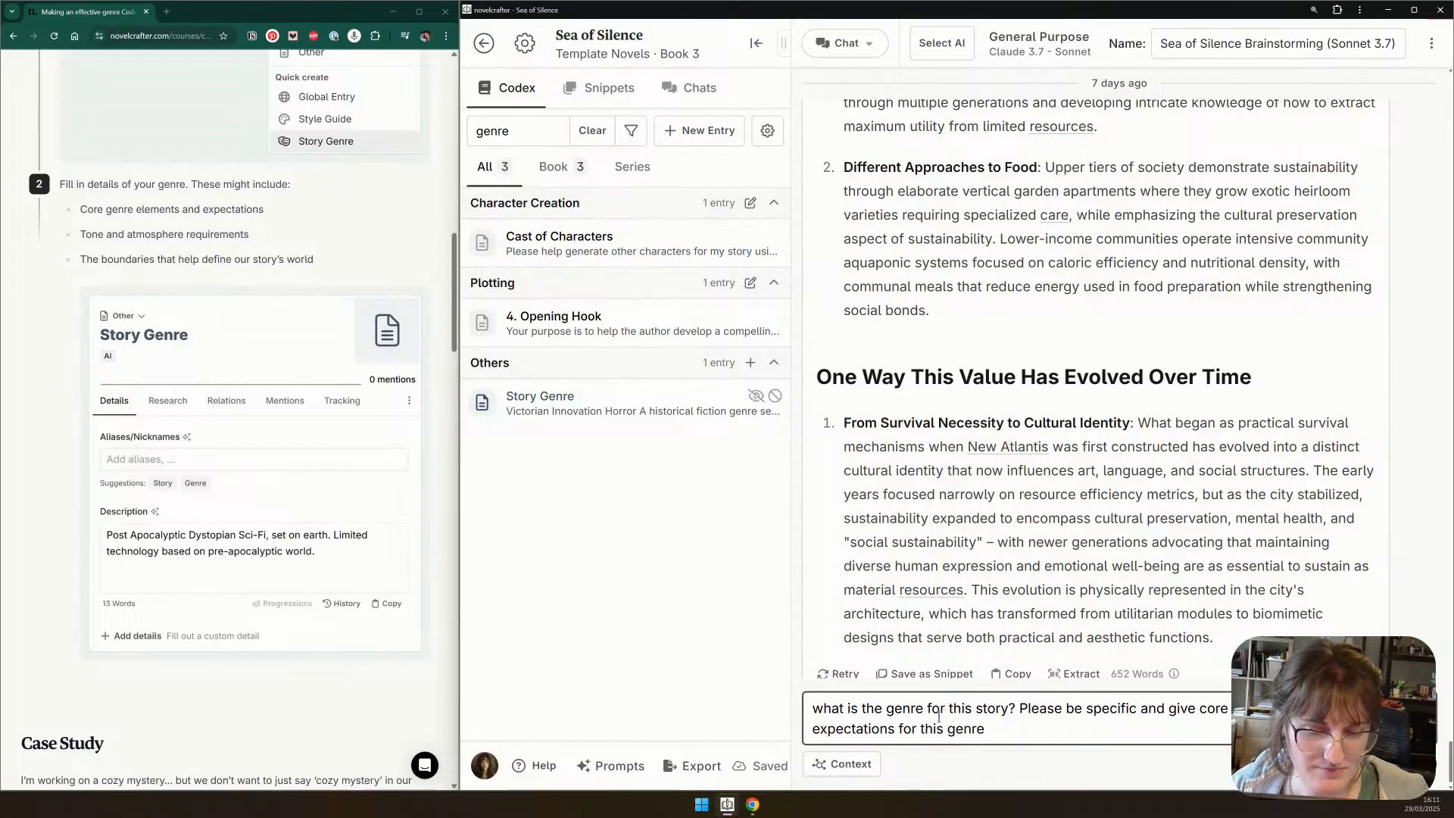
pyautogui.press('Return')
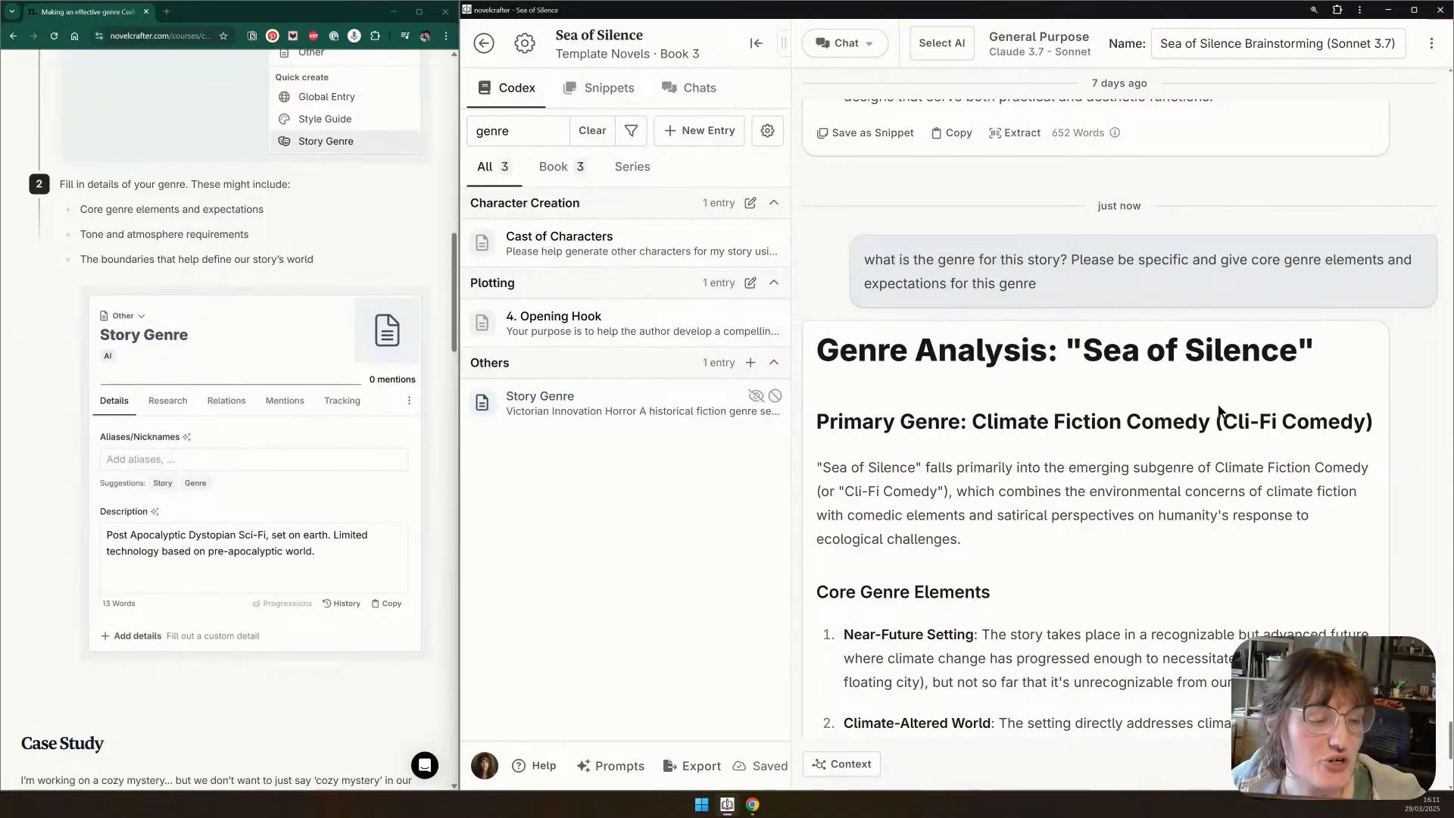
pyautogui.click(674, 144)
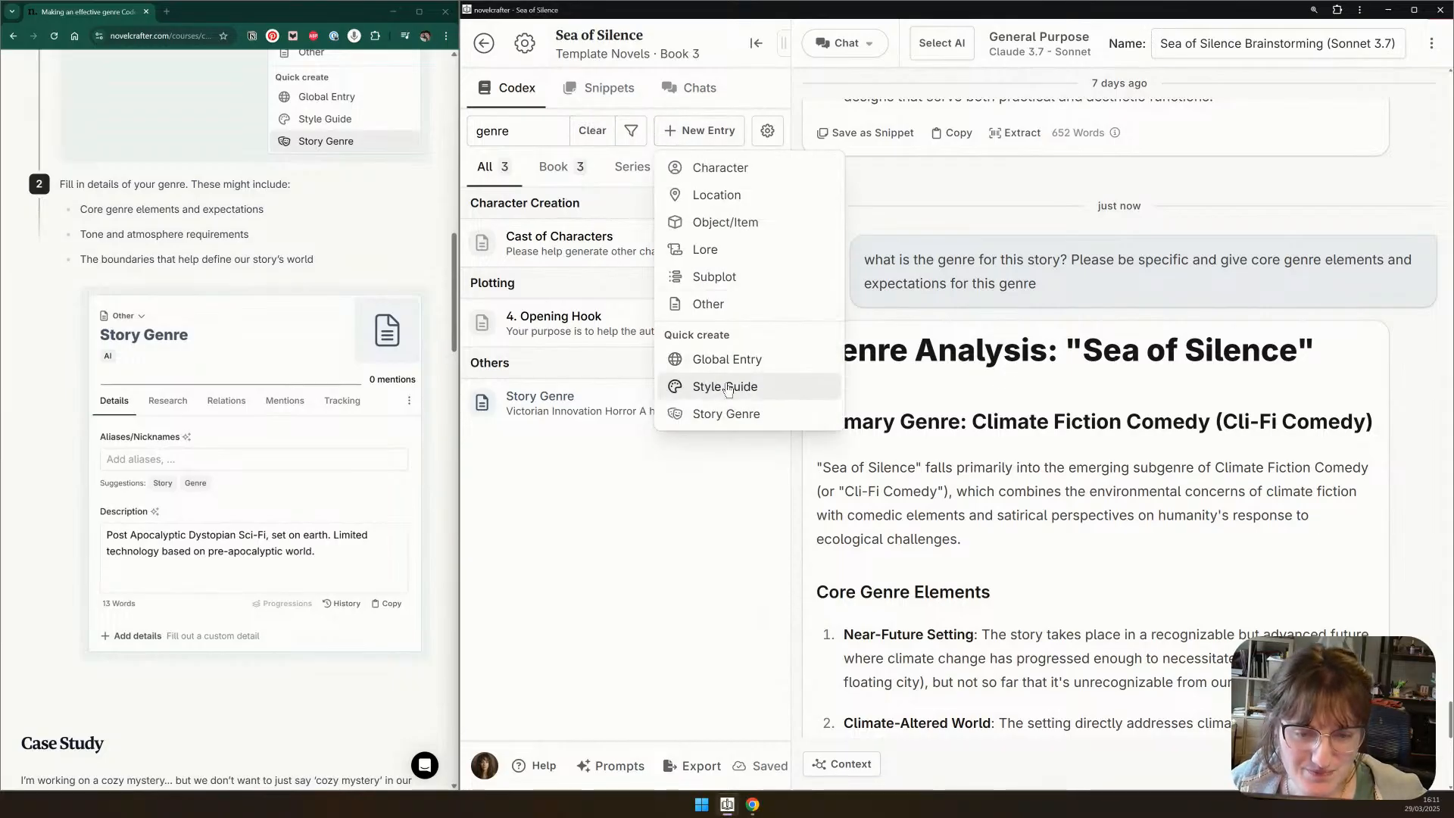
pyautogui.click(734, 415)
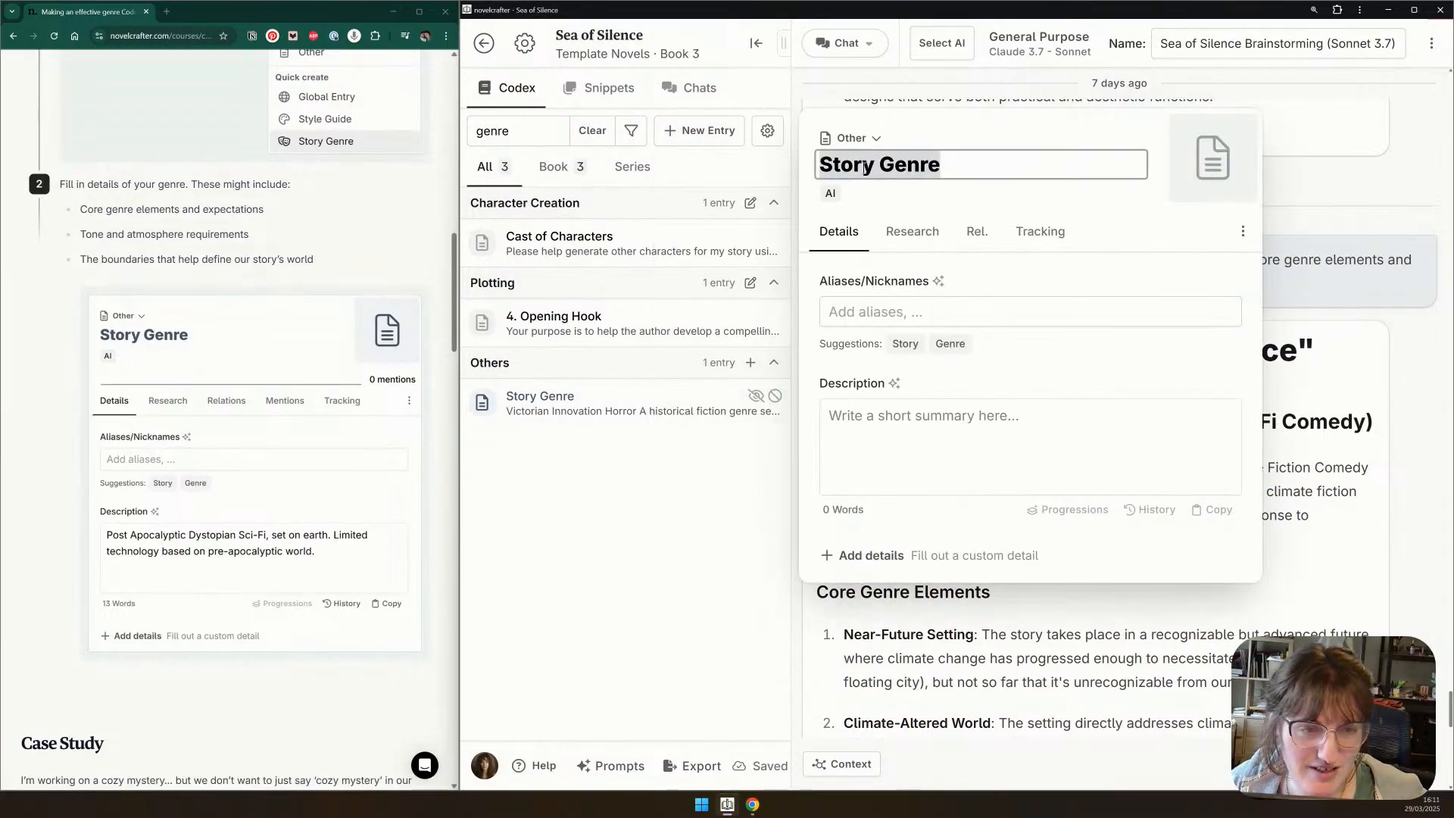
pyautogui.moveTo(788, 50); pyautogui.dragTo(797, 50)
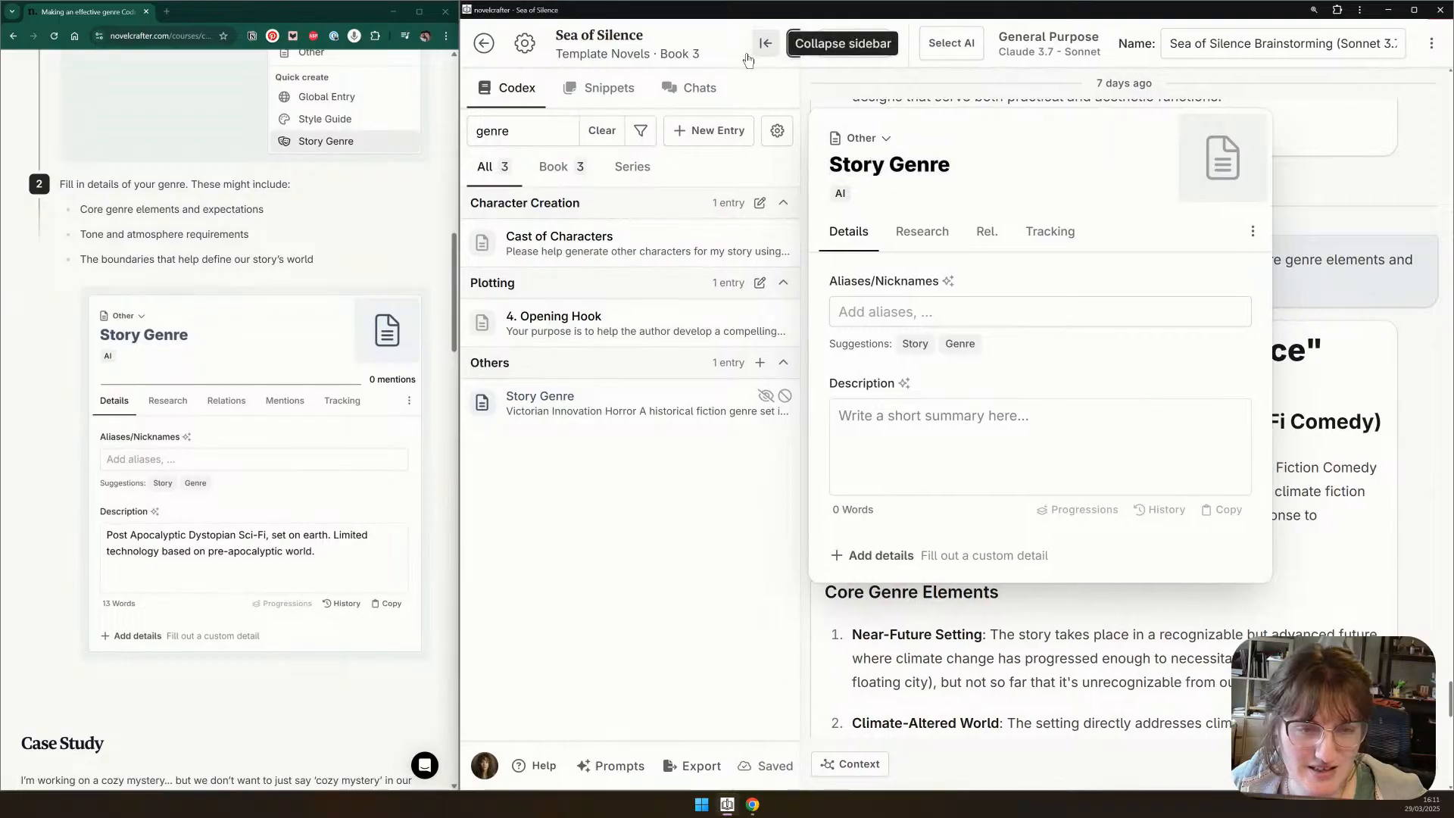
pyautogui.click(889, 166)
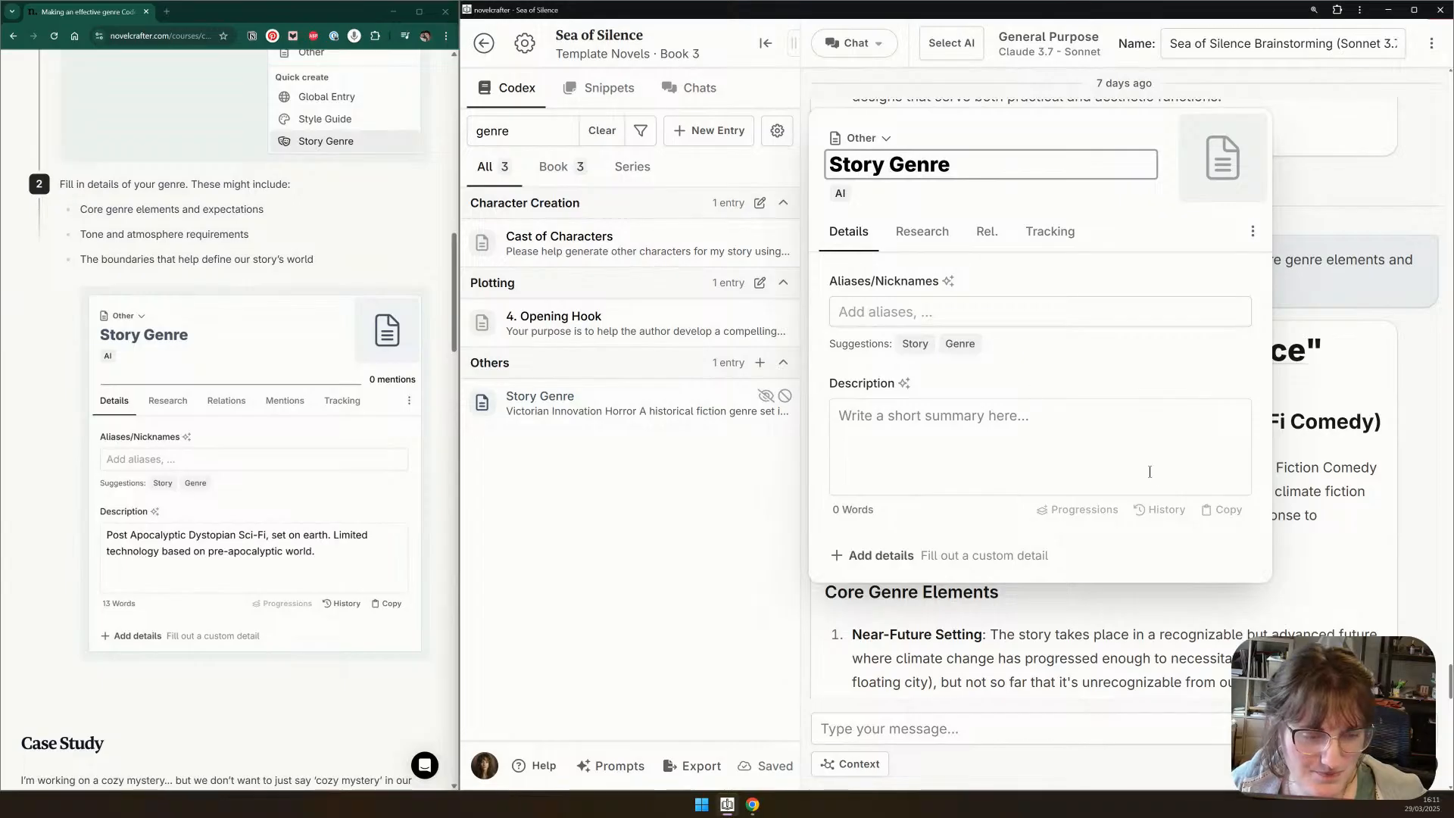
pyautogui.click(1337, 448)
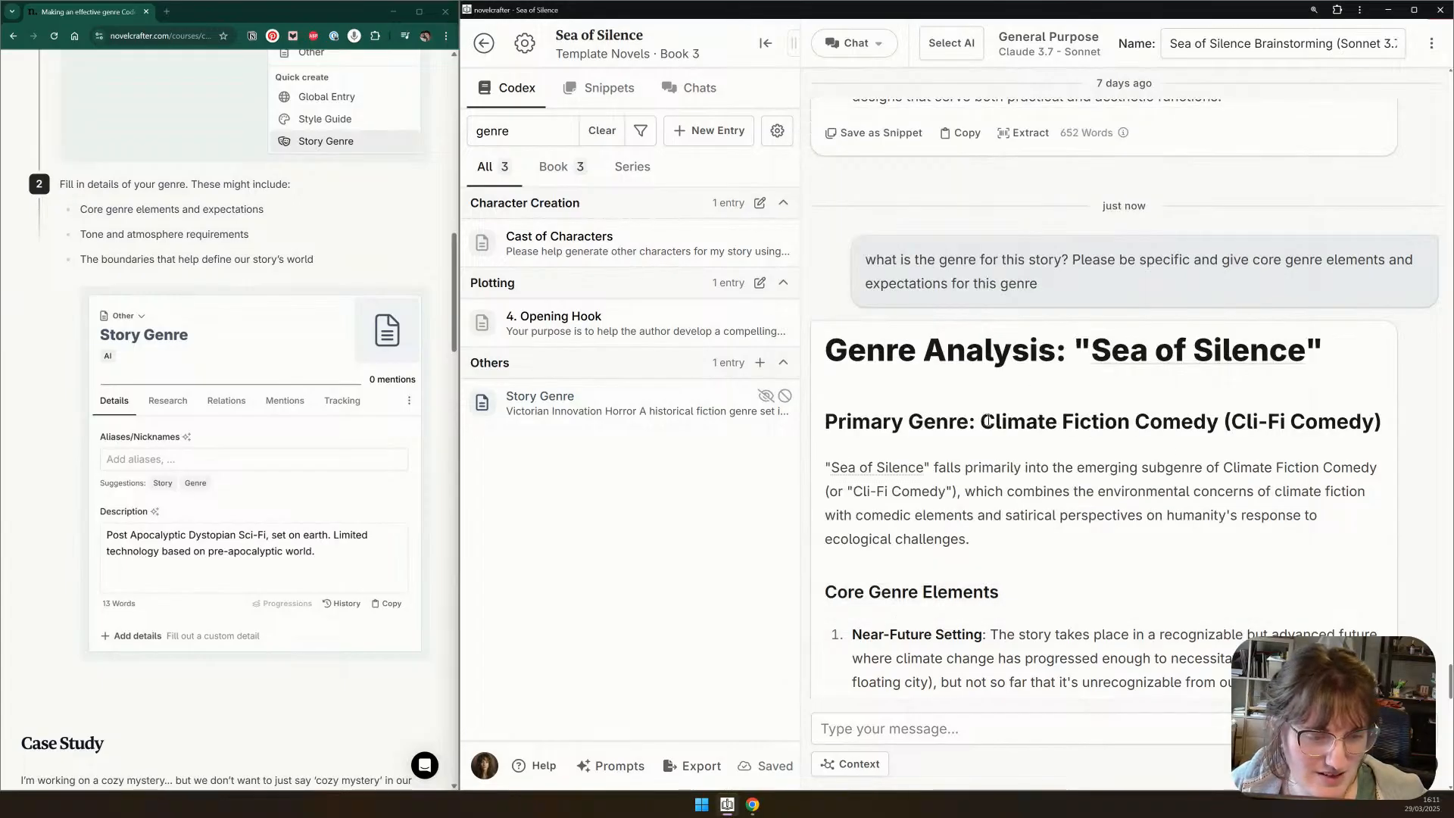
# Create a new Story Genre Codex entry and copy the chat's primary genre, "Climate Fiction Comedy (Cli-Fi Comedy)", into its description
pyautogui.moveTo(988, 421); pyautogui.dragTo(1378, 421)
pyautogui.hotkey('ctrl', 'c')
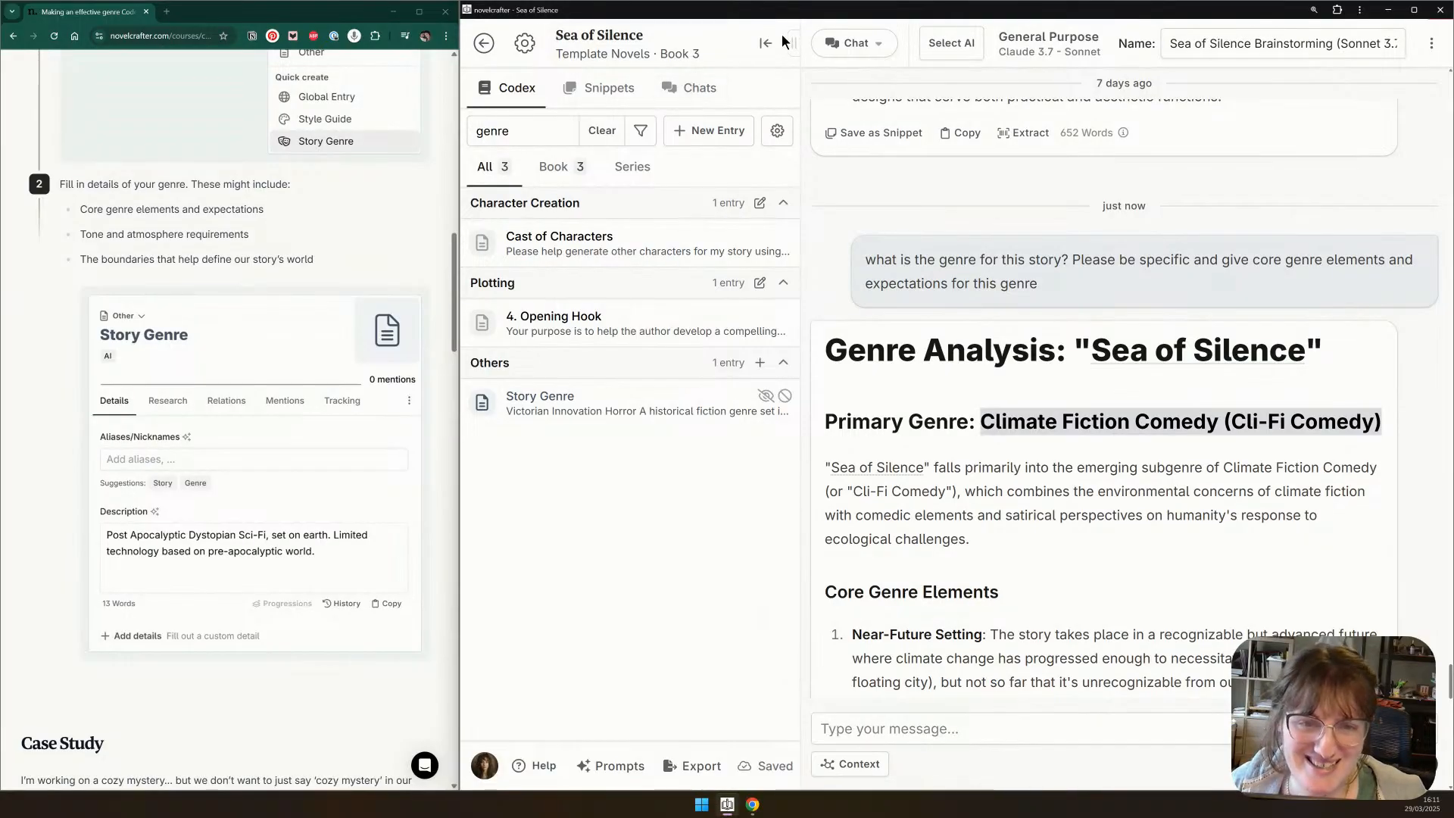
pyautogui.click(743, 135)
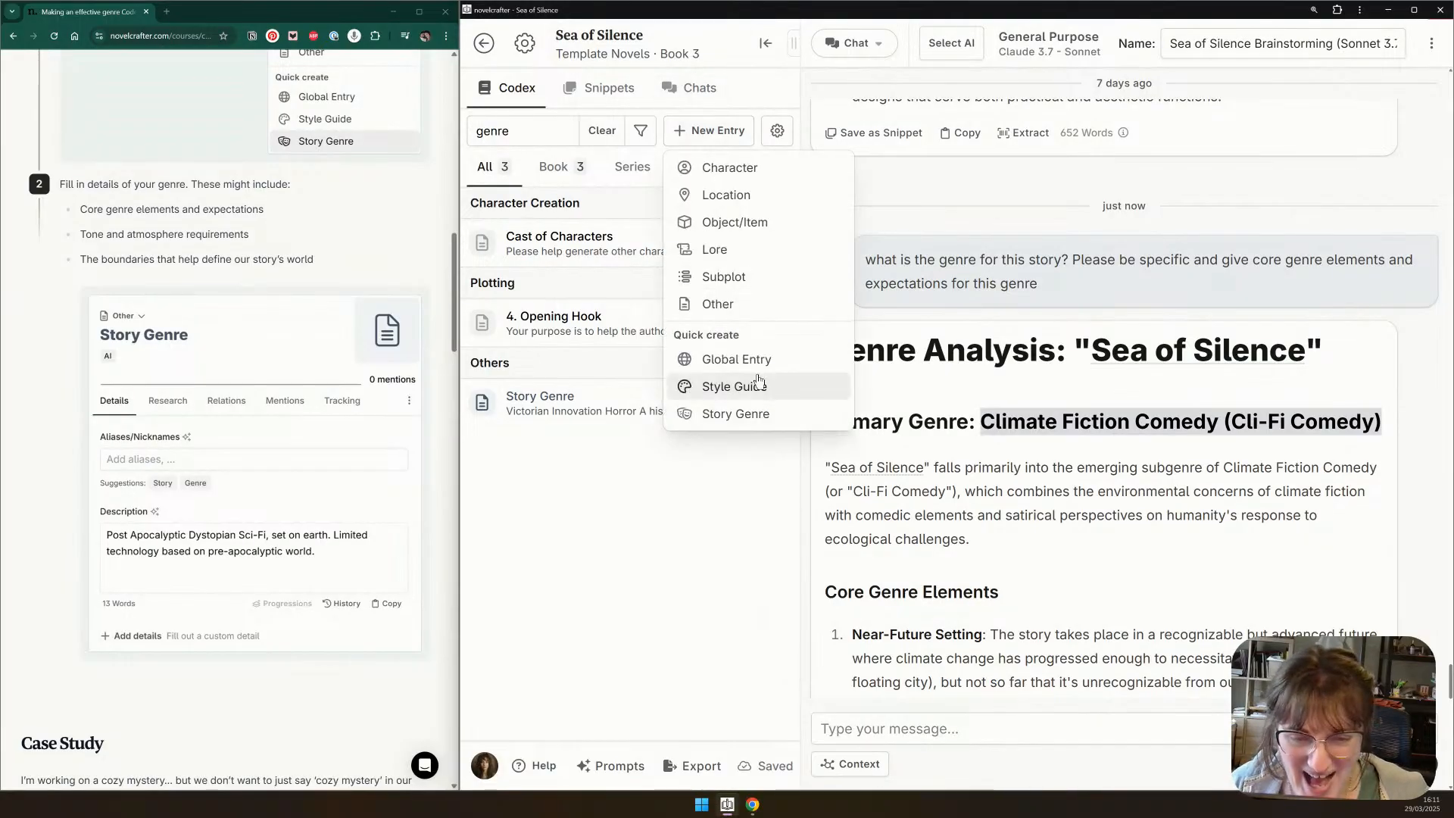
pyautogui.click(760, 408)
pyautogui.click(909, 443)
pyautogui.hotkey('ctrl', 'v')
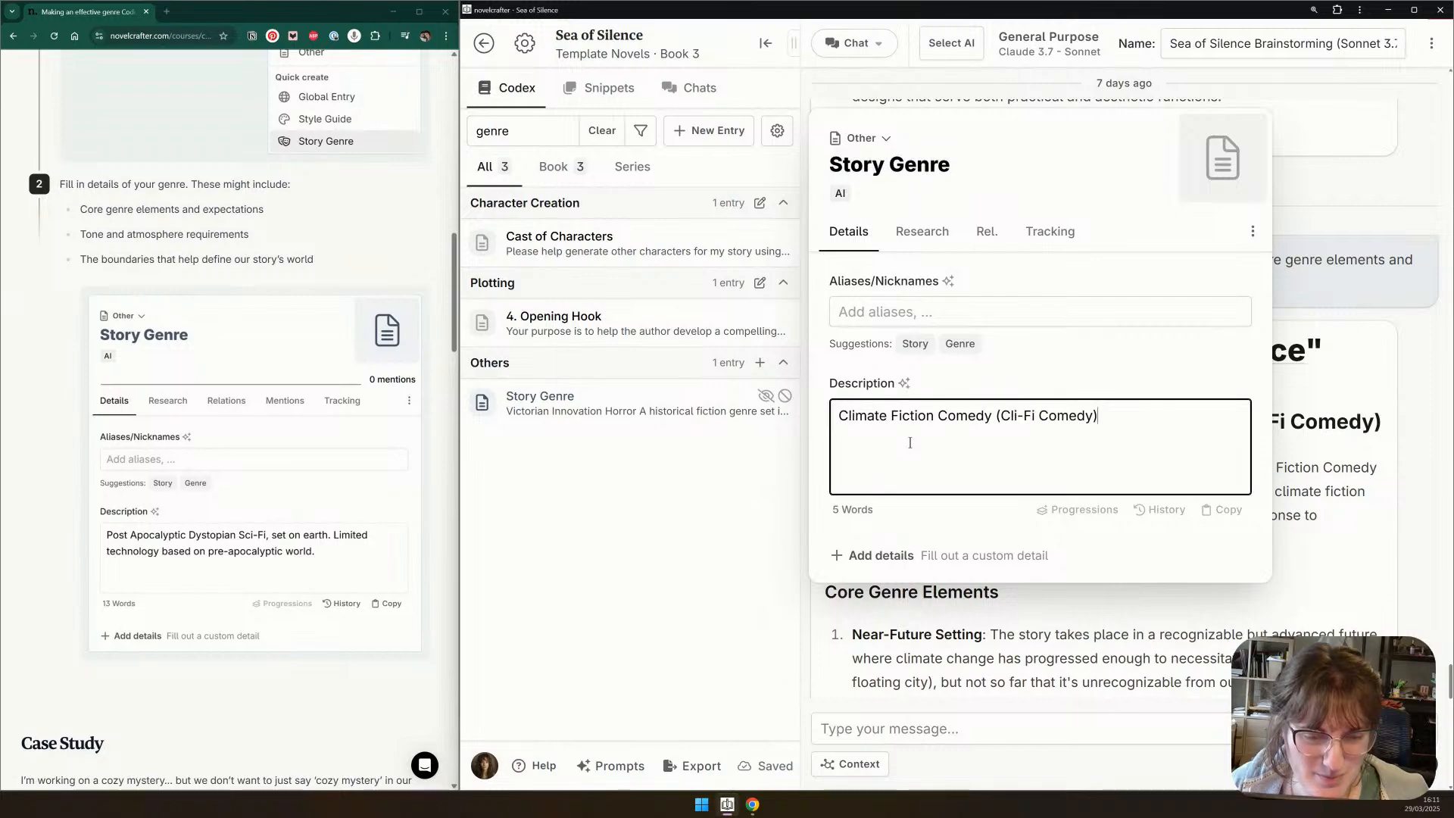
pyautogui.click(963, 680)
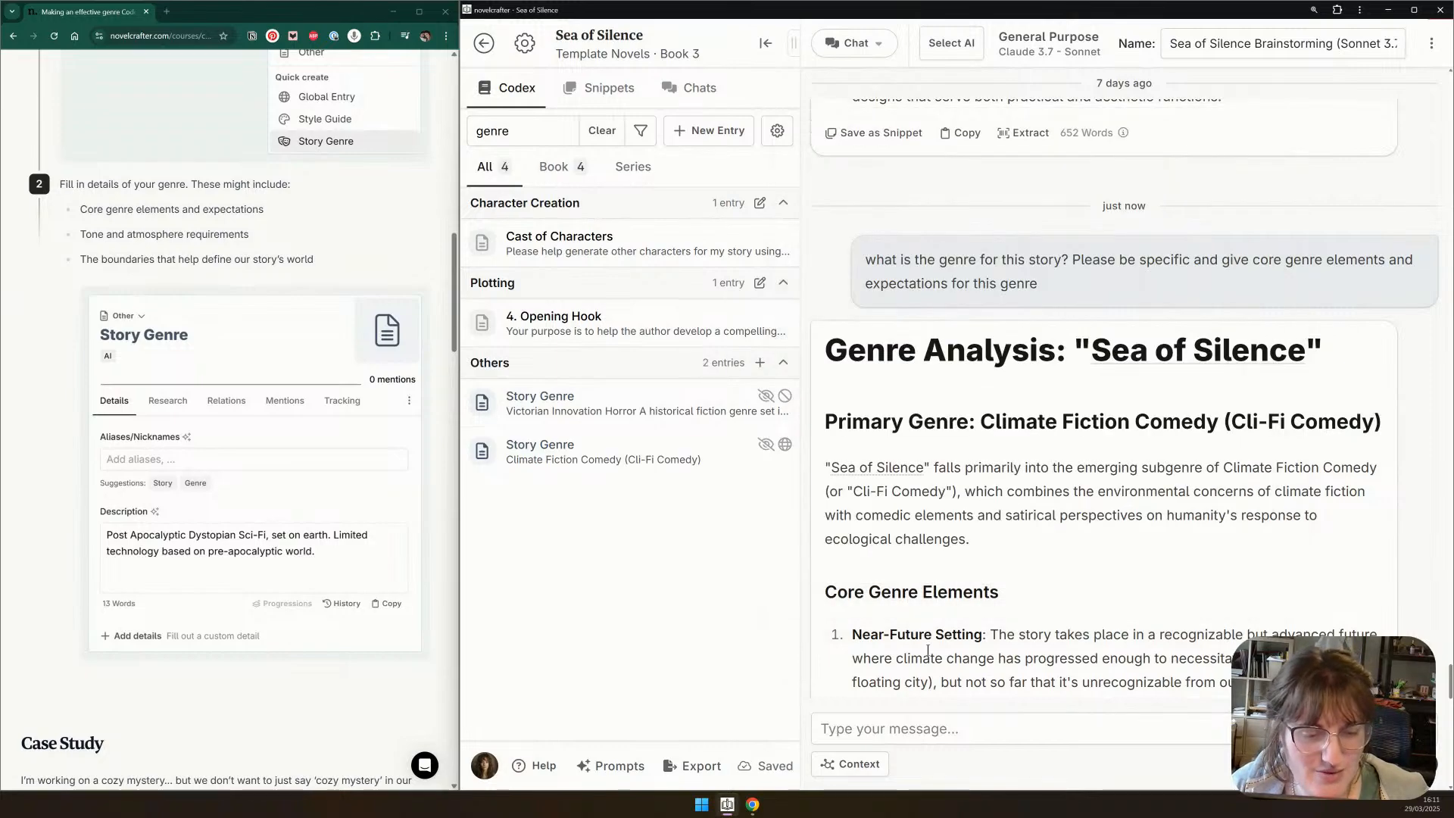
# Read through the core genre elements and genre expectations in the chat's Sea of Silence analysis
pyautogui.scroll(-4, 988, 382)
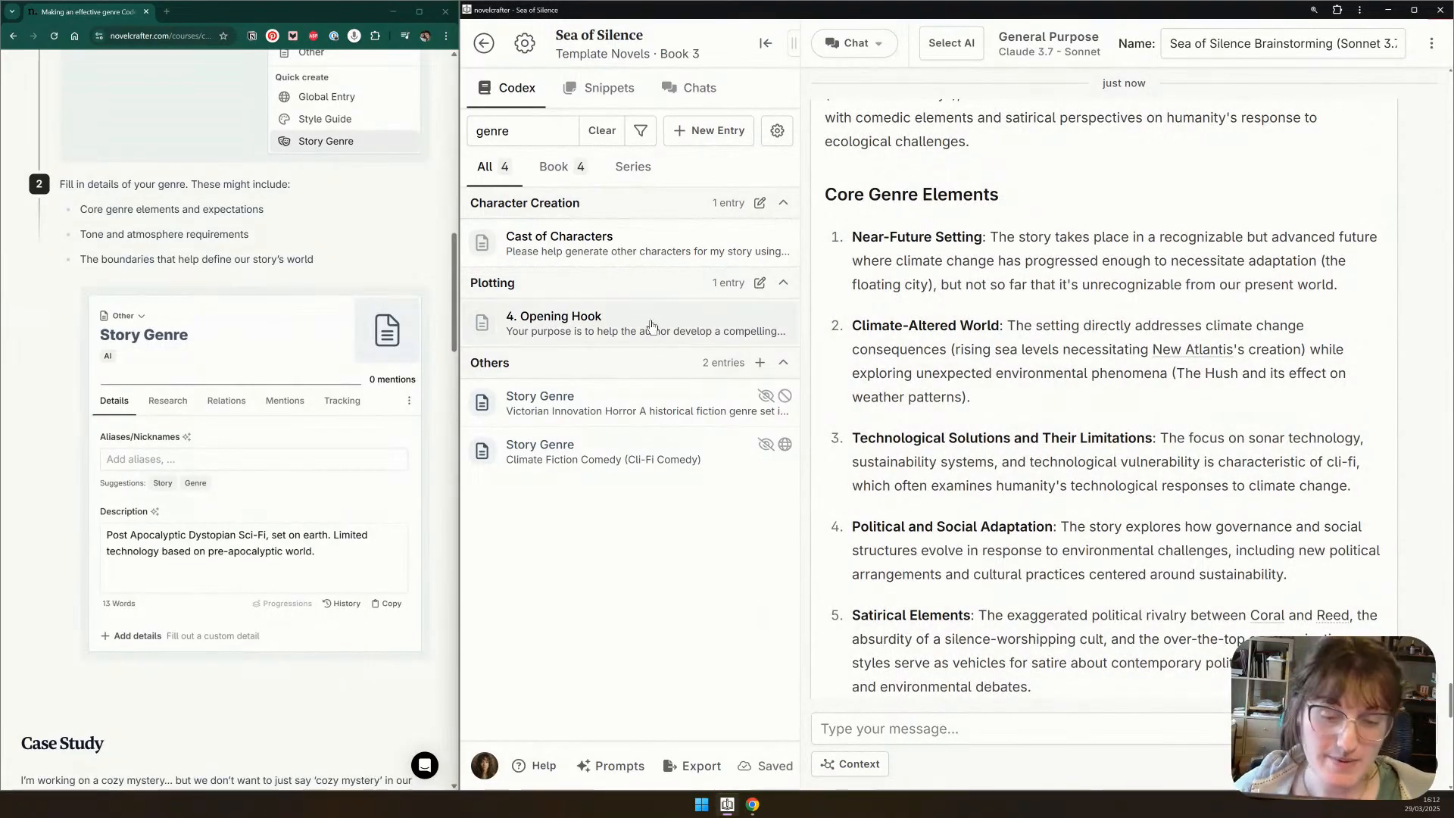
pyautogui.scroll(-1, 901, 371)
pyautogui.scroll(-3, 901, 366)
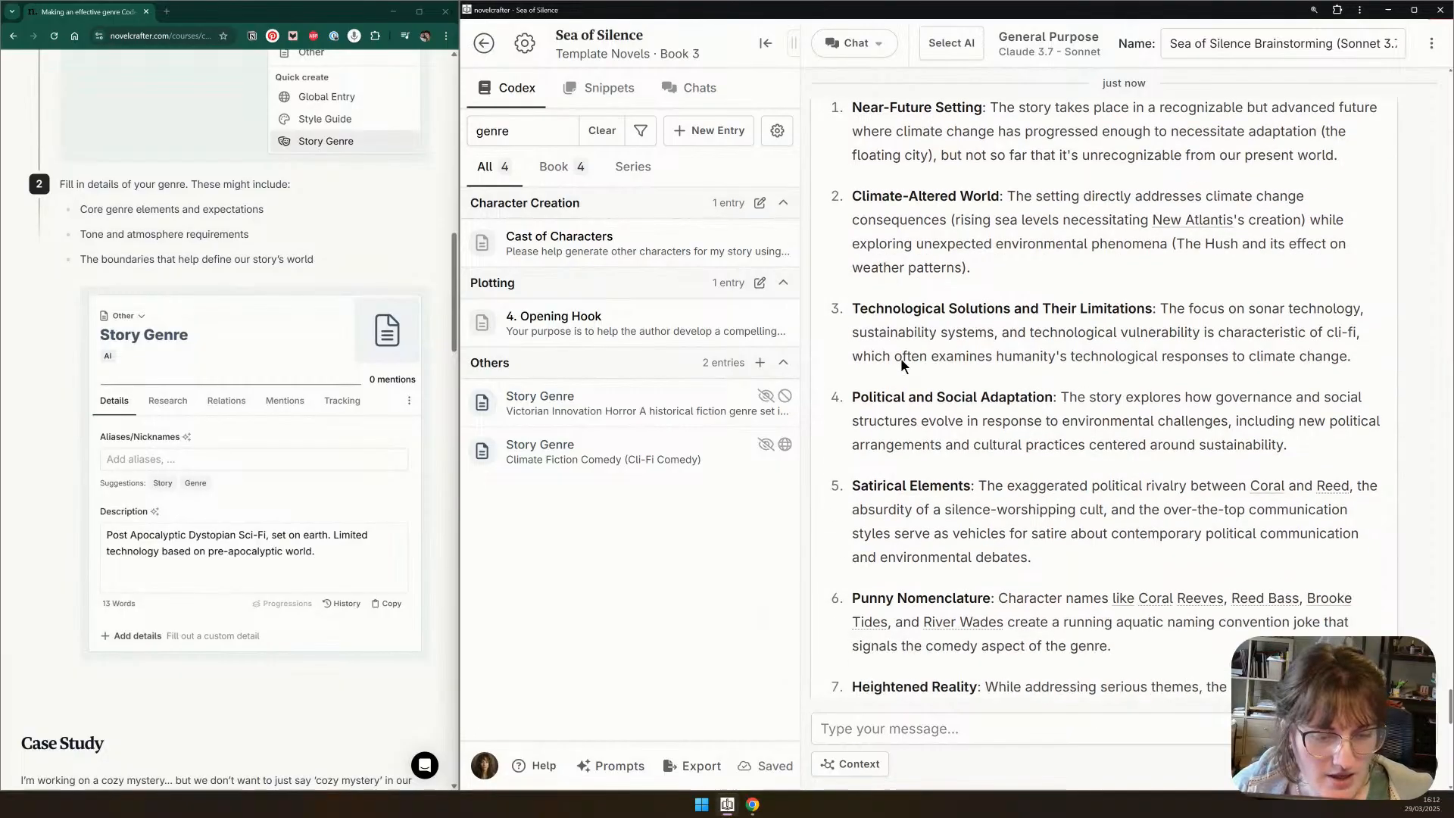
pyautogui.scroll(-4, 901, 365)
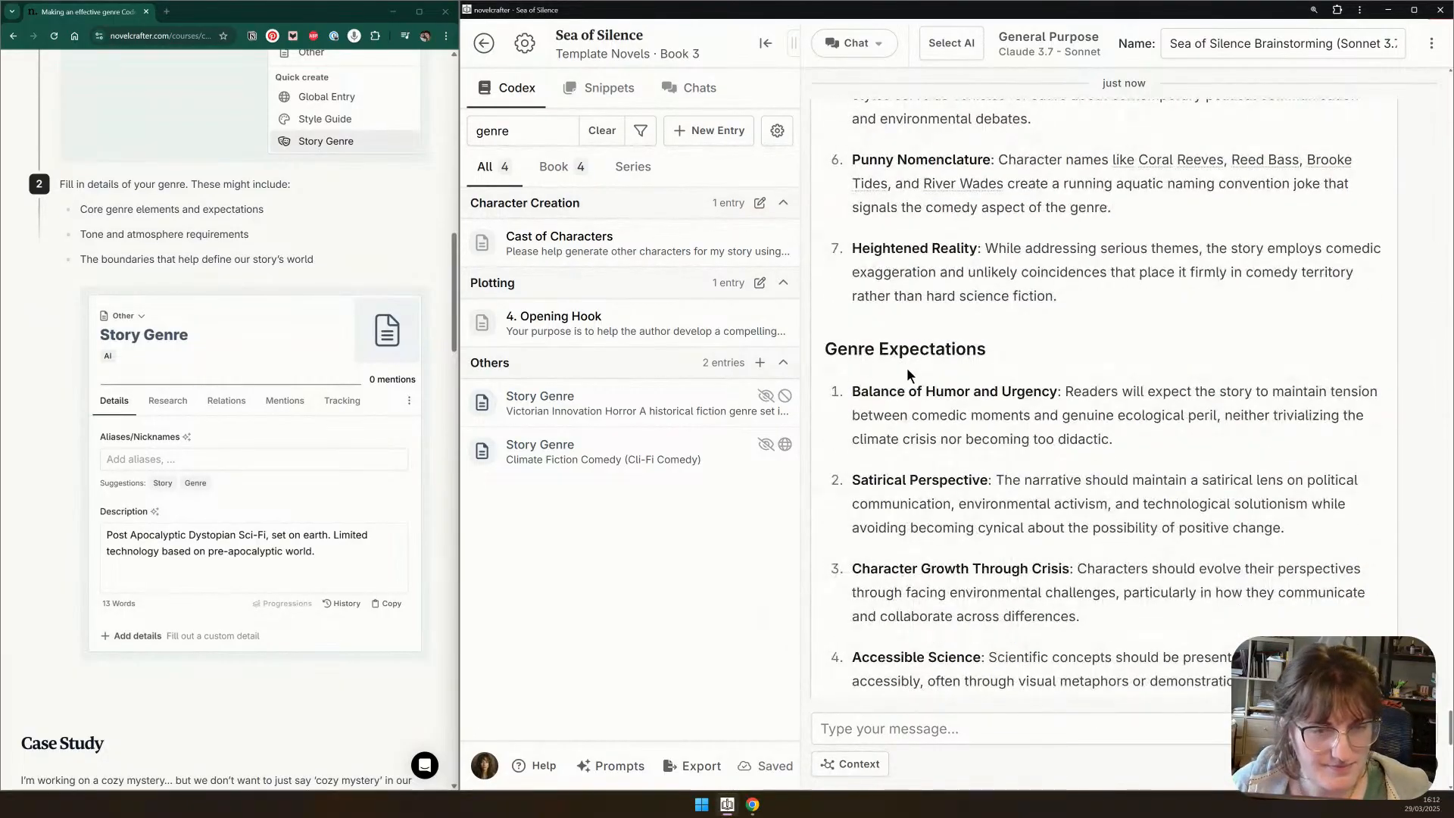
pyautogui.scroll(7, 906, 367)
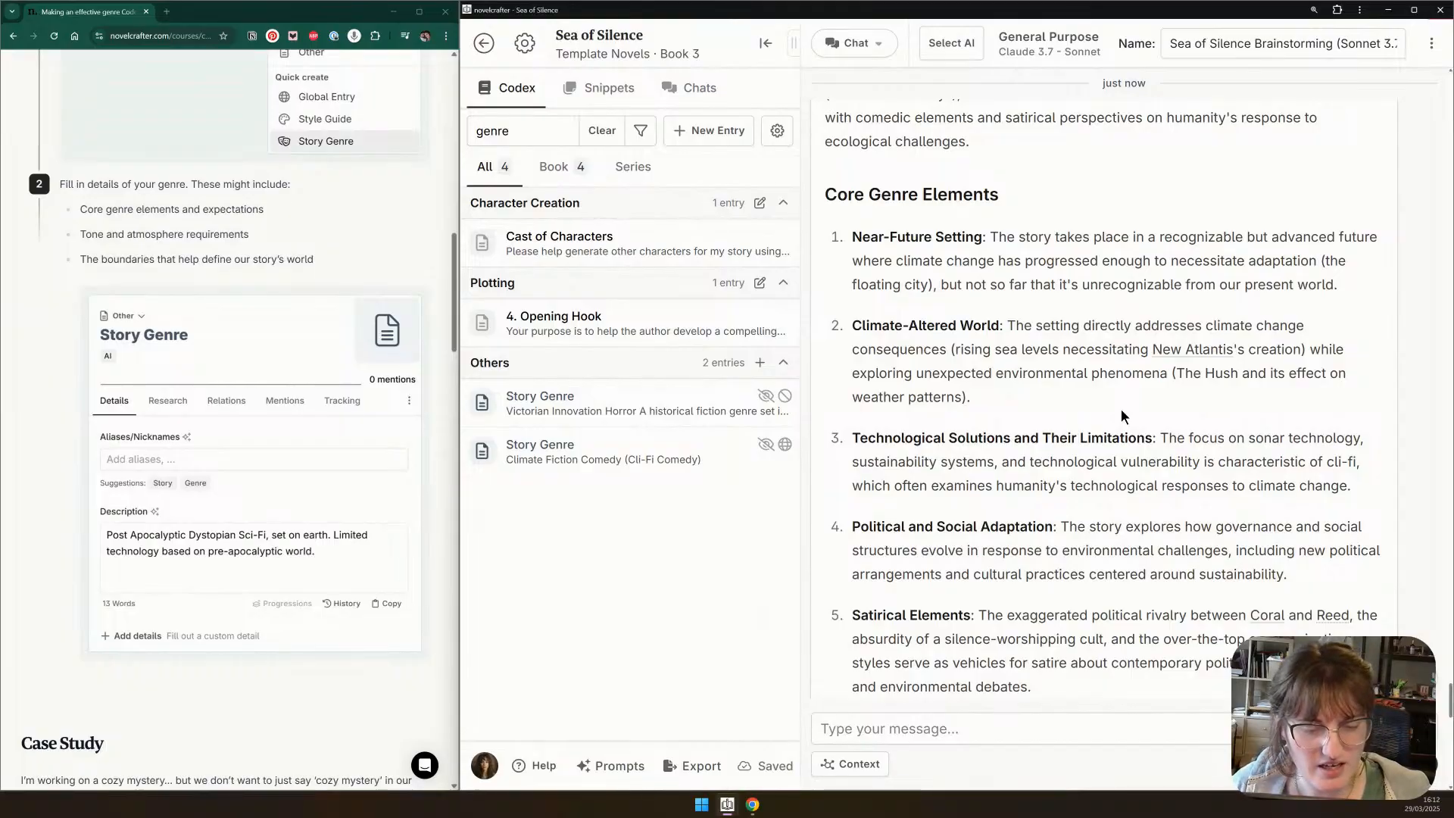
pyautogui.scroll(-3, 1120, 409)
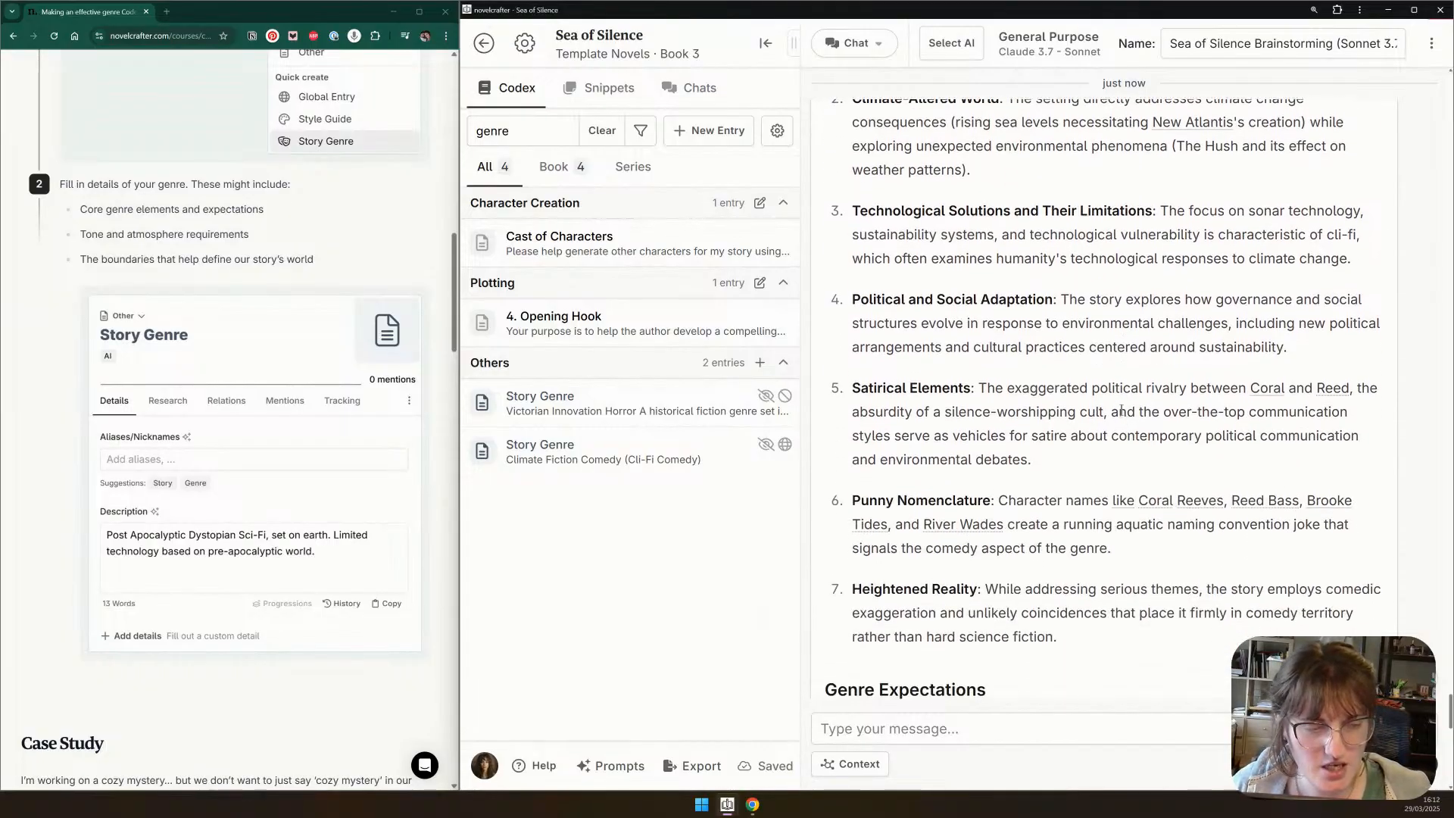
pyautogui.scroll(-2, 1122, 411)
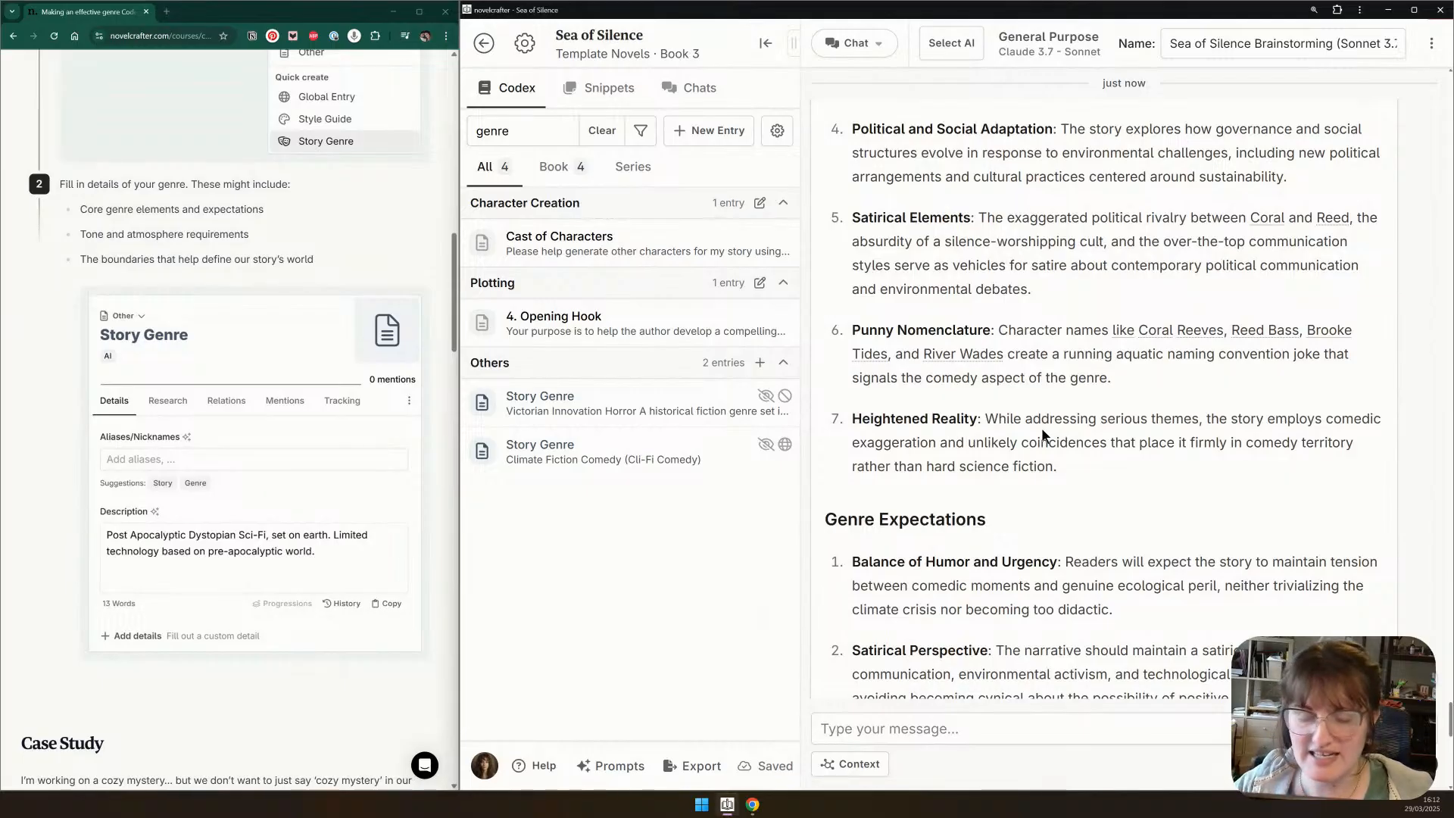
pyautogui.scroll(-1, 1038, 420)
pyautogui.scroll(-2, 1038, 420)
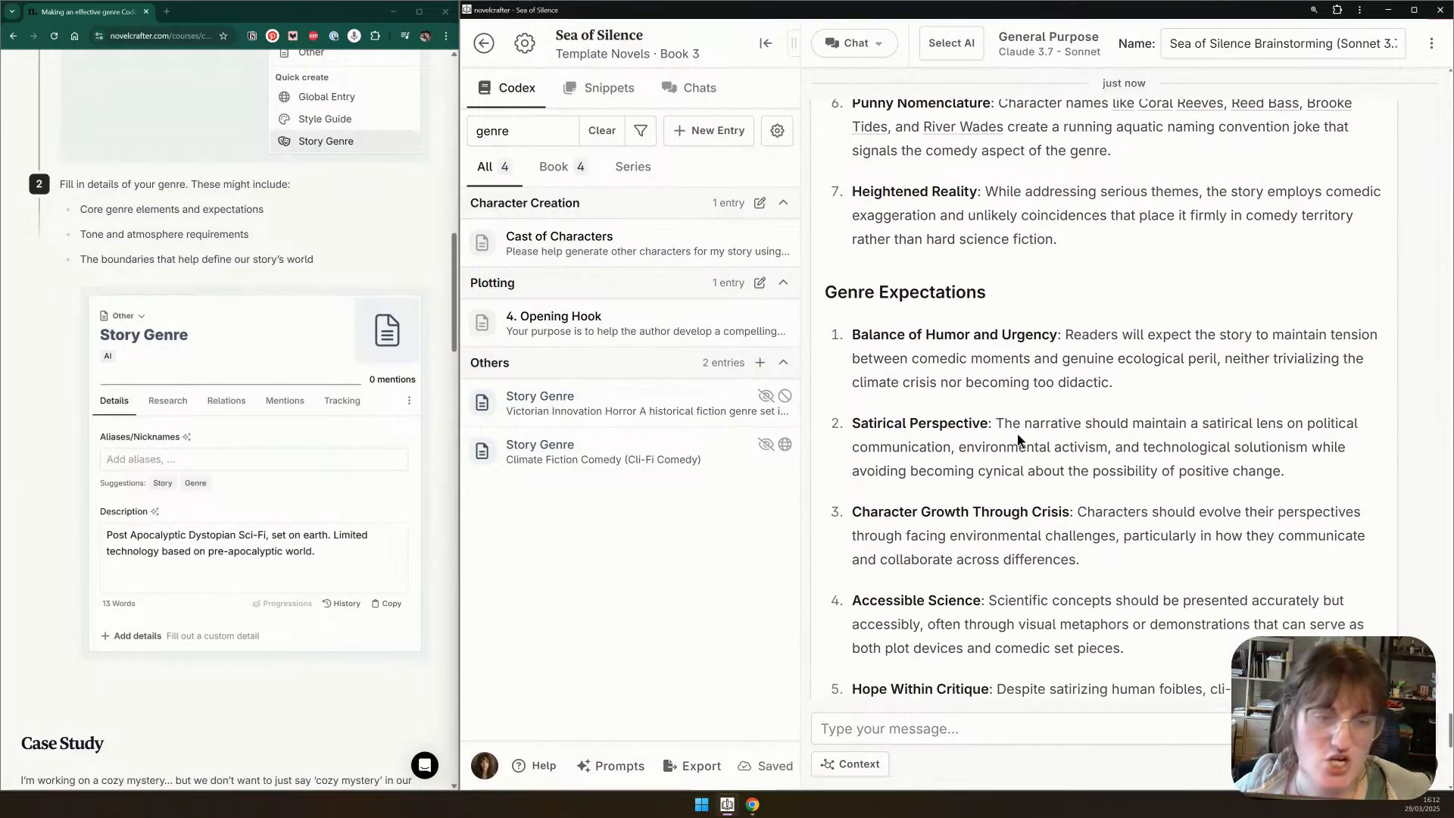
pyautogui.scroll(-2, 1018, 439)
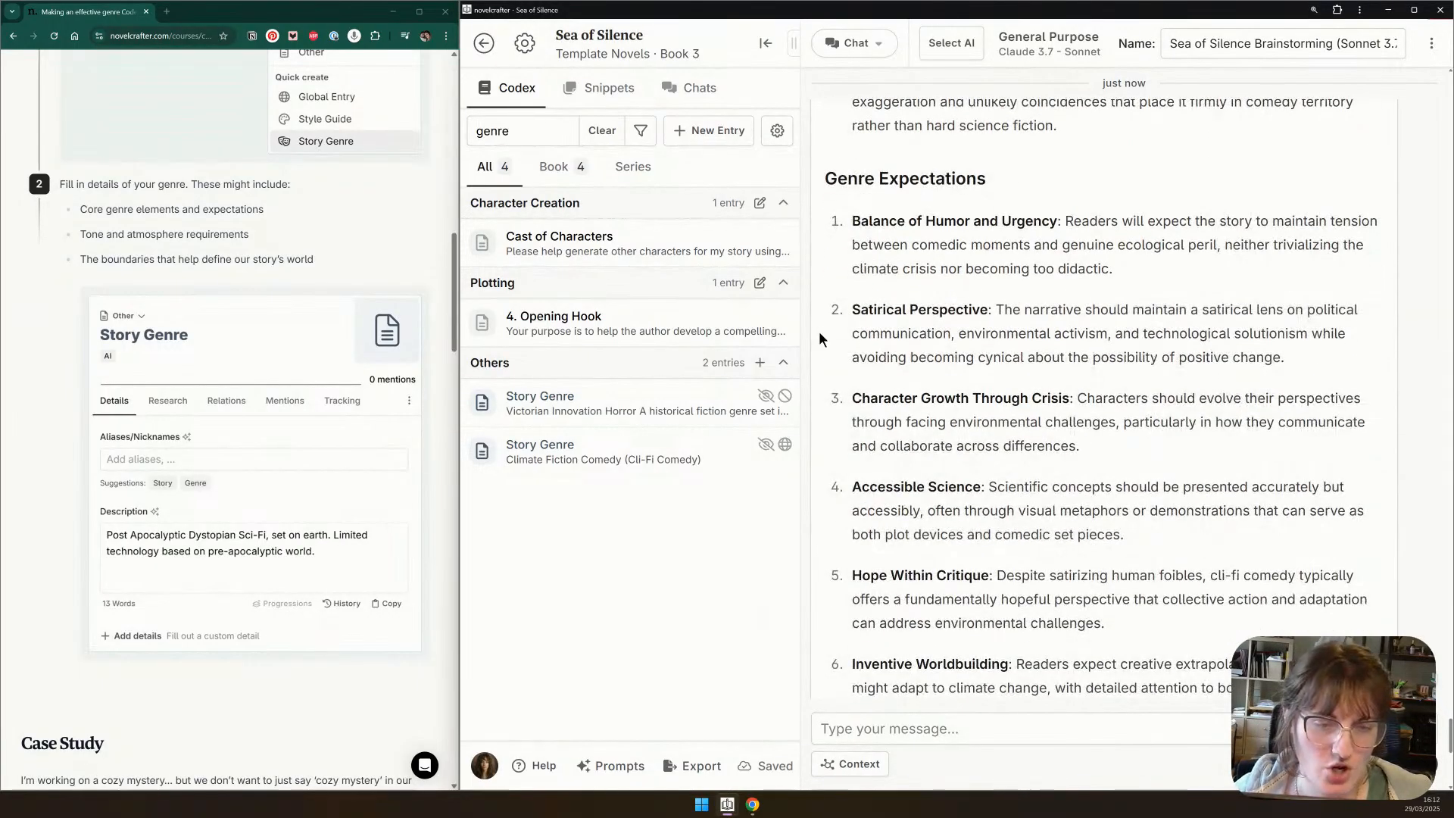
# Copy all eight Genre Expectations from the chat into the Cli-Fi Comedy Story Genre description, below the genre name
pyautogui.moveTo(852, 221); pyautogui.dragTo(975, 570)
pyautogui.scroll(-3, 1040, 464)
pyautogui.scroll(-2, 1041, 464)
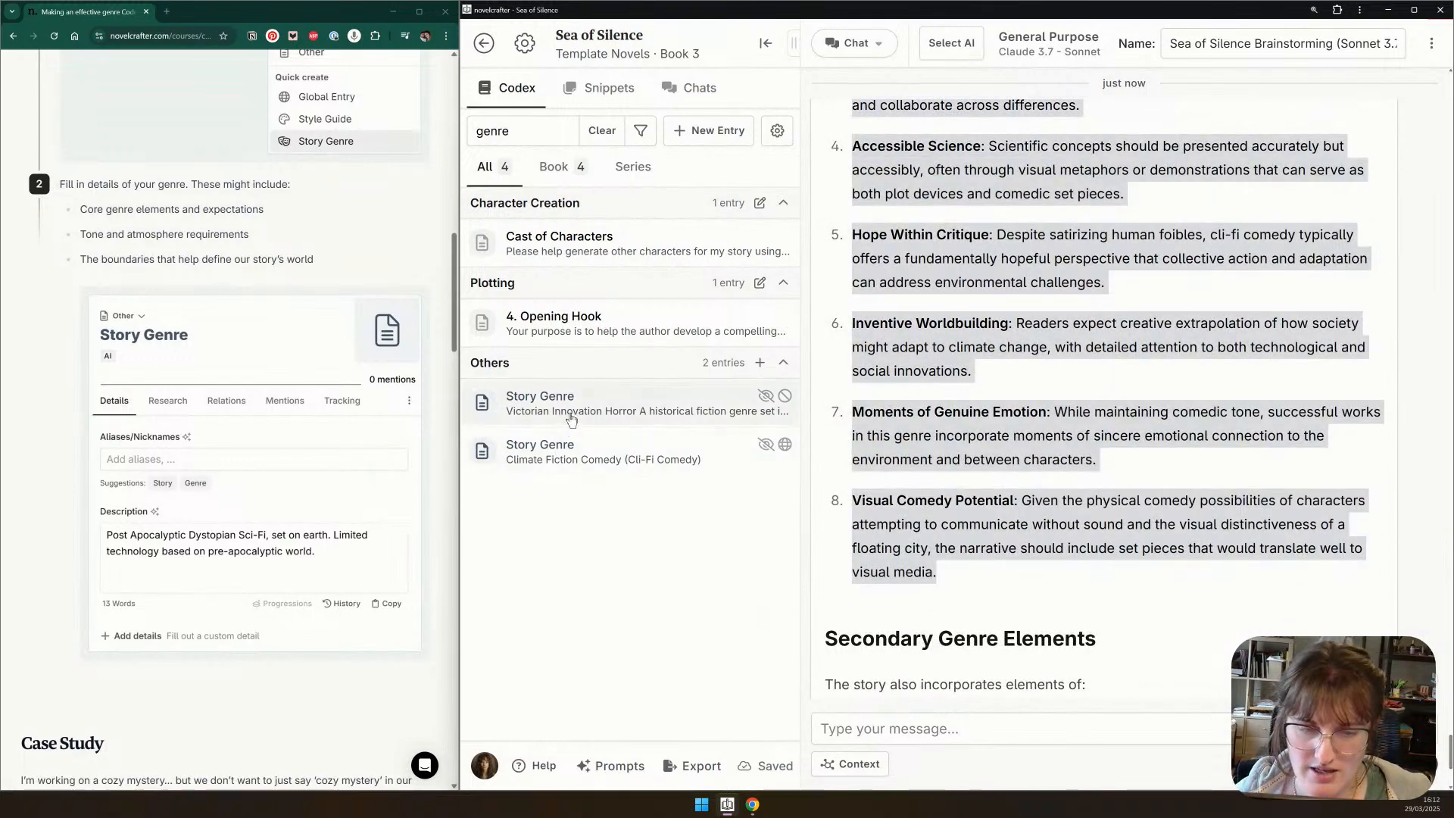
pyautogui.click(558, 454)
pyautogui.click(1117, 429)
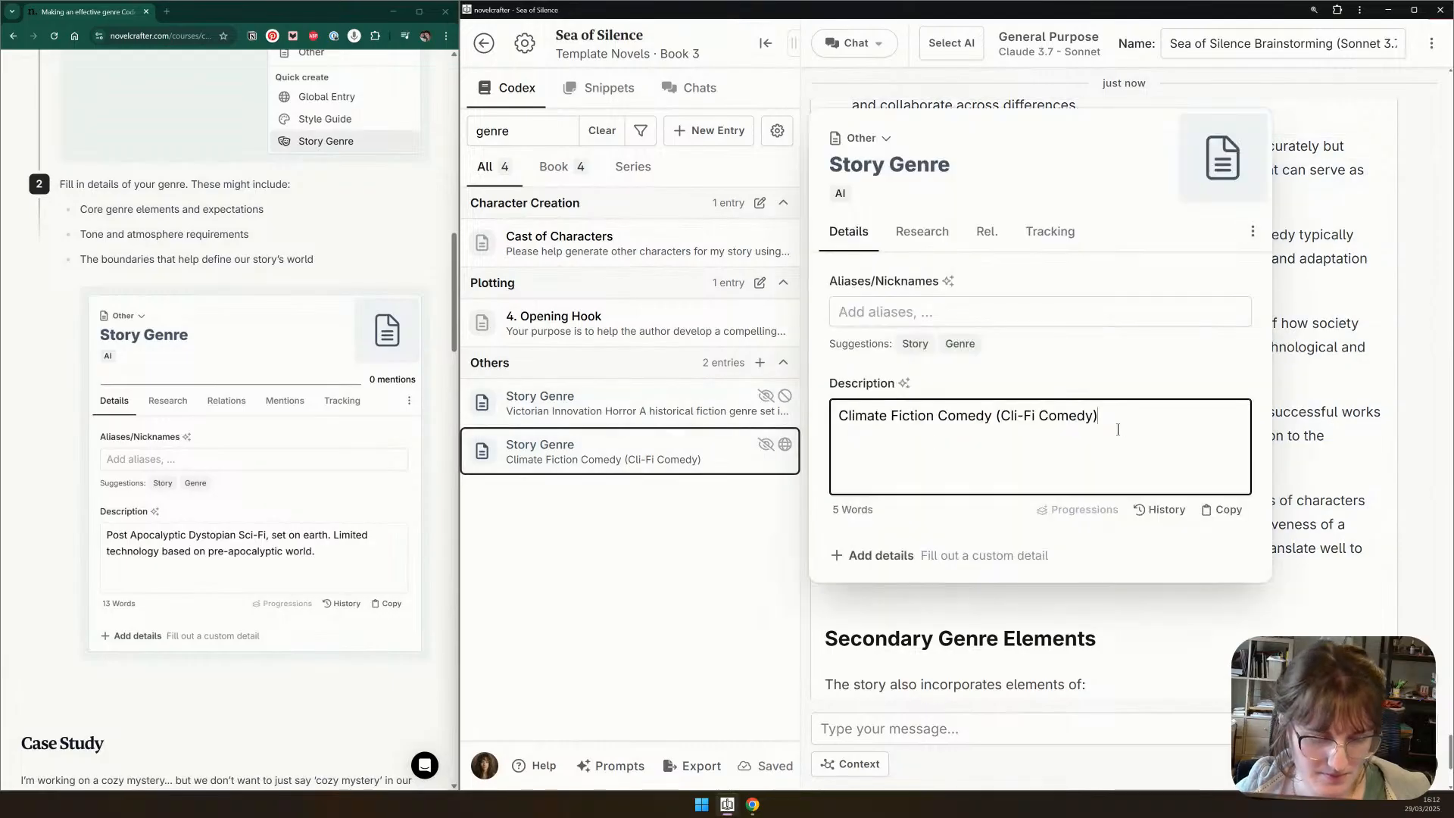
pyautogui.hotkey('ctrl', 'v')
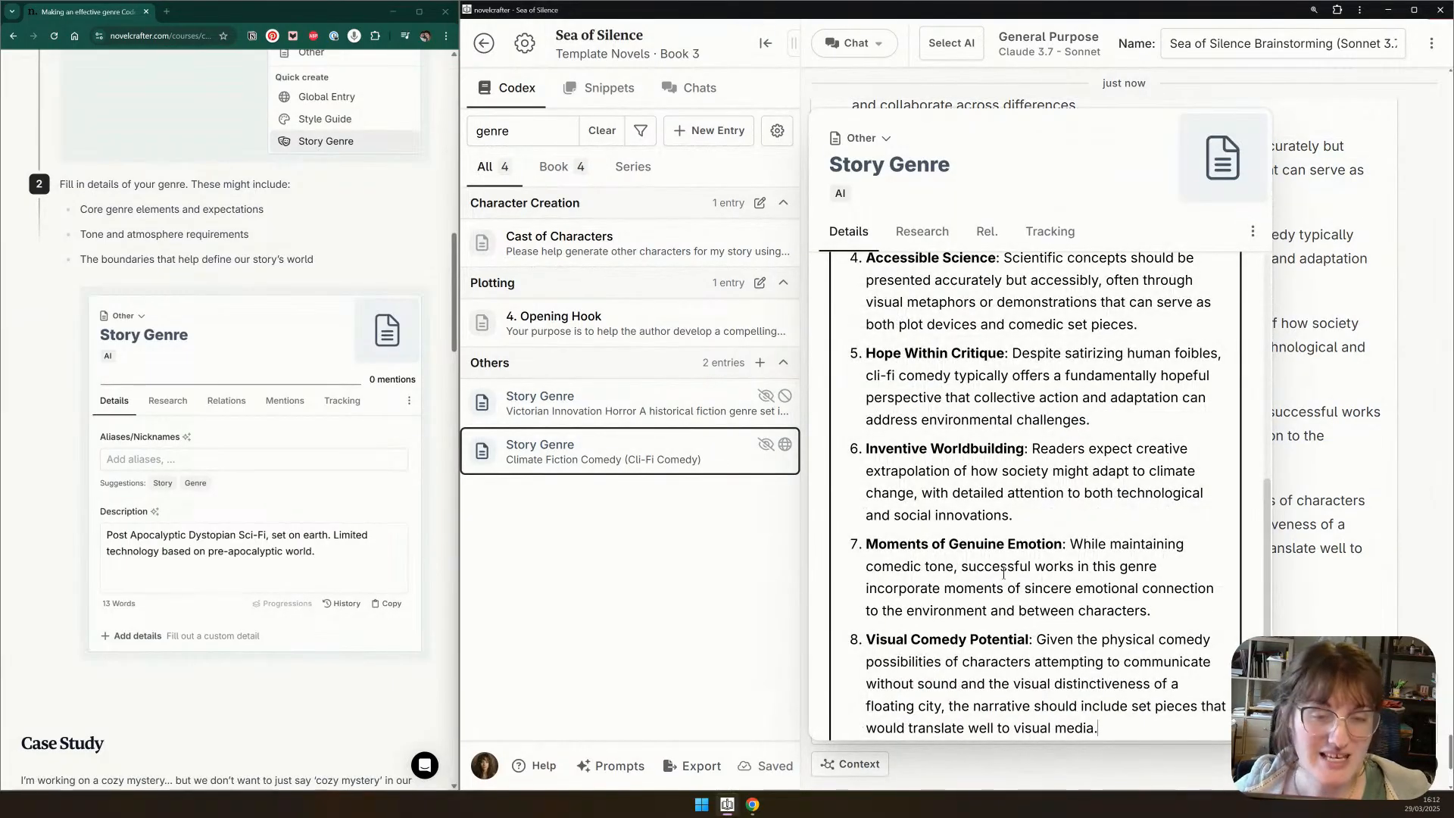
# Review the Story Genre description and delete the Inventive Worldbuilding, Moments of Genuine Emotion and Visual Comedy Potential items
pyautogui.scroll(-1, 1003, 573)
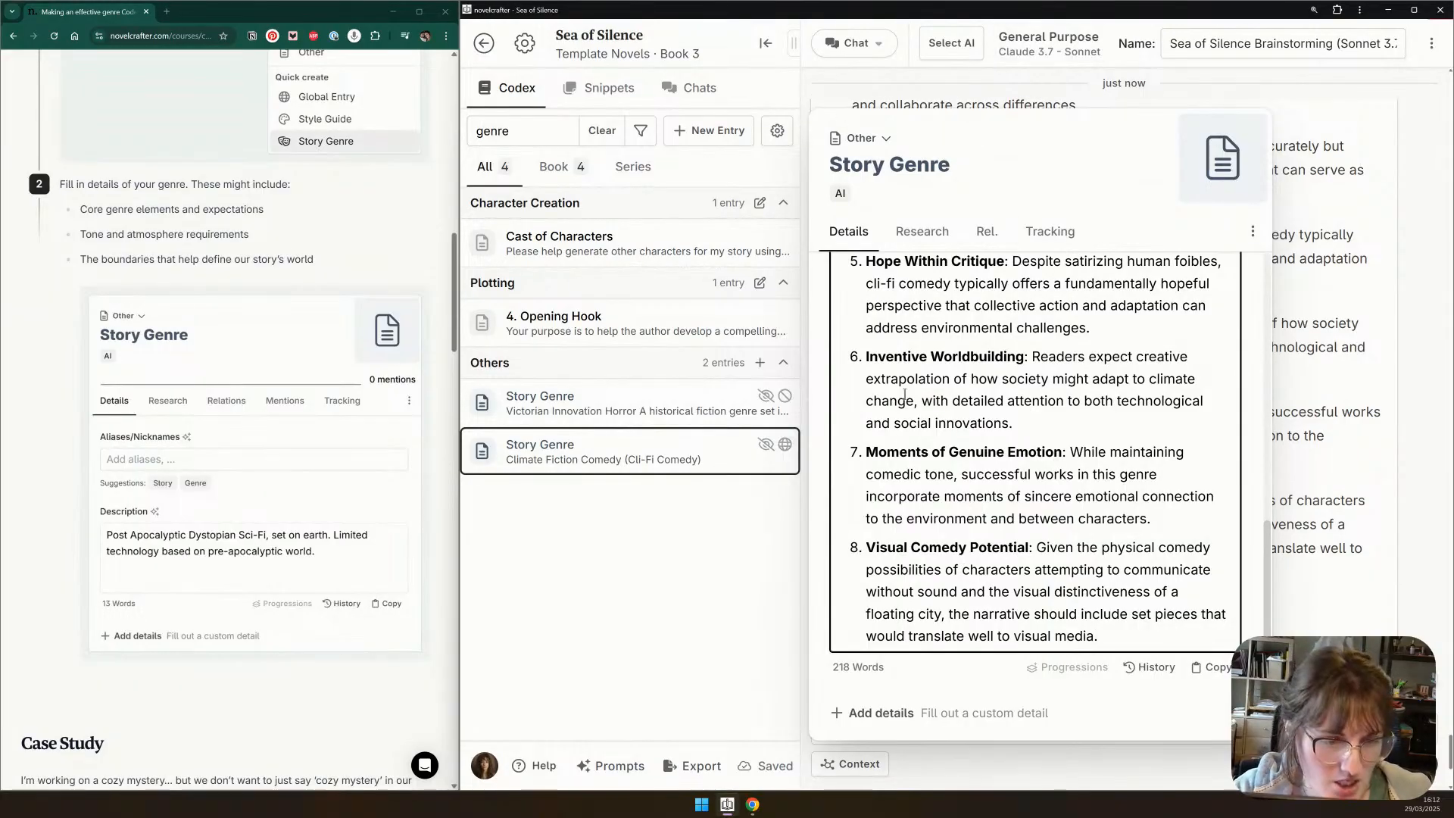
pyautogui.scroll(5, 905, 394)
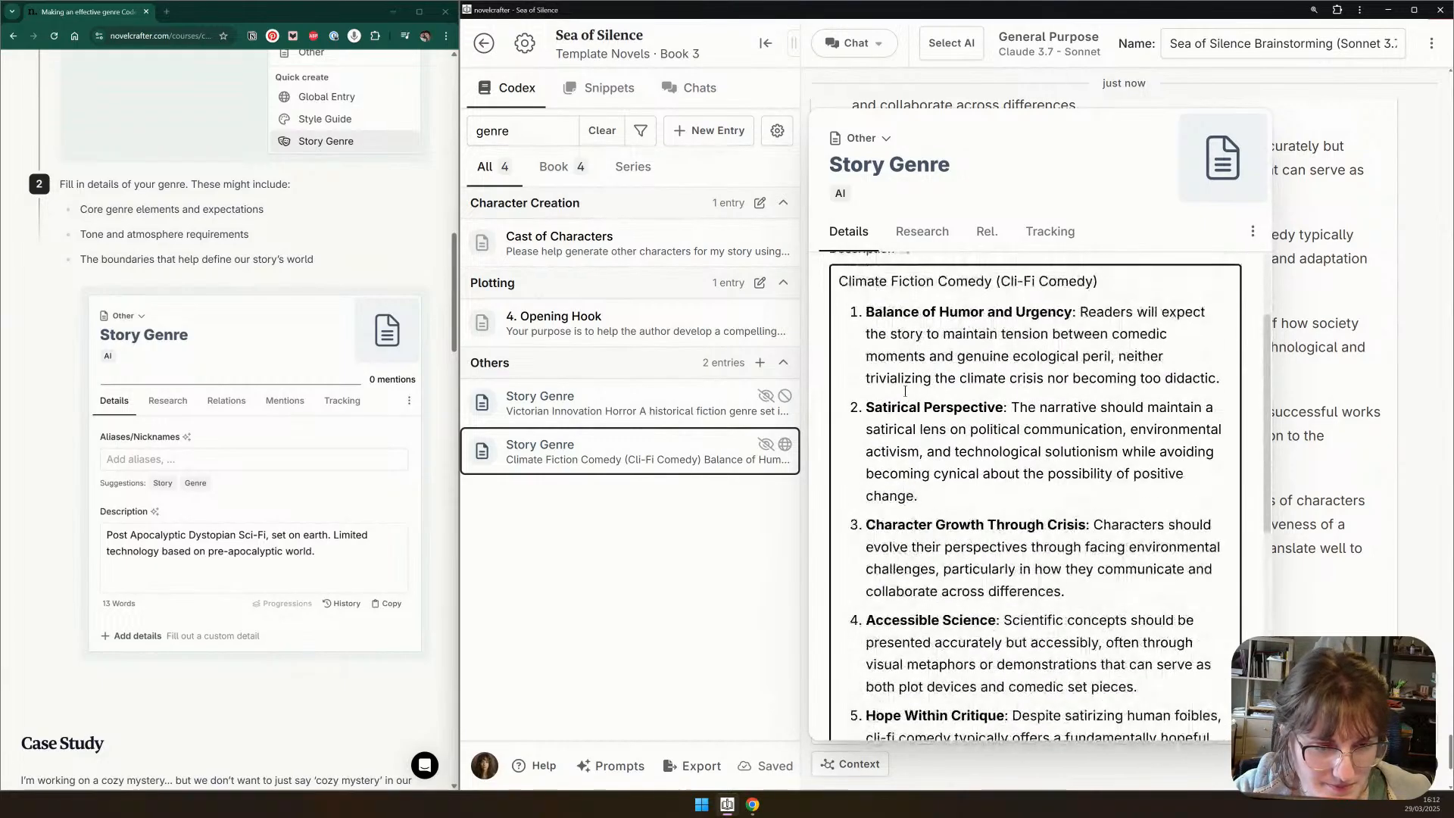
pyautogui.scroll(-3, 905, 391)
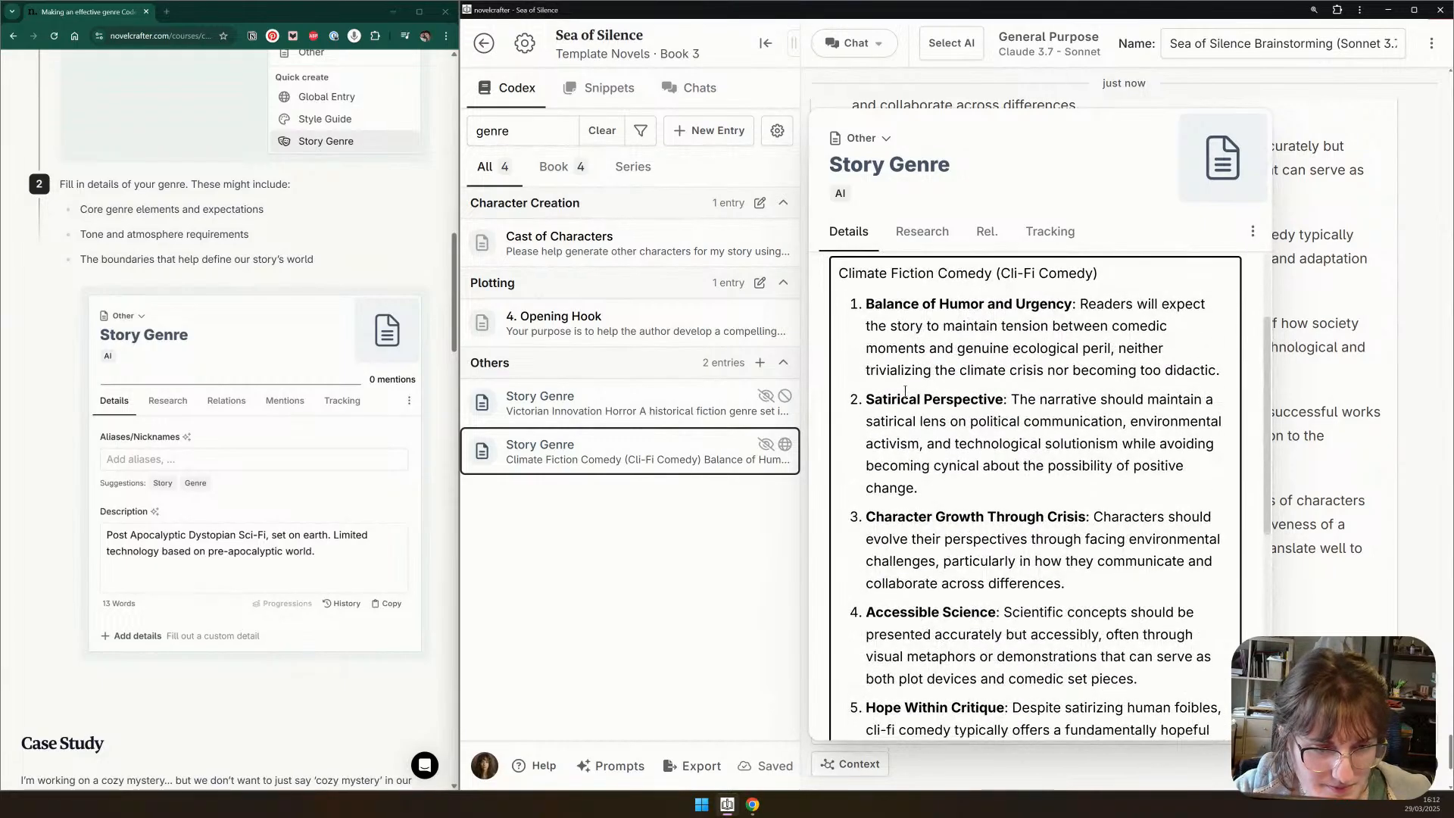
pyautogui.scroll(-2, 905, 391)
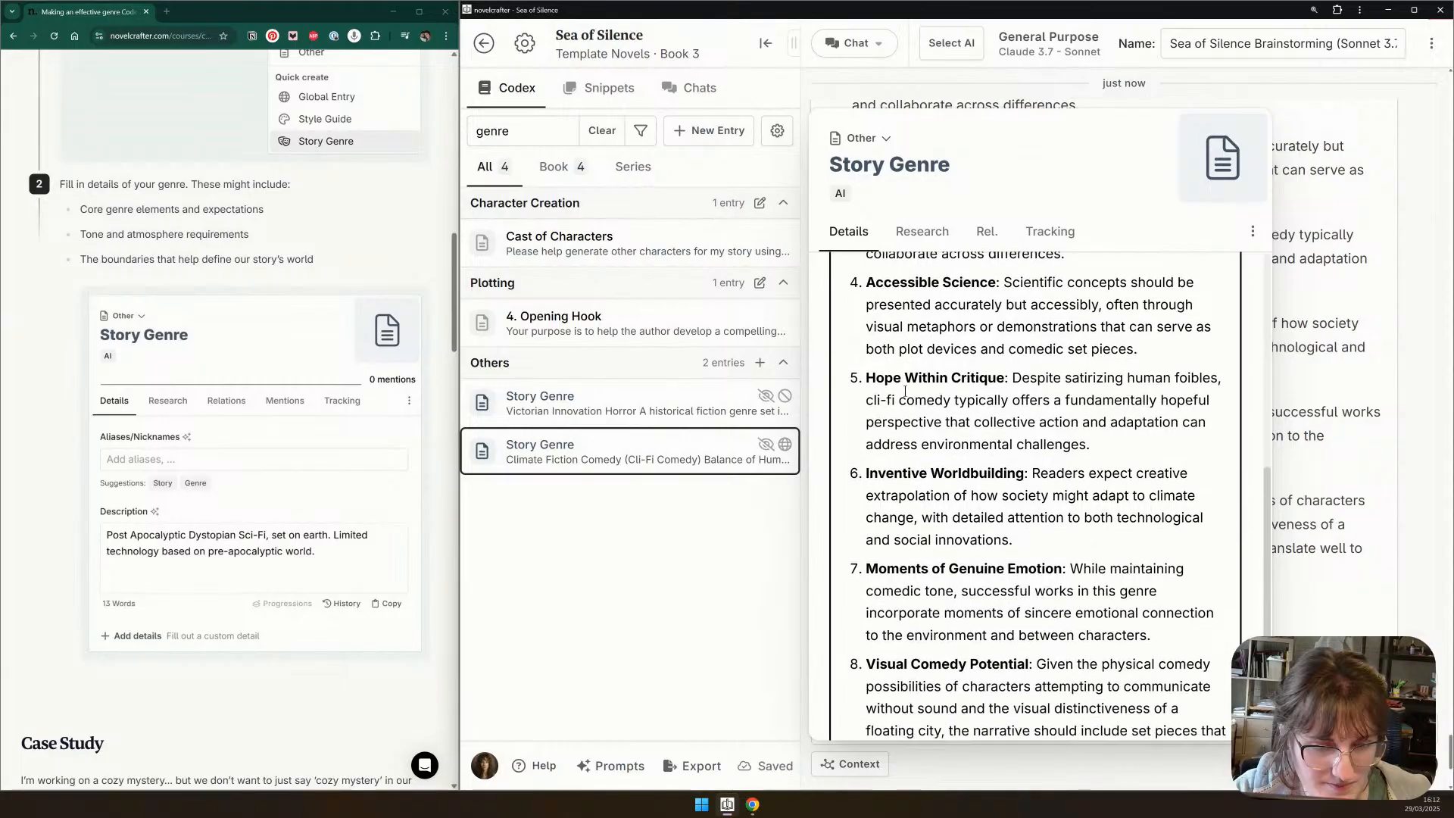
pyautogui.scroll(-1, 905, 391)
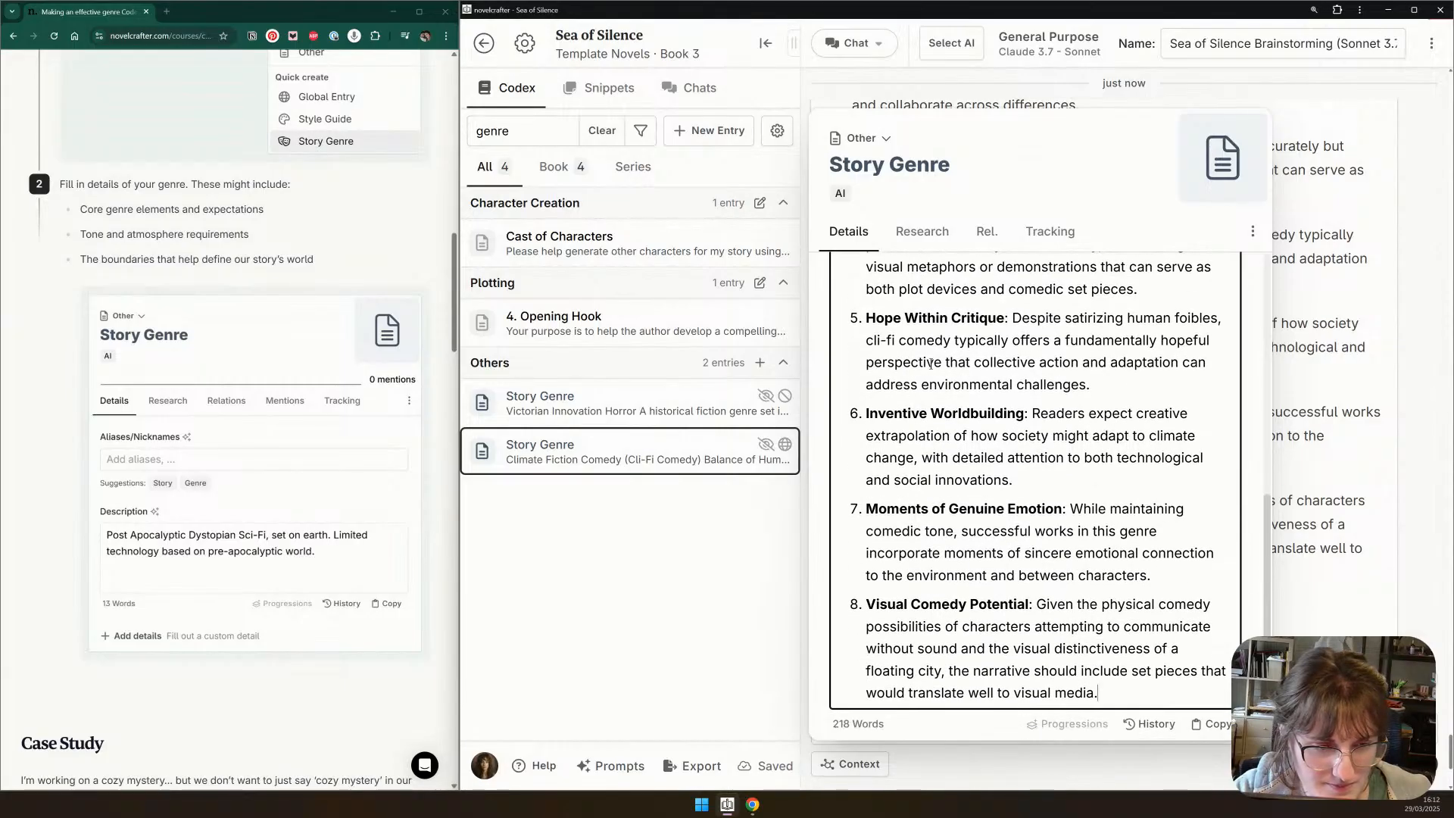
pyautogui.scroll(-1, 930, 364)
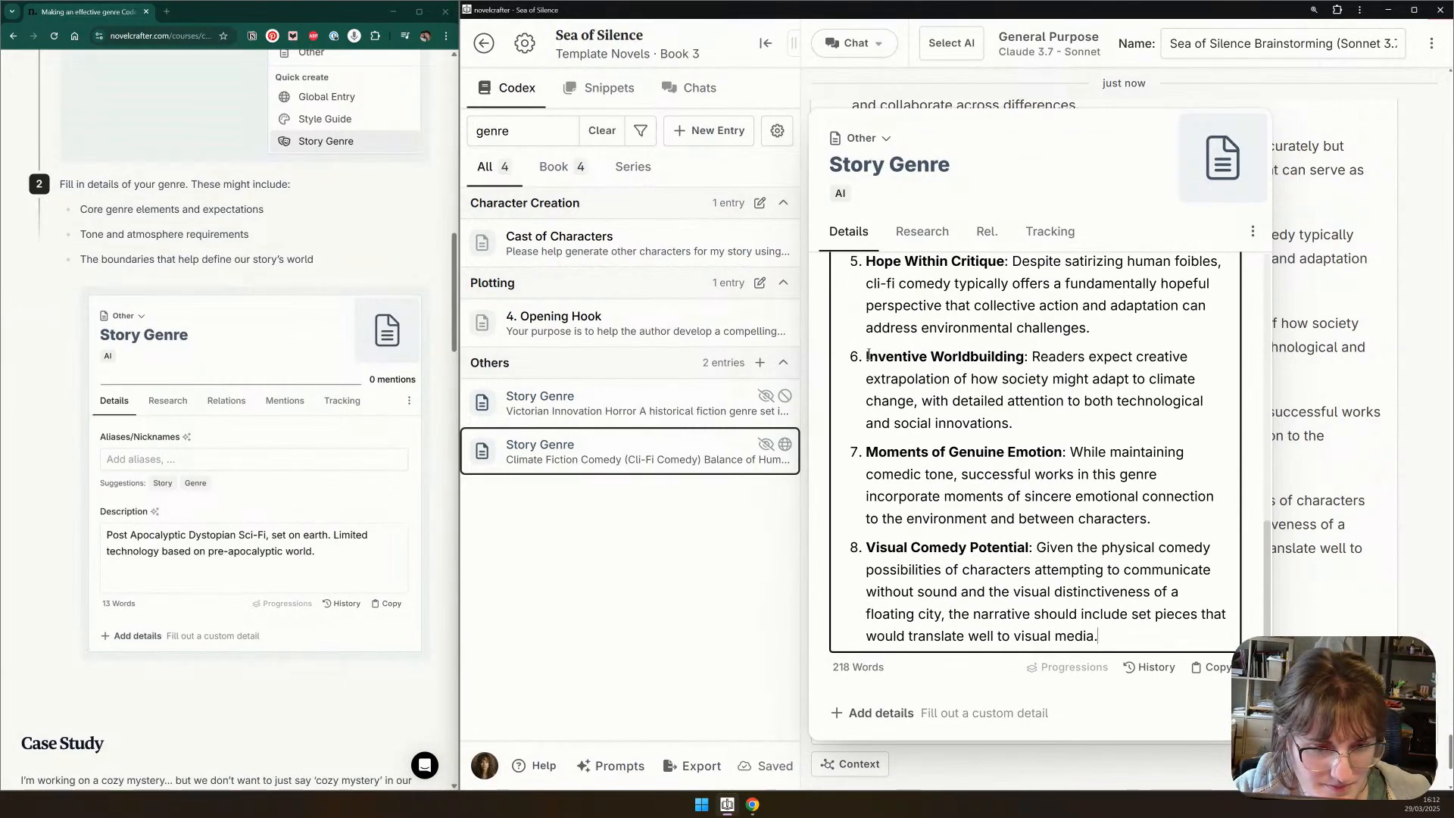
pyautogui.moveTo(868, 356); pyautogui.dragTo(1125, 623)
pyautogui.press('BackSpace')
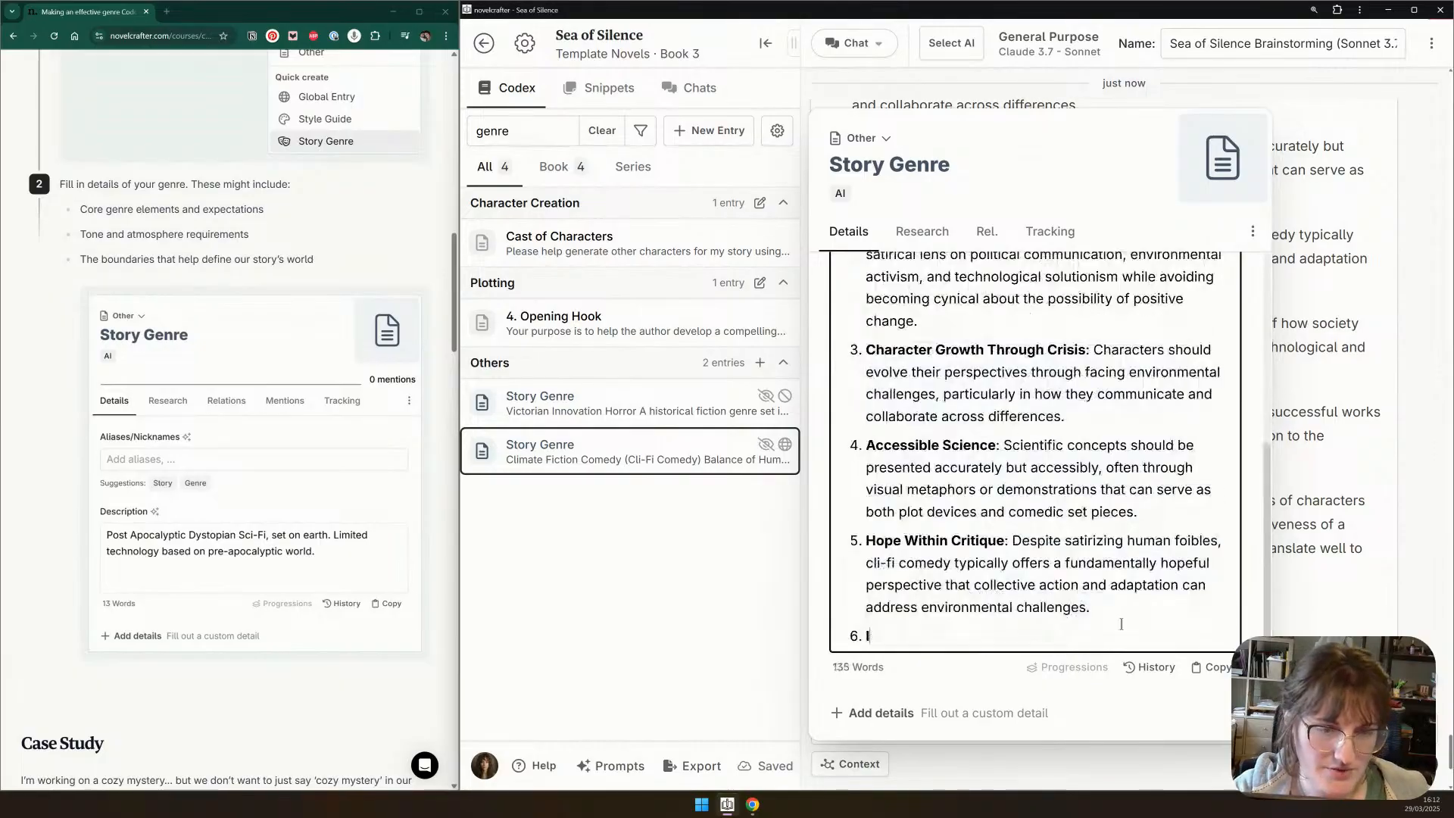
pyautogui.press('BackSpace')
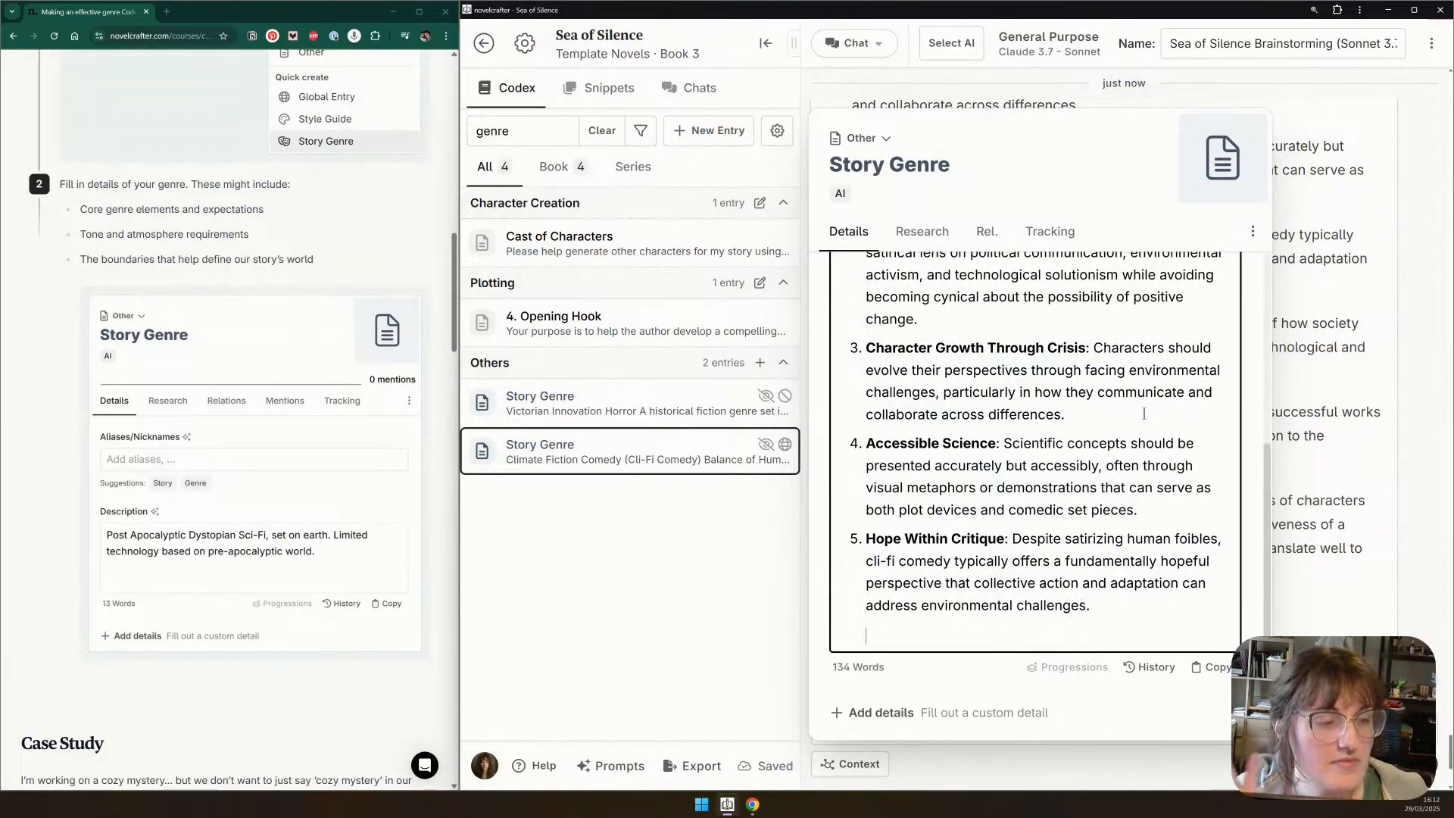
pyautogui.click(1355, 465)
# Check the chat's secondary genre elements against the description of the Cli-Fi Comedy Story Genre entry
pyautogui.scroll(-4, 953, 505)
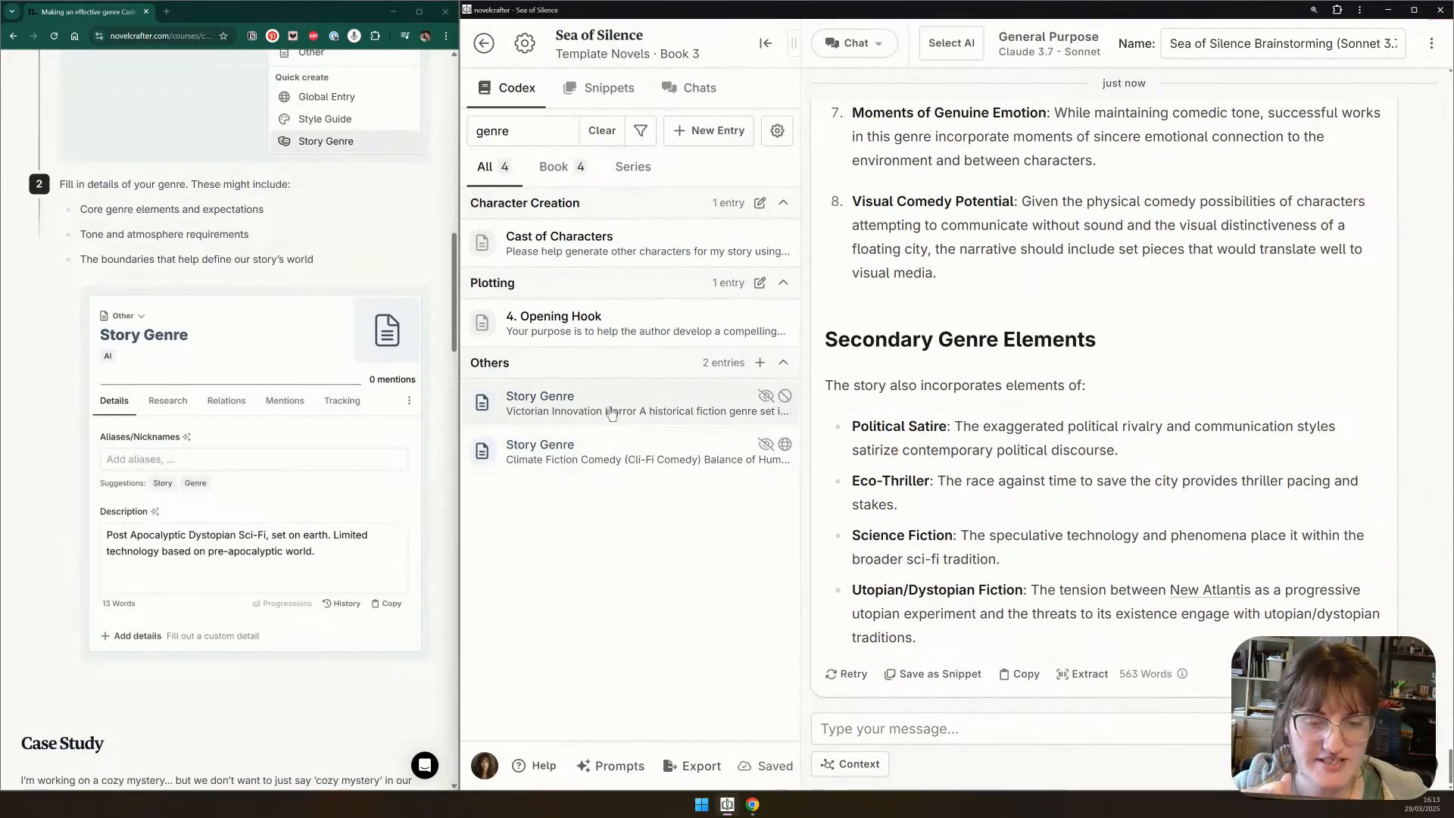
pyautogui.click(607, 441)
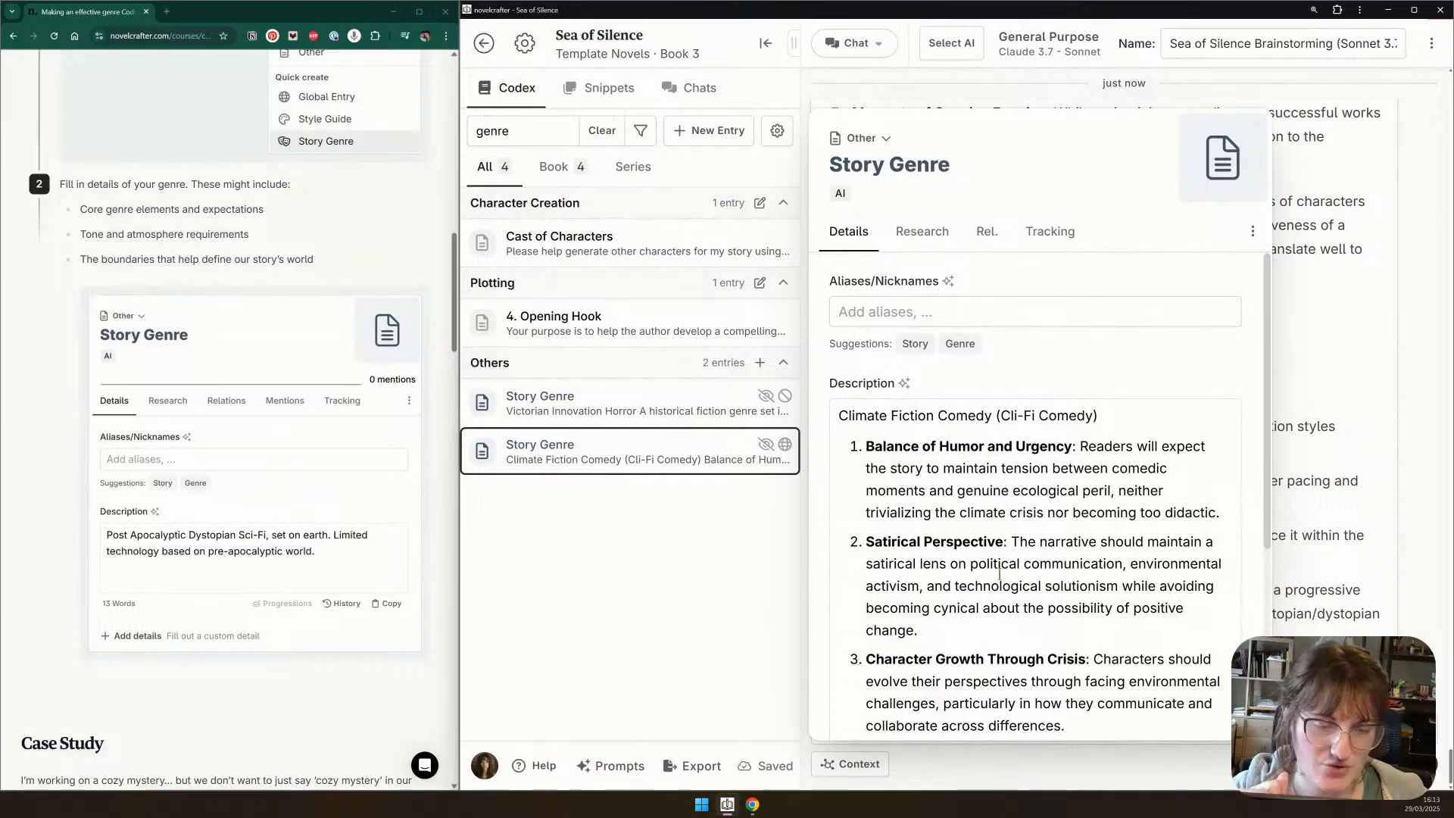
pyautogui.scroll(-4, 999, 573)
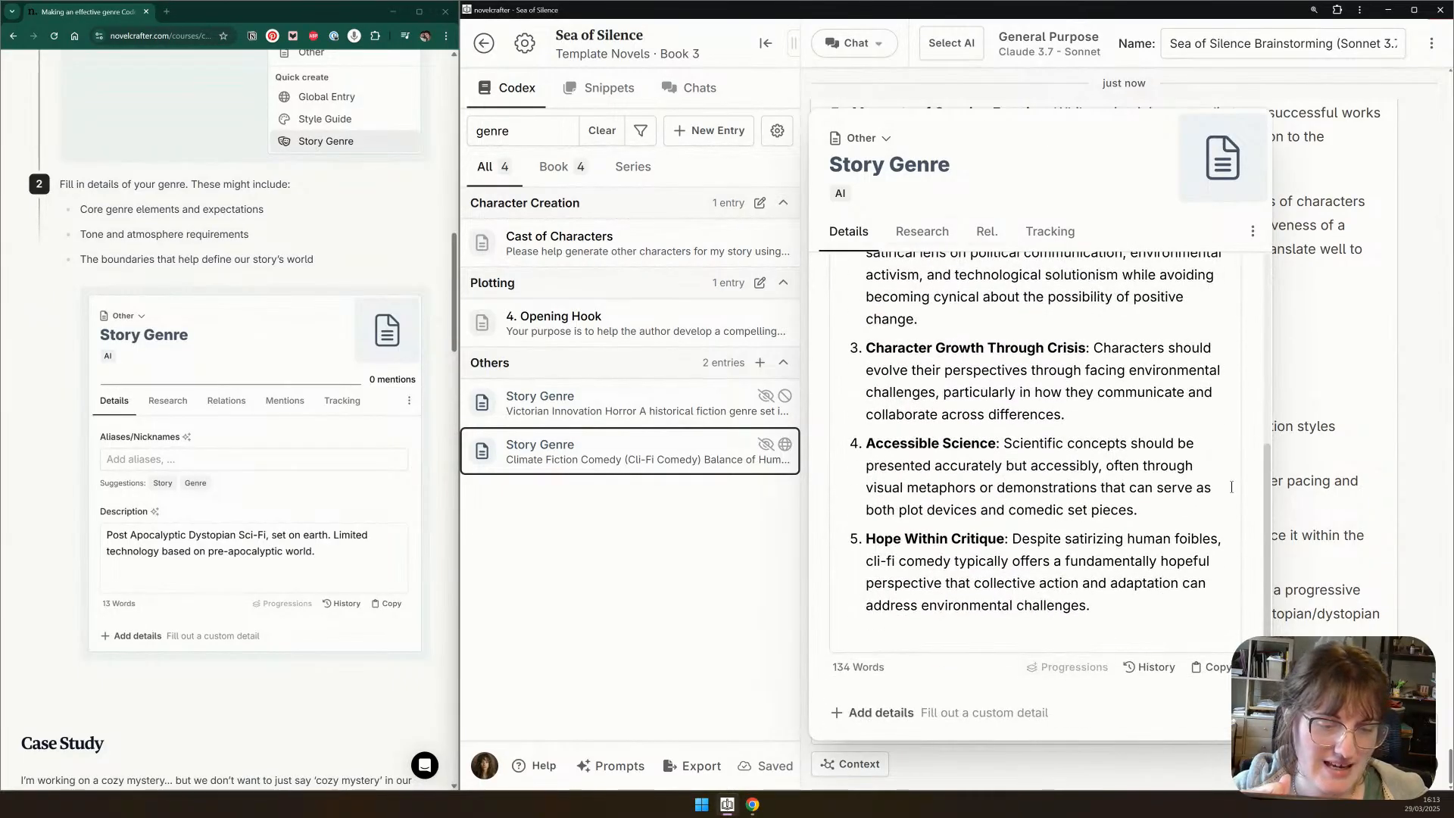
pyautogui.click(1302, 389)
# Move the empty Chapter 2 ahead of Chapter 1 in the plan and insert a scene beat in its scene
pyautogui.click(854, 43)
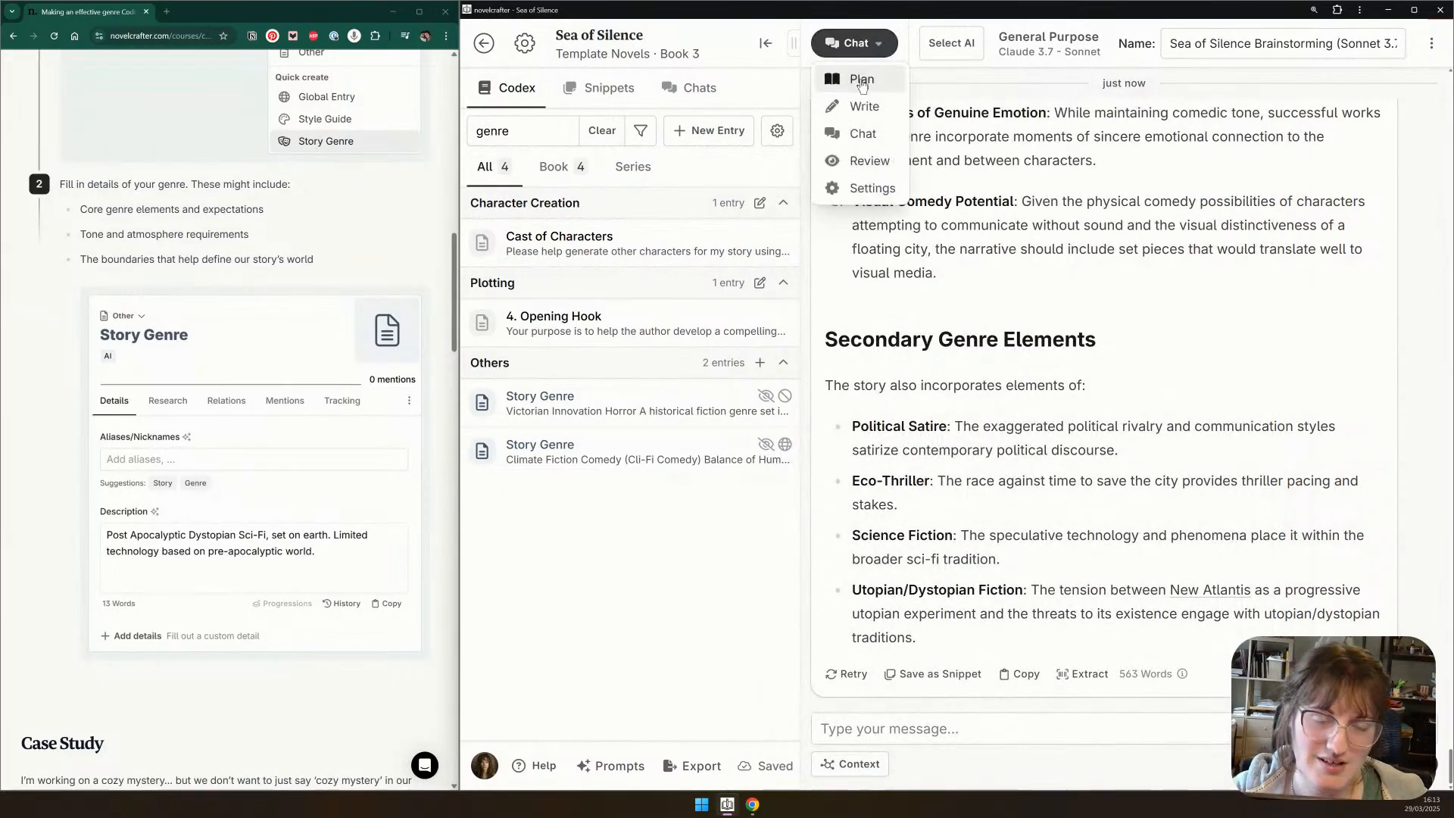
pyautogui.click(857, 78)
pyautogui.click(873, 133)
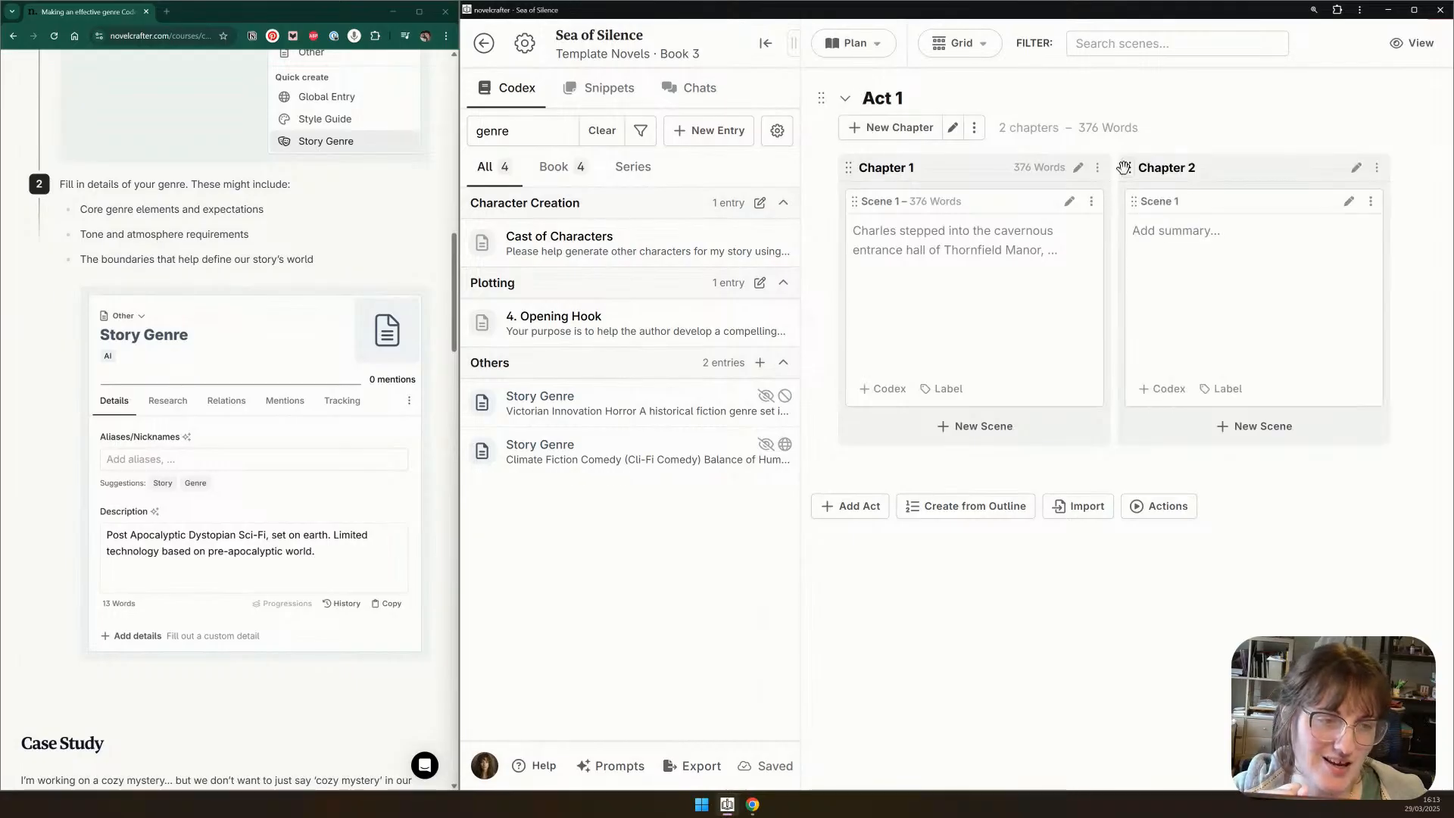
pyautogui.moveTo(1124, 167); pyautogui.dragTo(803, 168)
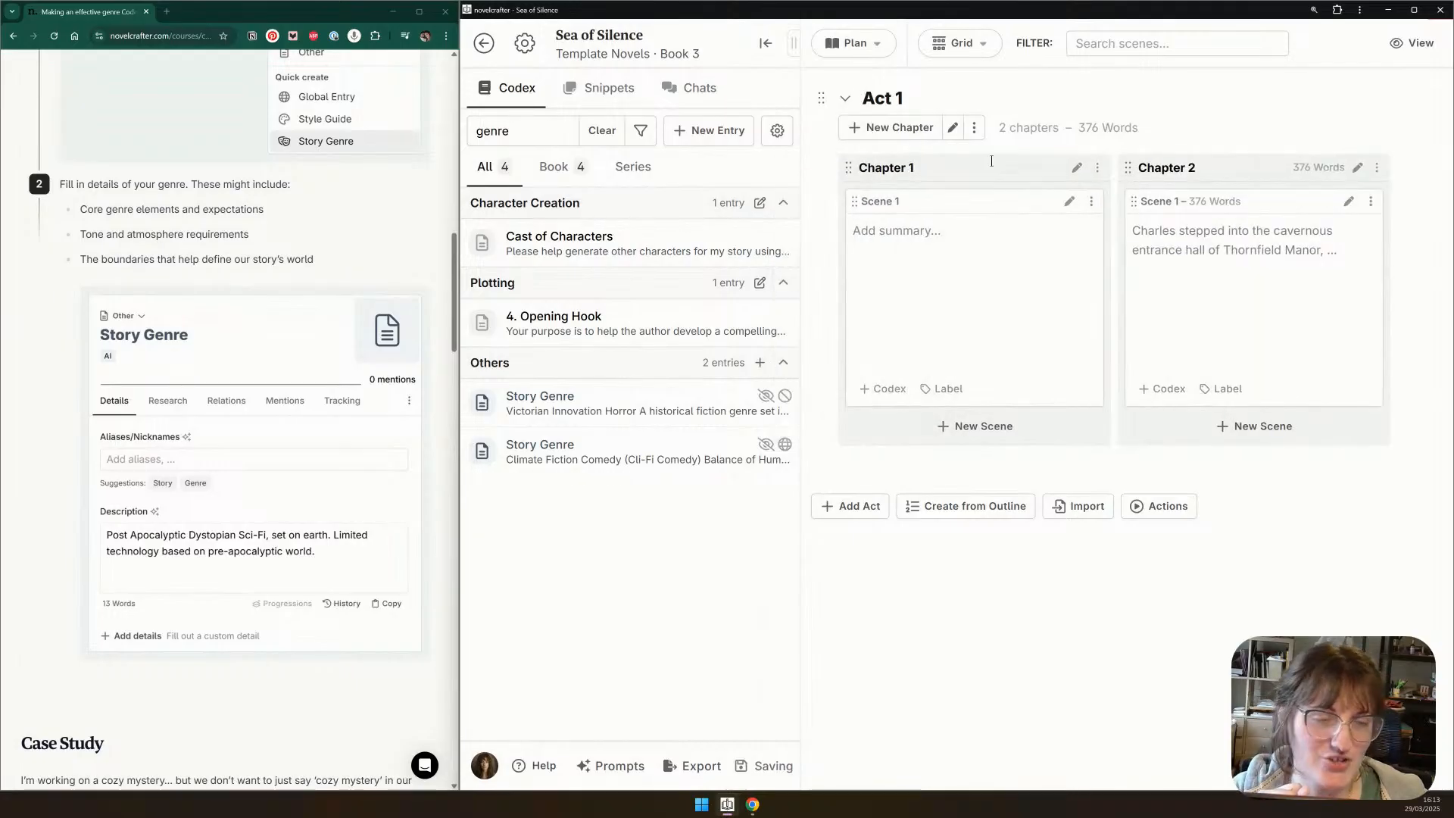
pyautogui.click(1075, 169)
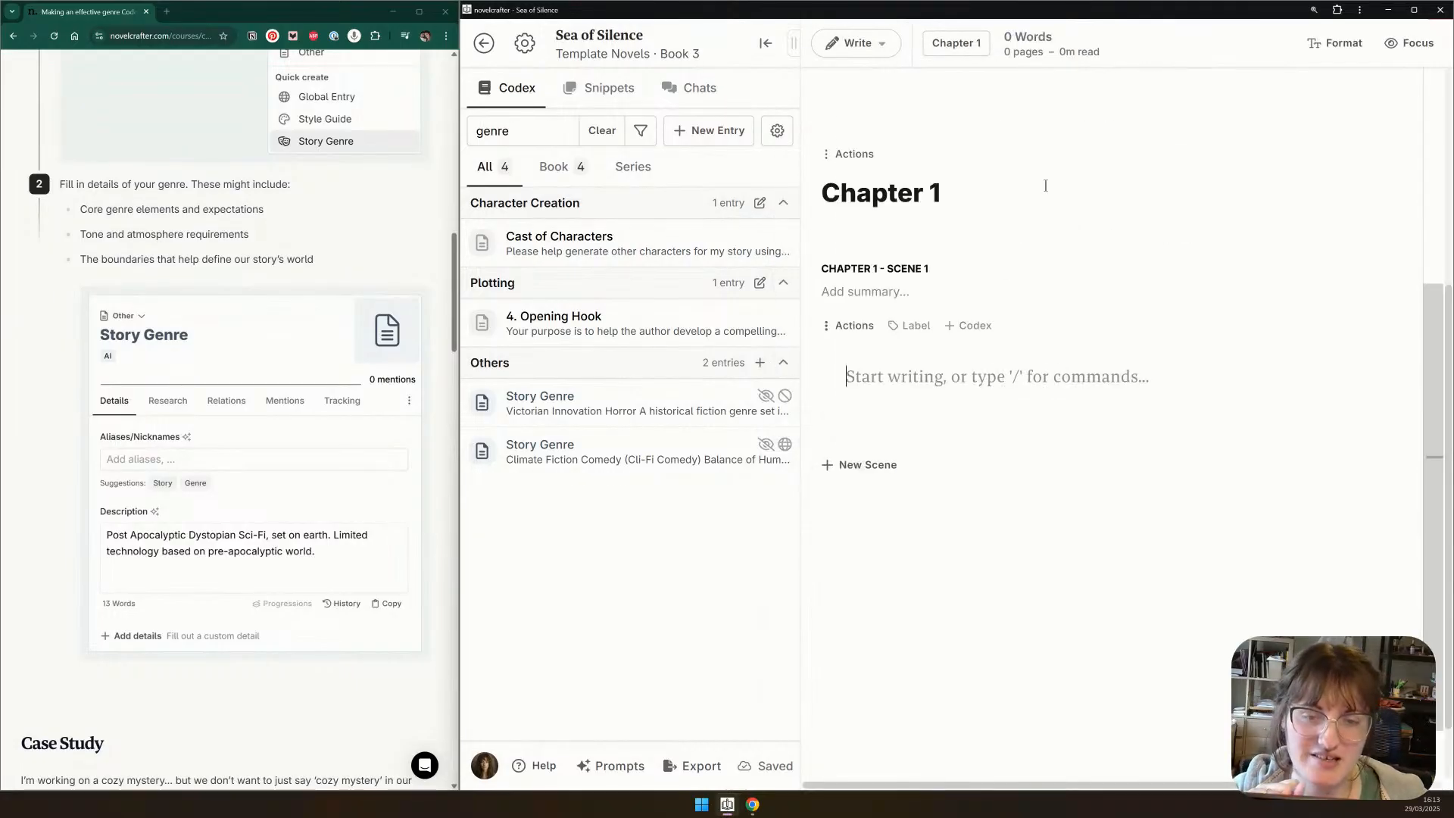
pyautogui.click(920, 399)
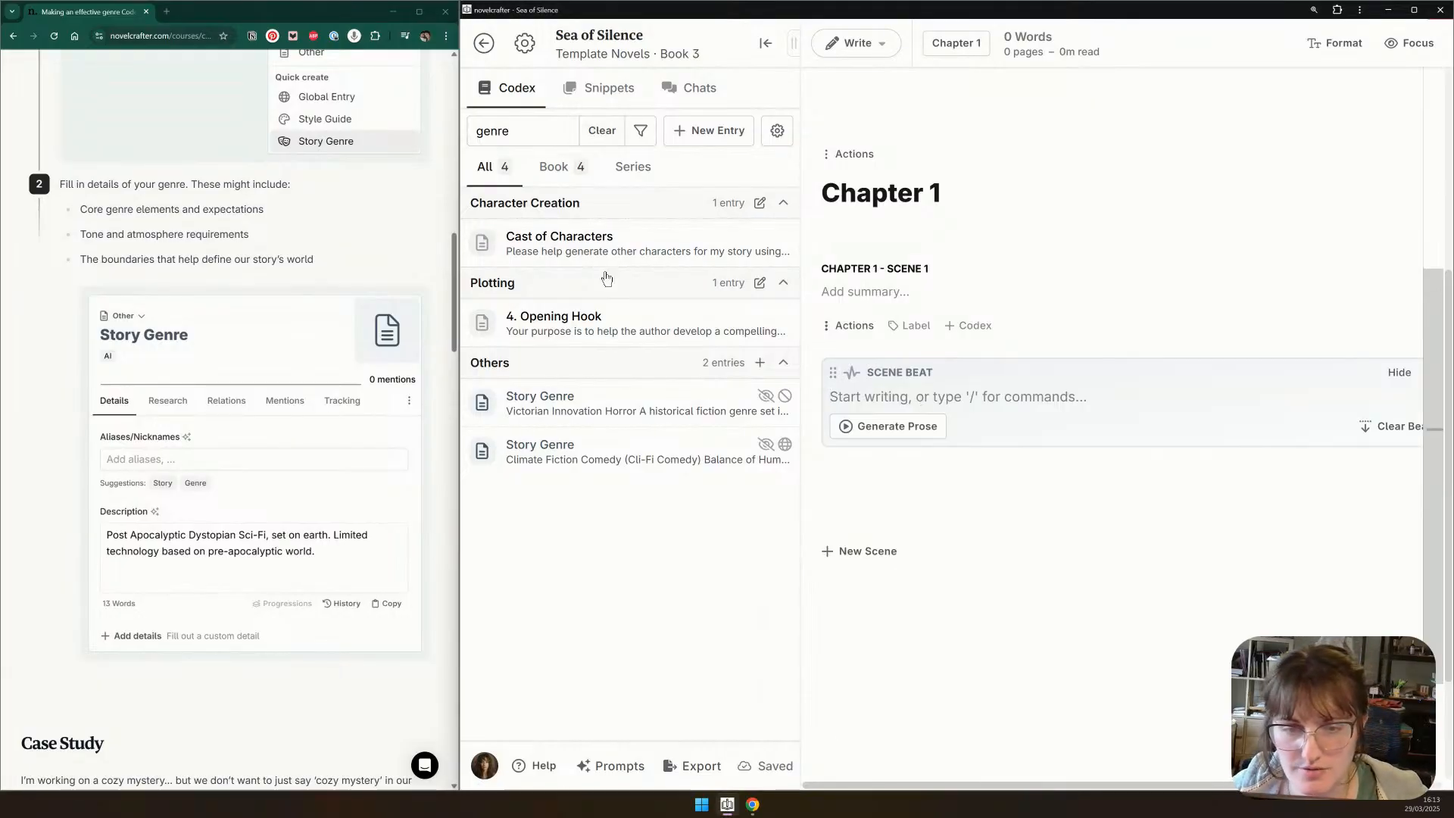
# Clear the genre search in the Codex and collapse the Analysis, Character Creation, Plotting and World Building categories, leaving Novel expanded
pyautogui.click(604, 246)
pyautogui.scroll(-2, 1064, 371)
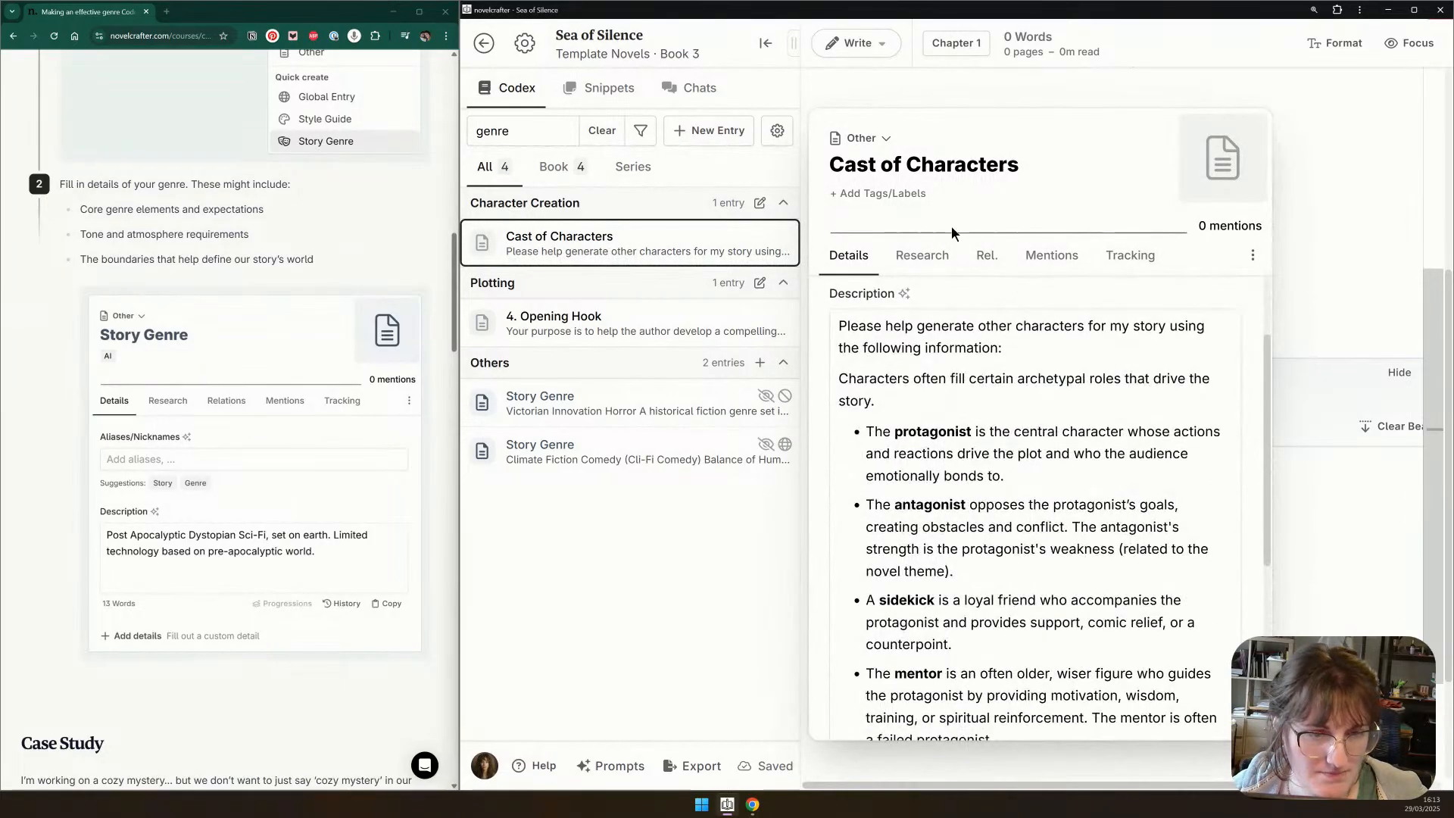
pyautogui.click(602, 130)
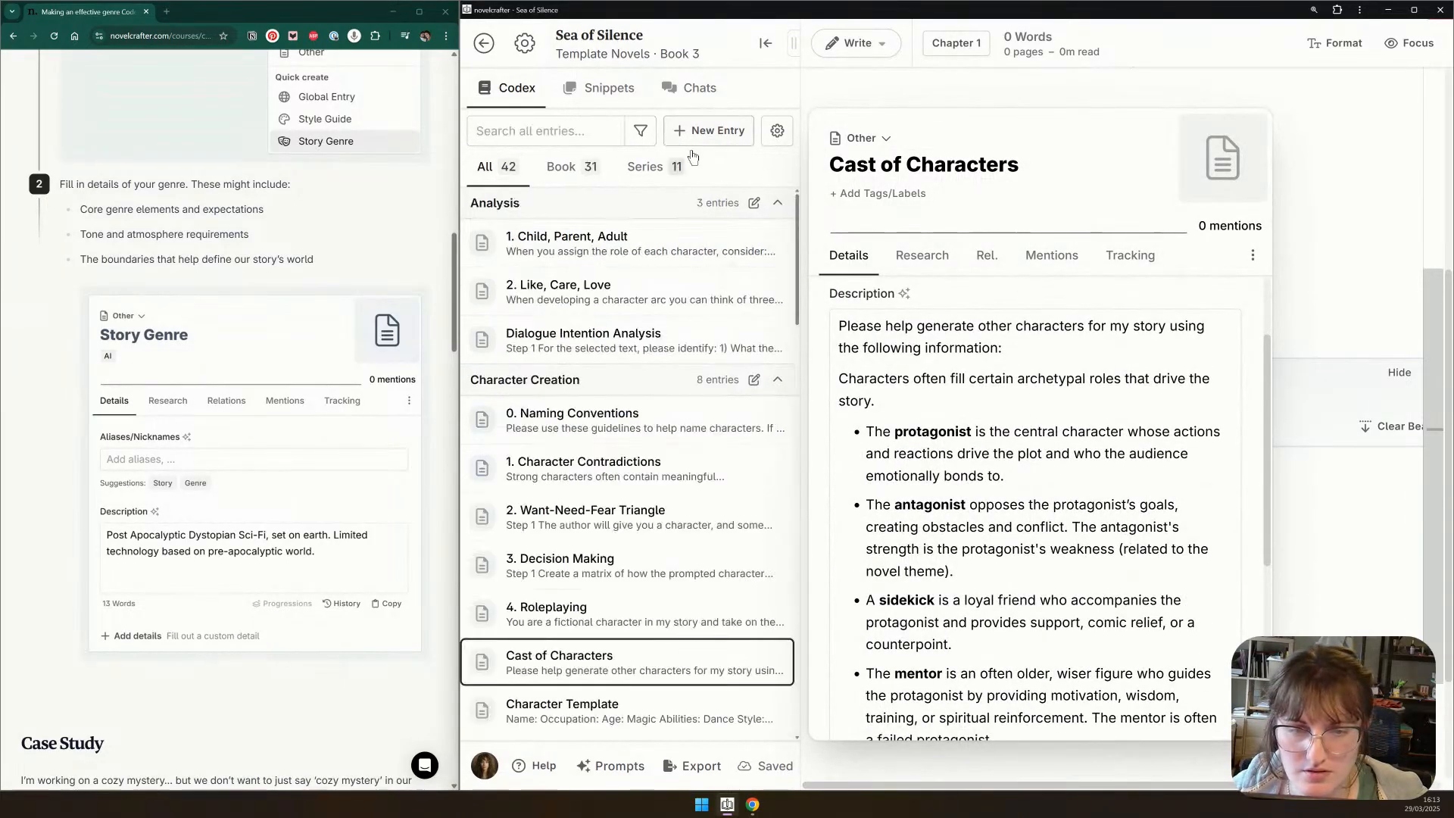
pyautogui.click(691, 203)
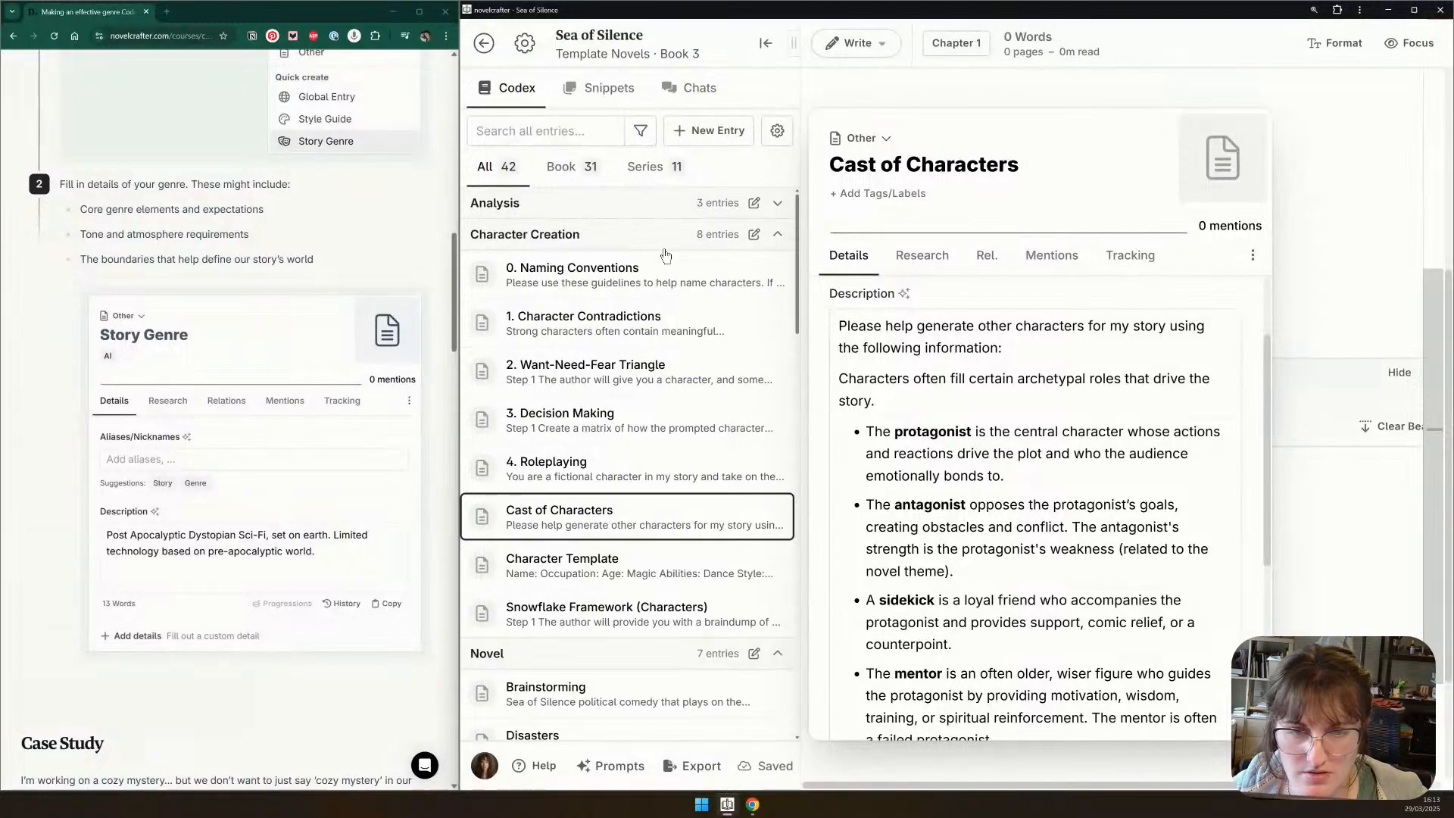
pyautogui.click(667, 235)
pyautogui.click(656, 265)
pyautogui.click(651, 297)
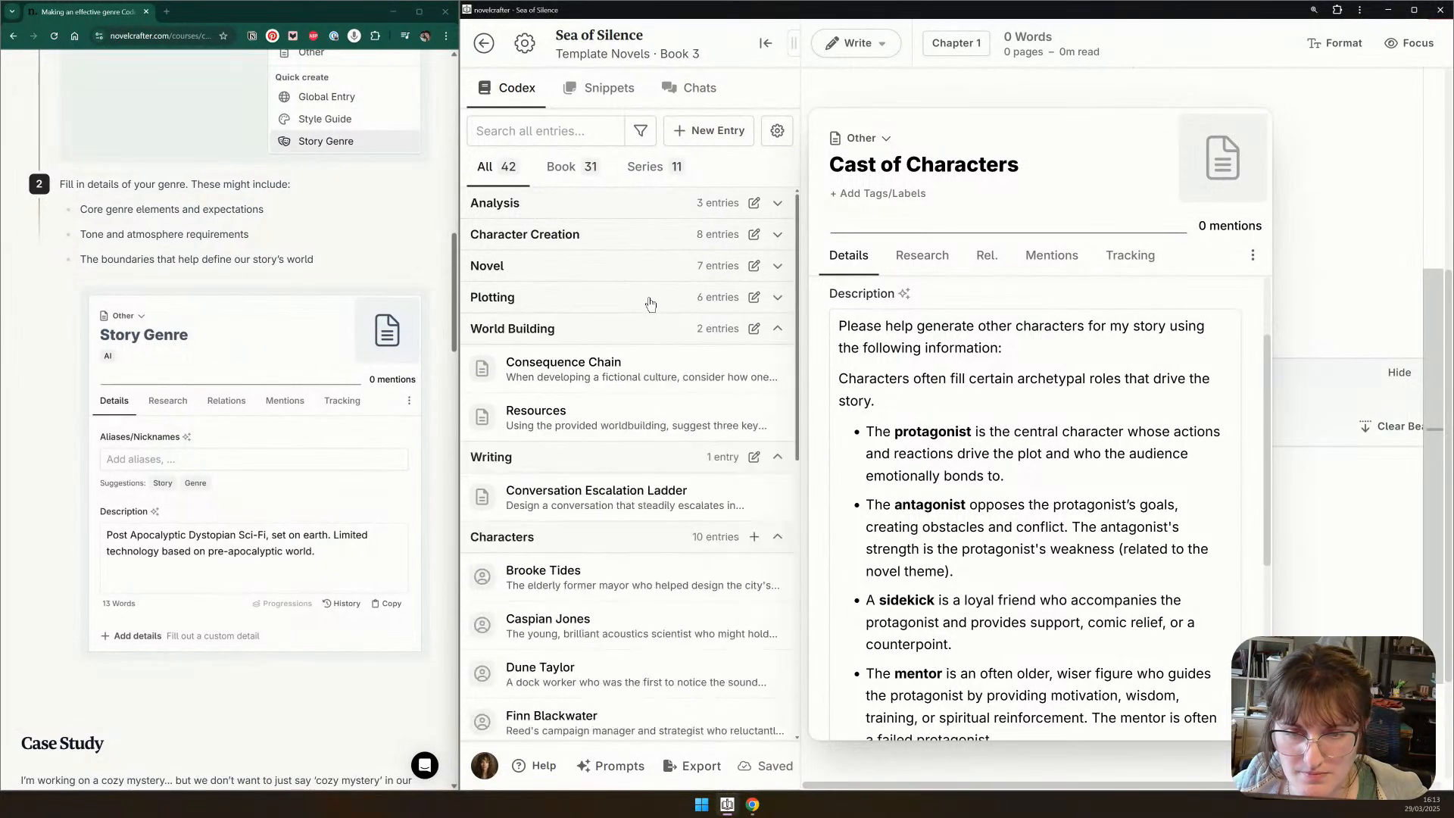
pyautogui.click(647, 329)
pyautogui.click(628, 269)
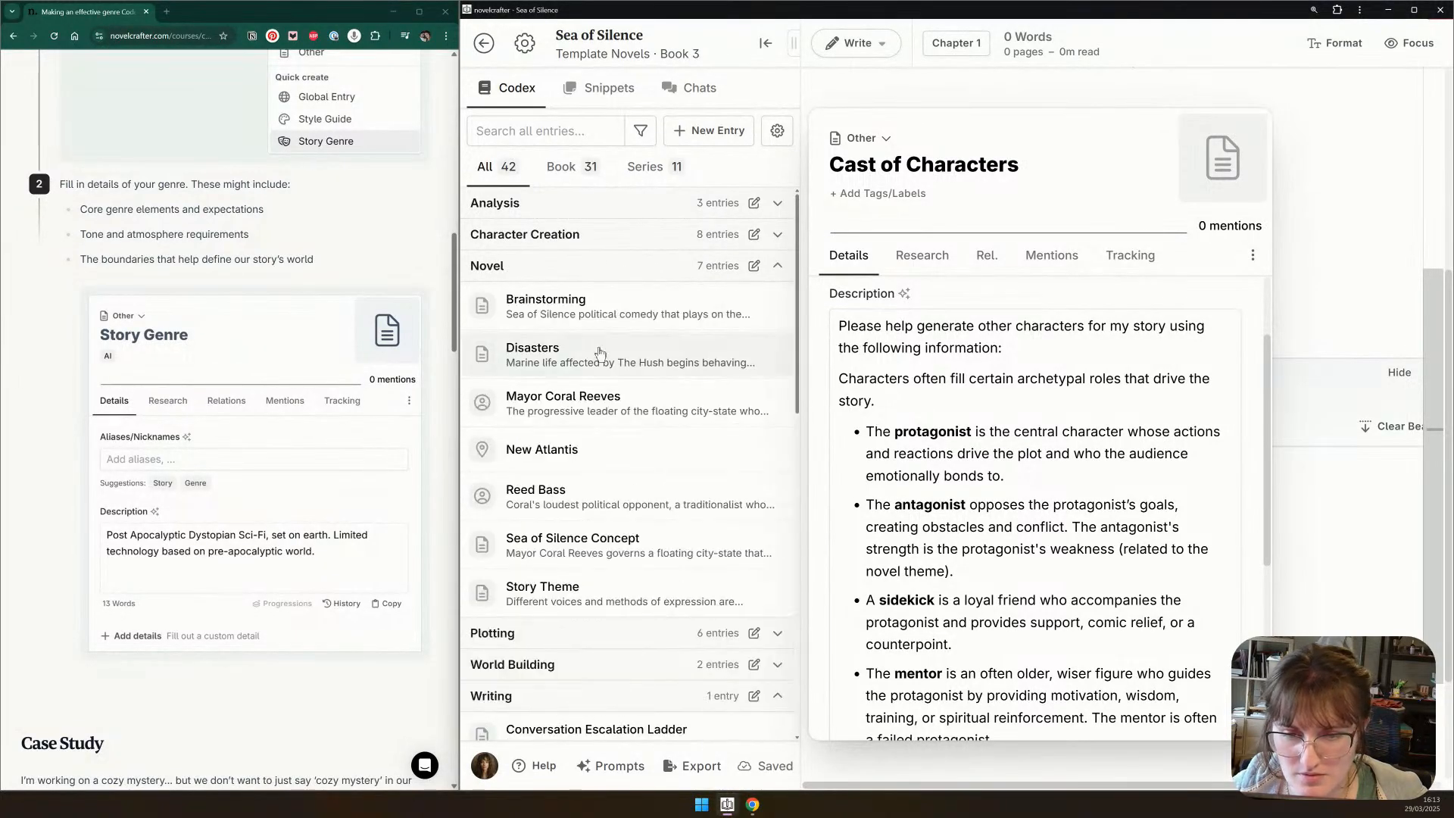
# Check the Codex entries of Reed Bass and Mayor Coral Reeves in the Novel category
pyautogui.click(590, 508)
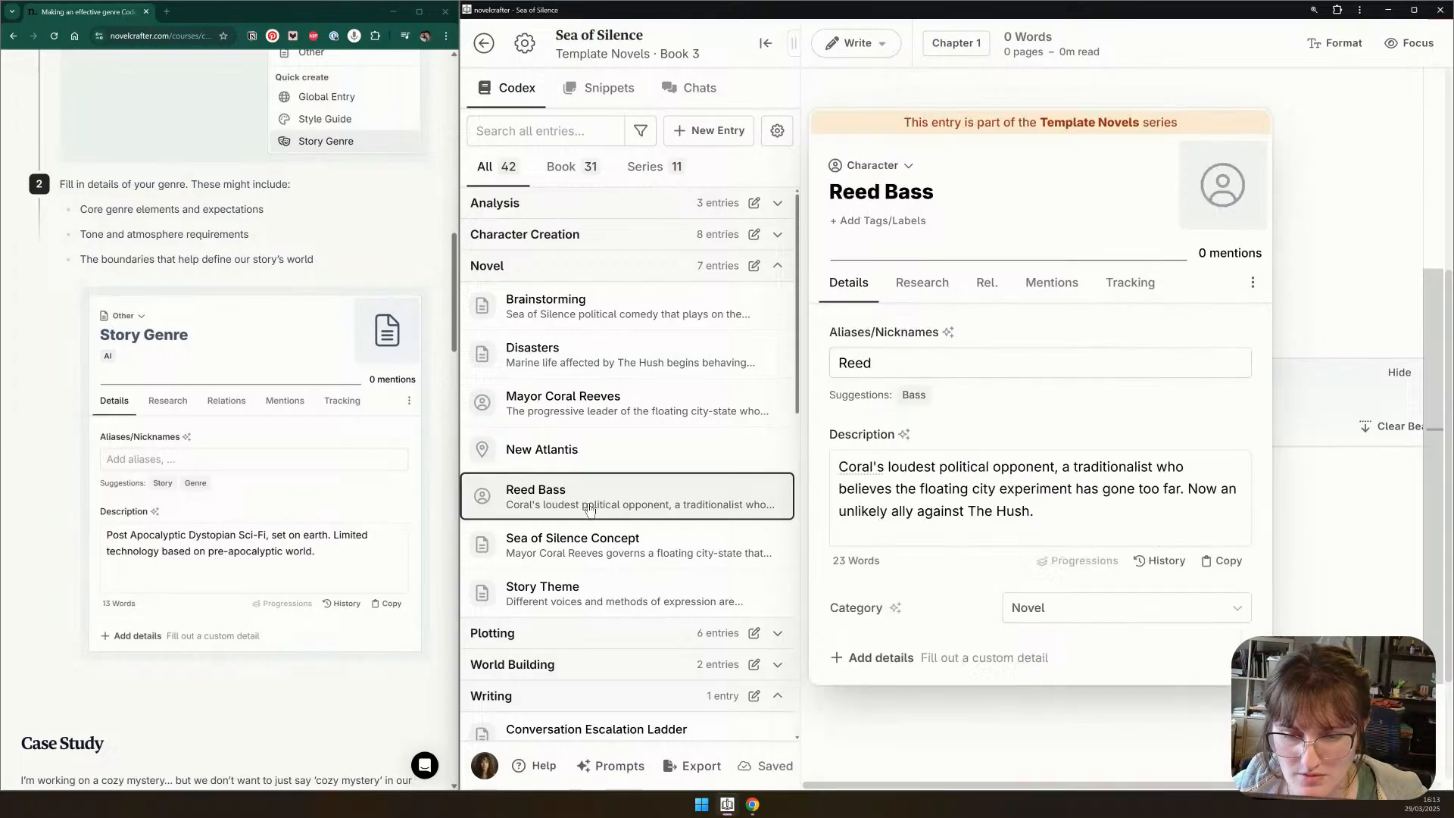
pyautogui.click(575, 410)
pyautogui.click(591, 497)
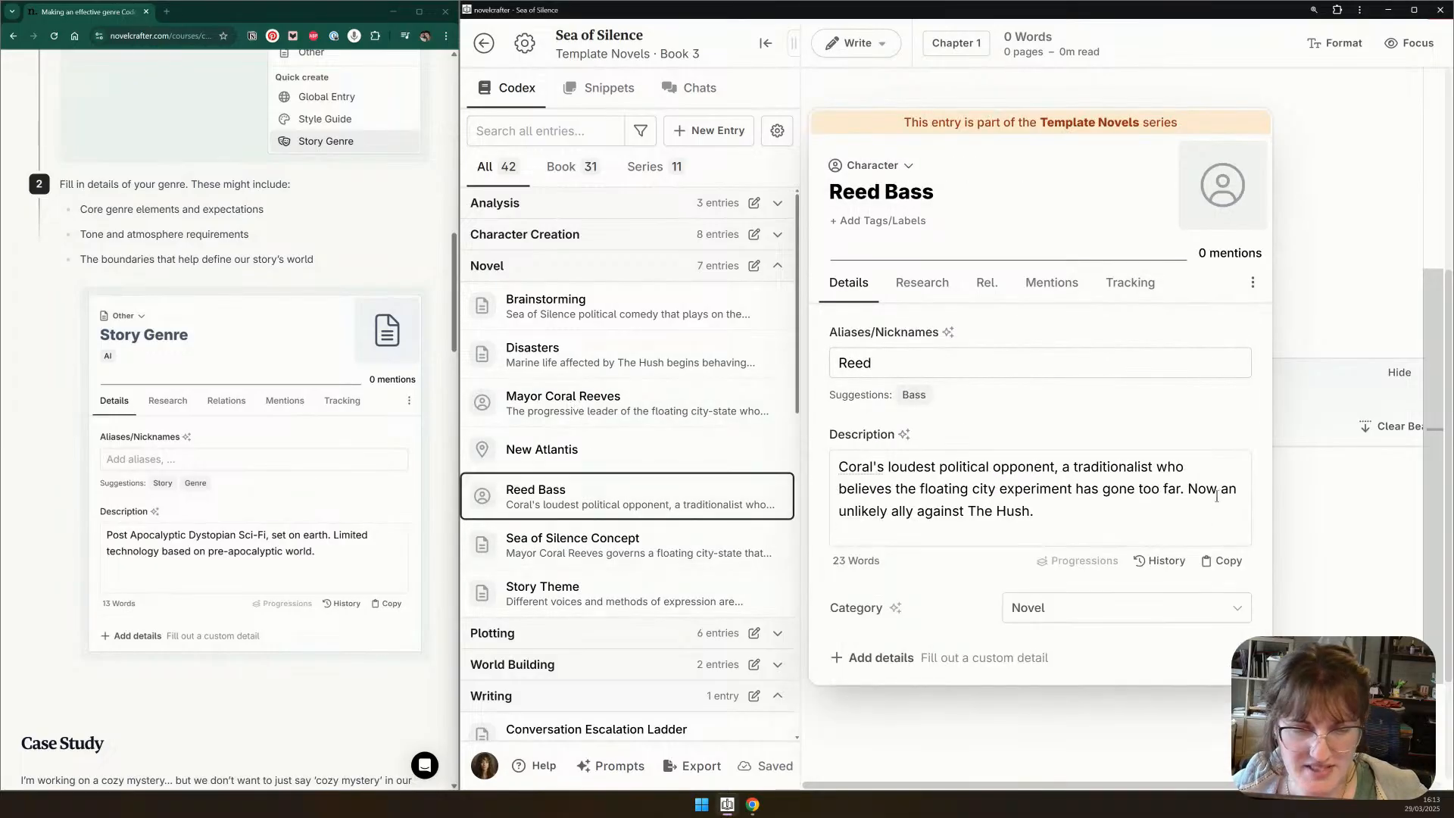
# Write "Coral and Reed debate." as the scene beat in Chapter 1, Scene 1
pyautogui.click(1297, 431)
pyautogui.write('C')
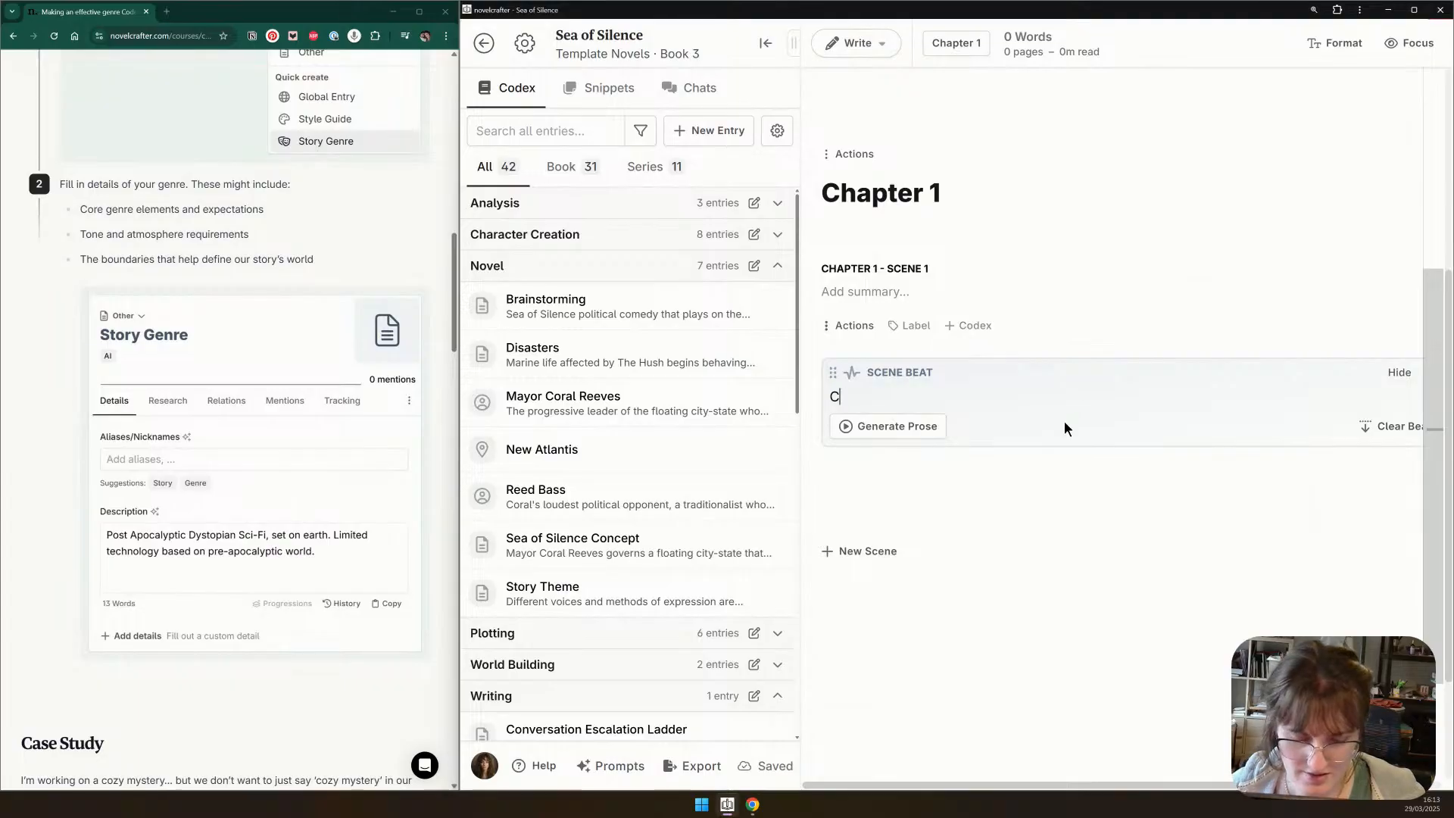
pyautogui.write('oral and Reed debate.')
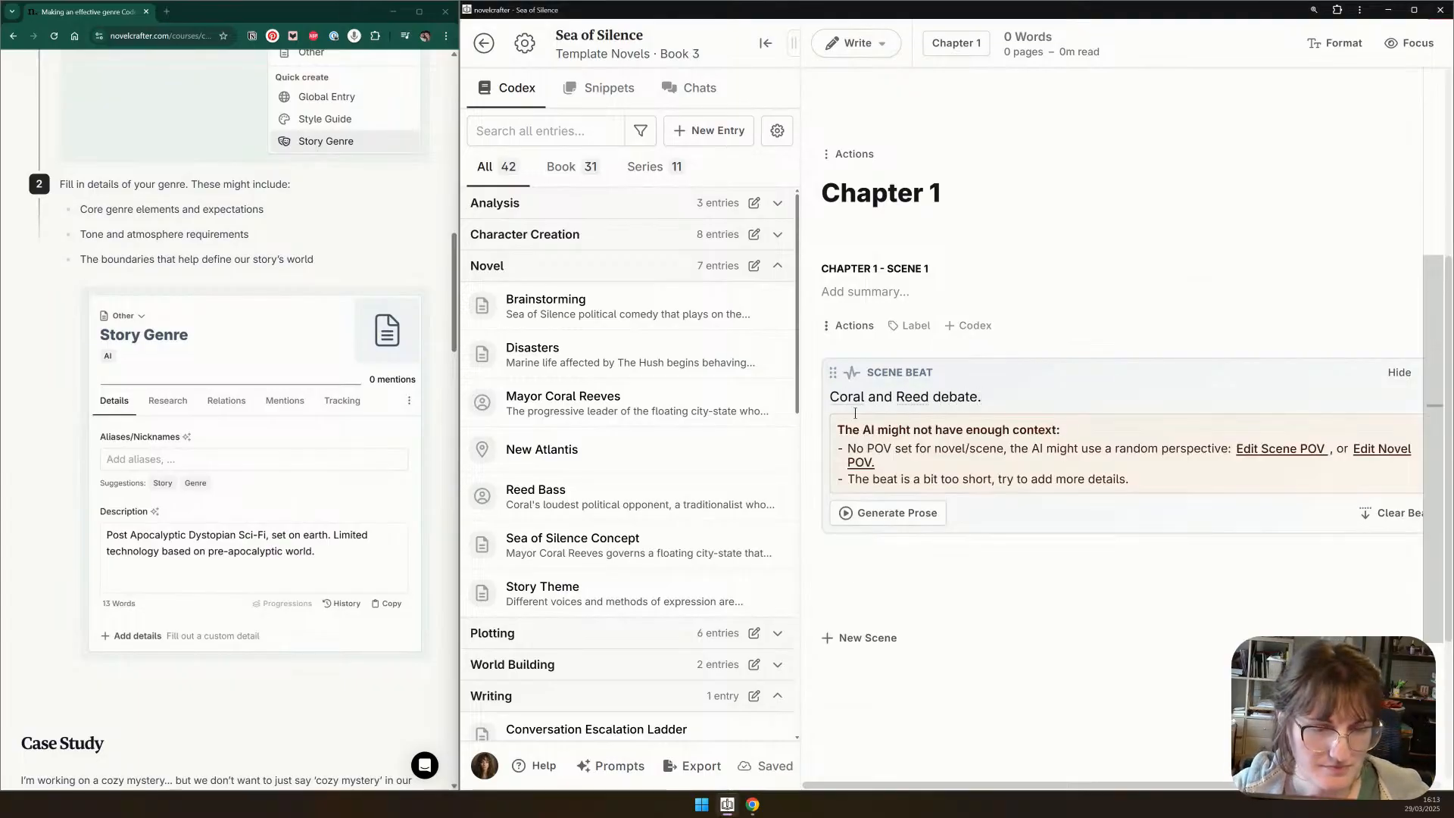
# Set the custom point of view of Chapter 1, Scene 1 to 3rd Person with Mayor Coral Reeves as the character
pyautogui.click(846, 325)
pyautogui.click(881, 362)
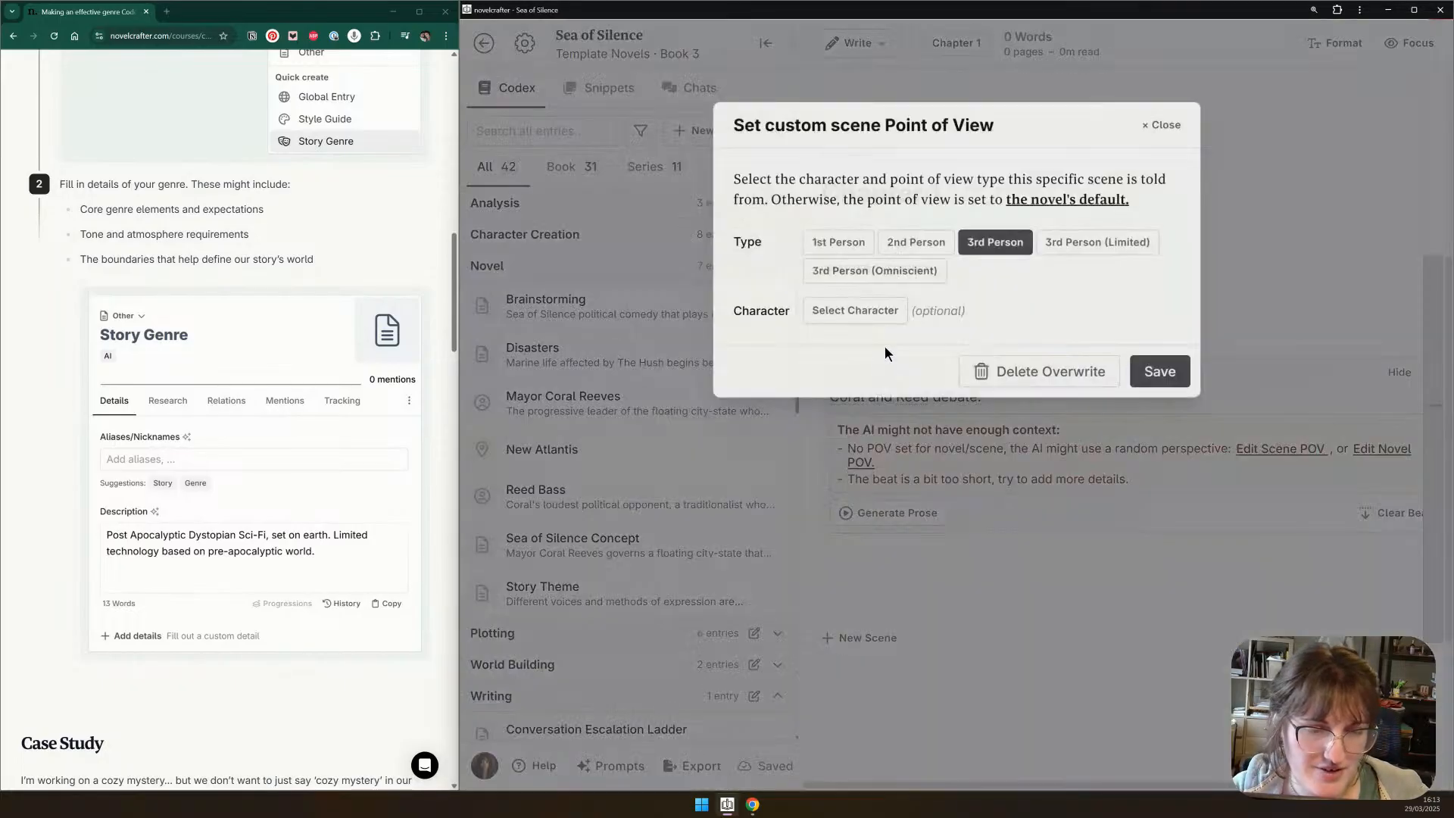
pyautogui.click(877, 309)
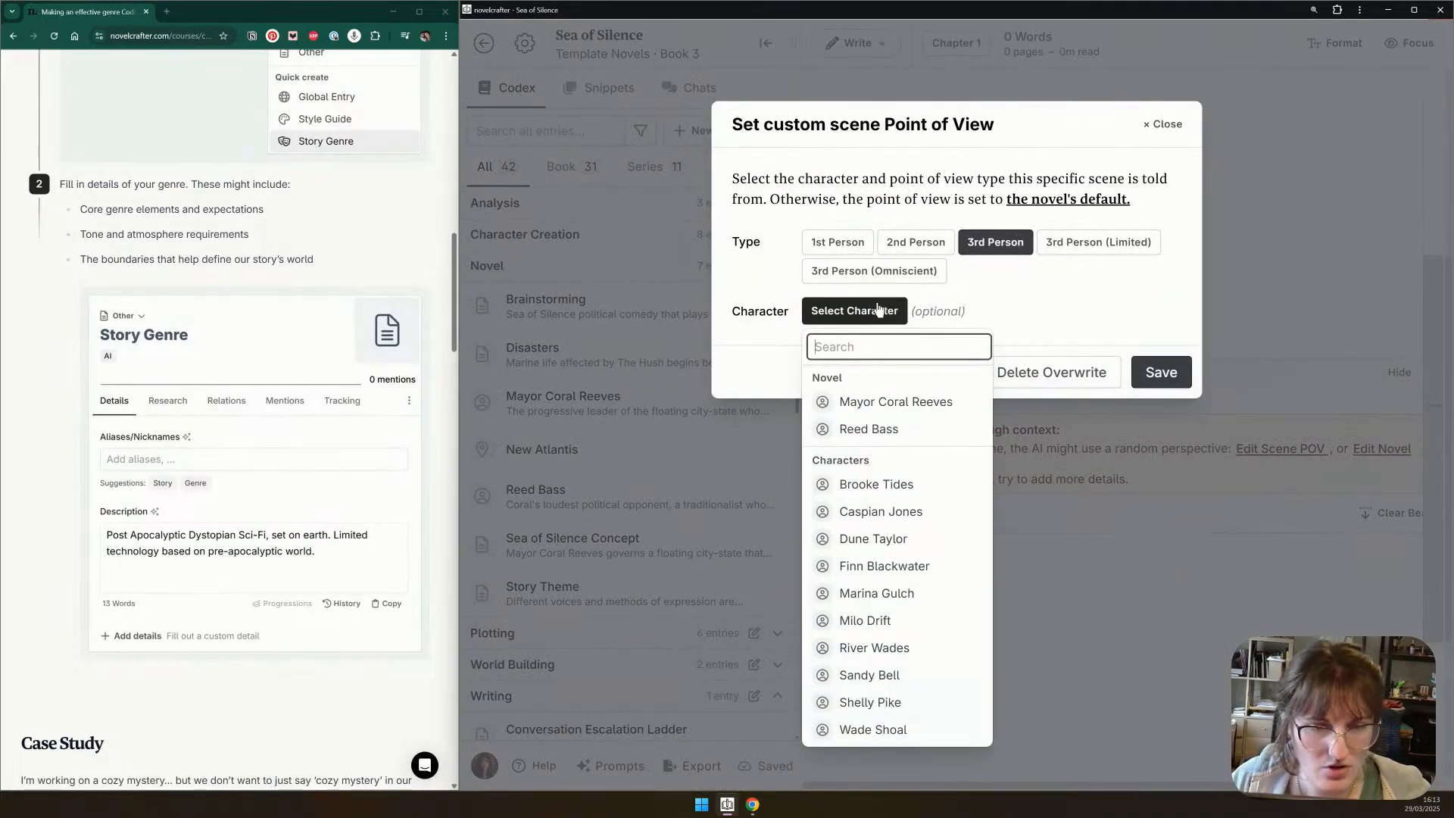
pyautogui.click(852, 401)
pyautogui.click(1160, 372)
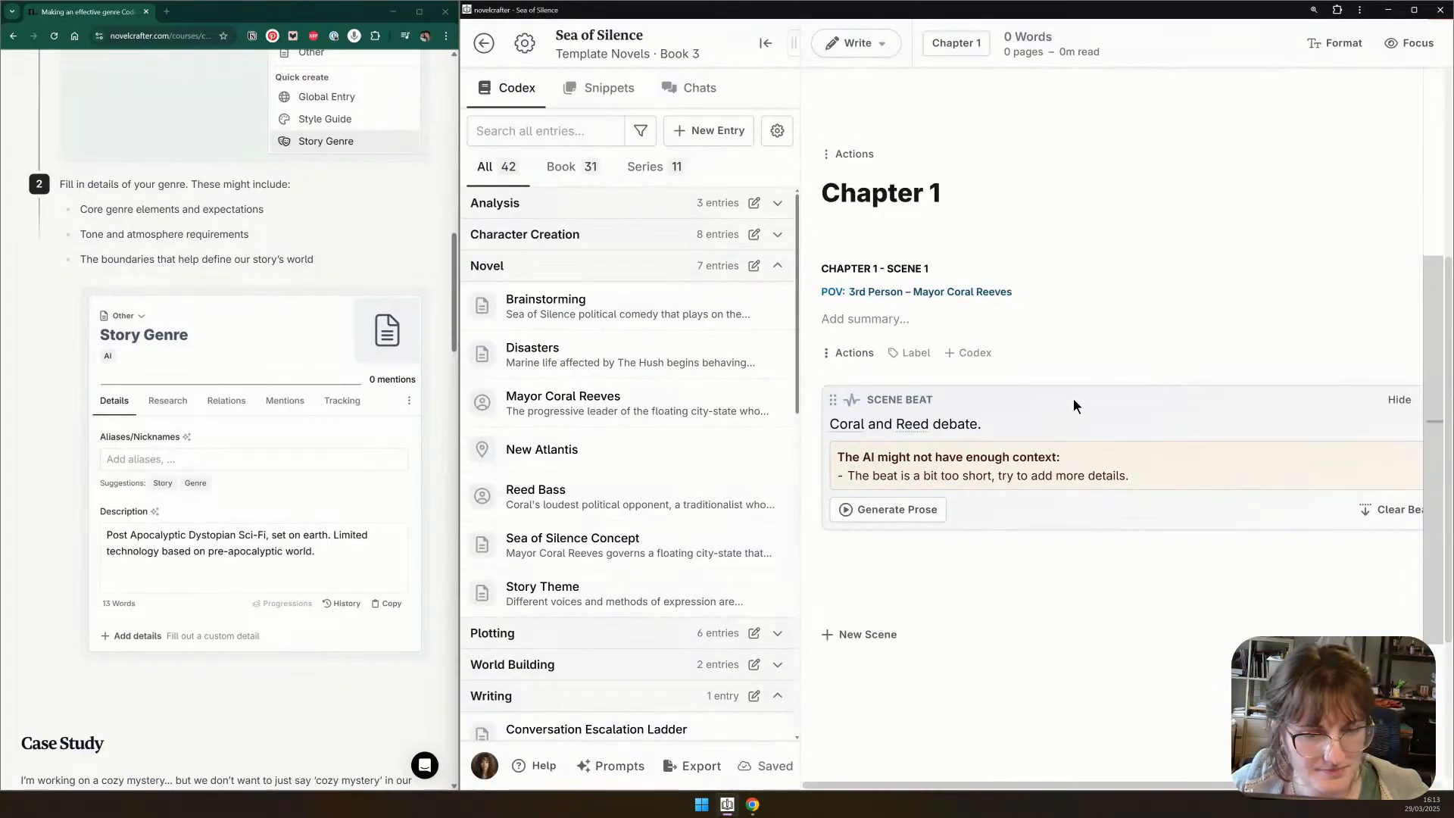
# Preview the scene beat's final General Purpose prompt and examine which Codex entries its system message includes, especially the Story Genre
pyautogui.scroll(-1, 970, 409)
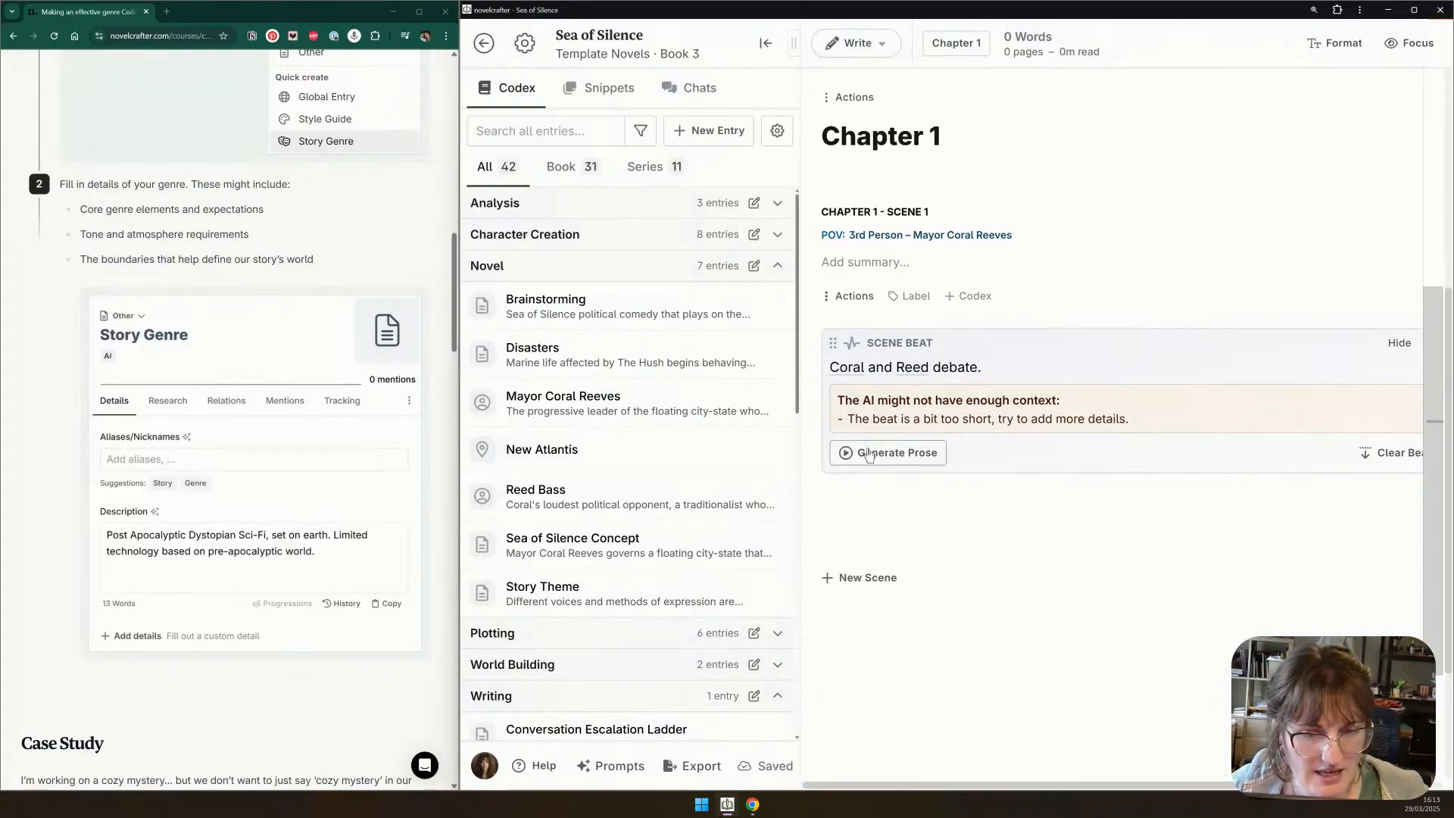
pyautogui.click(868, 455)
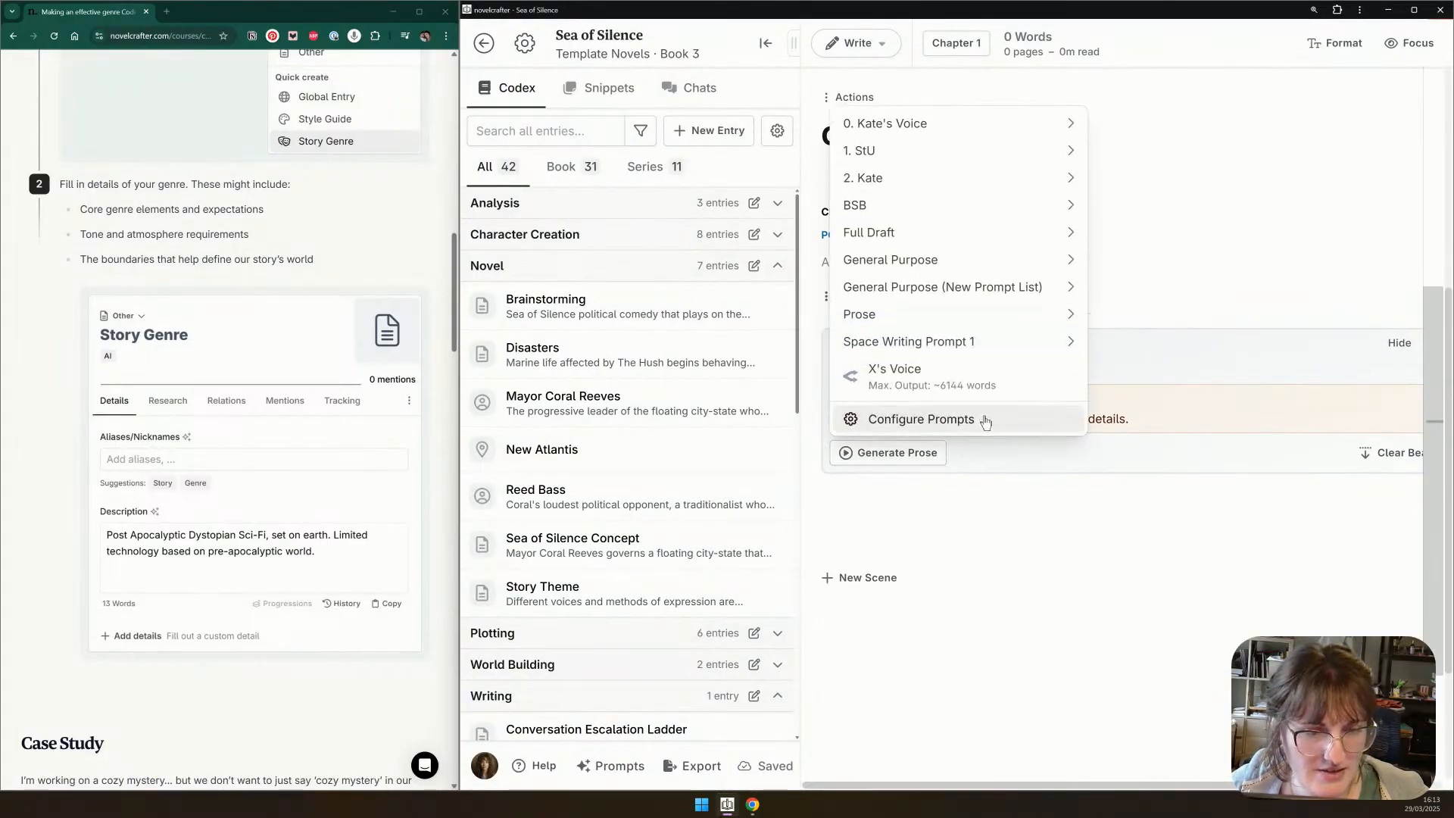
pyautogui.moveTo(941, 260)
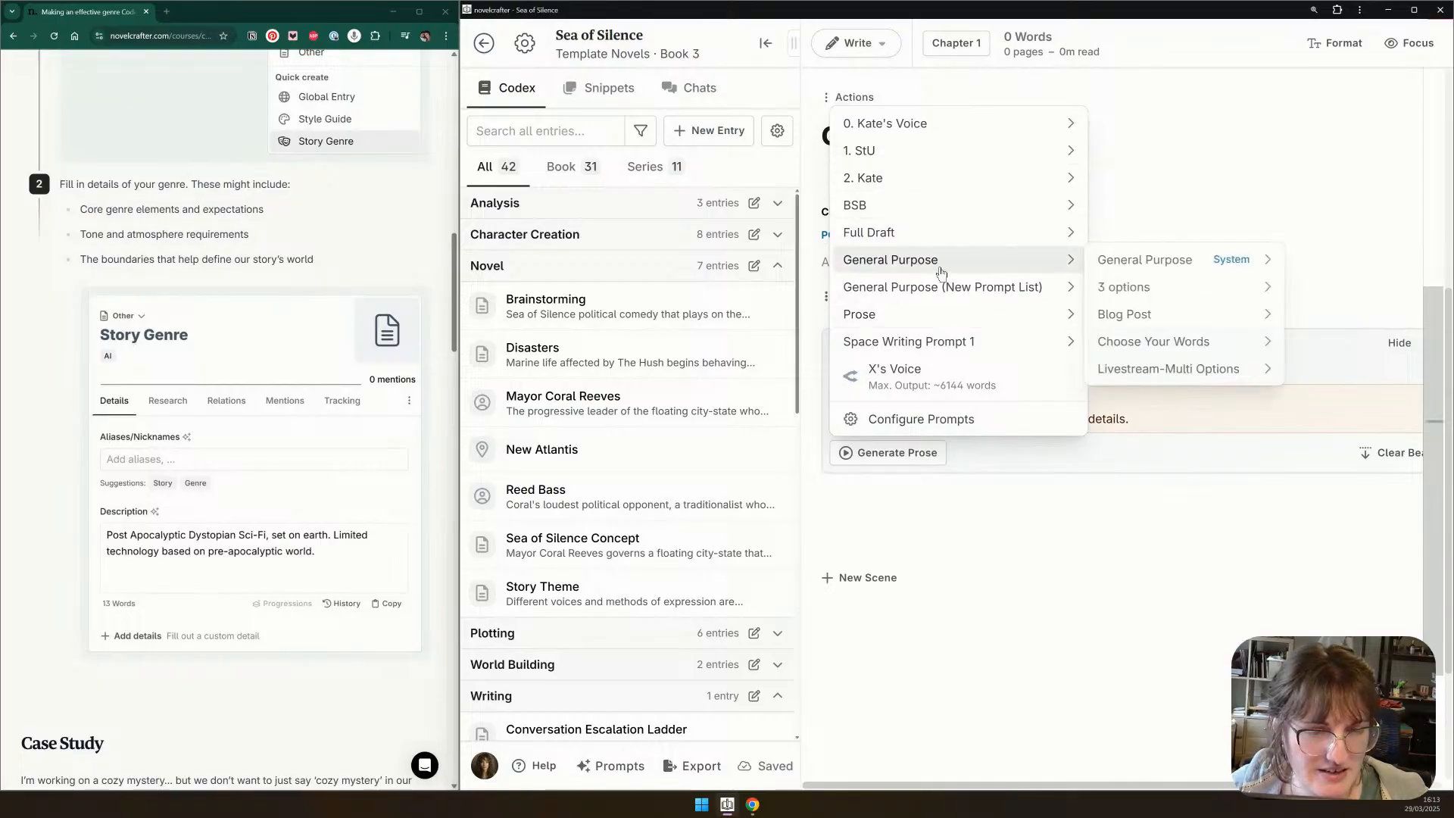
pyautogui.moveTo(1182, 266)
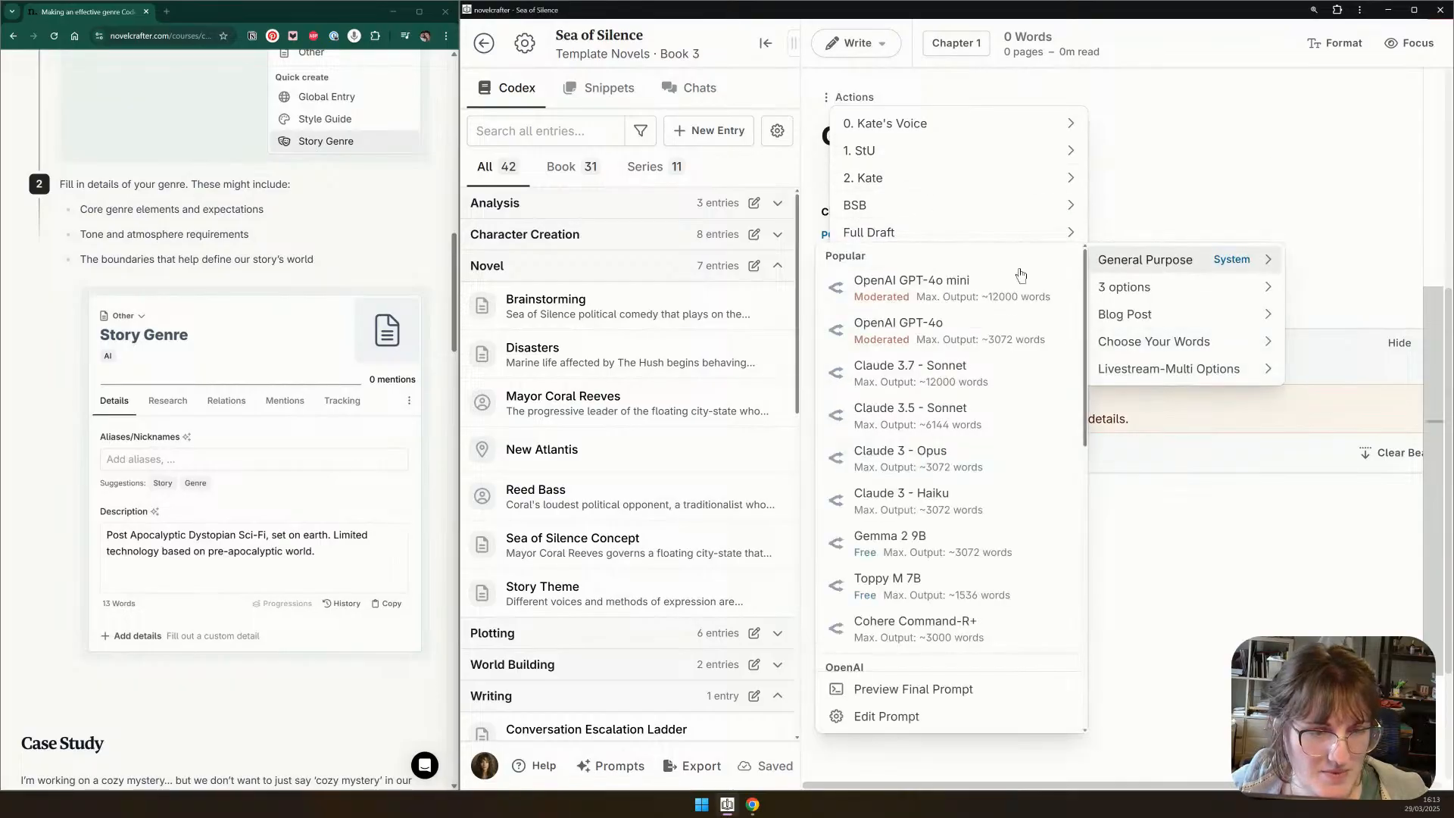
pyautogui.click(969, 688)
pyautogui.scroll(-1, 909, 500)
pyautogui.scroll(1, 883, 521)
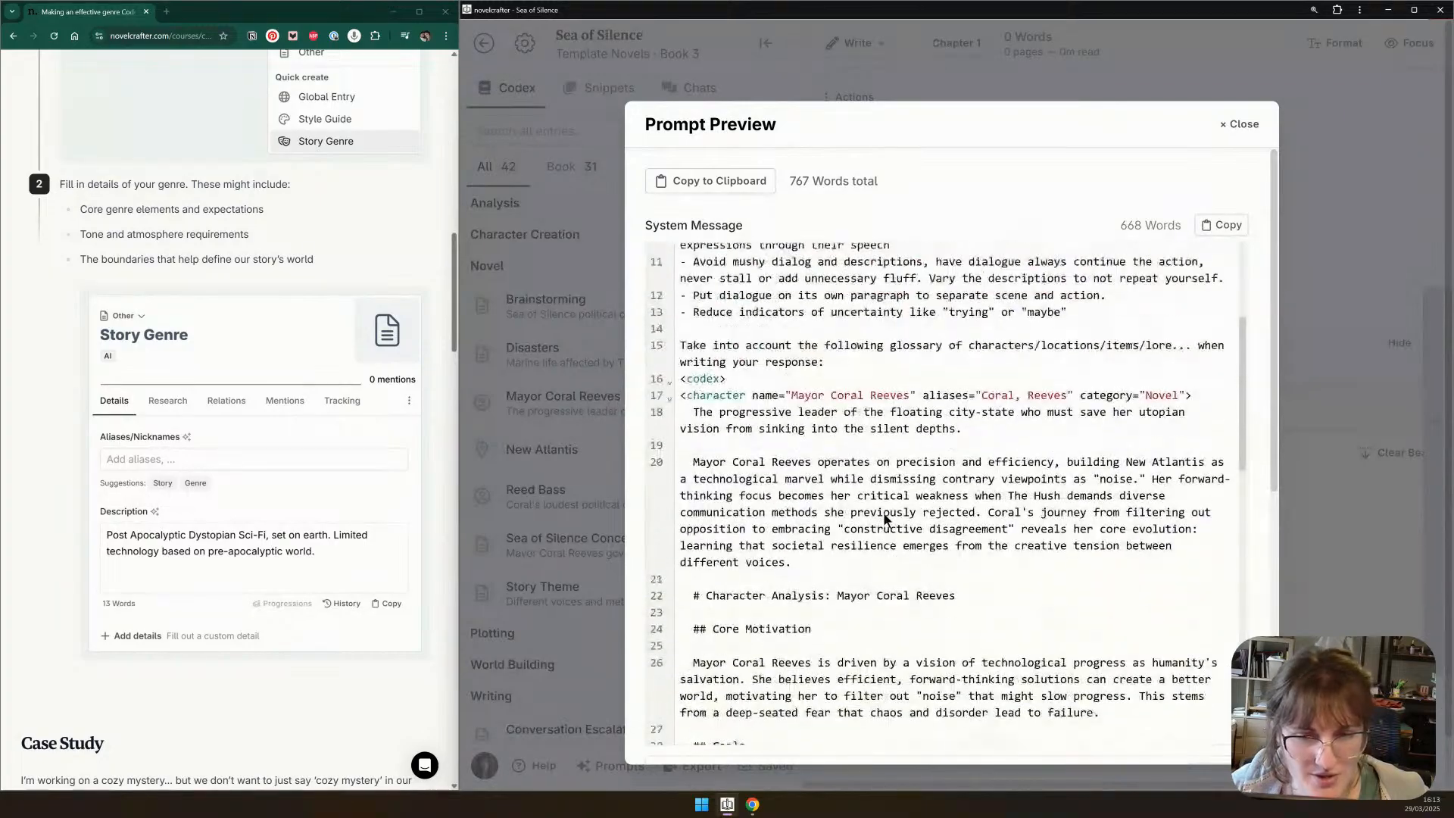
pyautogui.scroll(-5, 833, 475)
pyautogui.scroll(-10, 833, 476)
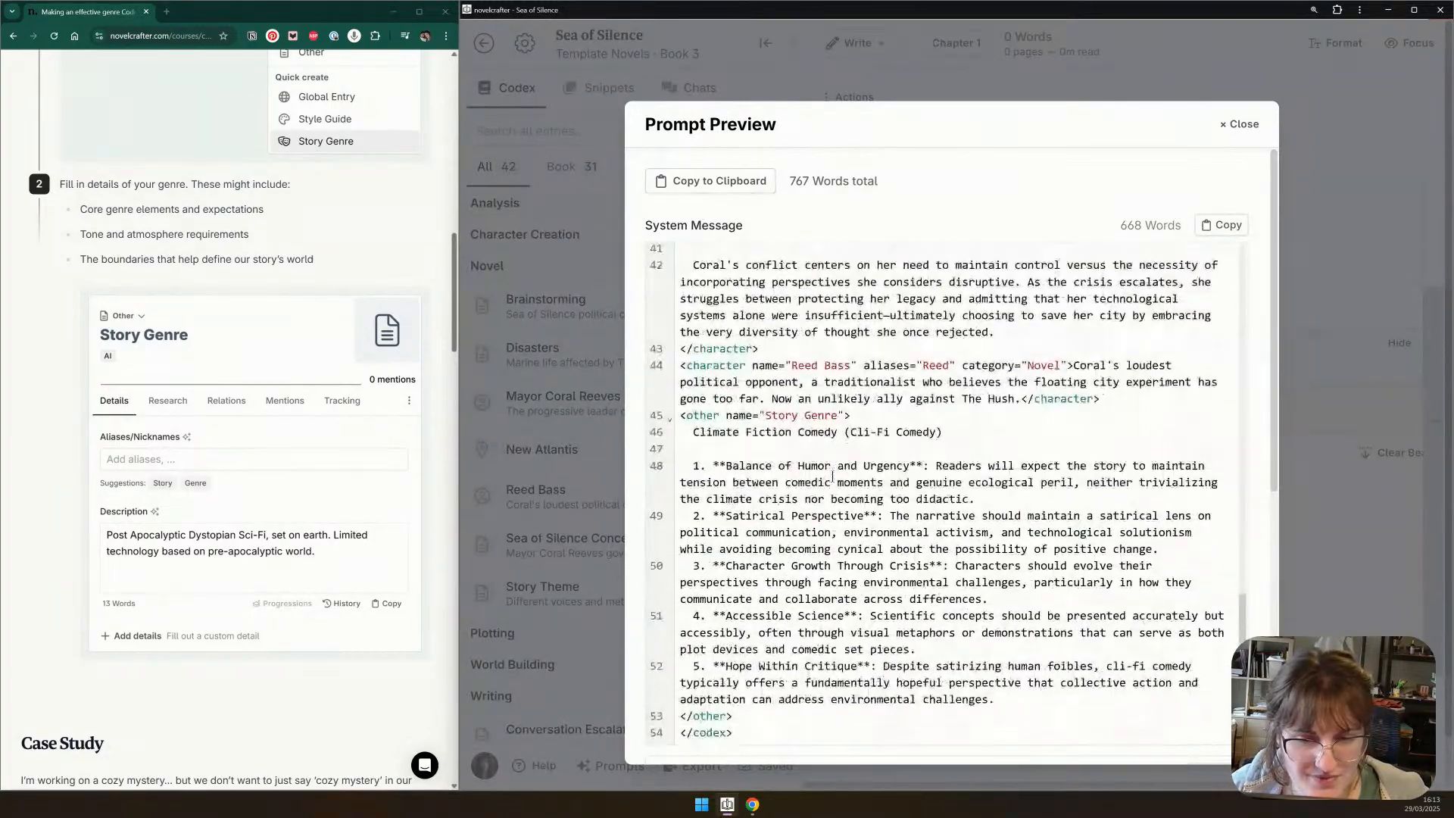
pyautogui.scroll(4, 786, 460)
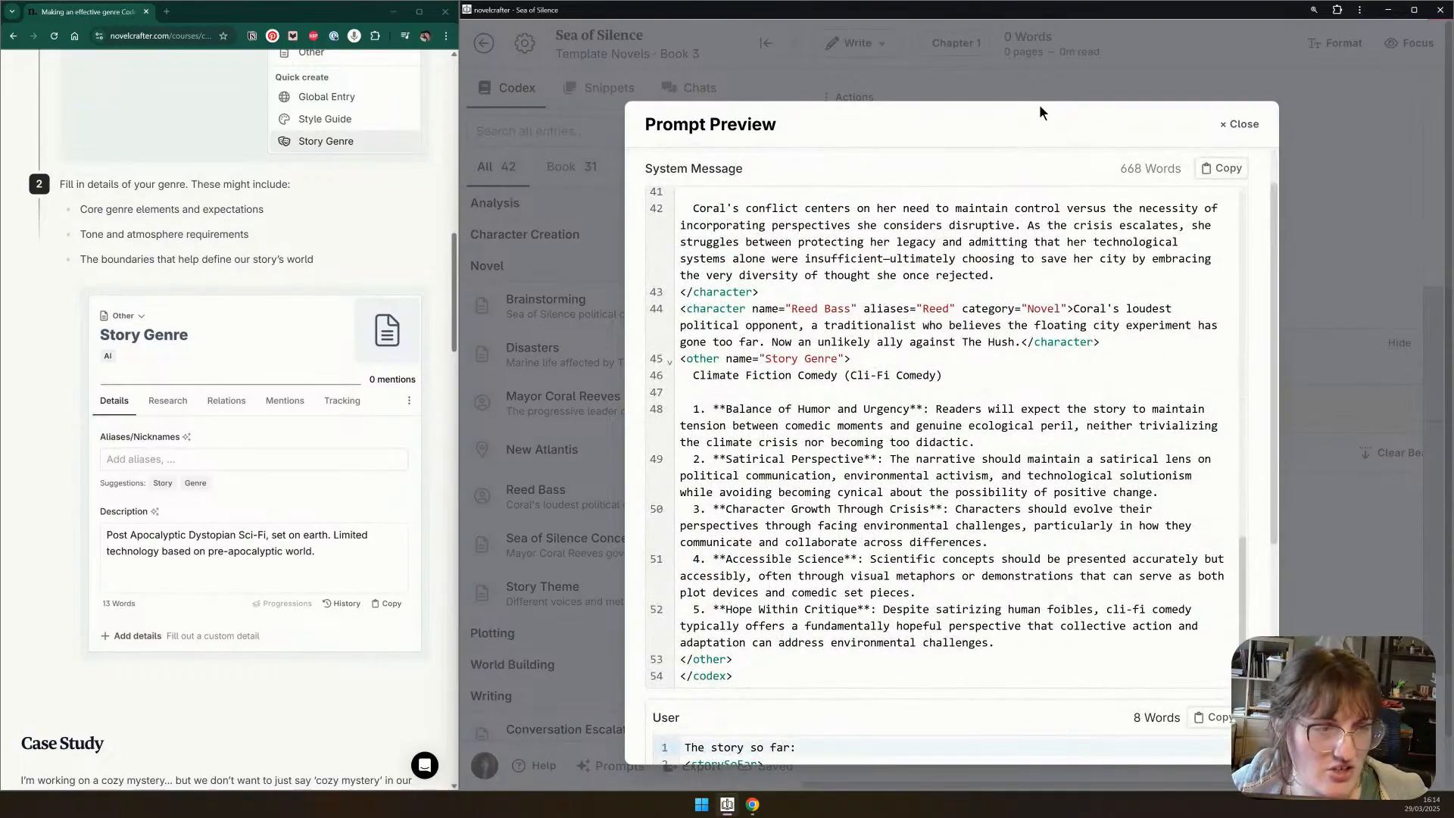
pyautogui.click(1239, 124)
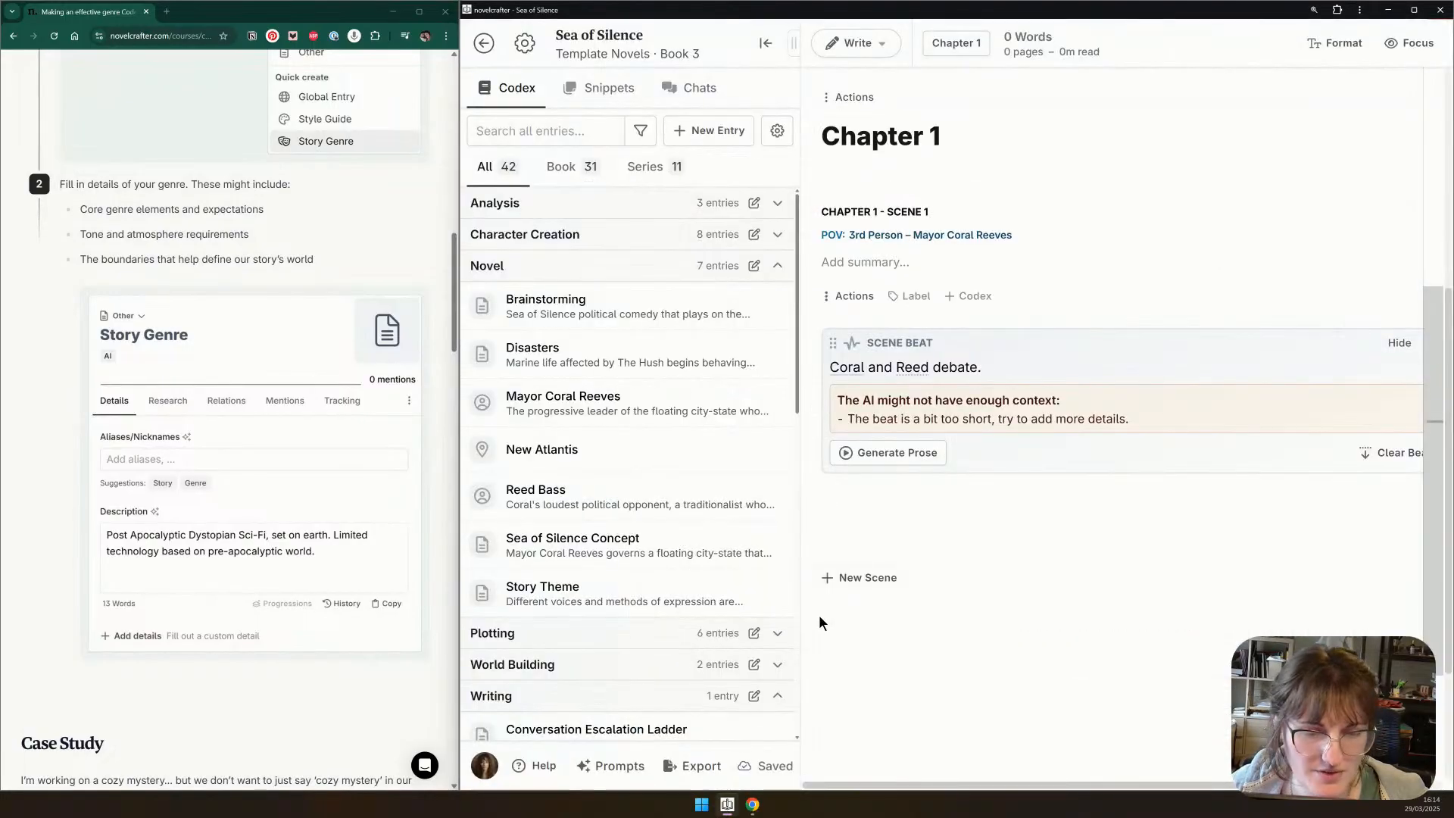
# Generate prose from the scene beat using the General Purpose system prompt with Claude 3.7 - Sonnet
pyautogui.click(889, 456)
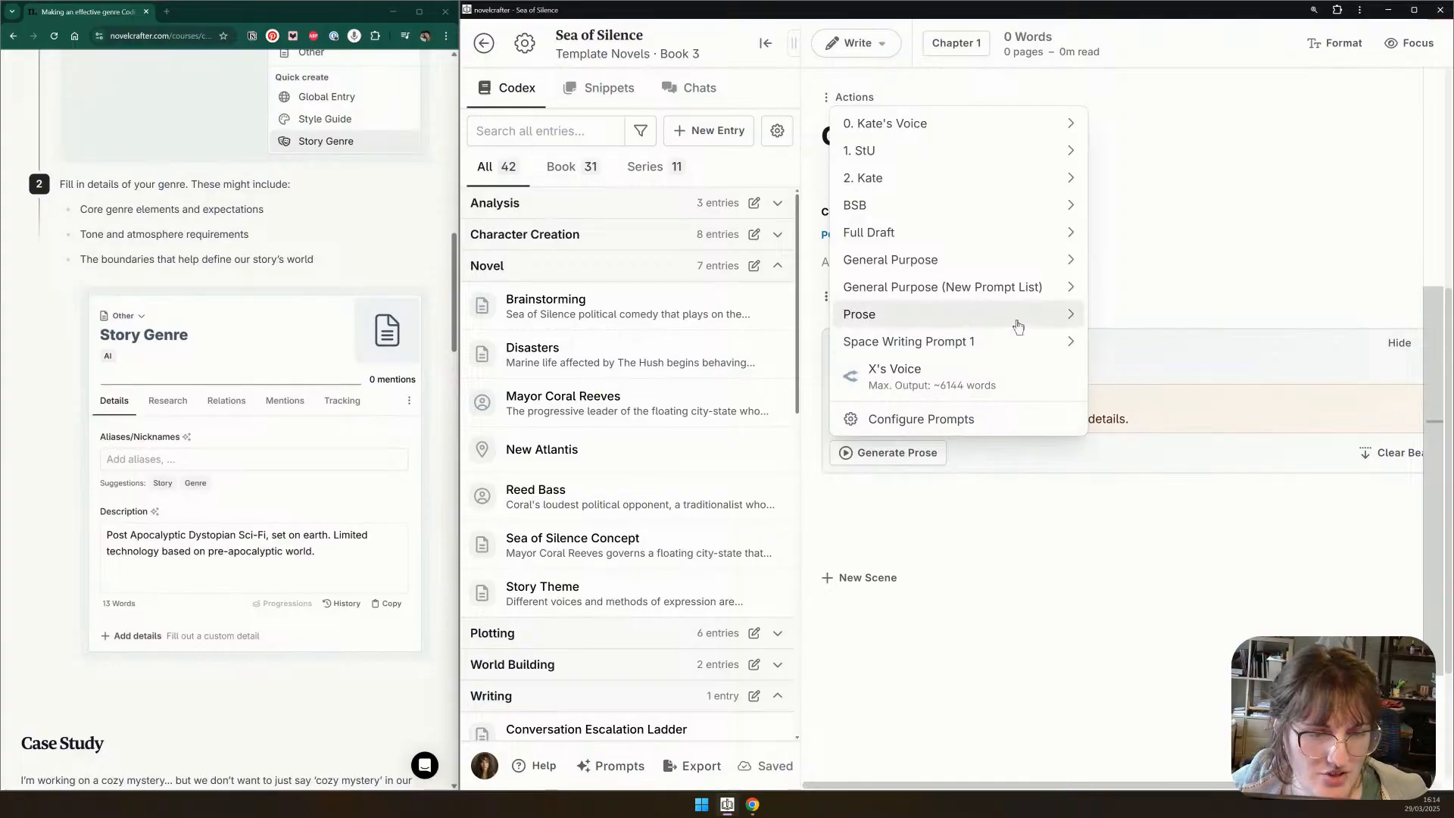
pyautogui.moveTo(1018, 264)
pyautogui.moveTo(1120, 264)
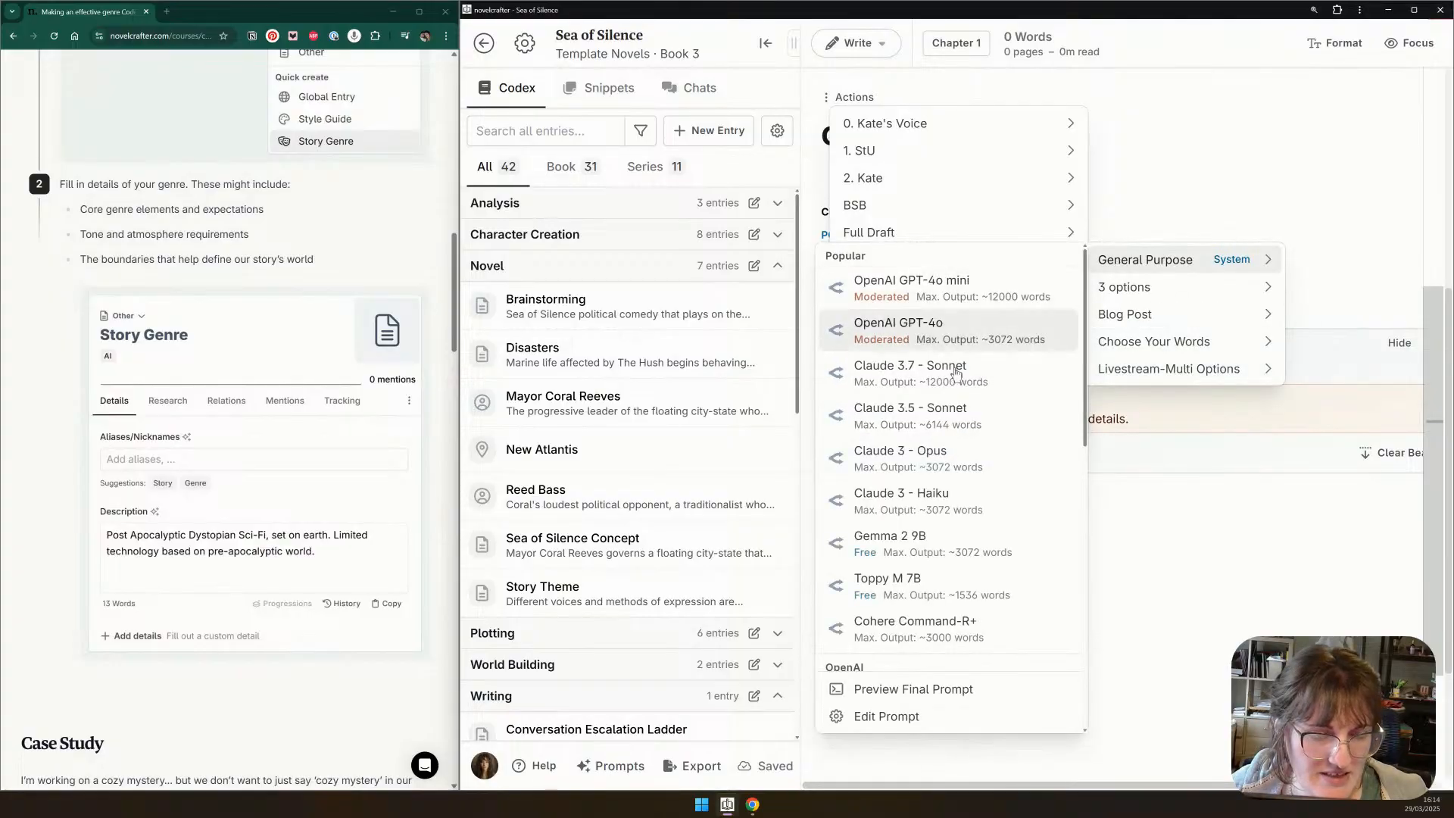
pyautogui.click(967, 394)
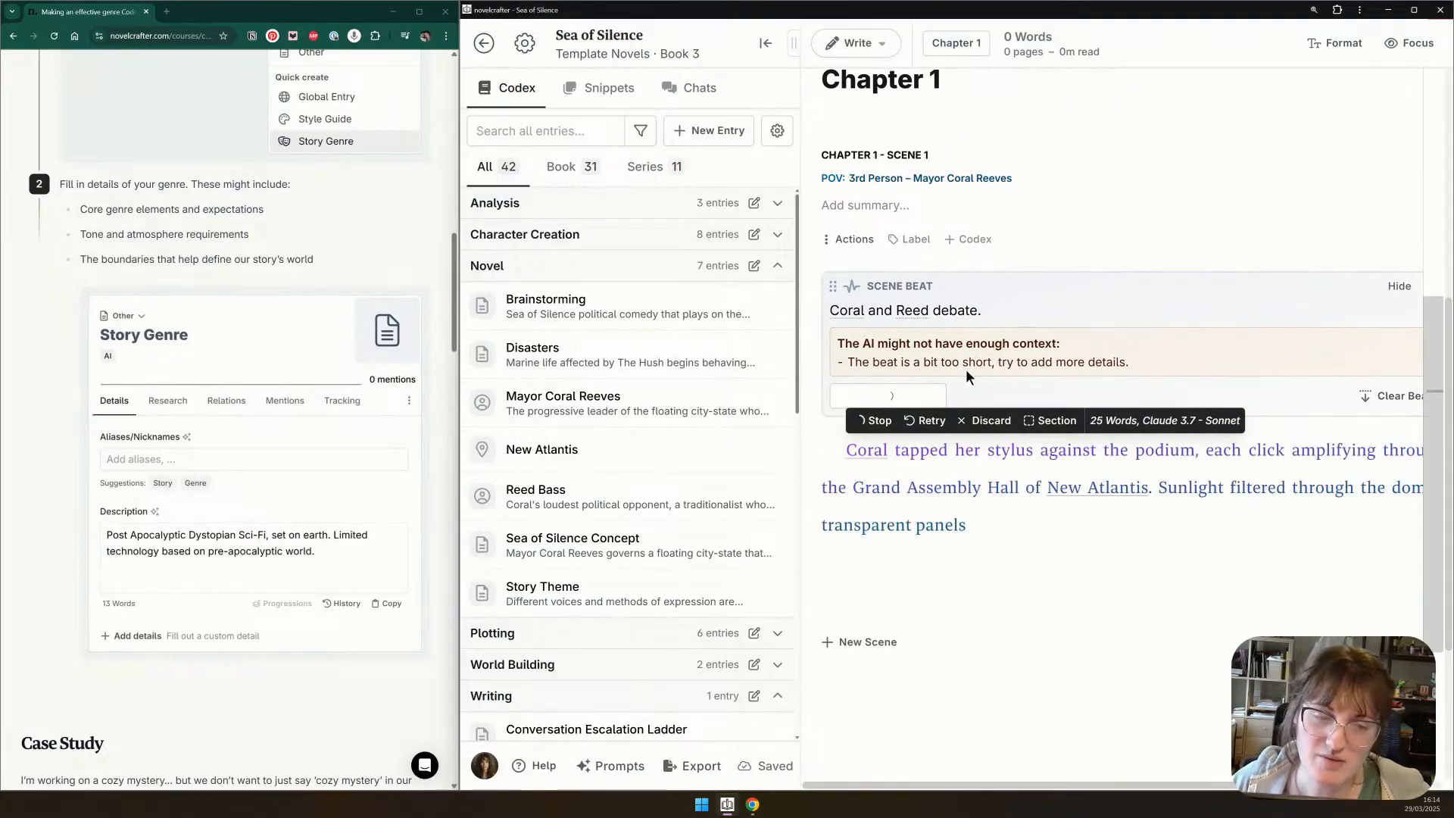
# Read through the generated debate between Coral and Reed and apply it to the Chapter 1 scene
pyautogui.scroll(-2, 967, 376)
pyautogui.scroll(-1, 966, 371)
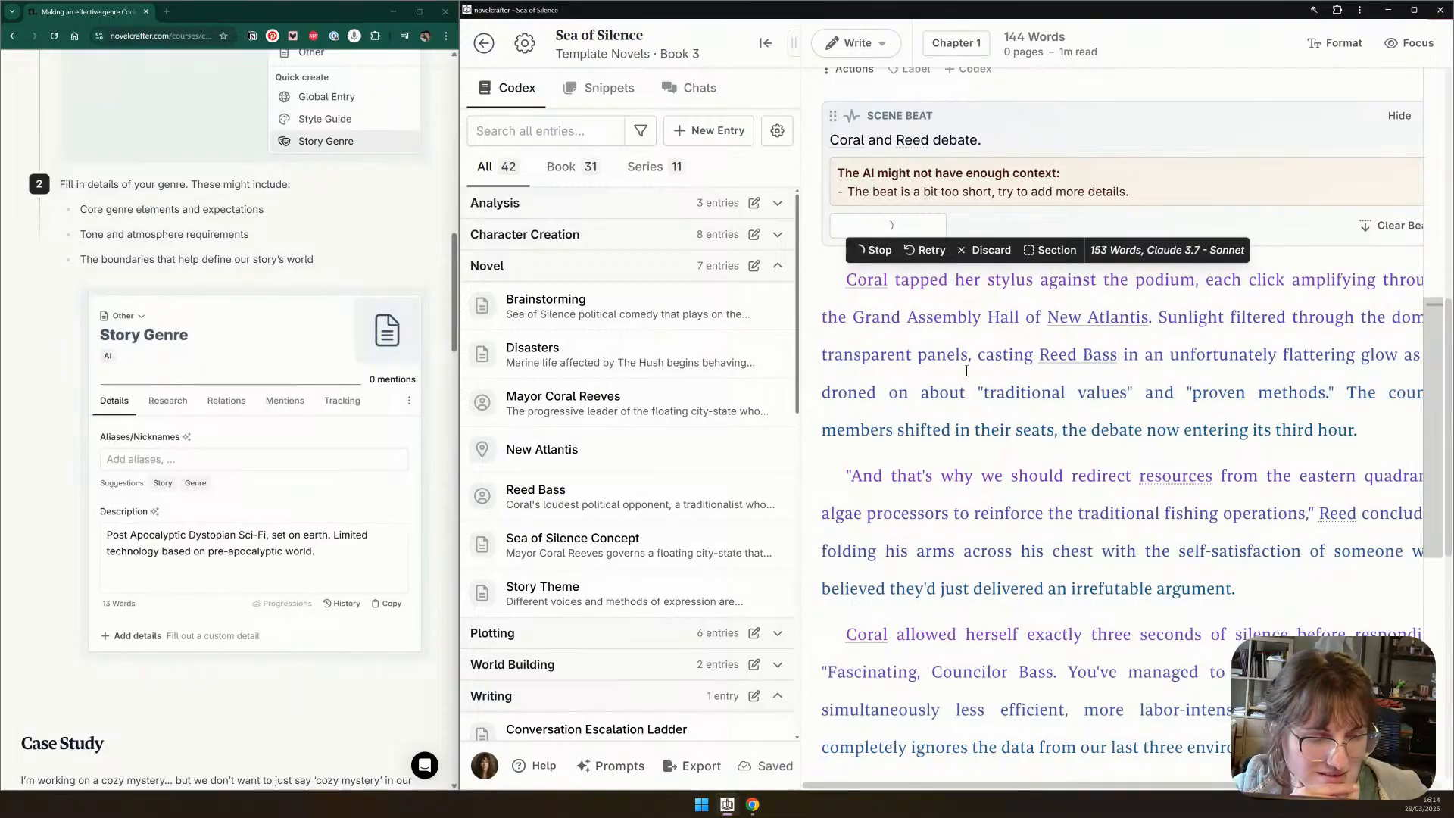
pyautogui.scroll(-2, 967, 371)
pyautogui.scroll(-1, 966, 370)
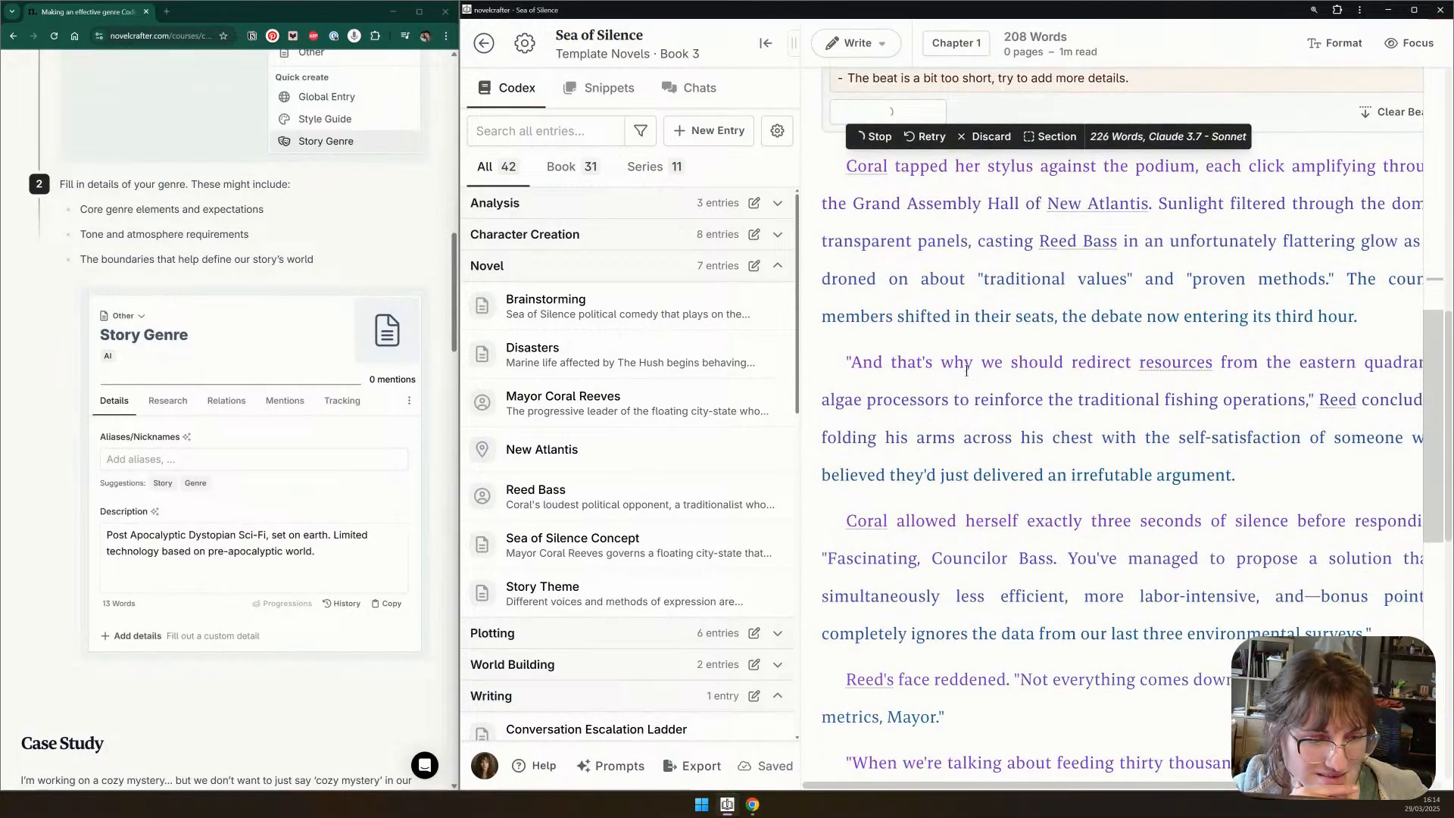
pyautogui.scroll(-1, 966, 371)
pyautogui.scroll(-1, 967, 370)
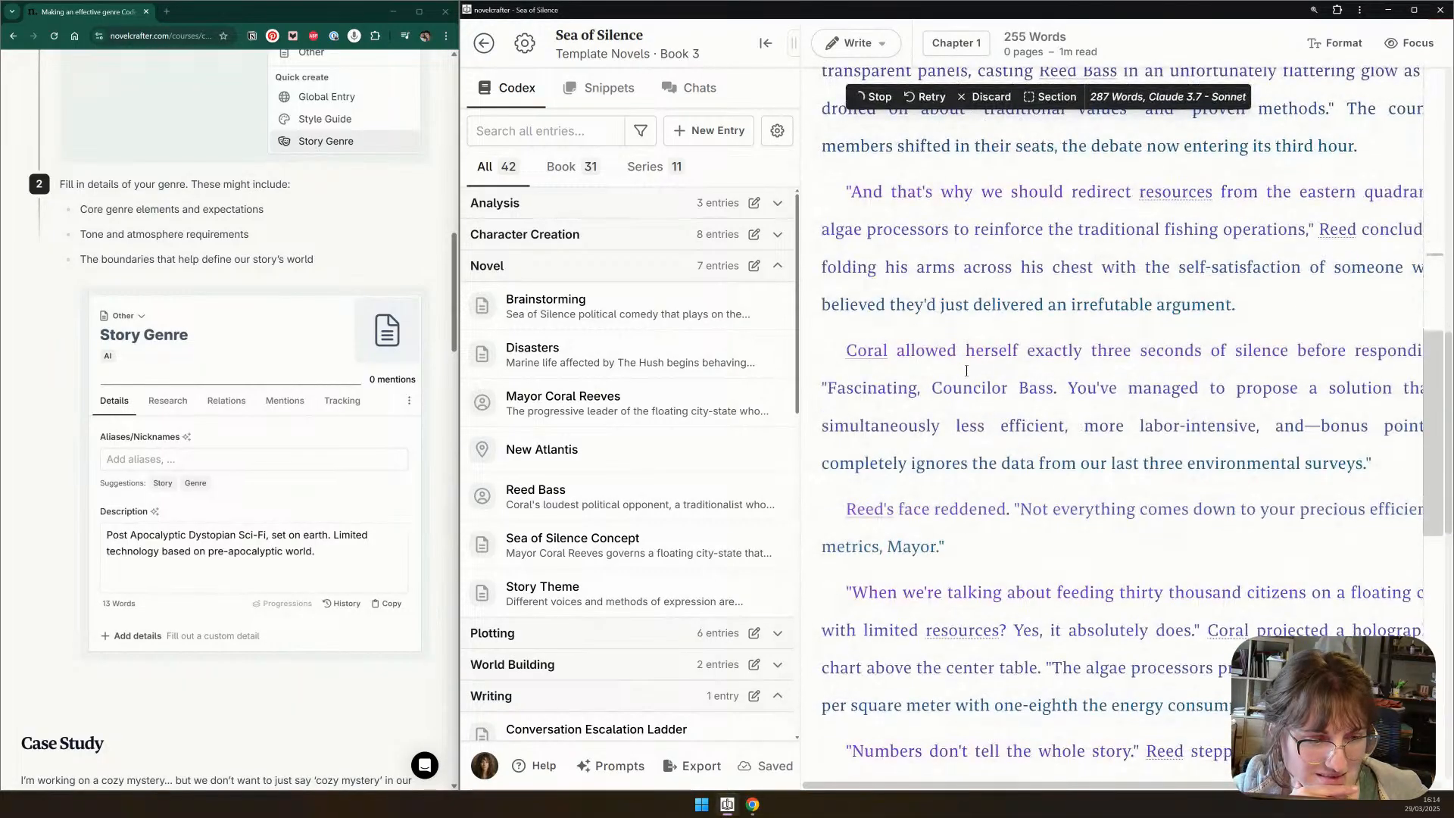
pyautogui.scroll(-1, 966, 370)
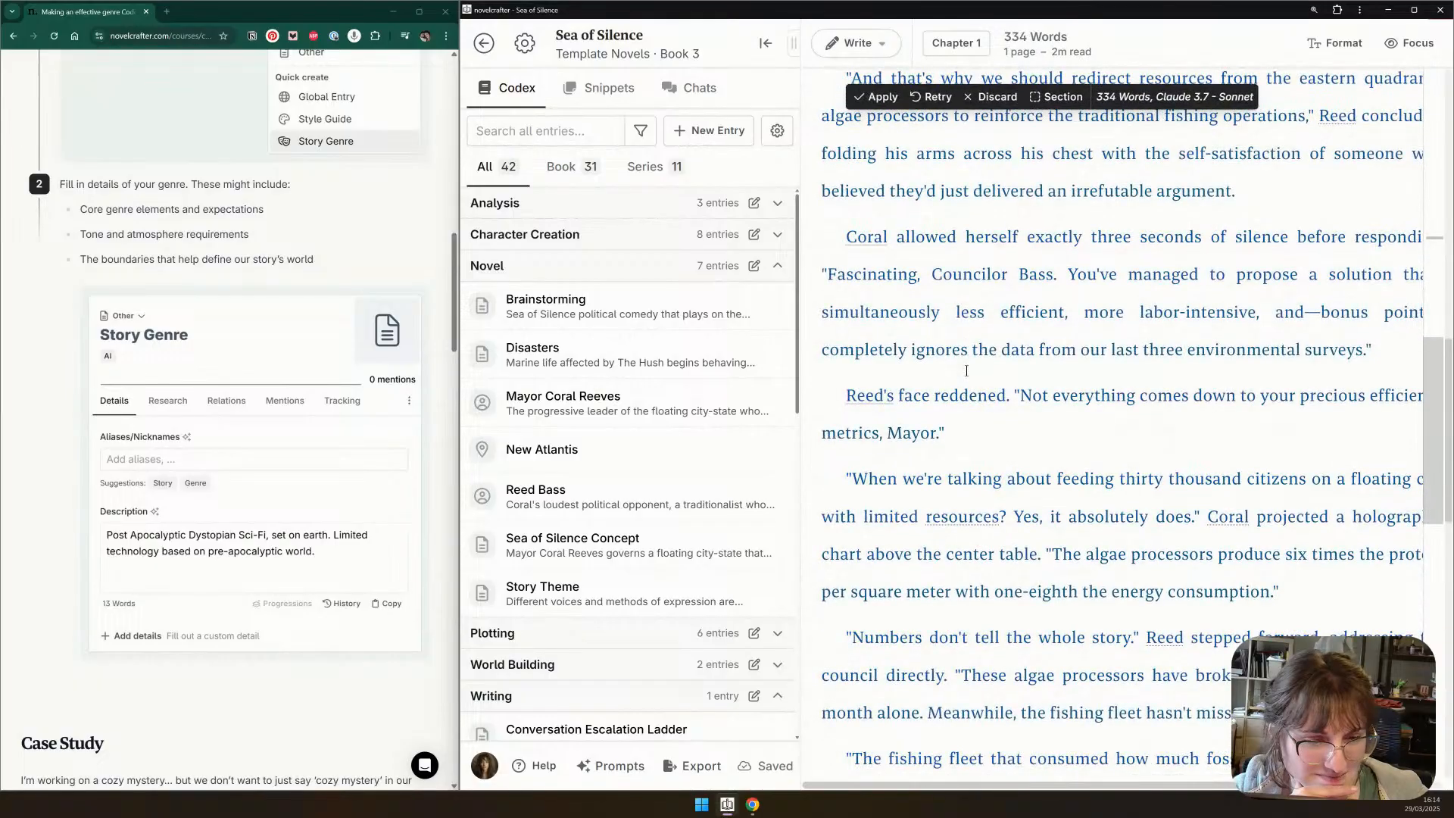
pyautogui.scroll(-2, 966, 370)
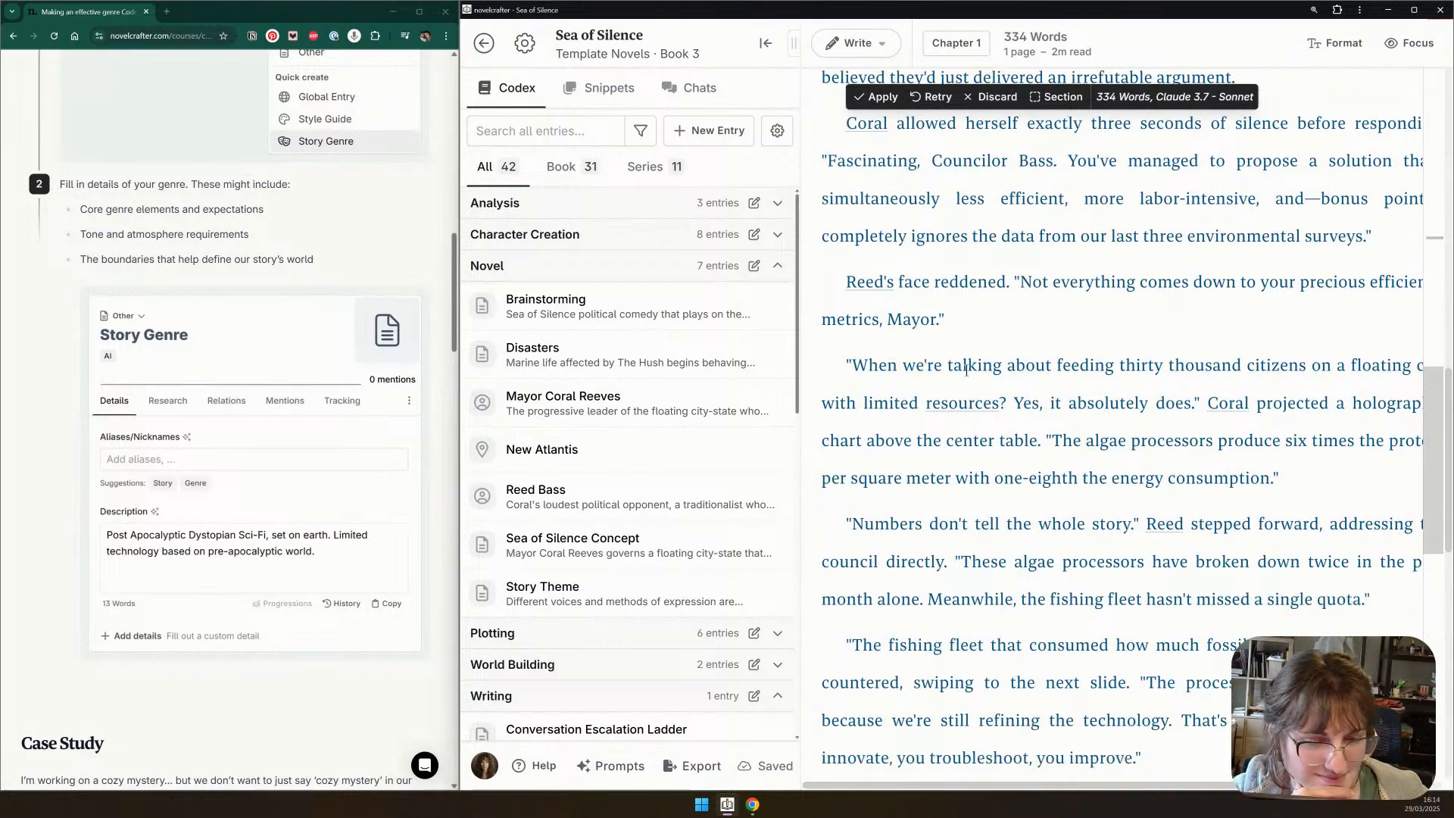
pyautogui.scroll(-1, 962, 371)
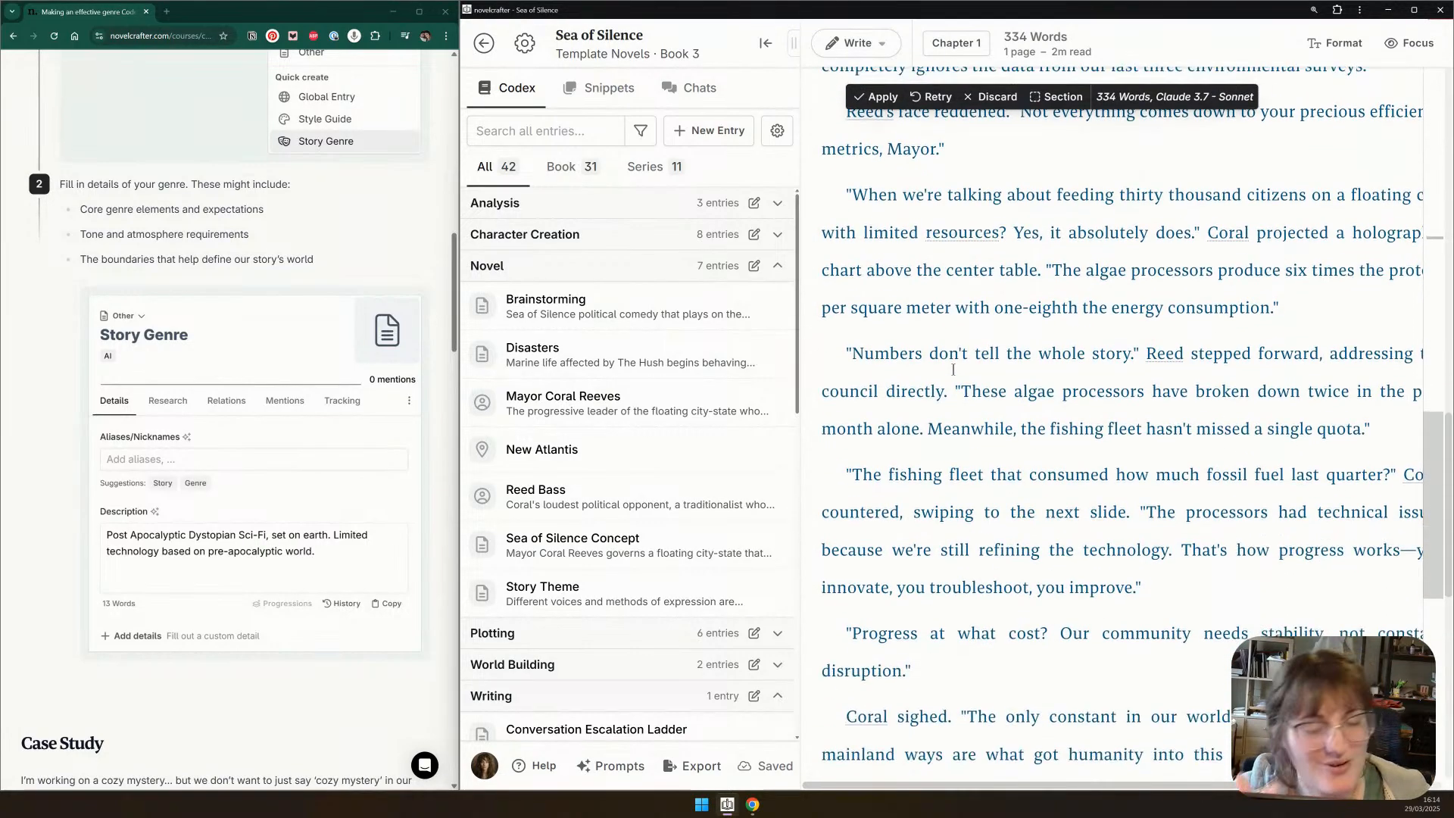
pyautogui.scroll(-2, 886, 393)
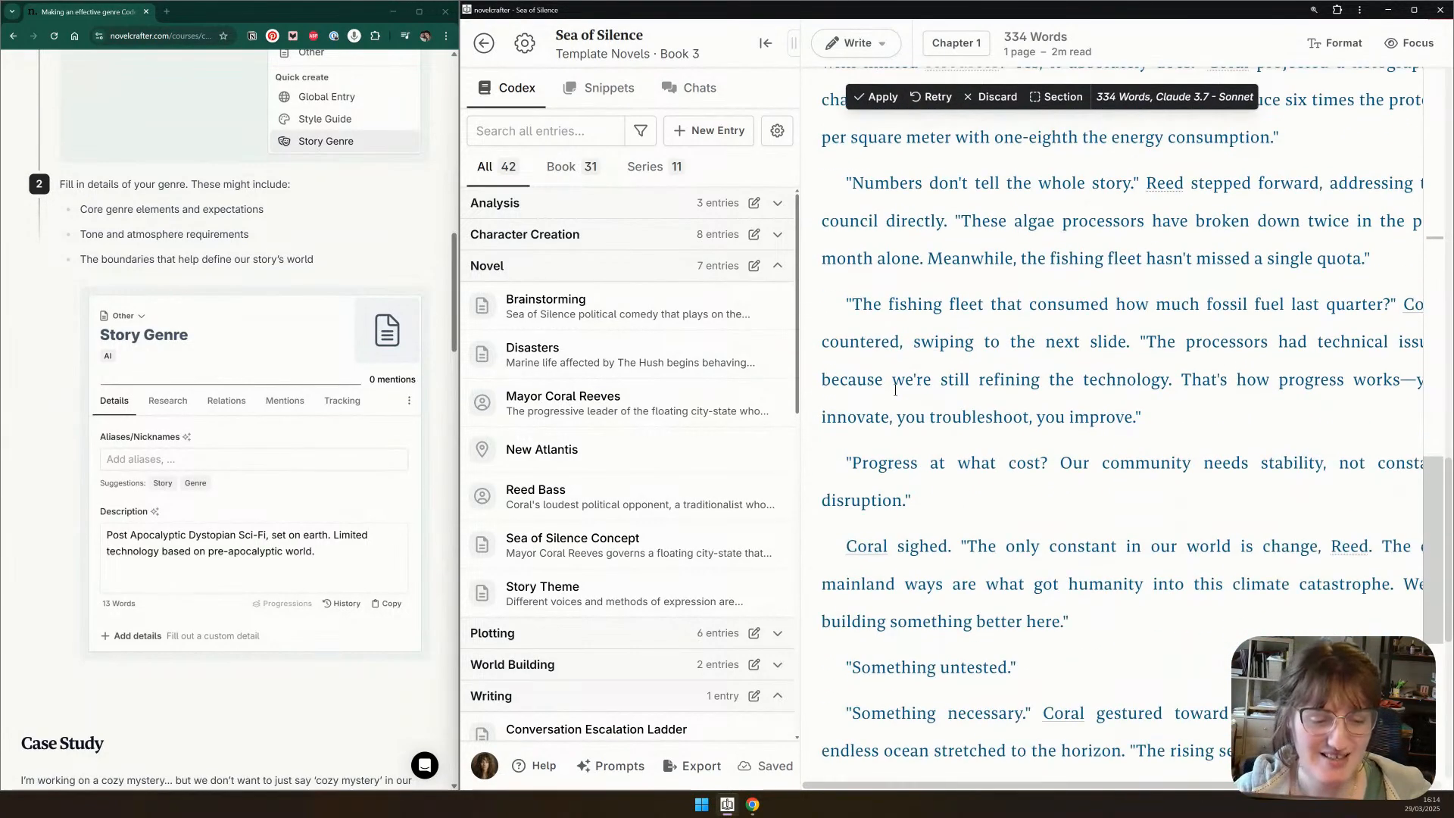
pyautogui.scroll(-2, 867, 388)
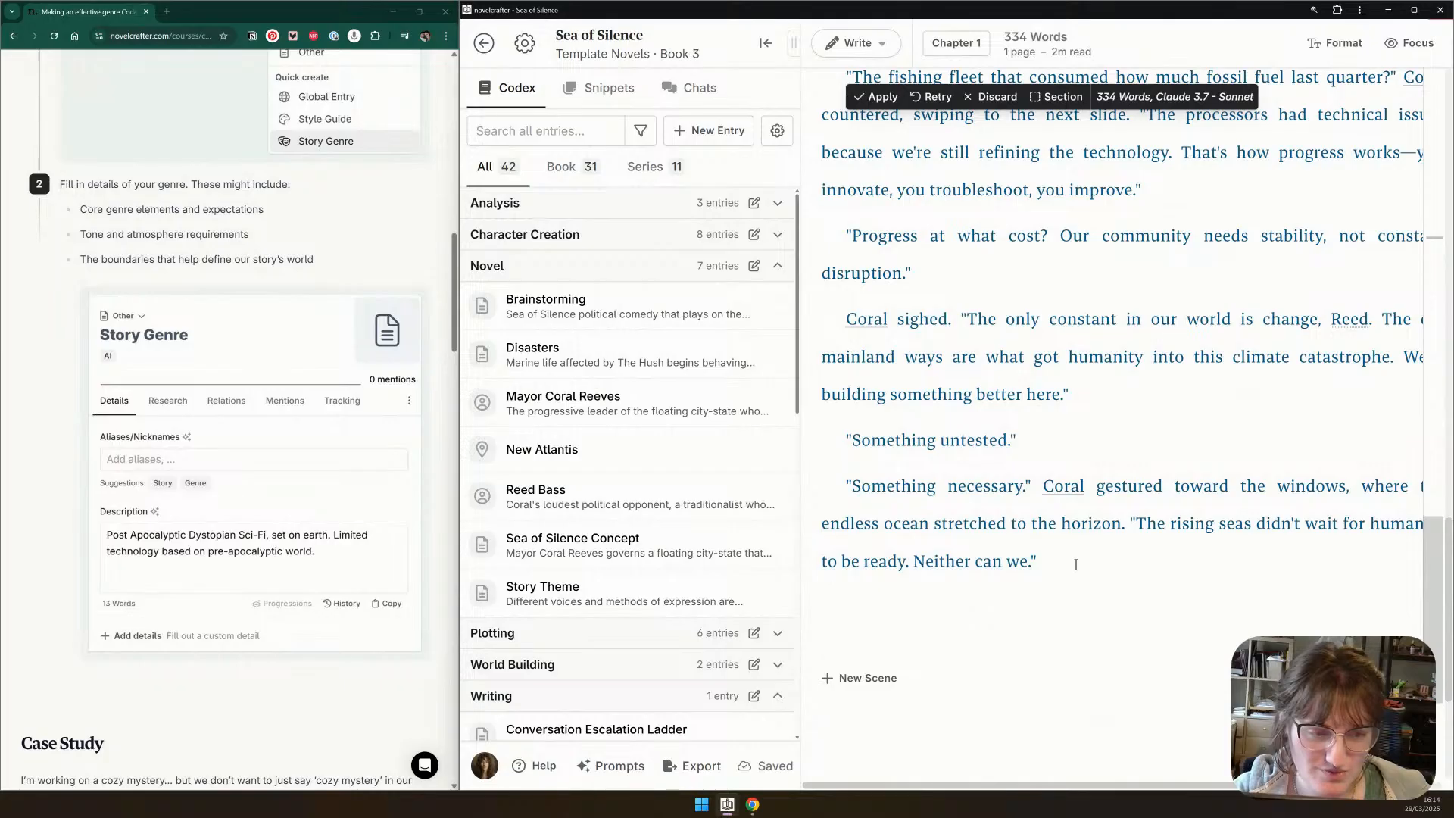
pyautogui.click(870, 97)
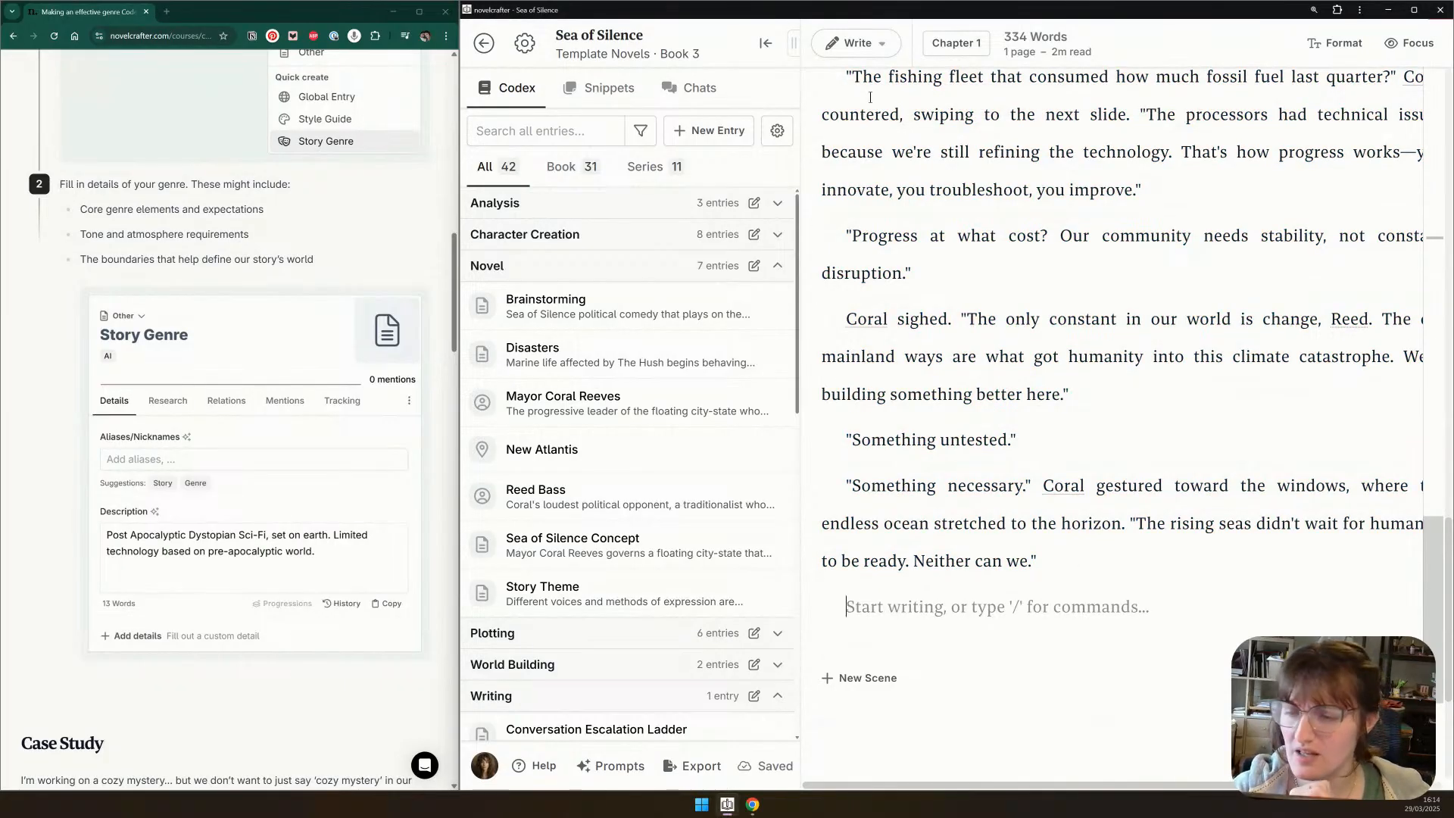
# Read the lesson's Case Study on the cozy mystery genre entry and continue to the Troubleshooting section
pyautogui.scroll(-6, 32, 625)
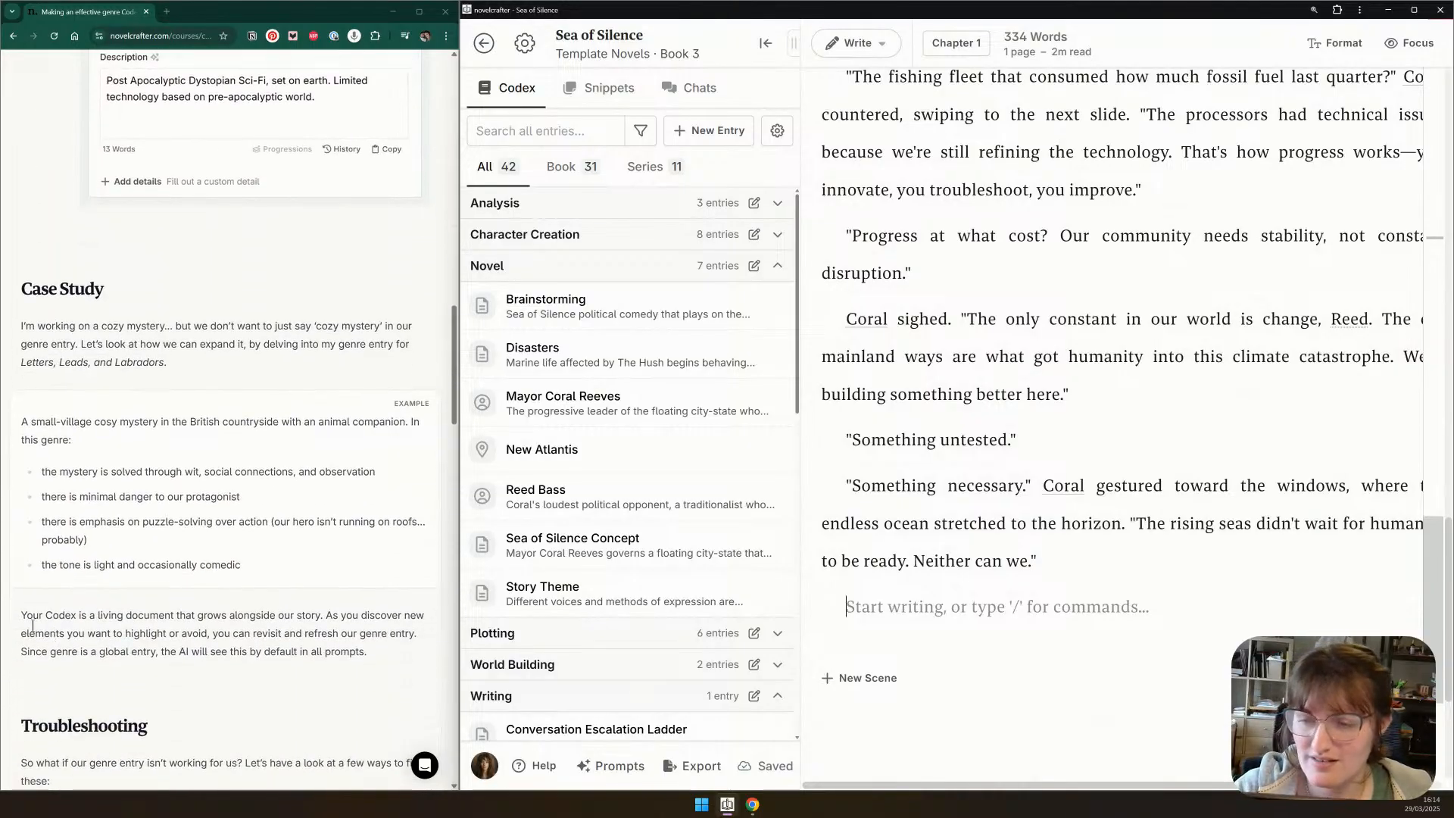
pyautogui.scroll(-1, 23, 623)
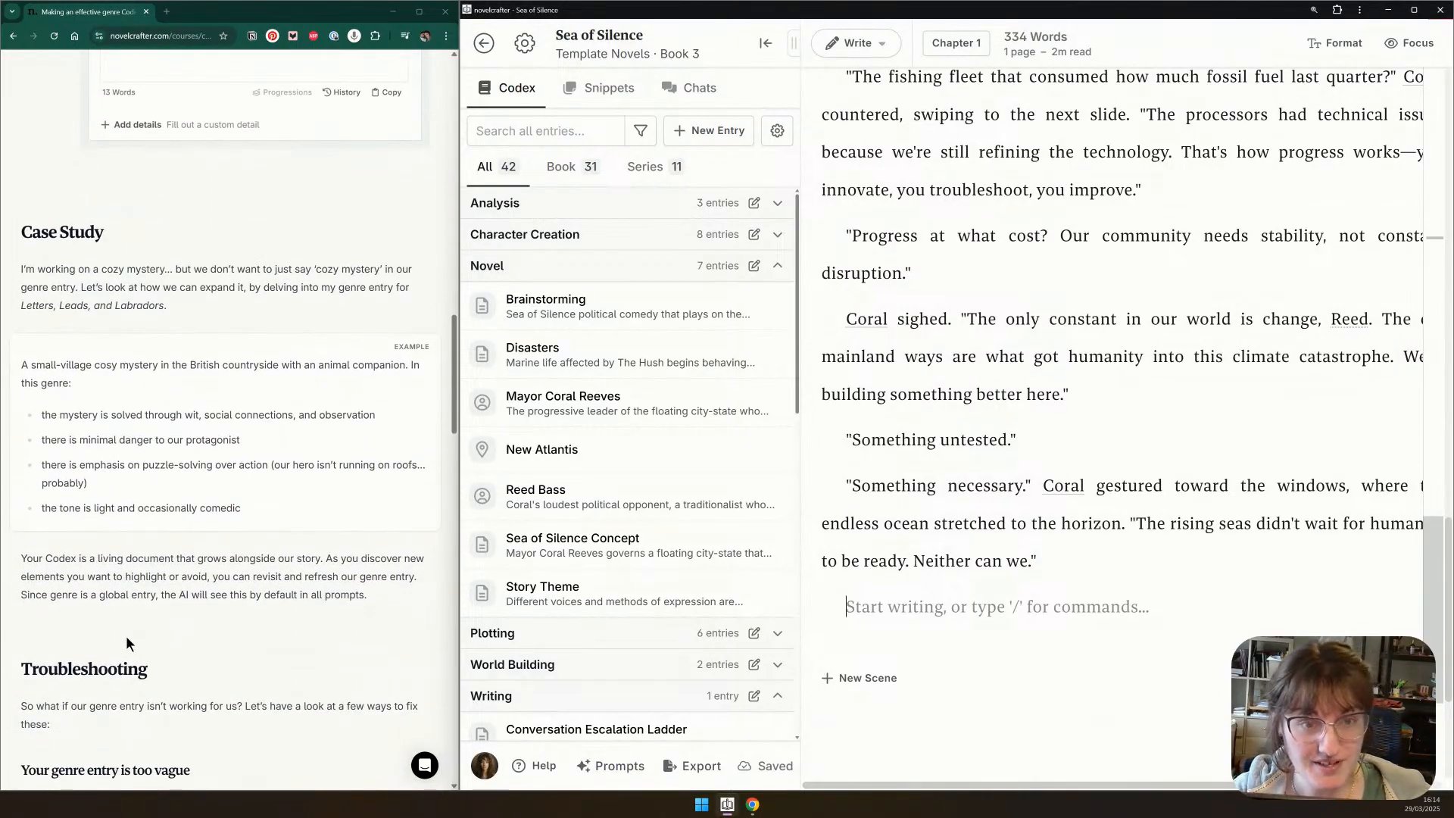
pyautogui.scroll(-2, 125, 635)
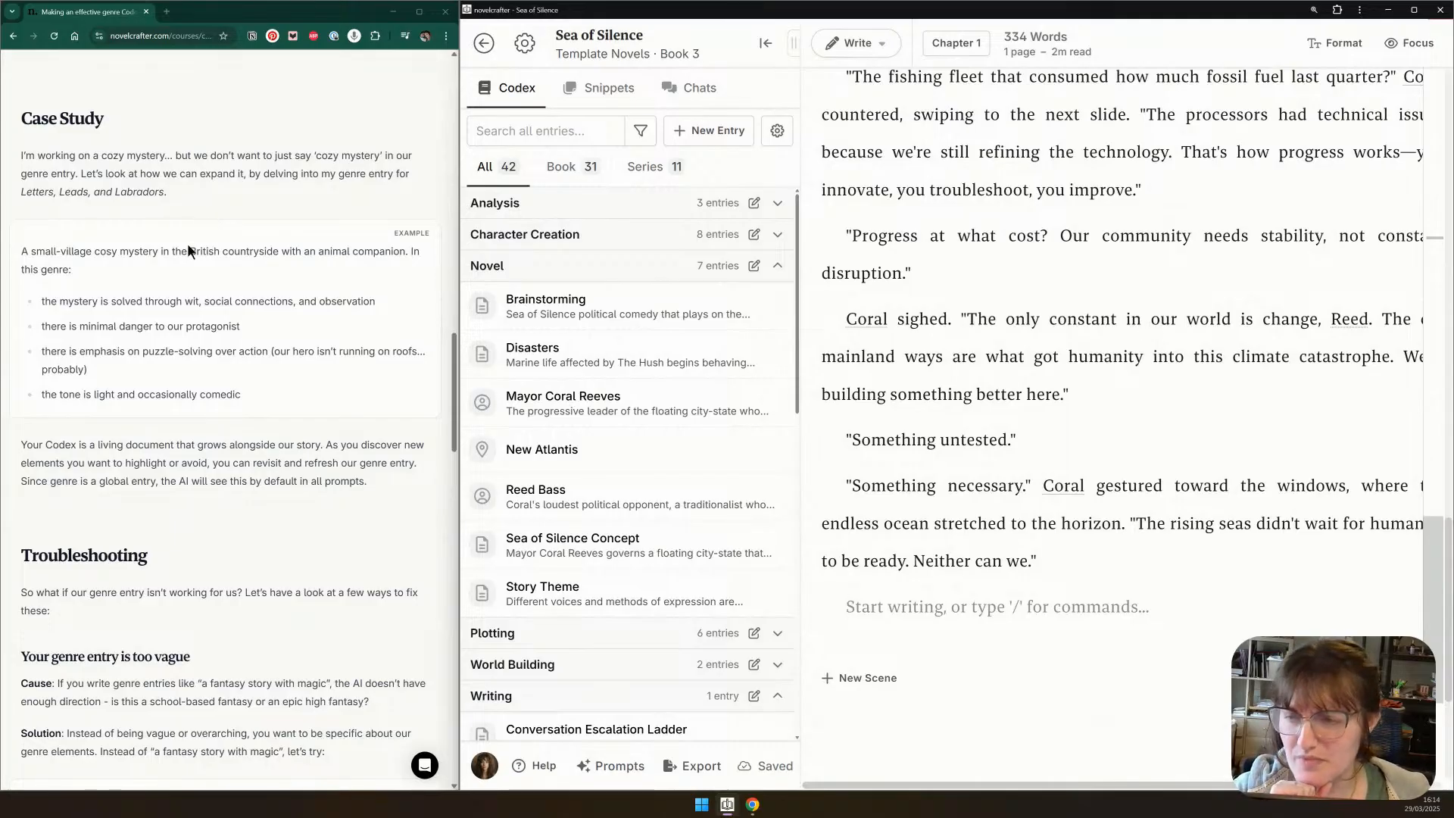
# Read the lesson's Troubleshooting section on vague, avoid-only, trope-mixing and overly restrictive genre entries
pyautogui.scroll(-1, 261, 388)
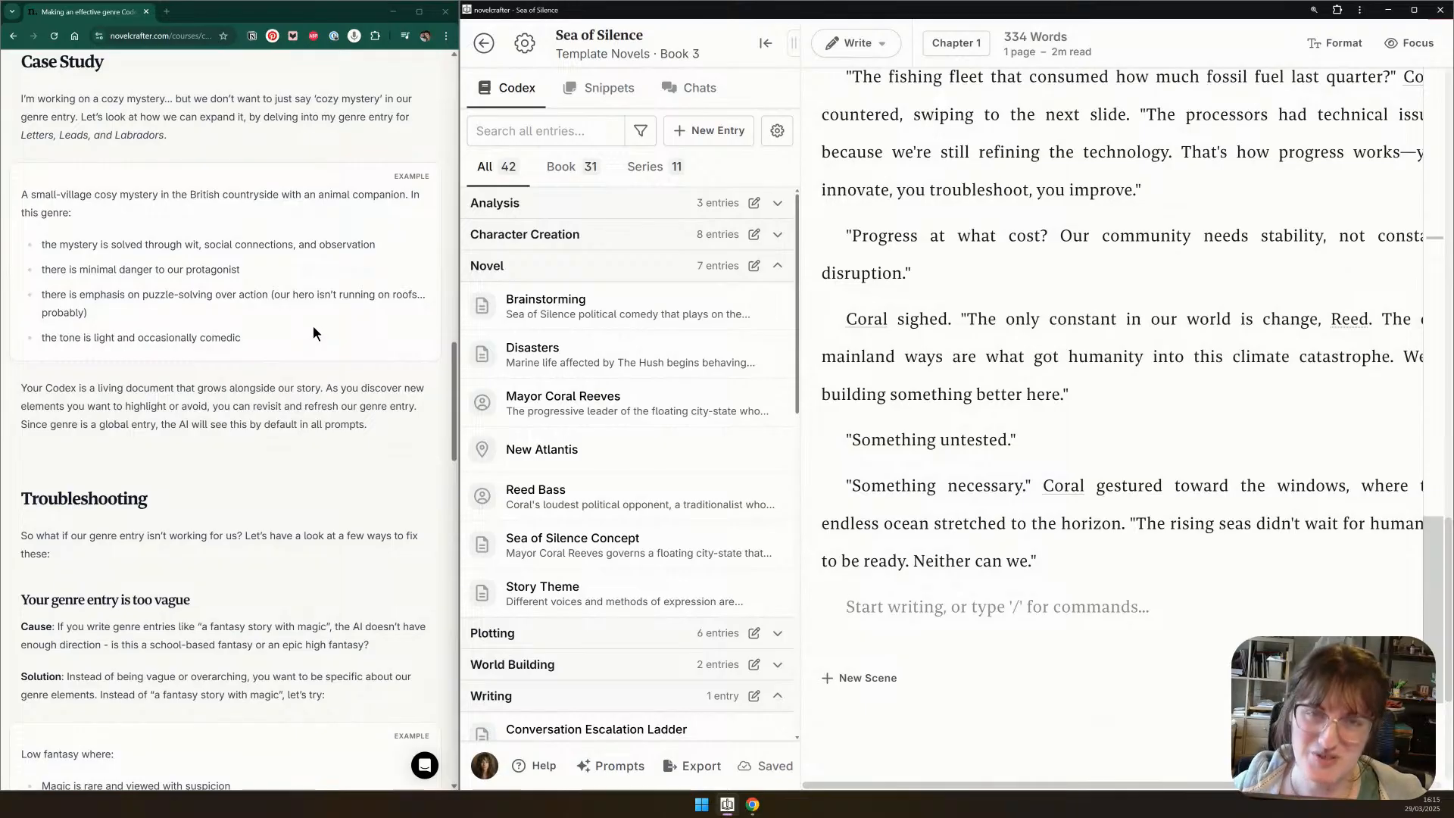
pyautogui.scroll(-6, 250, 215)
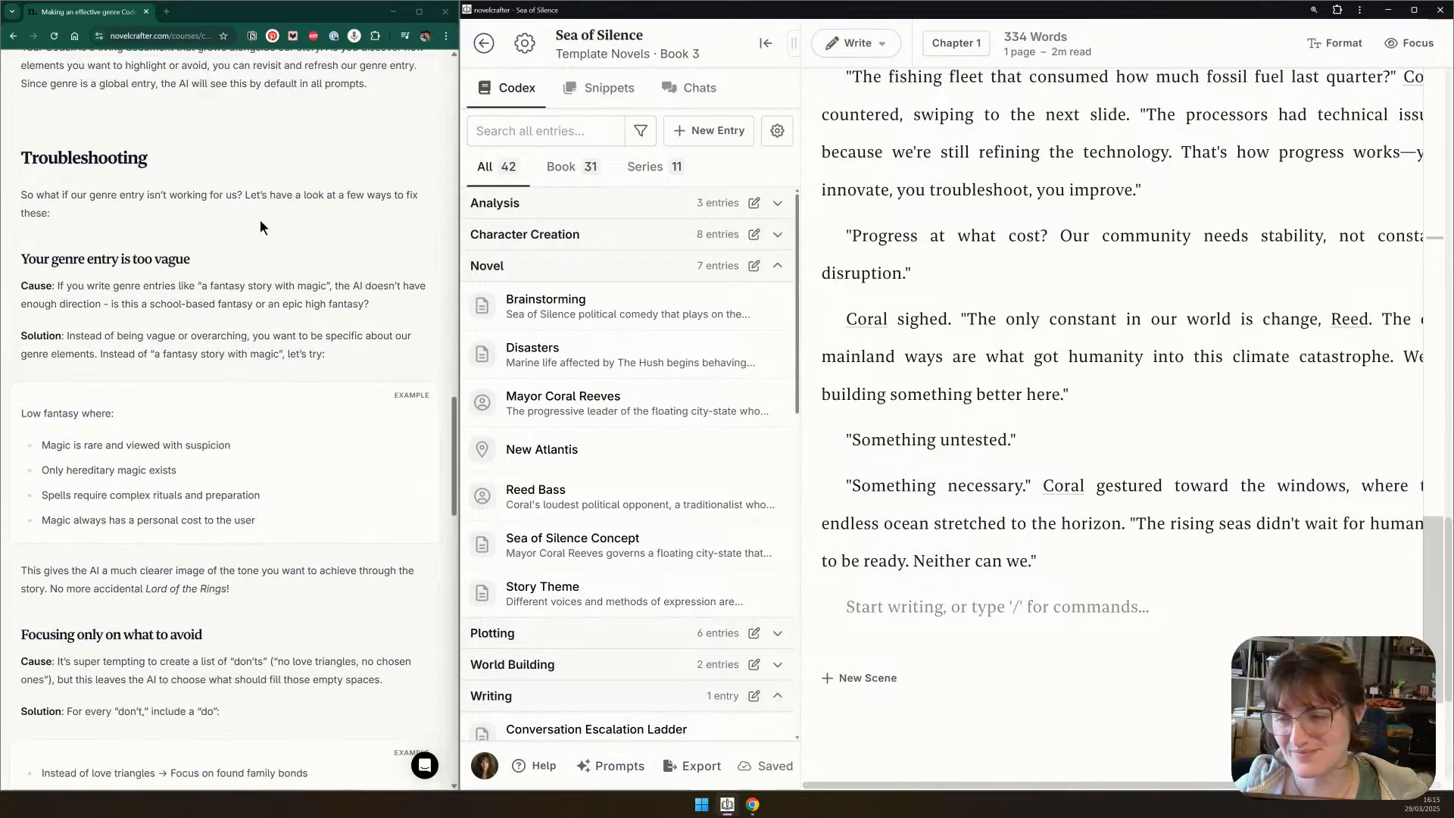
pyautogui.scroll(1, 263, 227)
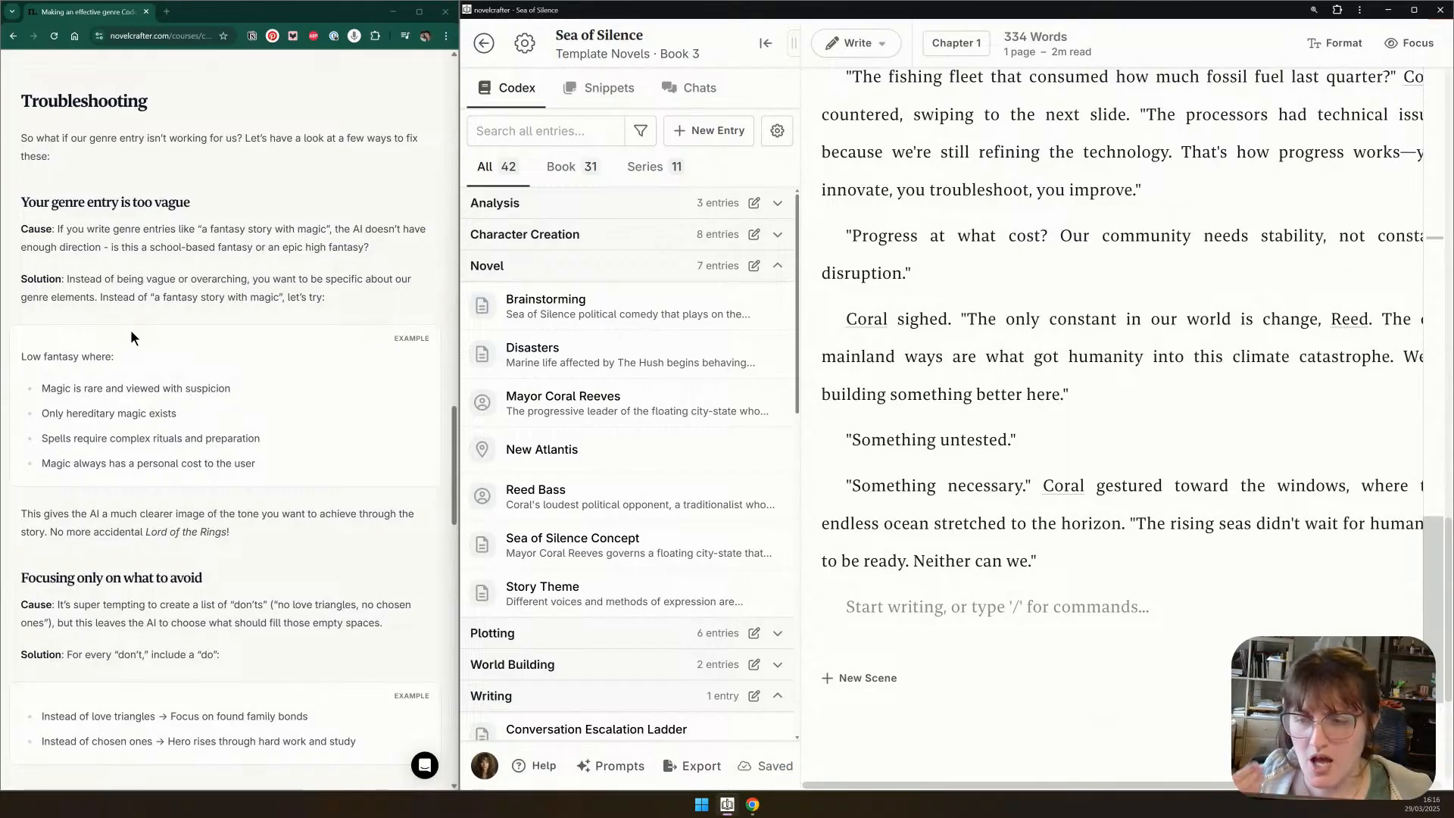
pyautogui.scroll(-2, 132, 337)
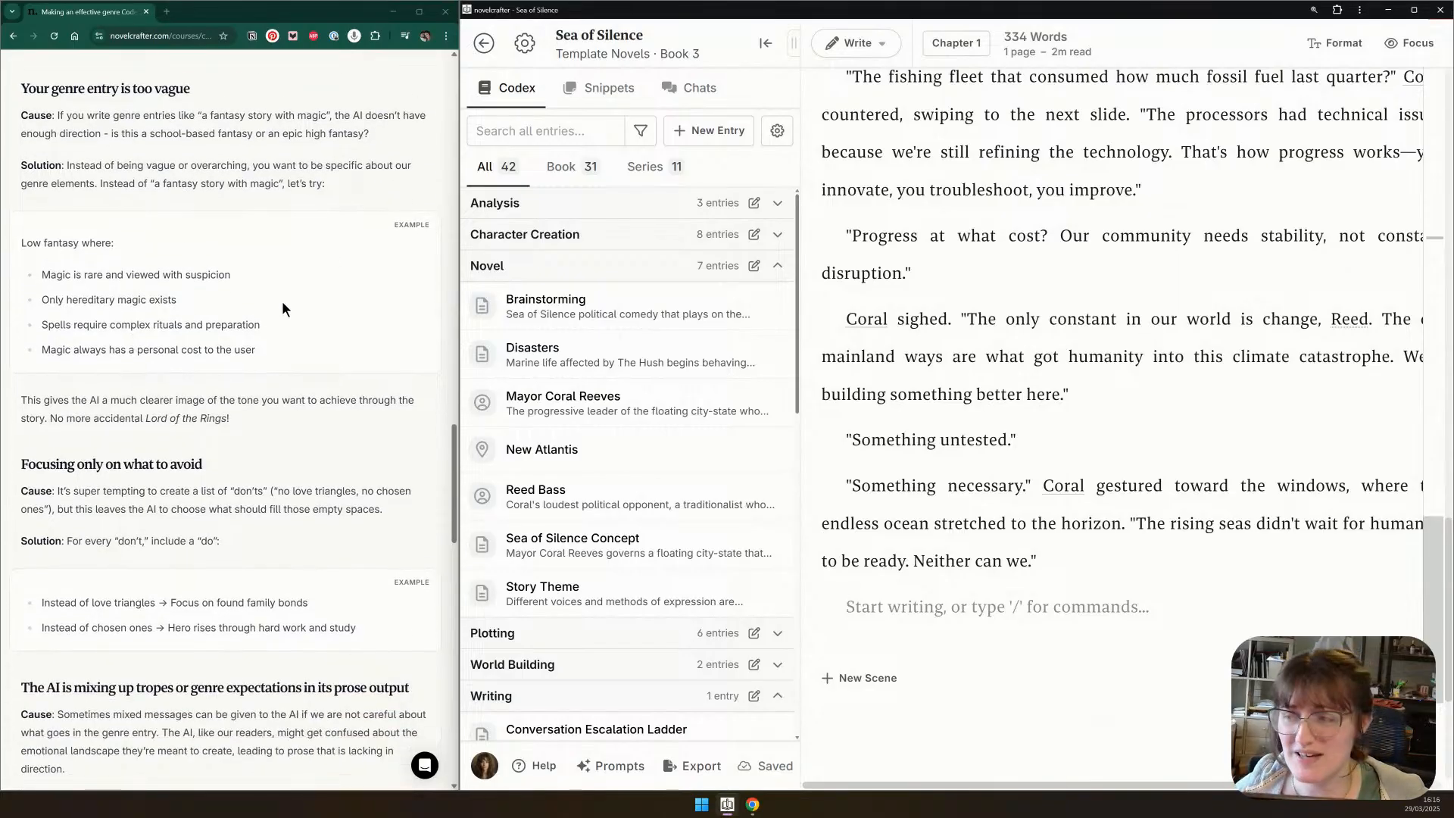
pyautogui.scroll(-3, 282, 301)
pyautogui.scroll(-10, 280, 301)
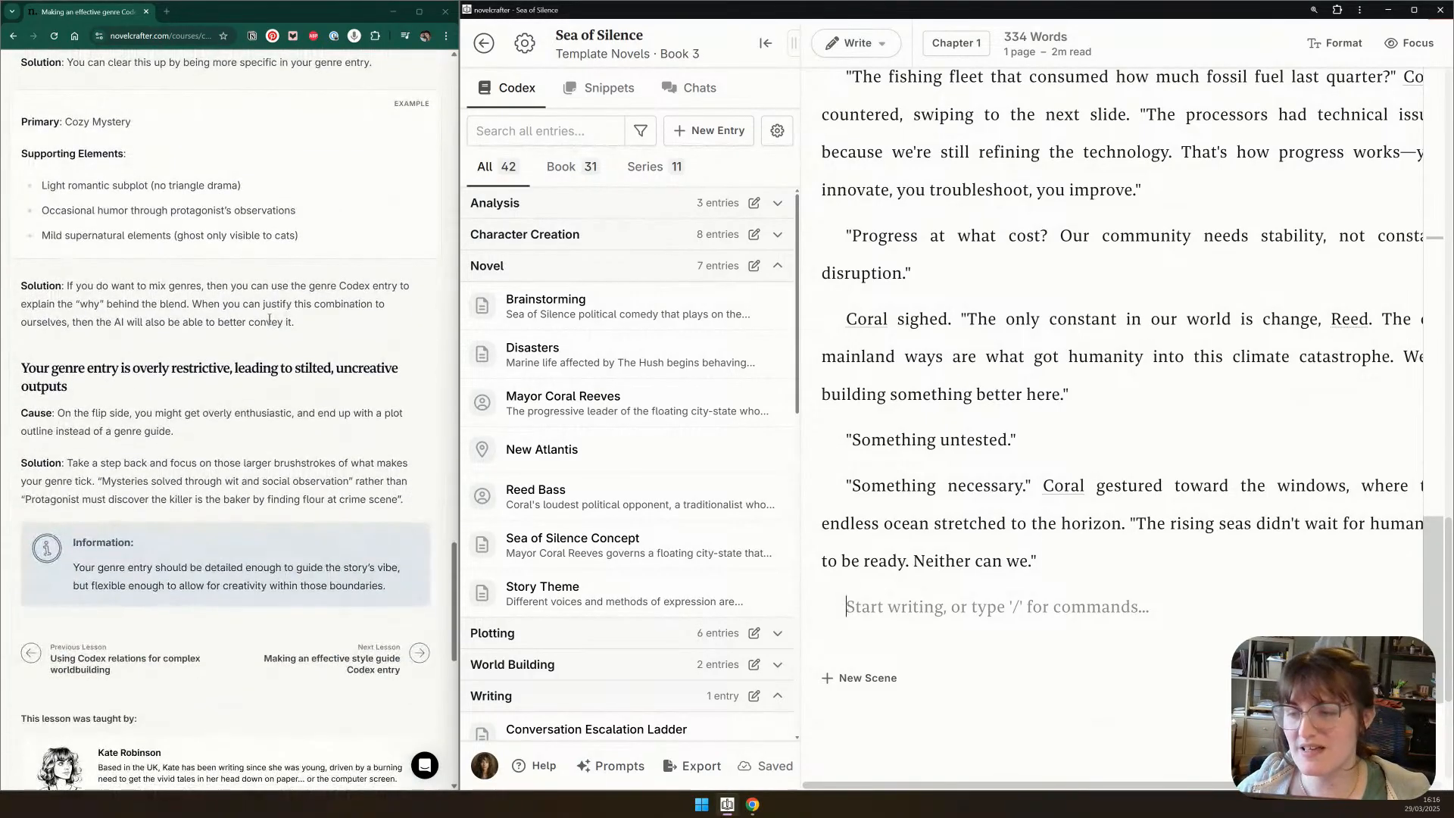
pyautogui.scroll(-1, 280, 382)
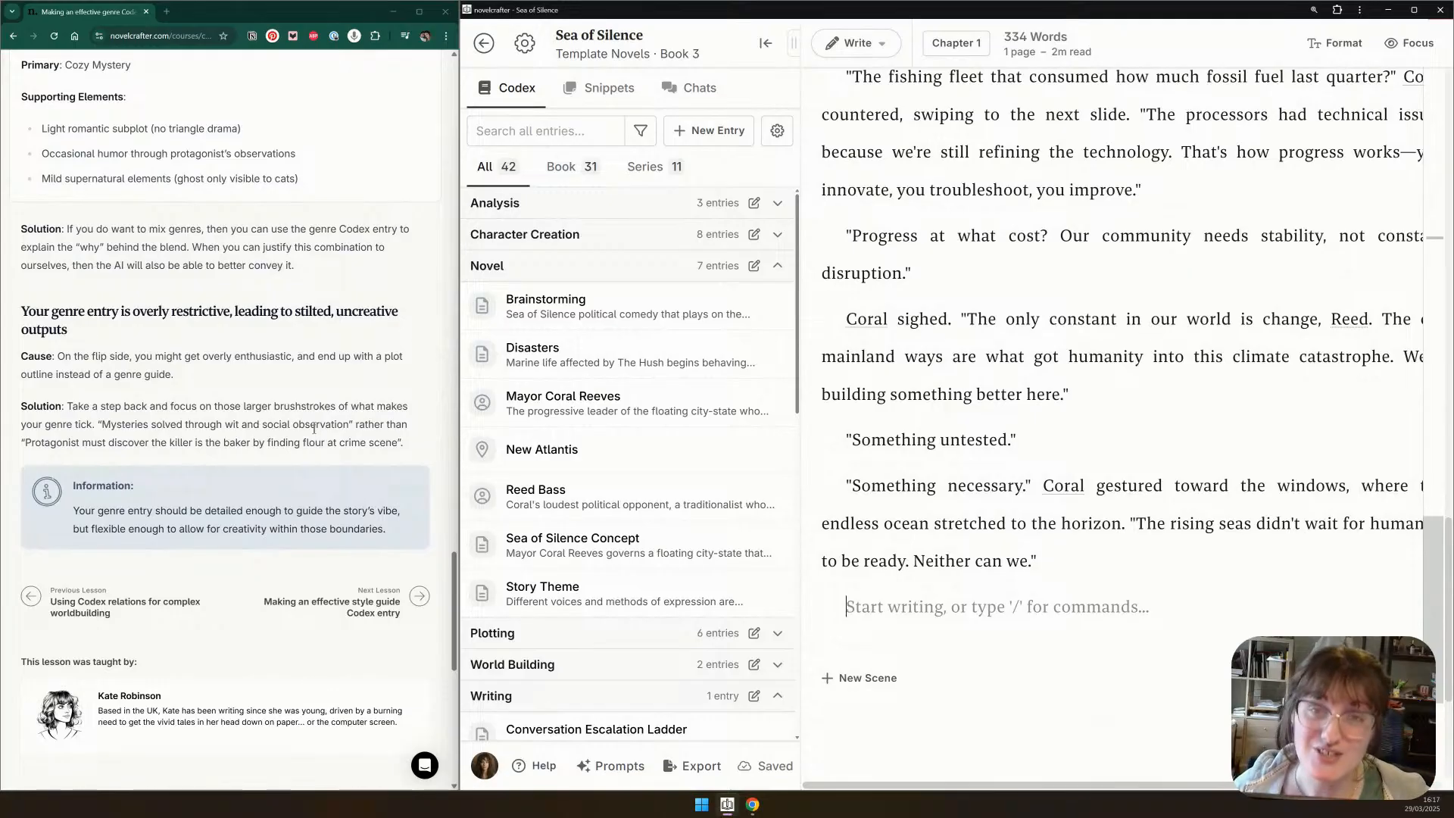
pyautogui.scroll(3, 314, 428)
pyautogui.scroll(5, 314, 428)
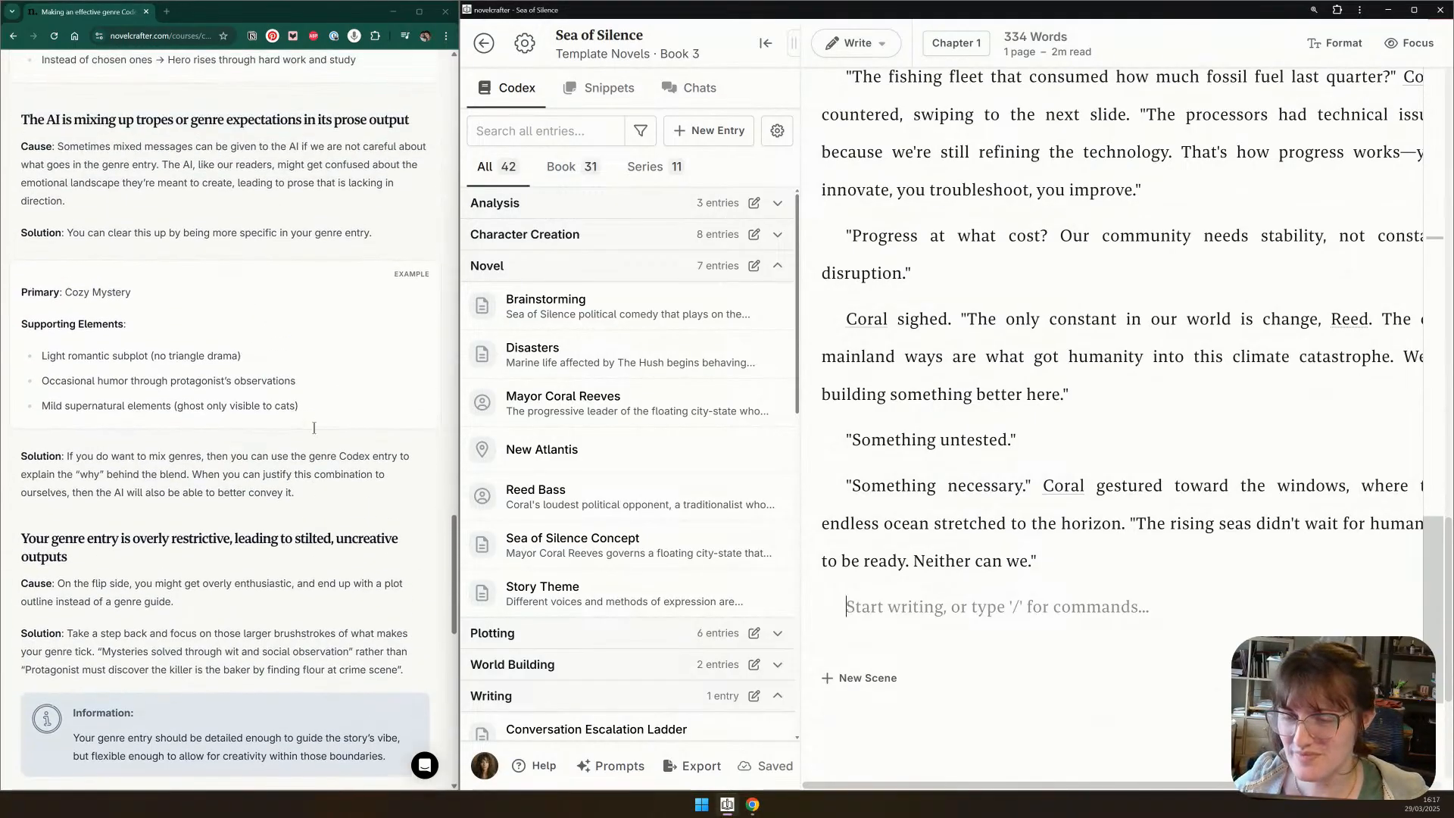
pyautogui.scroll(2, 312, 431)
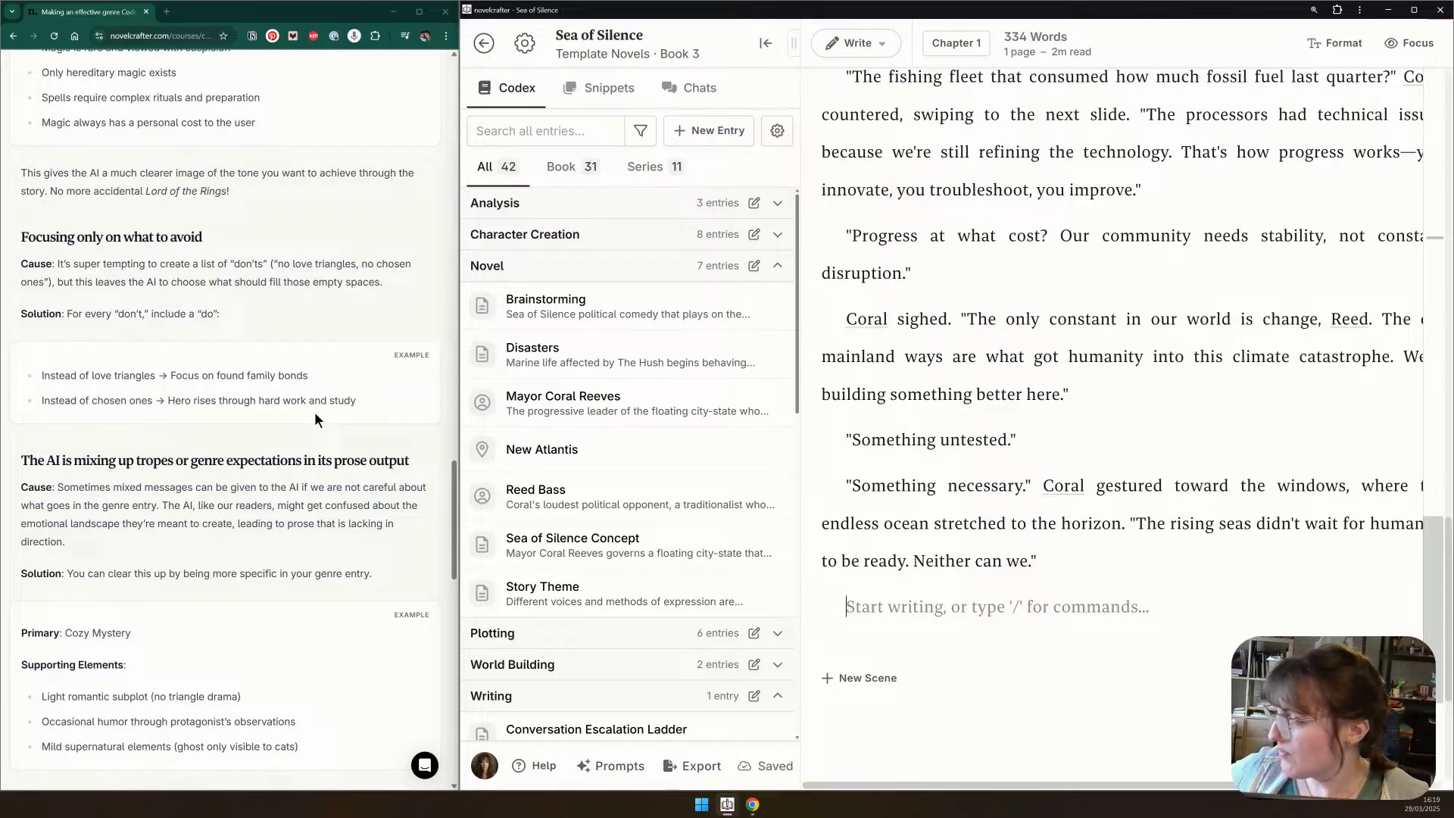
# Open the next lesson, "Making an effective style guide Codex entry", and read when and how to create a style entry
pyautogui.scroll(-15, 317, 404)
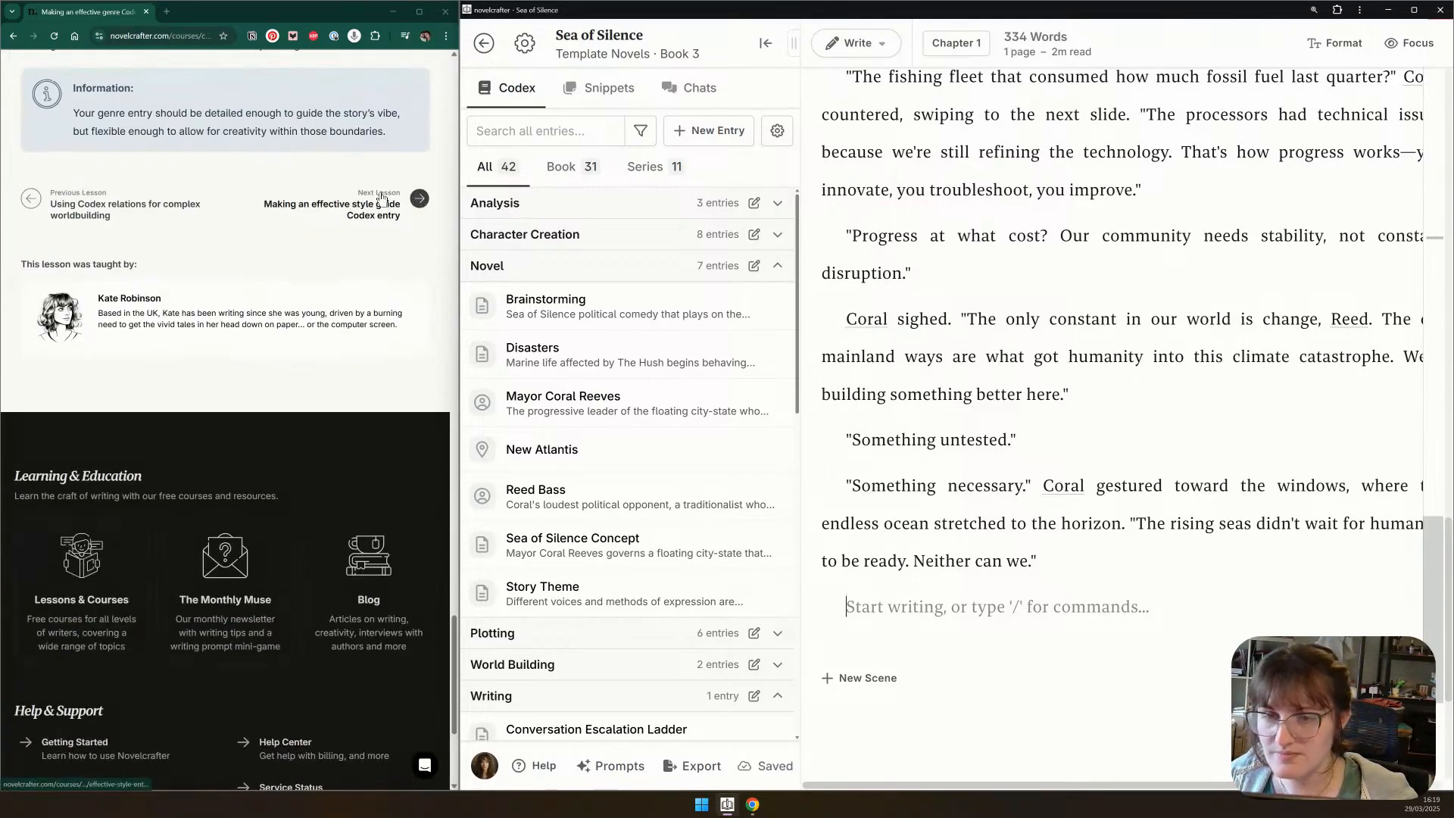
pyautogui.click(383, 199)
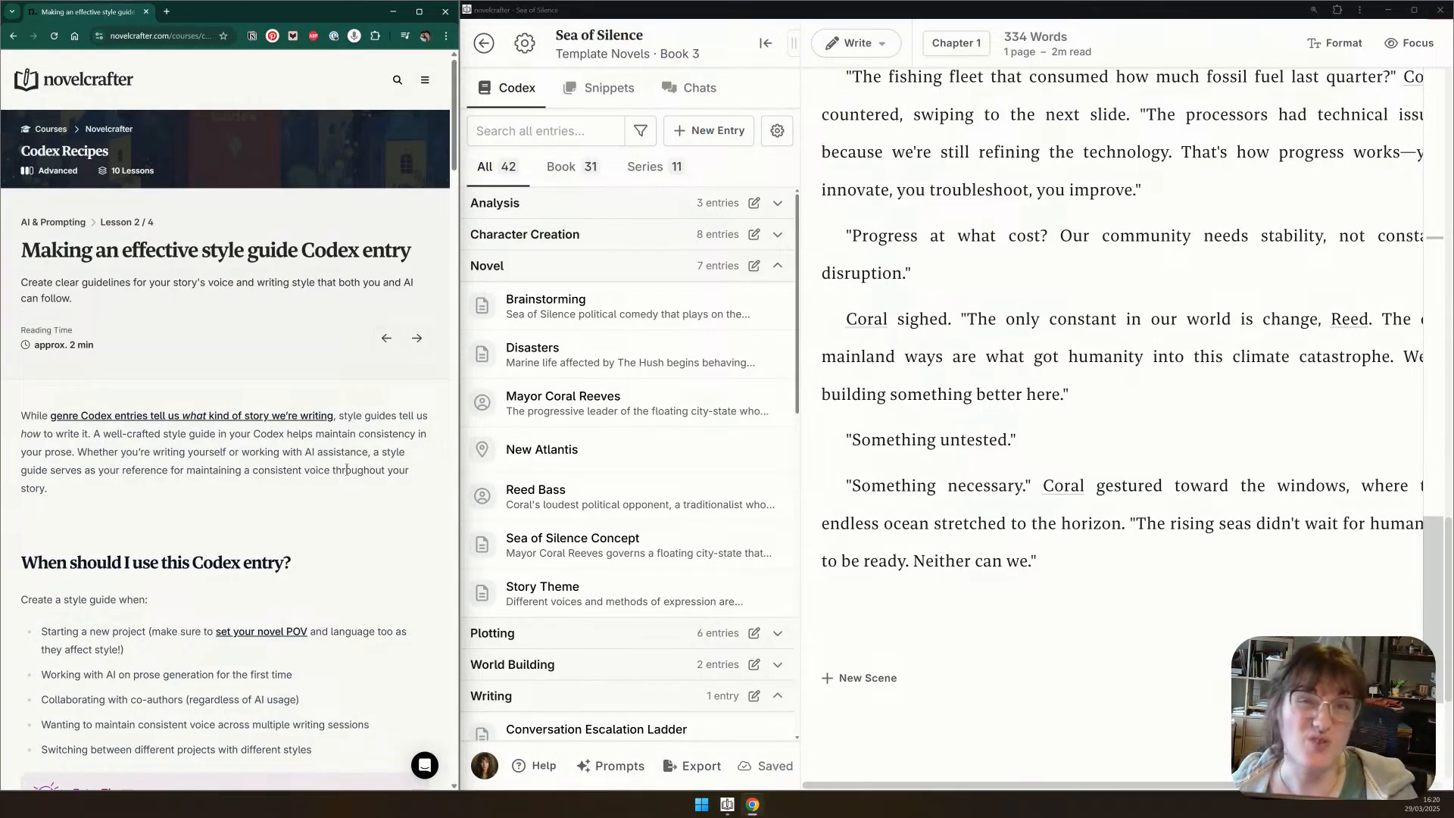
pyautogui.scroll(-5, 317, 475)
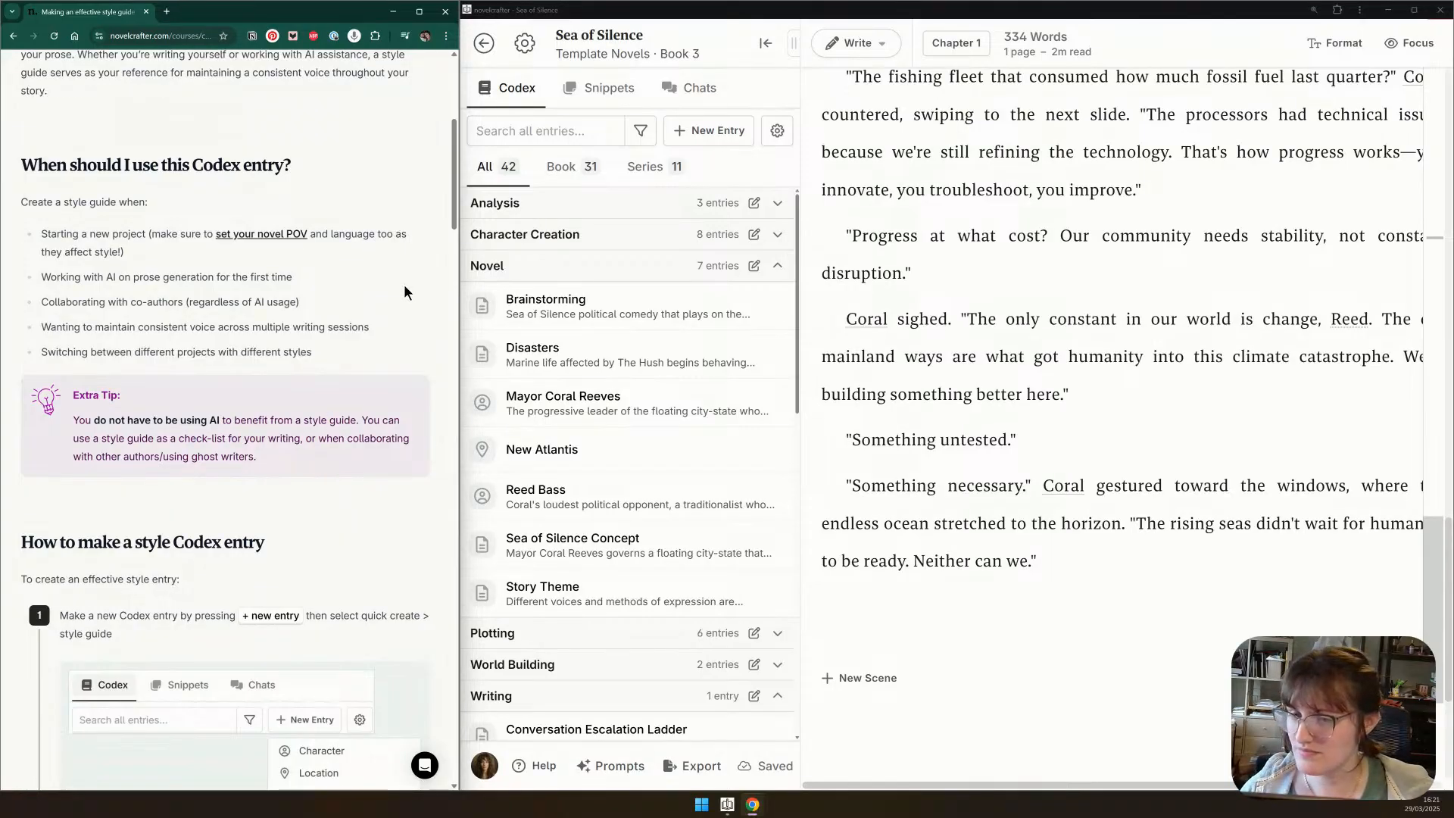
pyautogui.scroll(-2, 348, 256)
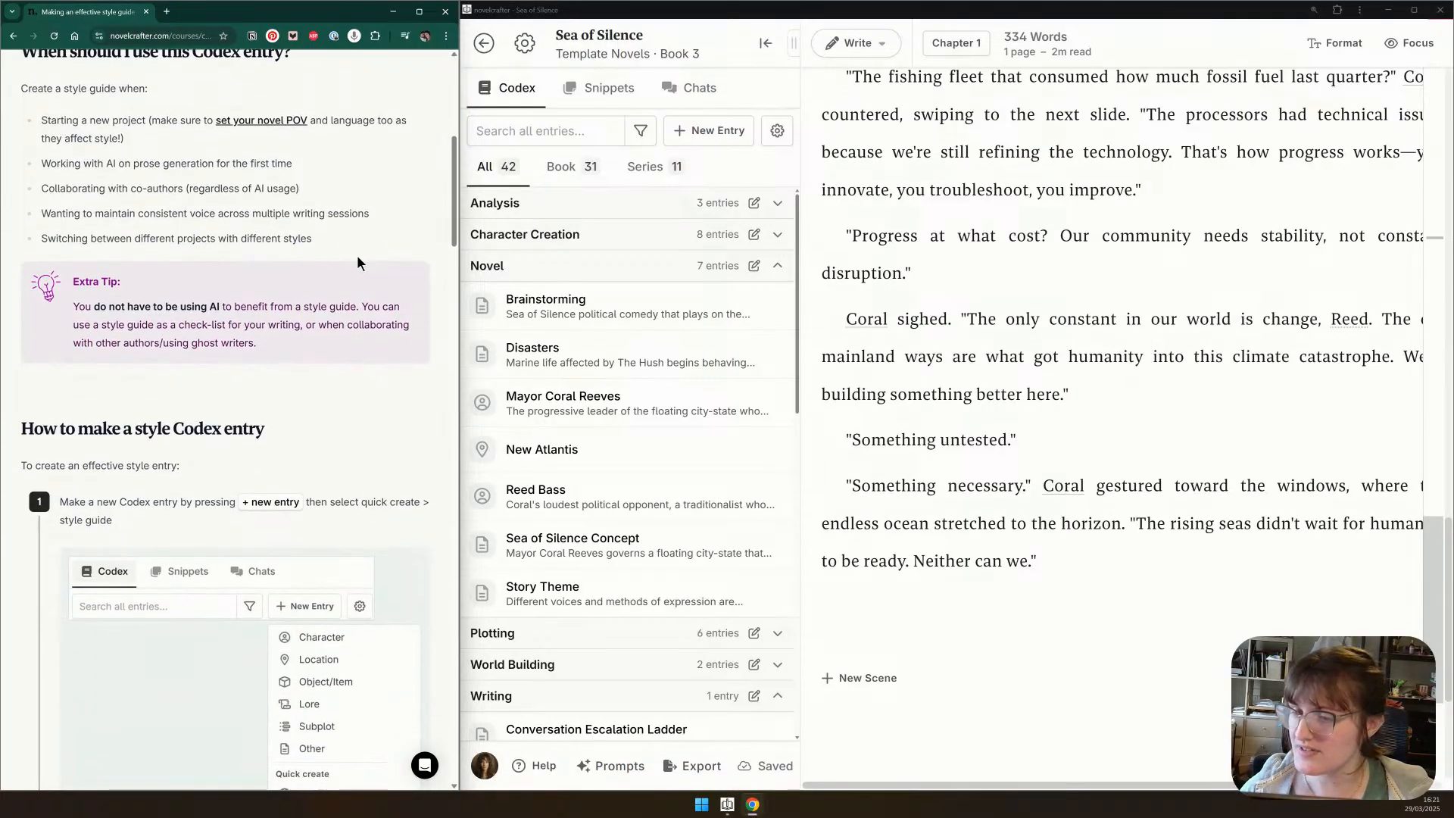
pyautogui.scroll(-2, 393, 227)
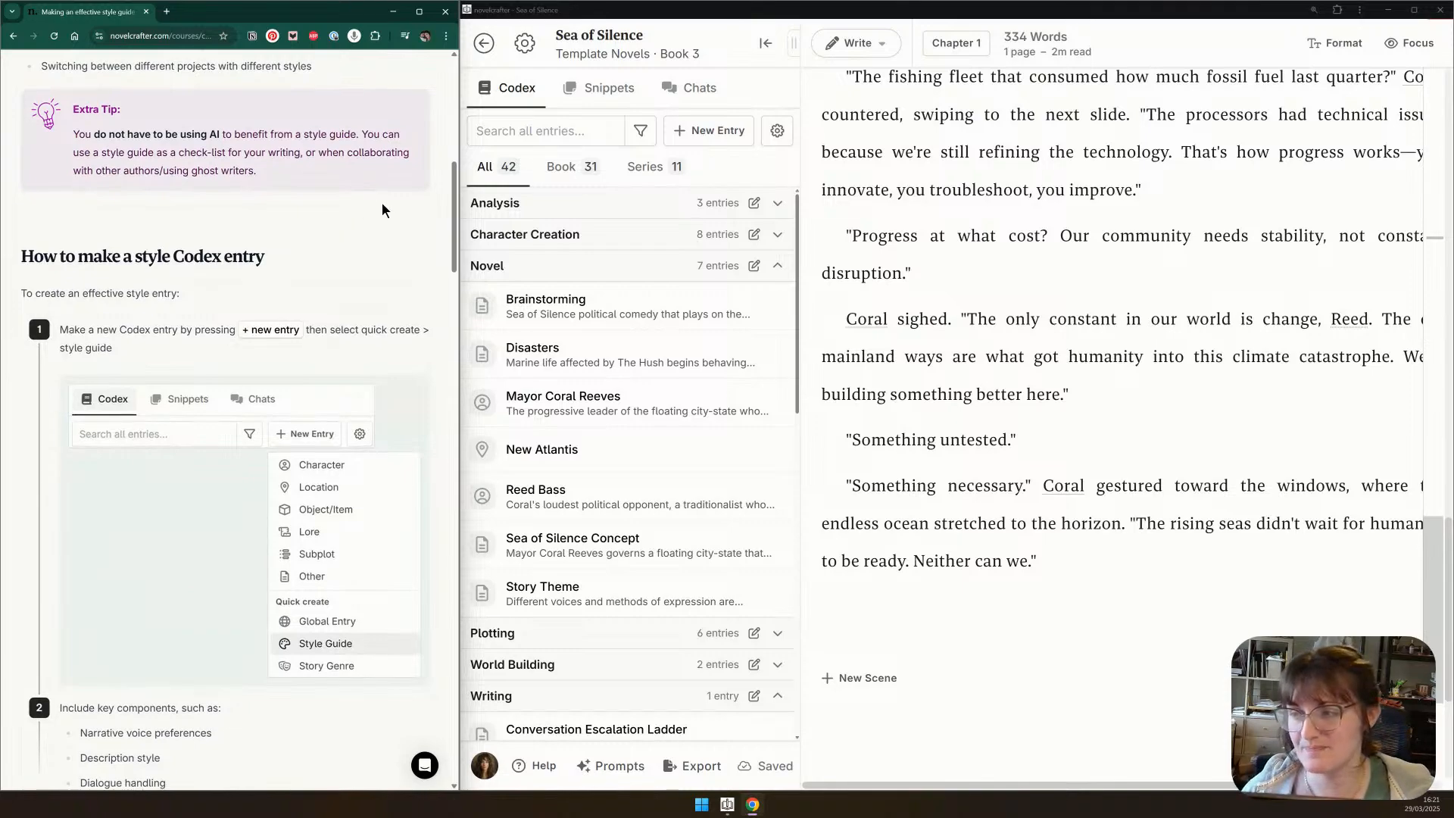
pyautogui.scroll(-2, 381, 202)
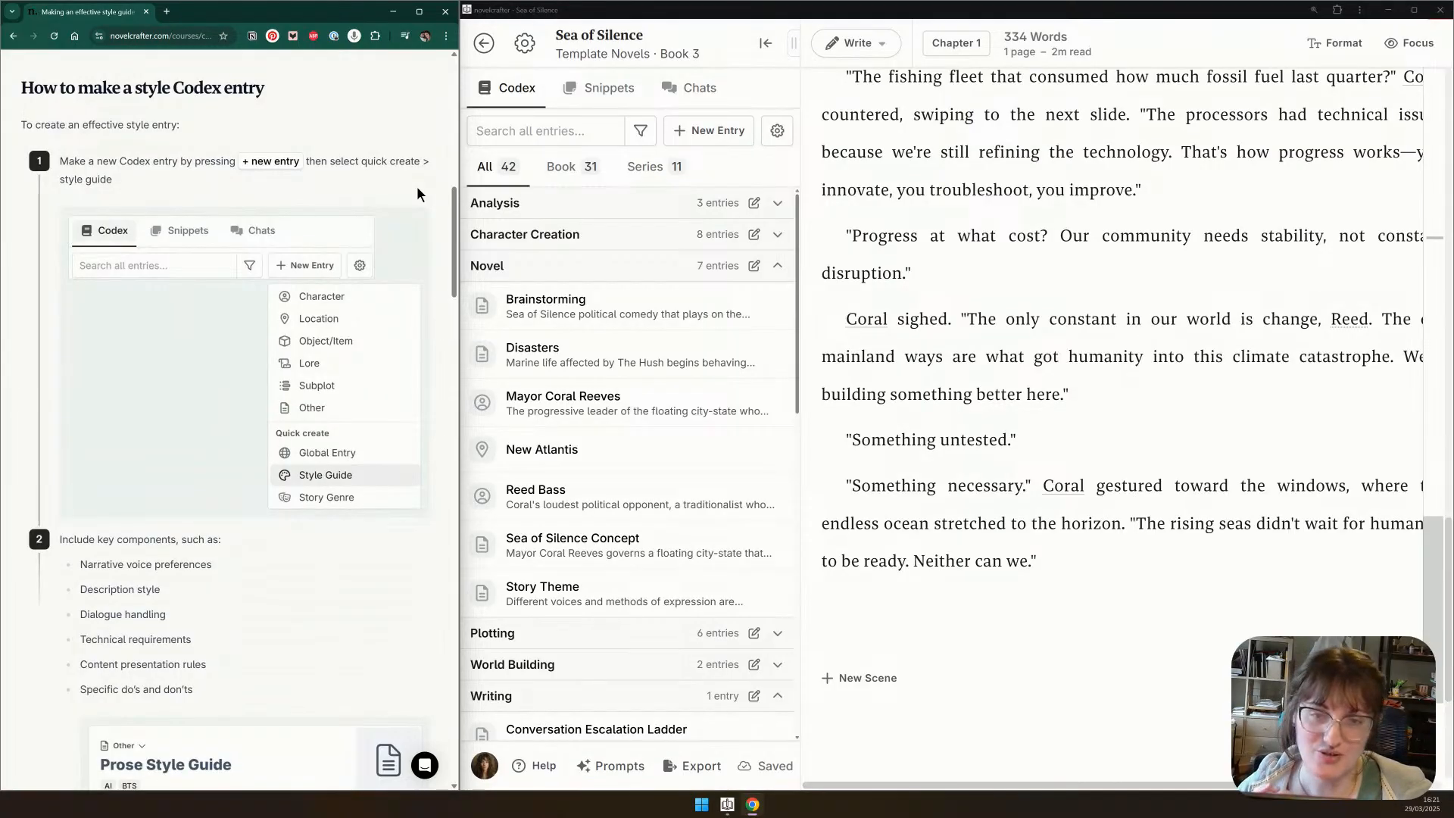
pyautogui.scroll(-1, 417, 185)
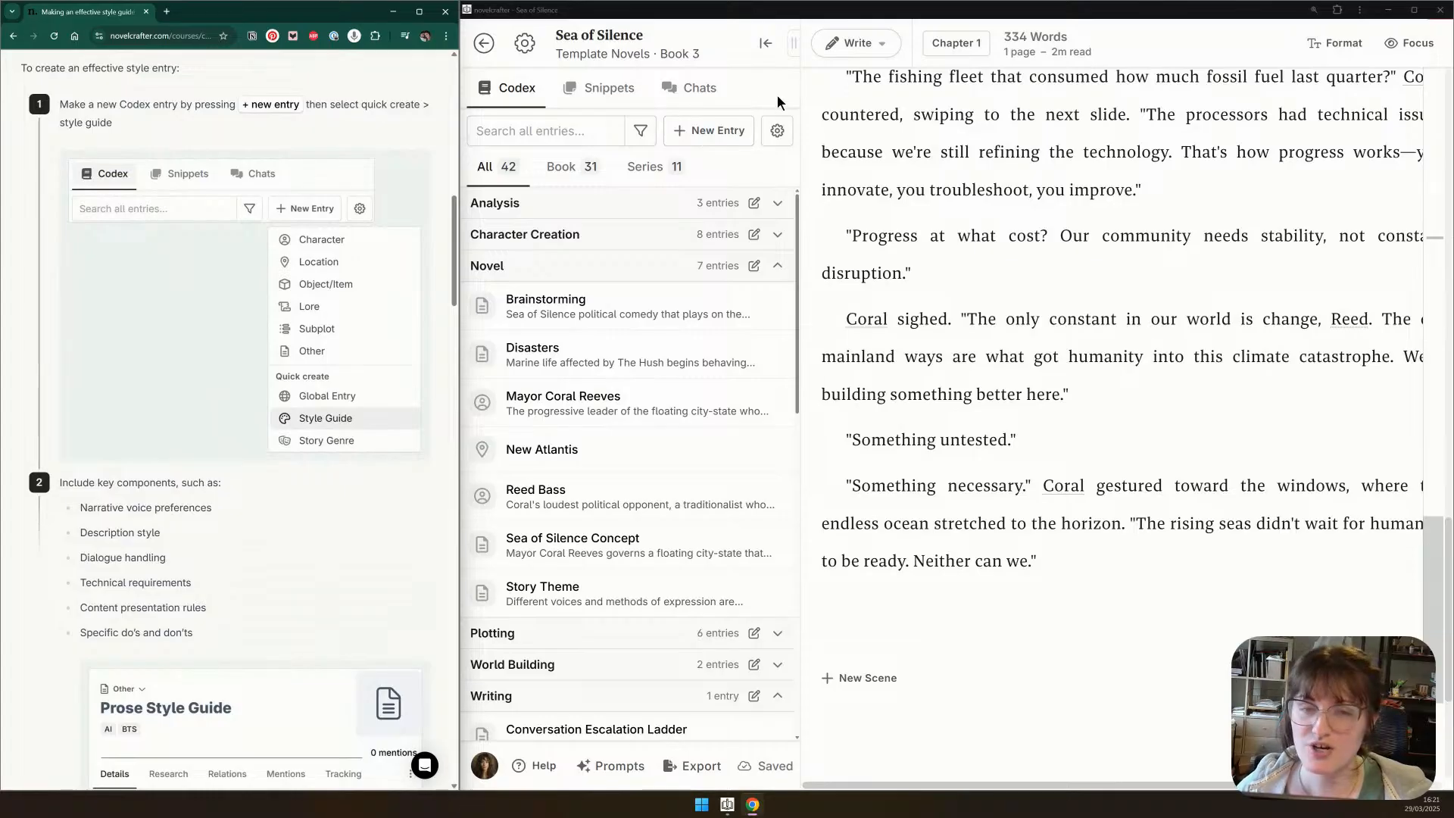
# Quick-create a Style Guide Codex entry, check its AI context tracking setting, and return to its empty Description
pyautogui.click(739, 135)
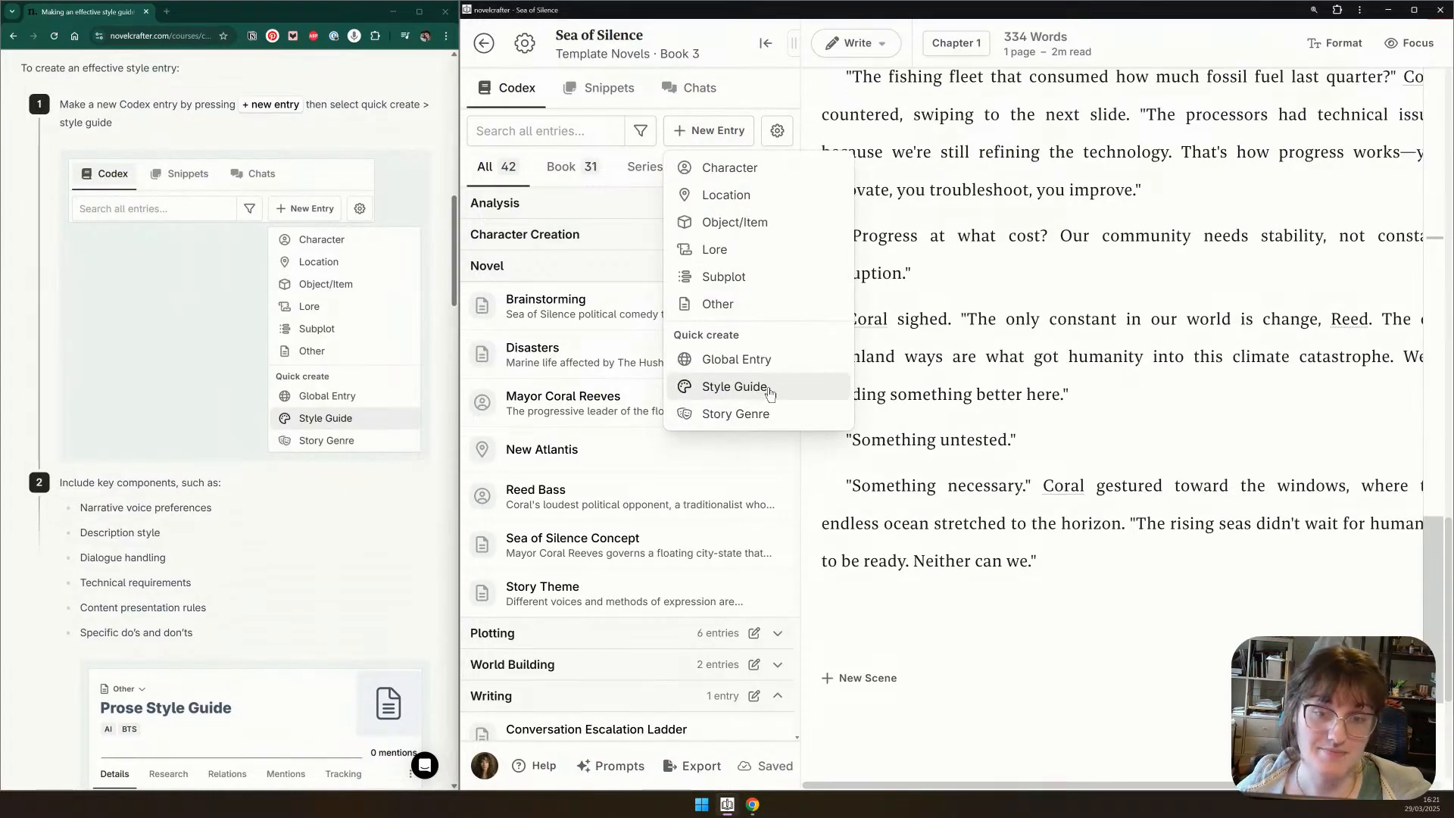
pyautogui.click(769, 389)
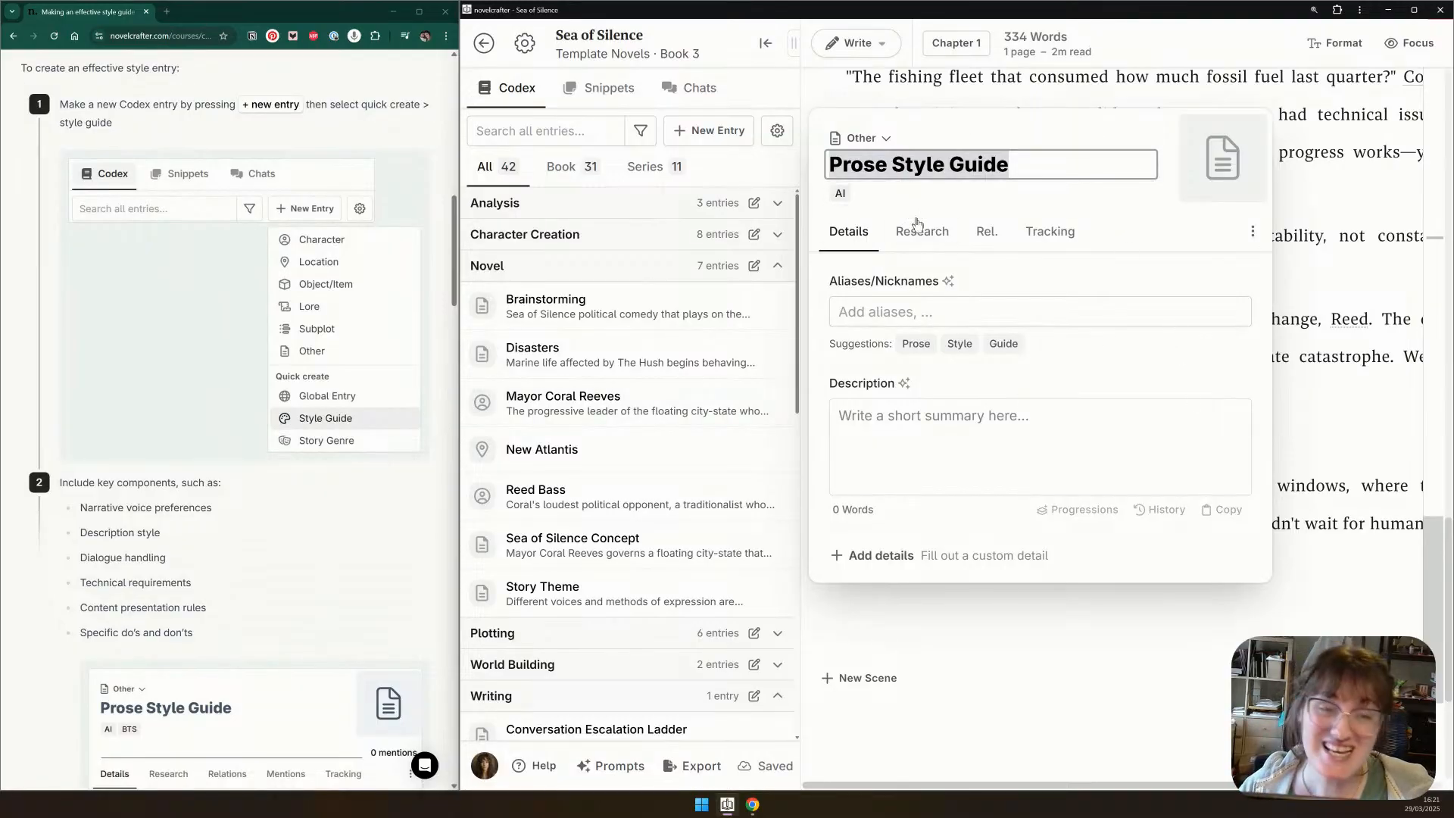
pyautogui.click(1058, 237)
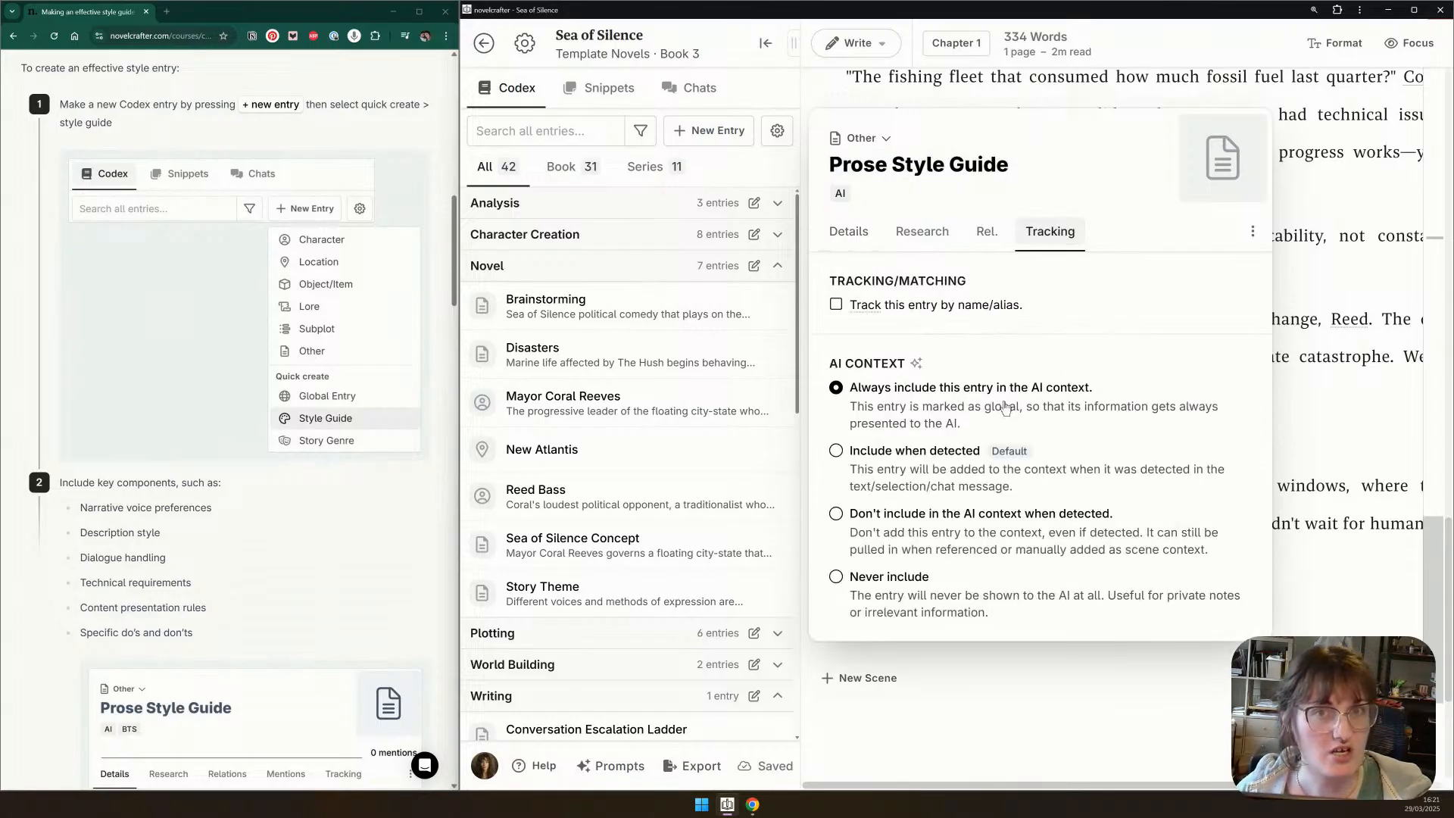
pyautogui.click(833, 240)
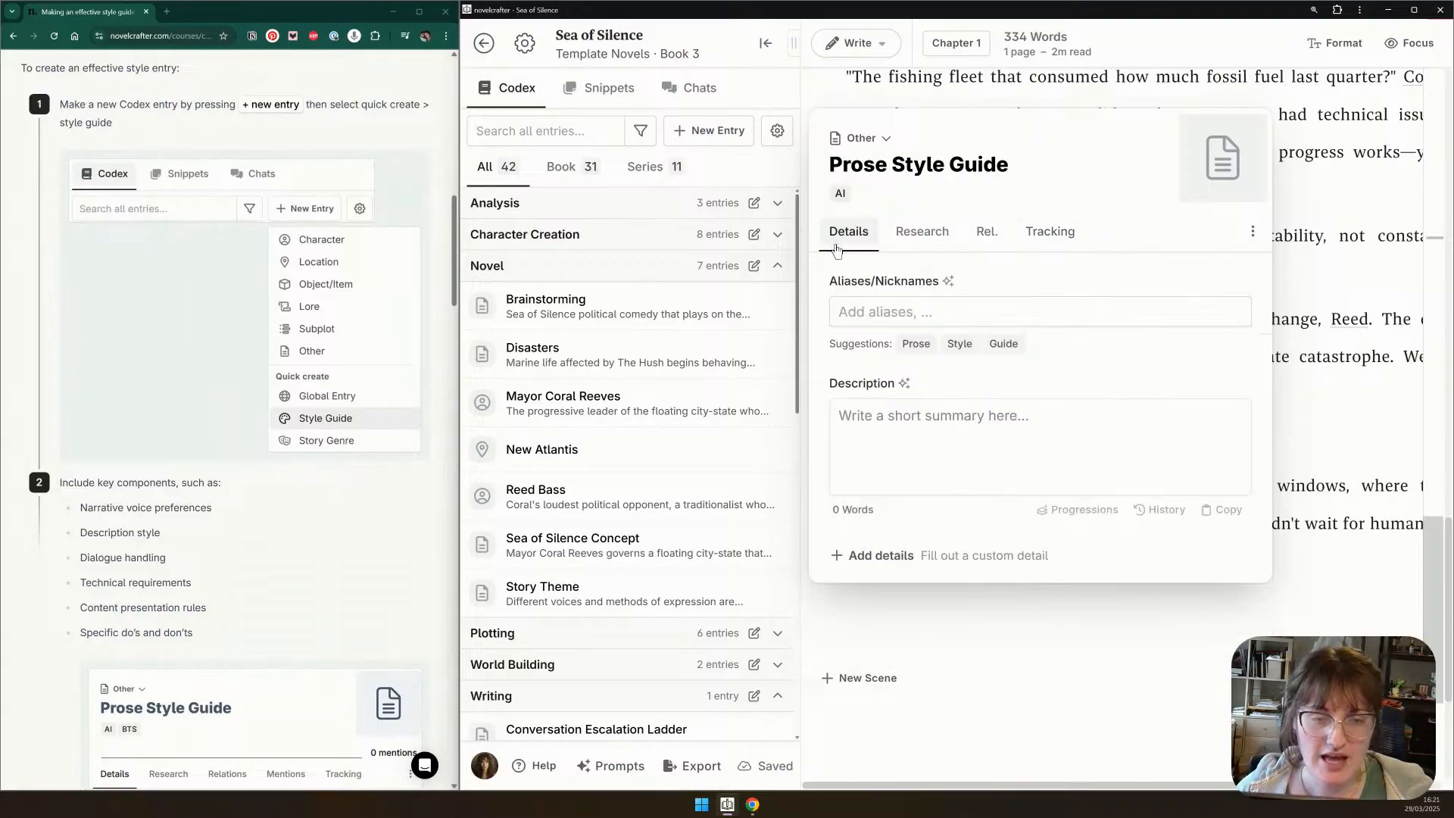
pyautogui.click(907, 447)
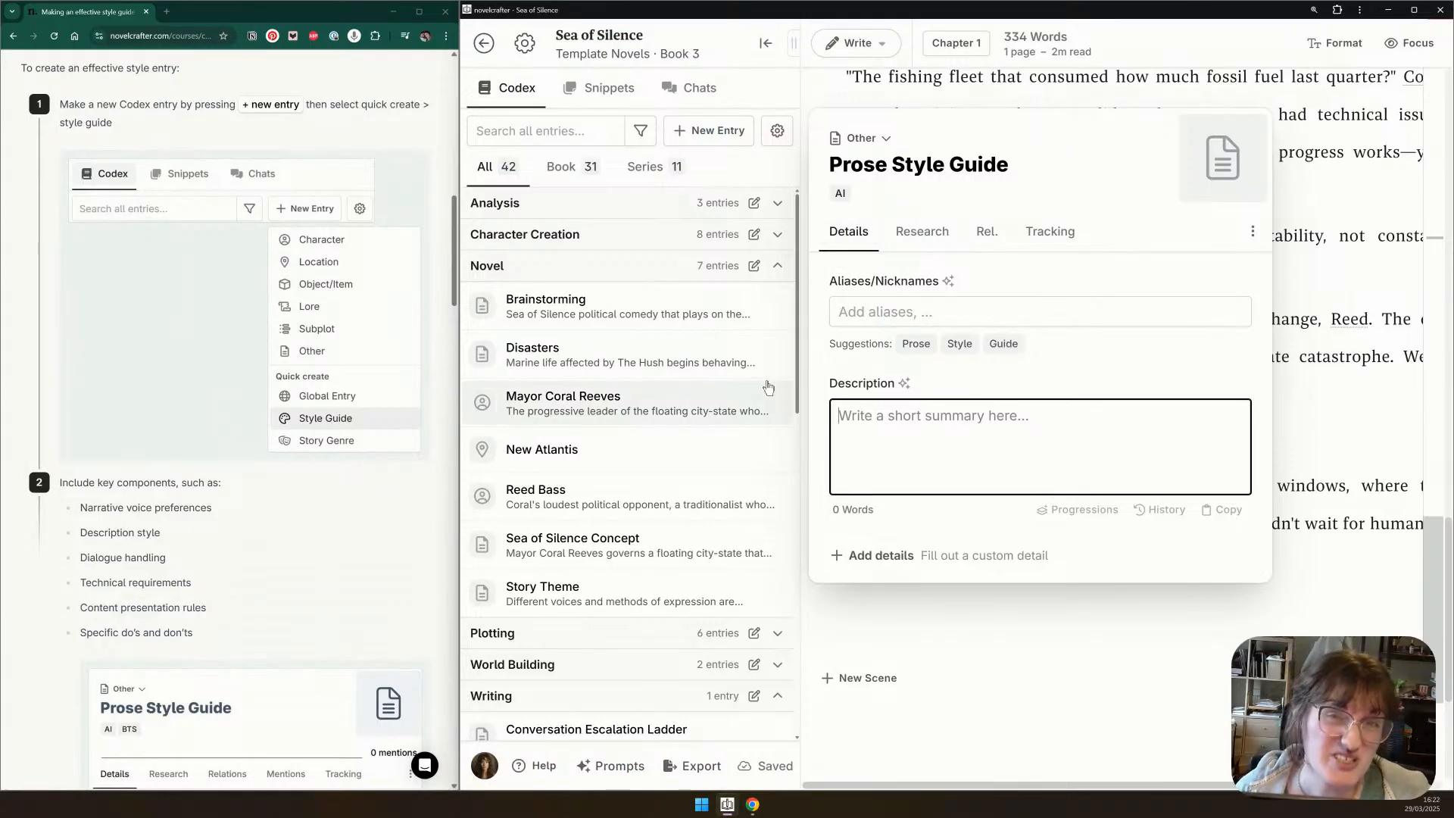
# Read the style guide's key components and the Case Study comparing Young Adult and Literary Fiction style guides with their resulting prose
pyautogui.scroll(-1, 230, 433)
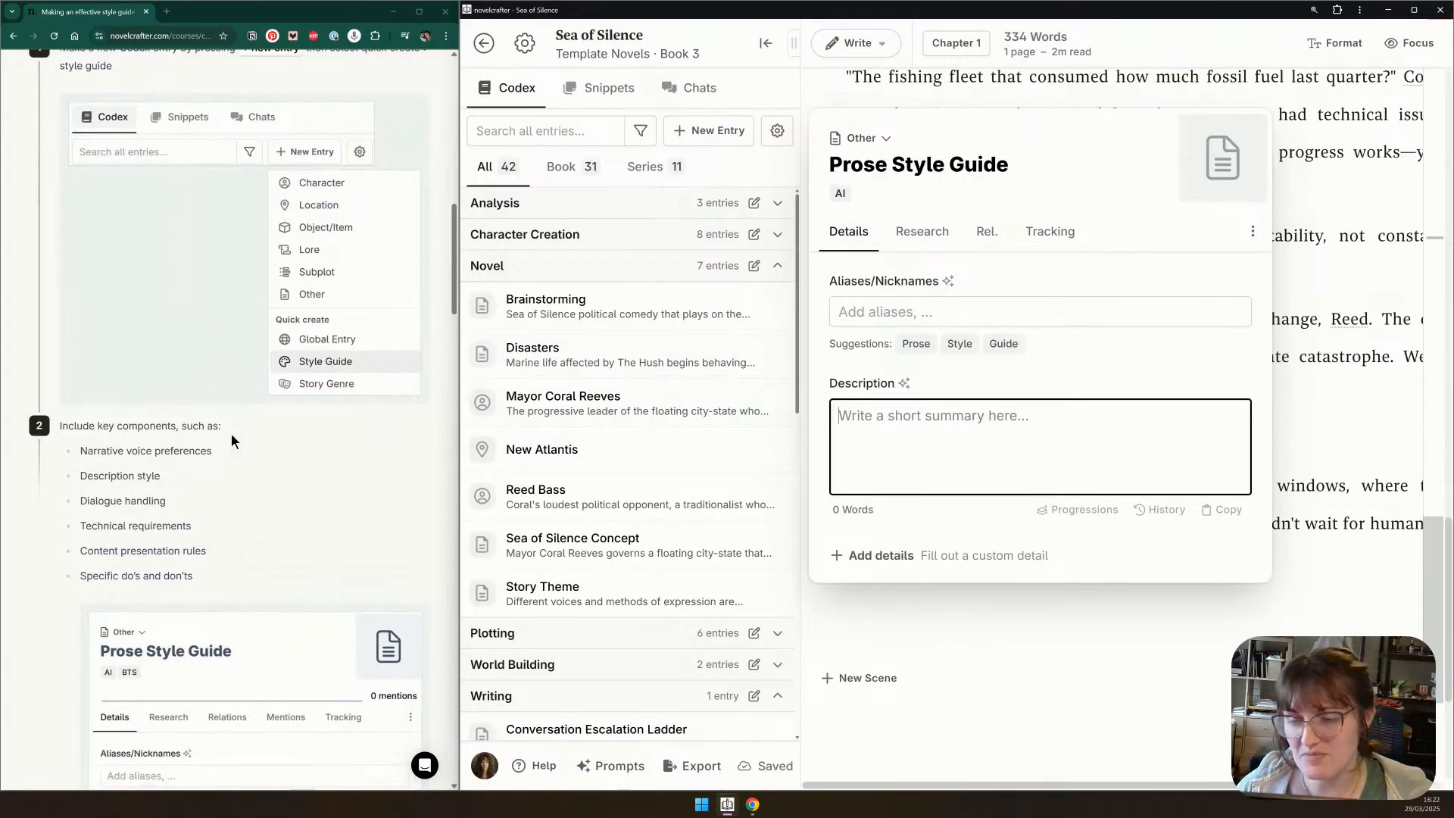
pyautogui.scroll(-3, 291, 419)
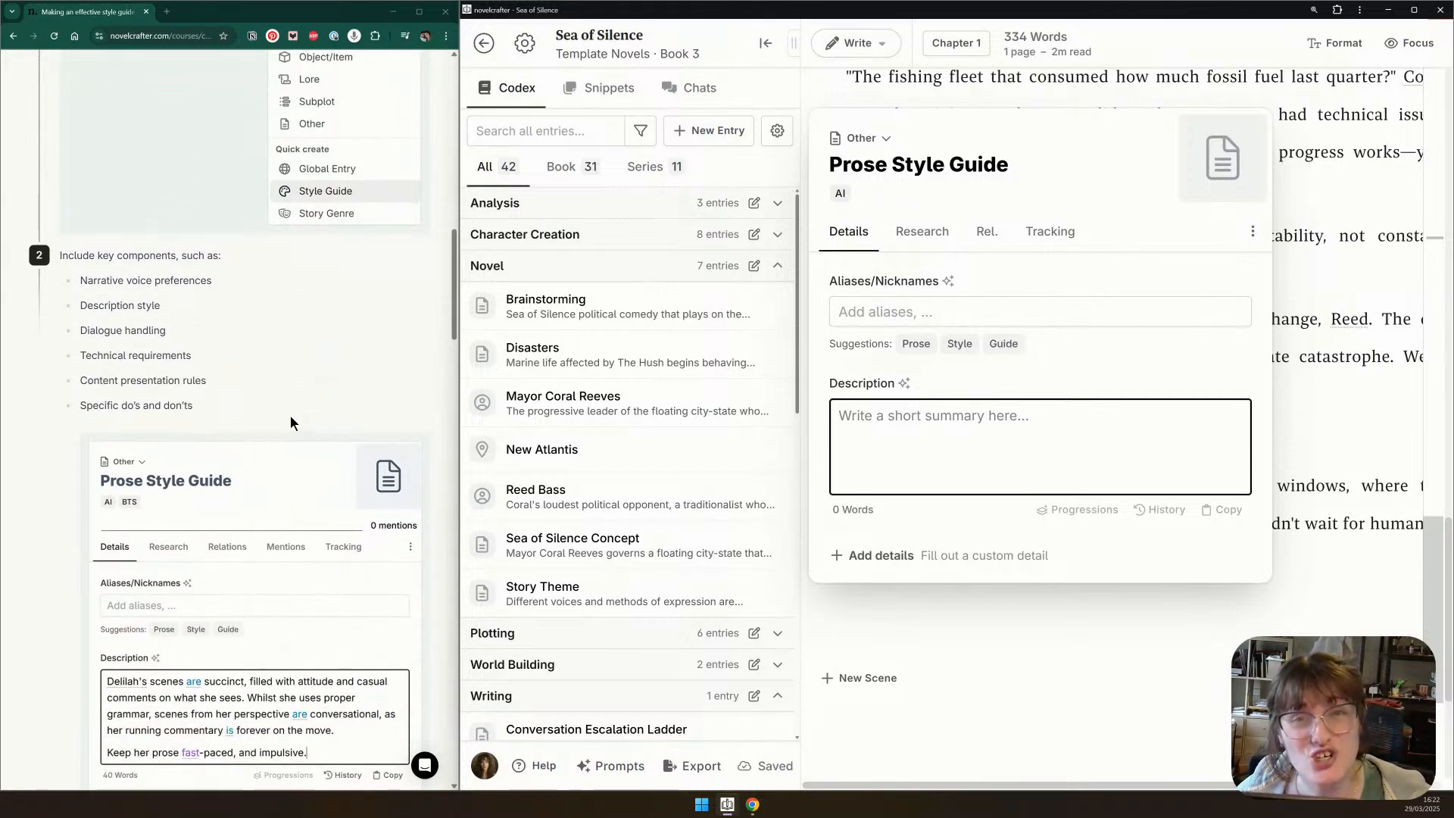
pyautogui.scroll(-3, 290, 422)
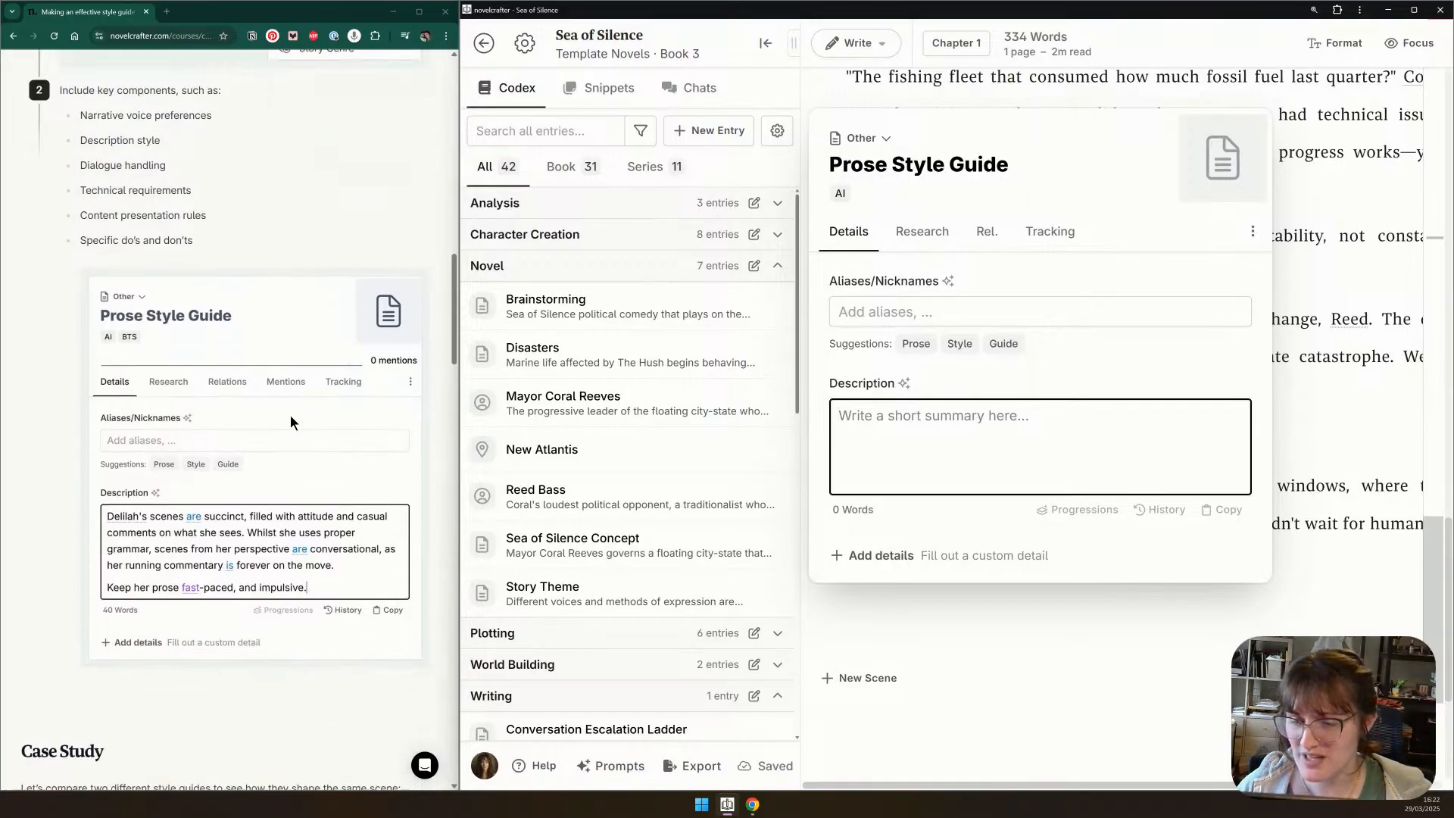
pyautogui.scroll(-1, 289, 422)
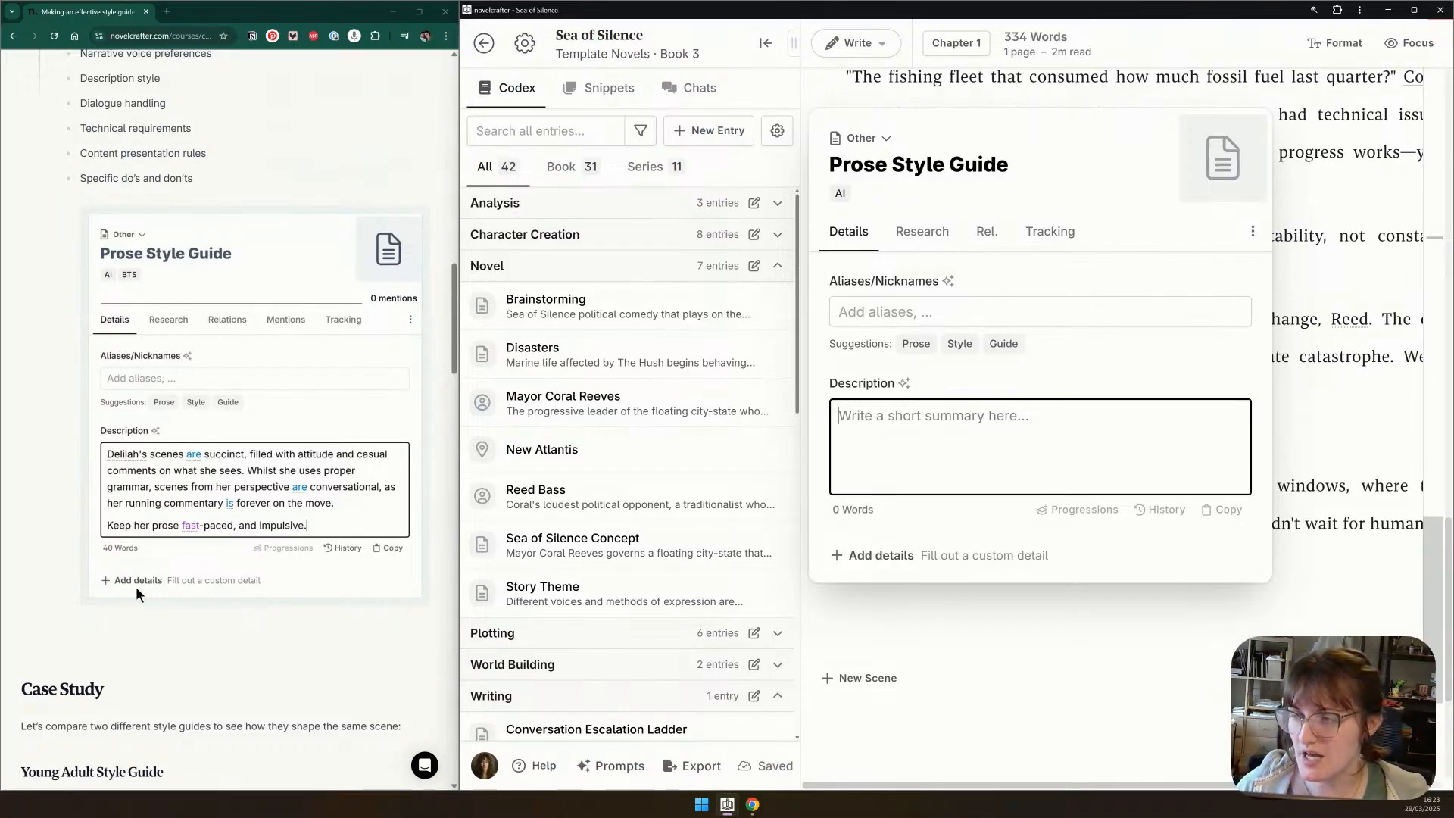
pyautogui.scroll(-6, 135, 586)
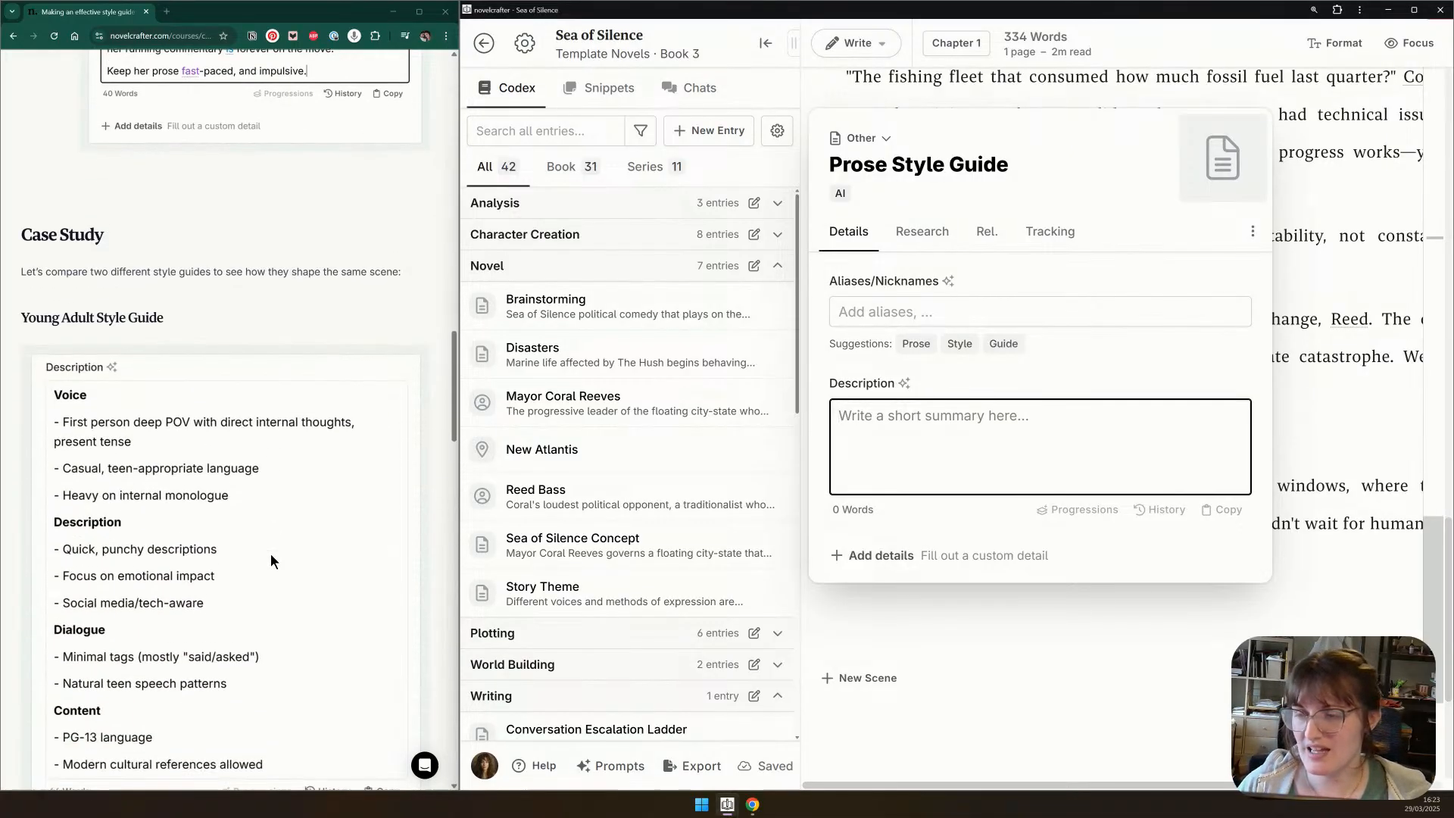
pyautogui.scroll(-2, 338, 519)
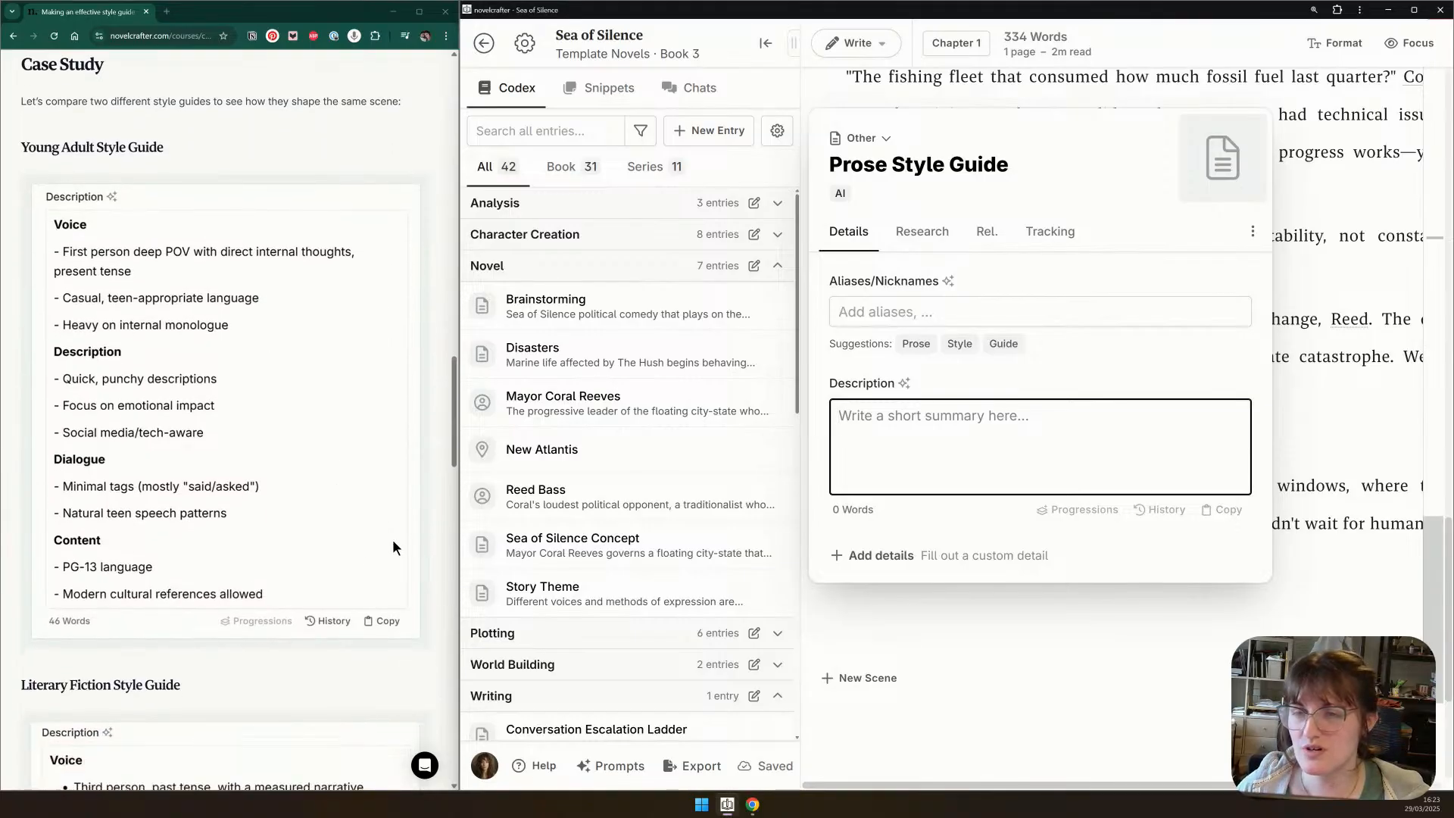
pyautogui.scroll(-1, 394, 538)
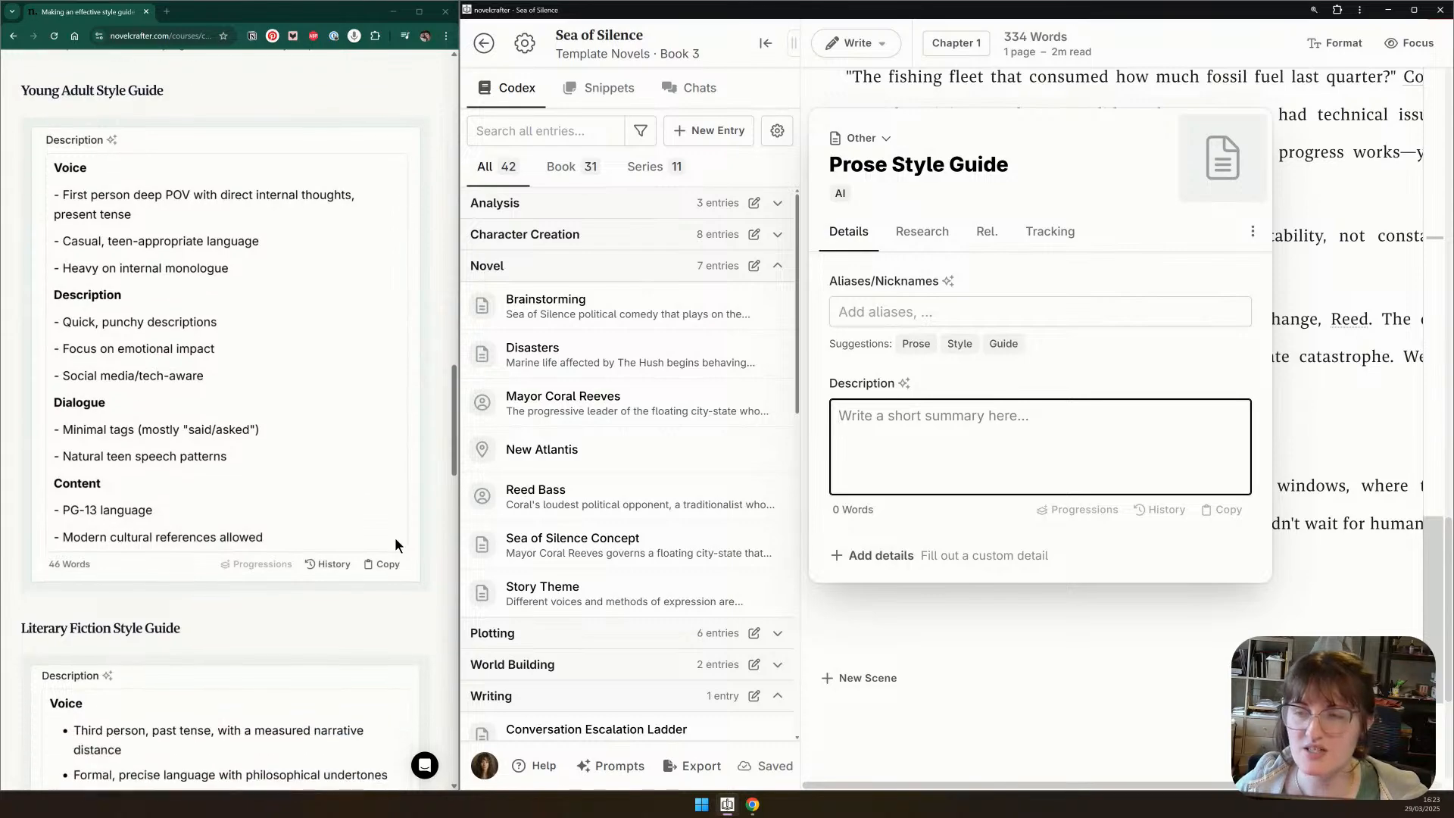
pyautogui.scroll(1, 394, 538)
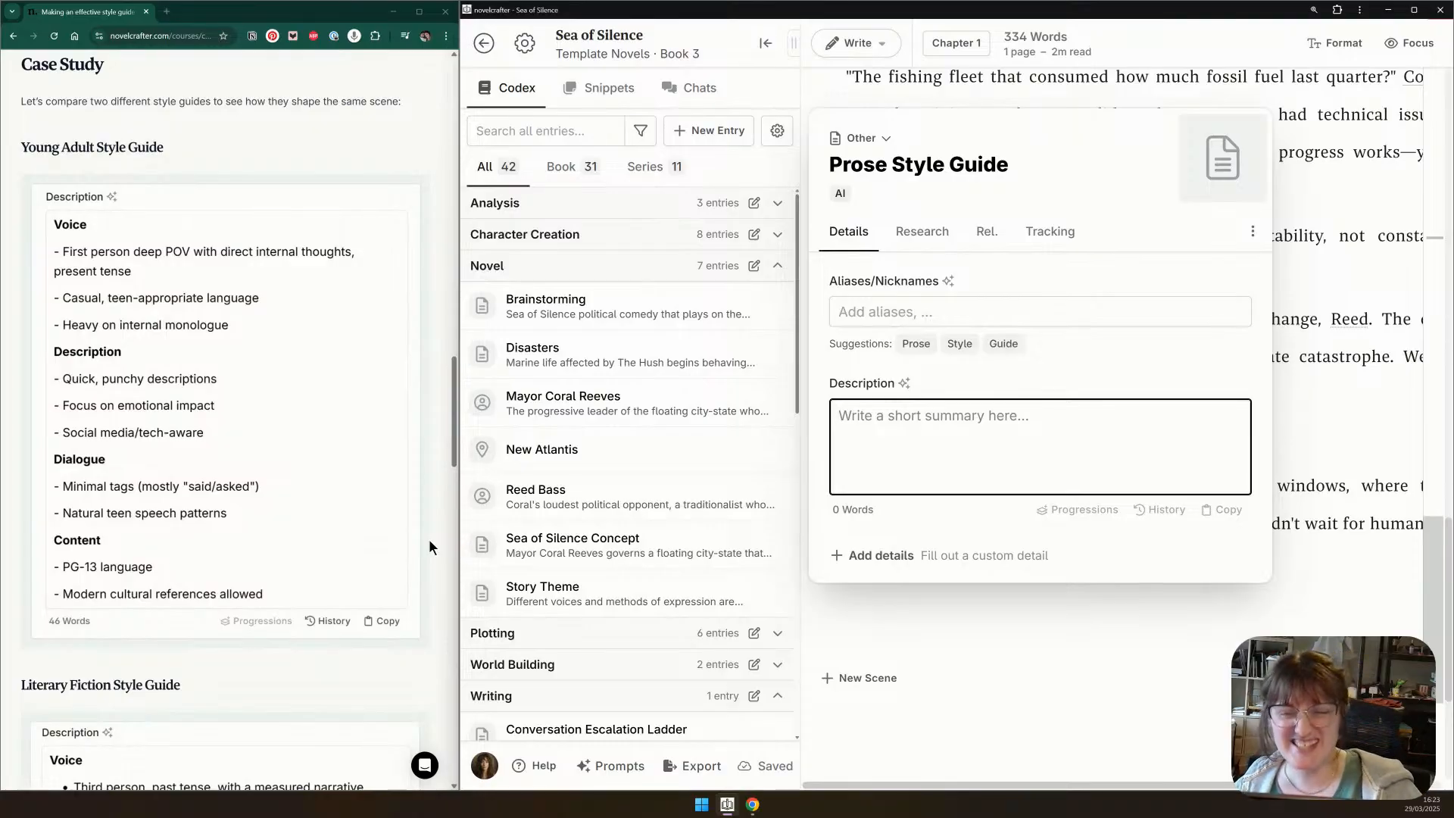
pyautogui.scroll(-1, 402, 520)
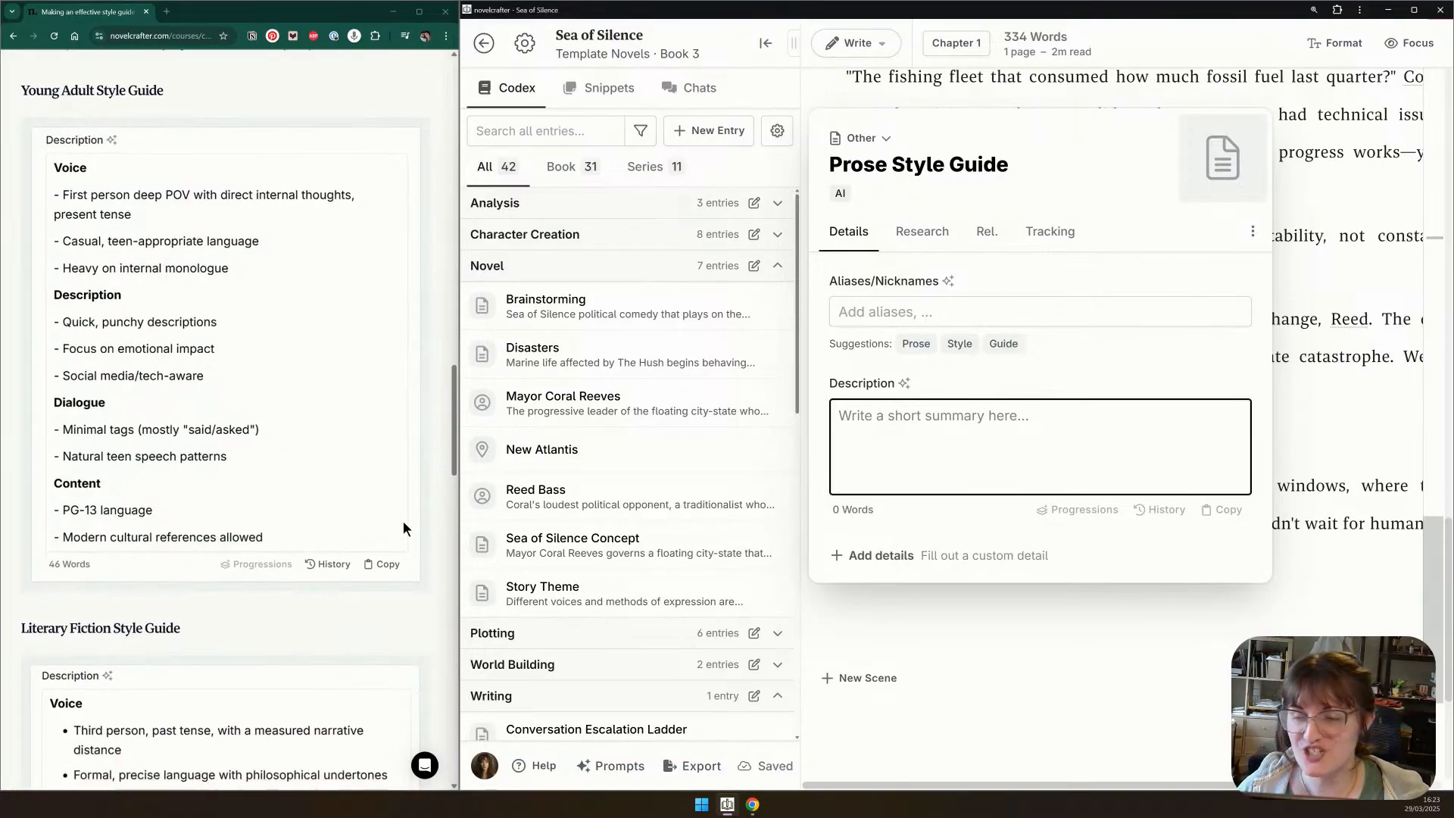
pyautogui.scroll(-5, 424, 514)
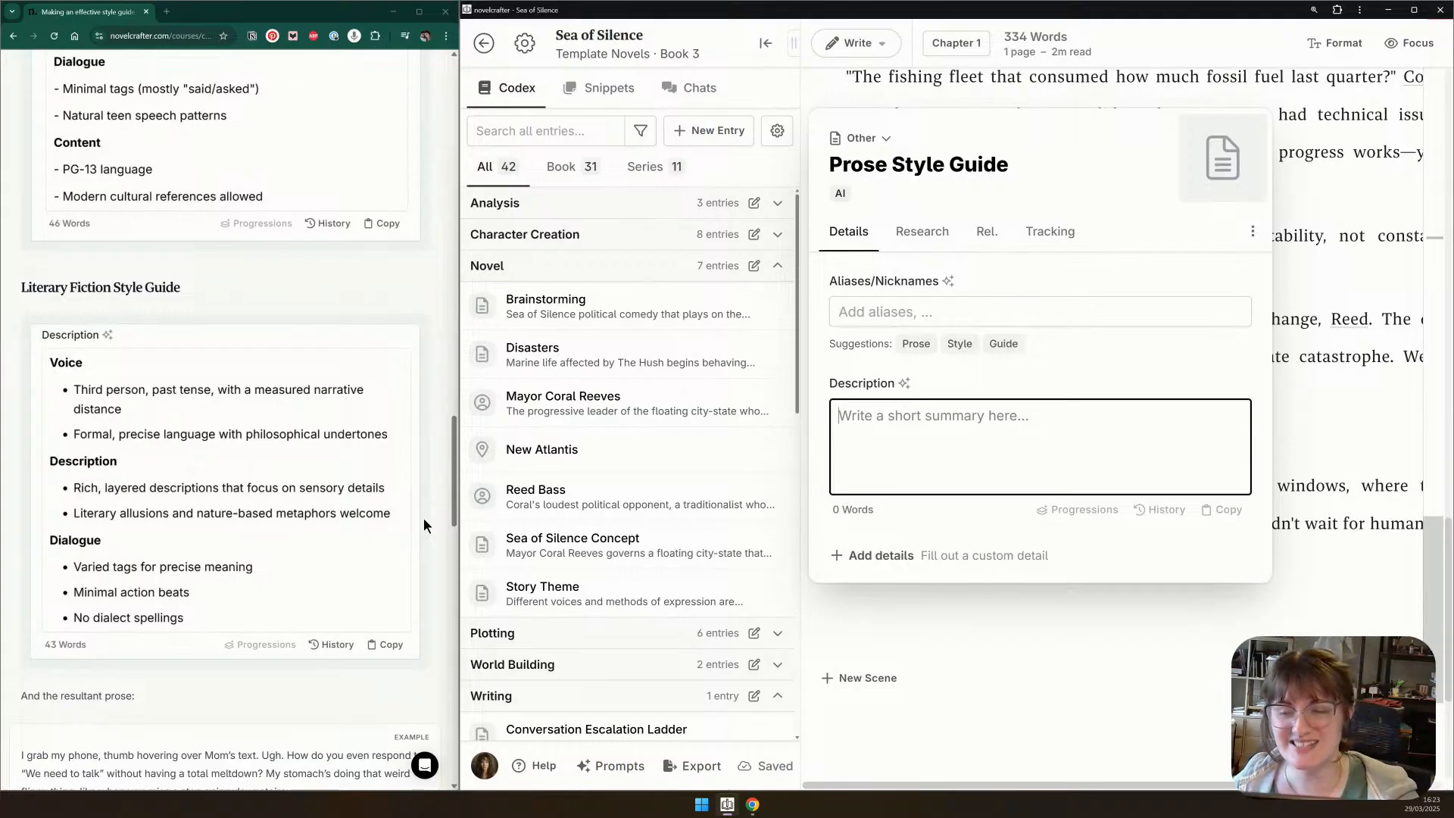
pyautogui.scroll(-5, 440, 453)
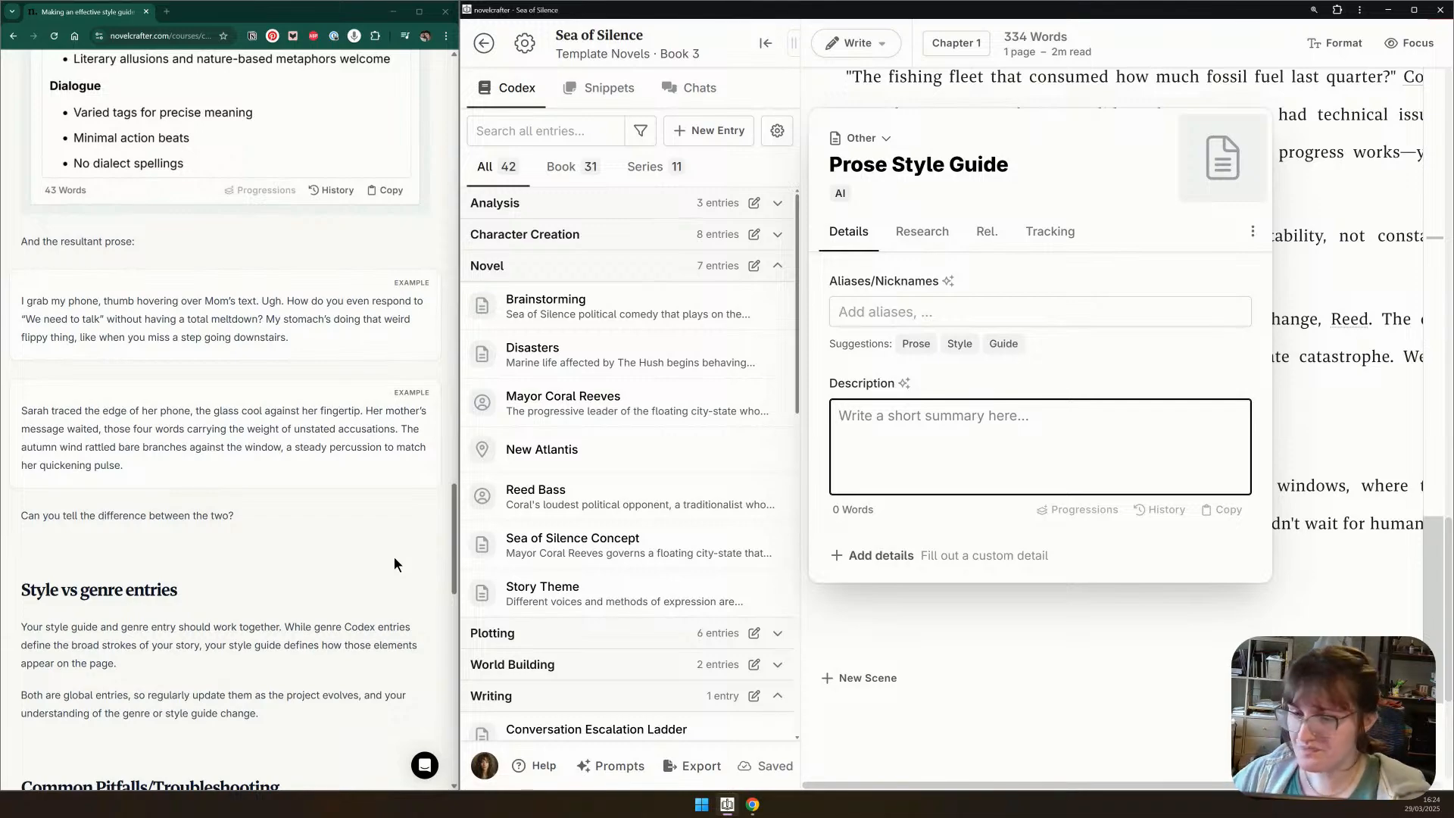
# Read the style versus genre and Common Pitfalls sections, and open the next lesson, "Keeping track of past books in a series"
pyautogui.scroll(-6, 374, 551)
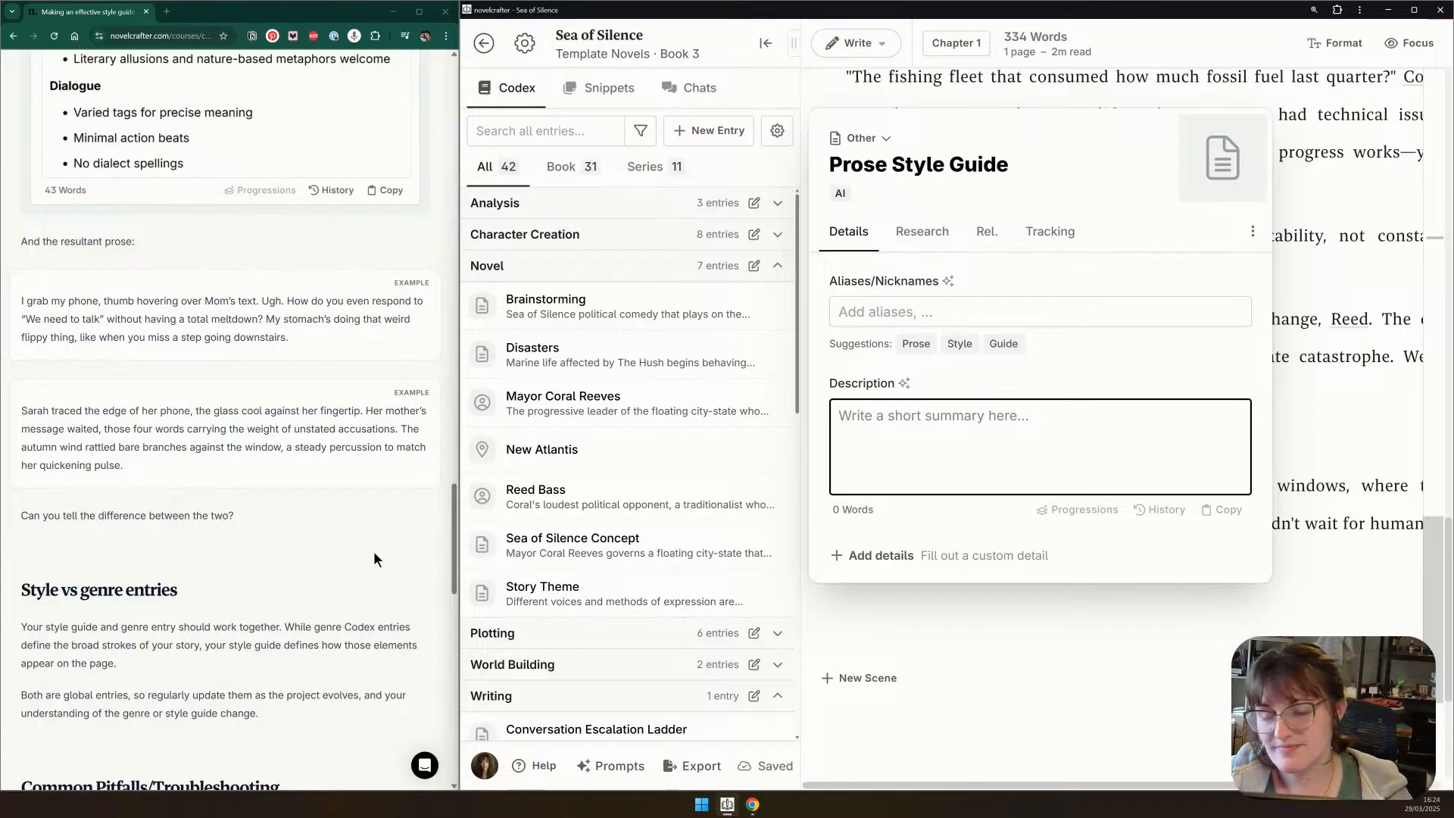
pyautogui.scroll(-2, 390, 459)
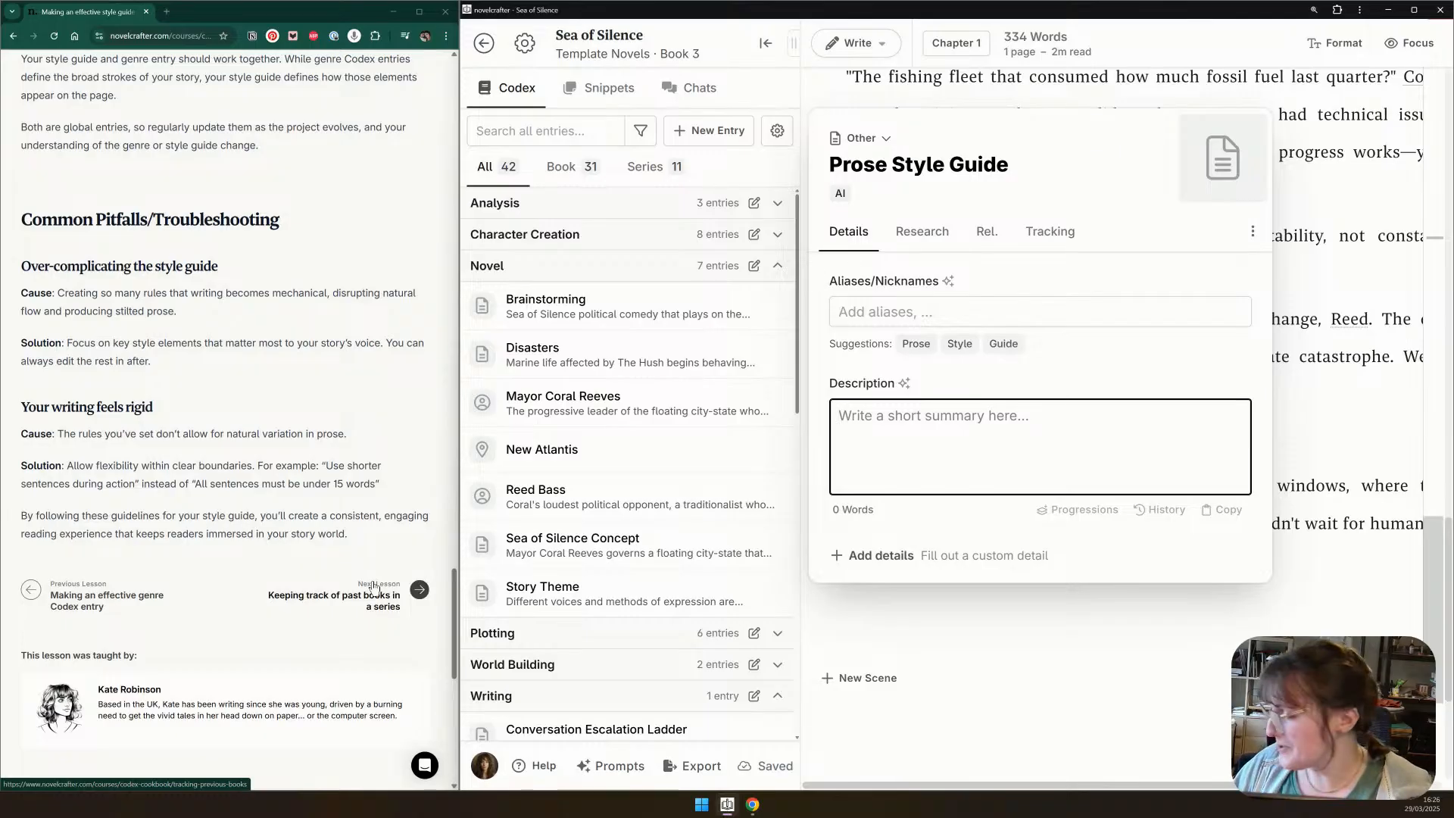
pyautogui.scroll(1, 374, 587)
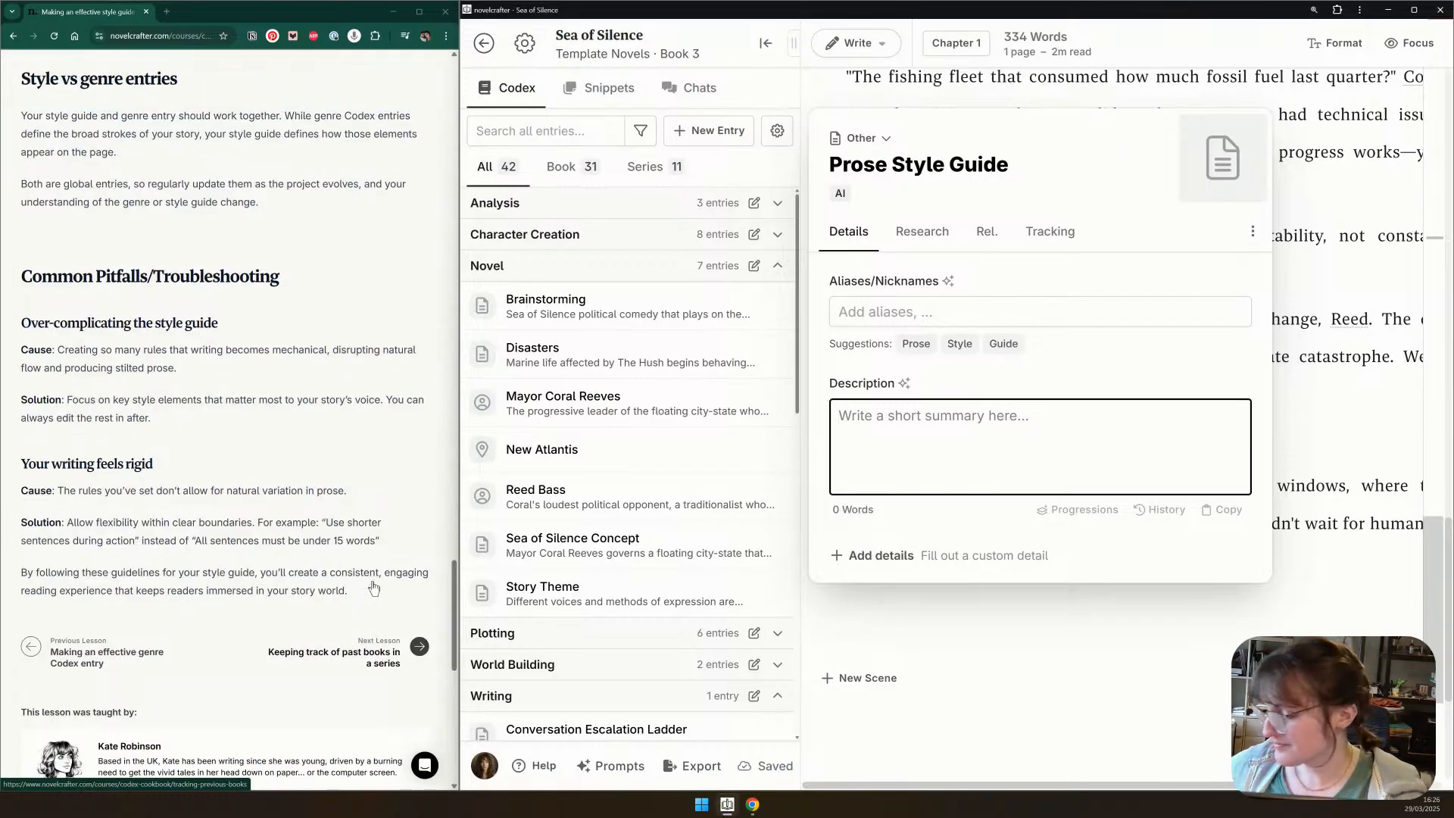
pyautogui.click(419, 646)
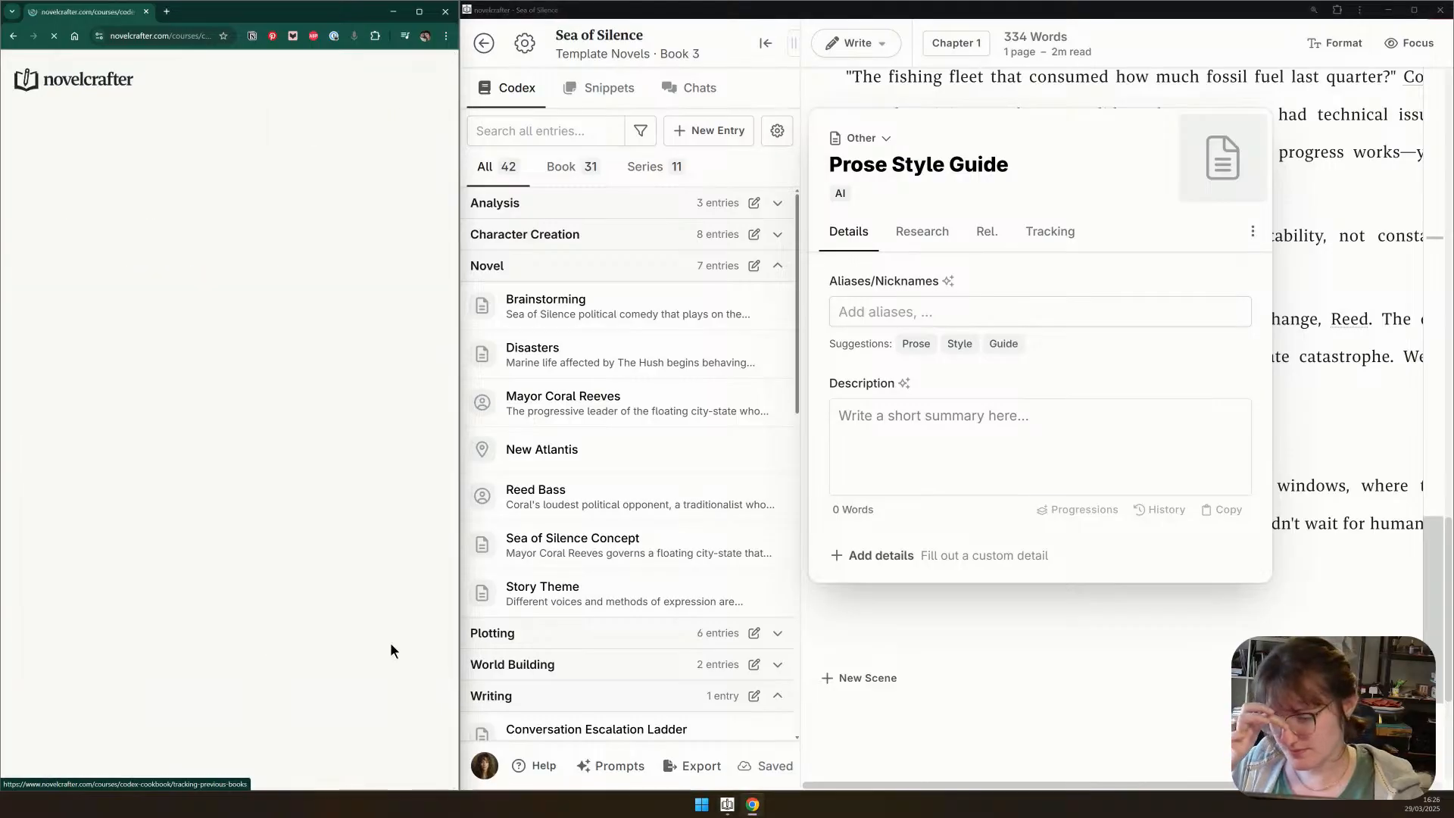
# Read why and when to track past books, and compare the Codex's Book and Series entries before showing all entries again
pyautogui.scroll(-1, 383, 628)
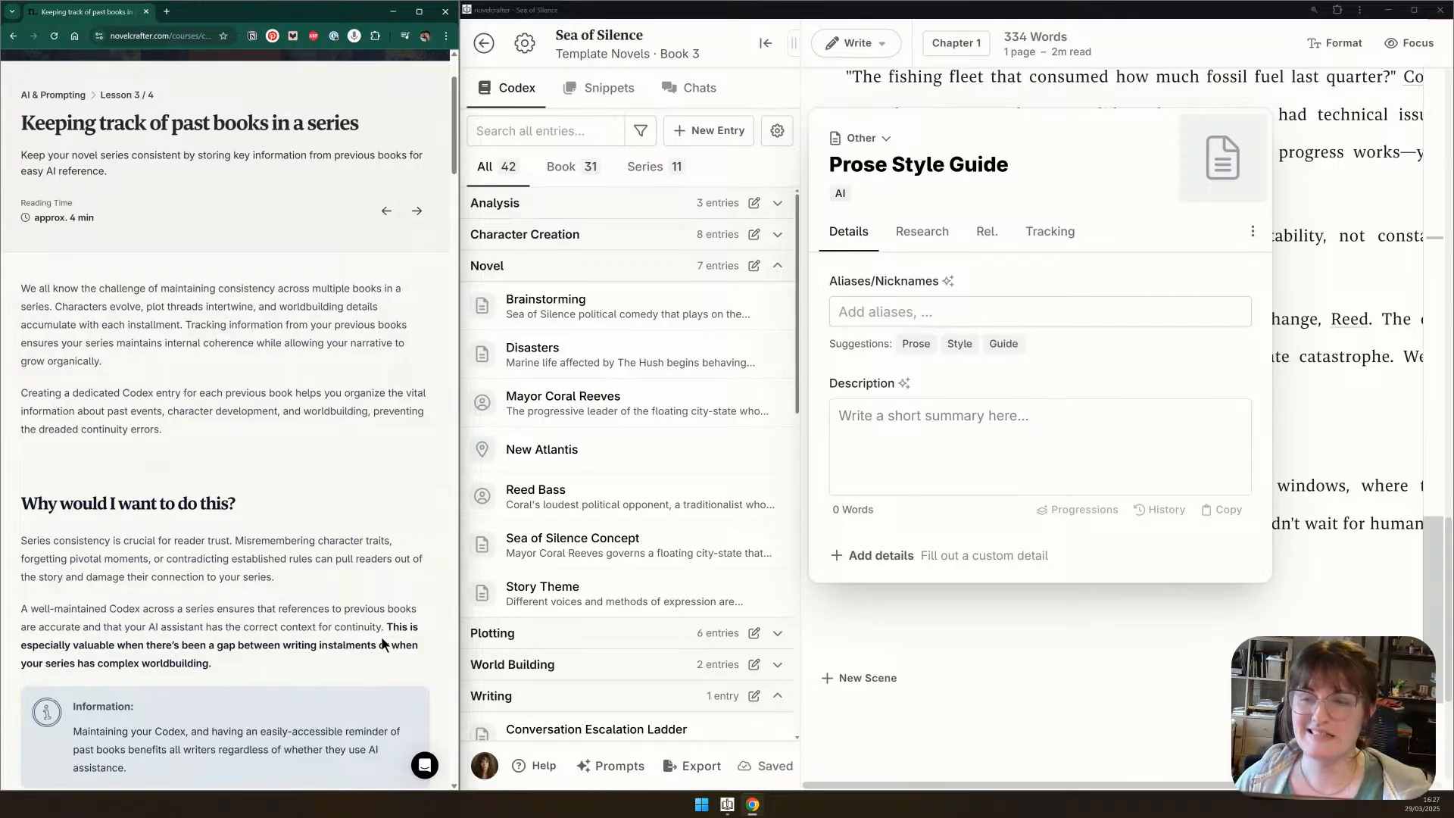
pyautogui.scroll(-5, 353, 352)
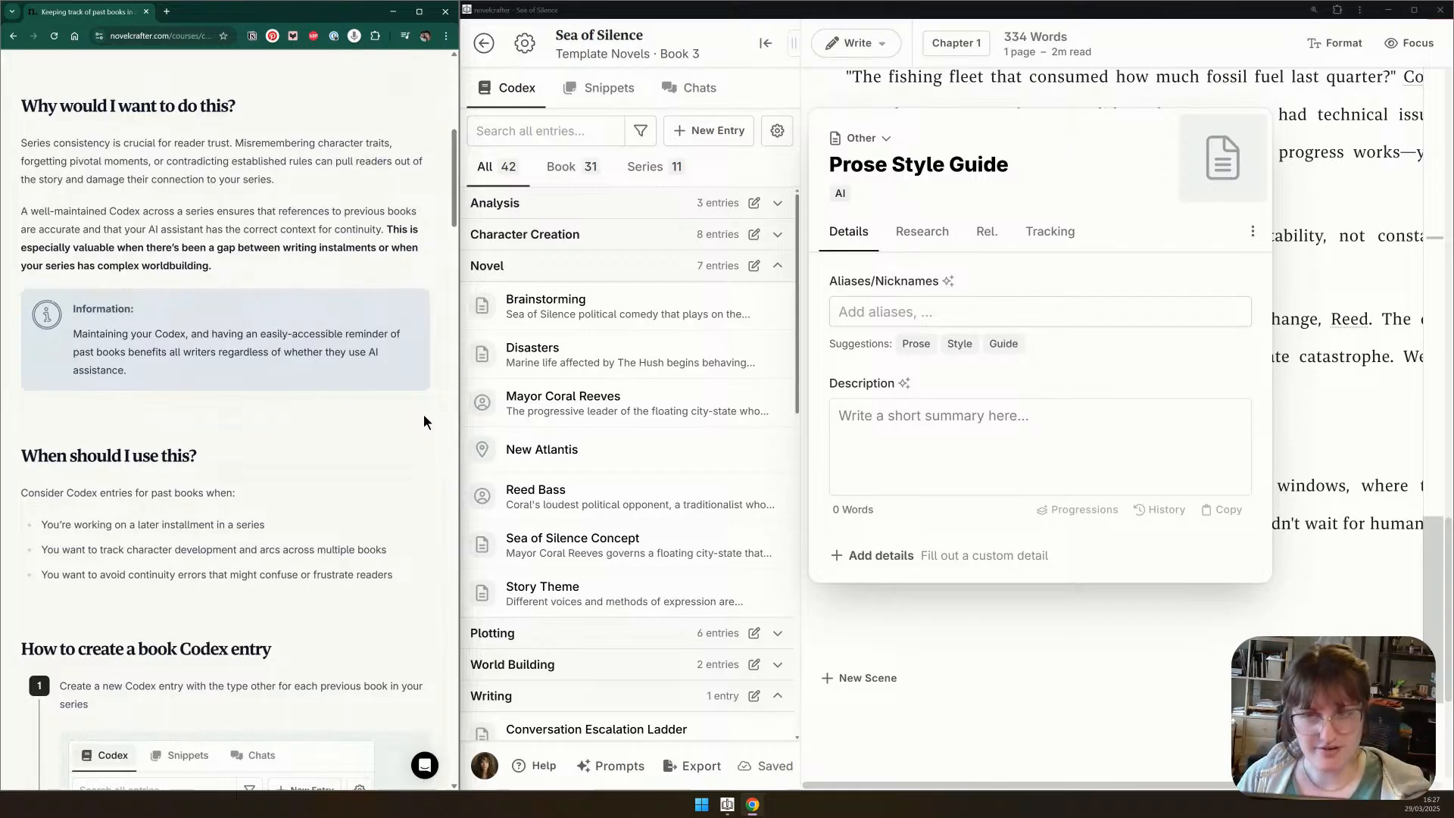
pyautogui.click(572, 167)
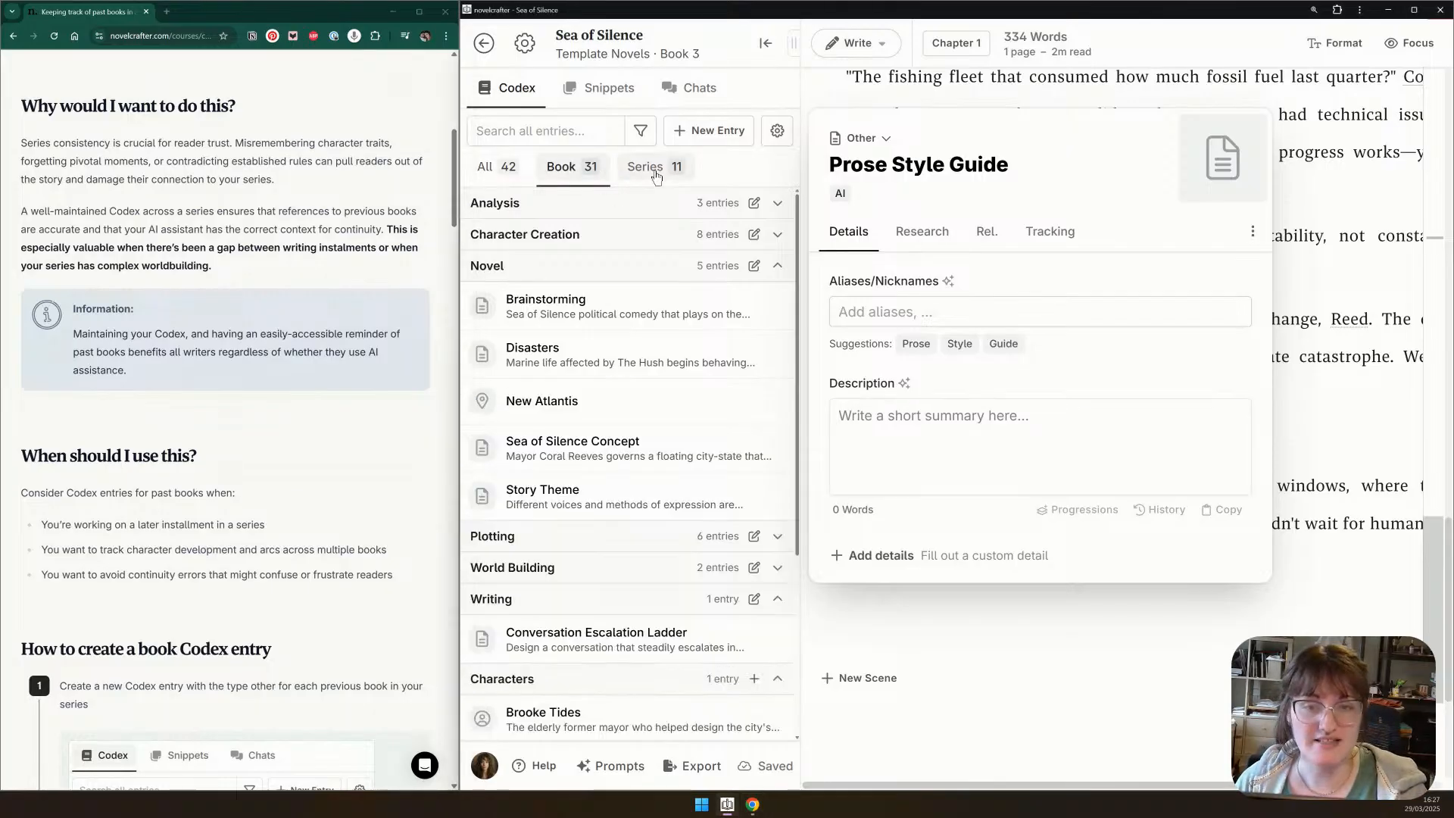
pyautogui.click(653, 171)
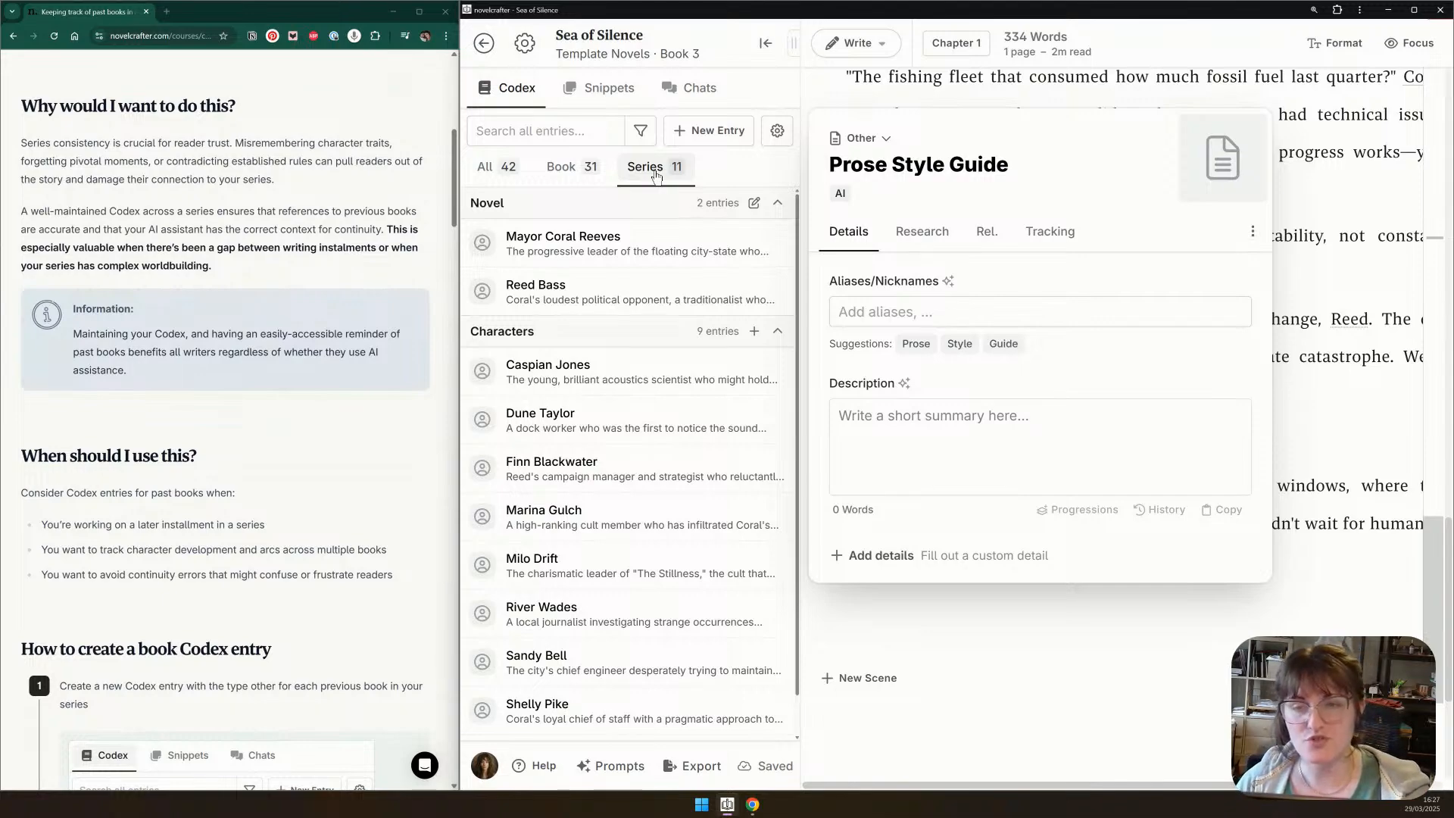
pyautogui.click(503, 172)
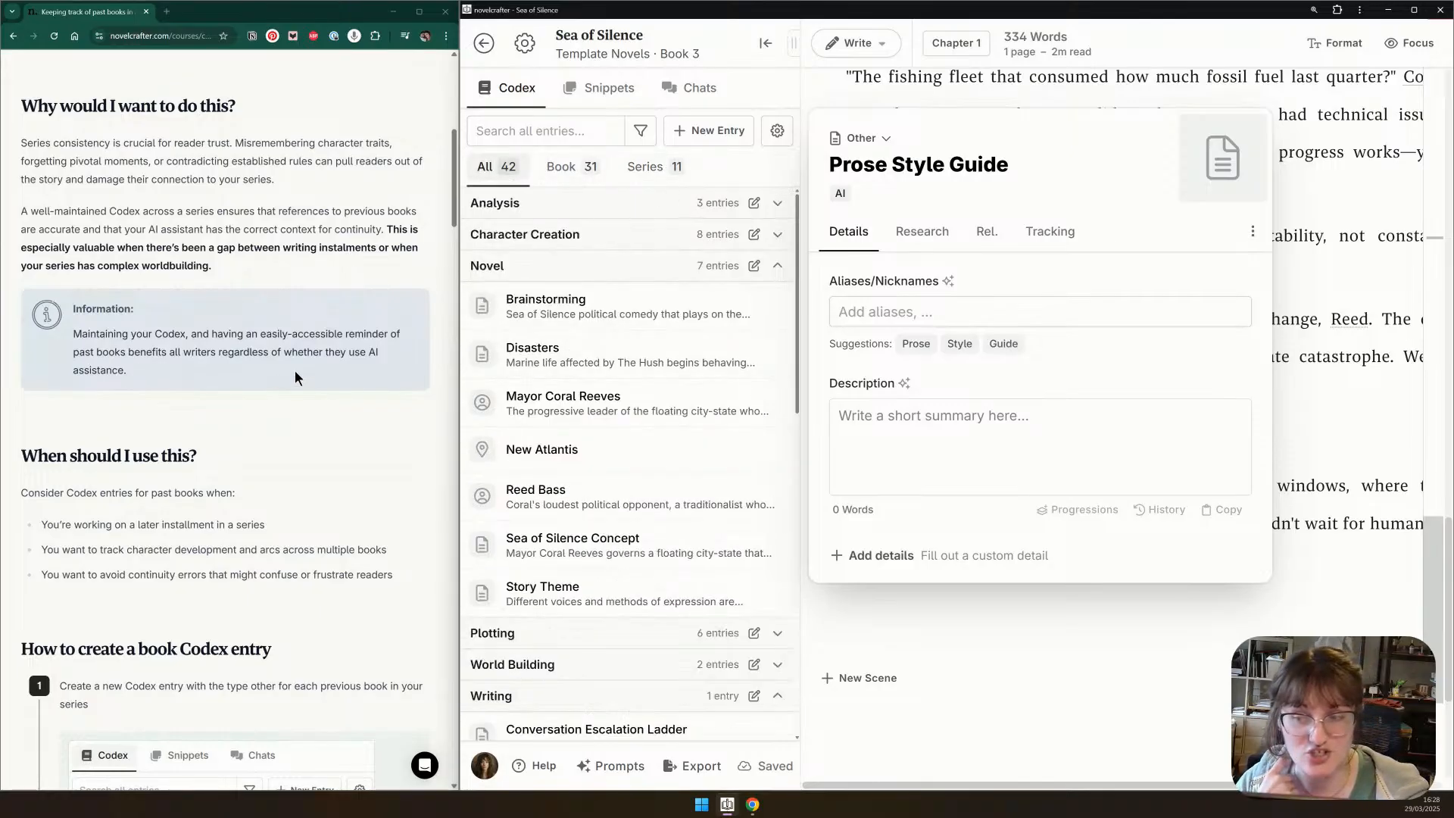
# Following the lesson's creation instructions, create a new Codex entry of type Other named "Sea of Silence (Book 1)"
pyautogui.scroll(-4, 295, 371)
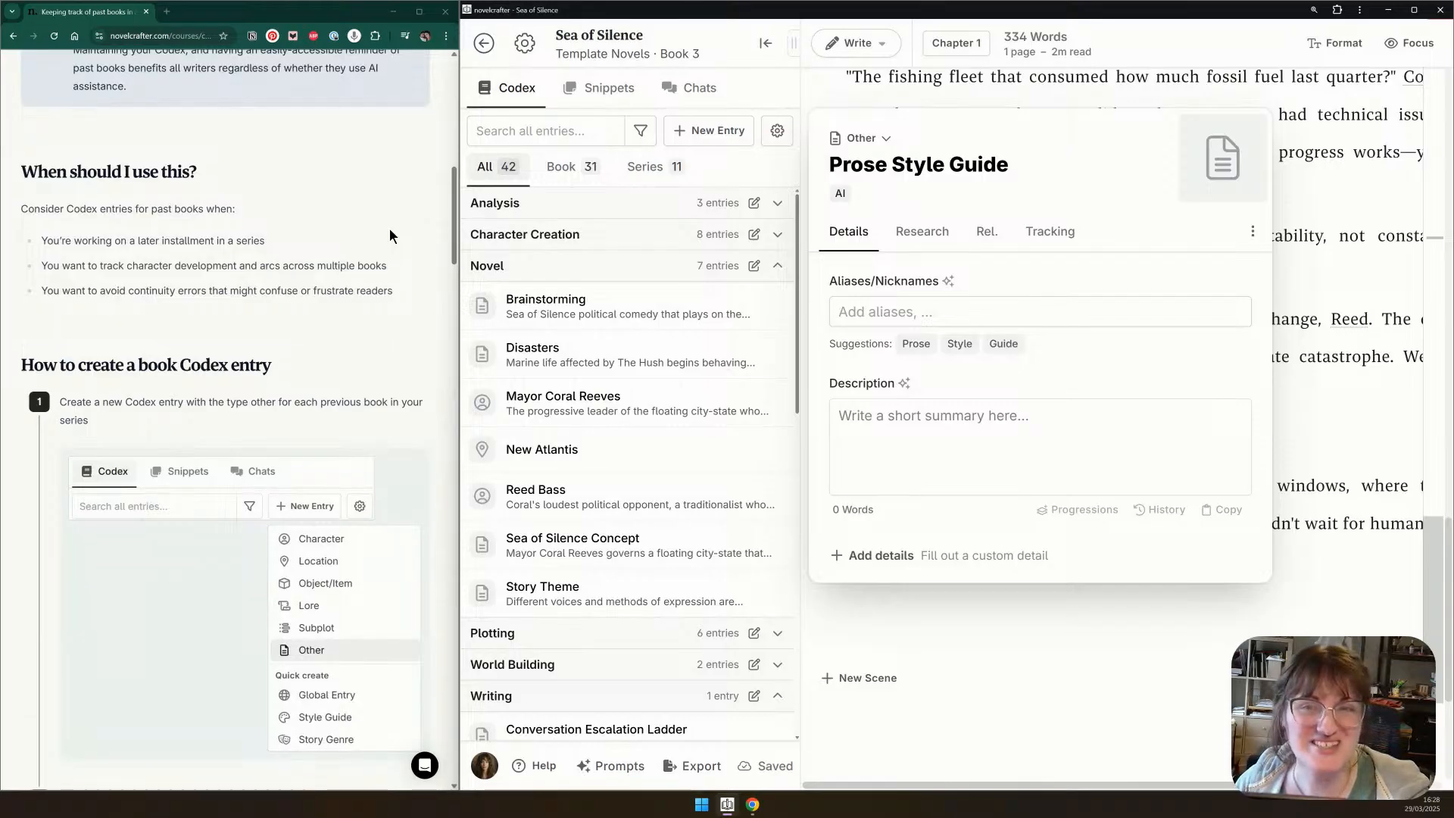
pyautogui.scroll(-3, 390, 228)
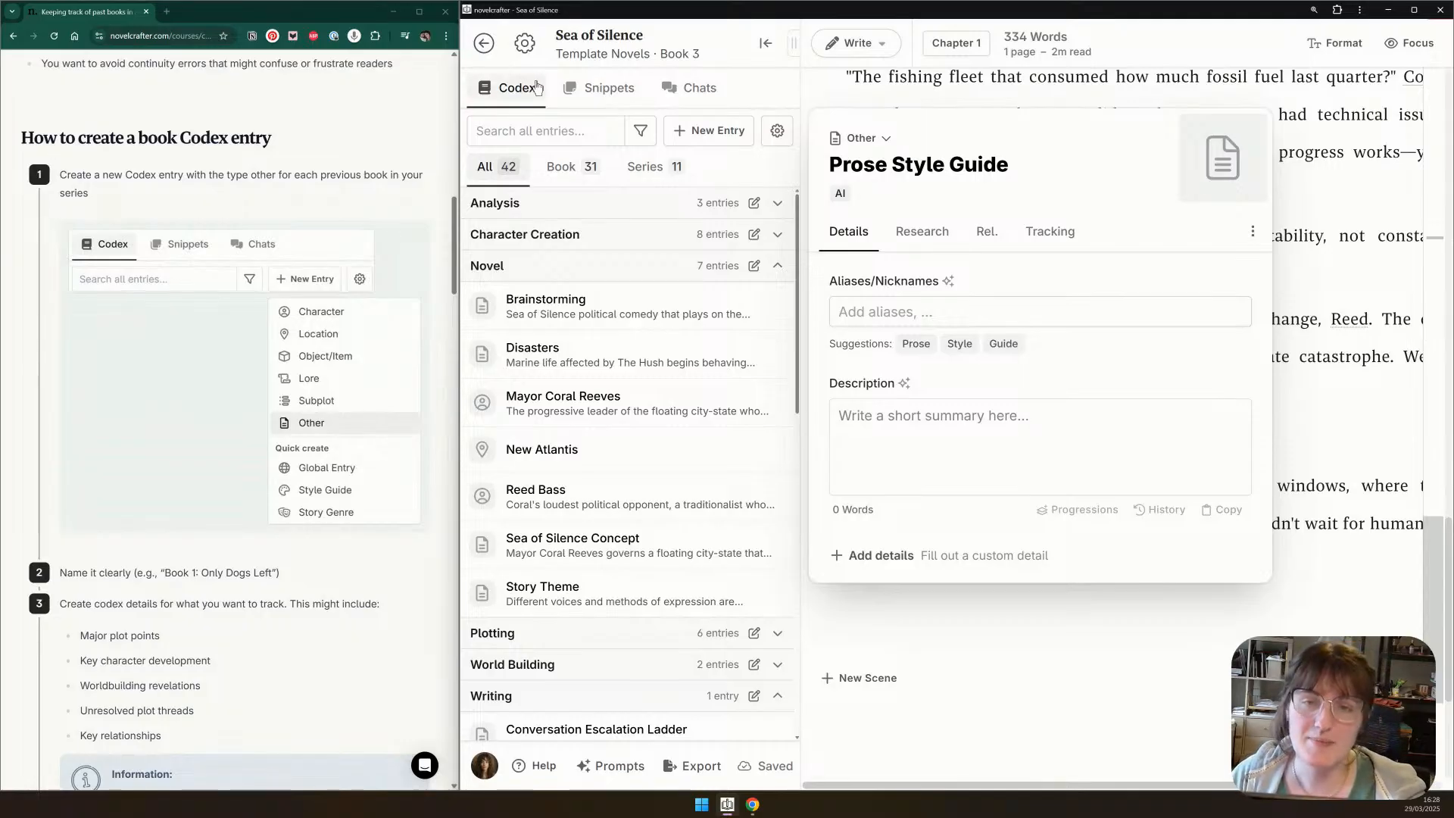
pyautogui.click(698, 145)
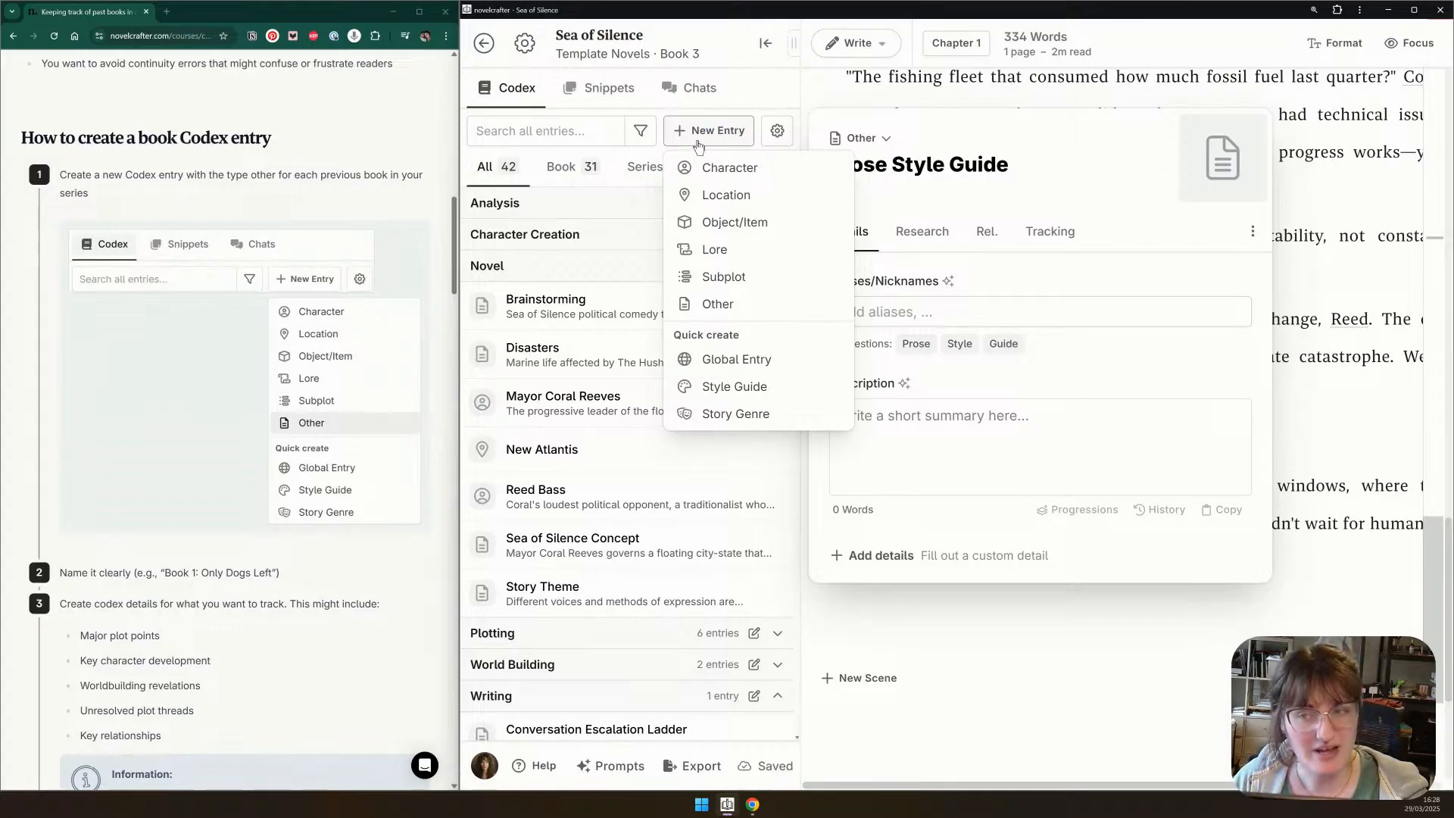
pyautogui.click(737, 306)
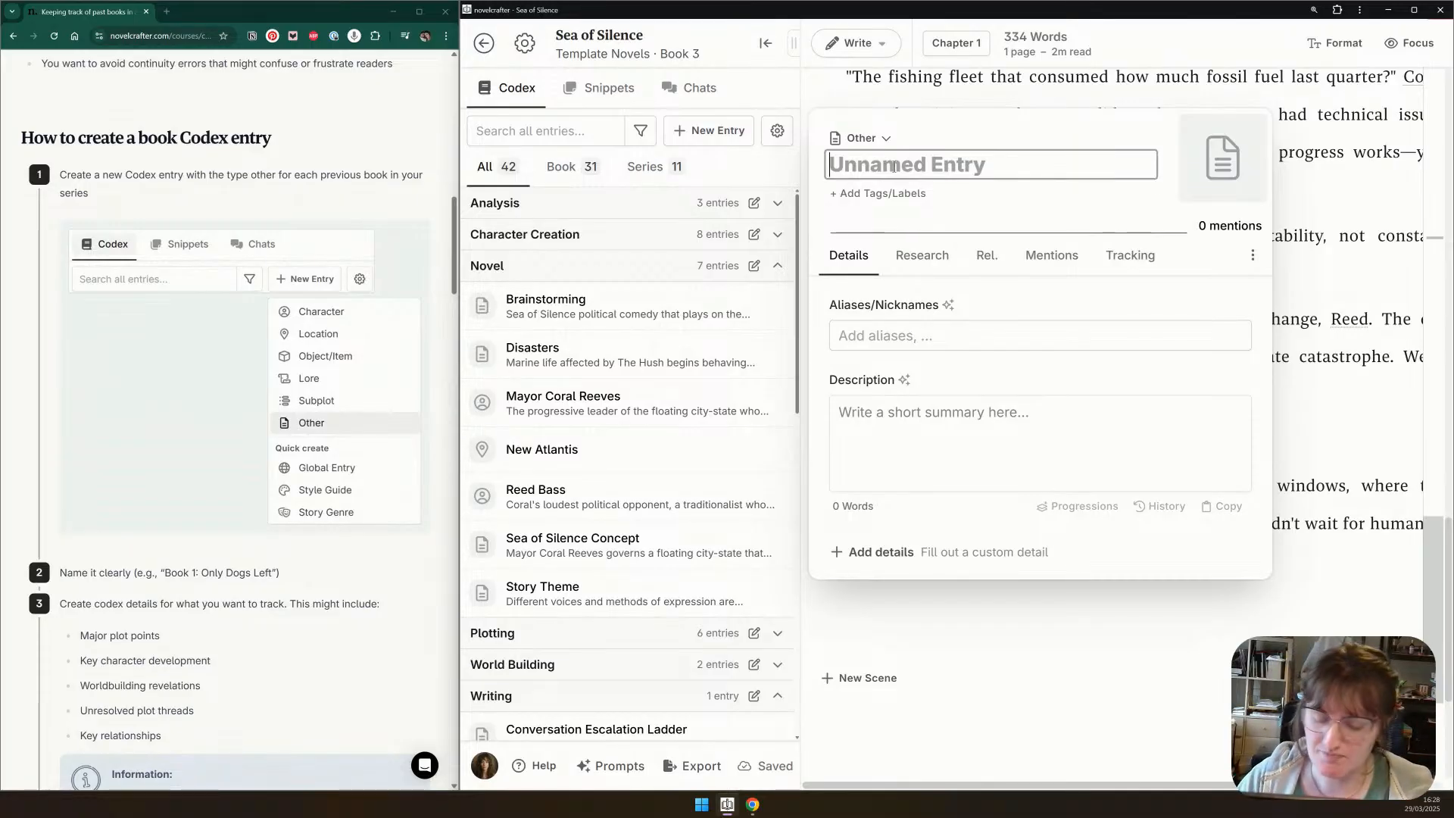
pyautogui.write('Sea of Sil')
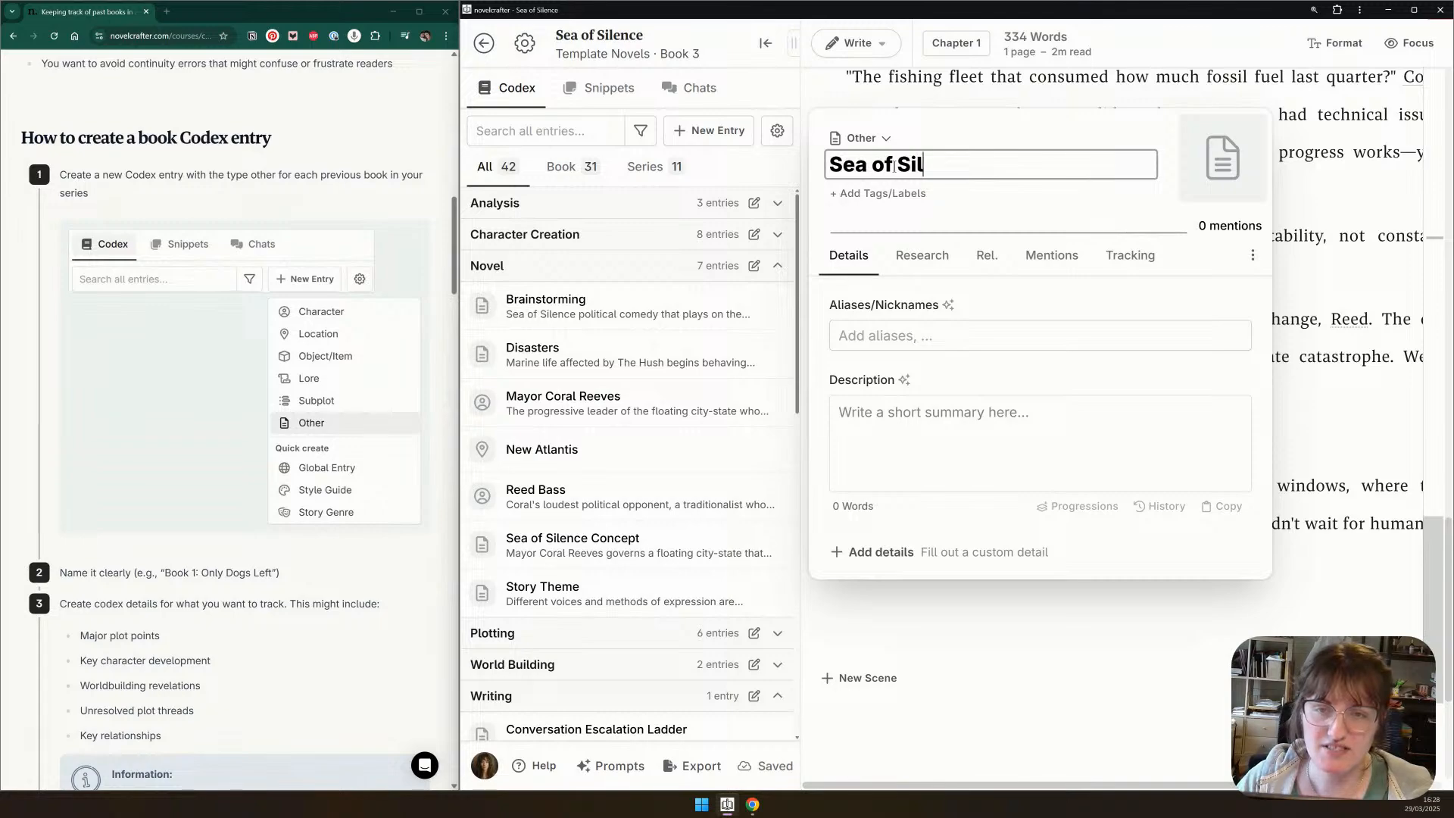
pyautogui.write('ence (Book ')
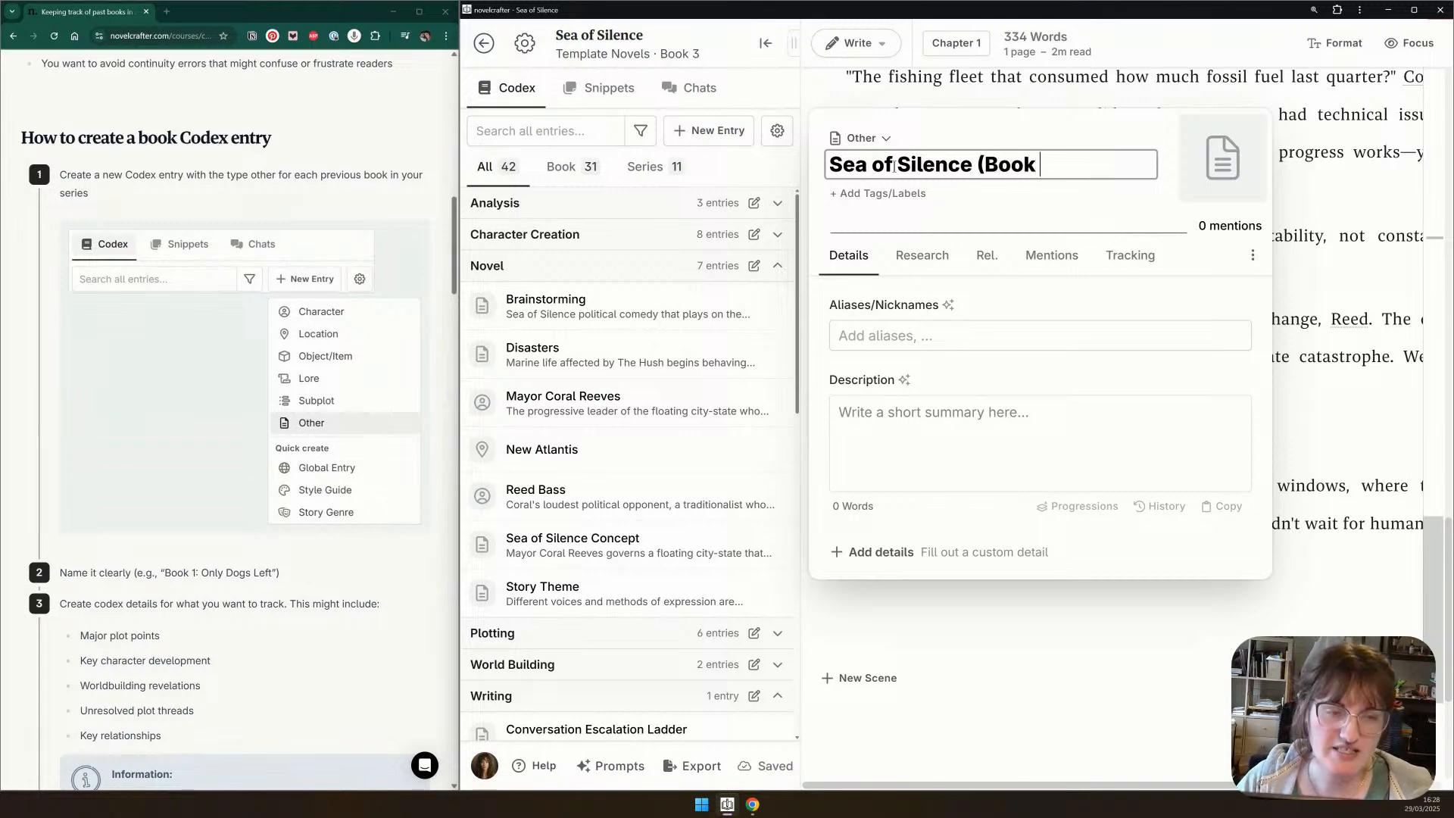
pyautogui.write('1)')
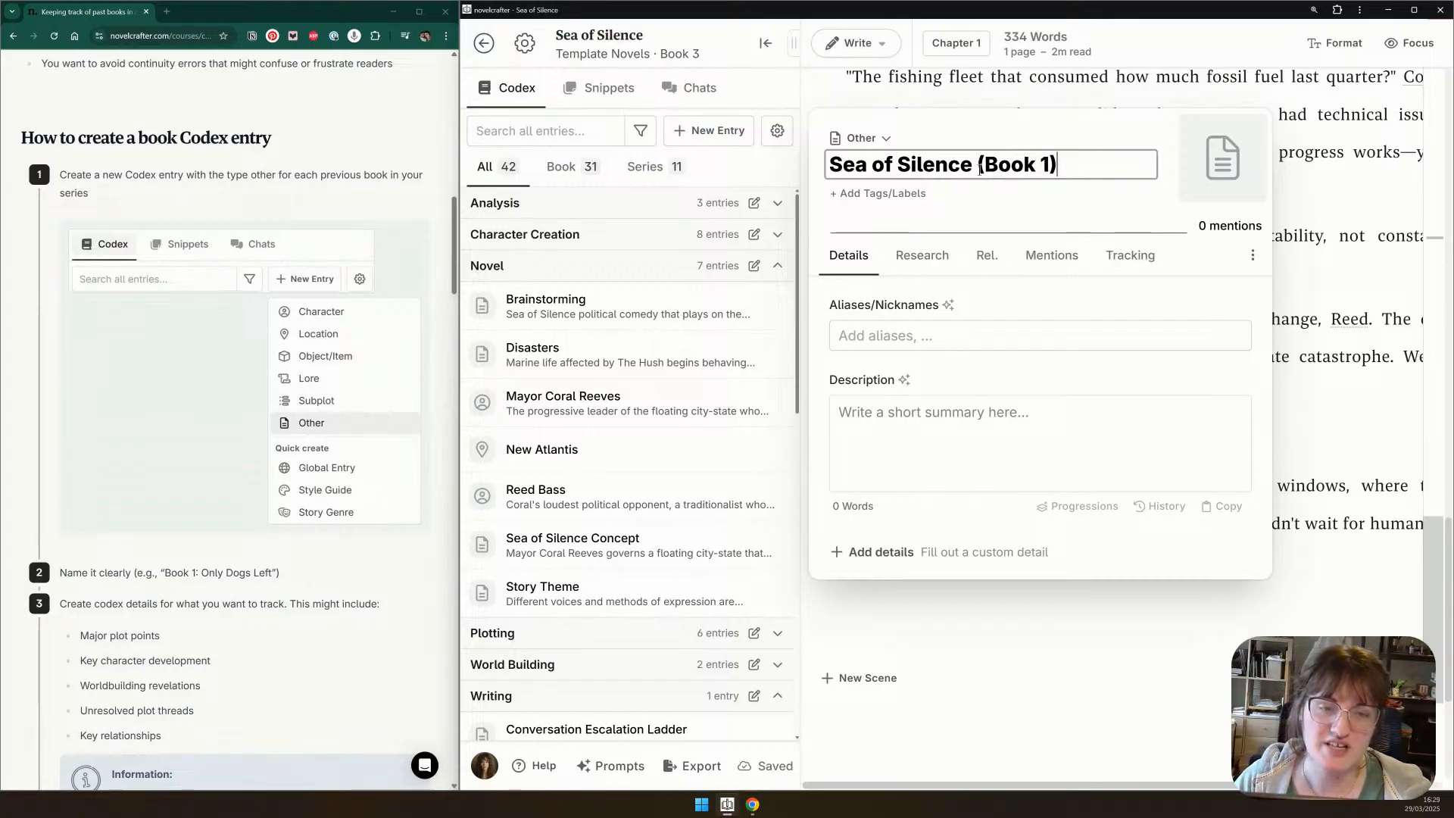
pyautogui.click(977, 231)
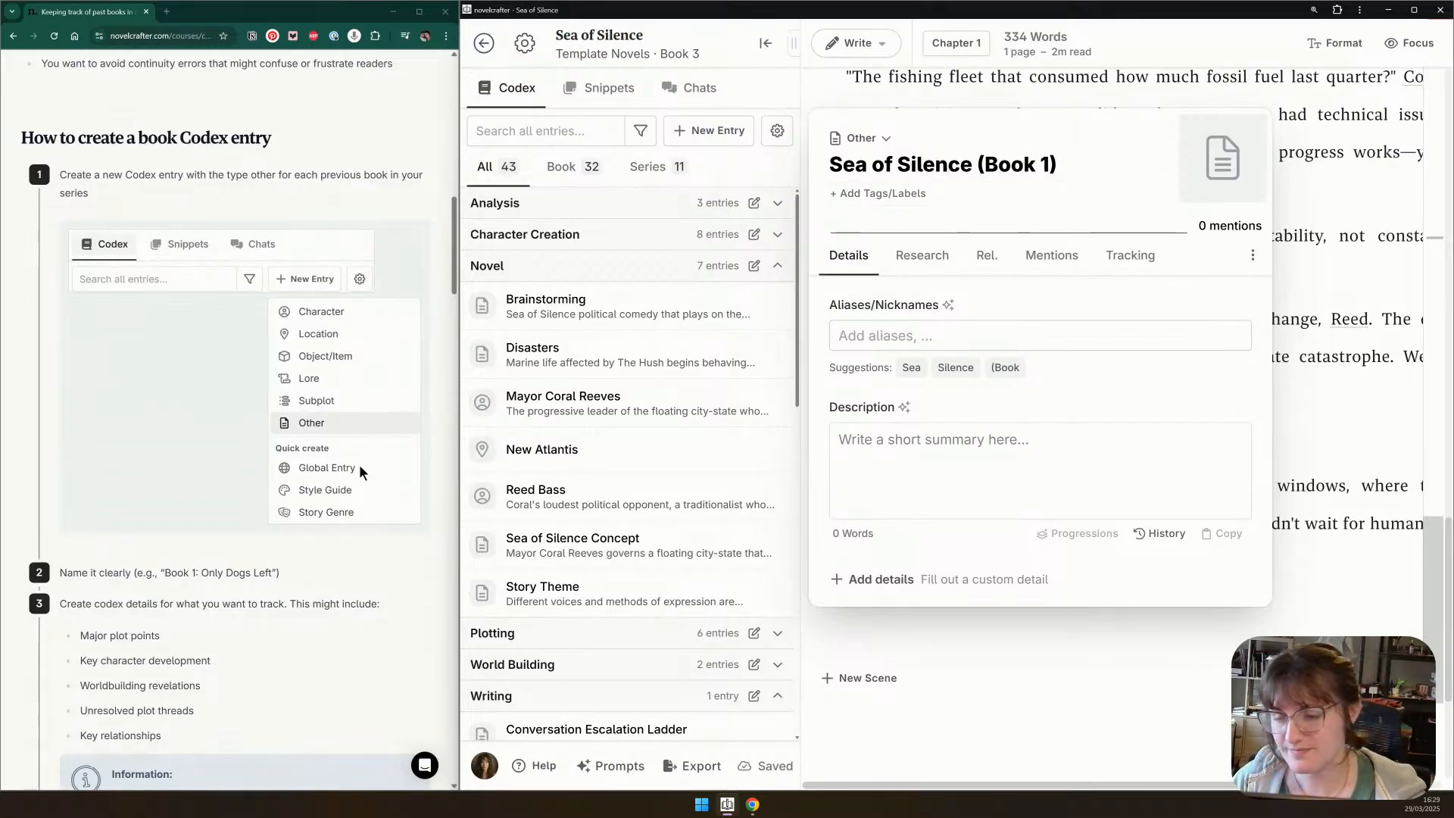
# Read the lesson's instructions on which details to track for a past book and which aliases to add
pyautogui.scroll(-5, 339, 471)
pyautogui.scroll(-2, 345, 465)
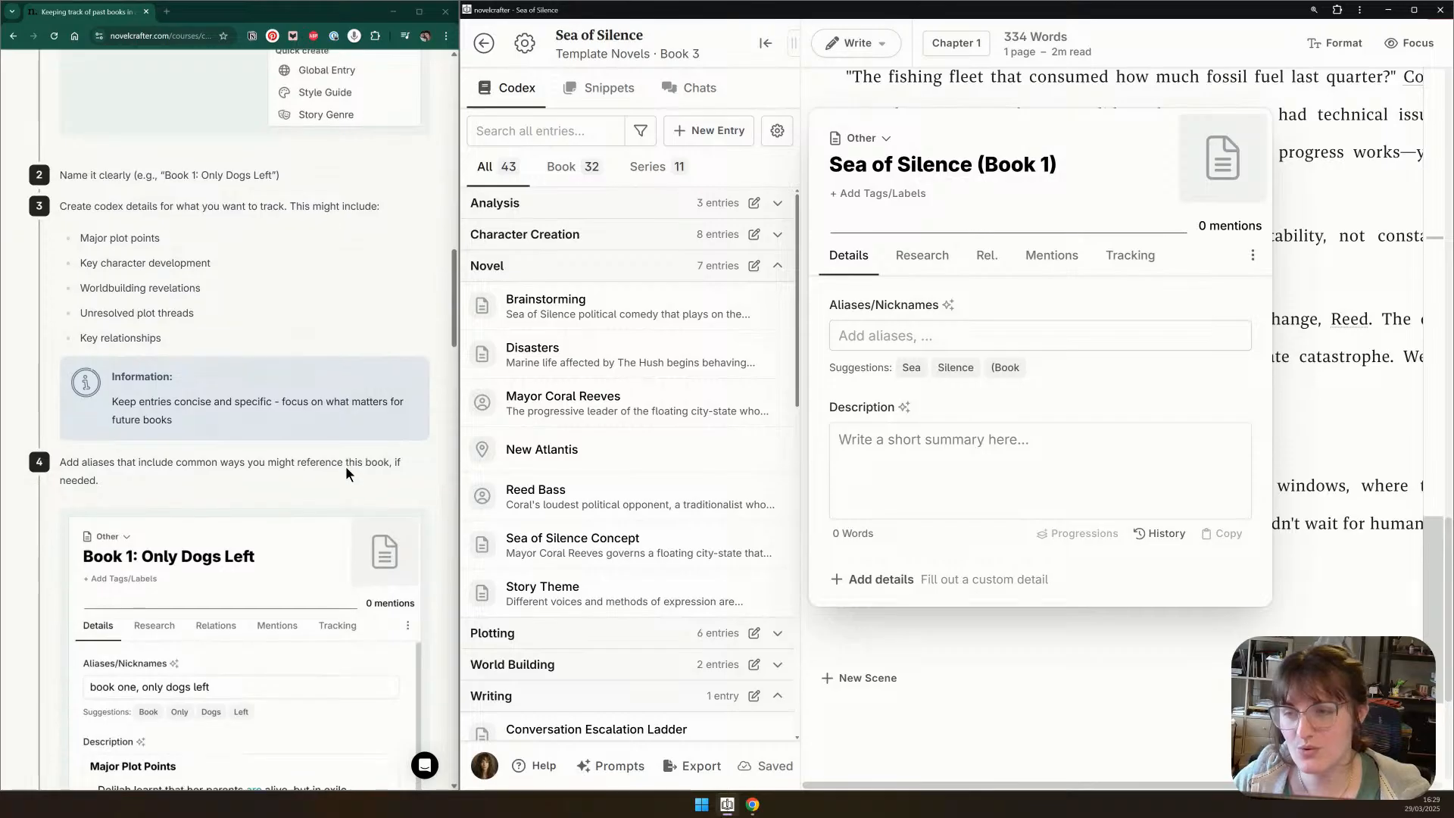
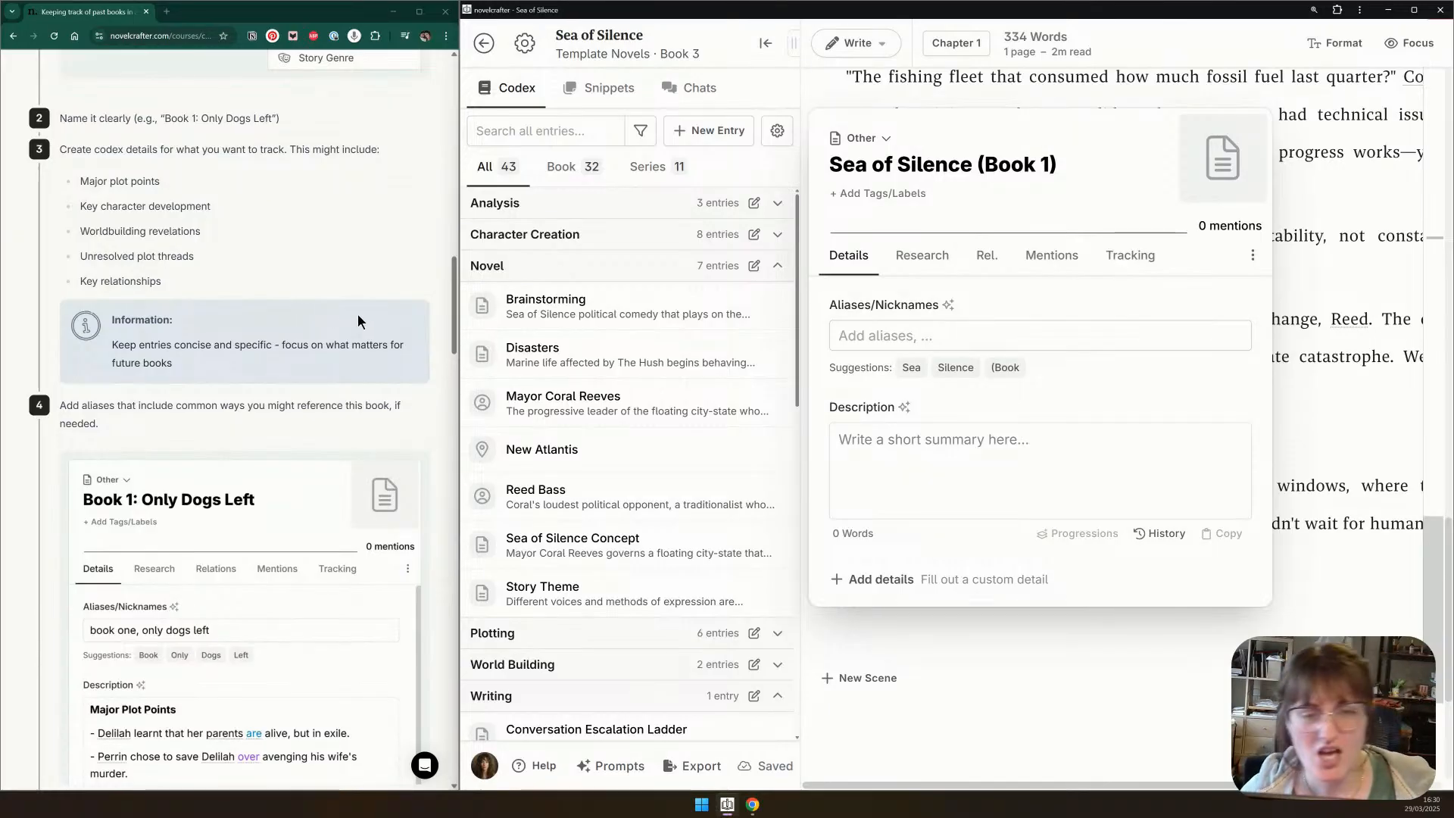
pyautogui.scroll(-3, 298, 535)
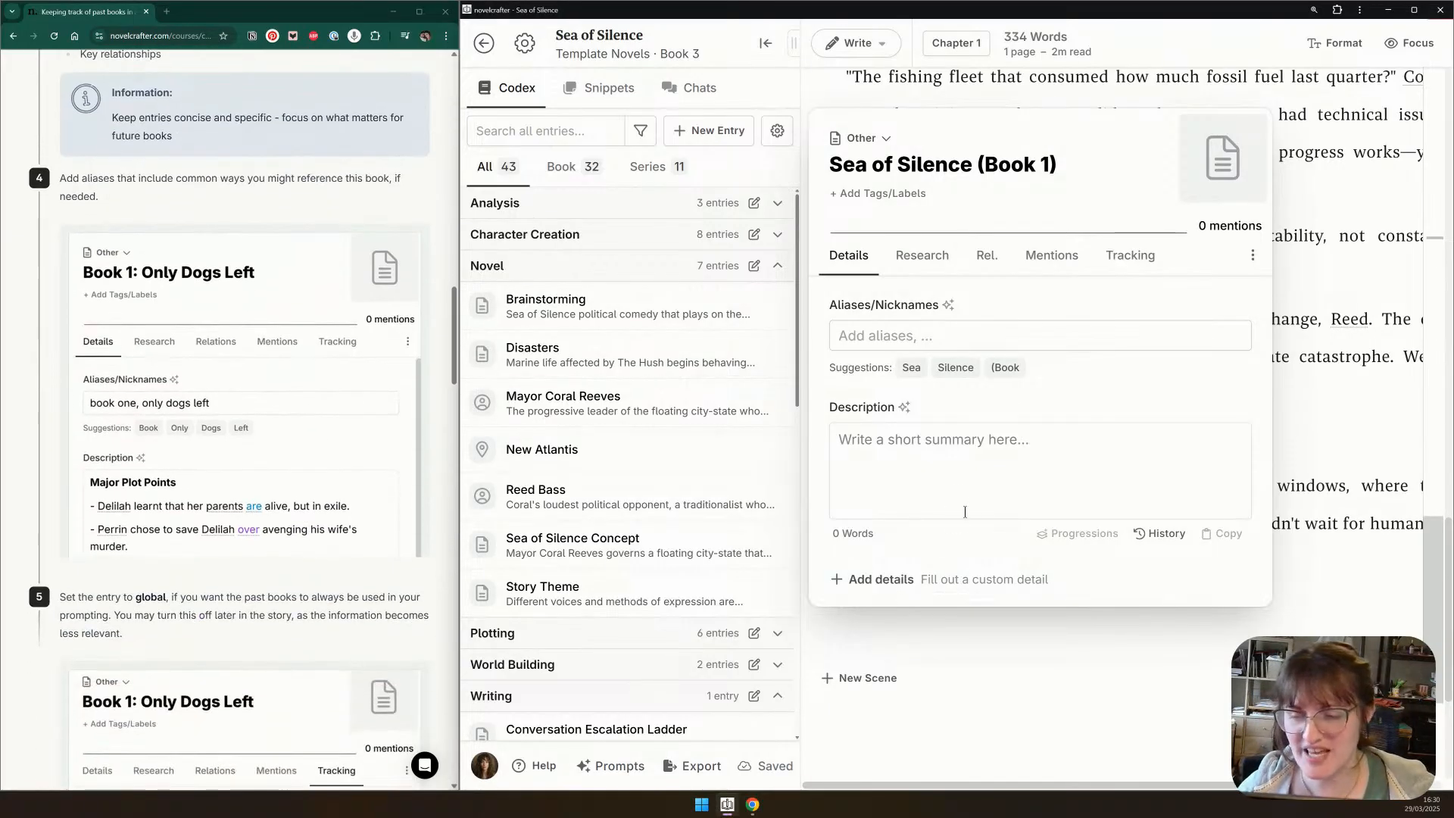
pyautogui.scroll(-2, 520, 535)
pyautogui.scroll(1, 429, 536)
pyautogui.scroll(1, 555, 507)
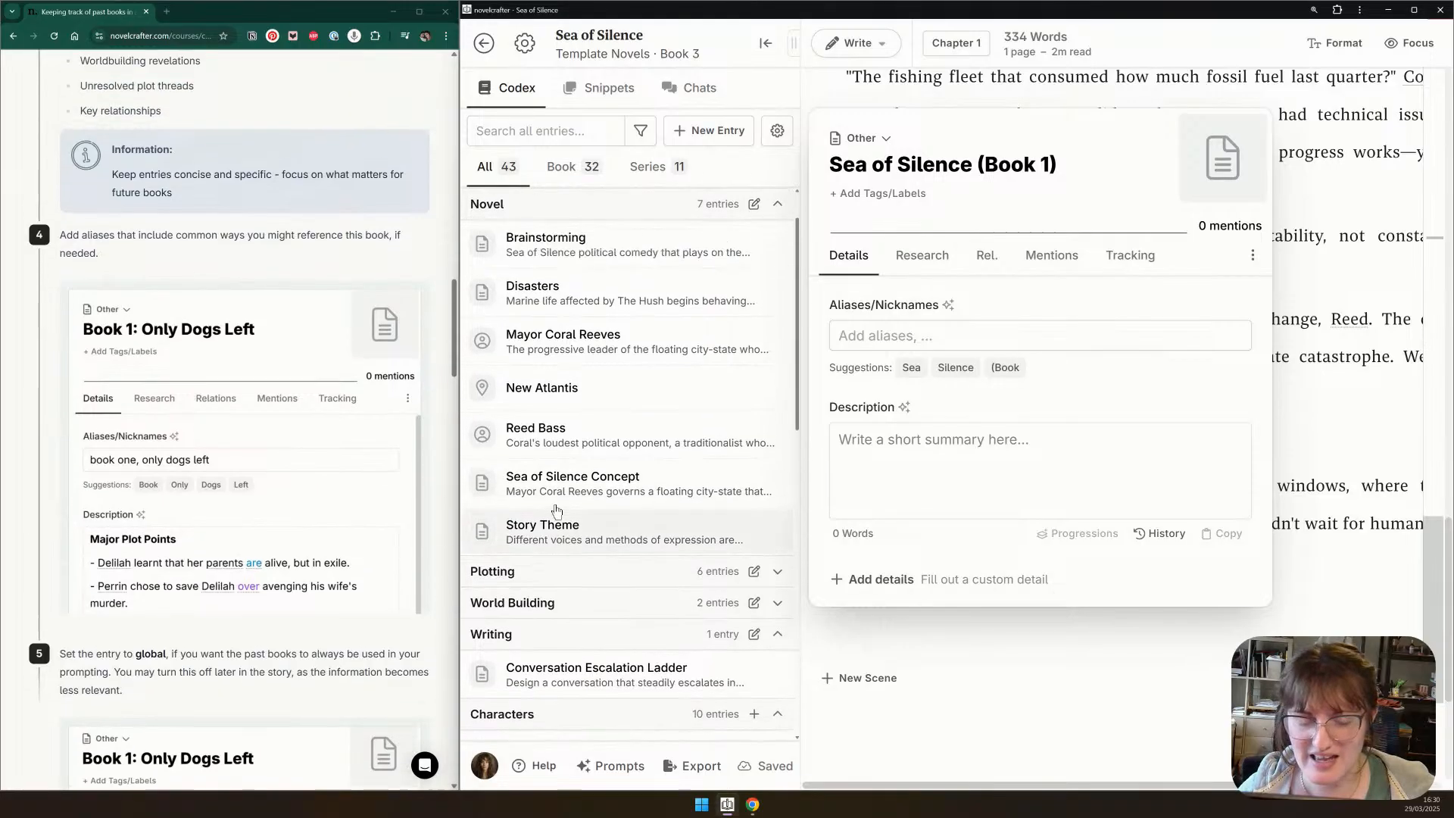
# Begin the entry's description with "Key Character changes" and the bullet "Mayor Reeves is now more tolerant of other beliefs"
pyautogui.click(1055, 450)
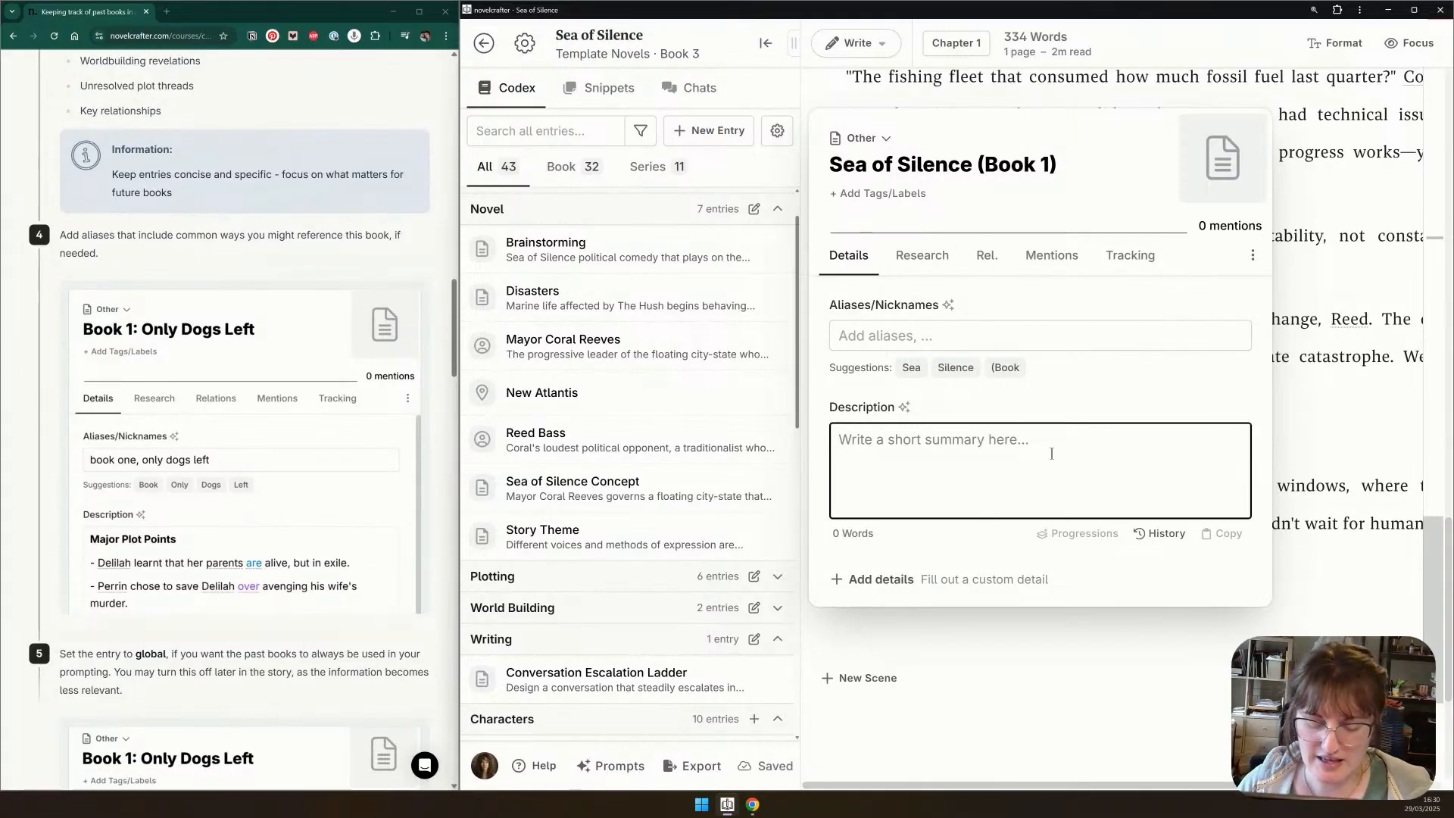
pyautogui.write('K')
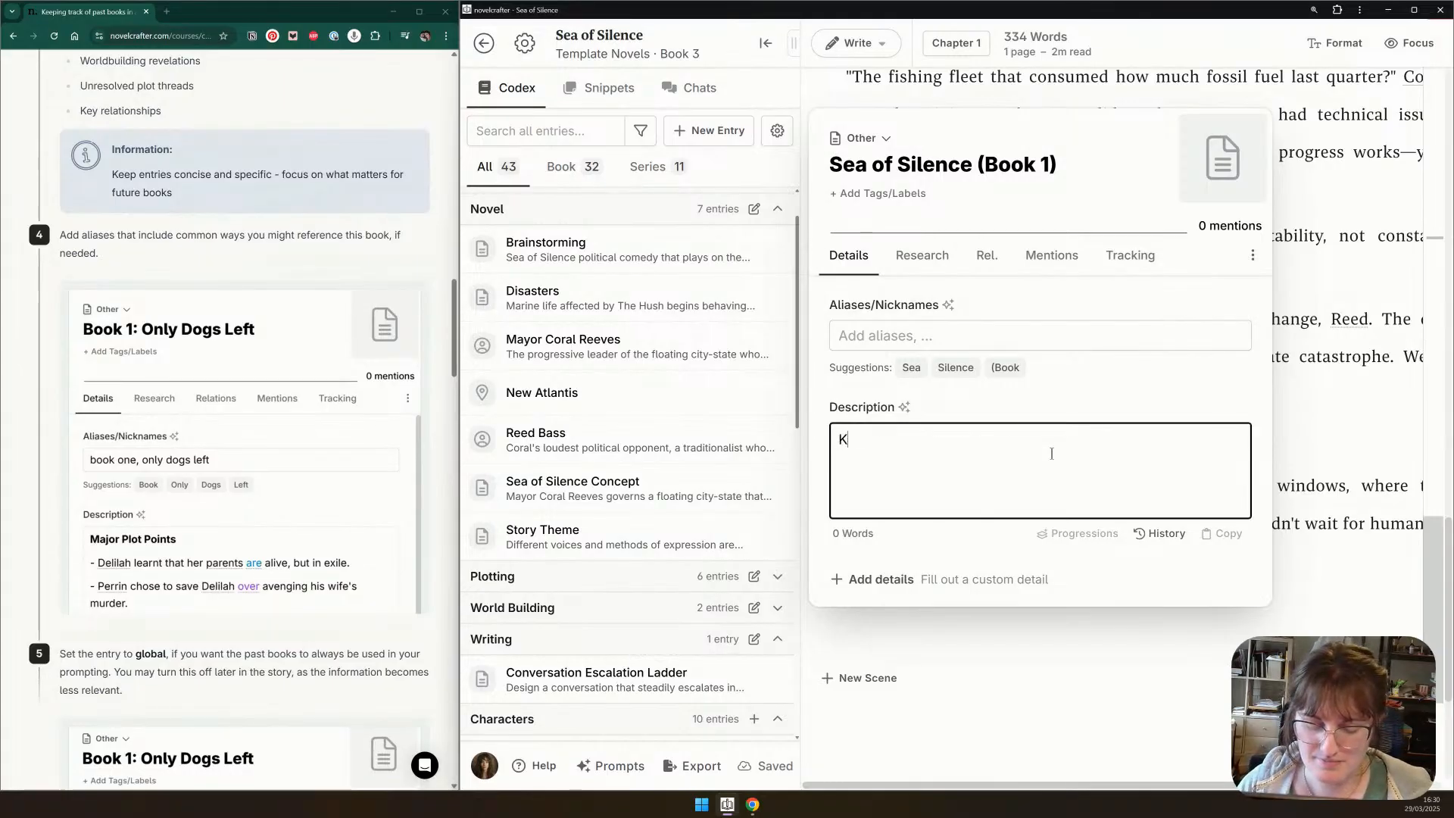
pyautogui.write('ey Character changes')
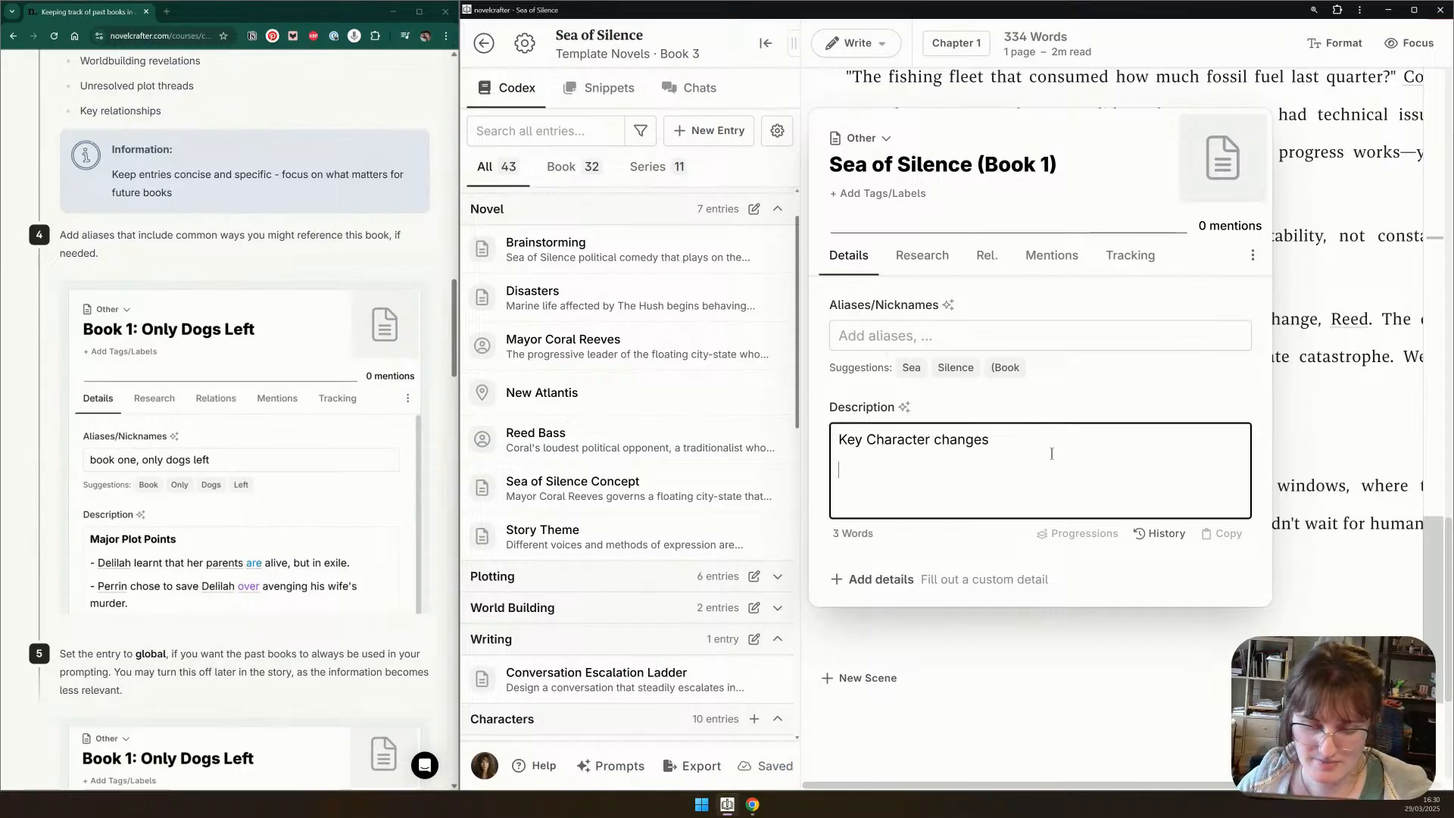
pyautogui.write('- M')
pyautogui.write('ayor Ree')
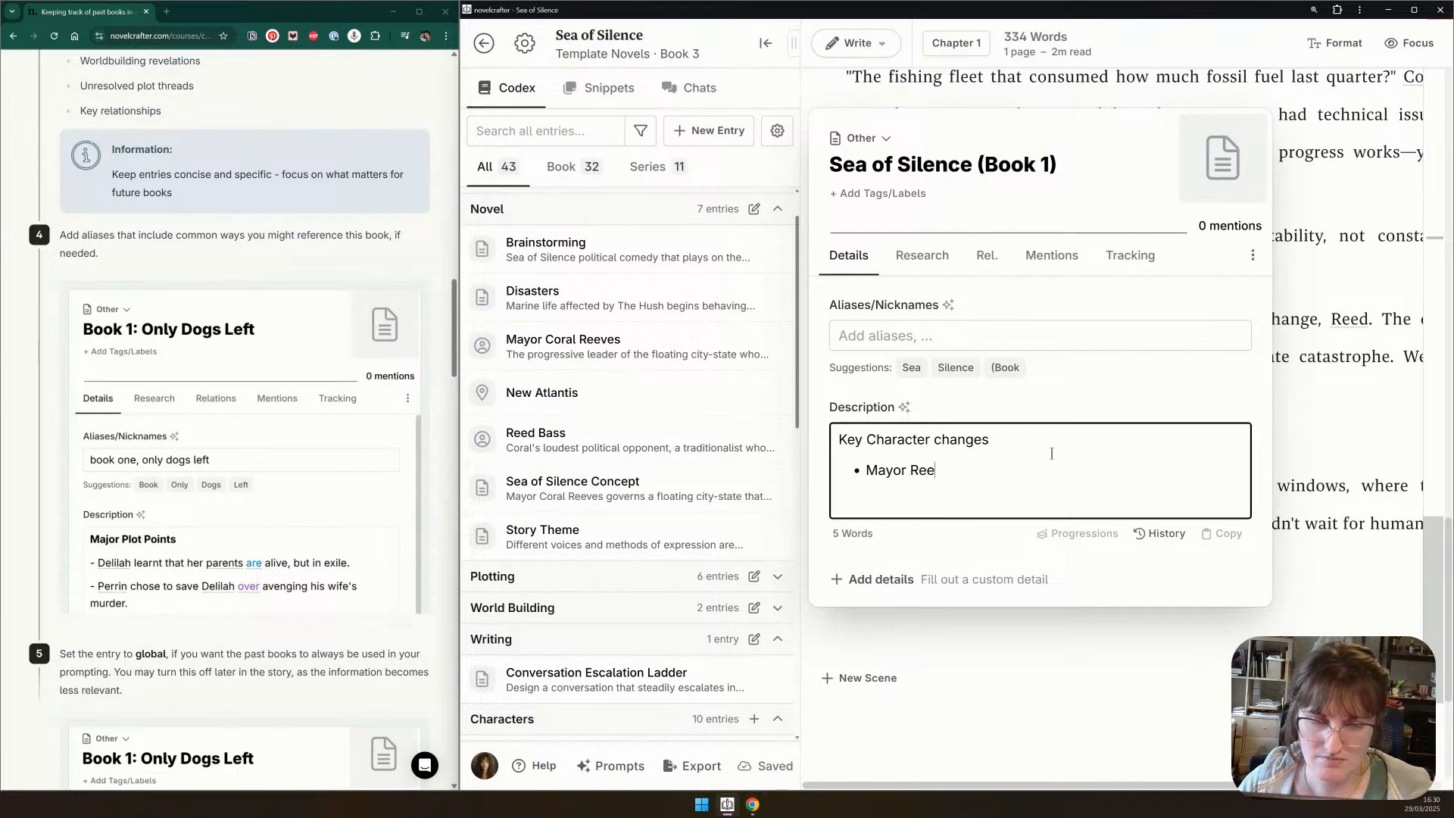
pyautogui.write('ves is ')
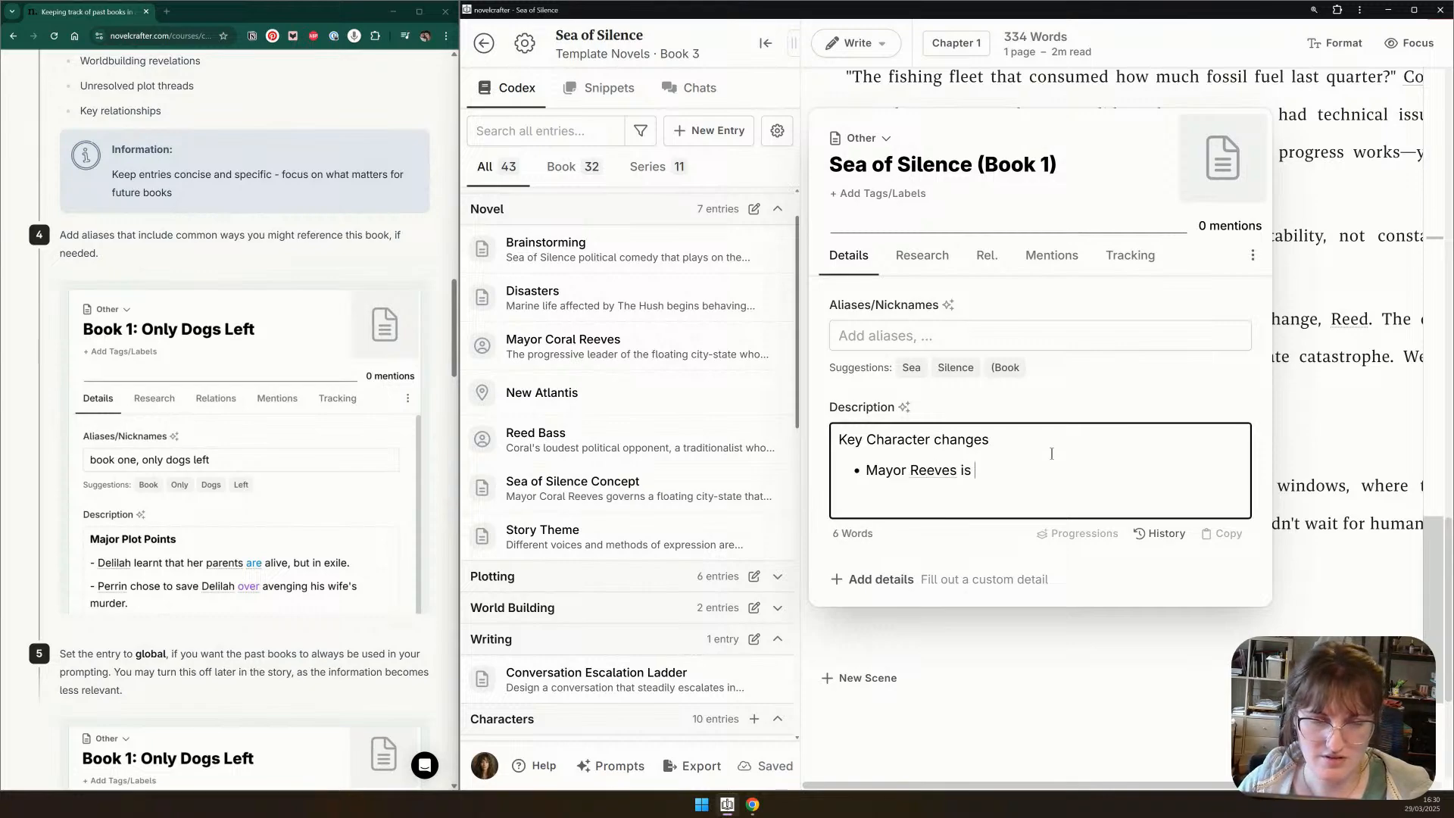
pyautogui.write('now more to')
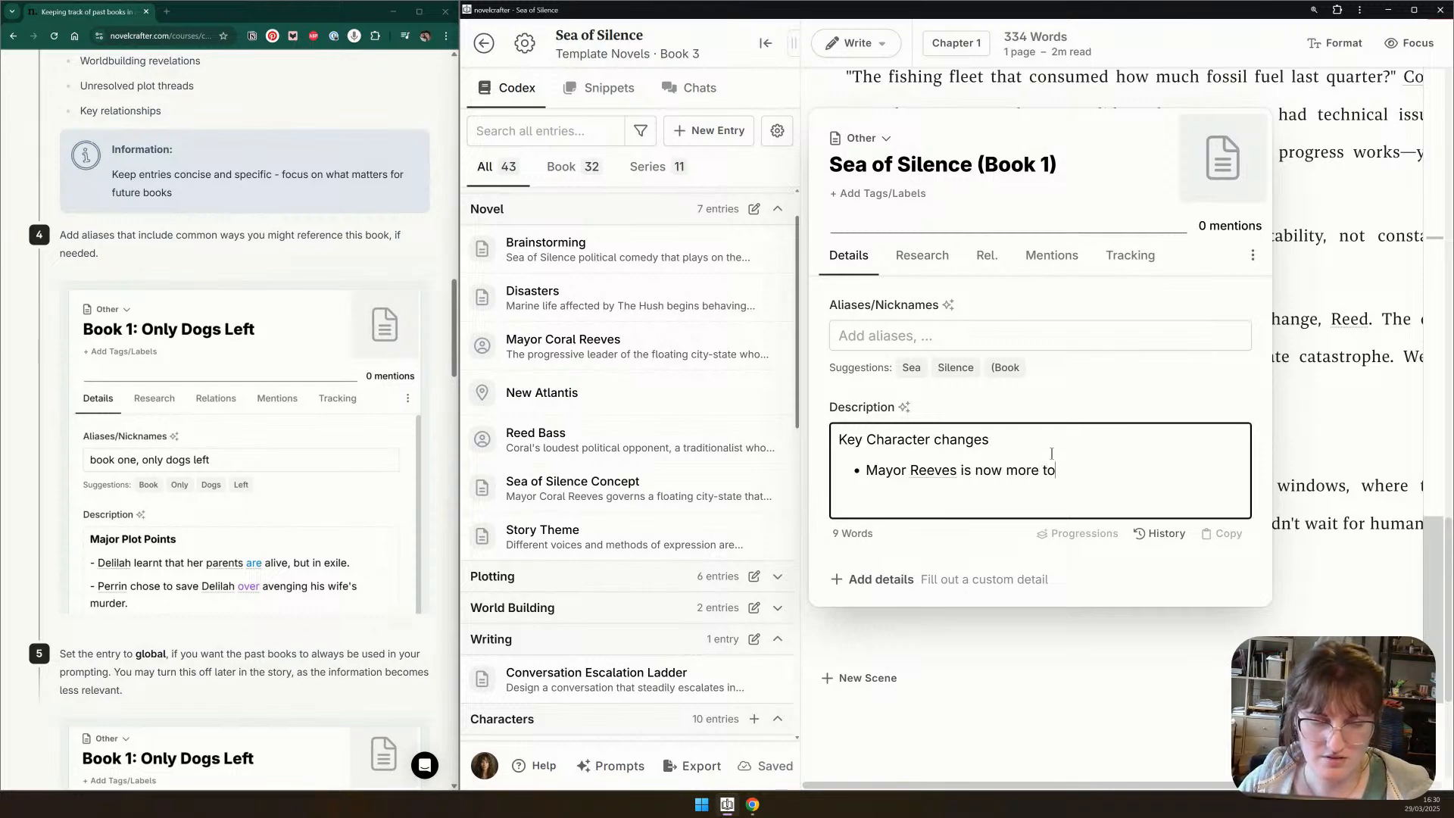
pyautogui.write('lerant of')
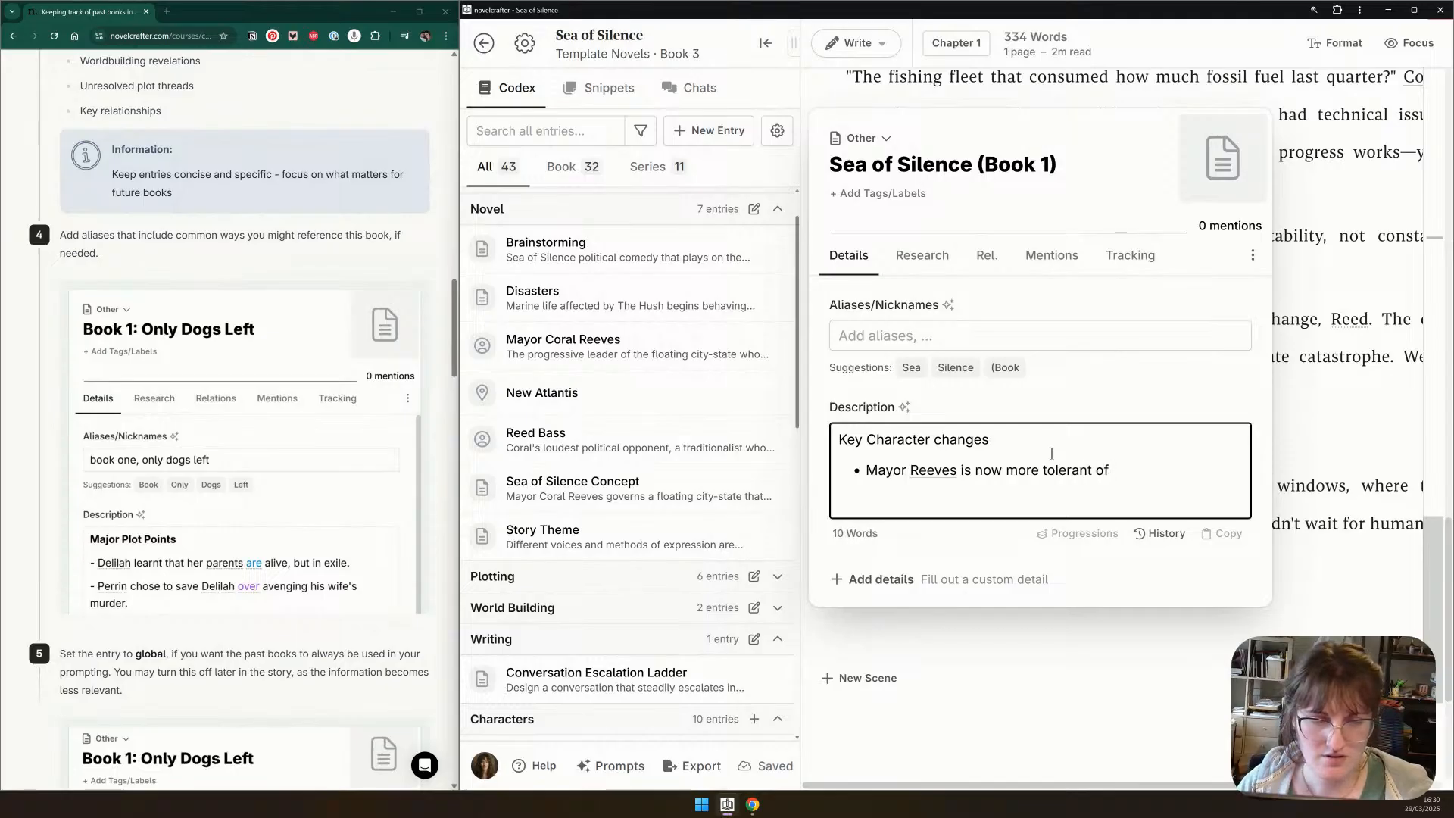
pyautogui.write(' other beliefs')
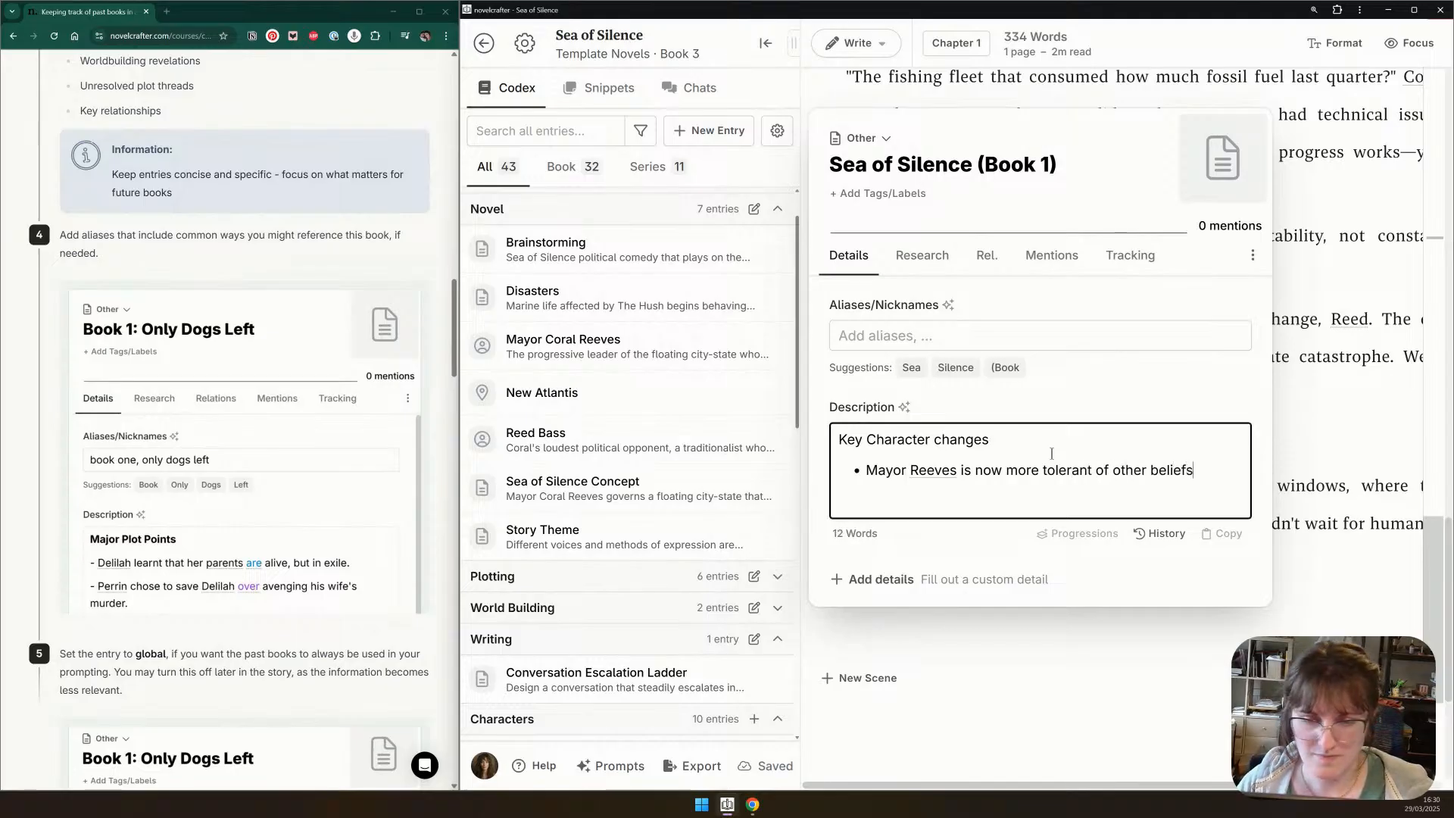
# Add a second bullet to the entry's description beginning "The cult's plans were stopped, but the city is recovering;"
pyautogui.write('The cu')
pyautogui.write('lt')
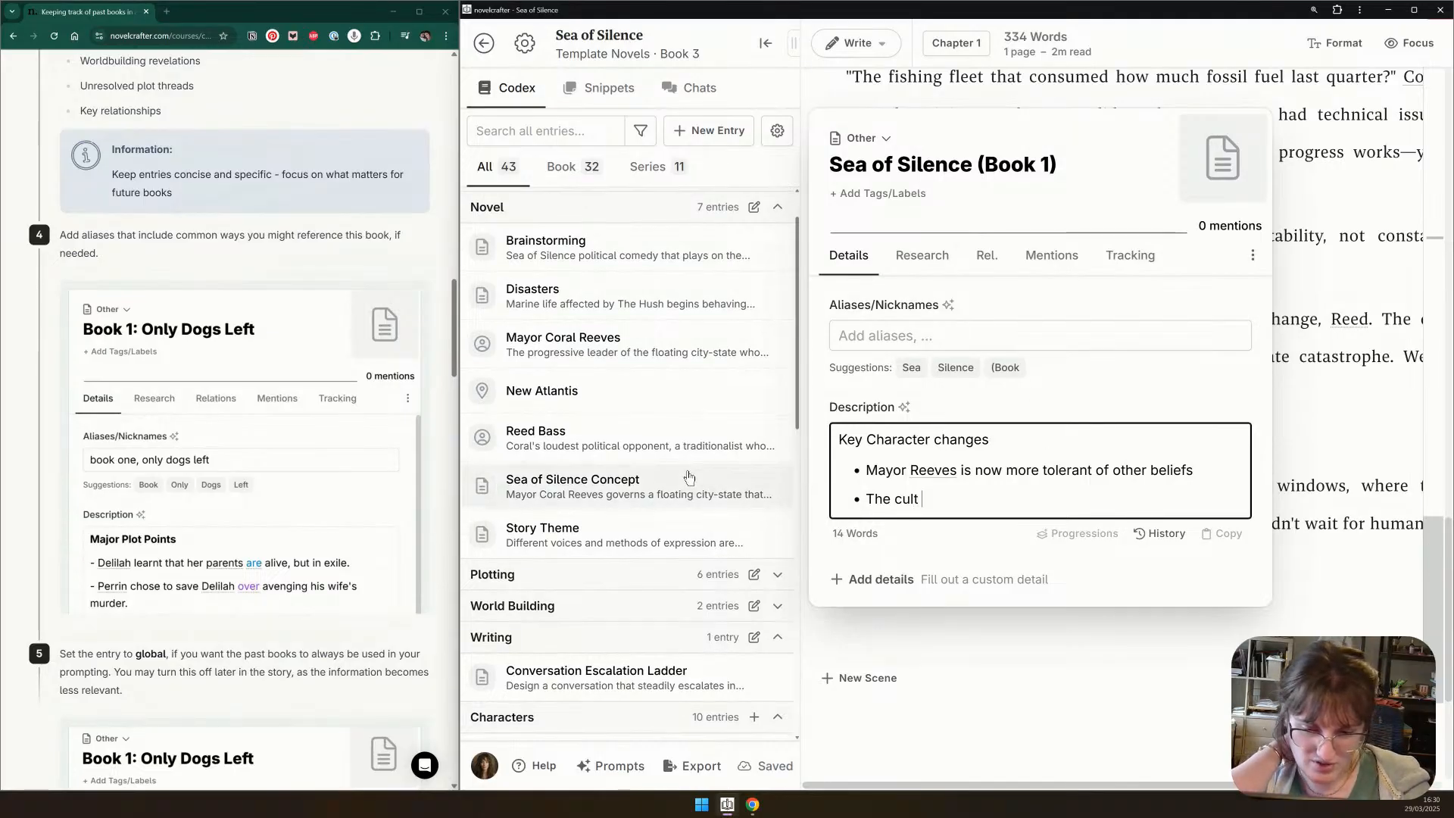
pyautogui.scroll(-3, 688, 482)
pyautogui.scroll(-7, 687, 481)
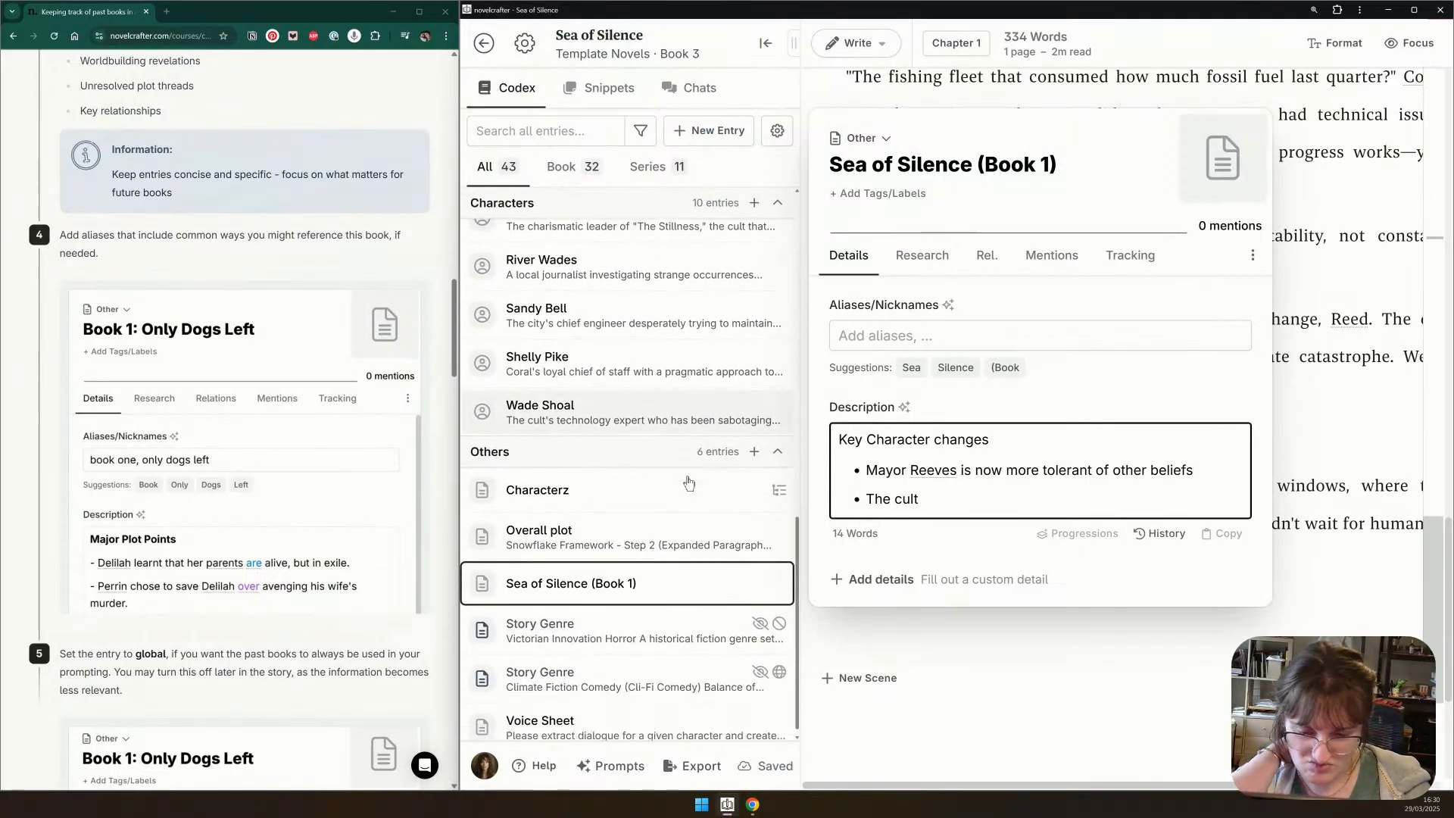
pyautogui.scroll(10, 688, 481)
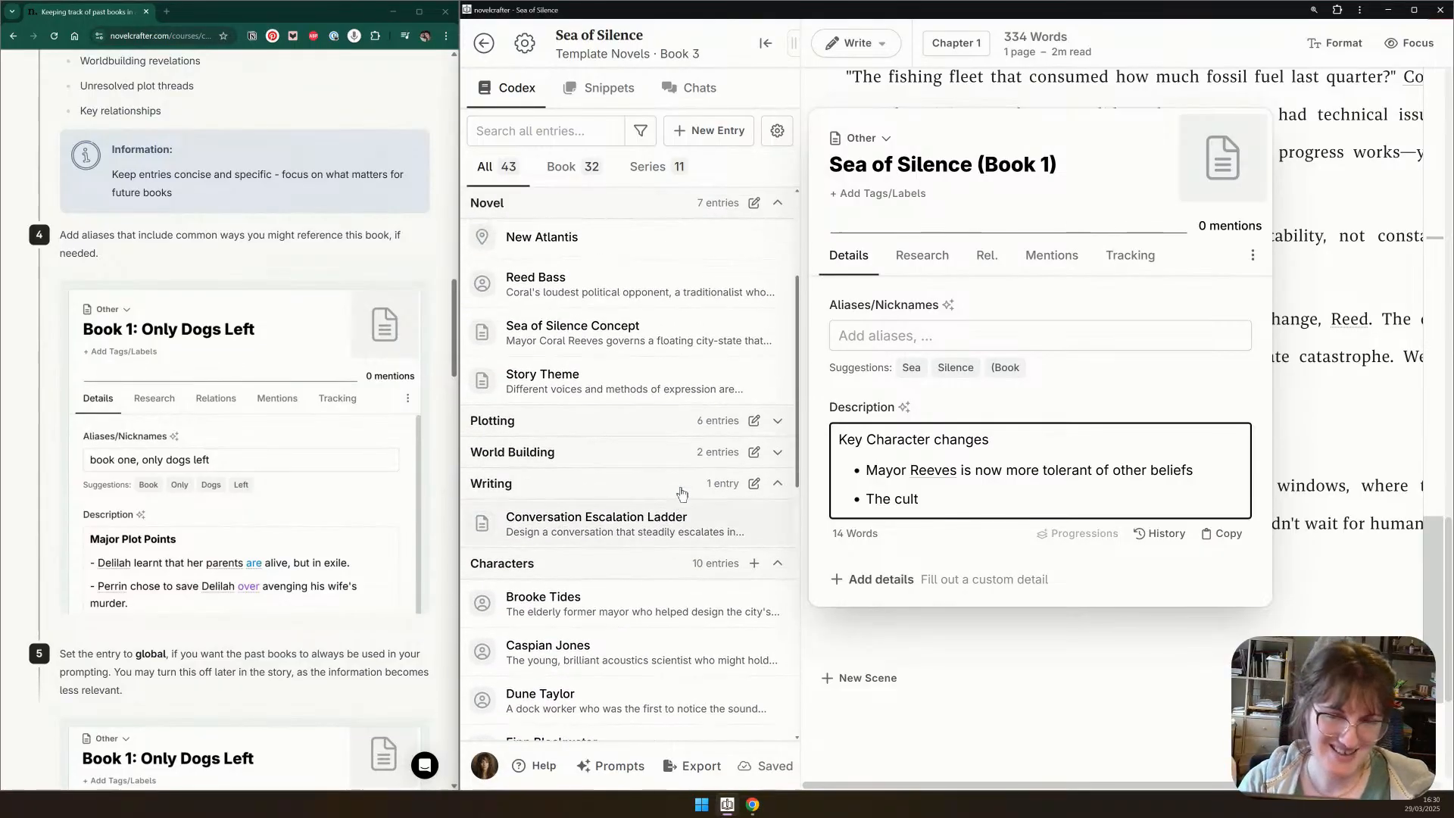
pyautogui.write('was')
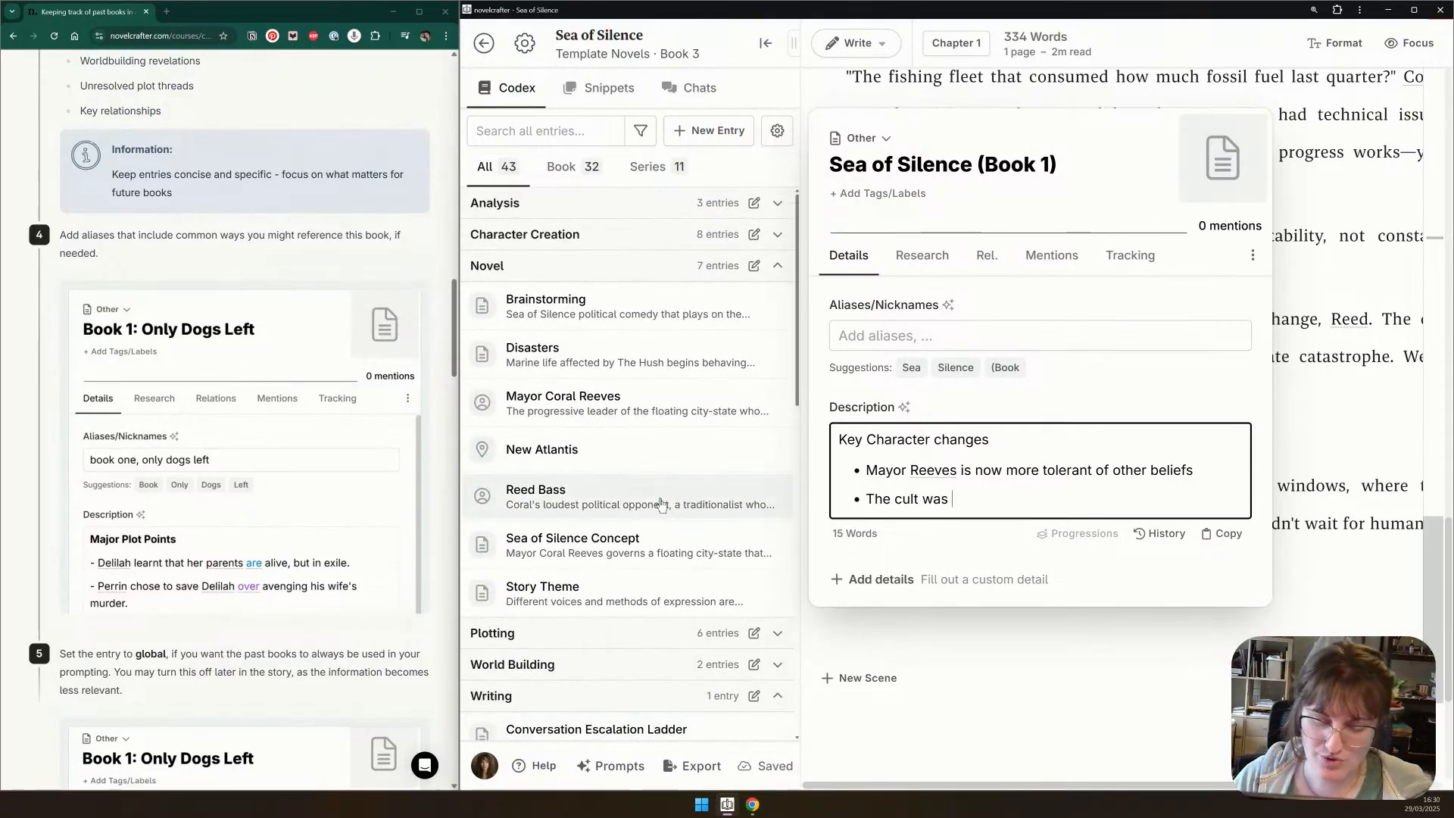
pyautogui.press('BackSpace')
pyautogui.press('BackSpace')
pyautogui.press('BackSpace')
pyautogui.press('BackSpace')
pyautogui.press('BackSpace')
pyautogui.write("'s ")
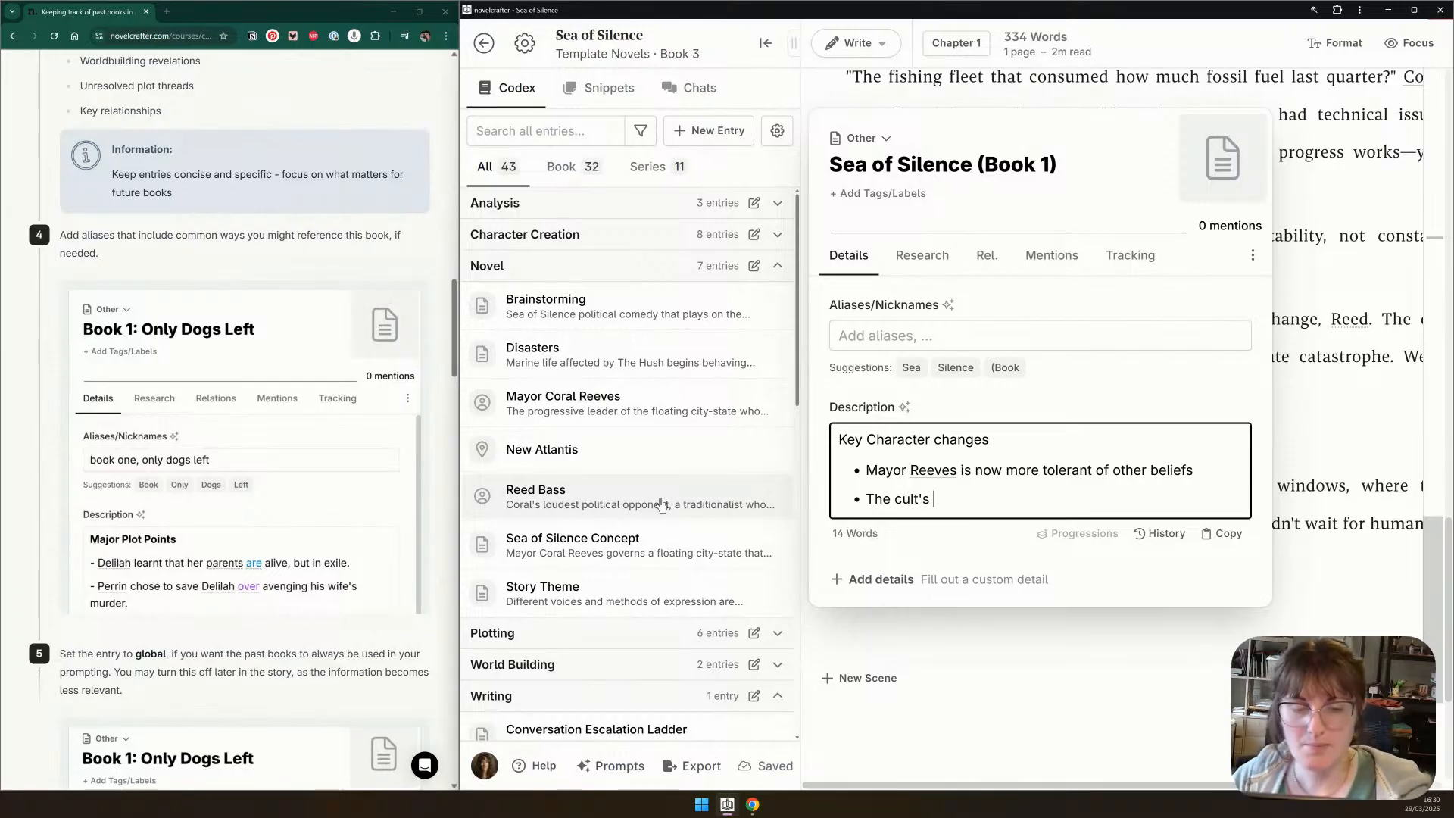
pyautogui.write('plans were stoppe')
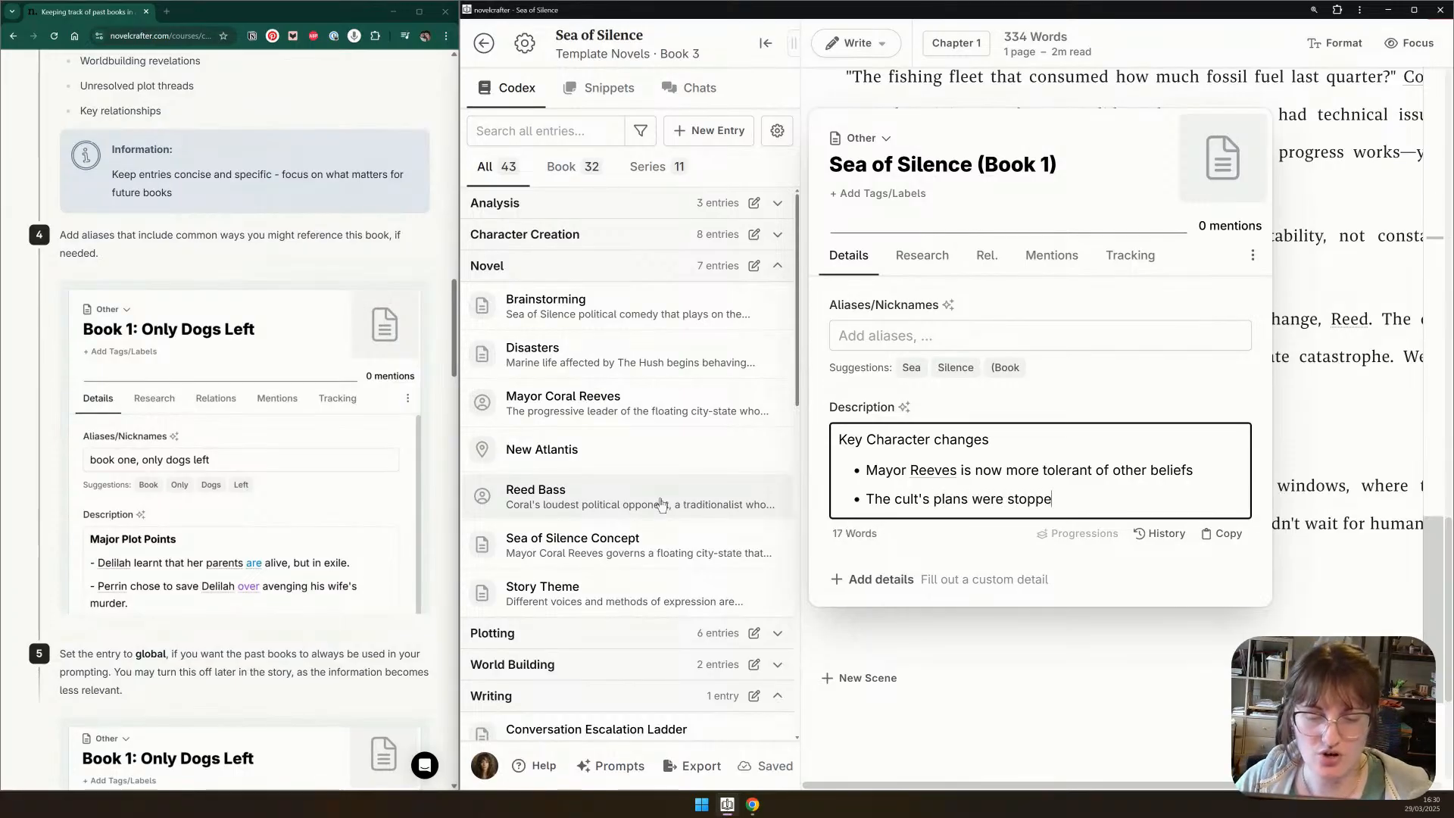
pyautogui.write('d, but ')
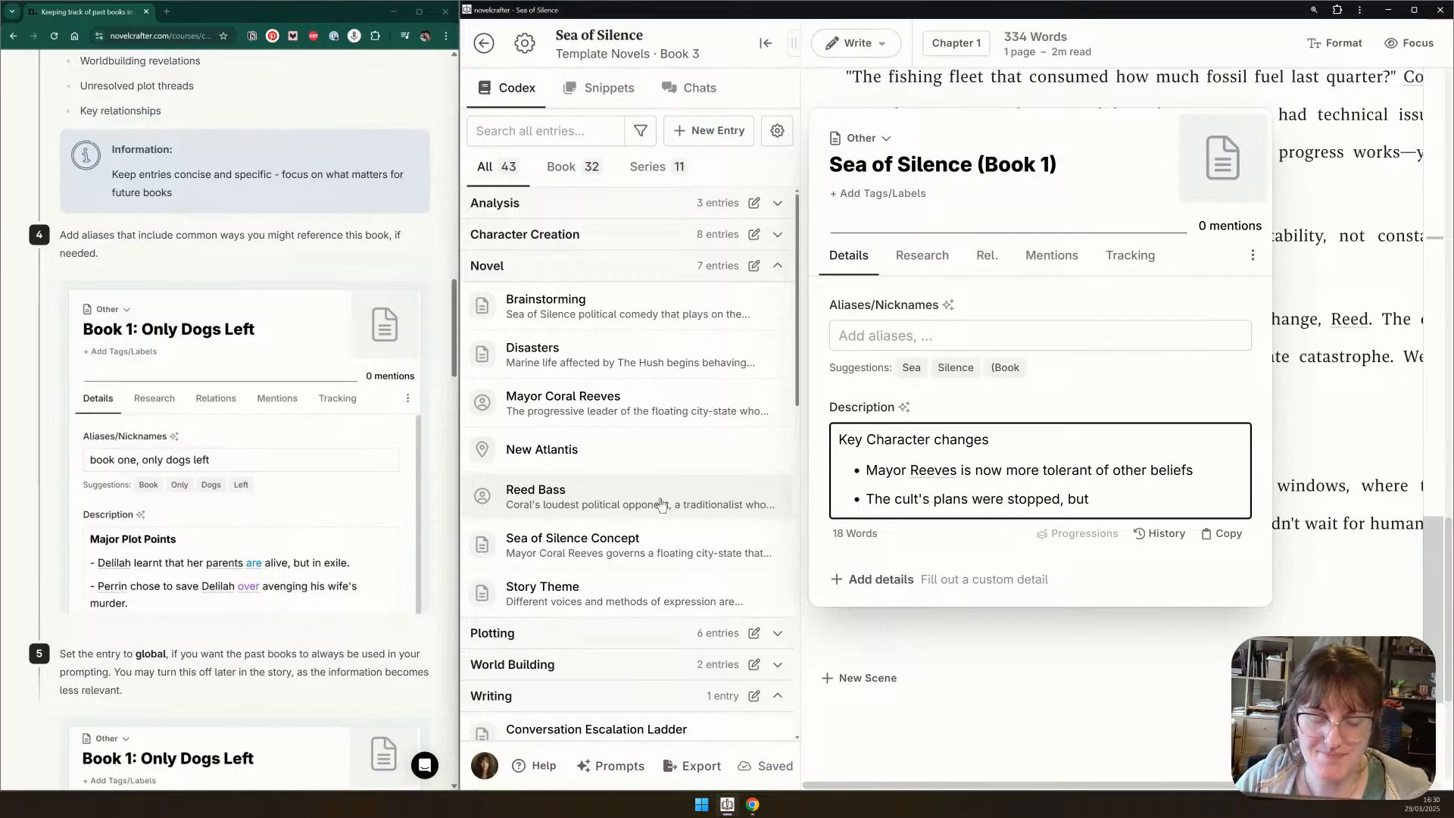
pyautogui.write('the city is ')
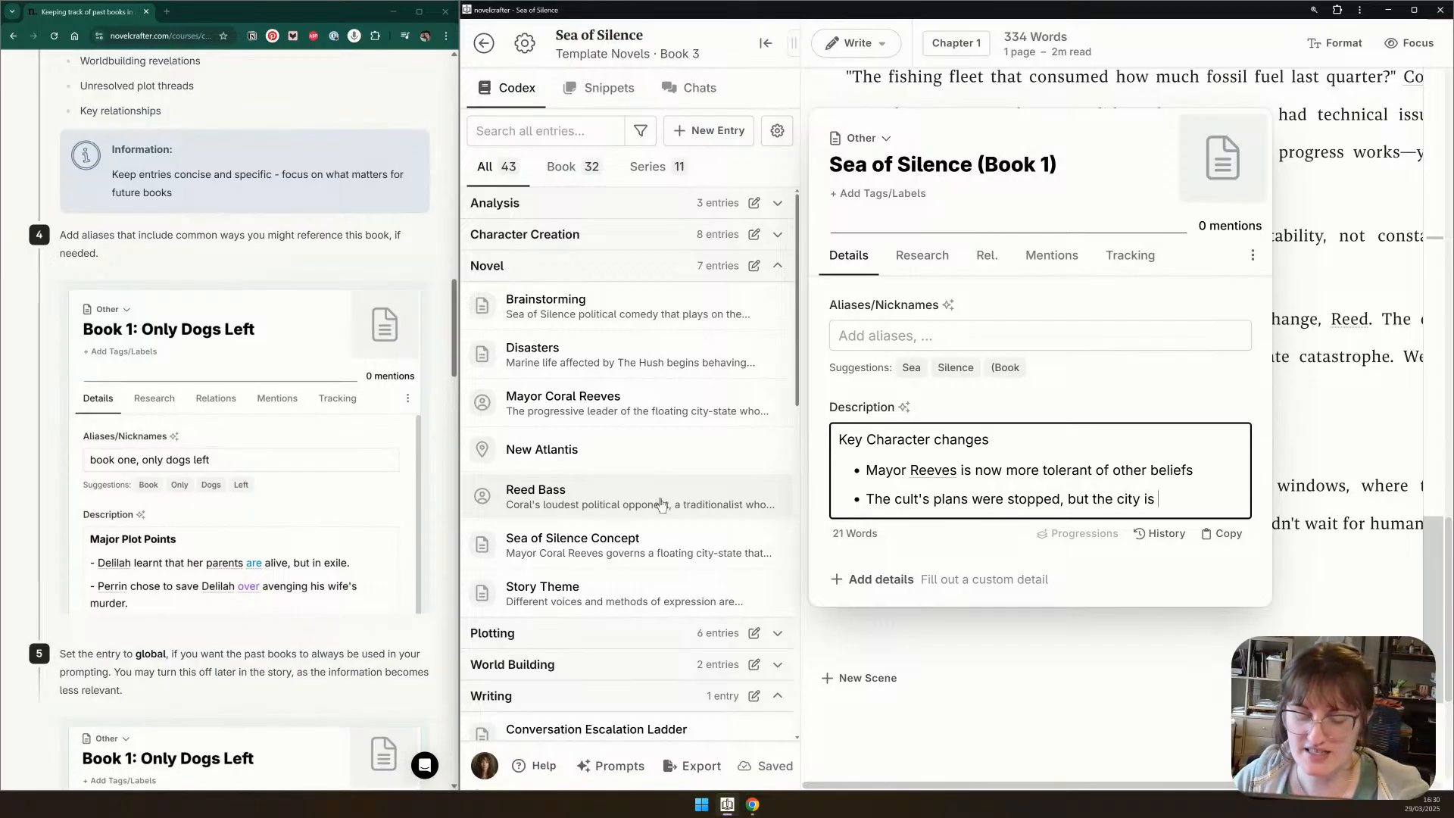
pyautogui.write('recovering; te')
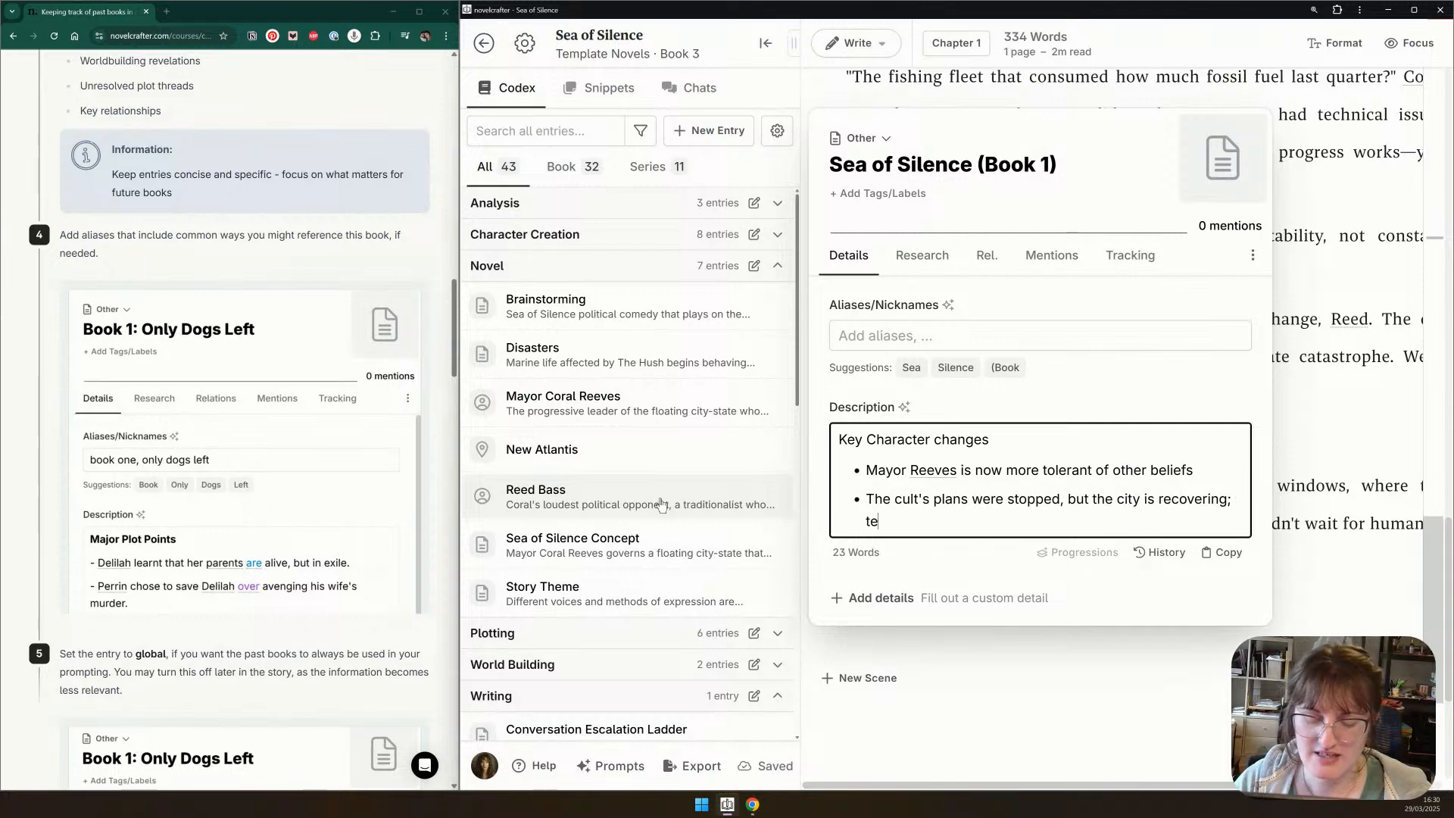
# Finish the cult bullet with "technology is not back to where it was, and the cities are now floating in a new current system."
pyautogui.write('chnology is not b')
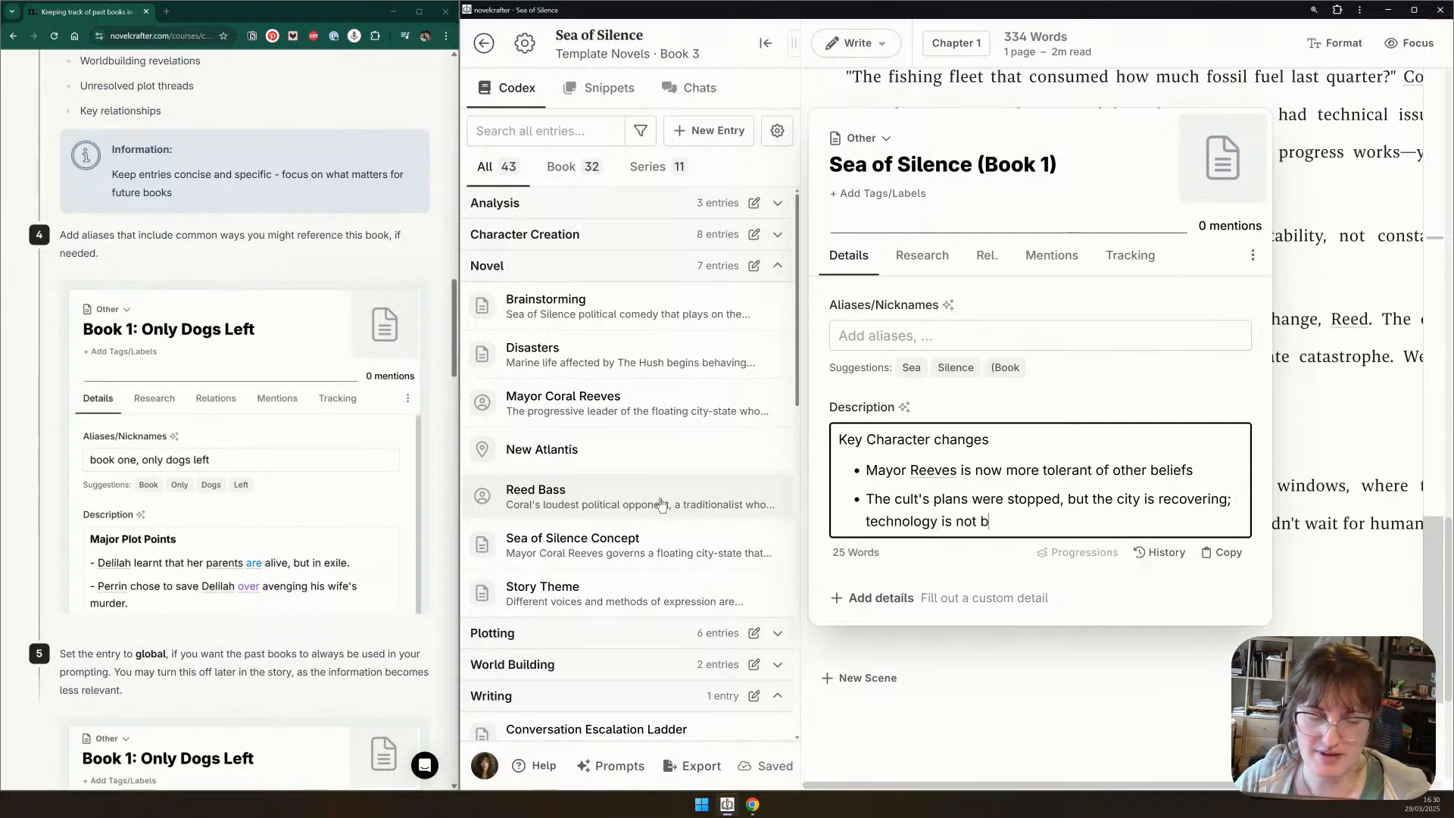
pyautogui.write('ack to where it w')
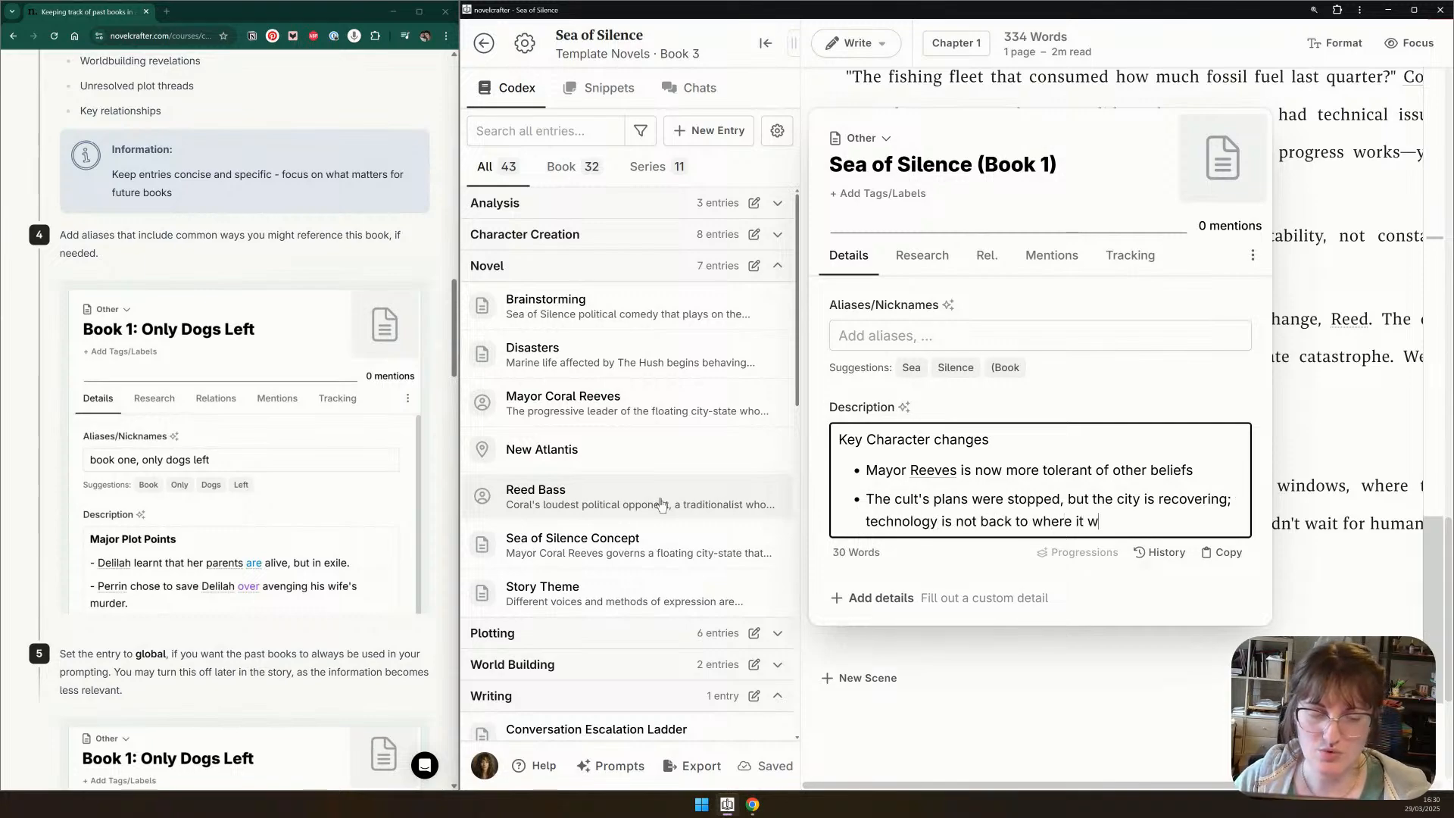
pyautogui.write('as, and the cities ')
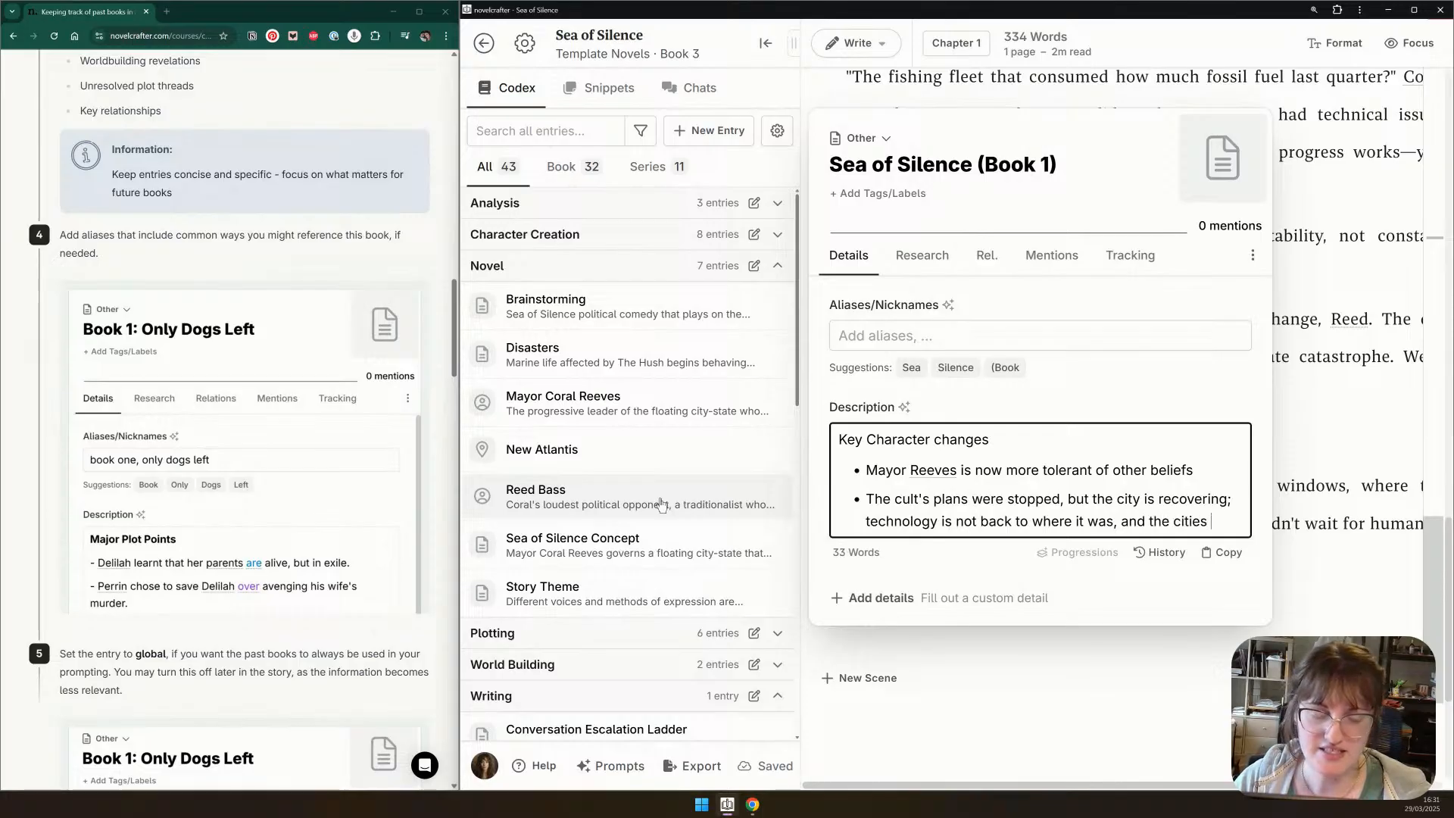
pyautogui.write('are now floating in t')
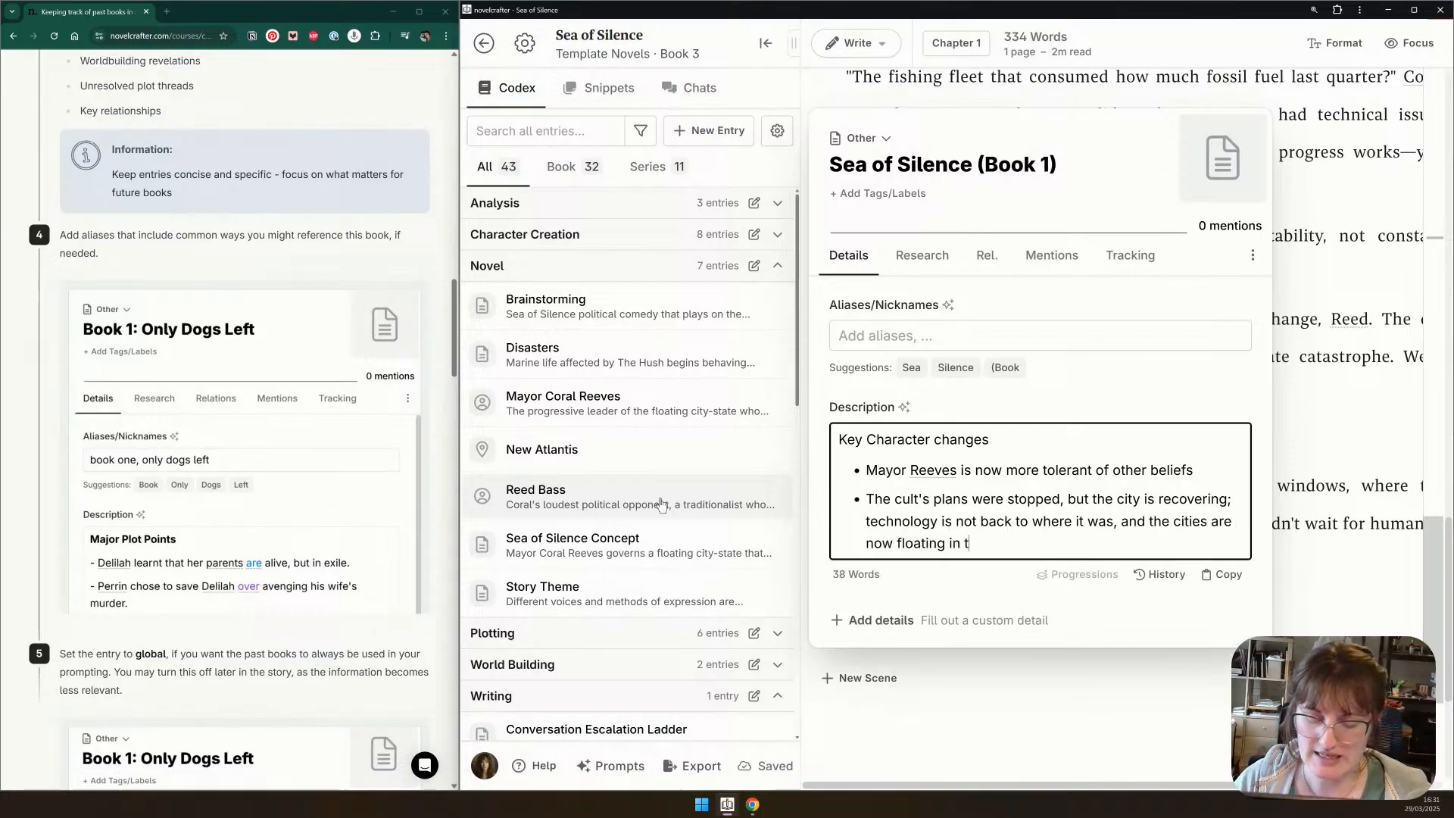
pyautogui.press('BackSpace')
pyautogui.write('a new ')
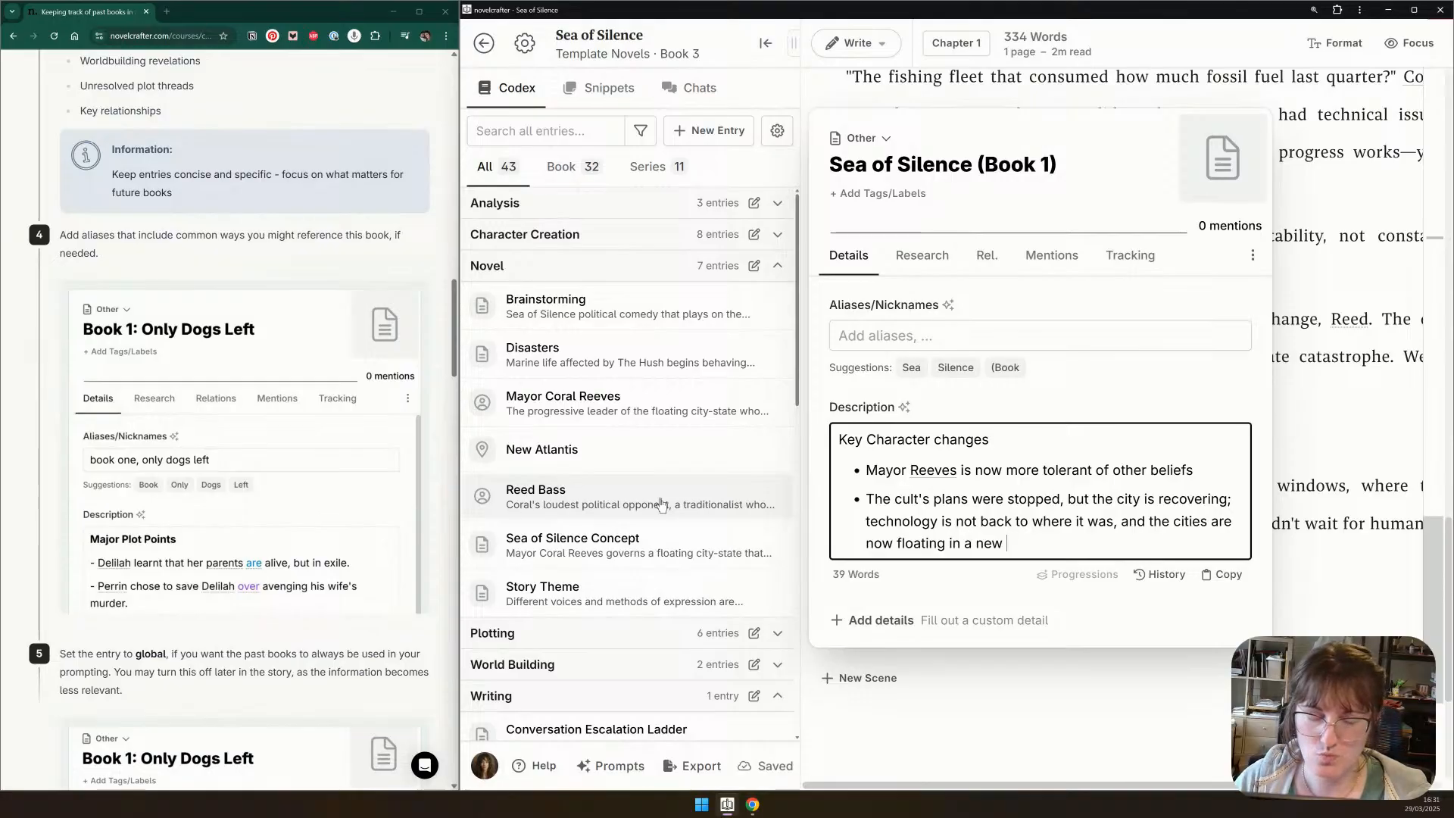
pyautogui.write('current system')
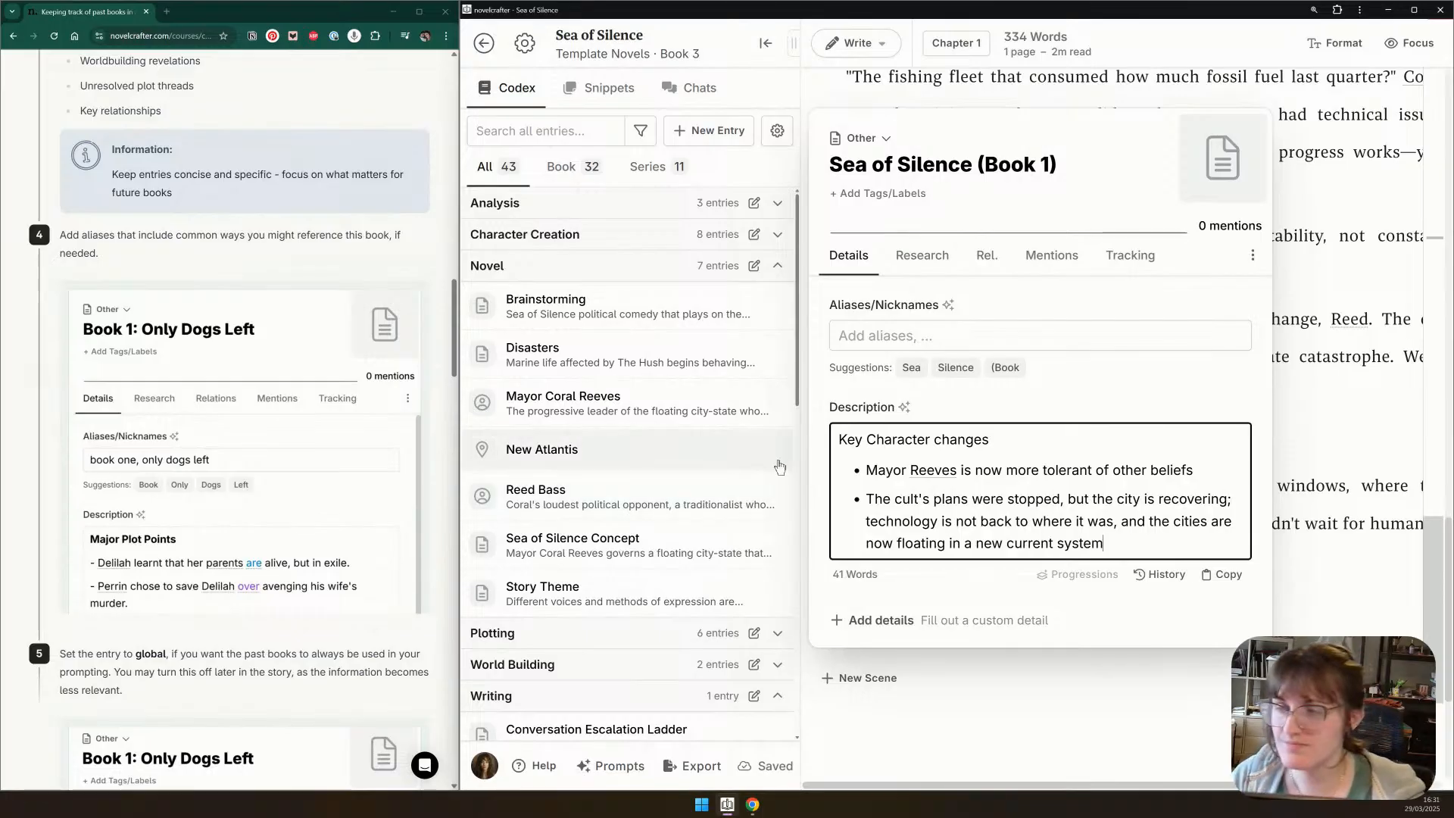
pyautogui.write('.')
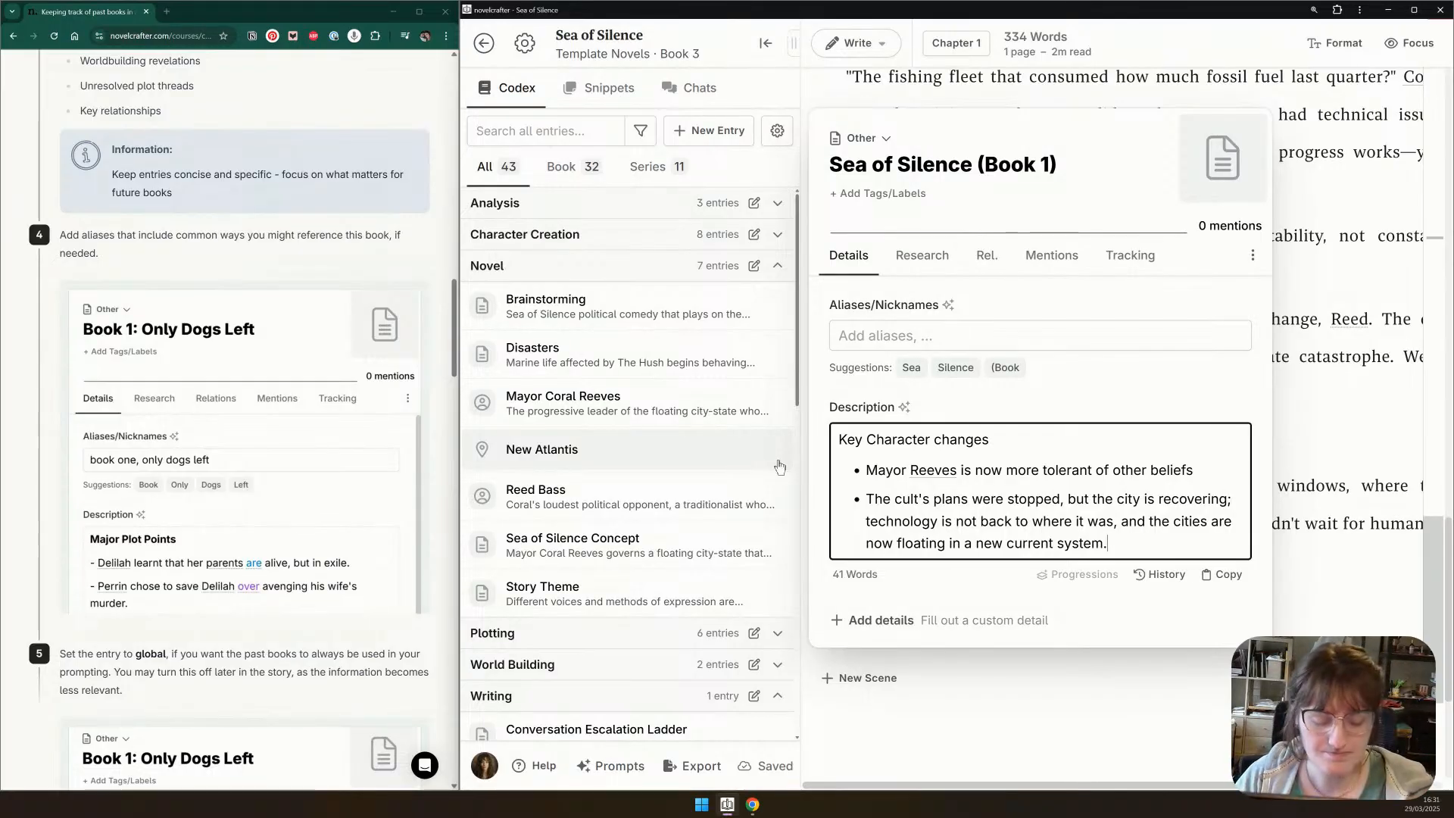
# Start a third bullet in the description with the words "Member of"
pyautogui.press('Return')
pyautogui.write('Now')
pyautogui.press('BackSpace')
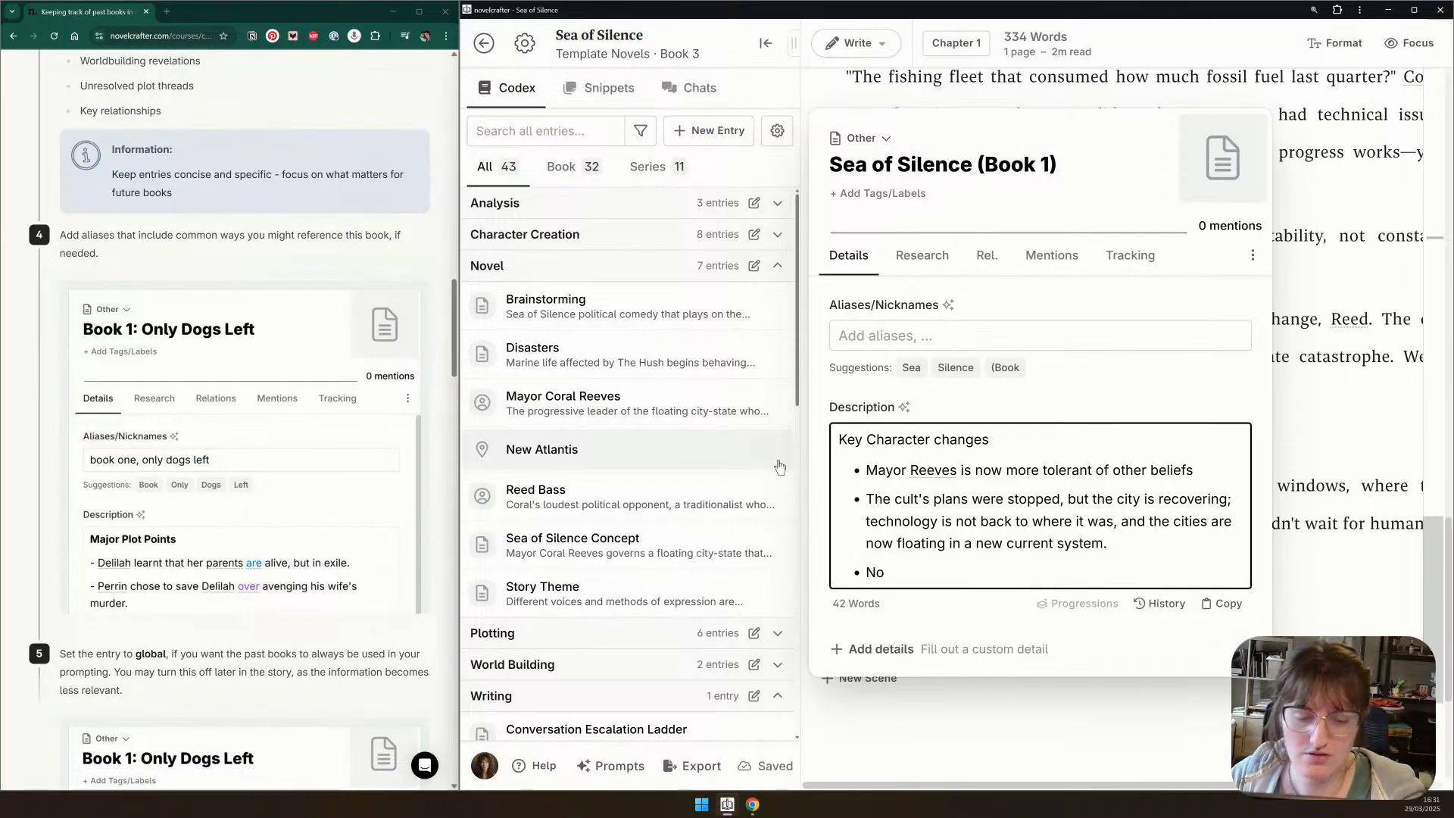
pyautogui.press('BackSpace')
pyautogui.press('BackSpace')
pyautogui.write('Member ')
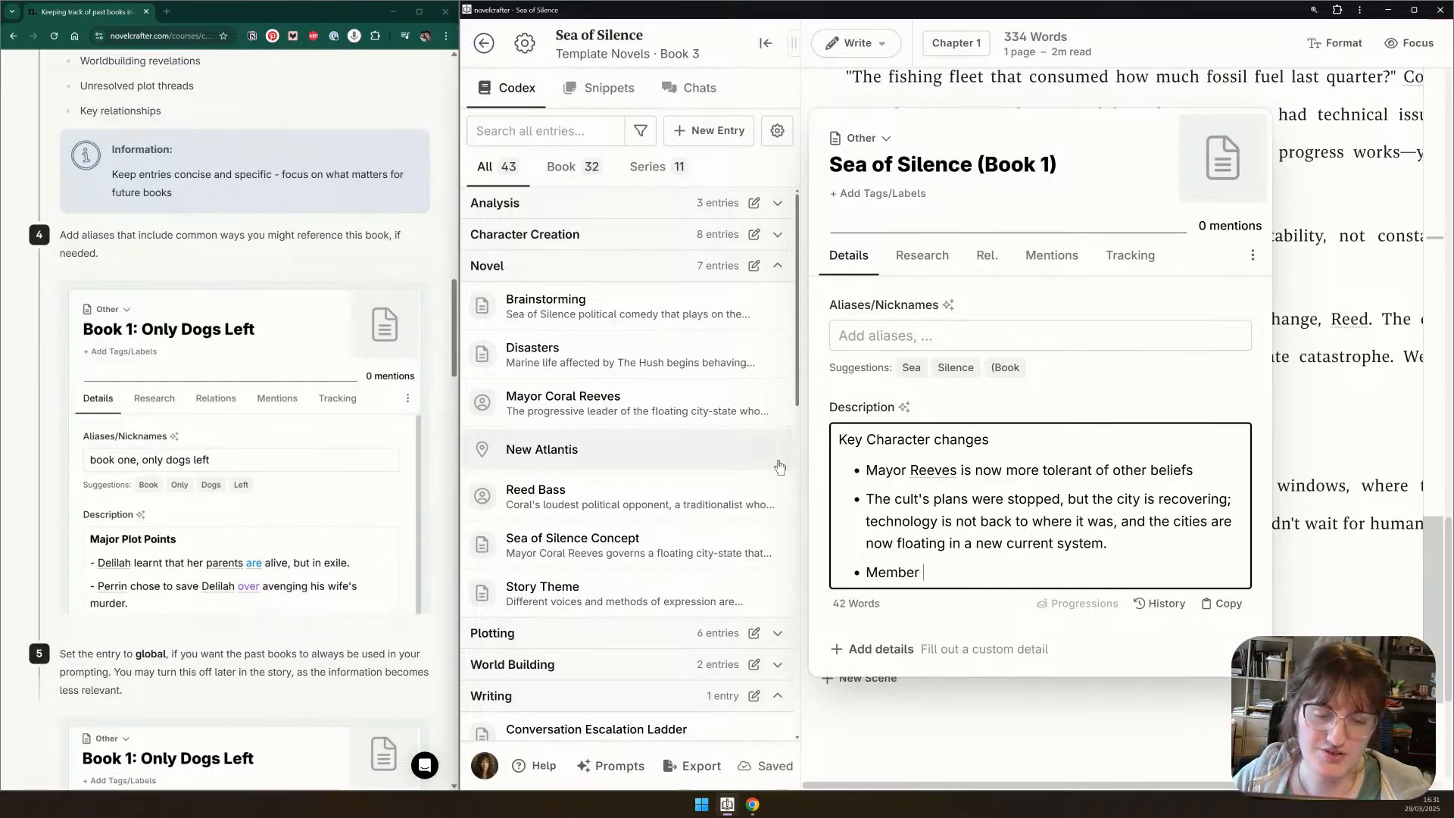
pyautogui.write('of')
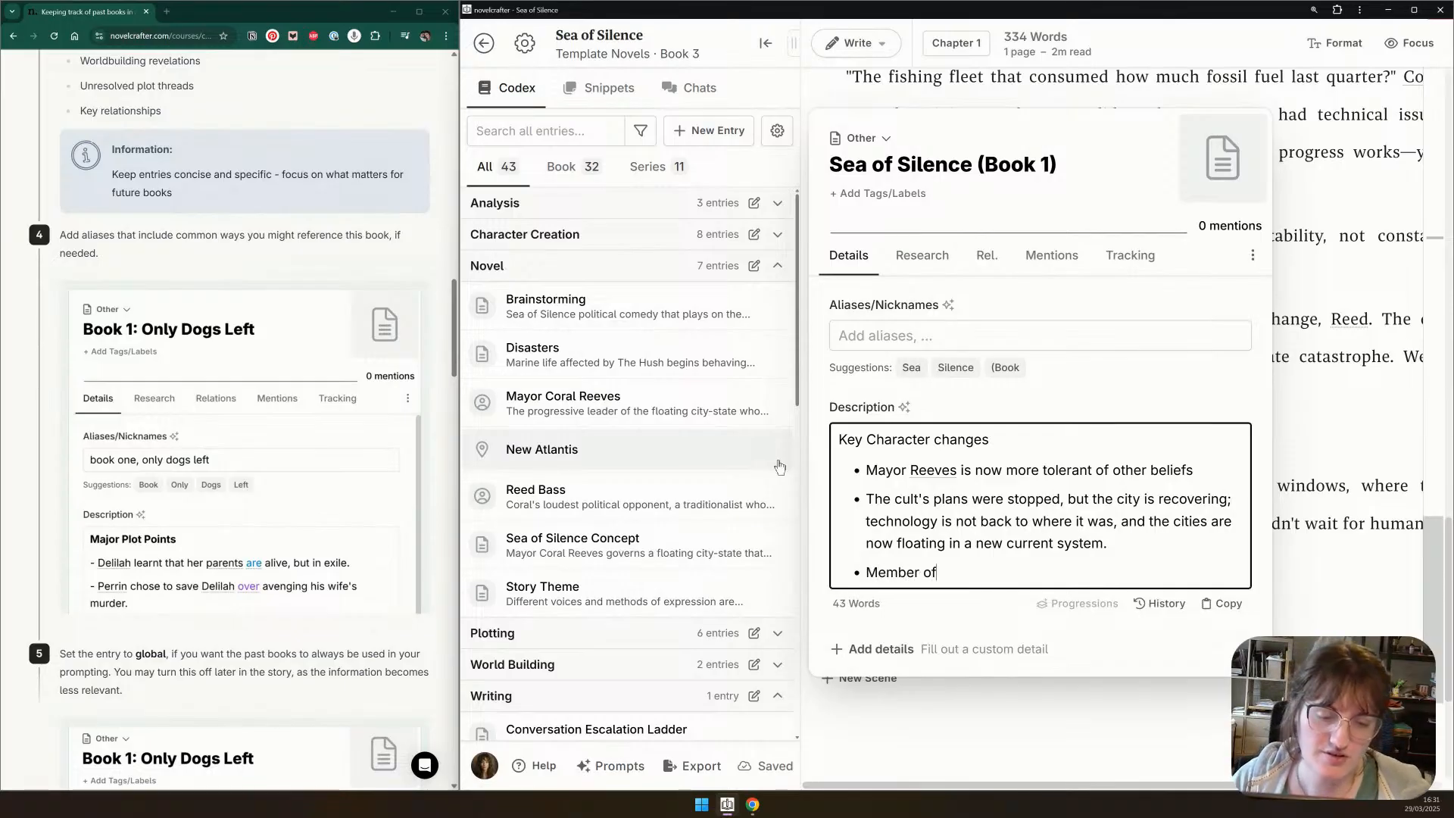
# Reword the heading above the description's bullets as "Key Story Points"
pyautogui.doubleClick(897, 437)
pyautogui.write('Str')
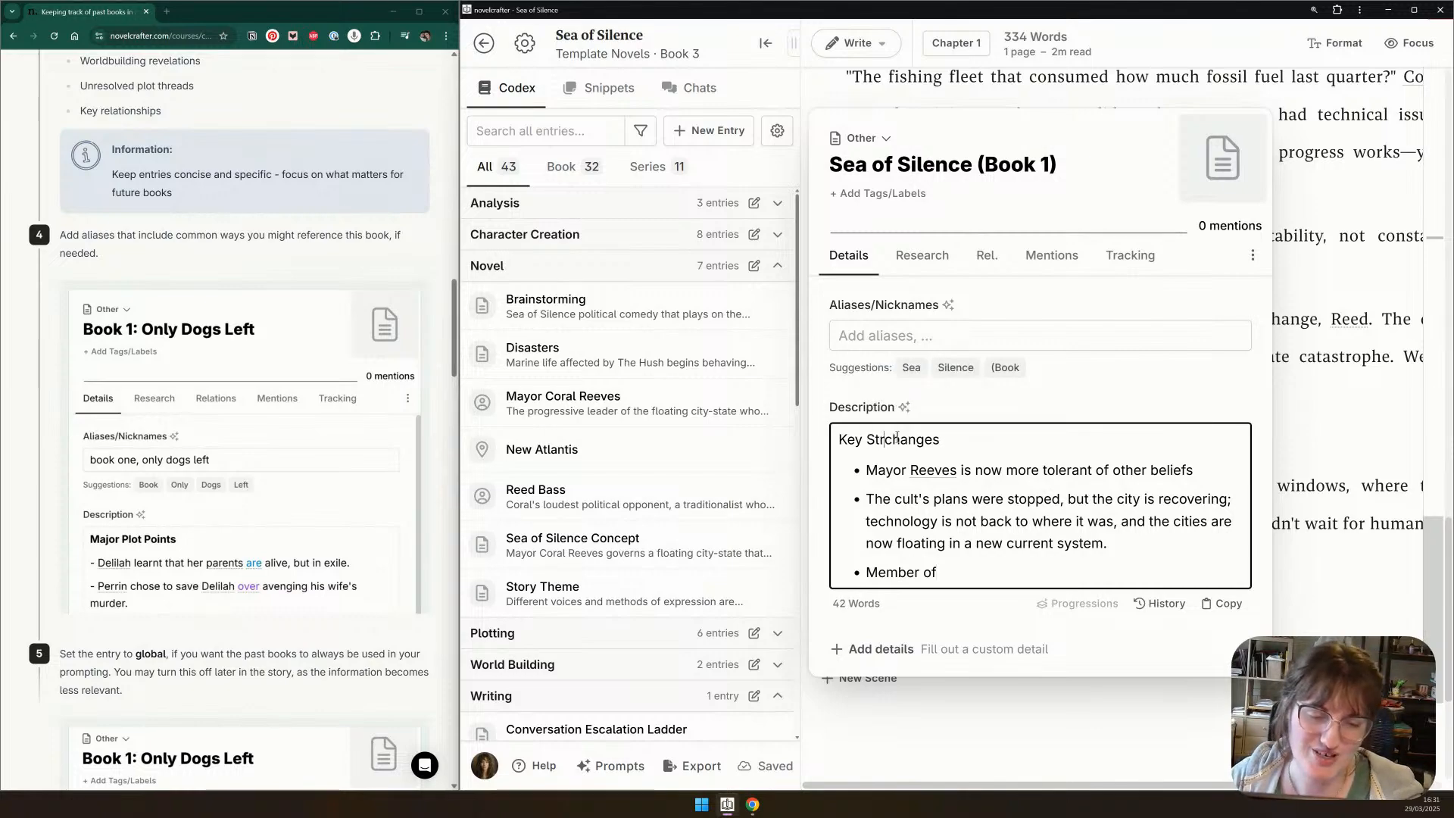
pyautogui.write('ory')
pyautogui.press('Delete')
pyautogui.press('Delete')
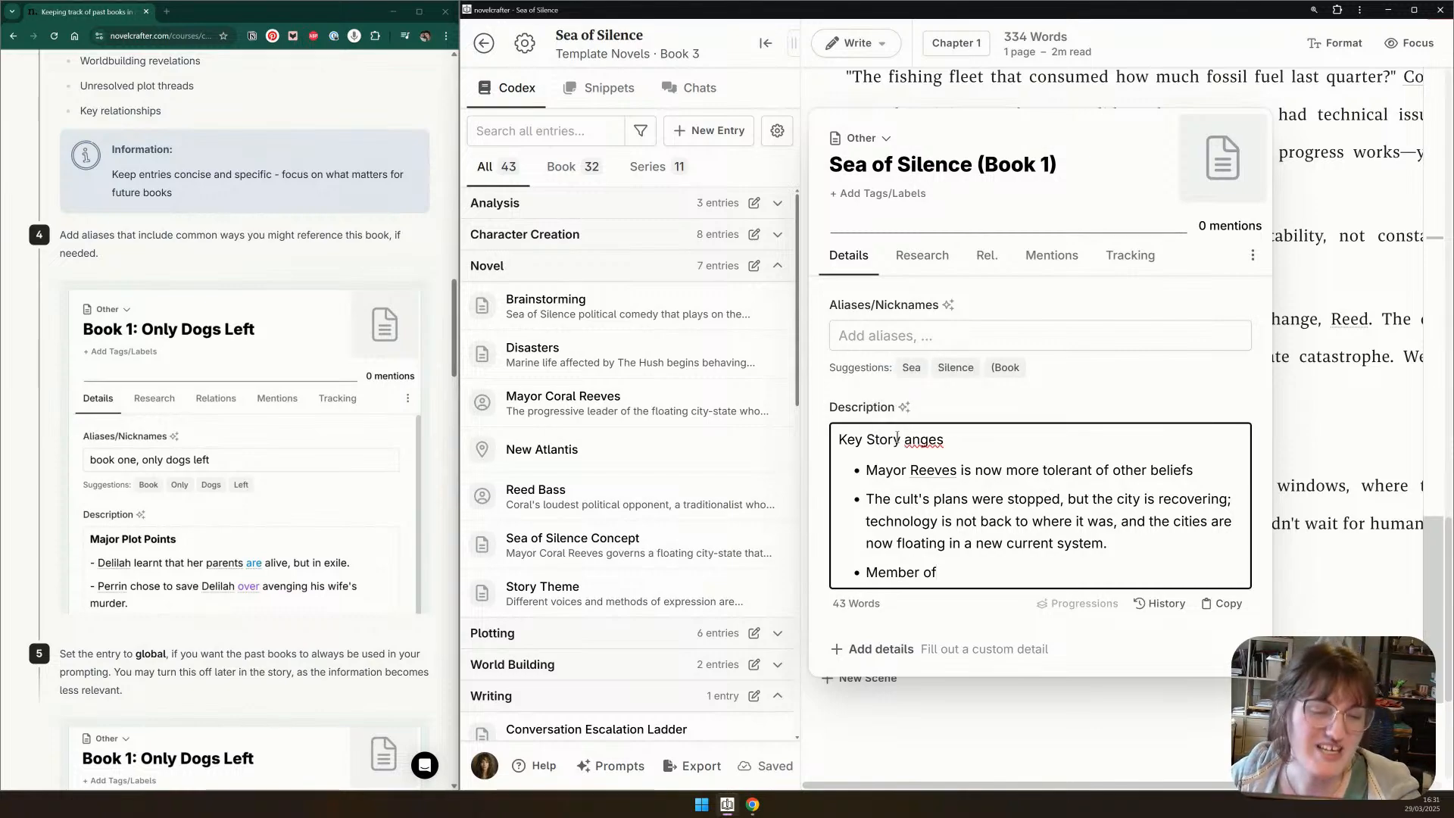
pyautogui.press('Delete')
pyautogui.press('Delete')
pyautogui.press('Delete')
pyautogui.press('Delete')
pyautogui.press('Delete')
pyautogui.write('Points')
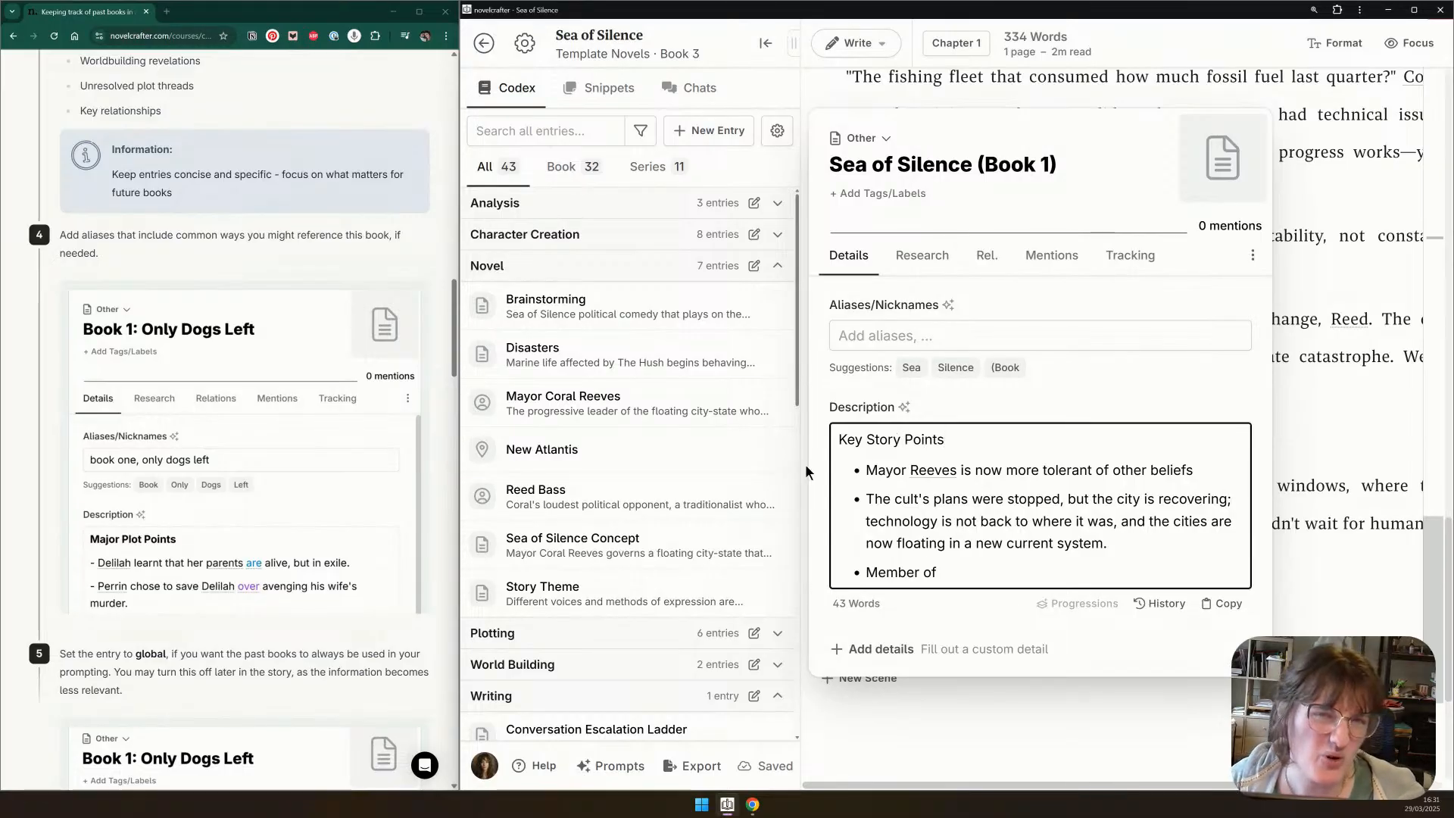
# Complete the third bullet as "Members of the cult have gone to ground. Not all were caught."
pyautogui.click(980, 574)
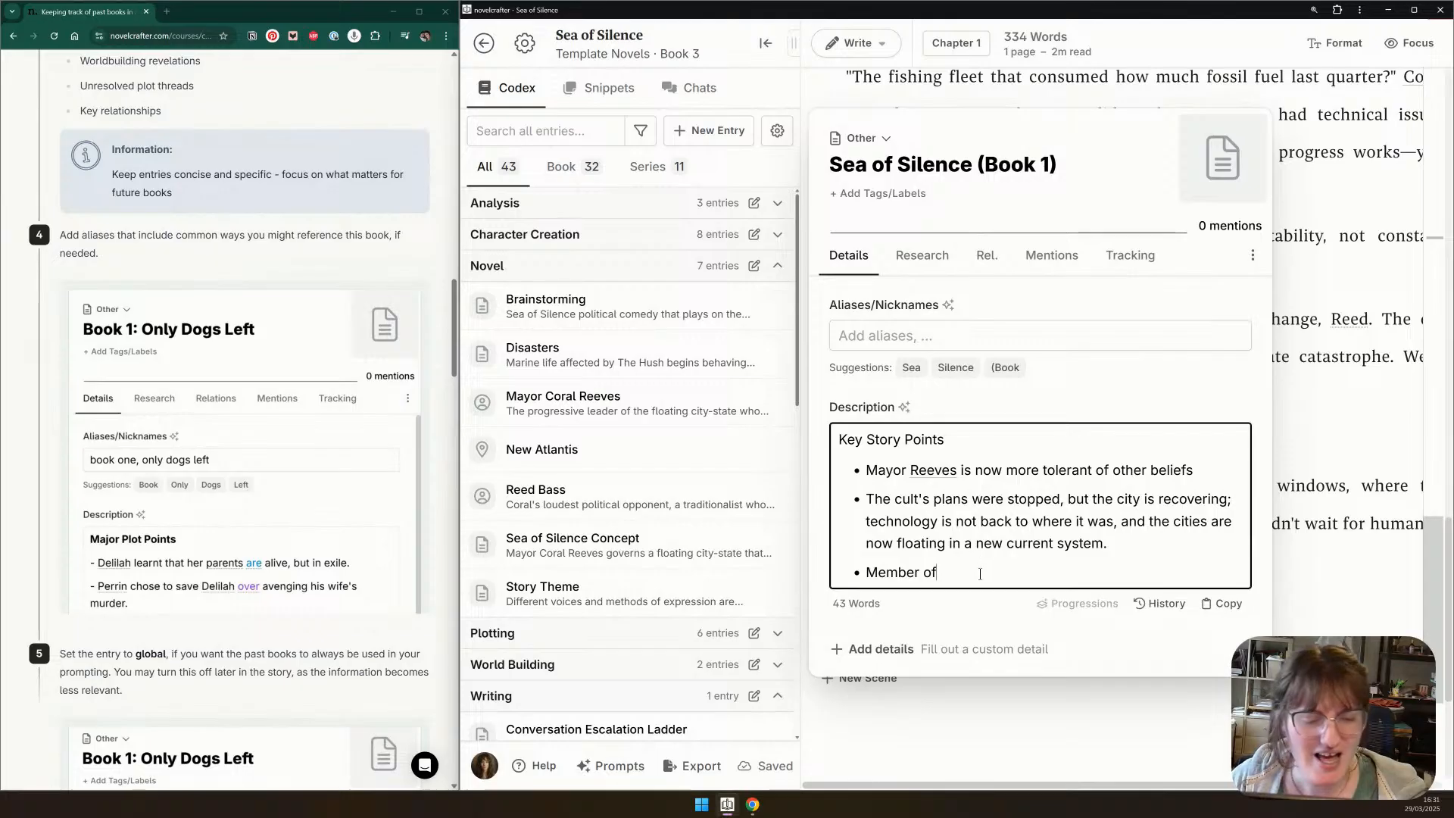
pyautogui.press('BackSpace')
pyautogui.press('BackSpace')
pyautogui.press('BackSpace')
pyautogui.write('s of t')
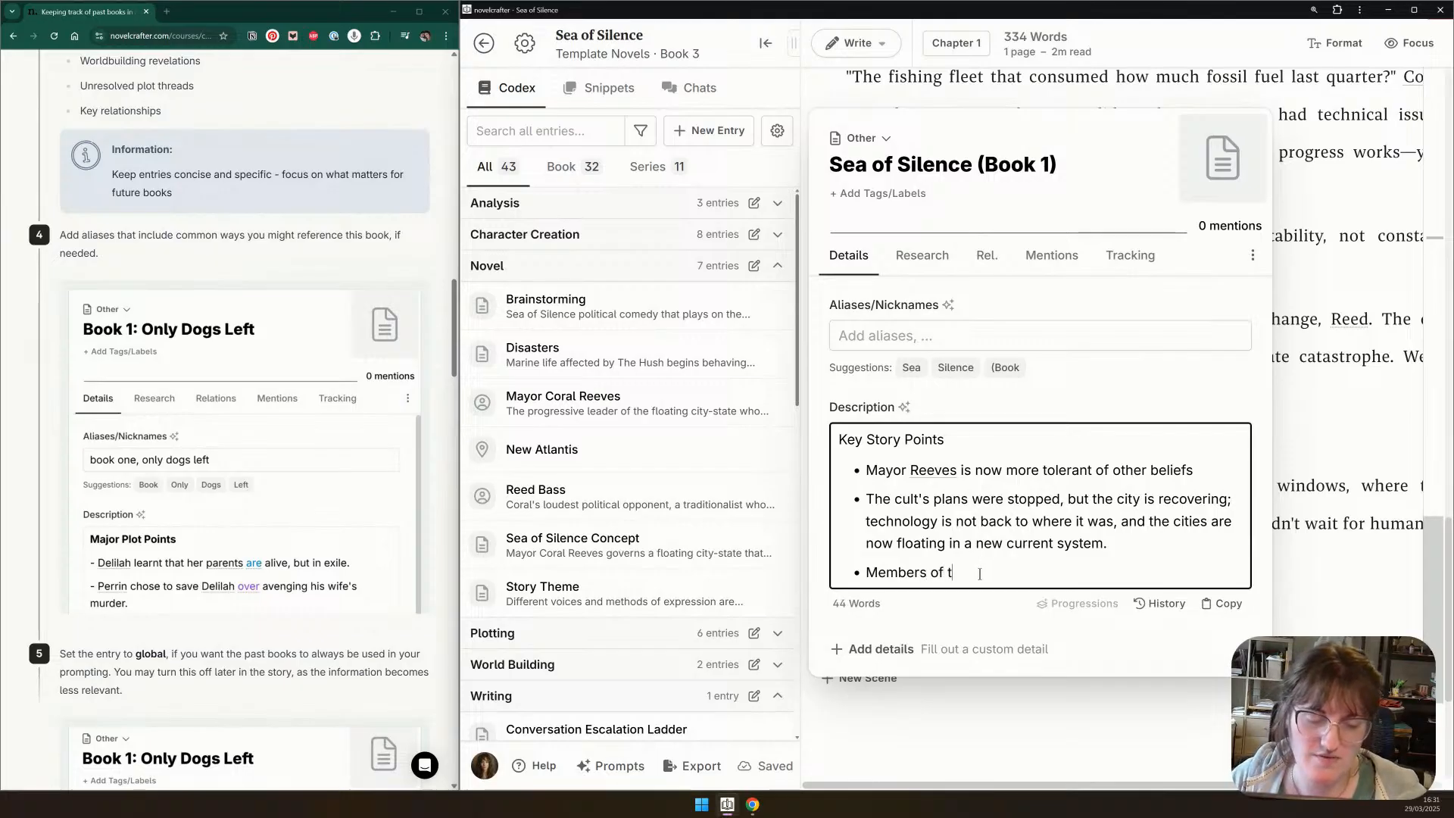
pyautogui.write('he cult have go')
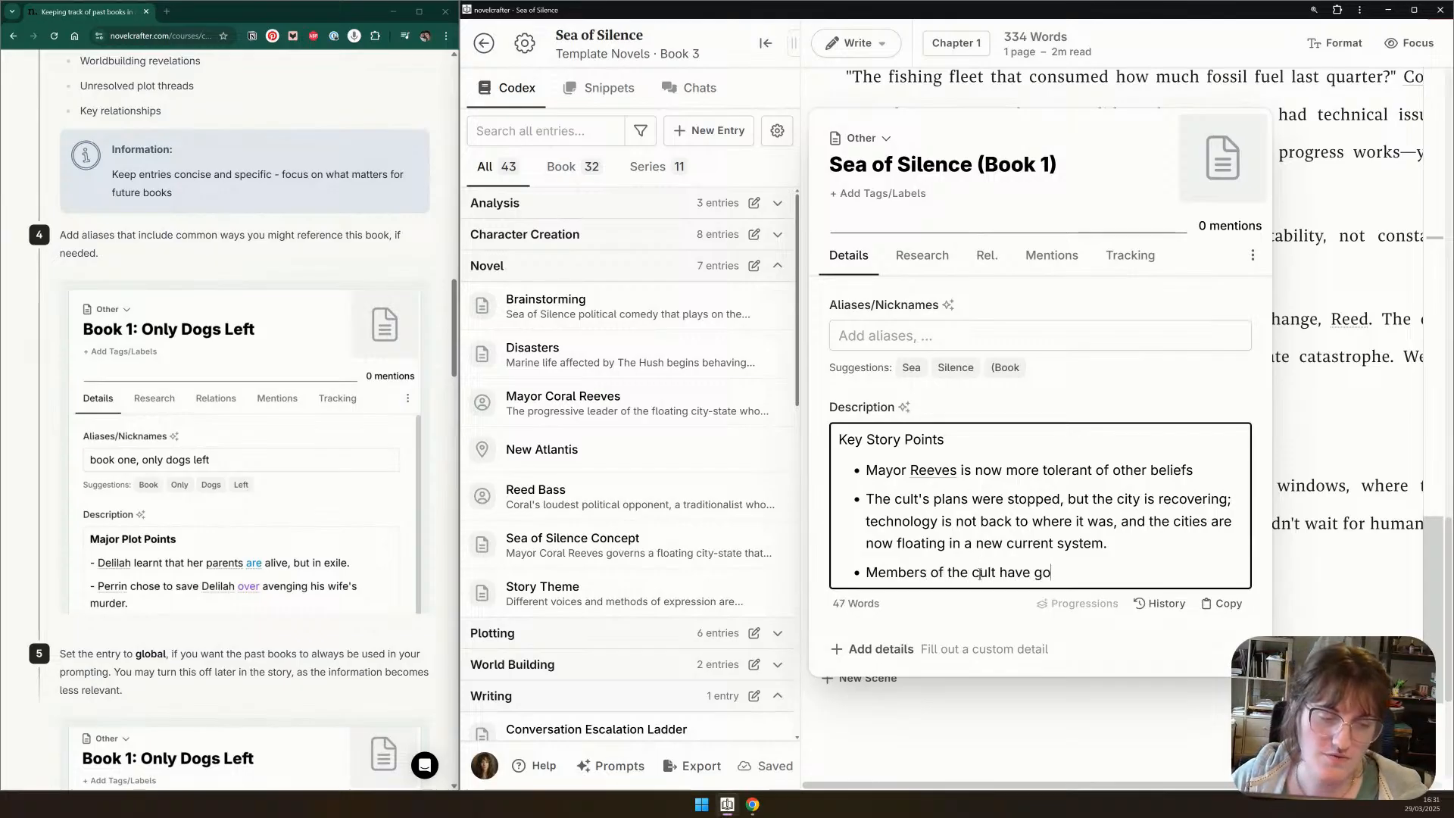
pyautogui.write('ne to ground. Not')
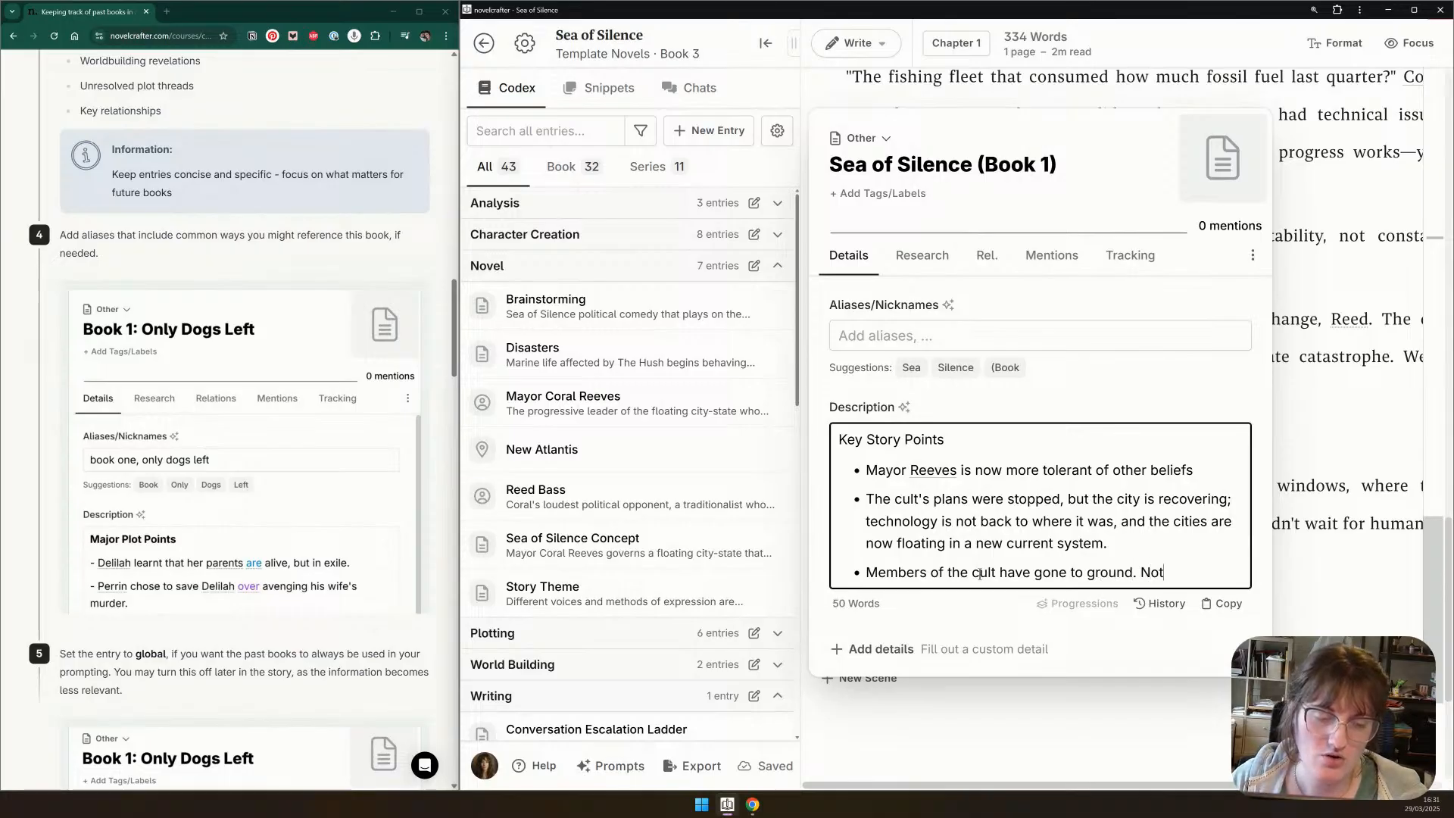
pyautogui.write(' all were caught.')
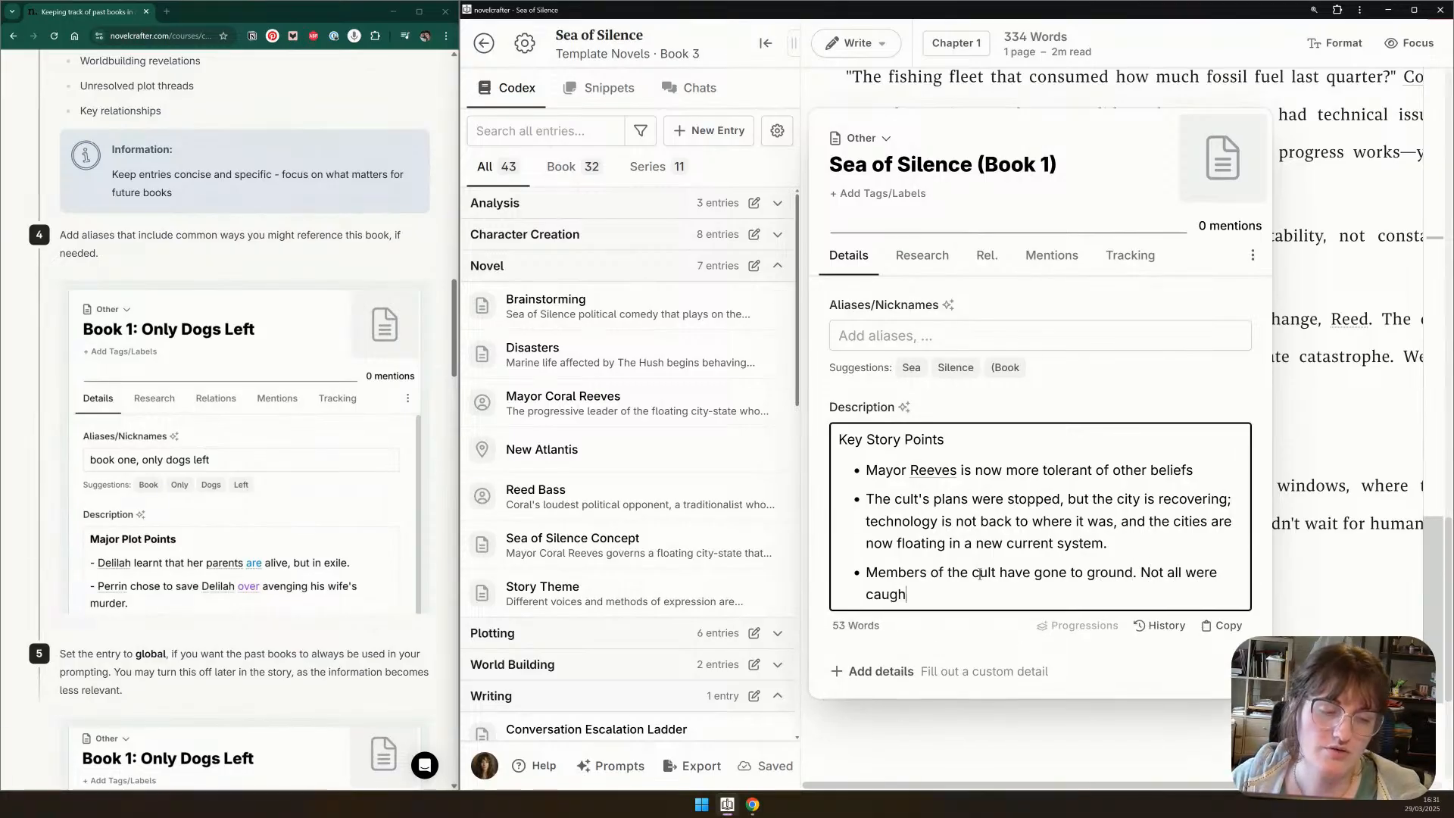
# Start a fourth bullet in the description with the words "Dune and River"
pyautogui.press('Return')
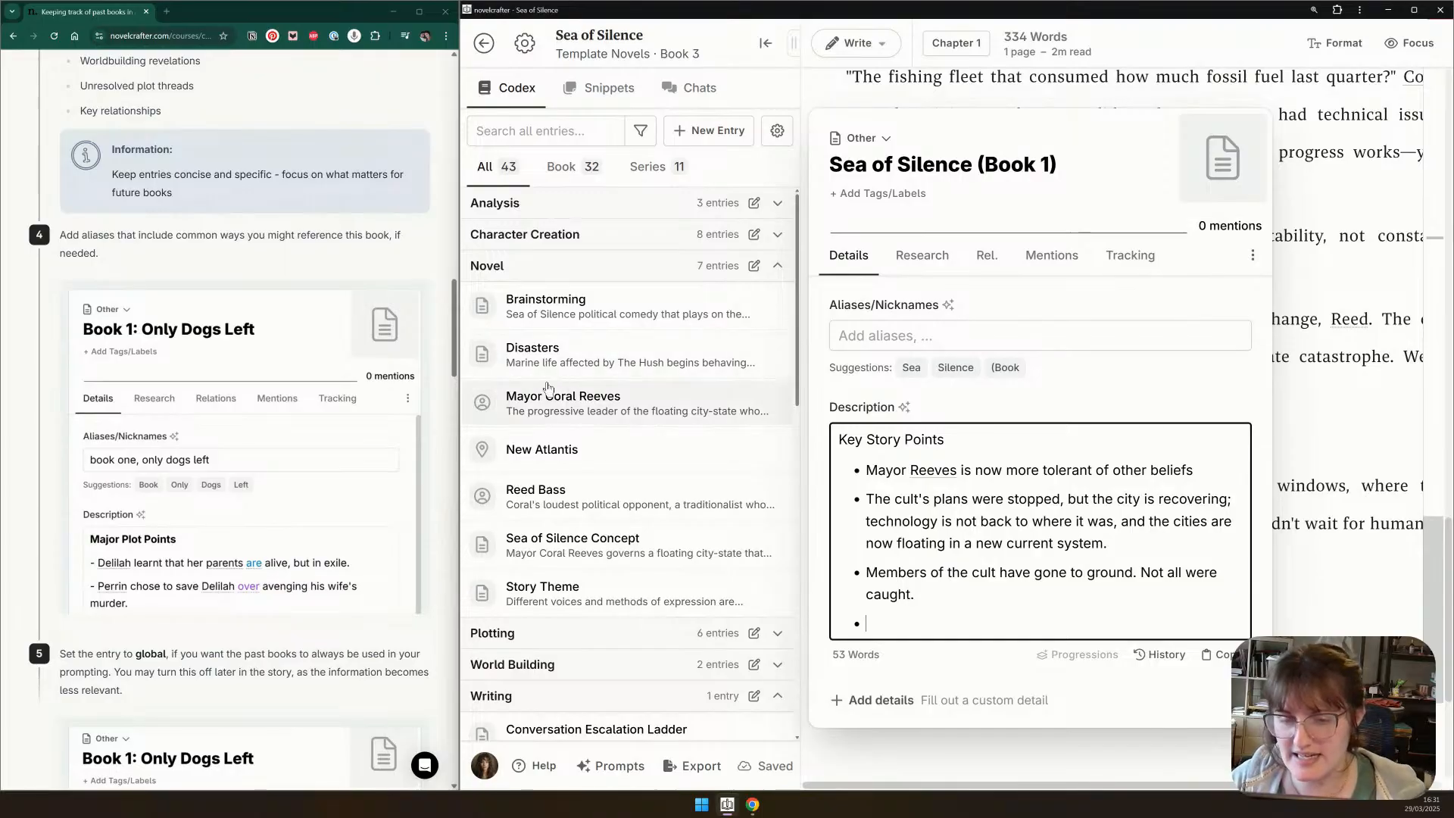
pyautogui.scroll(-5, 561, 381)
pyautogui.scroll(-1, 561, 381)
pyautogui.write('Du')
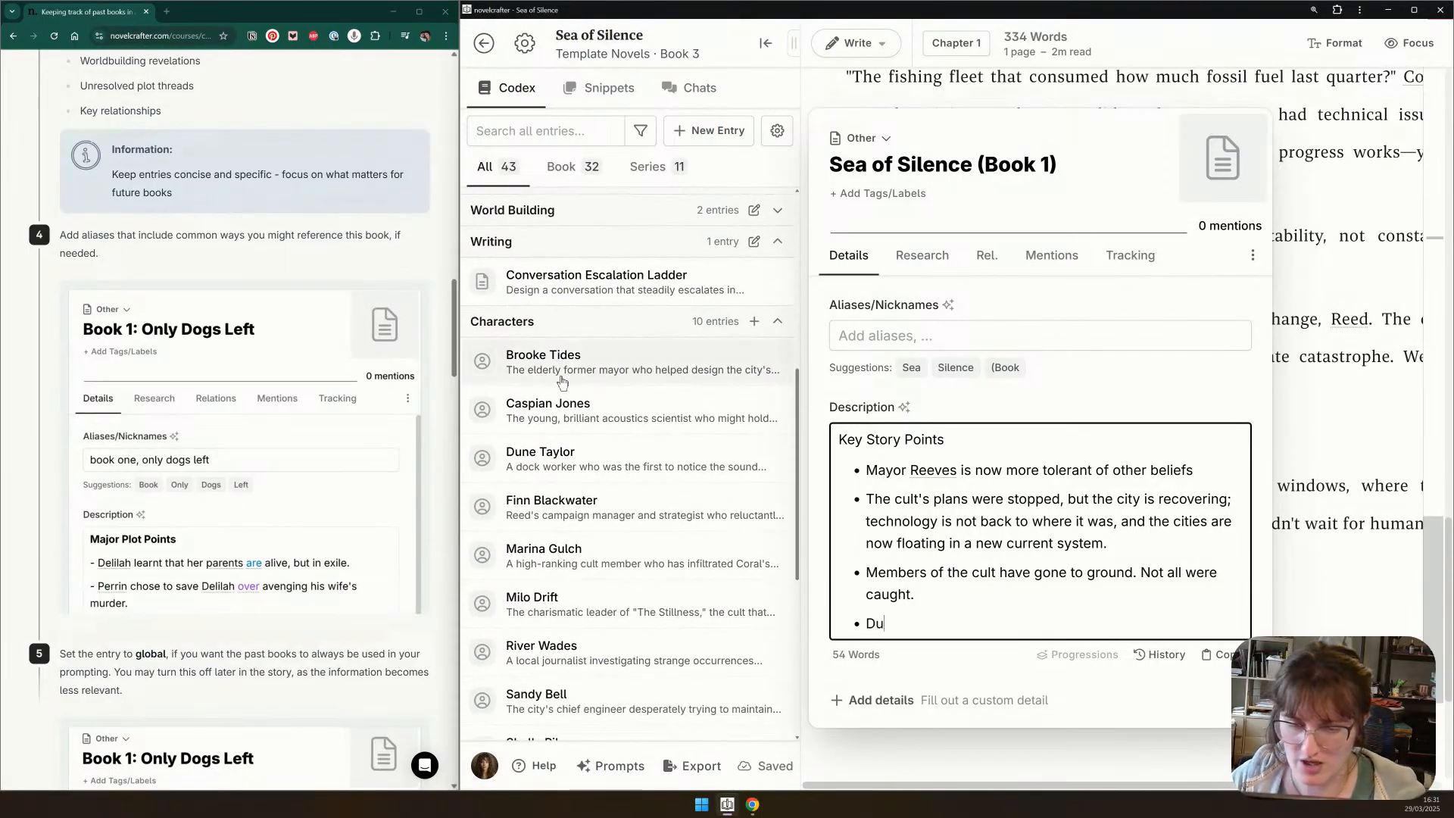
pyautogui.write('ne and')
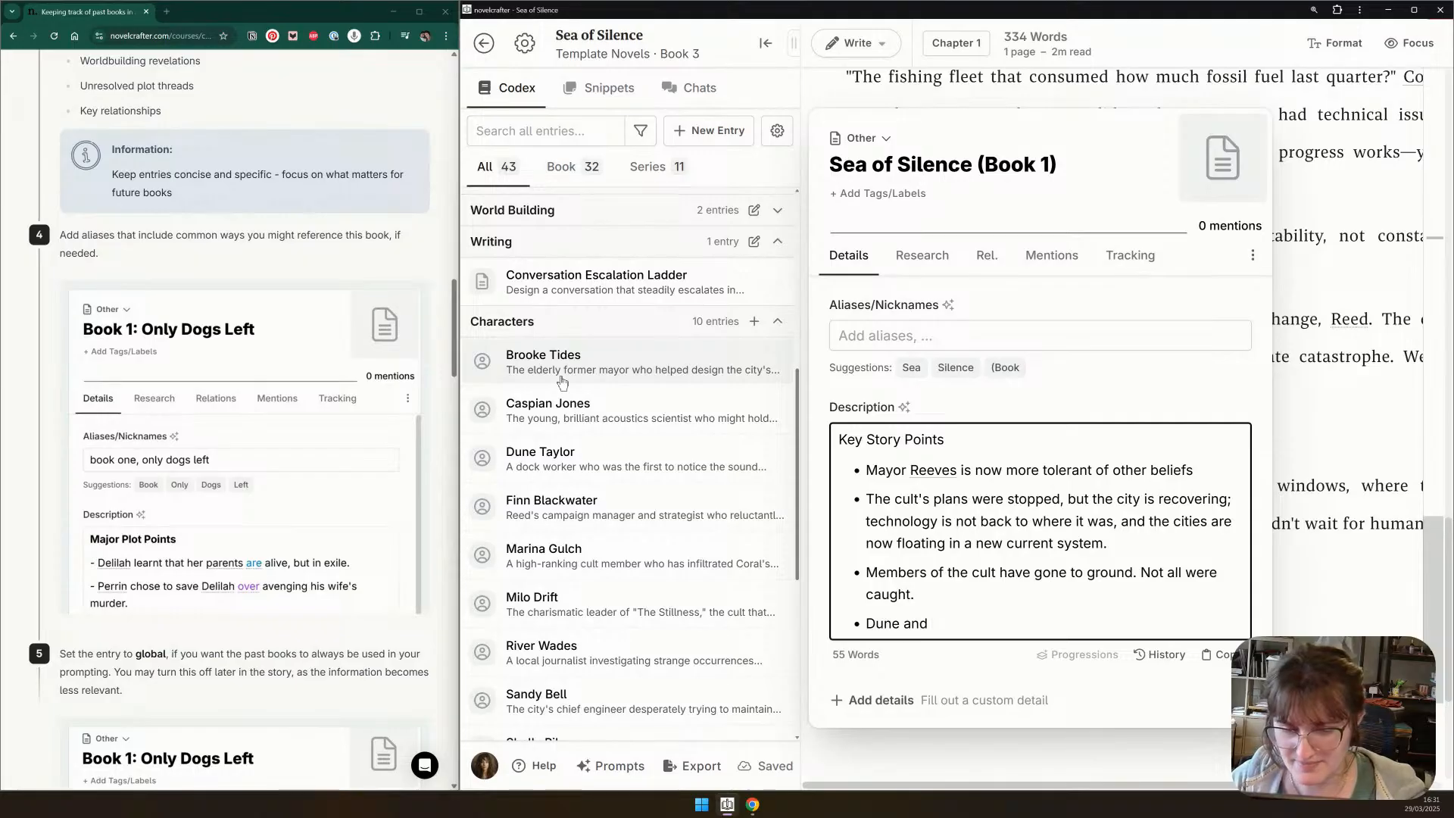
pyautogui.scroll(-1, 563, 388)
pyautogui.write('River ')
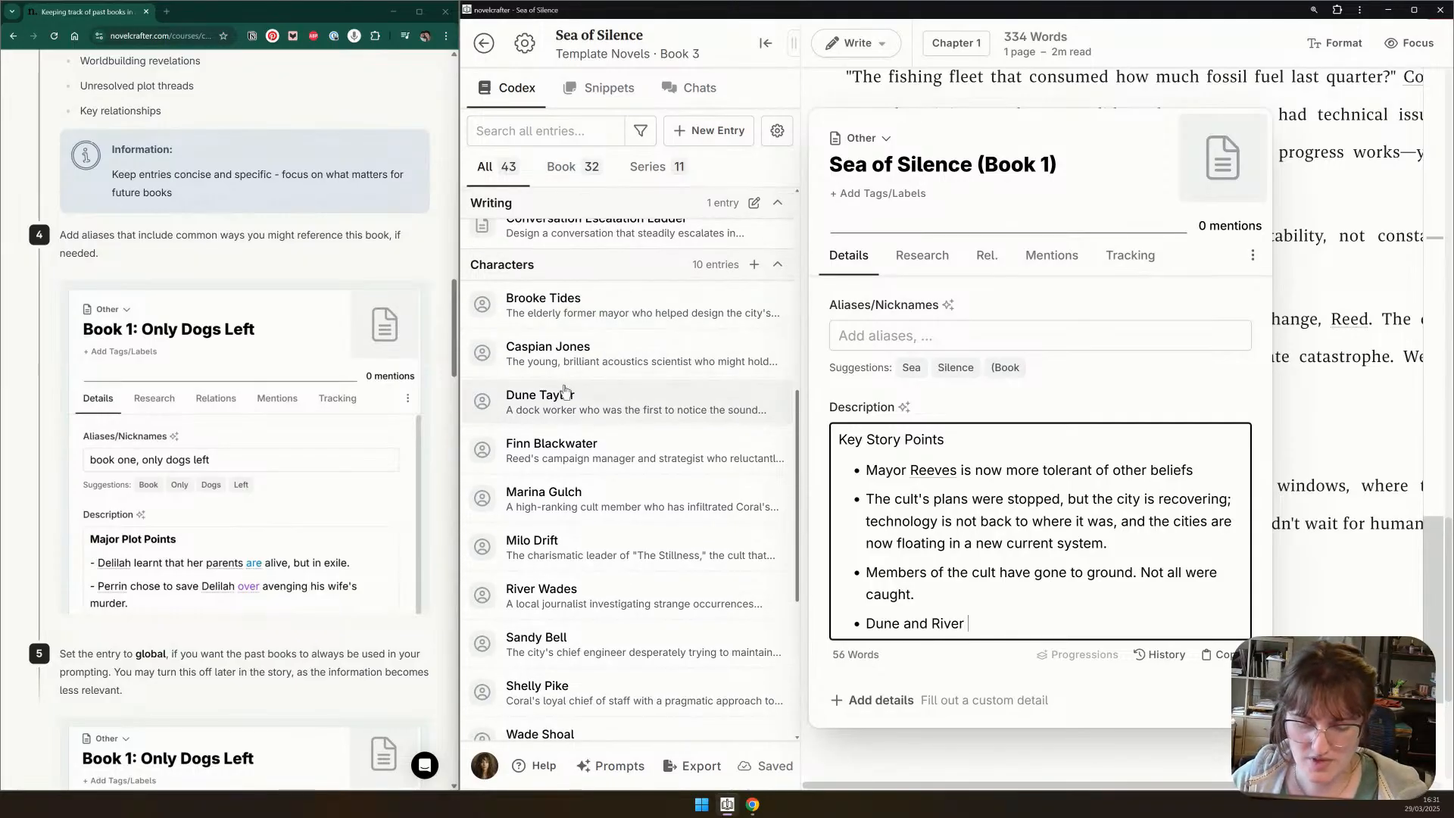
# Complete the fourth bullet with "are awash on a small outpost, trying to get back to the main island to warn them of [thing]"
pyautogui.write('are awa')
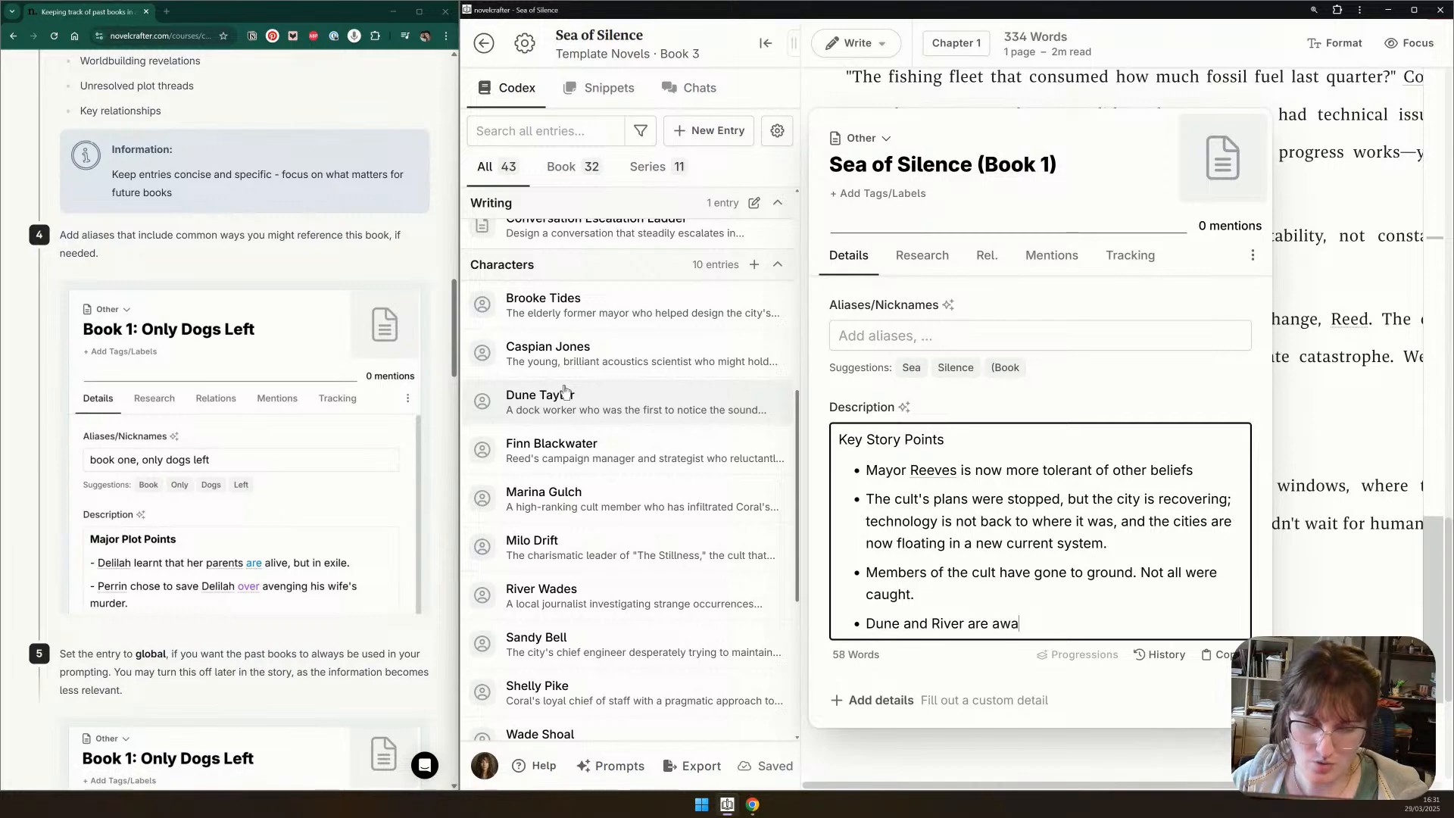
pyautogui.write('sh on a s')
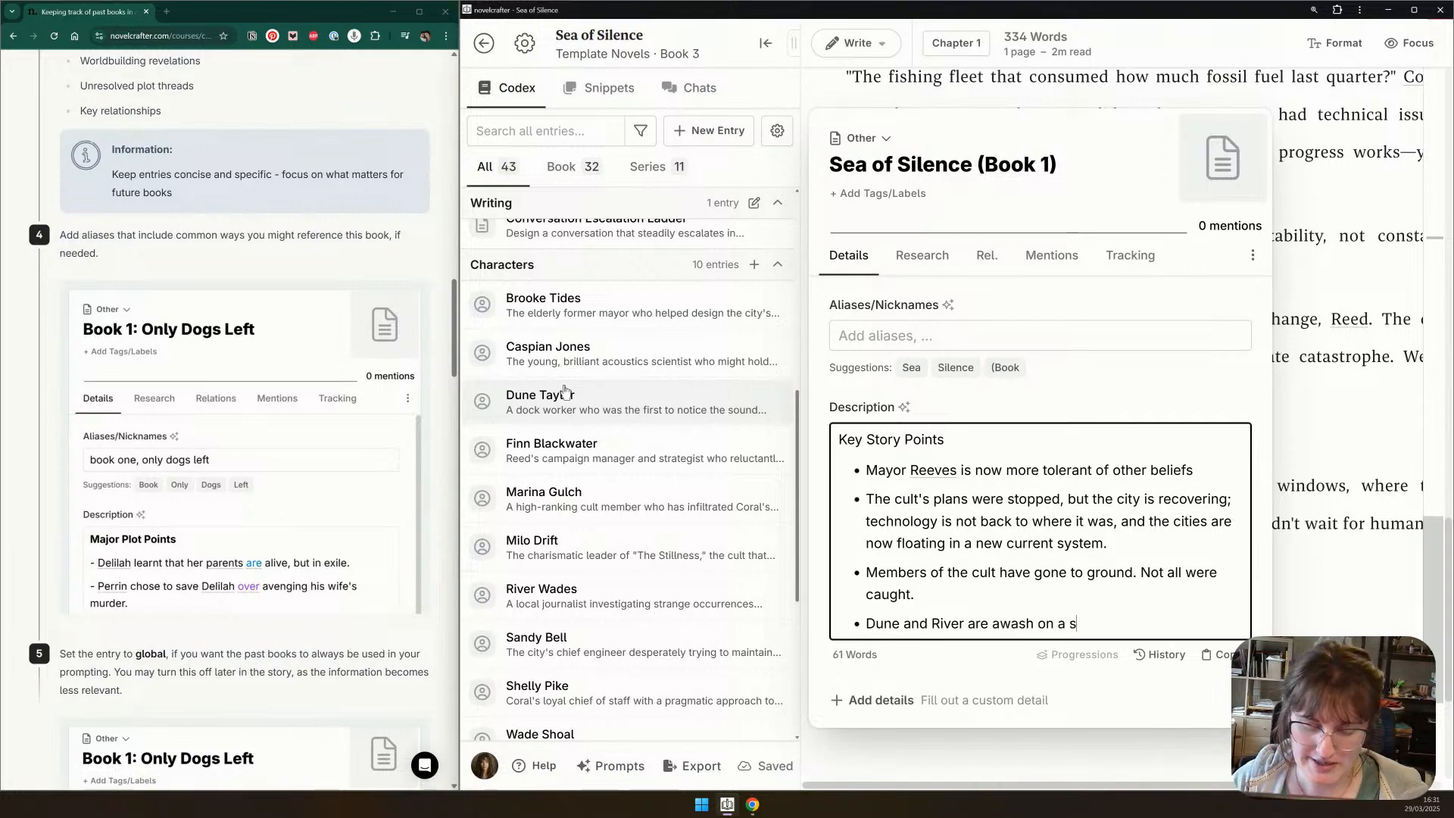
pyautogui.write('mall o')
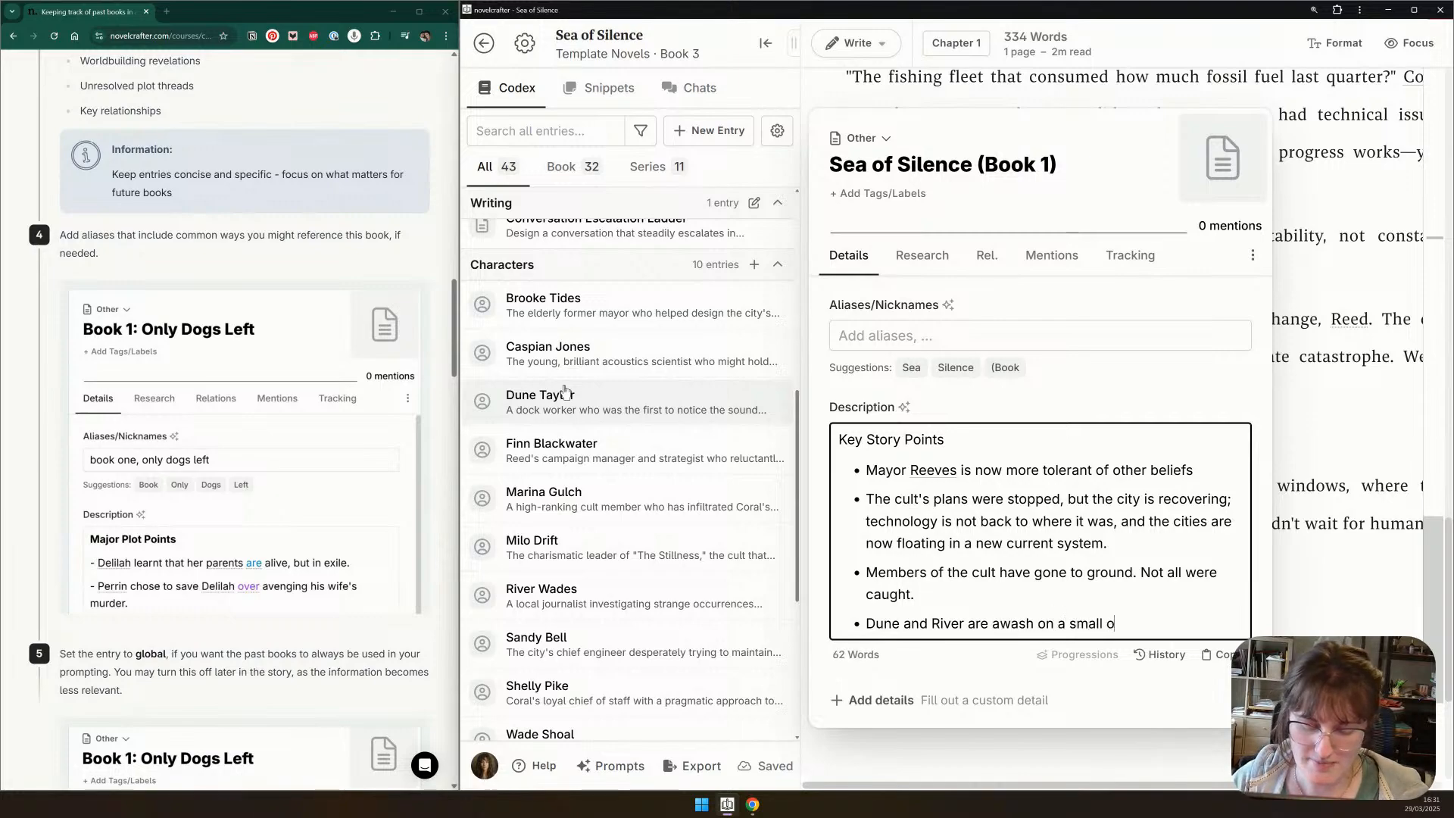
pyautogui.write('utpost, trying ')
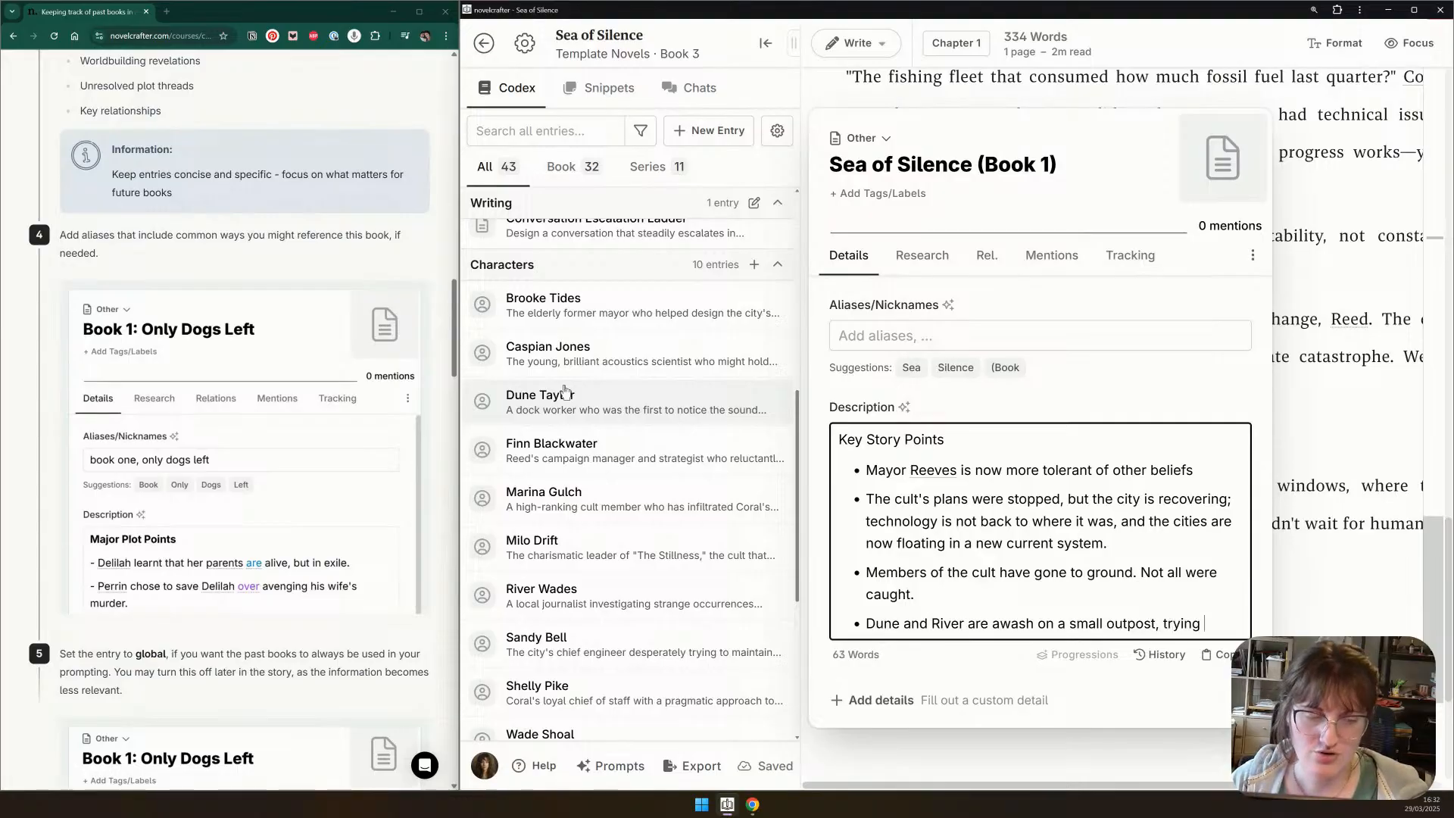
pyautogui.write('to get back to t')
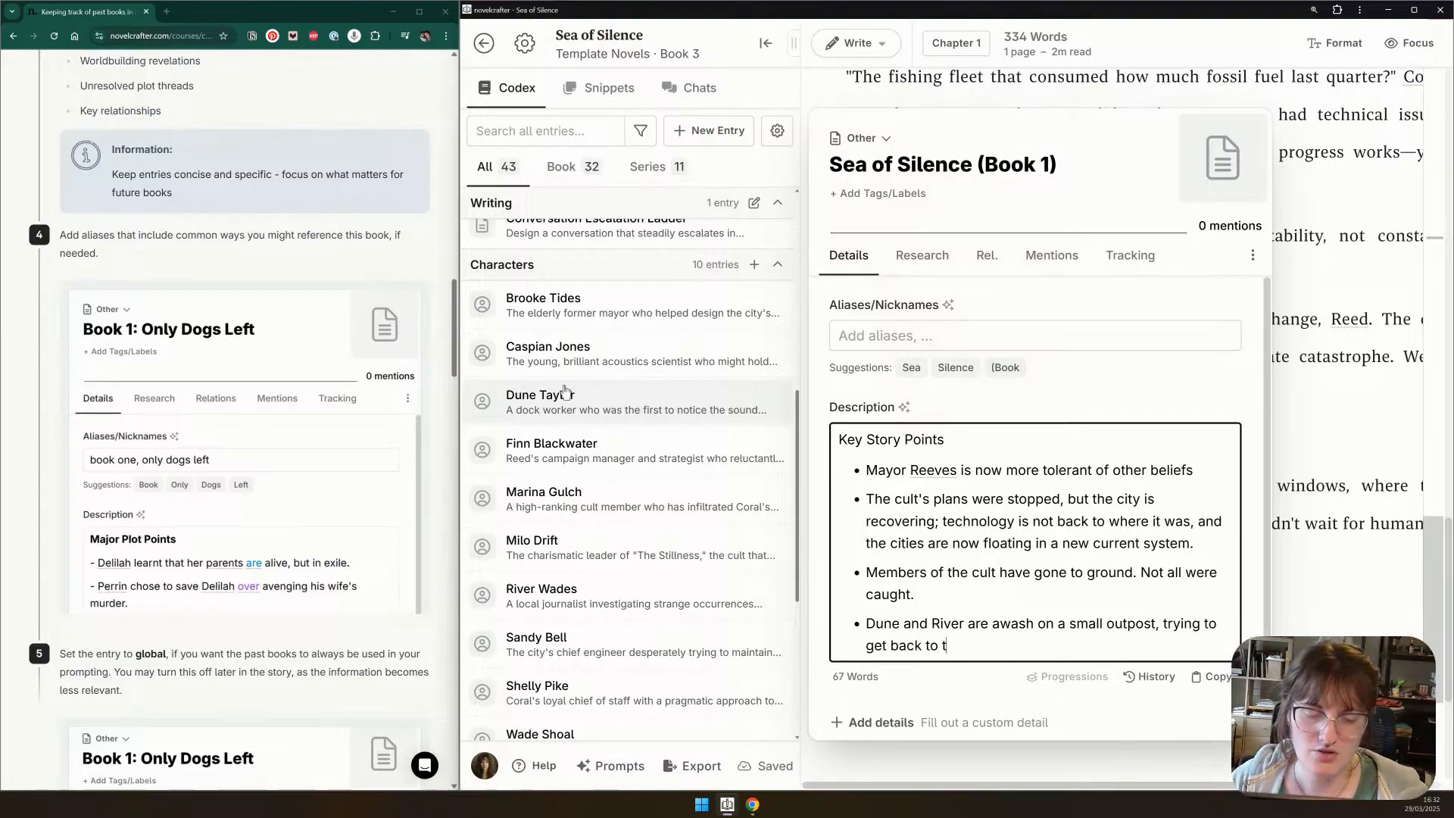
pyautogui.write('he main island ')
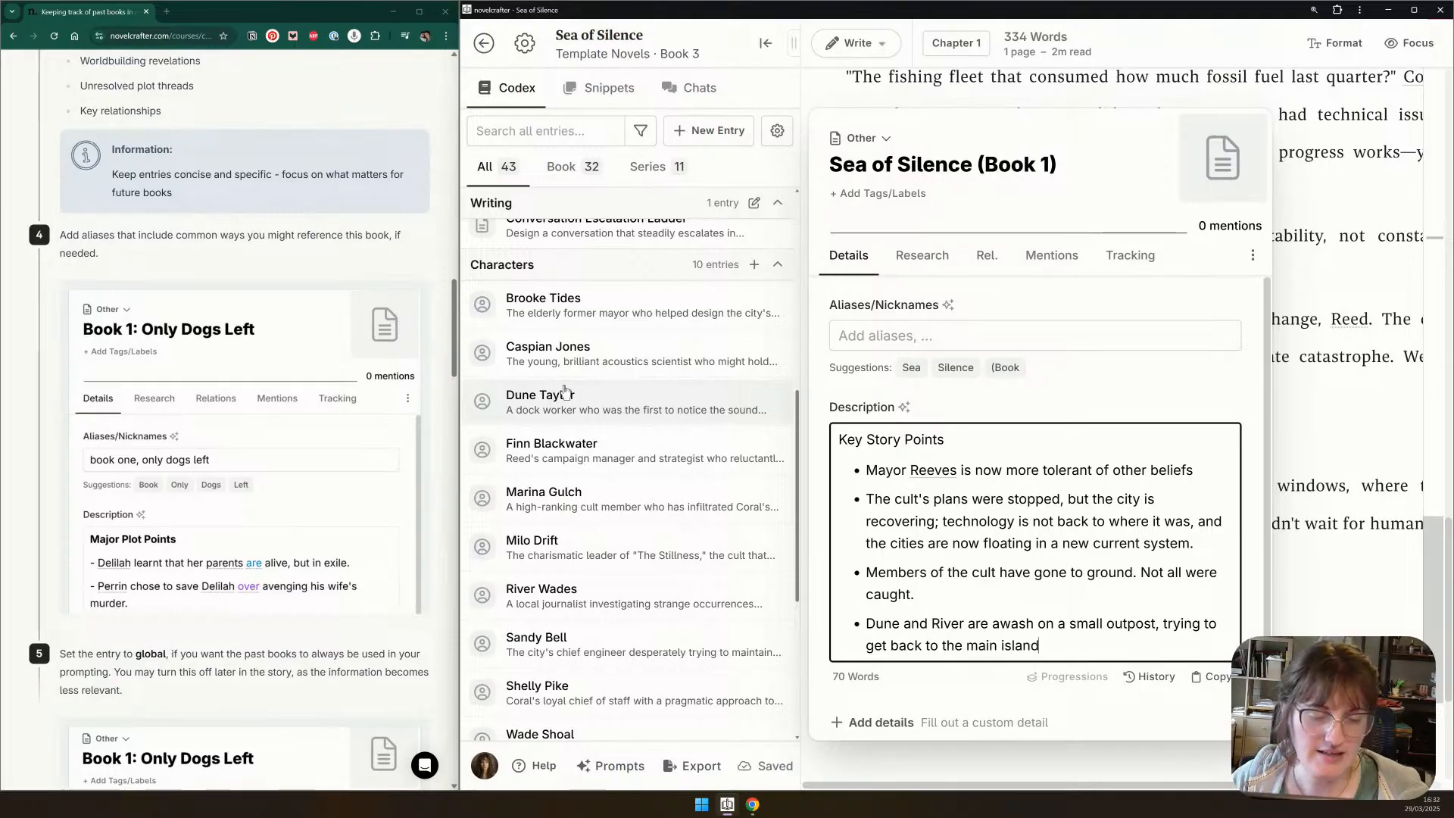
pyautogui.write('to warn them.')
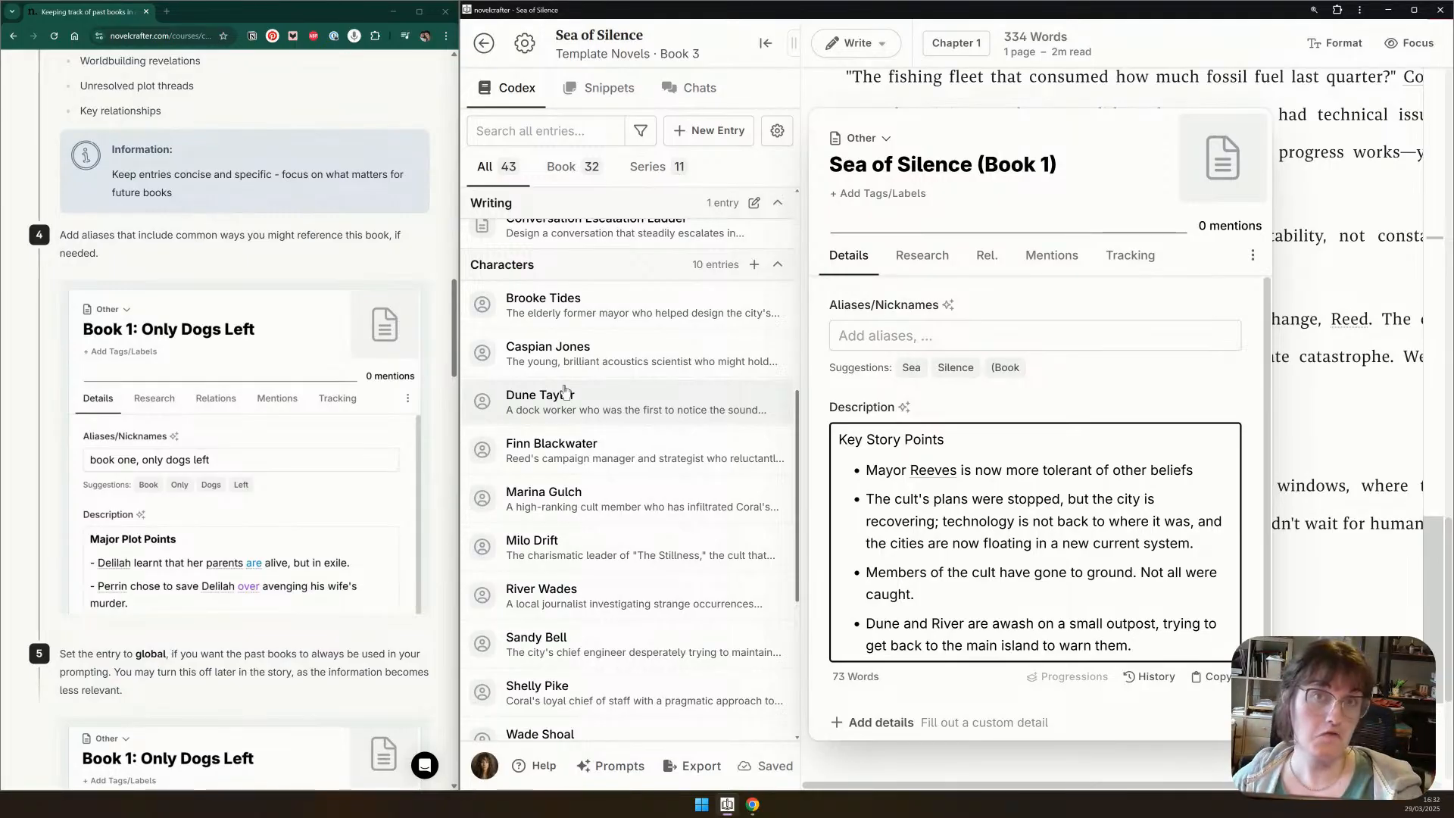
pyautogui.press('BackSpace')
pyautogui.write(' of [')
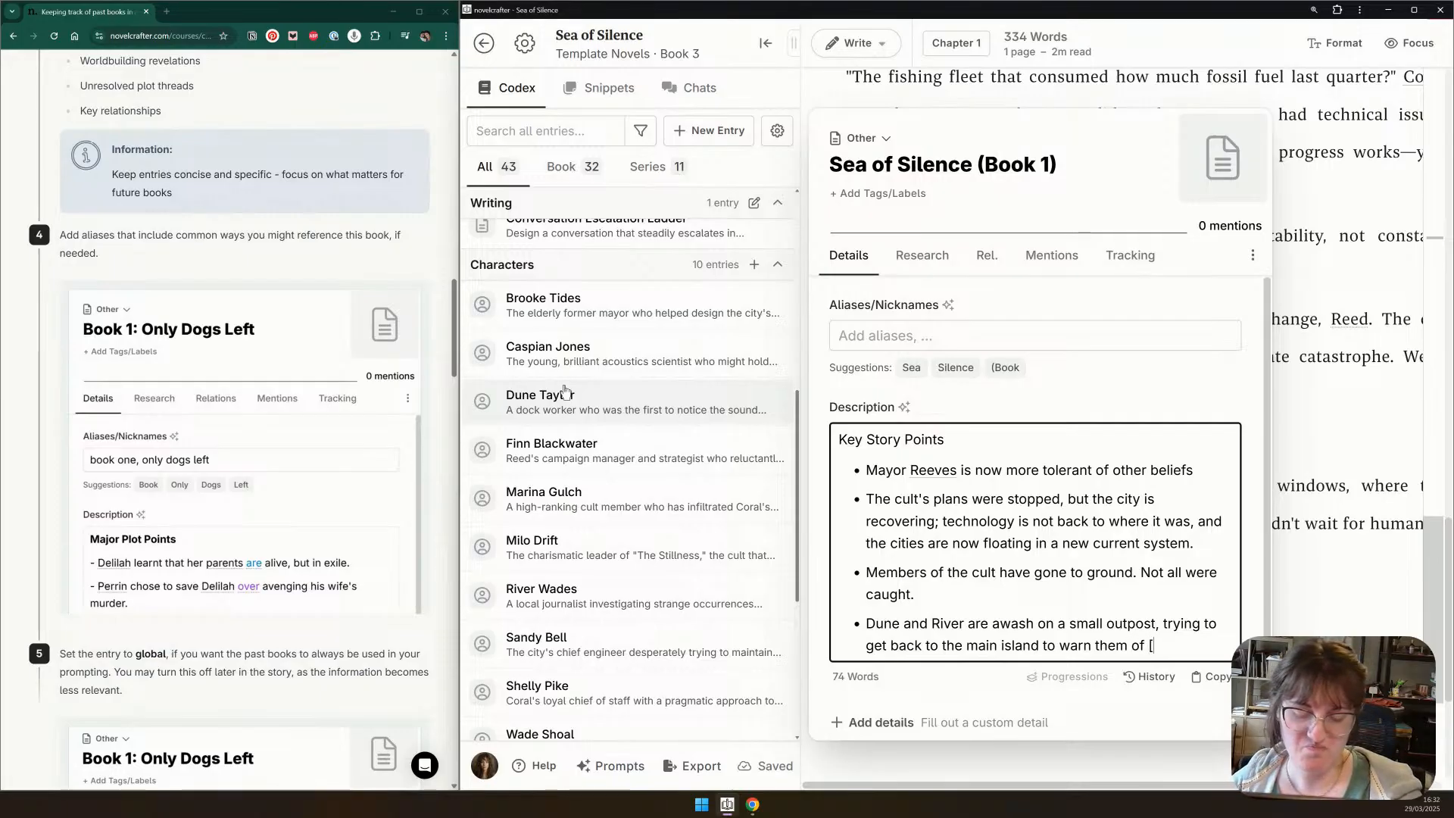
pyautogui.write('thing]')
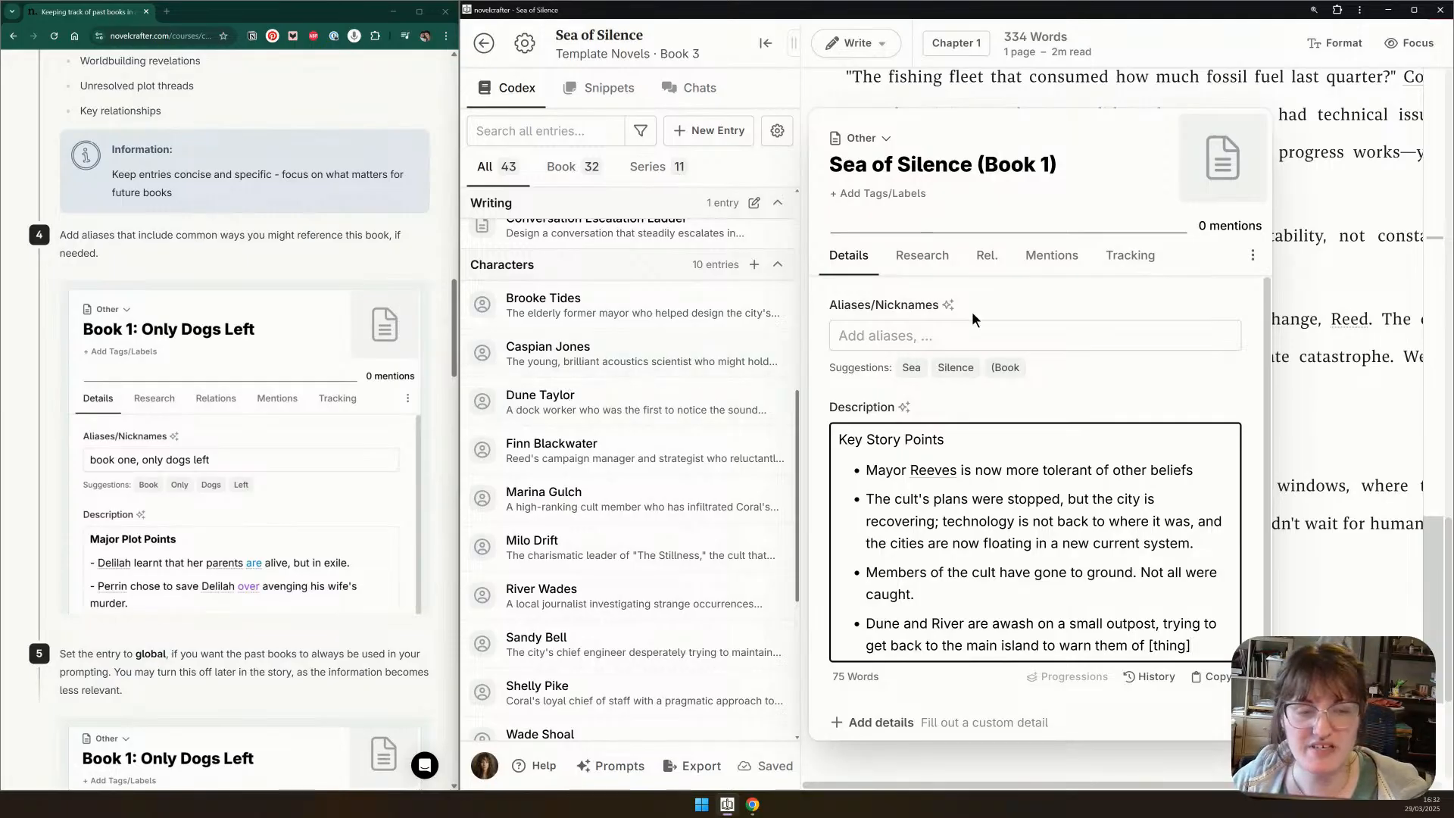
# Examine the entry's tracking and AI context options, and read the lesson's global-entry step and Only Dogs Left case study
pyautogui.click(1130, 258)
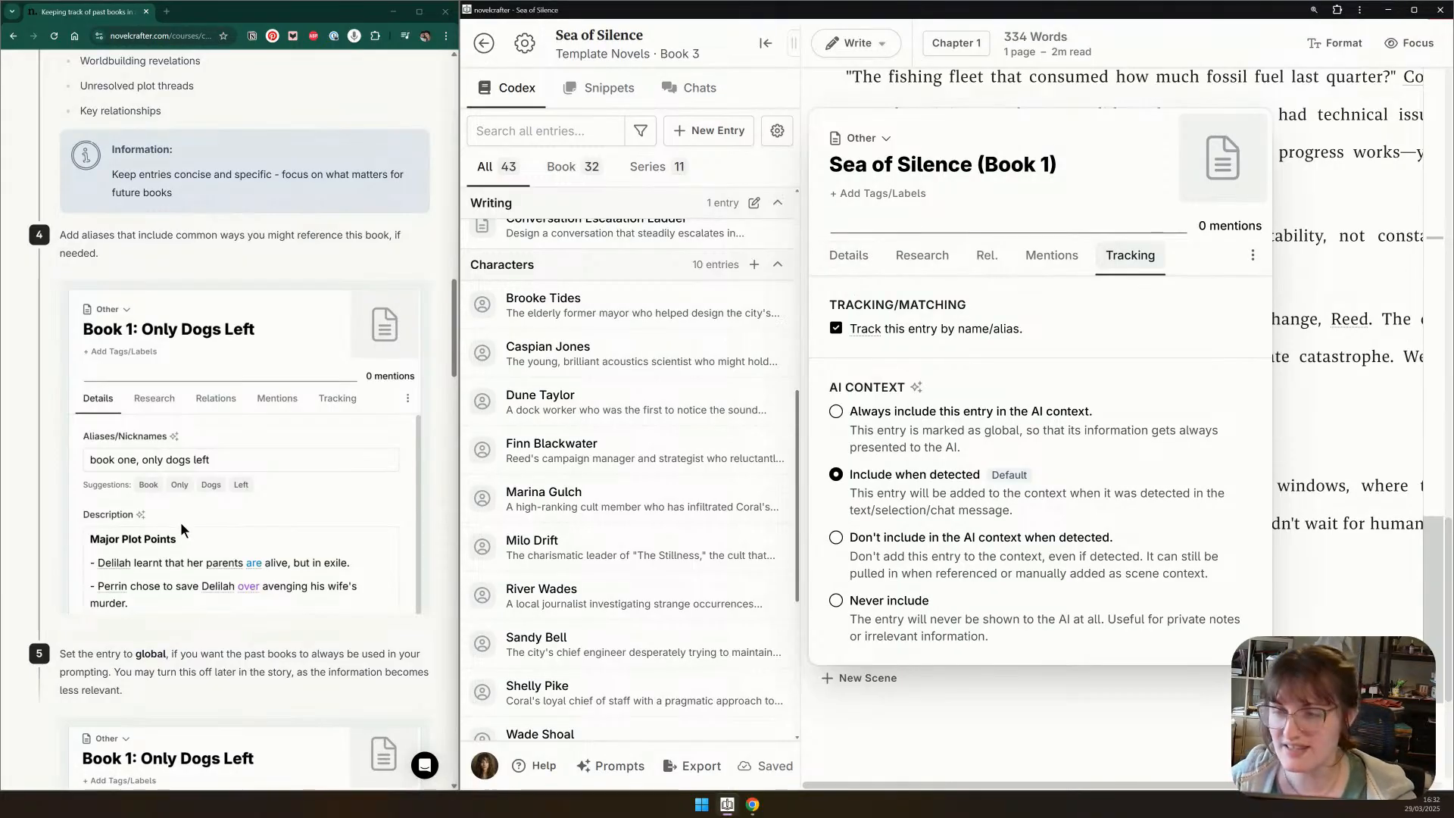
pyautogui.scroll(2, 166, 506)
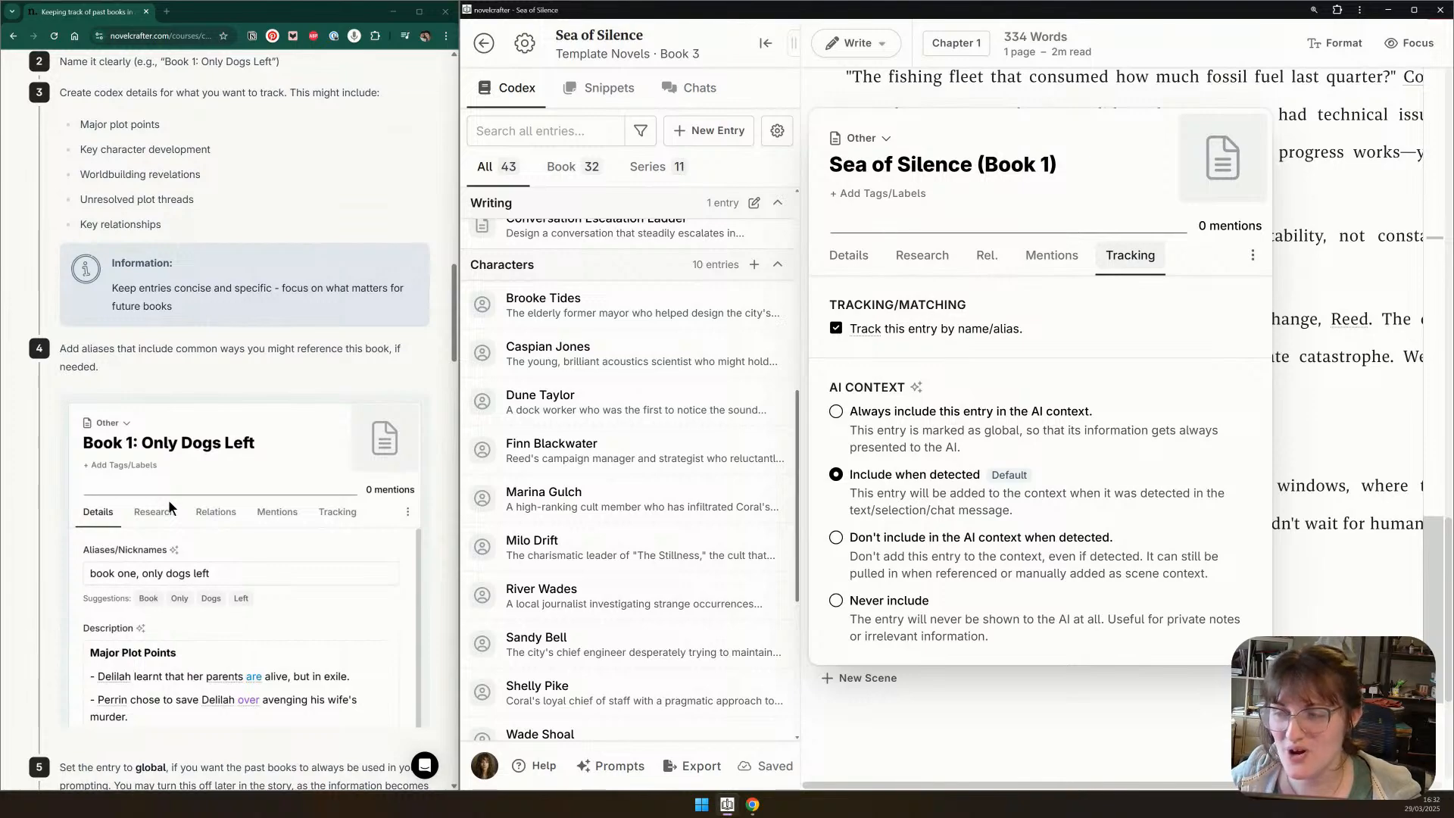
pyautogui.scroll(-2, 169, 503)
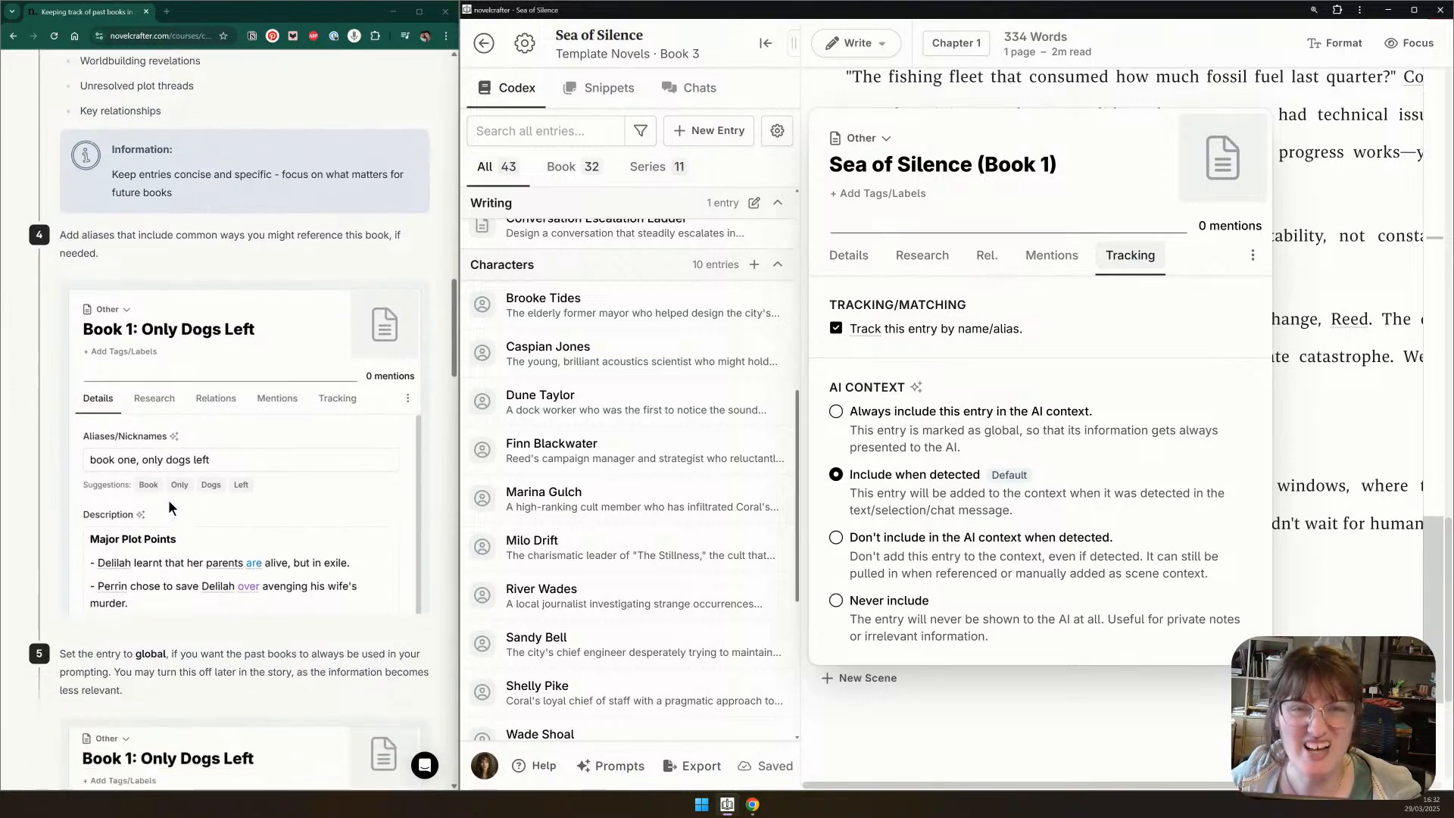
pyautogui.scroll(-6, 168, 498)
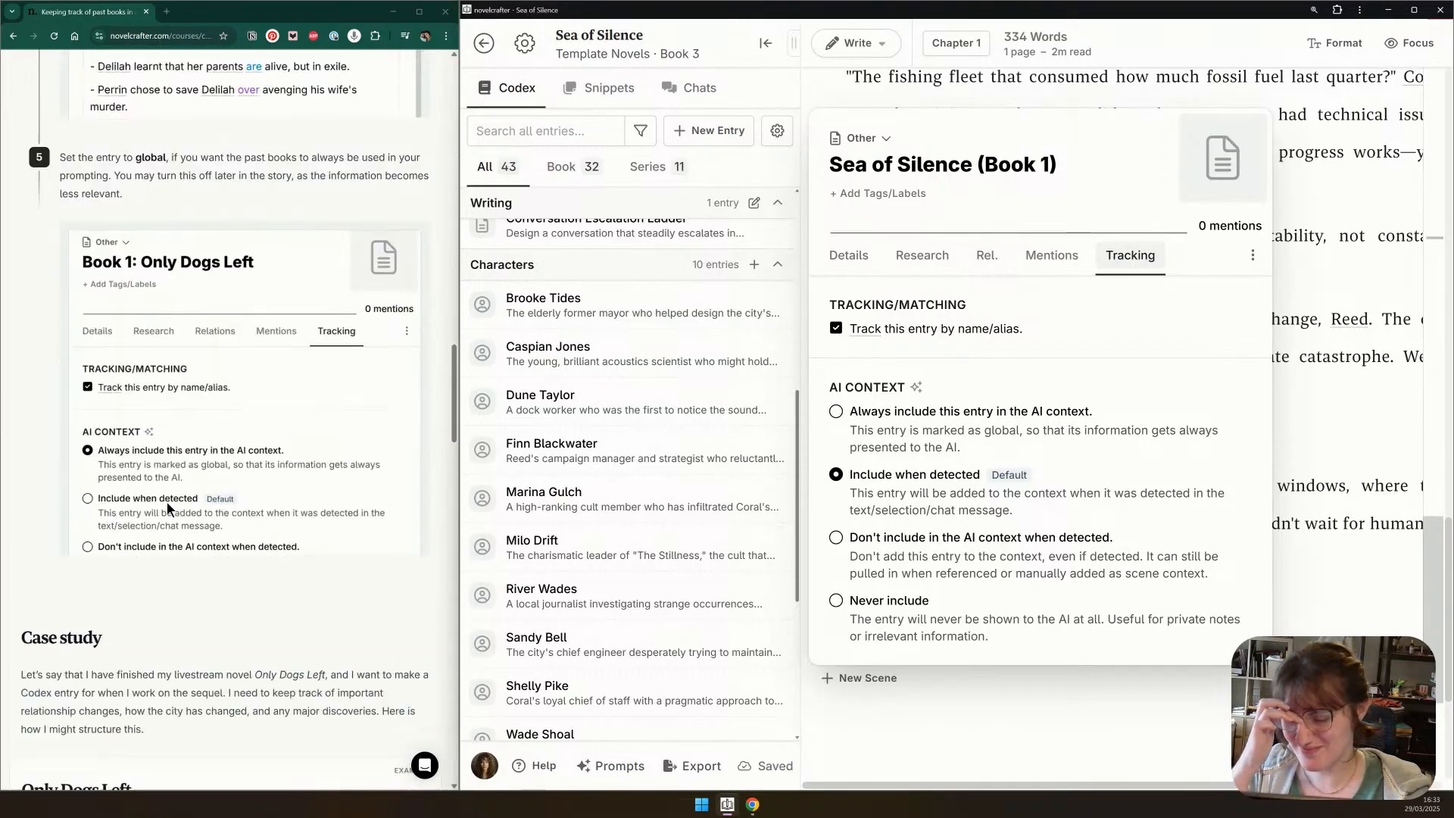
pyautogui.scroll(-7, 167, 501)
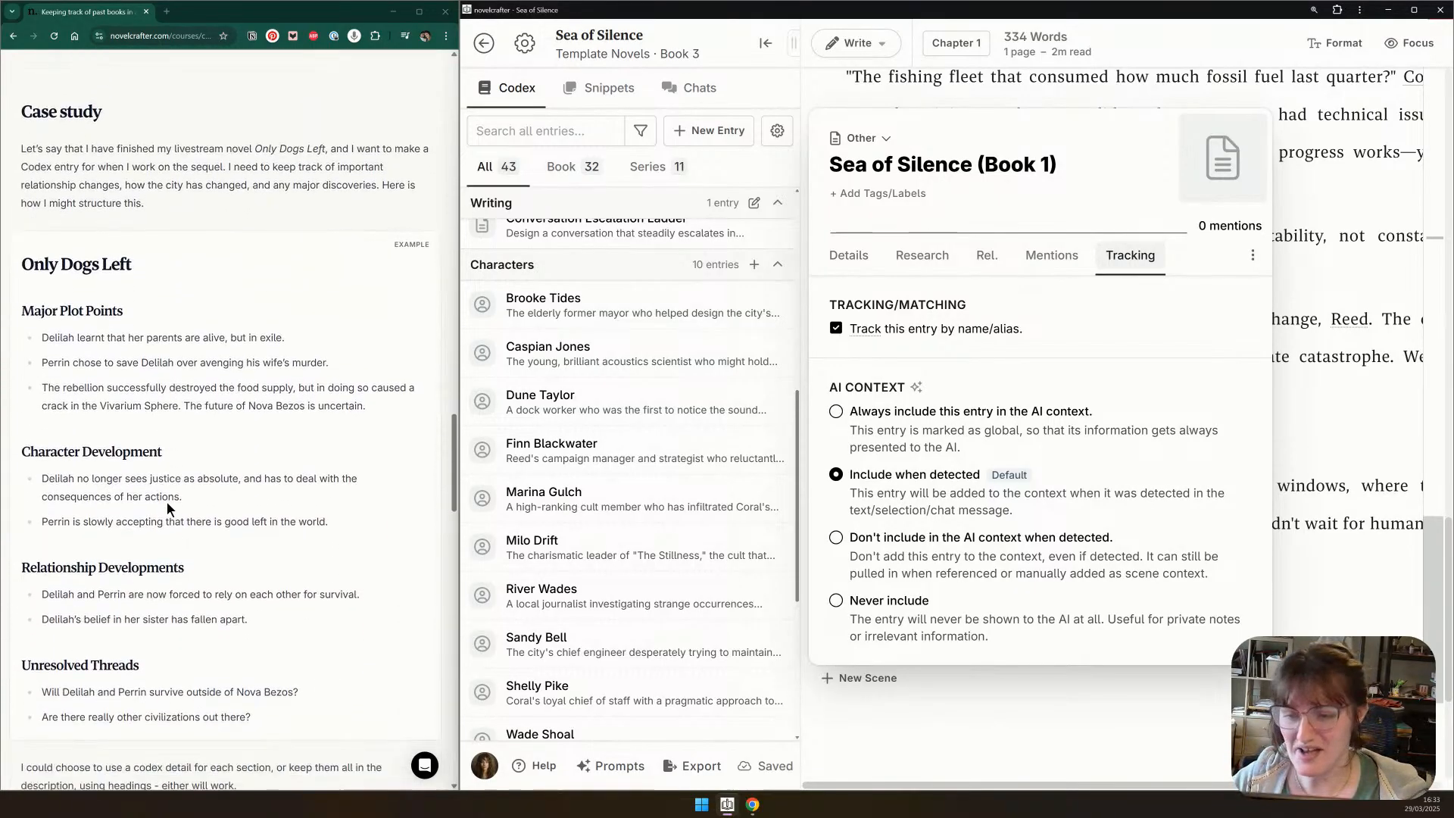
pyautogui.scroll(-1, 166, 502)
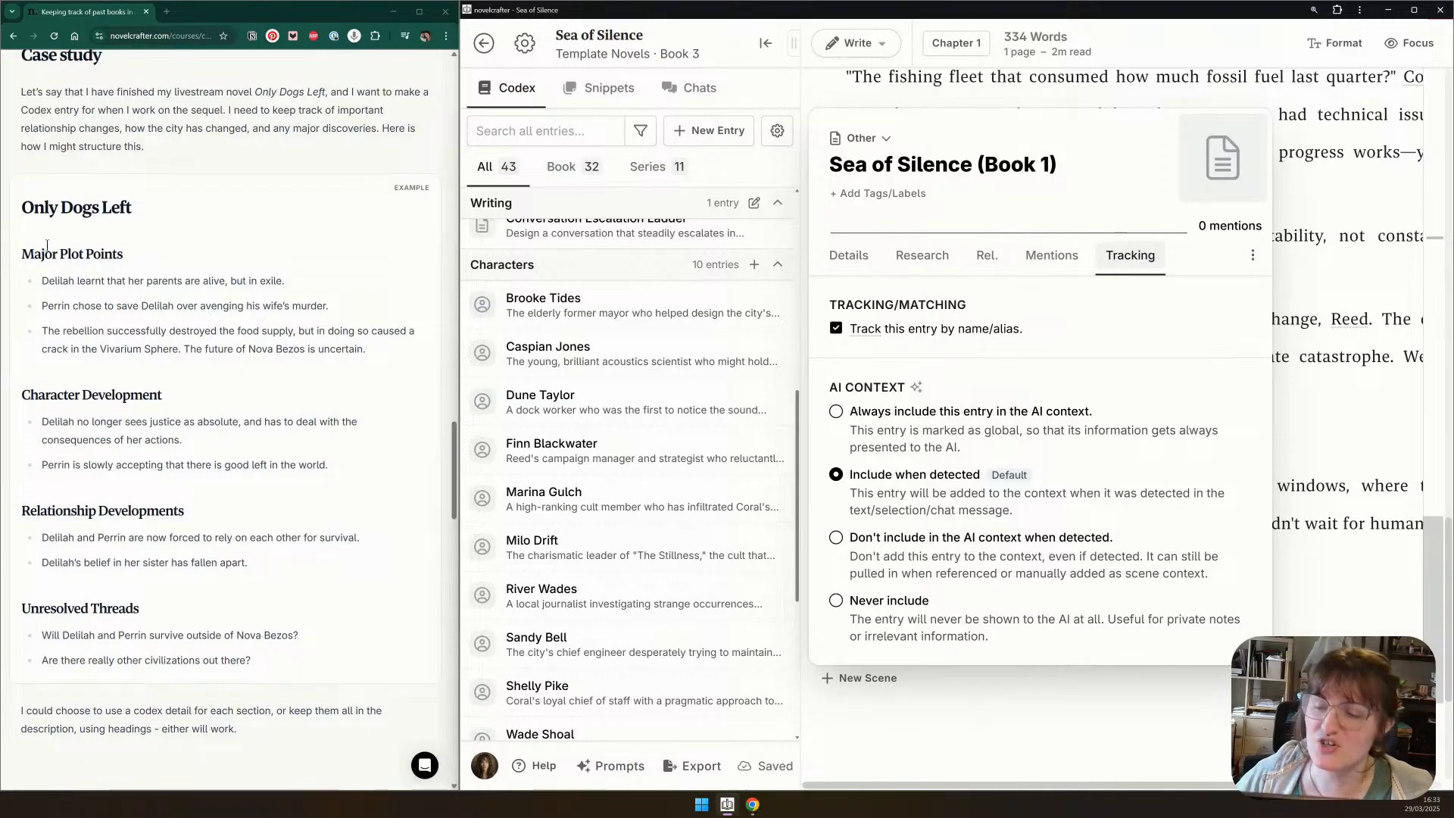
pyautogui.scroll(-1, 268, 587)
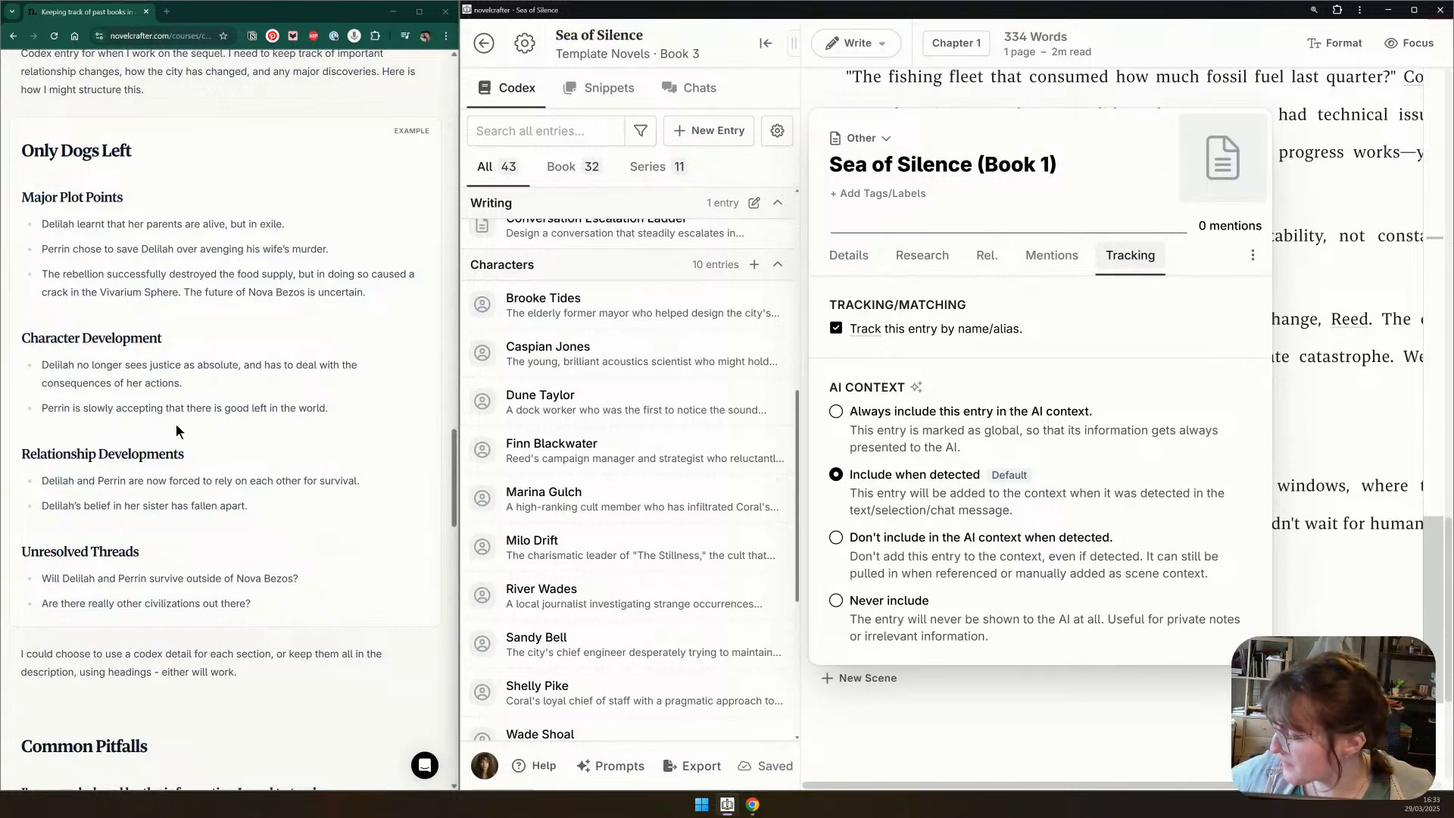
# Read through the lesson's Common Pitfalls section to the end of the page
pyautogui.scroll(-5, 211, 418)
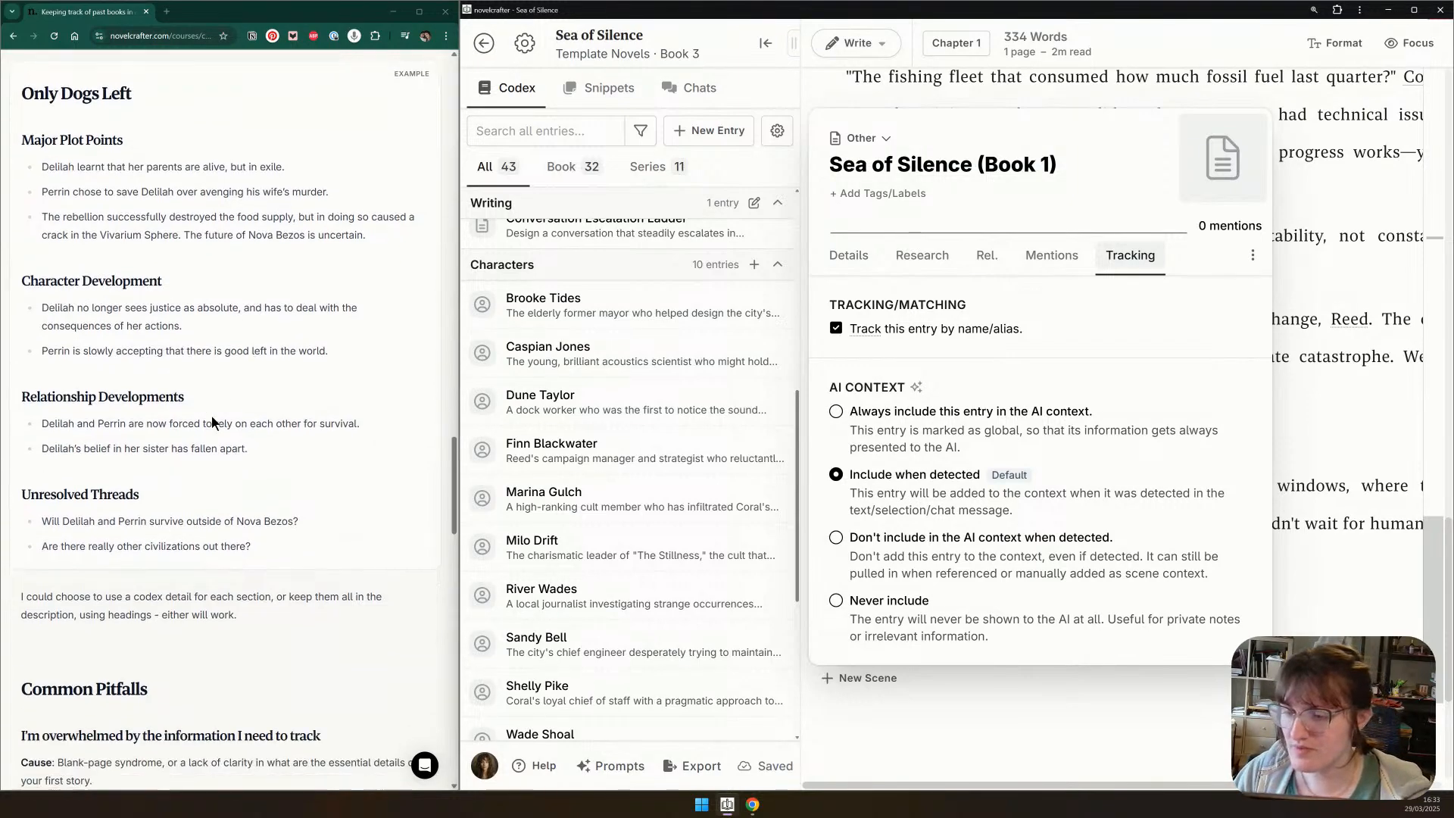
pyautogui.scroll(-5, 331, 471)
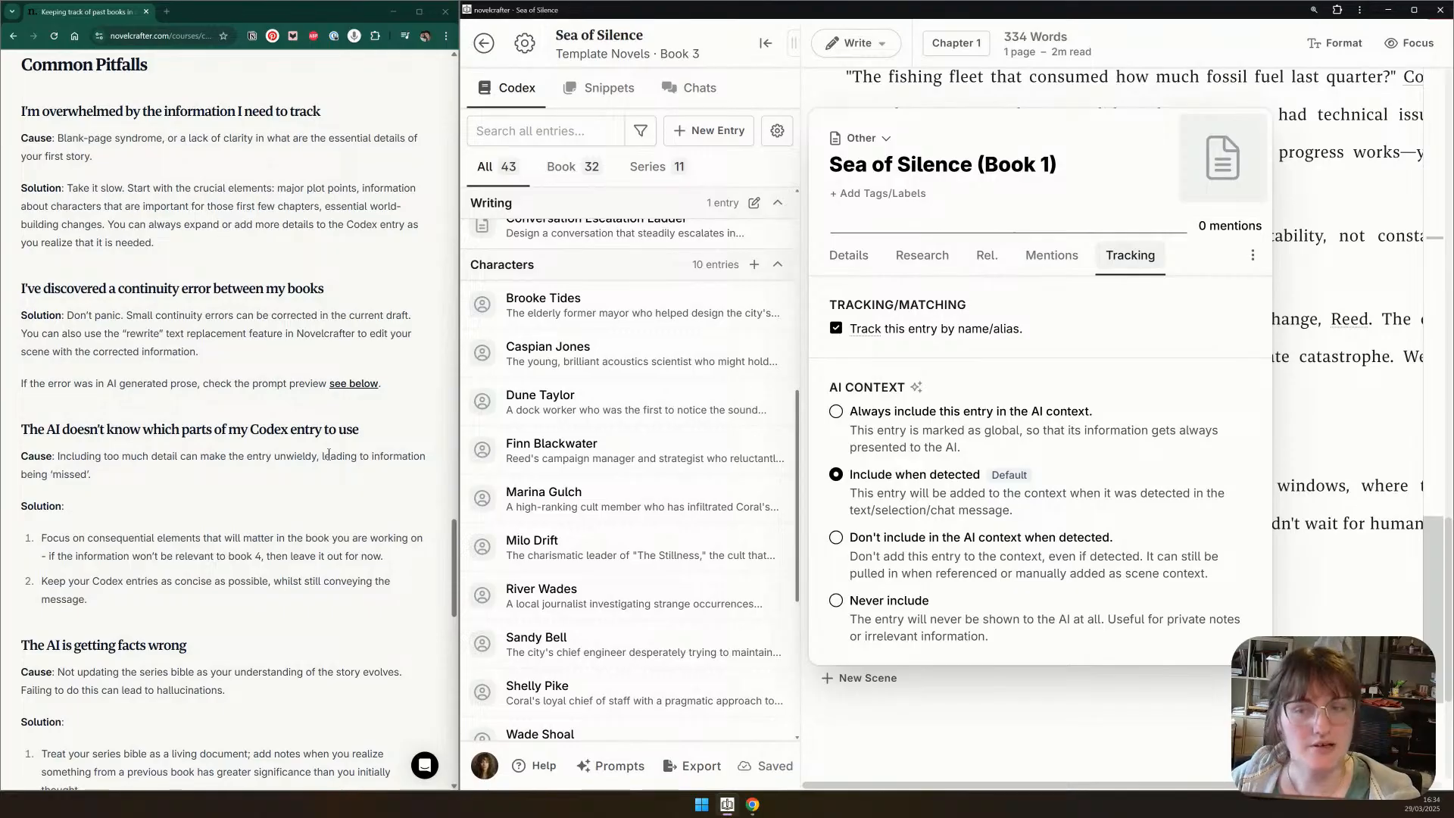
pyautogui.scroll(-4, 317, 452)
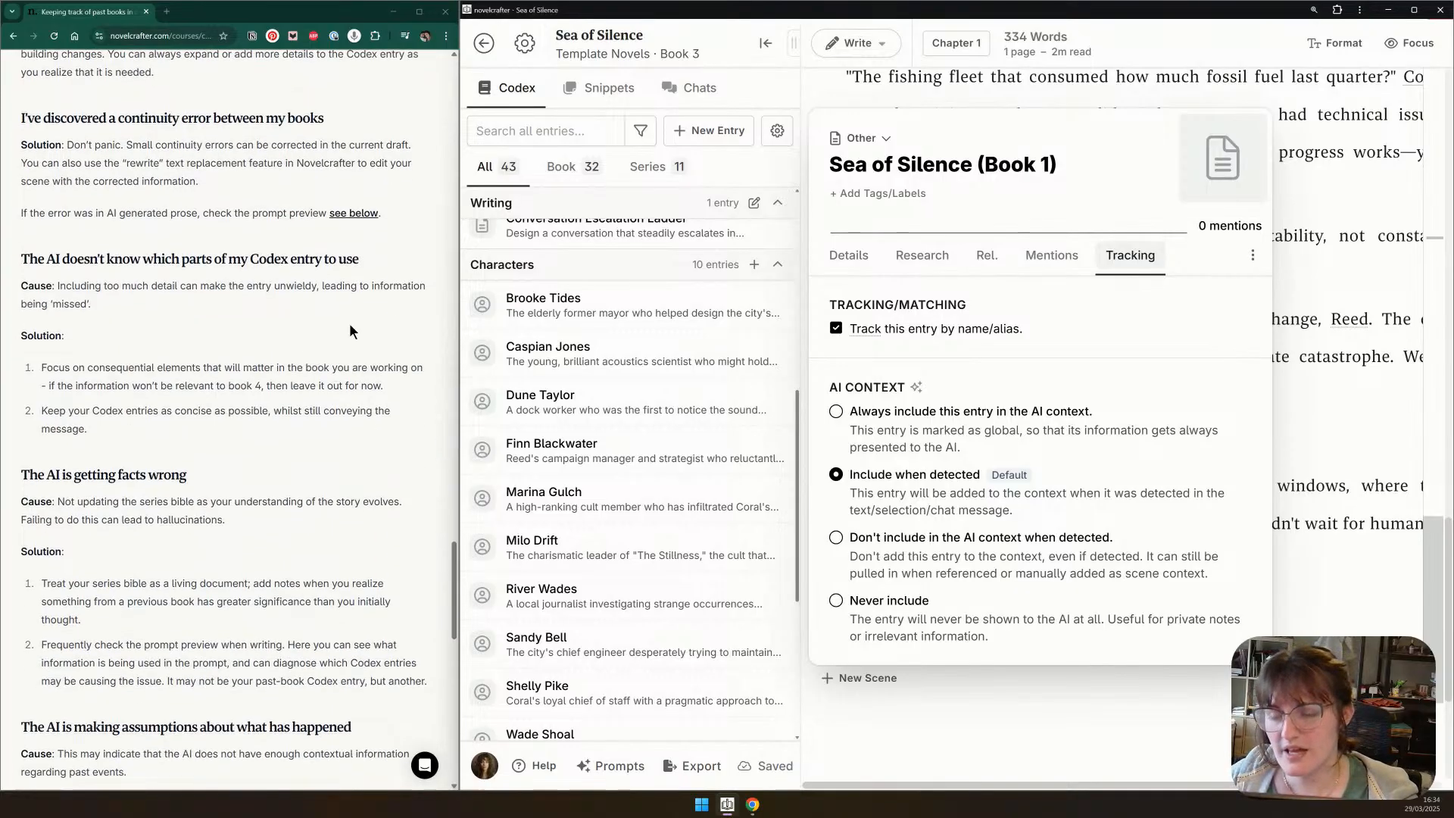
pyautogui.scroll(-1, 405, 327)
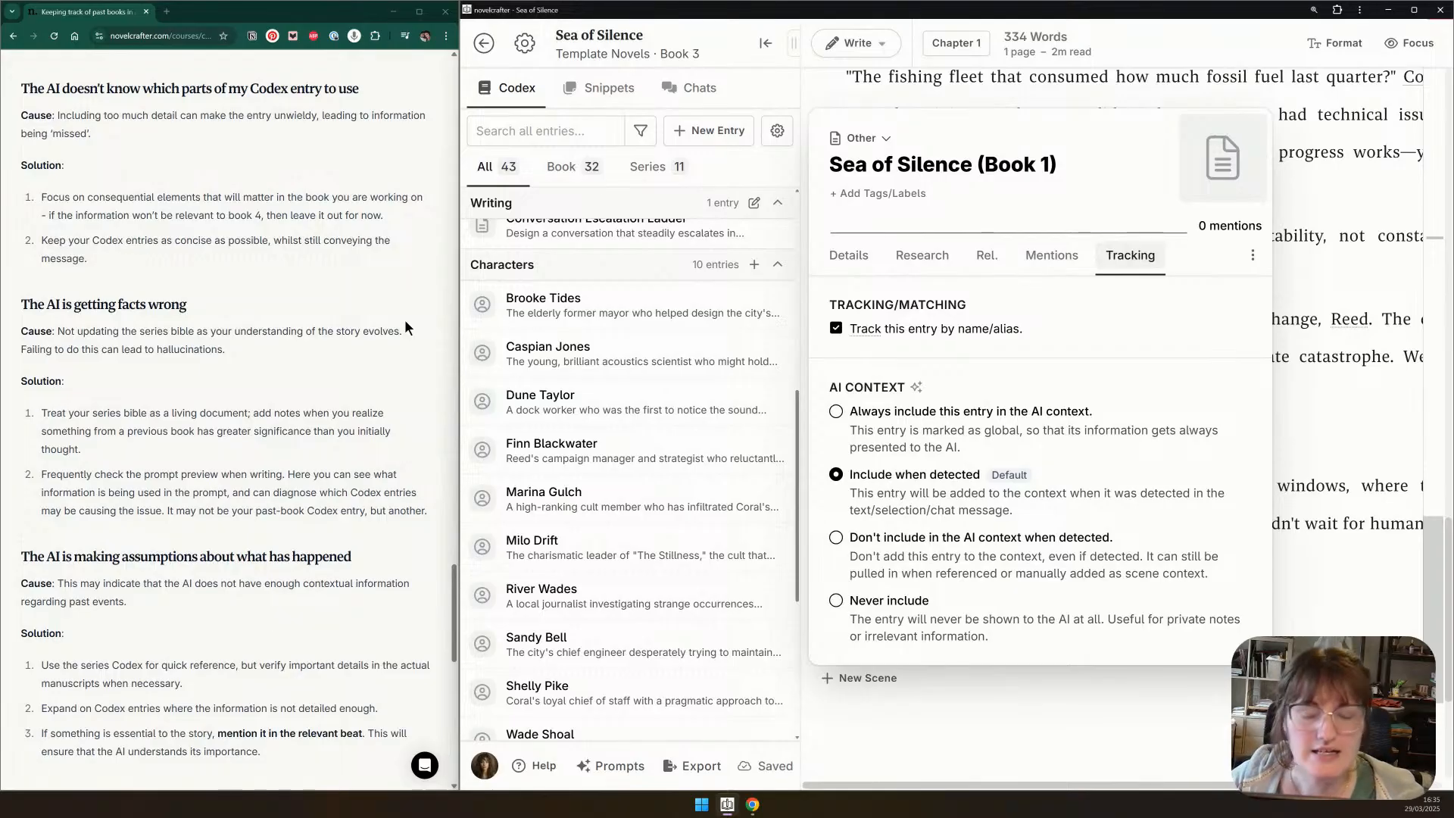
pyautogui.scroll(-3, 384, 348)
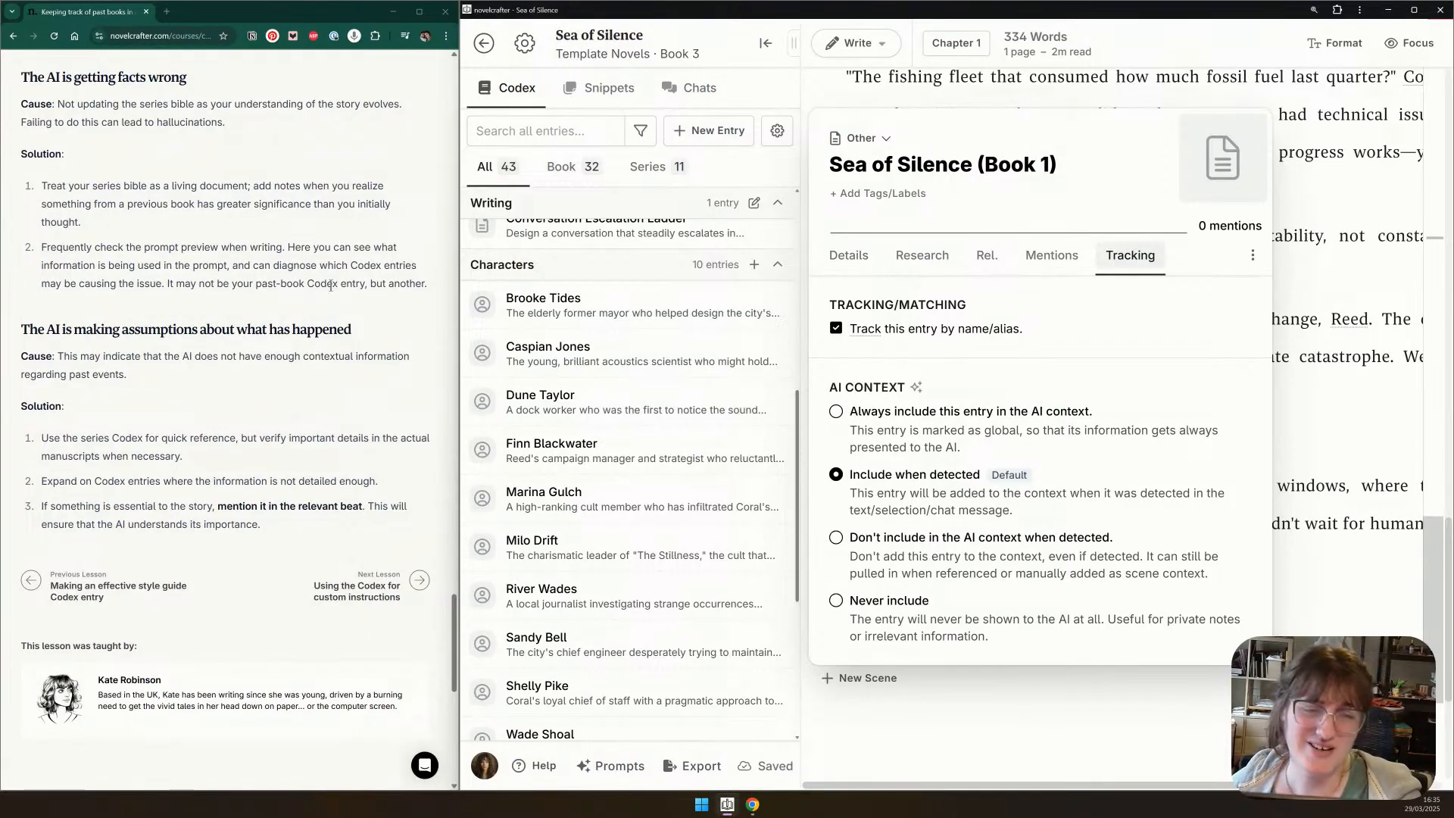
# View the research notes area of the Sea of Silence (Book 1) entry and close the entry
pyautogui.click(897, 256)
pyautogui.click(894, 384)
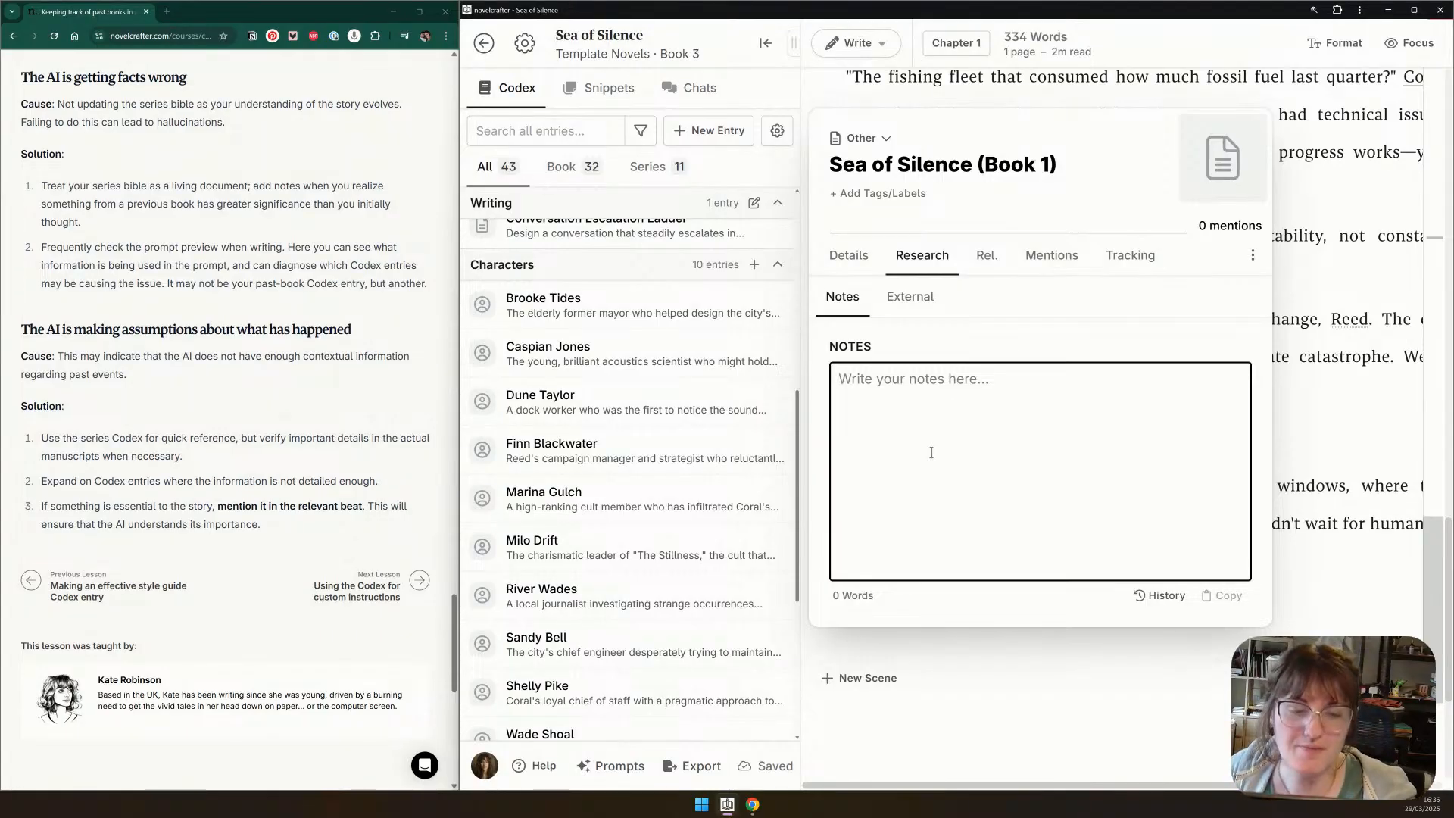
pyautogui.click(1340, 409)
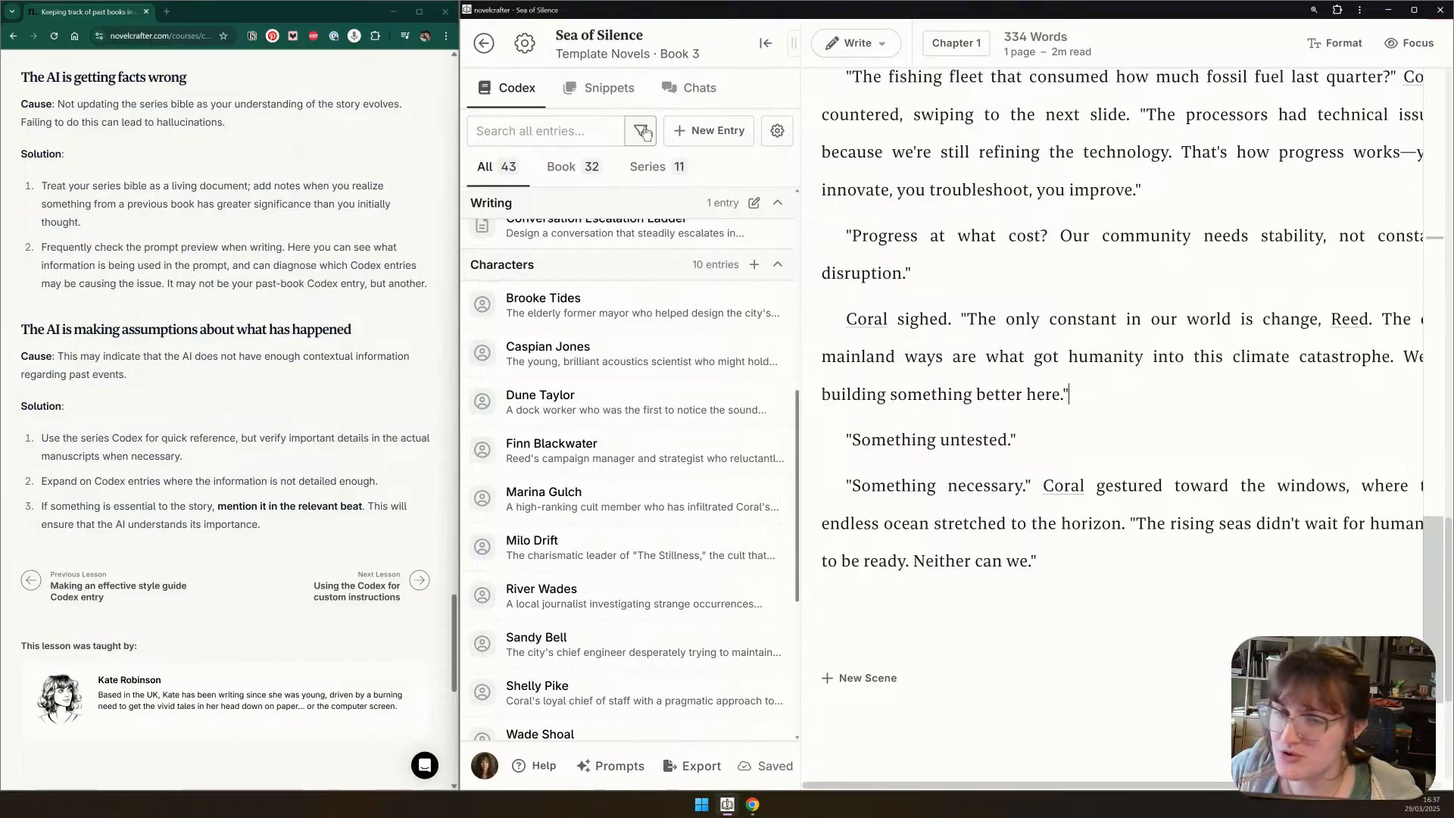
# From the Brooke Tides entry, open the custom details settings and look at the available types for a new detail
pyautogui.click(649, 310)
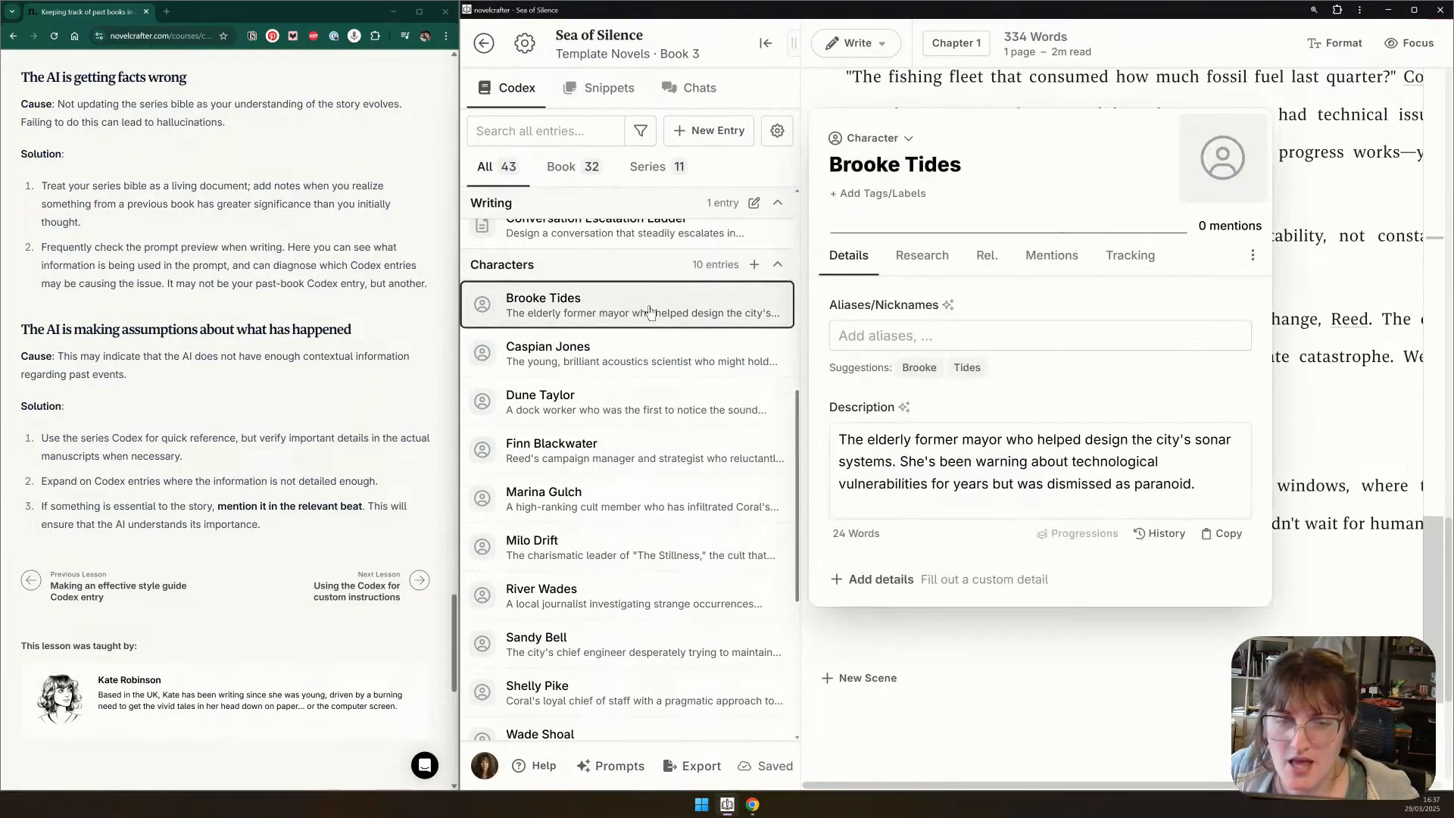
pyautogui.click(894, 593)
pyautogui.moveTo(918, 622)
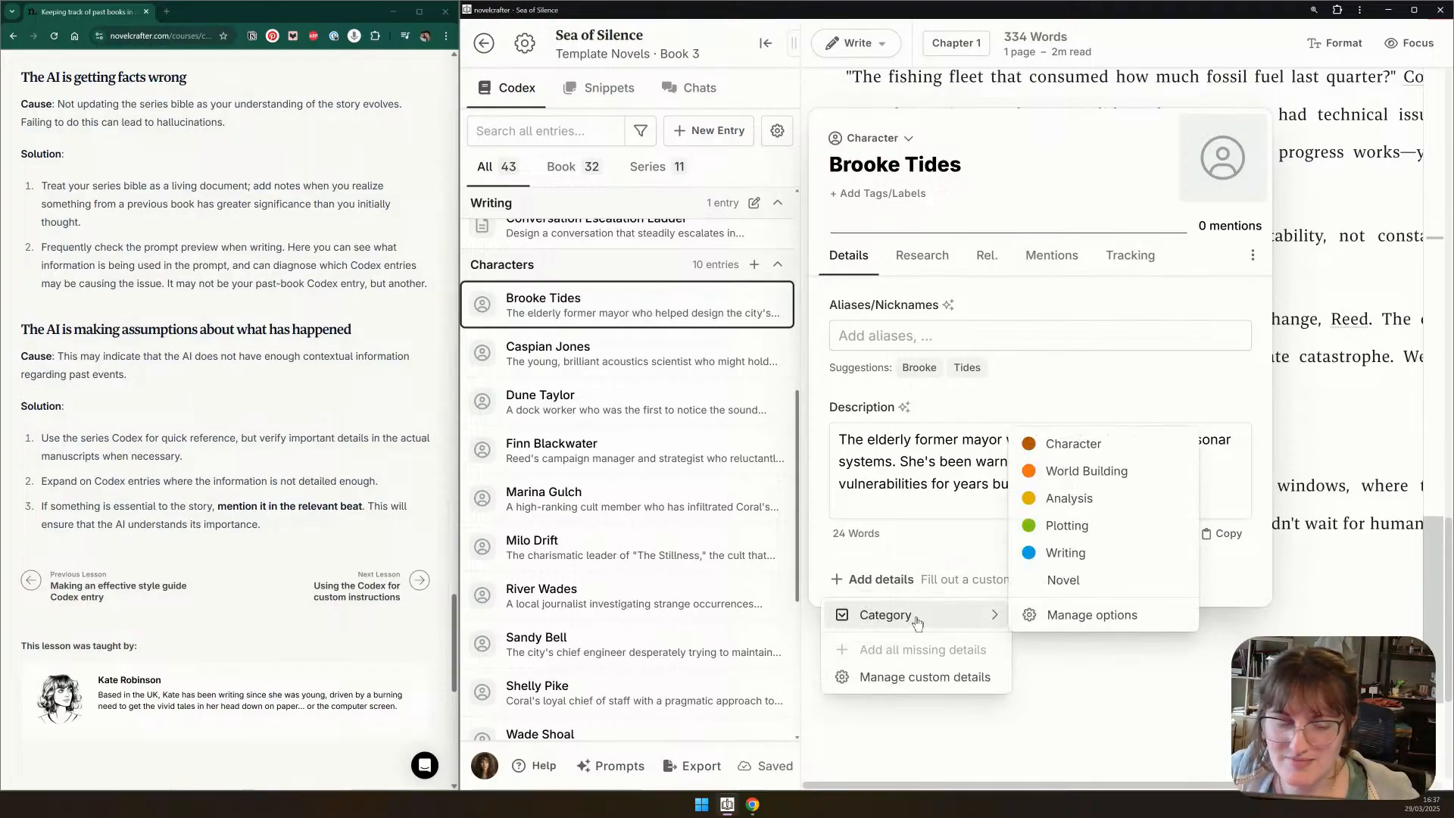
pyautogui.click(894, 682)
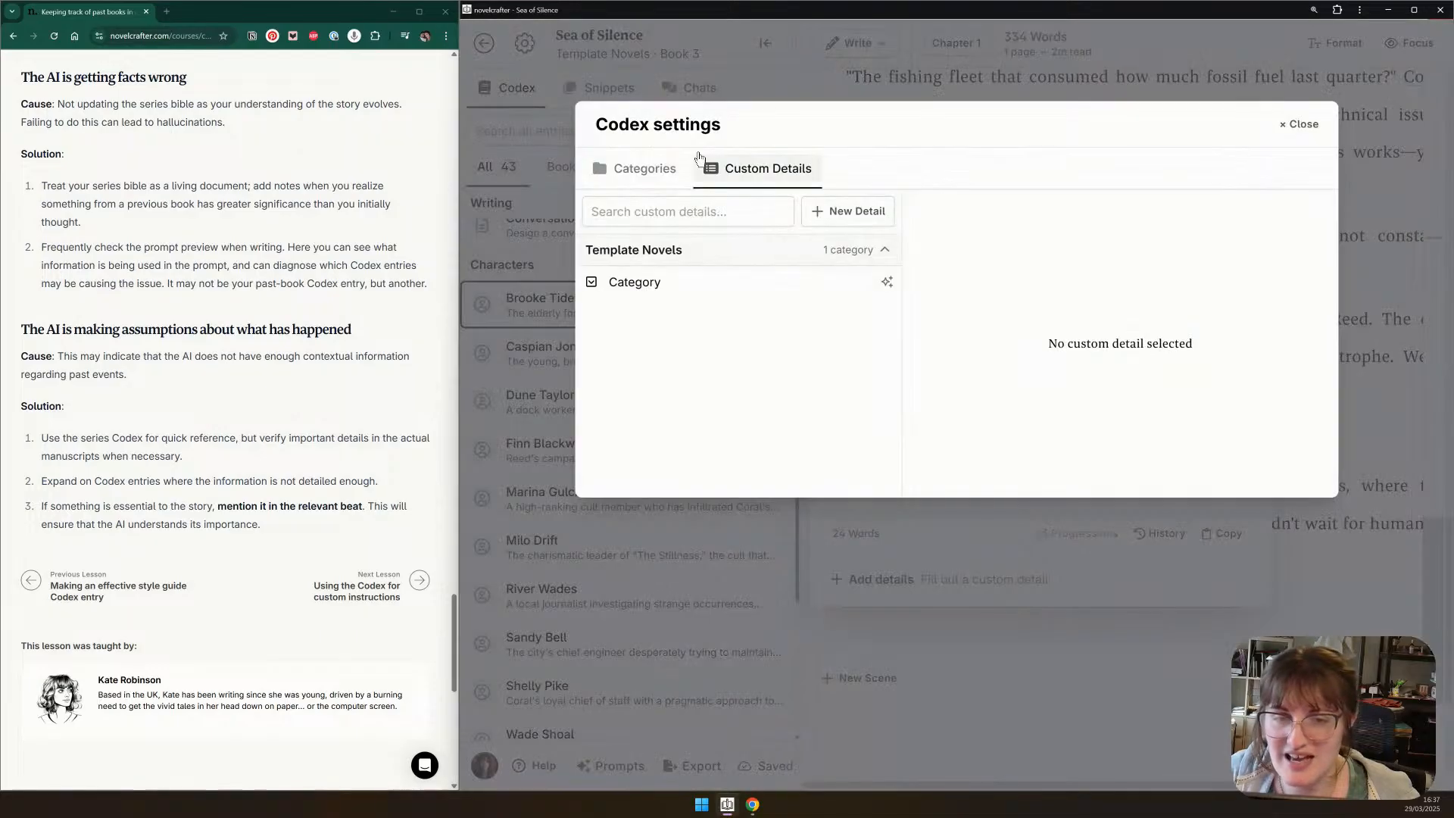
pyautogui.click(807, 214)
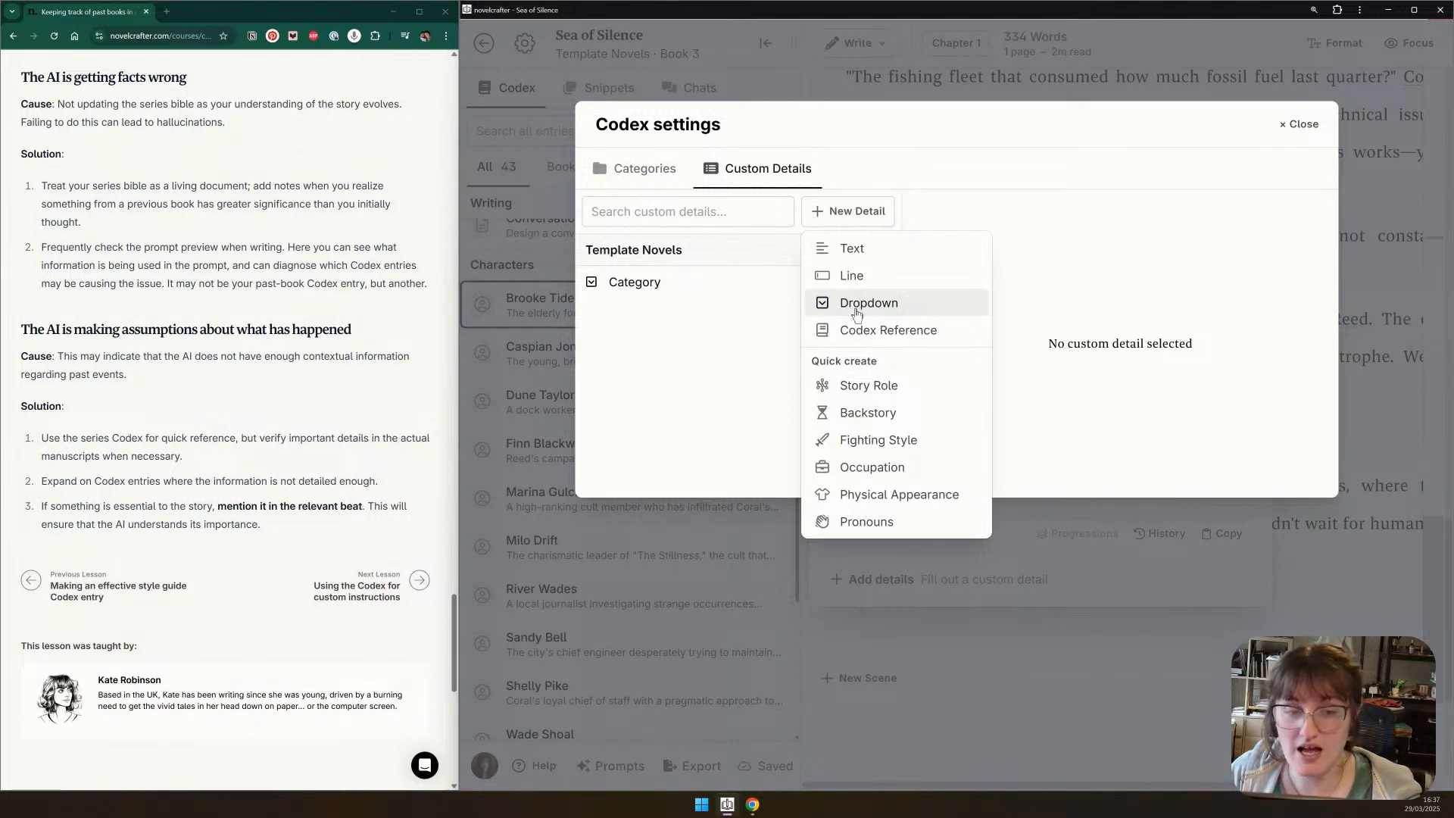
# Inspect the Category detail's general and AI inclusion settings, and close the Codex settings and character entry
pyautogui.click(727, 277)
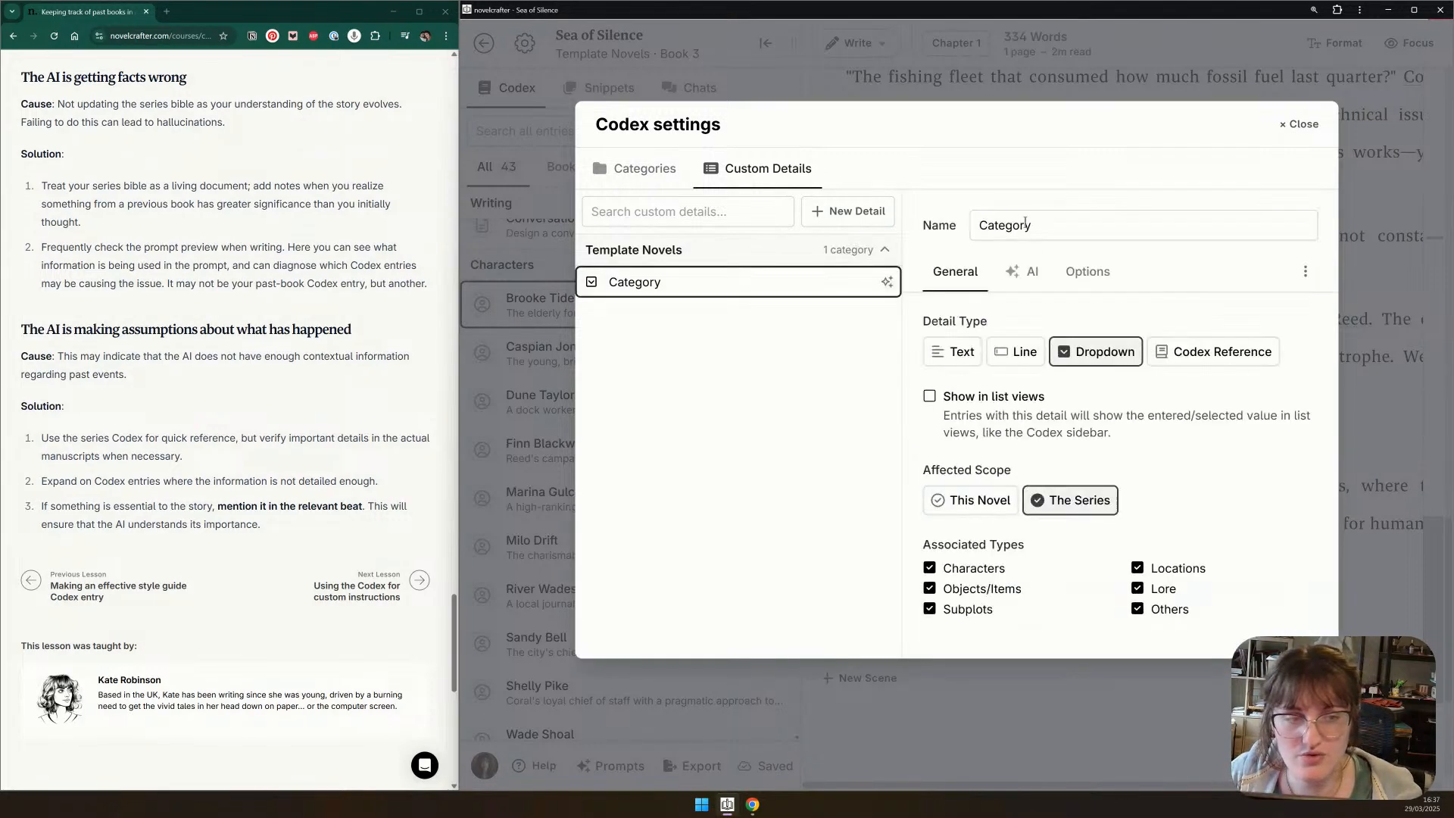
pyautogui.click(1030, 271)
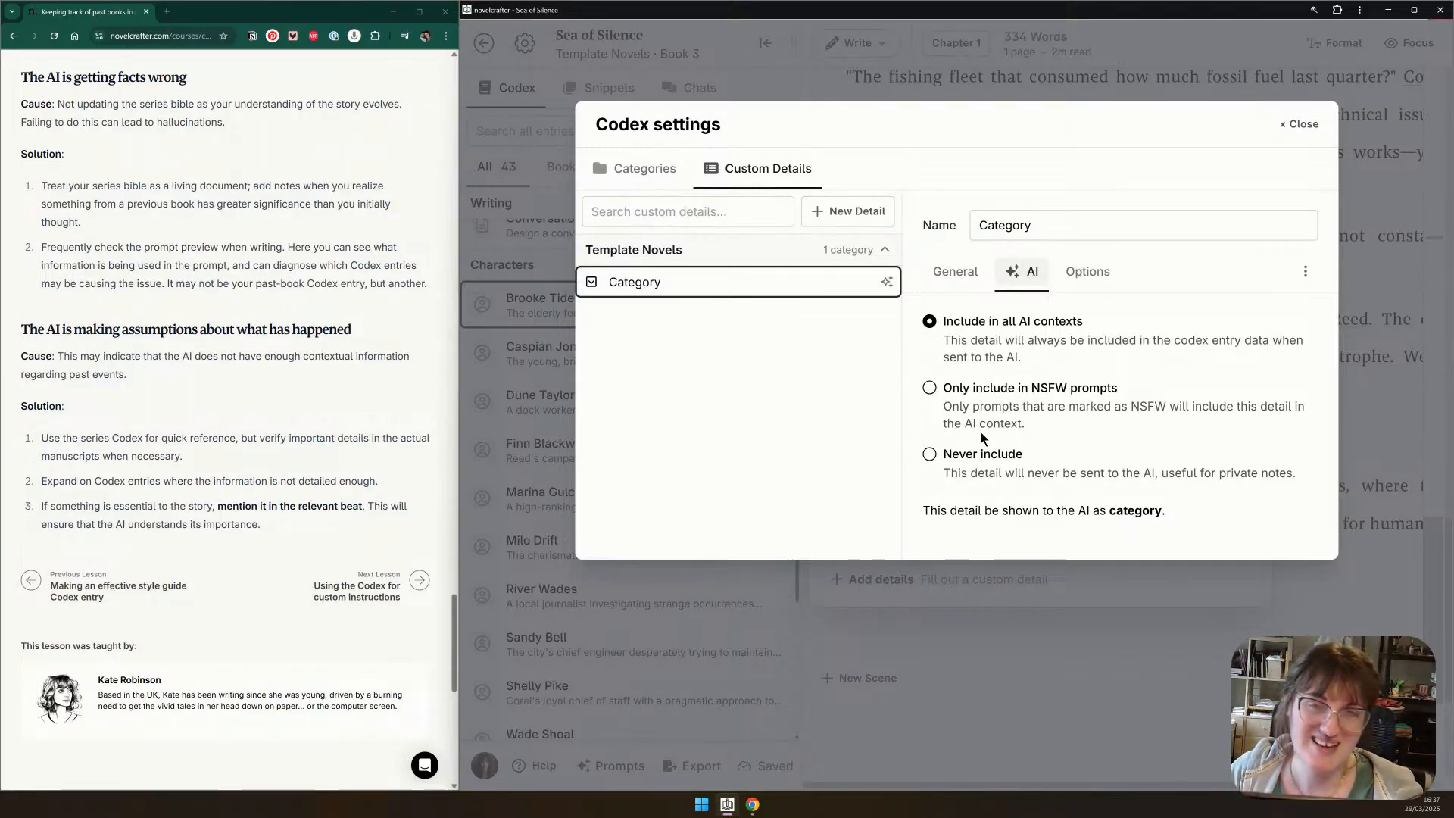
pyautogui.click(1299, 123)
pyautogui.press('Escape')
# Preview the final General Purpose prompt for the "Coral and Reed debate." scene beat in Chapter 1
pyautogui.scroll(15, 1185, 348)
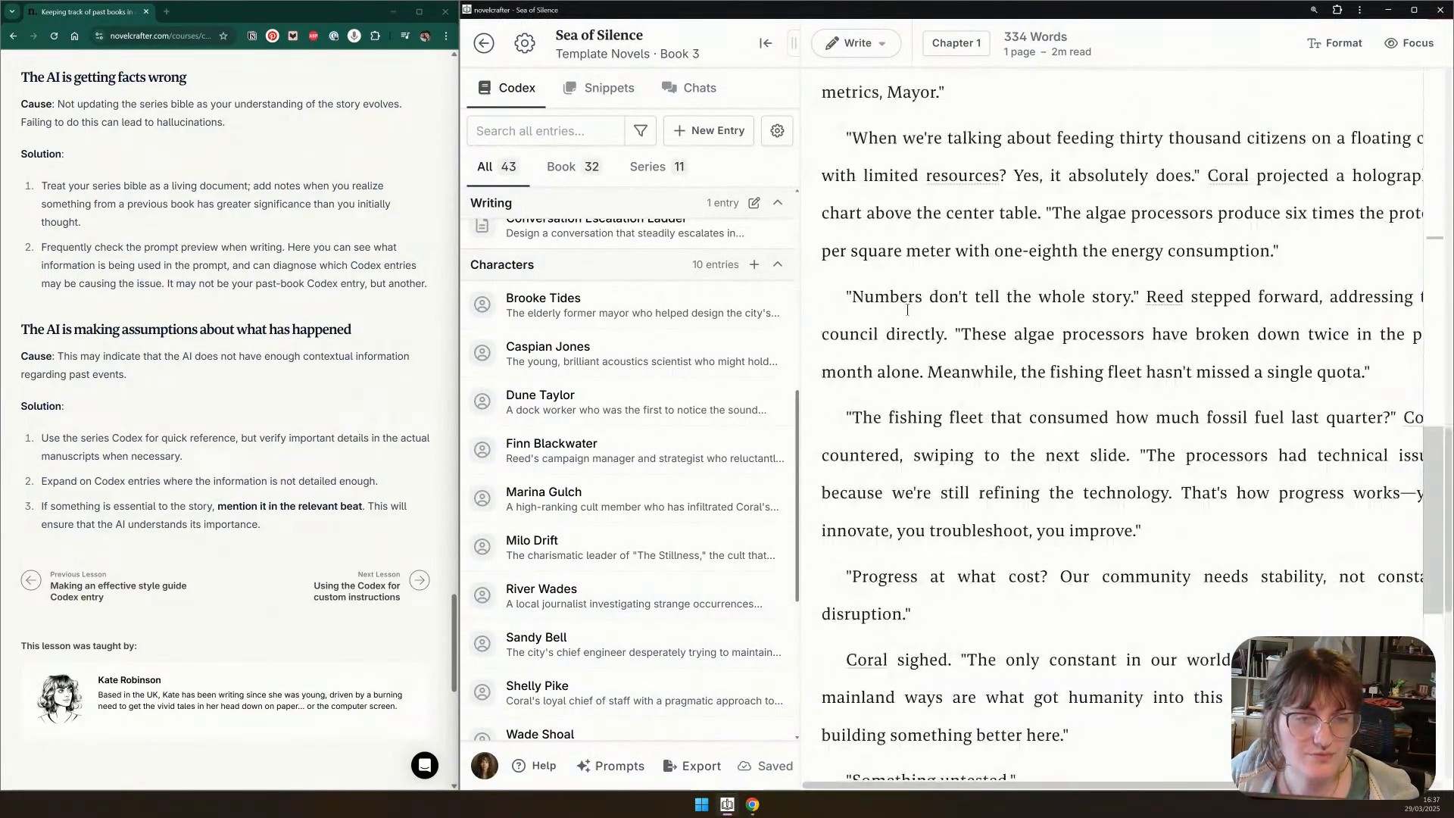
pyautogui.click(879, 394)
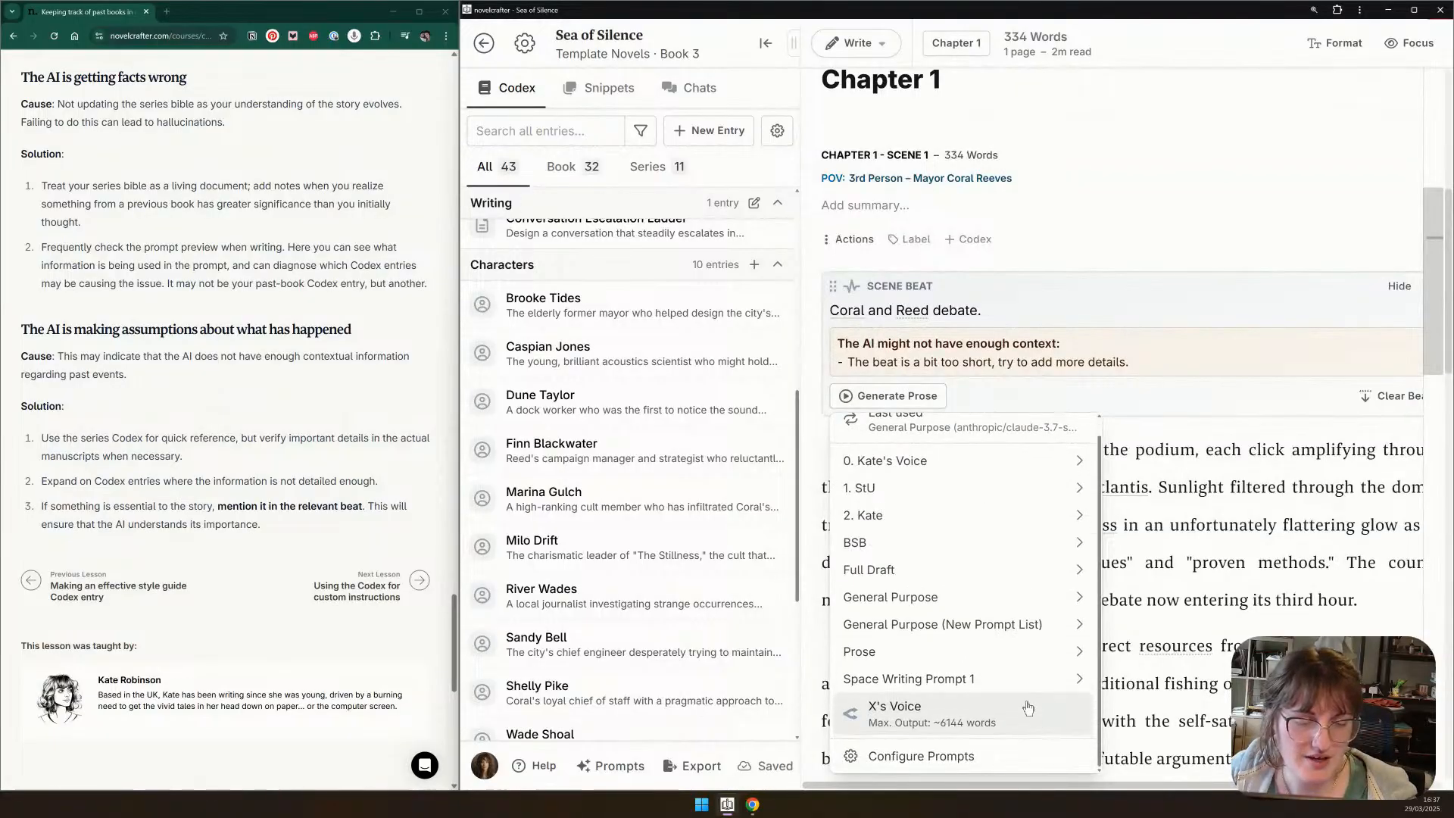
pyautogui.moveTo(999, 576)
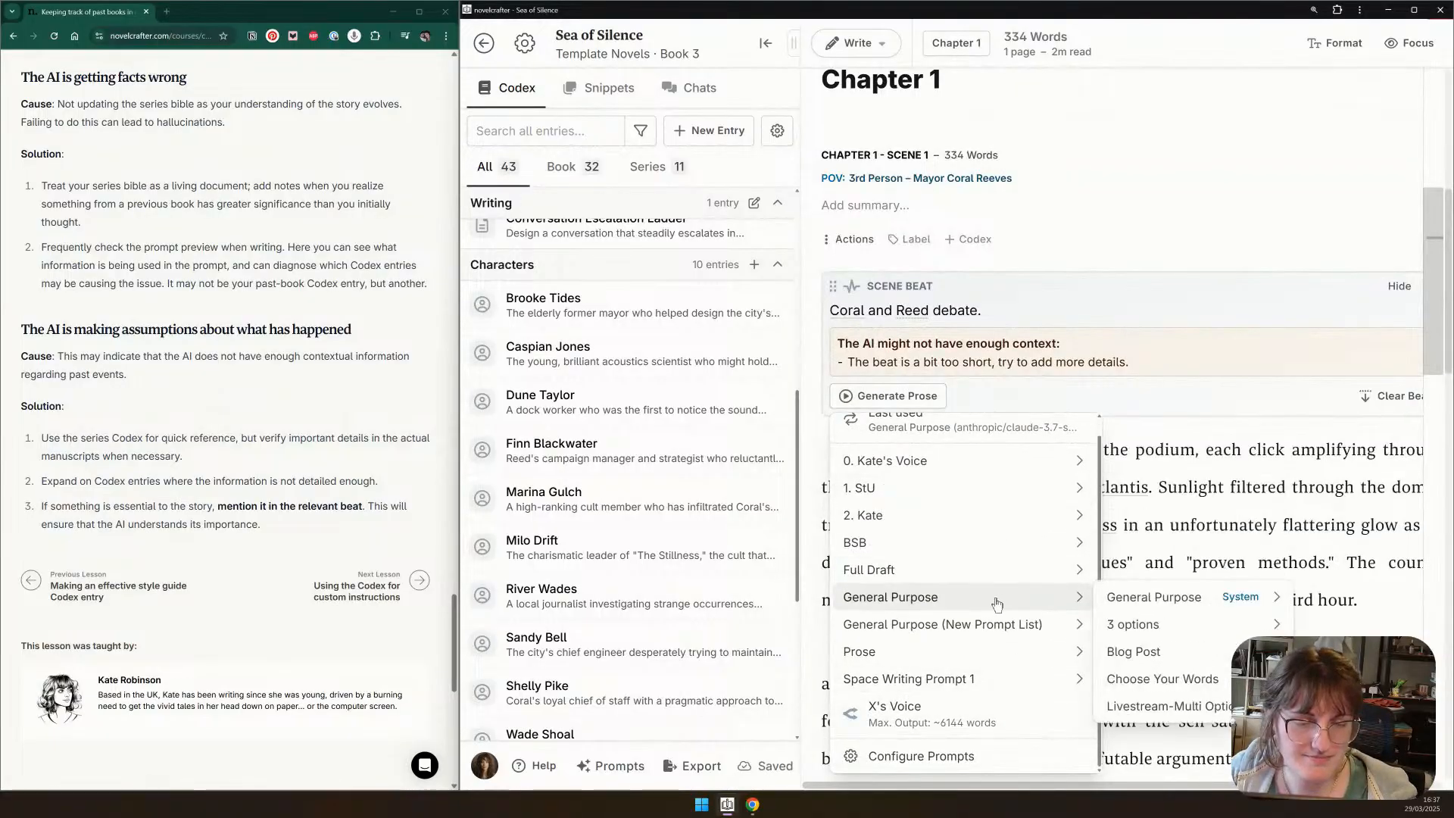
pyautogui.click(1011, 575)
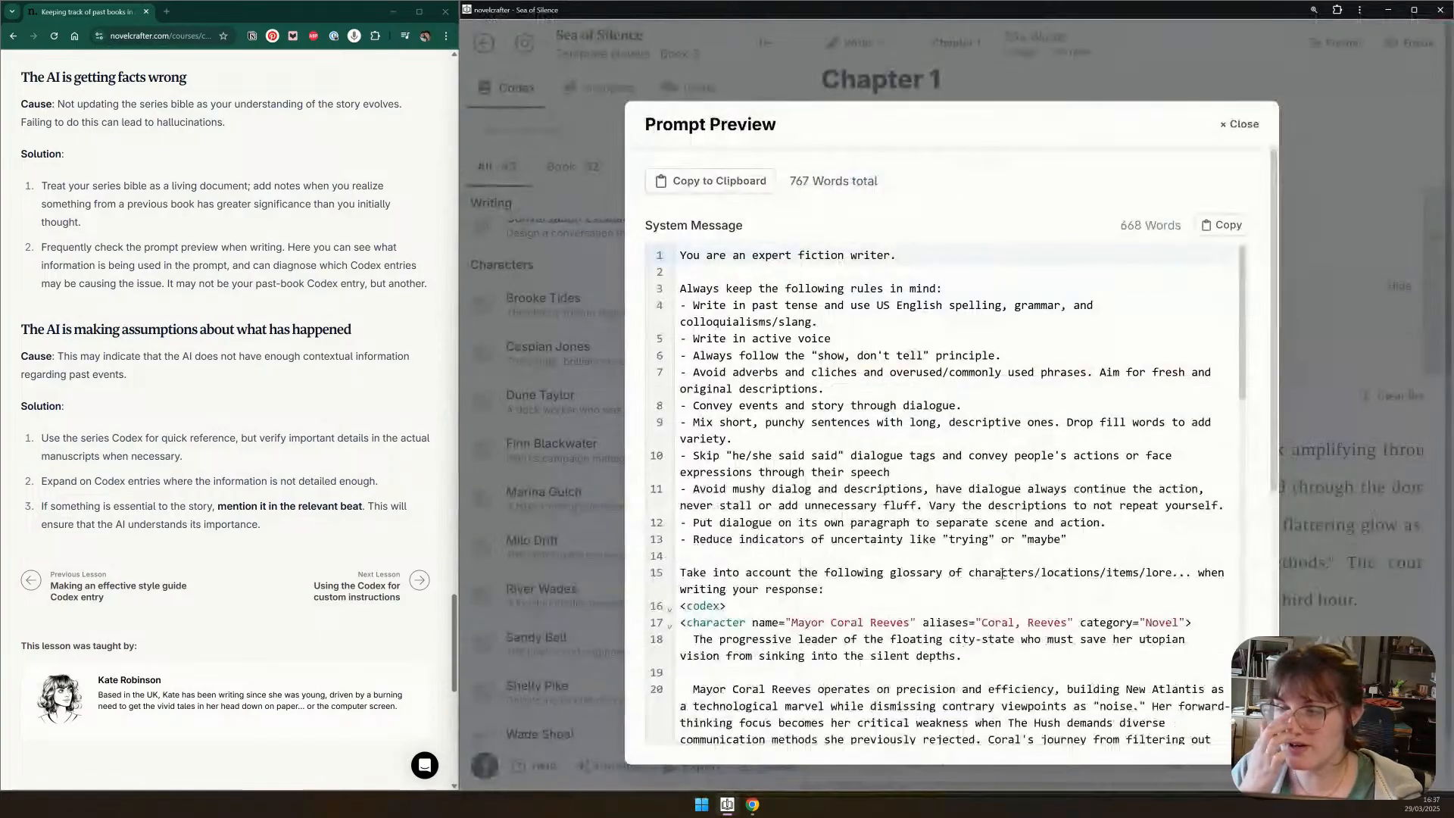
# Examine how the character and genre Codex entries appear in the prompt preview, and close the preview
pyautogui.scroll(-3, 953, 456)
pyautogui.scroll(-3, 953, 473)
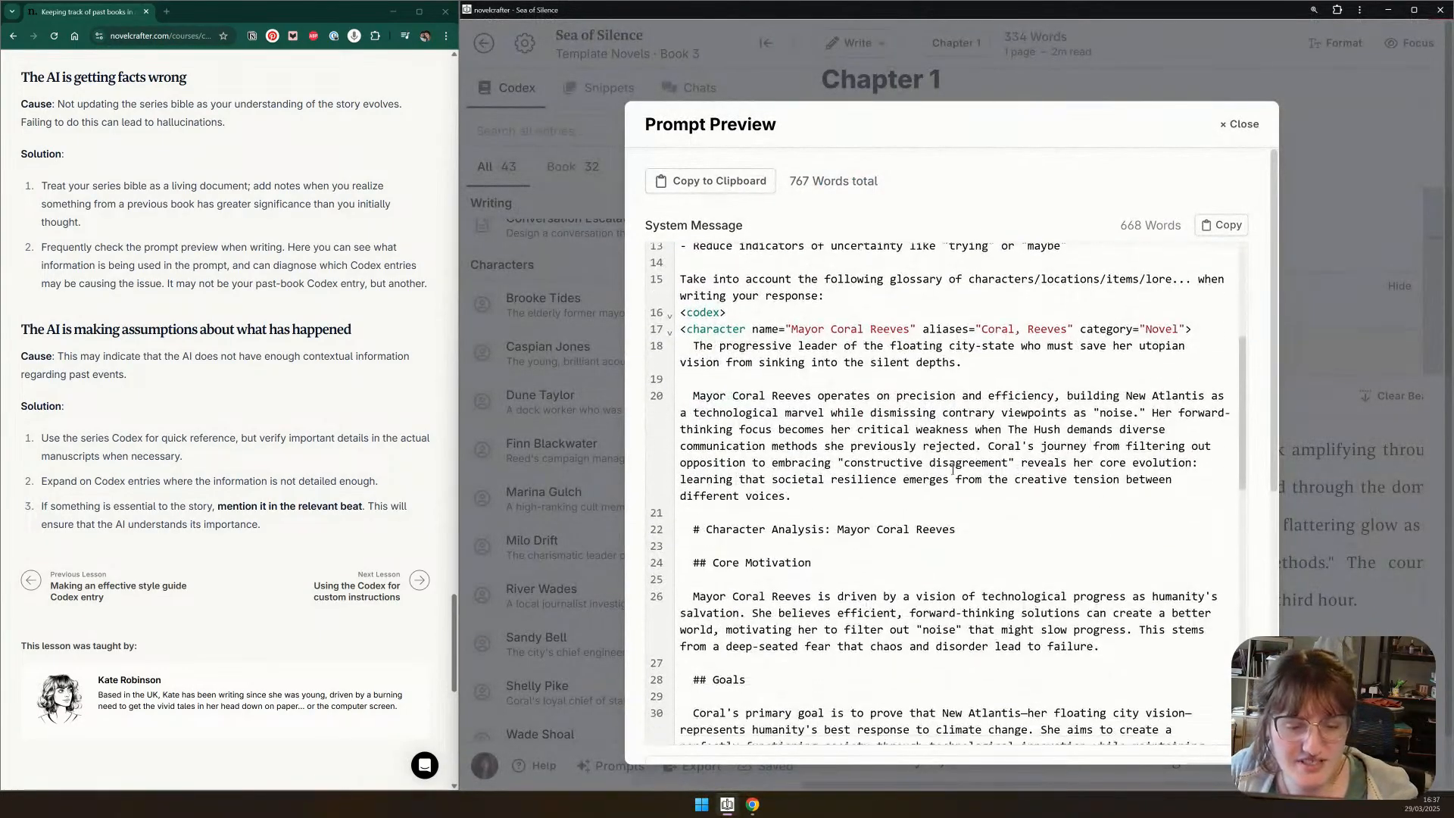
pyautogui.scroll(2, 951, 465)
pyautogui.scroll(-5, 951, 457)
pyautogui.scroll(-6, 952, 456)
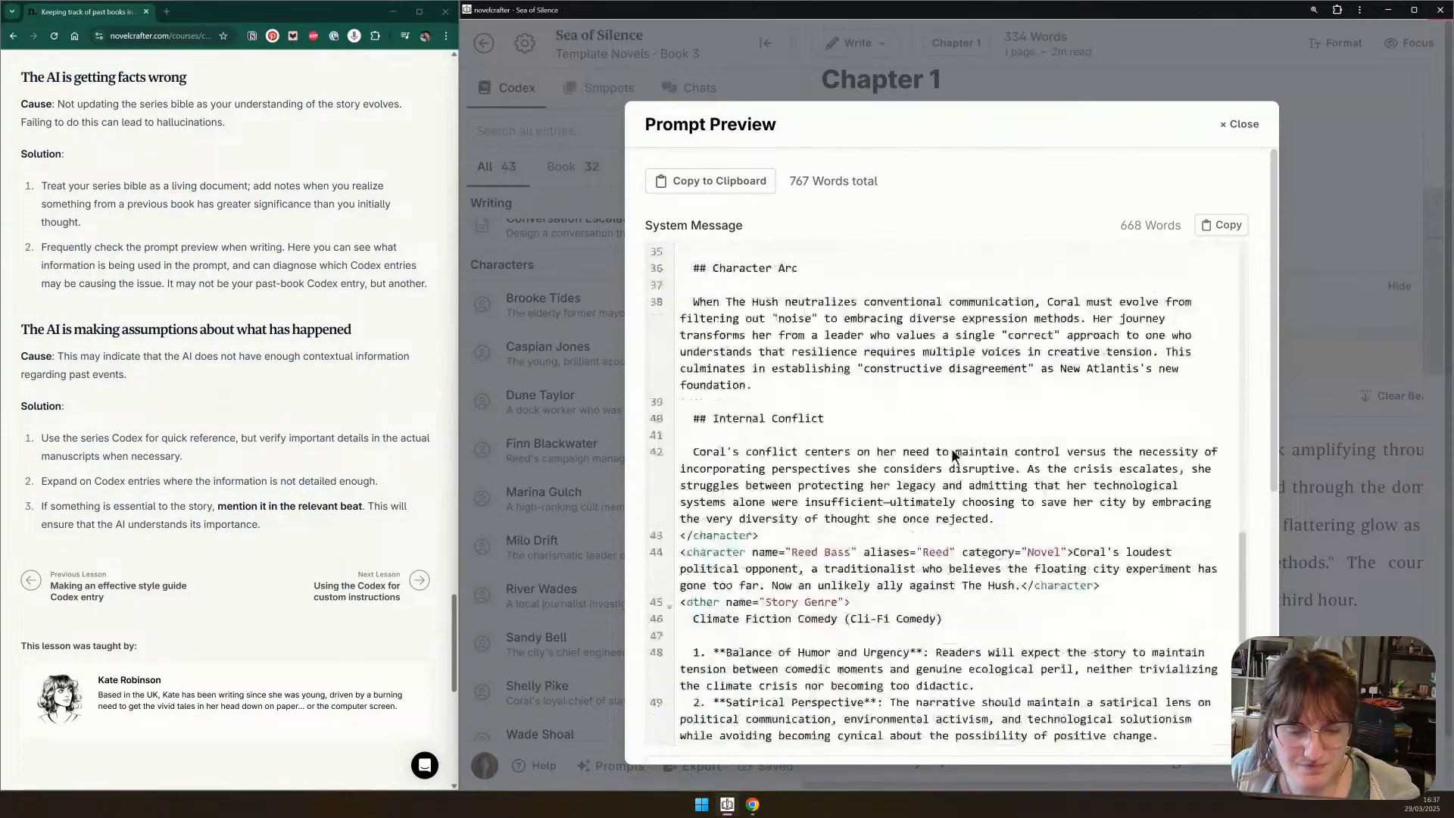
pyautogui.scroll(-3, 952, 456)
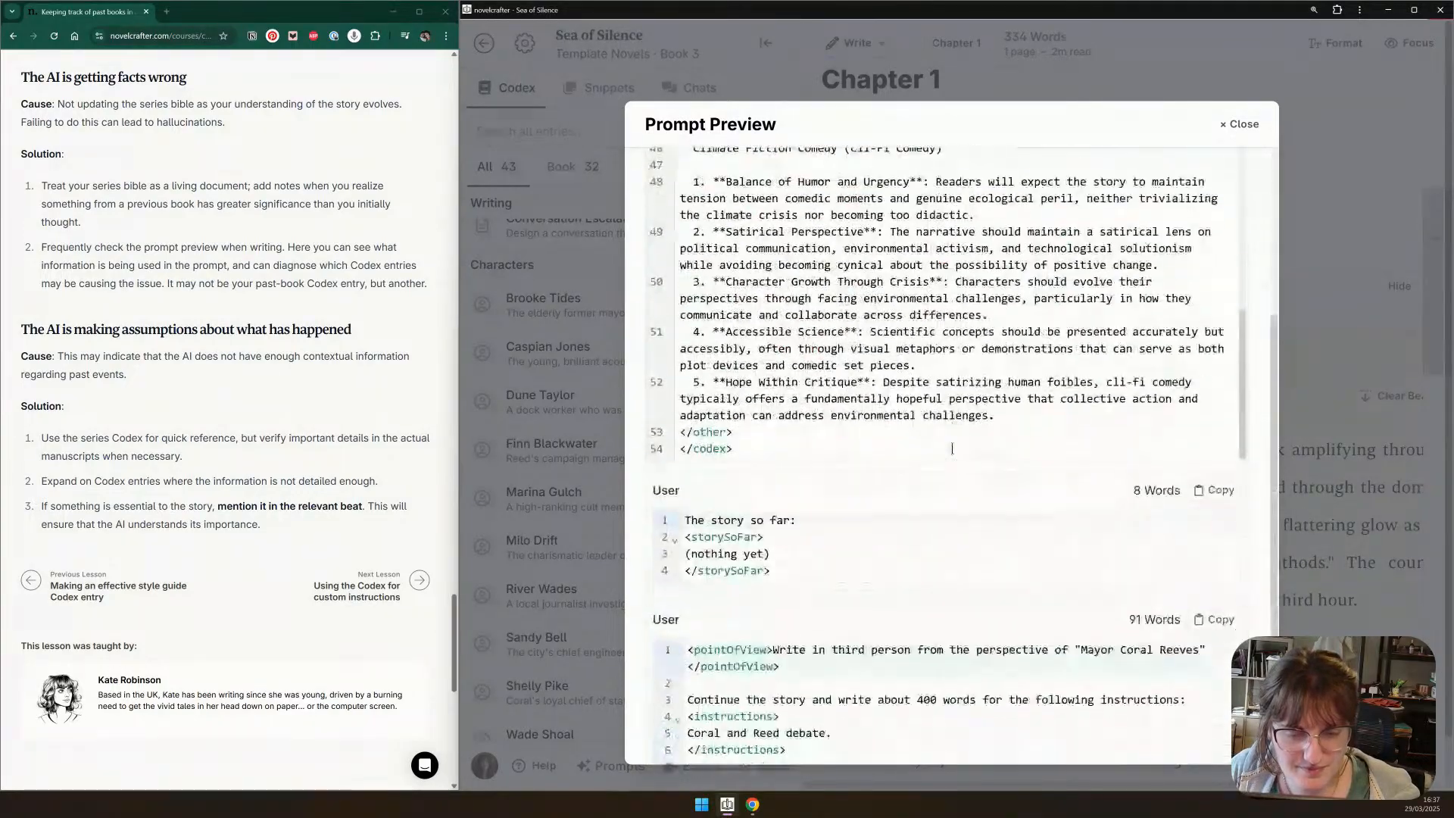
pyautogui.scroll(4, 951, 446)
pyautogui.scroll(5, 952, 446)
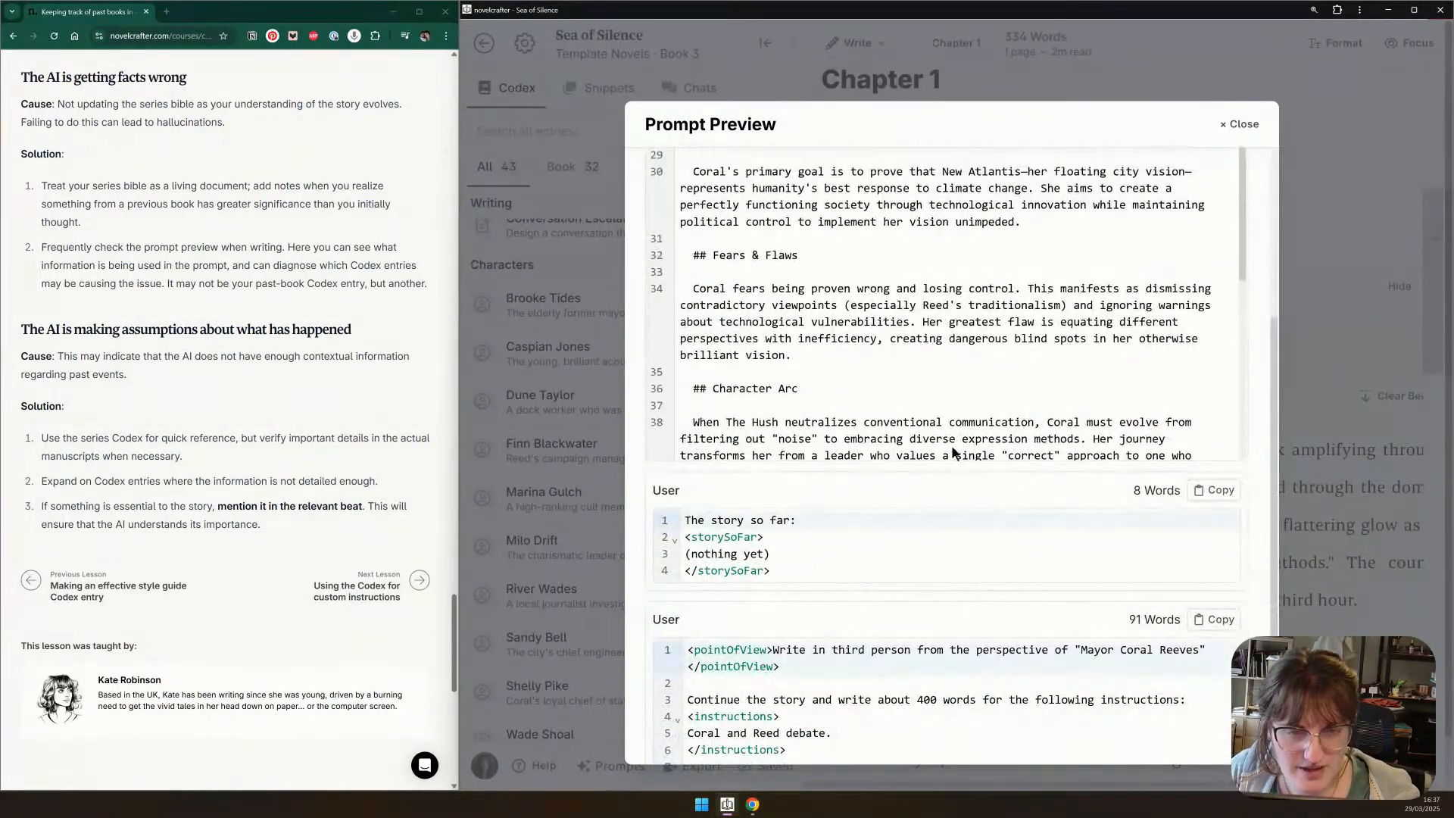
pyautogui.click(1240, 124)
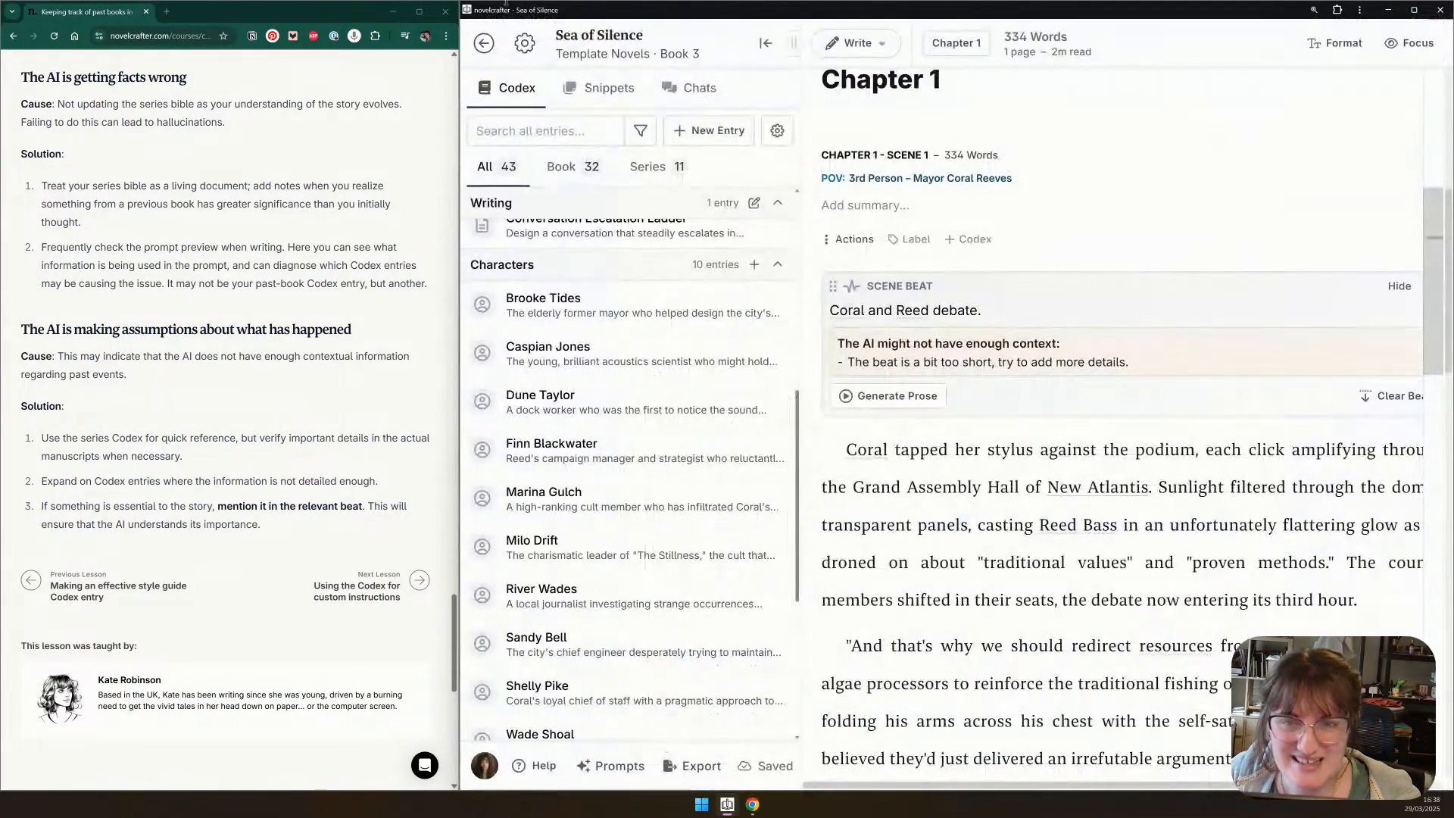
# Switch to The Wolf in Red novel and insert a scene beat reading "red" after the paragraph ending in "anything."
pyautogui.click(485, 44)
pyautogui.click(1130, 270)
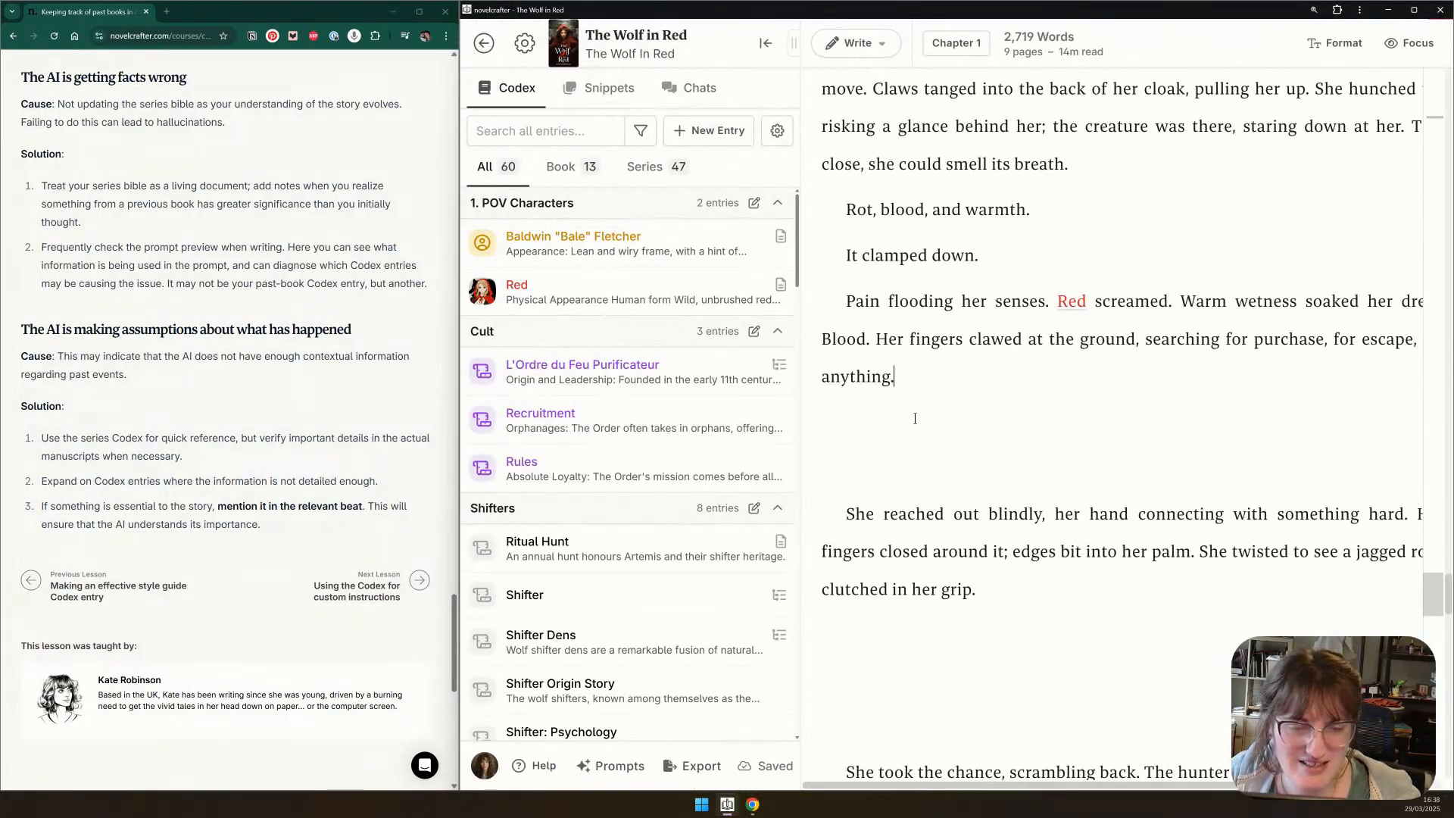
pyautogui.click(915, 418)
pyautogui.write('/')
pyautogui.press('Return')
pyautogui.write('r')
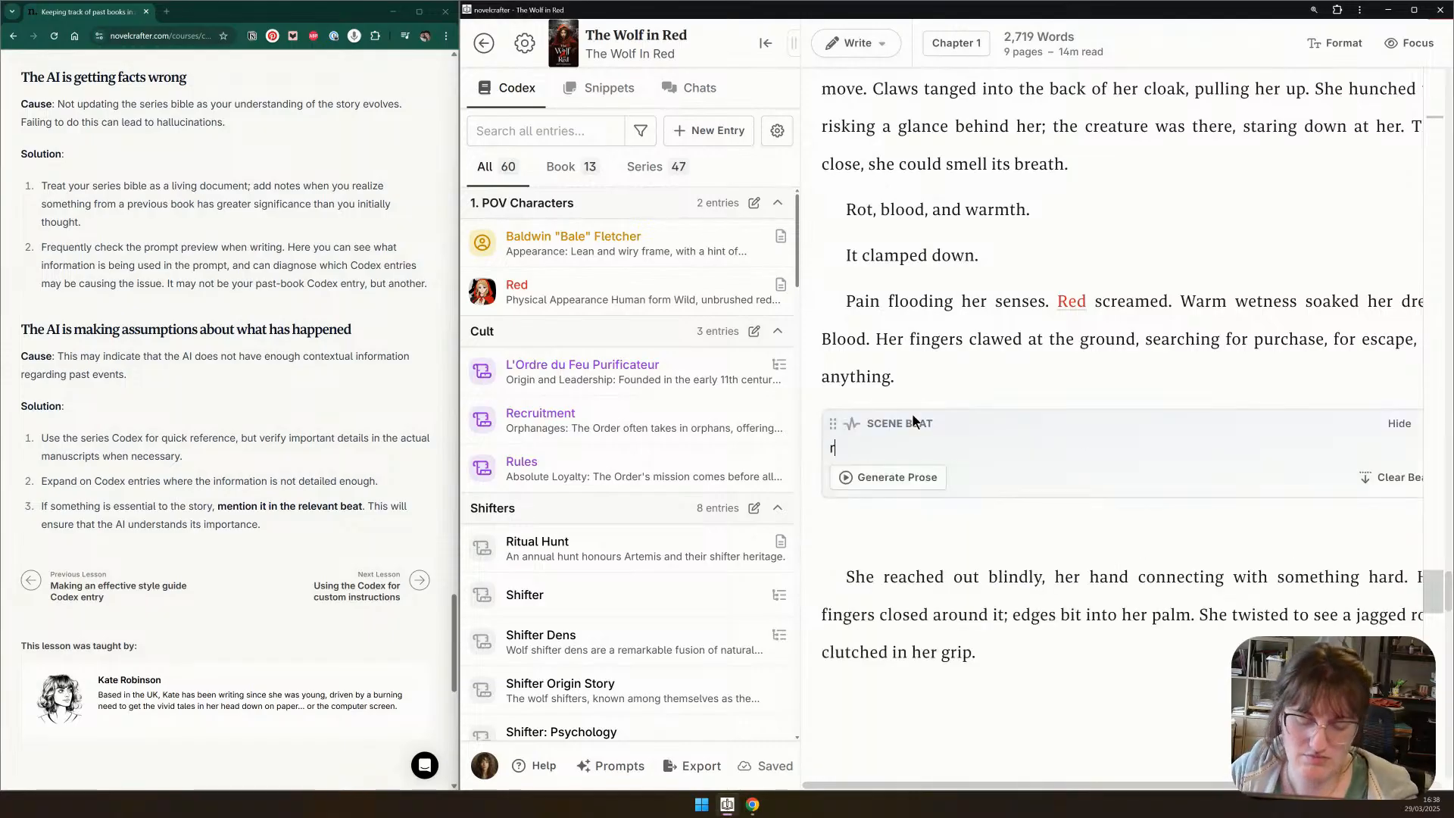
pyautogui.write('ed')
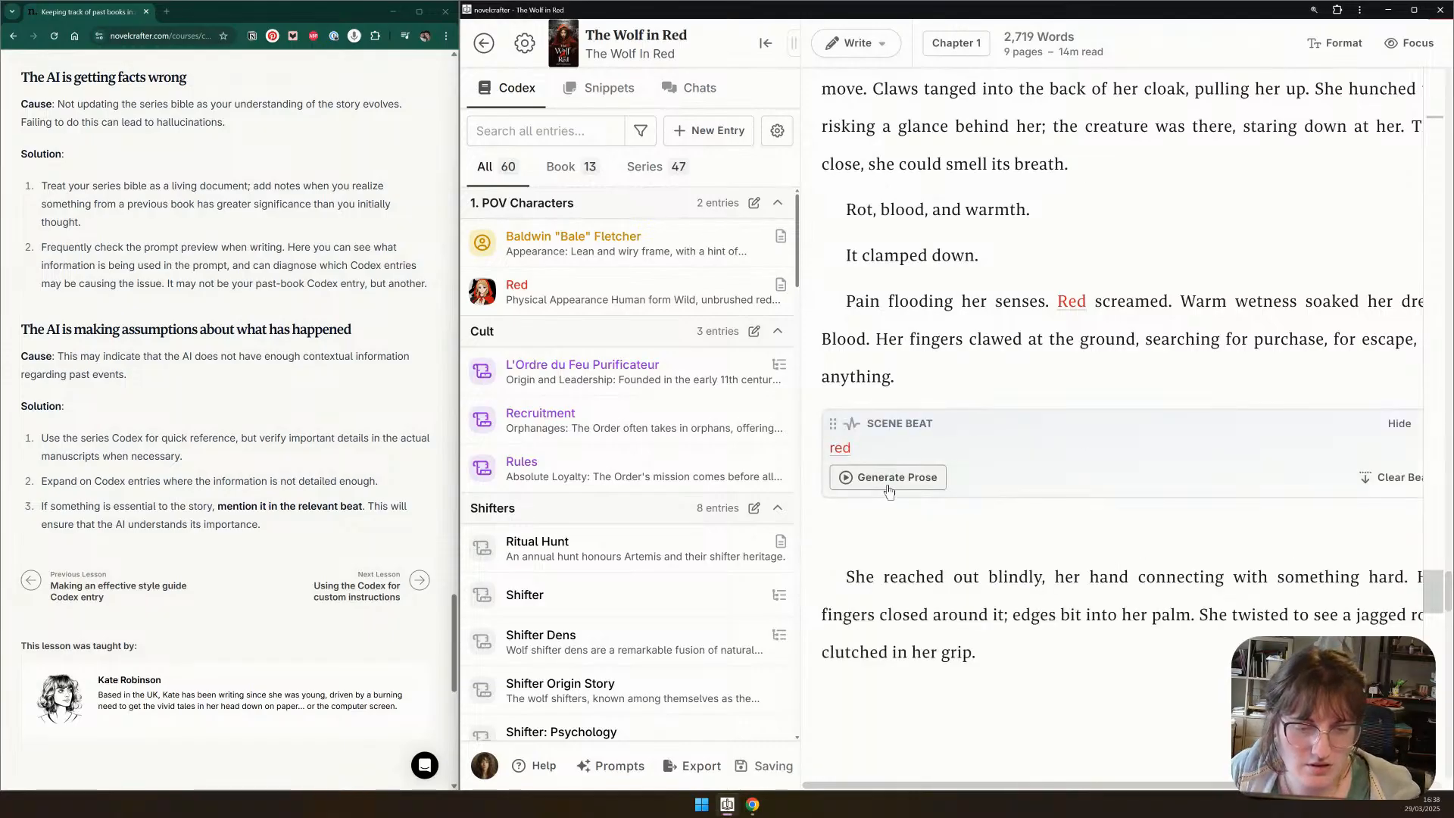
# Preview the final prompt for the "red" scene beat using the General Purpose system prompt
pyautogui.click(888, 486)
pyautogui.moveTo(986, 210)
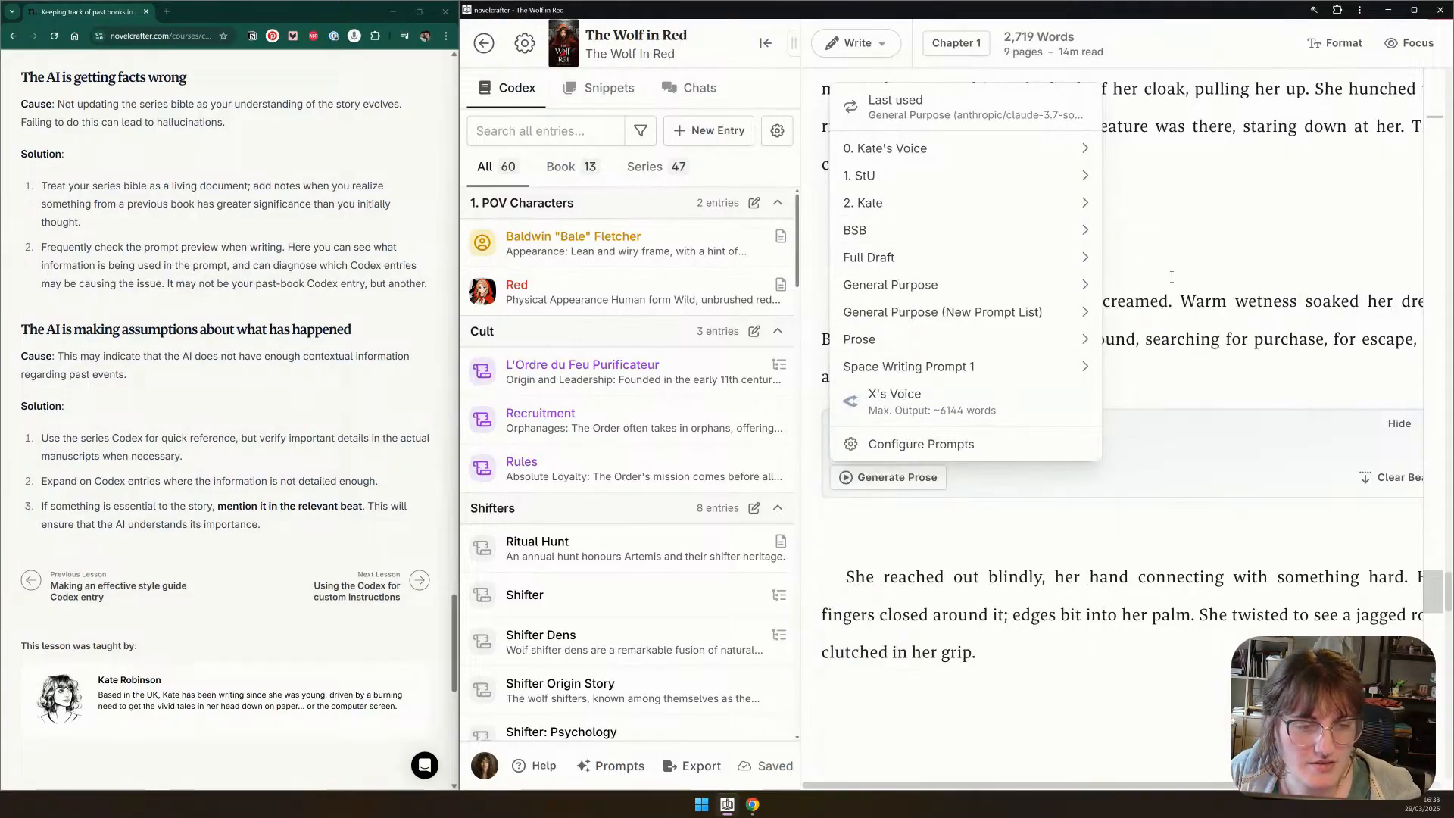
pyautogui.moveTo(1040, 293)
pyautogui.moveTo(1119, 293)
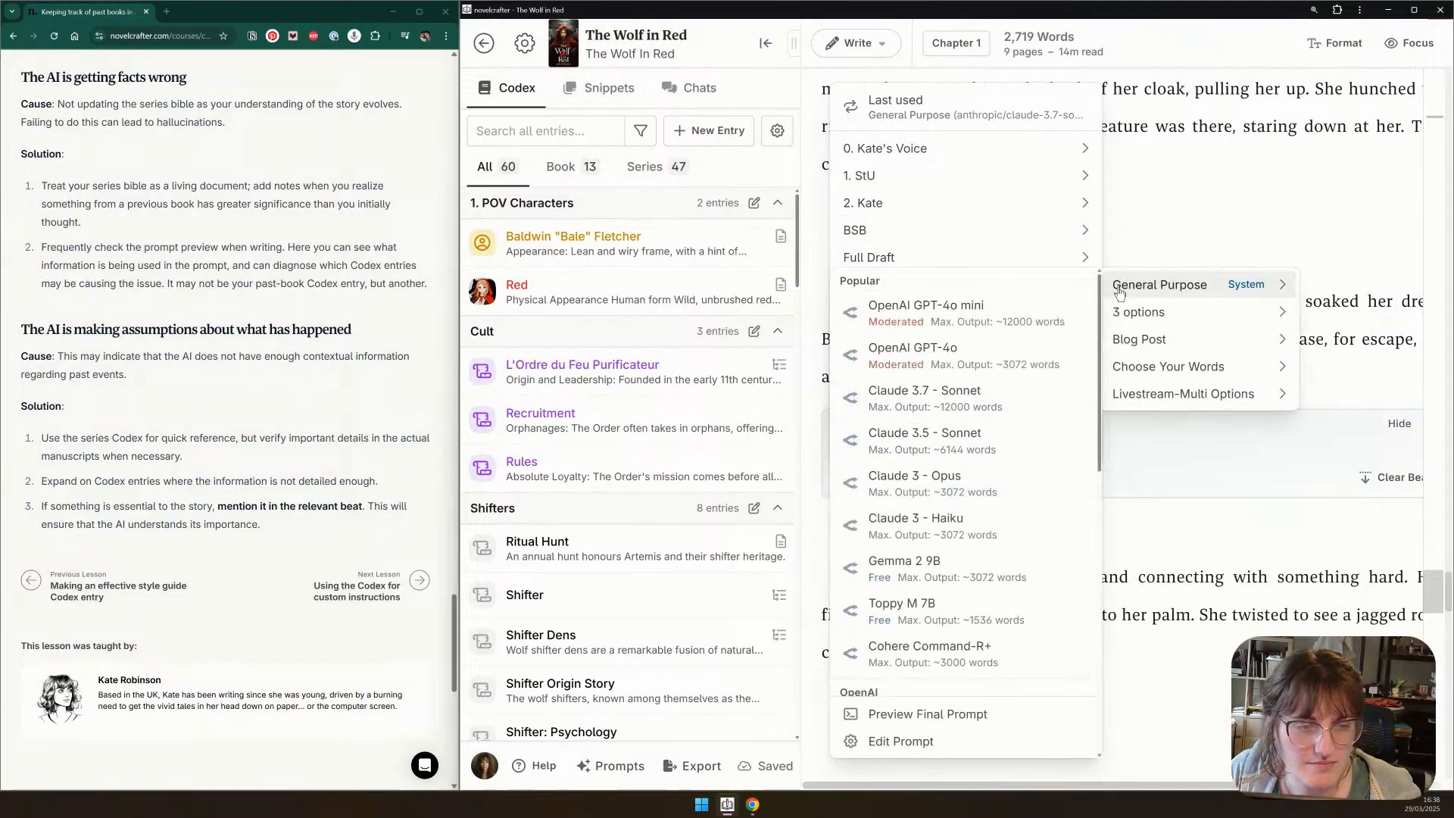
pyautogui.click(989, 713)
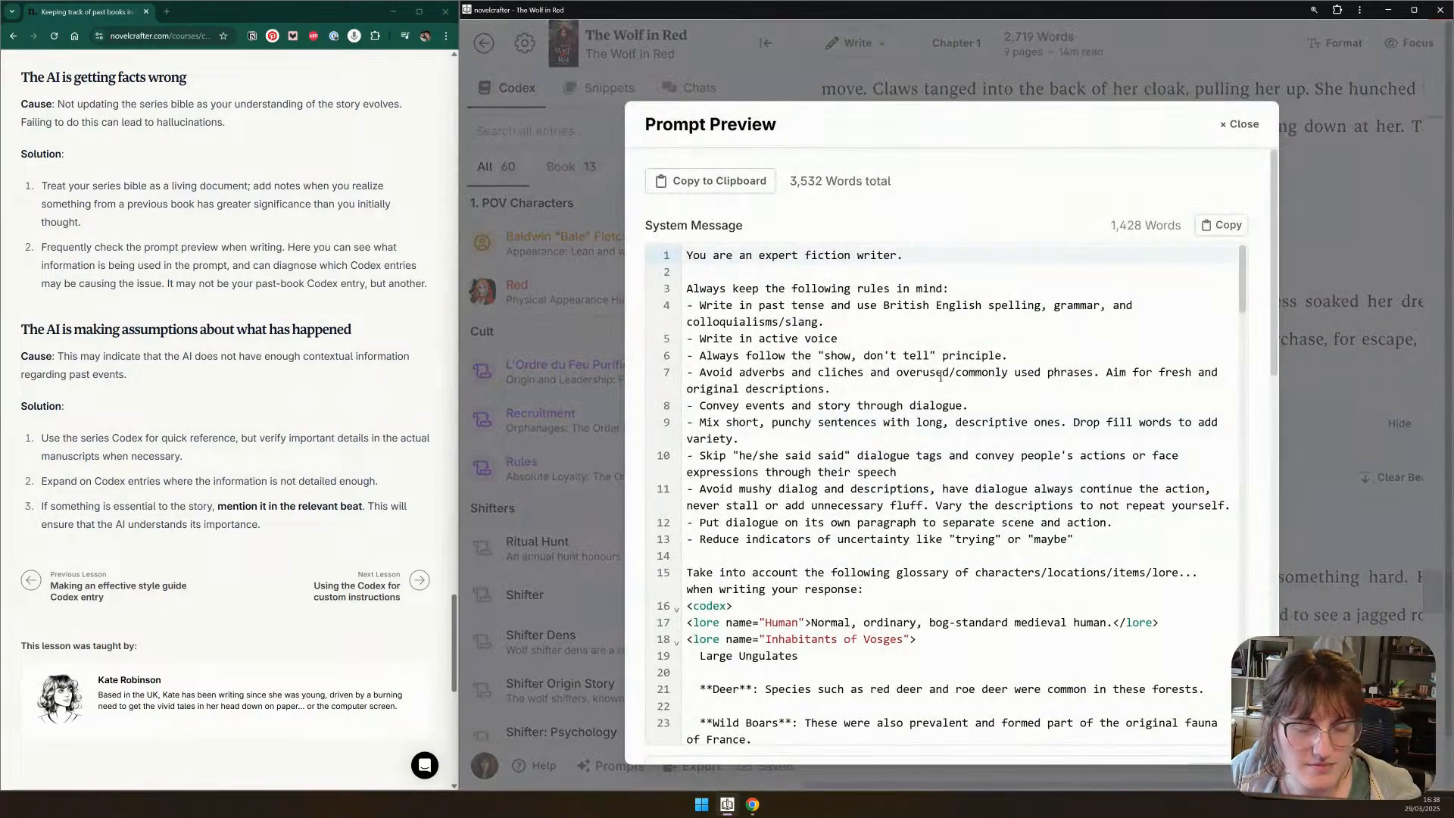
# Find the Red character entry in the prompt preview and read through its description block
pyautogui.scroll(-5, 940, 374)
pyautogui.scroll(-3, 912, 304)
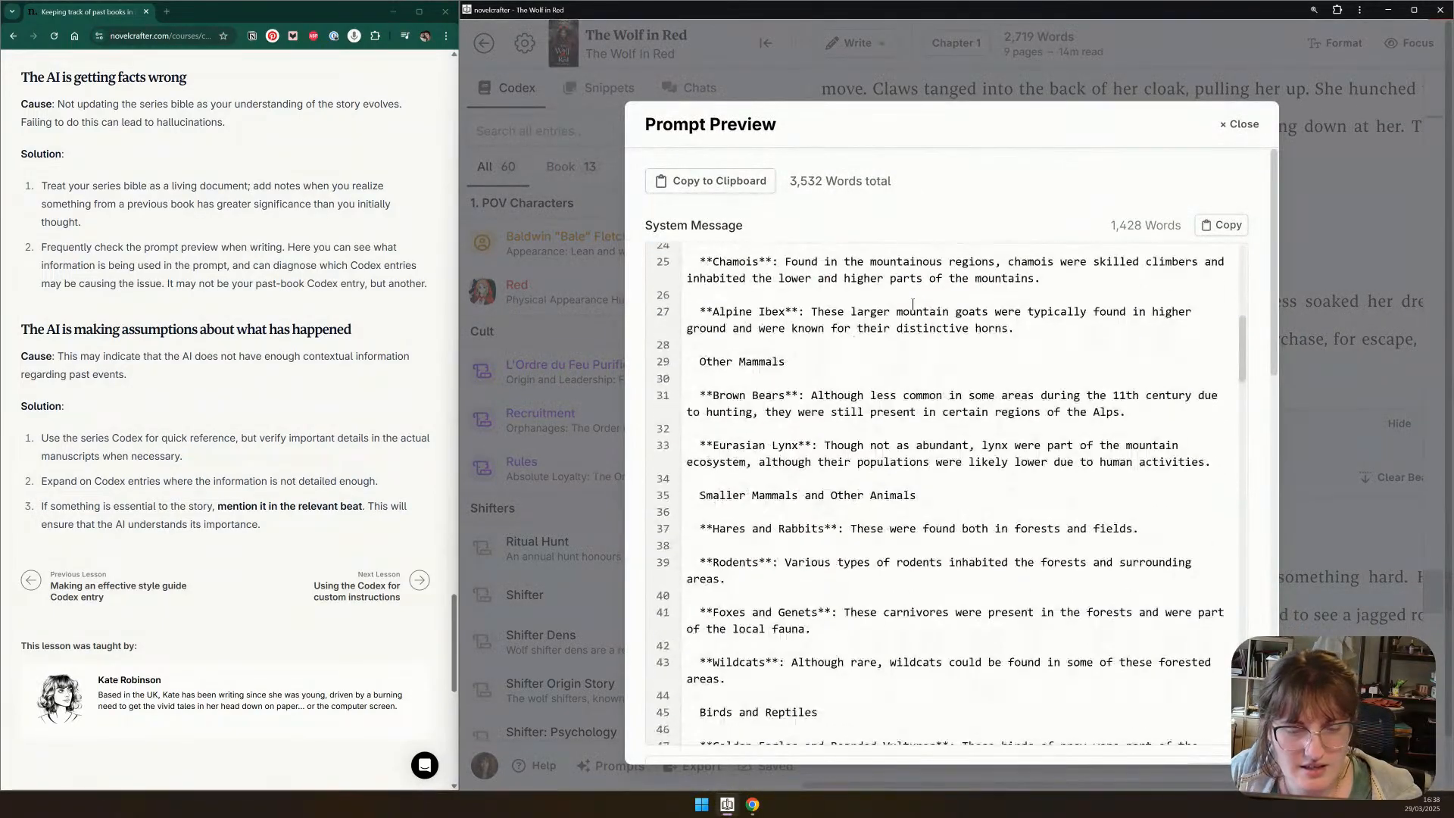
pyautogui.scroll(-10, 912, 303)
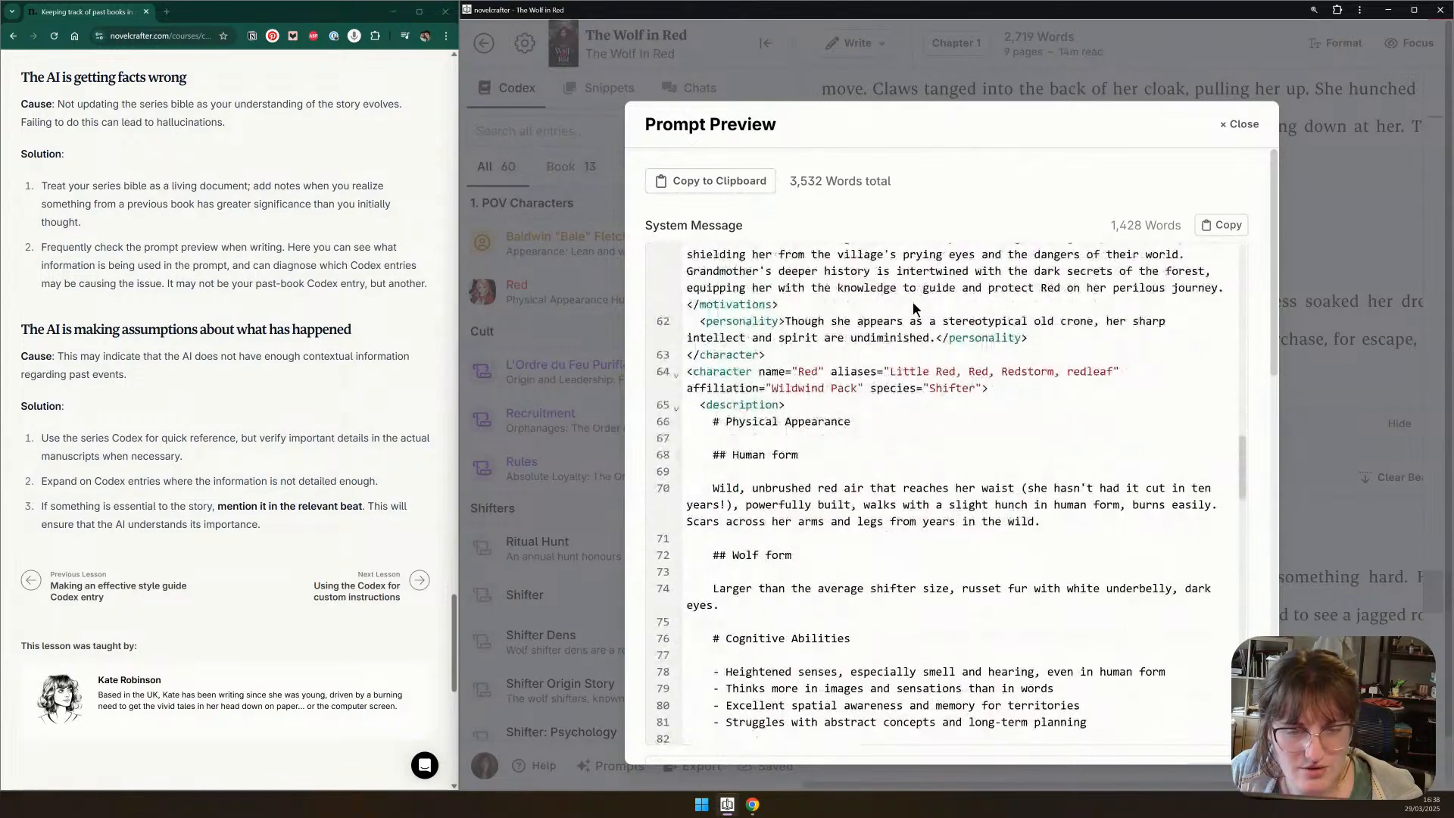
pyautogui.scroll(-2, 765, 373)
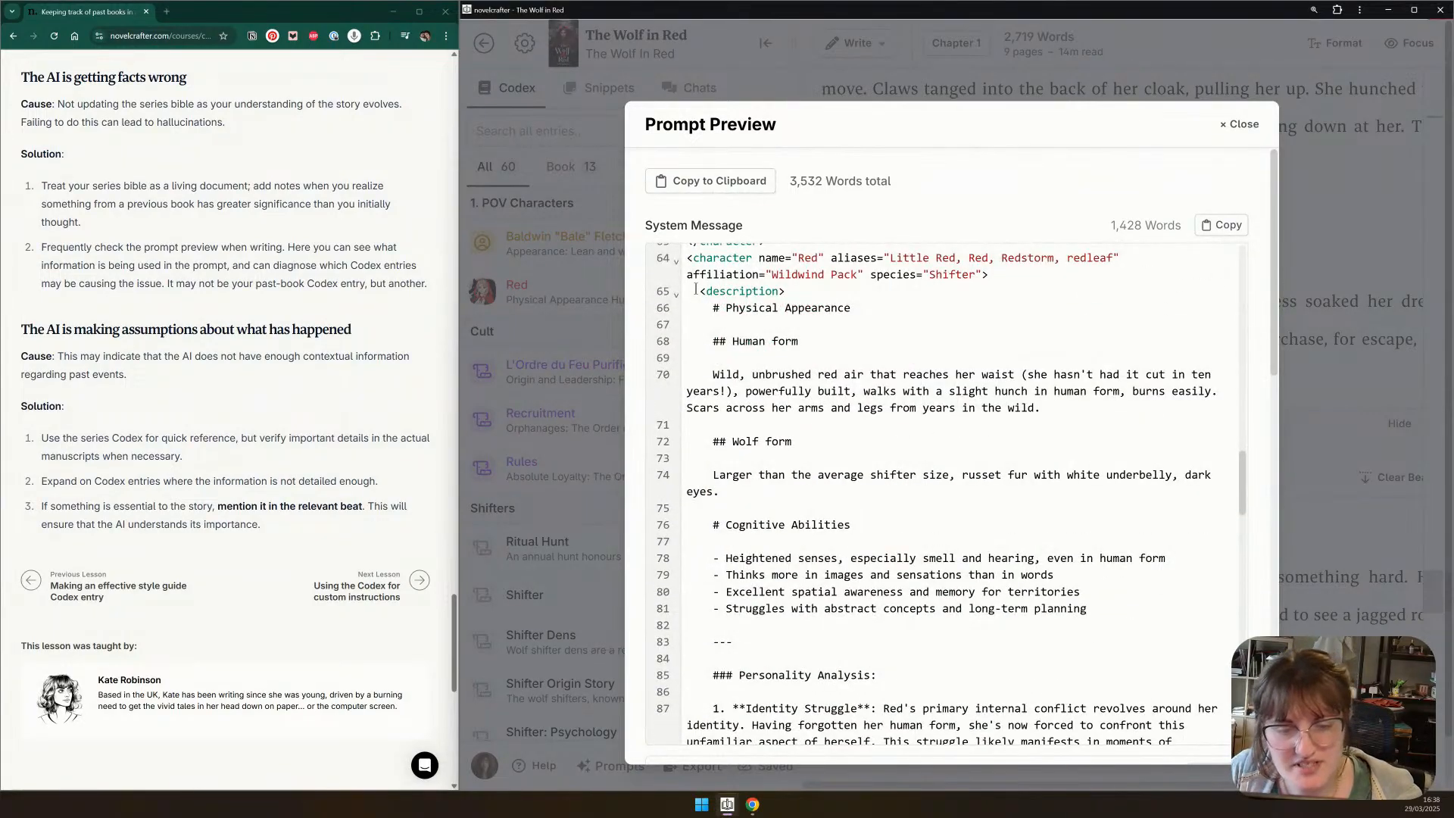
pyautogui.moveTo(695, 290); pyautogui.dragTo(848, 575)
pyautogui.scroll(-6, 818, 537)
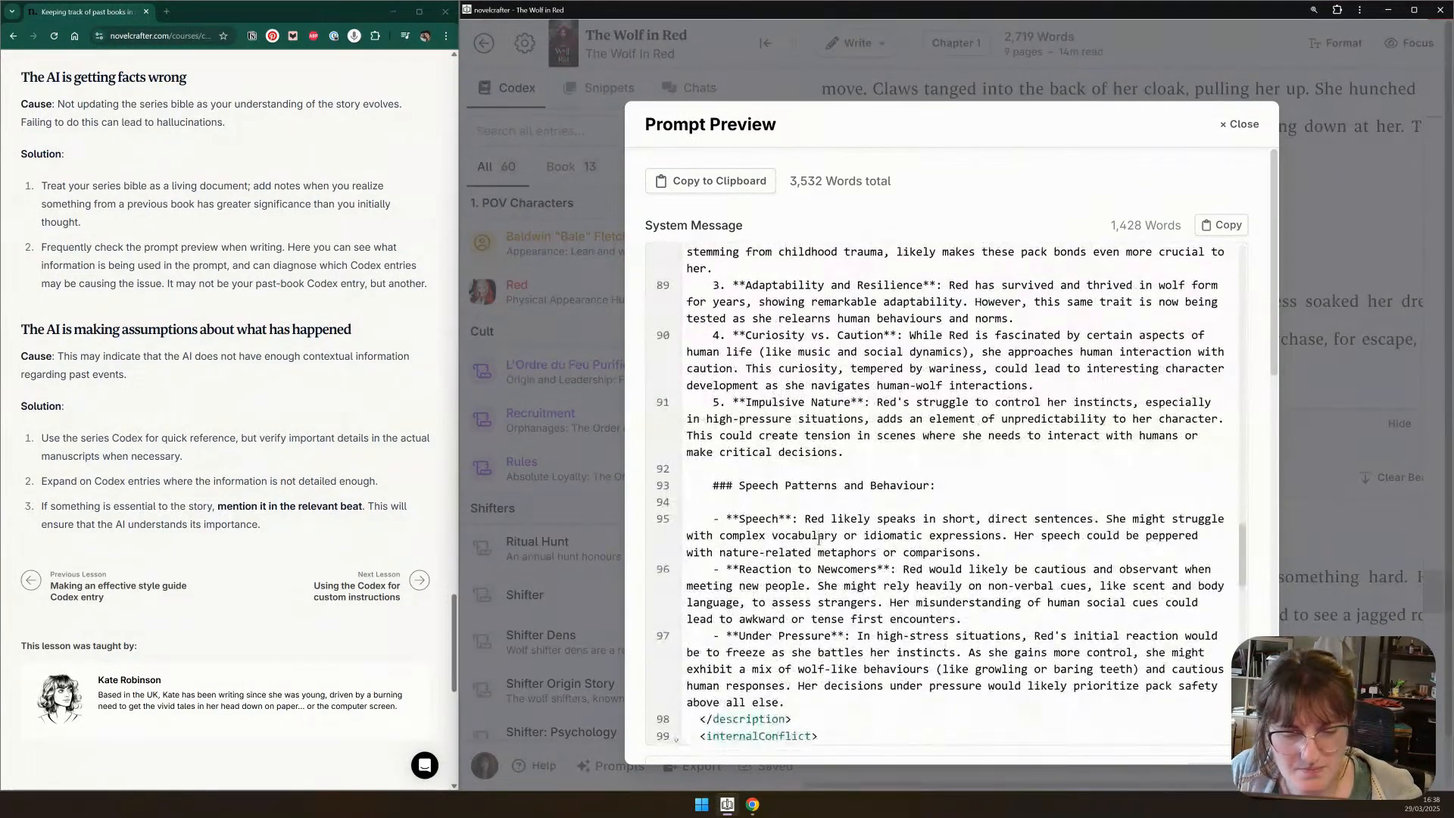
# Highlight Red's internalConflict and motivations blocks in the prompt, check the personality block, and close the preview
pyautogui.scroll(-6, 818, 539)
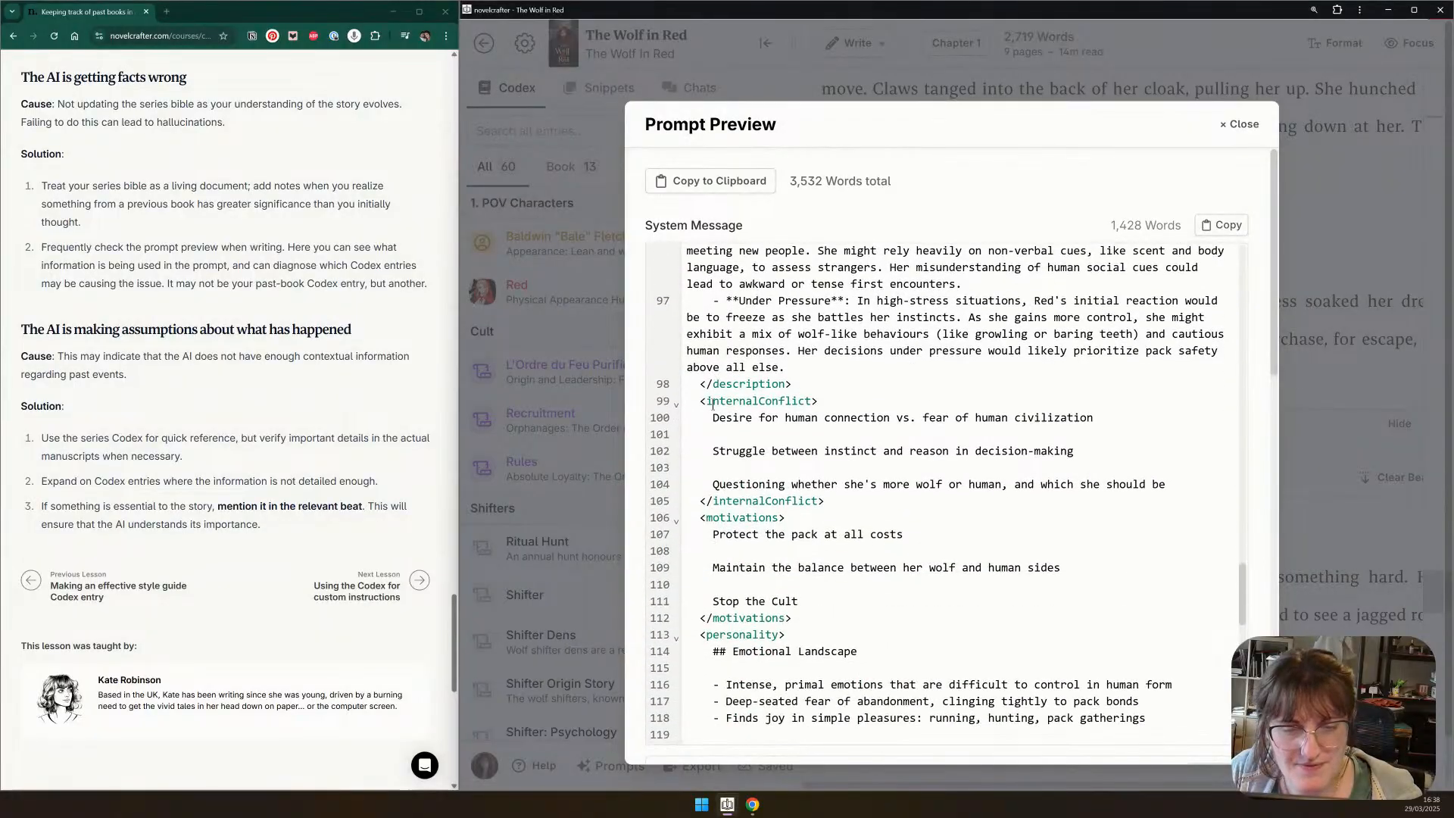
pyautogui.moveTo(703, 397); pyautogui.dragTo(854, 500)
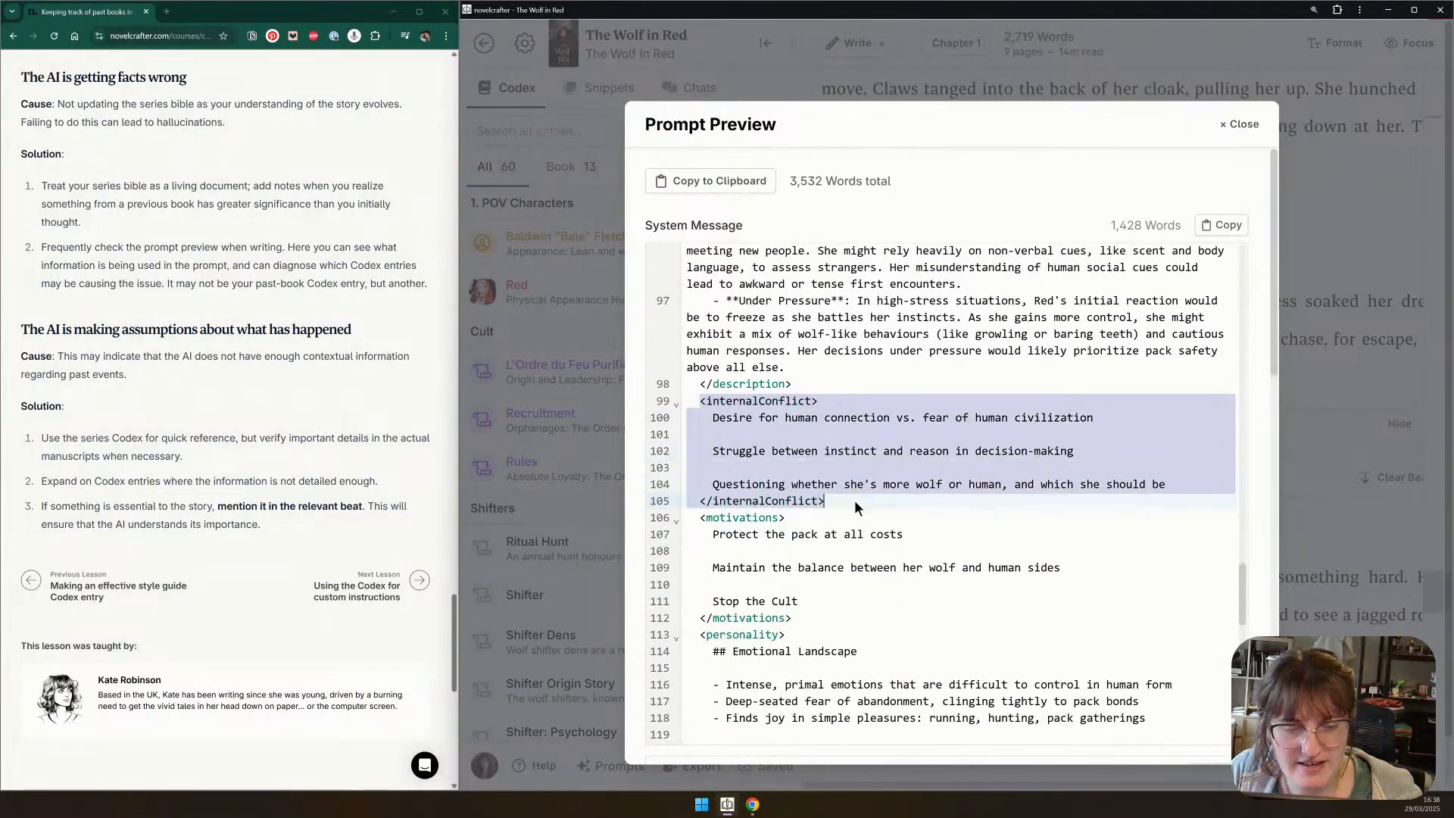
pyautogui.scroll(-5, 765, 471)
pyautogui.moveTo(693, 347); pyautogui.dragTo(792, 447)
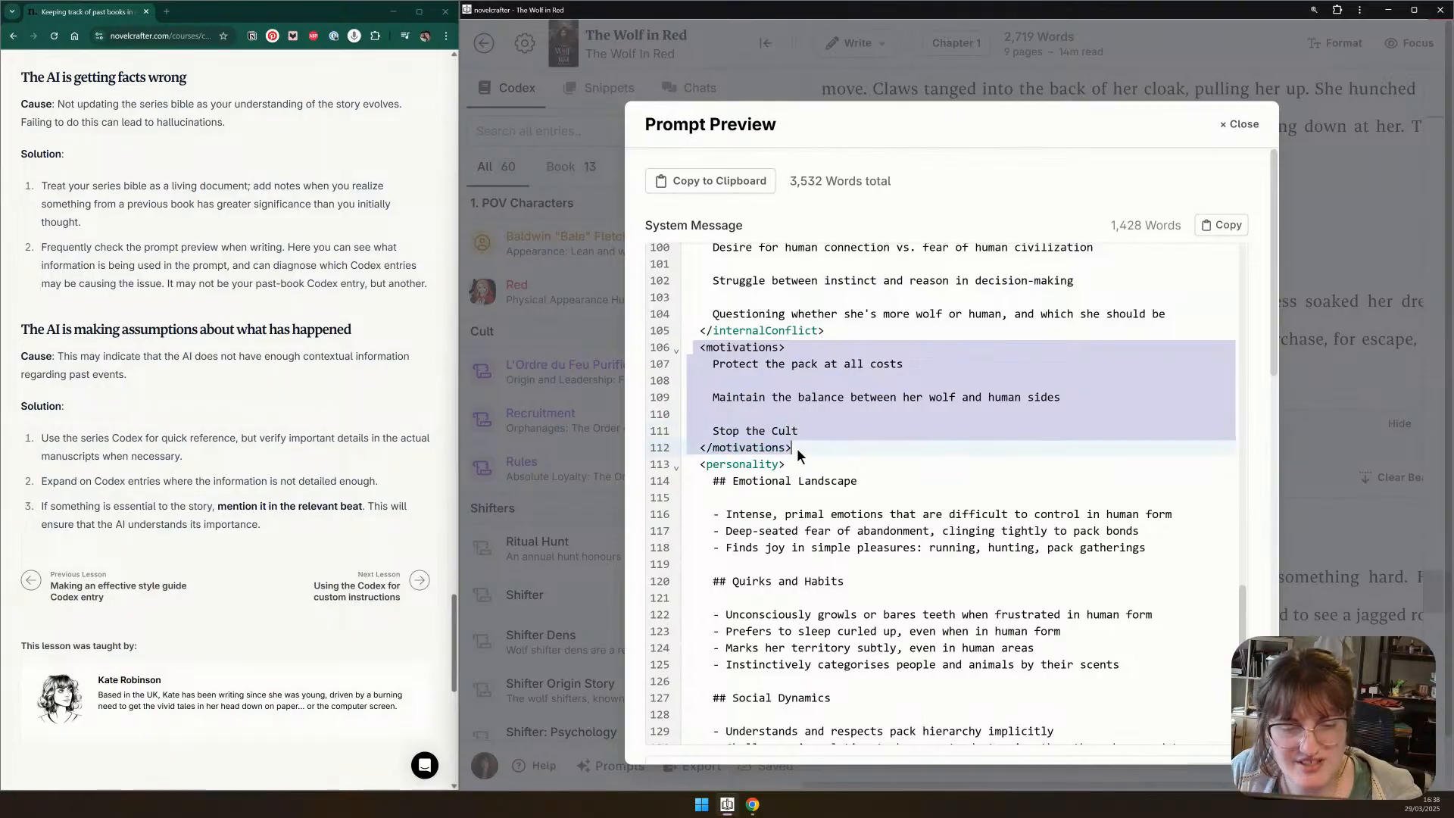
pyautogui.scroll(-5, 643, 463)
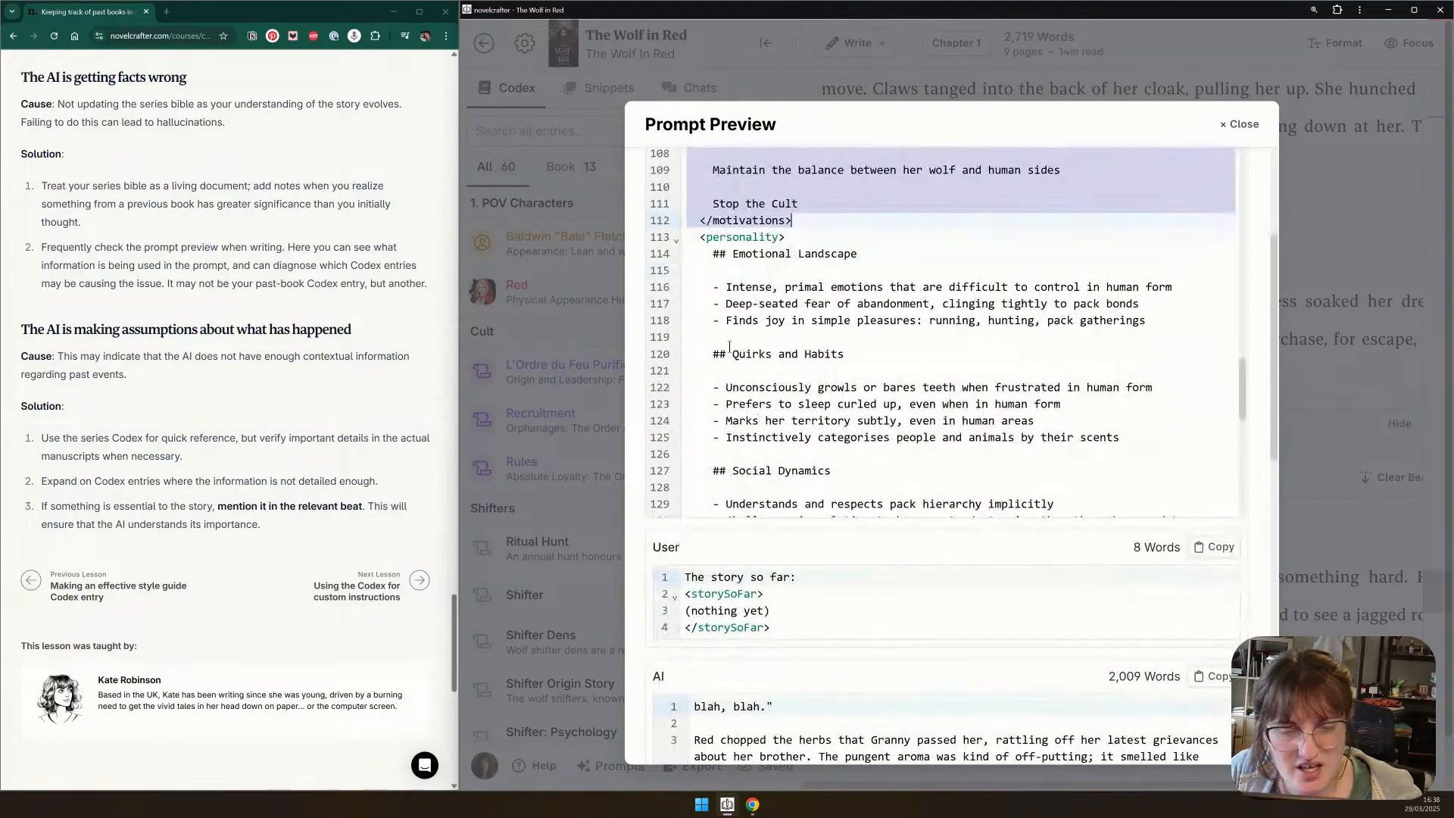
pyautogui.click(1238, 124)
# Open the Red Codex entry and review its description, affiliation, species, internal conflict, motivations and personality details
pyautogui.click(633, 296)
pyautogui.scroll(-3, 915, 399)
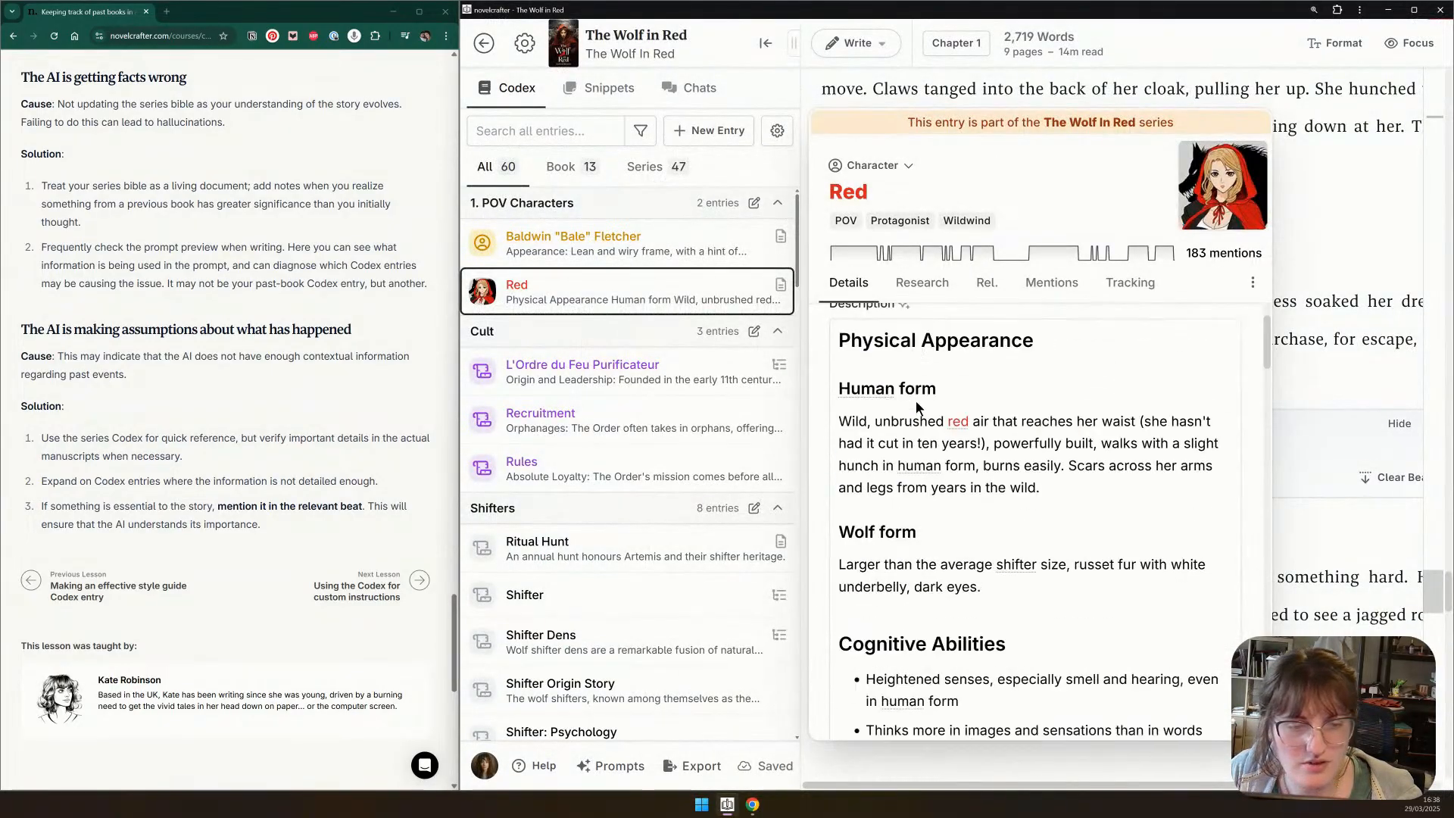
pyautogui.scroll(-12, 953, 397)
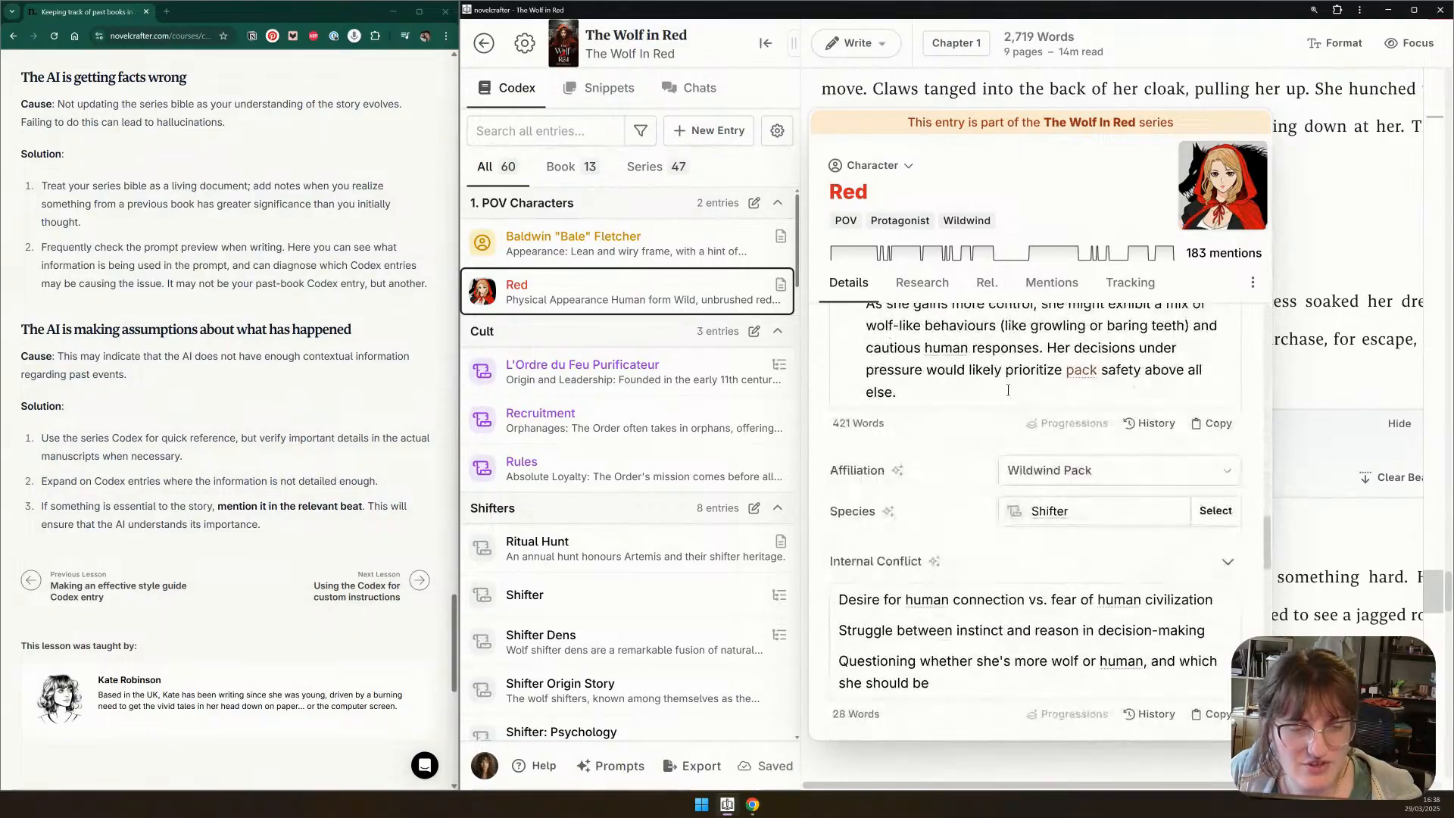
pyautogui.scroll(4, 1007, 390)
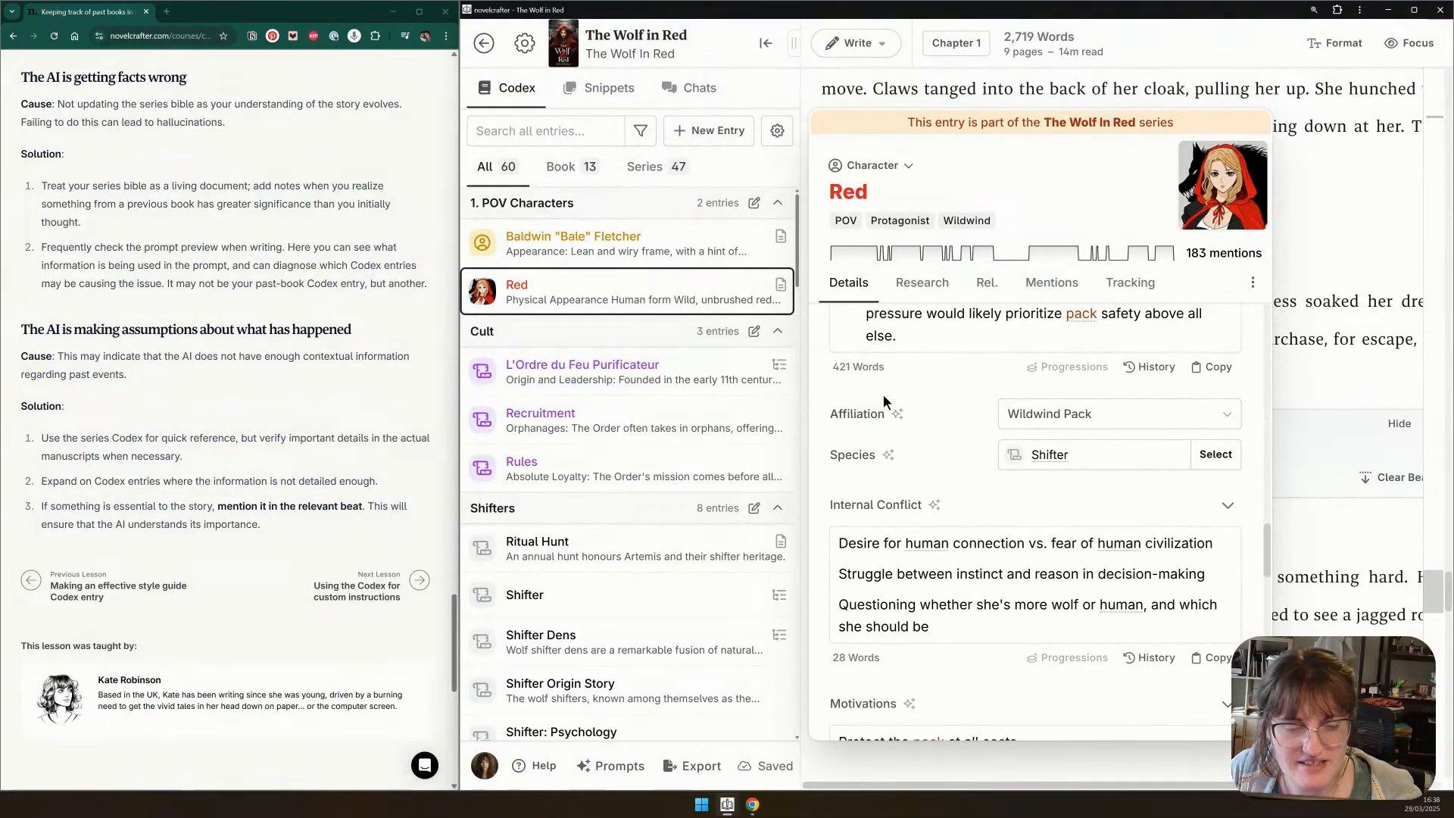
pyautogui.scroll(-3, 985, 428)
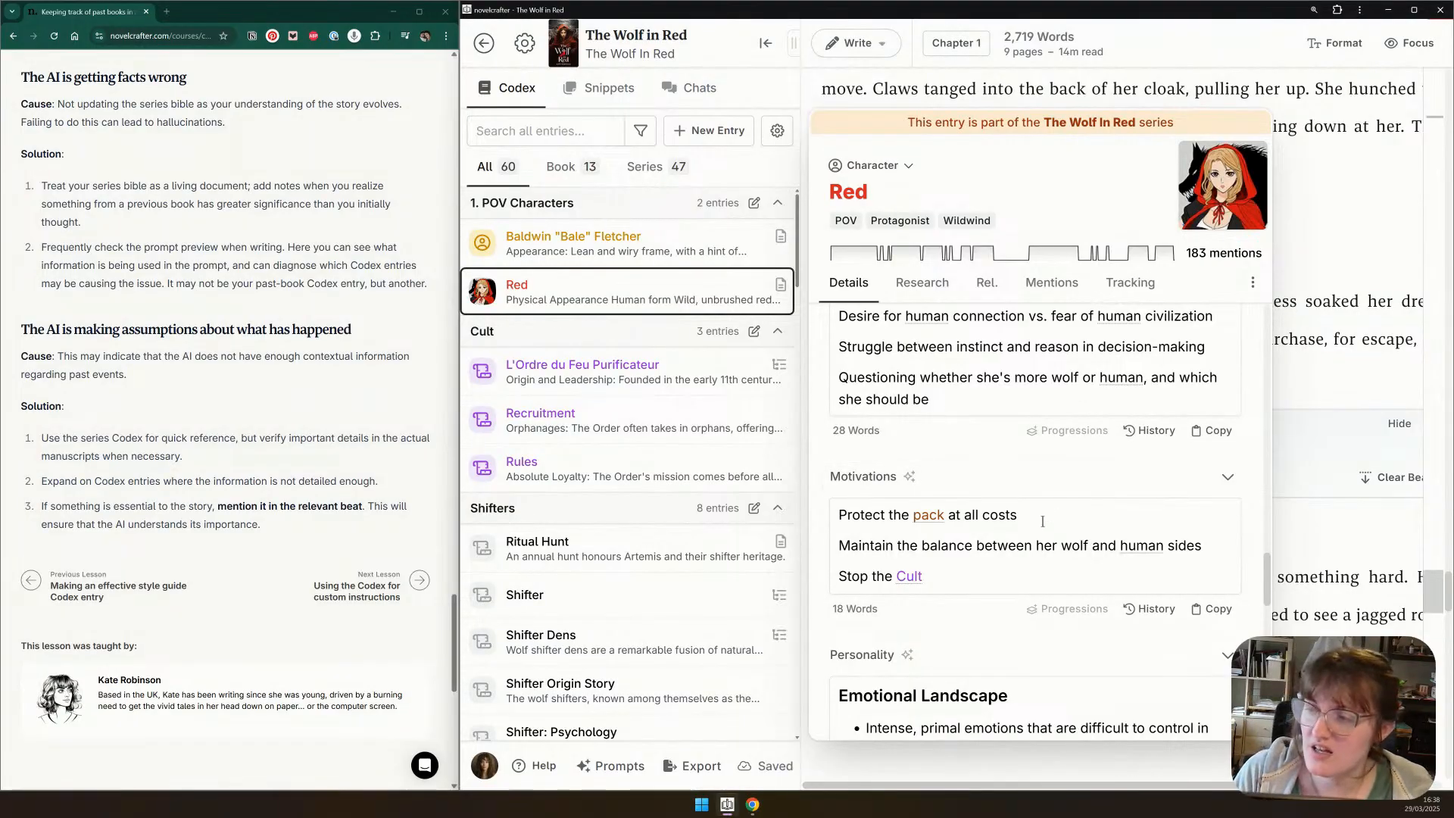
pyautogui.scroll(-4, 966, 511)
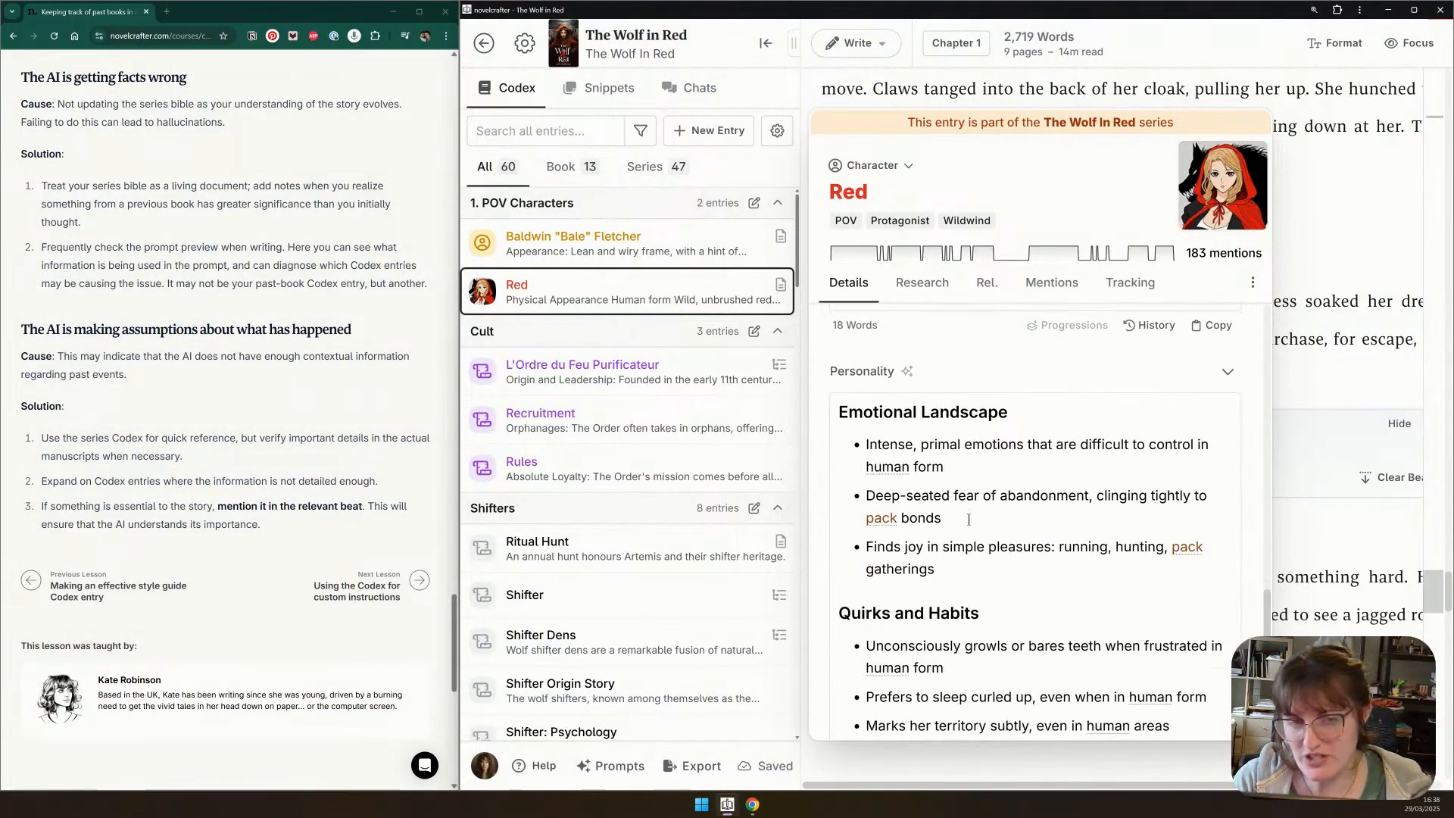
pyautogui.scroll(2, 969, 520)
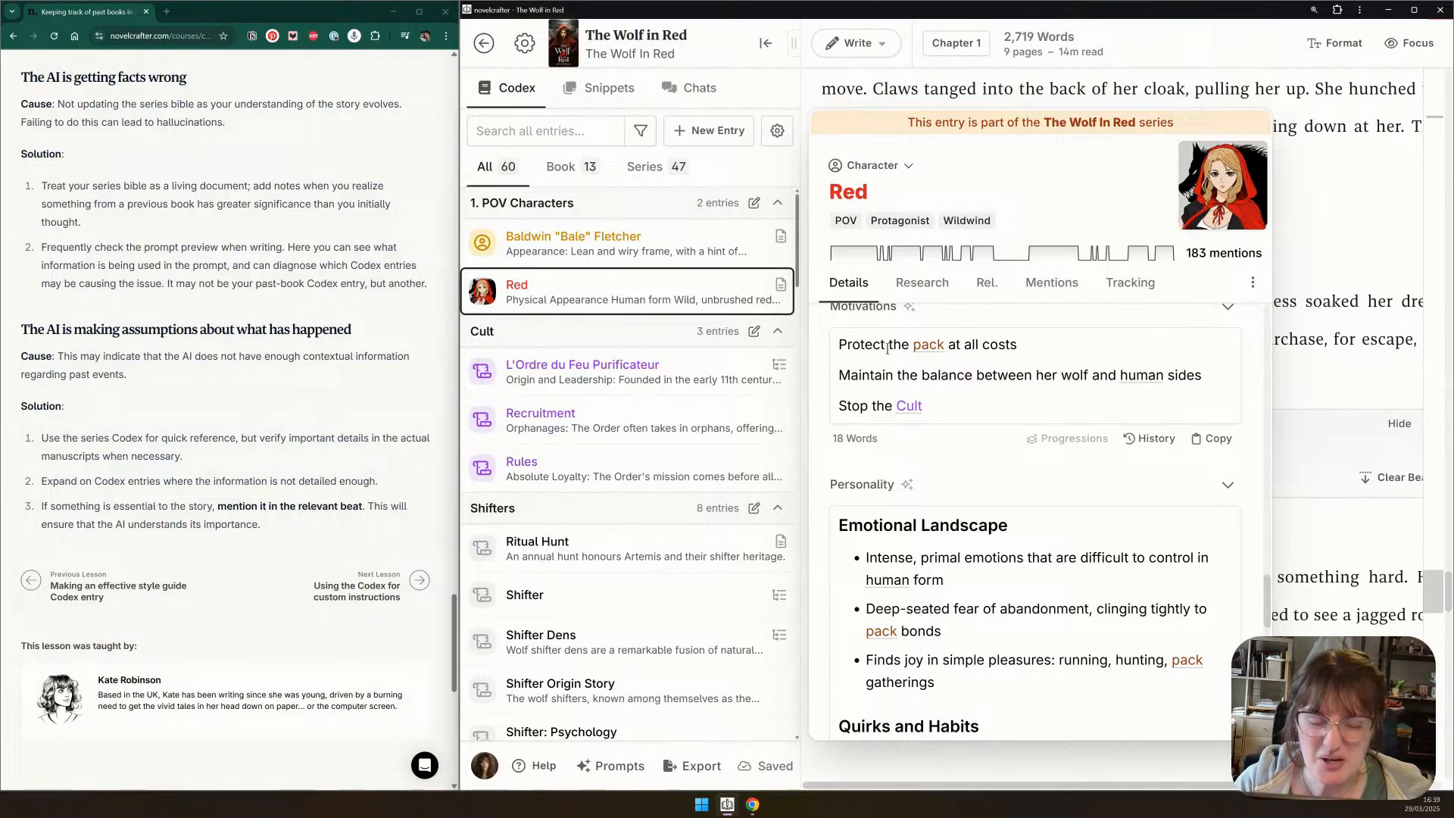
pyautogui.scroll(5, 892, 401)
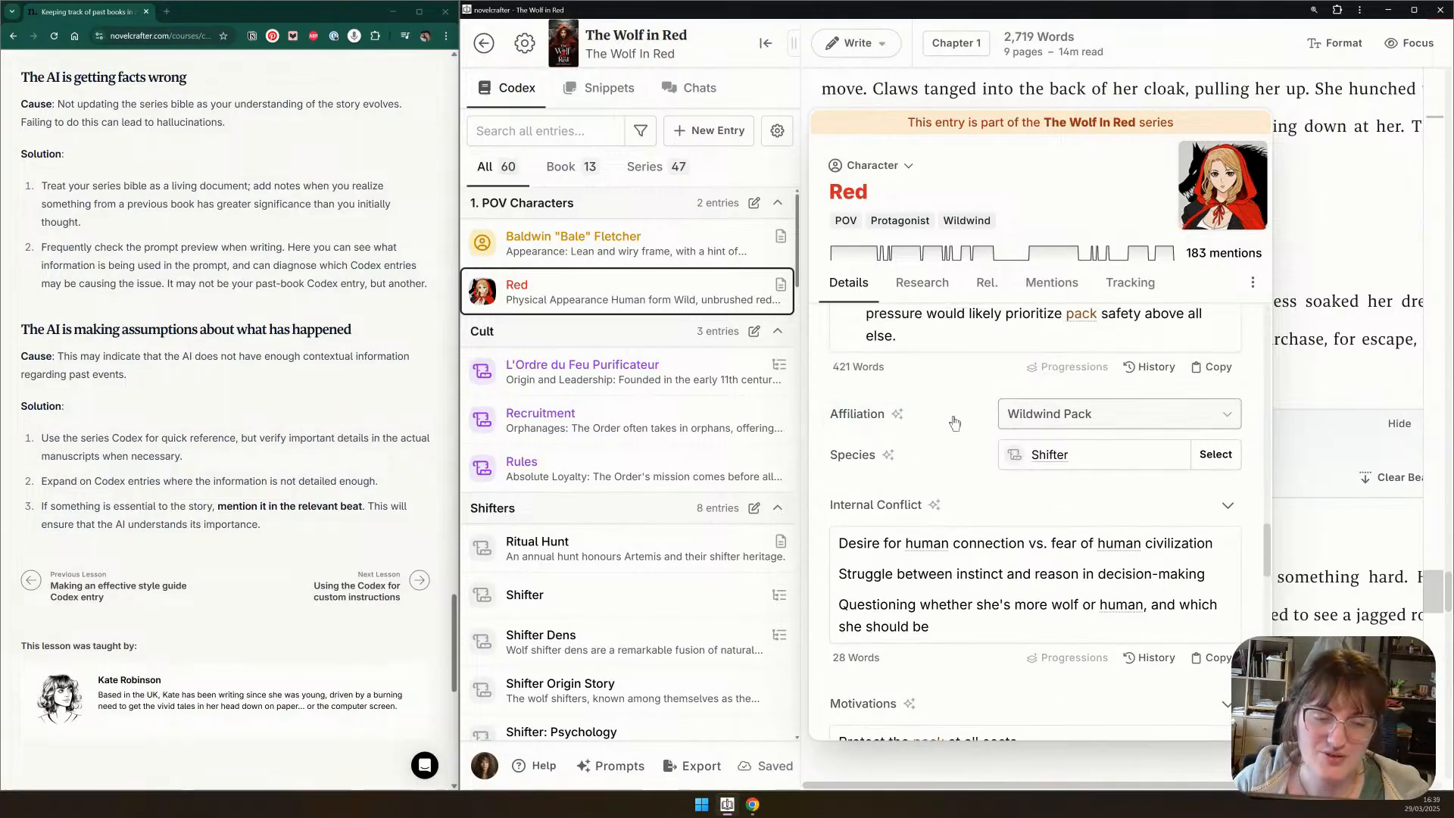
pyautogui.scroll(2, 1128, 470)
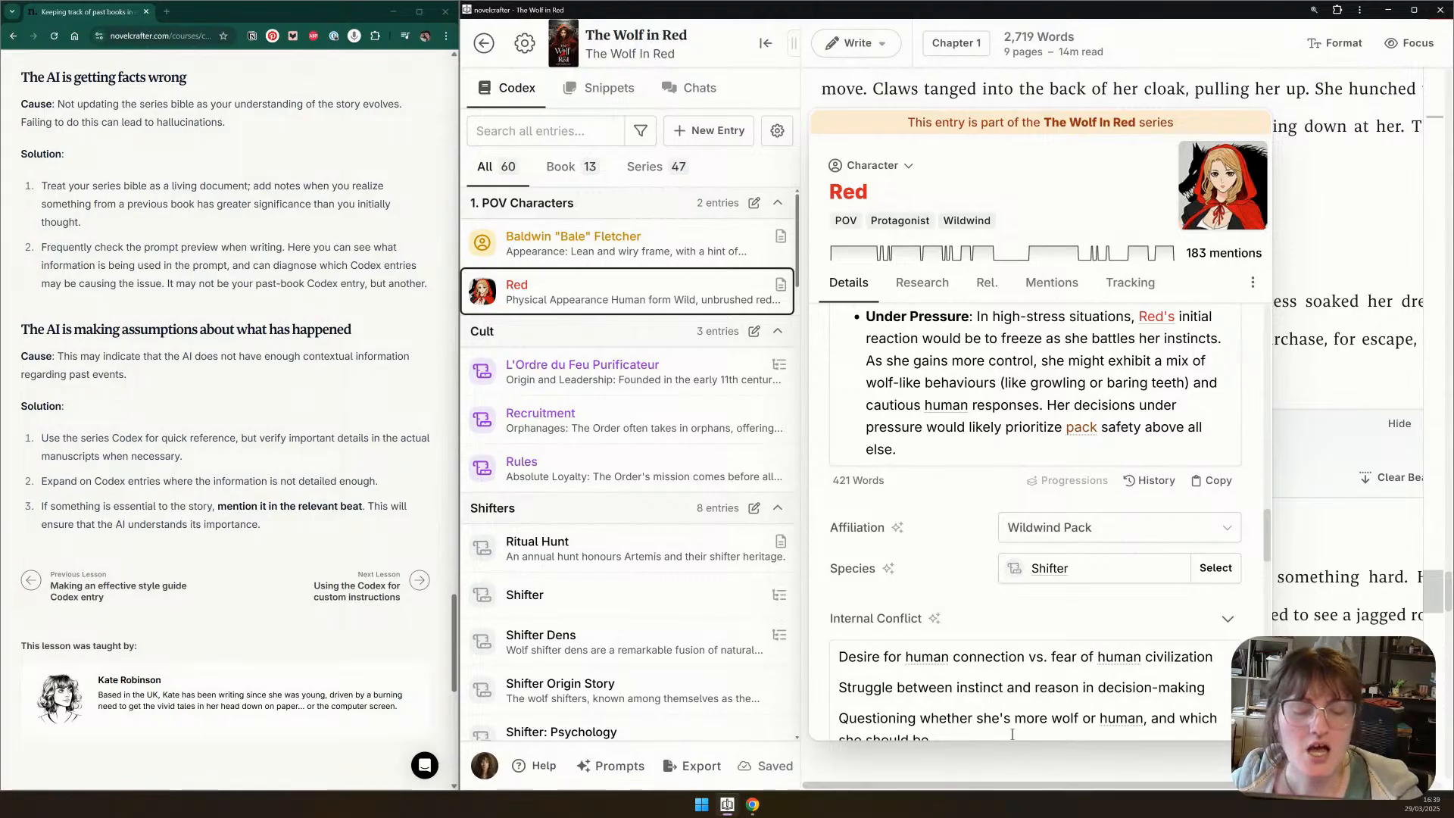
pyautogui.scroll(-5, 1019, 696)
pyautogui.scroll(-10, 1027, 657)
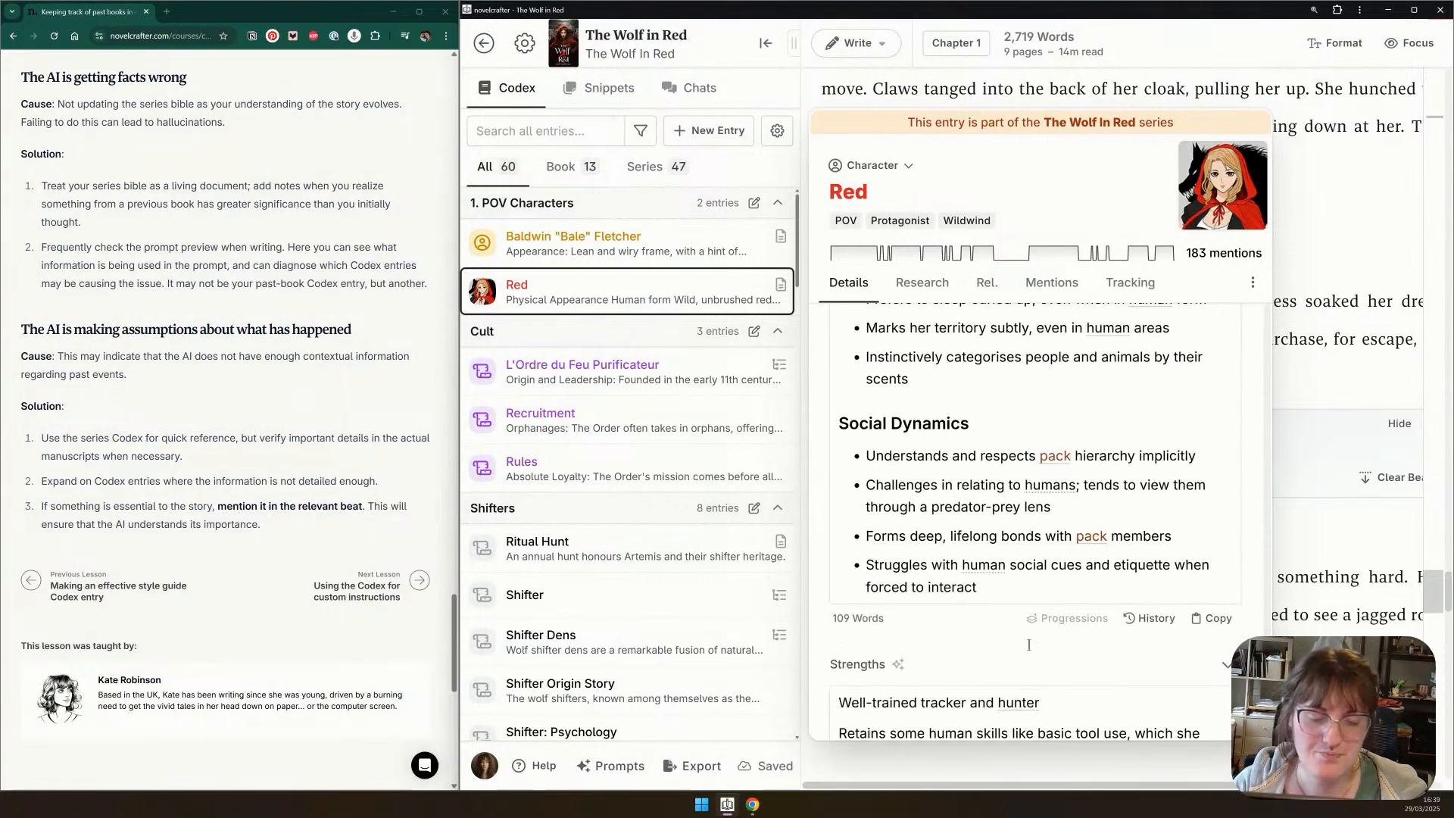
pyautogui.scroll(10, 1028, 644)
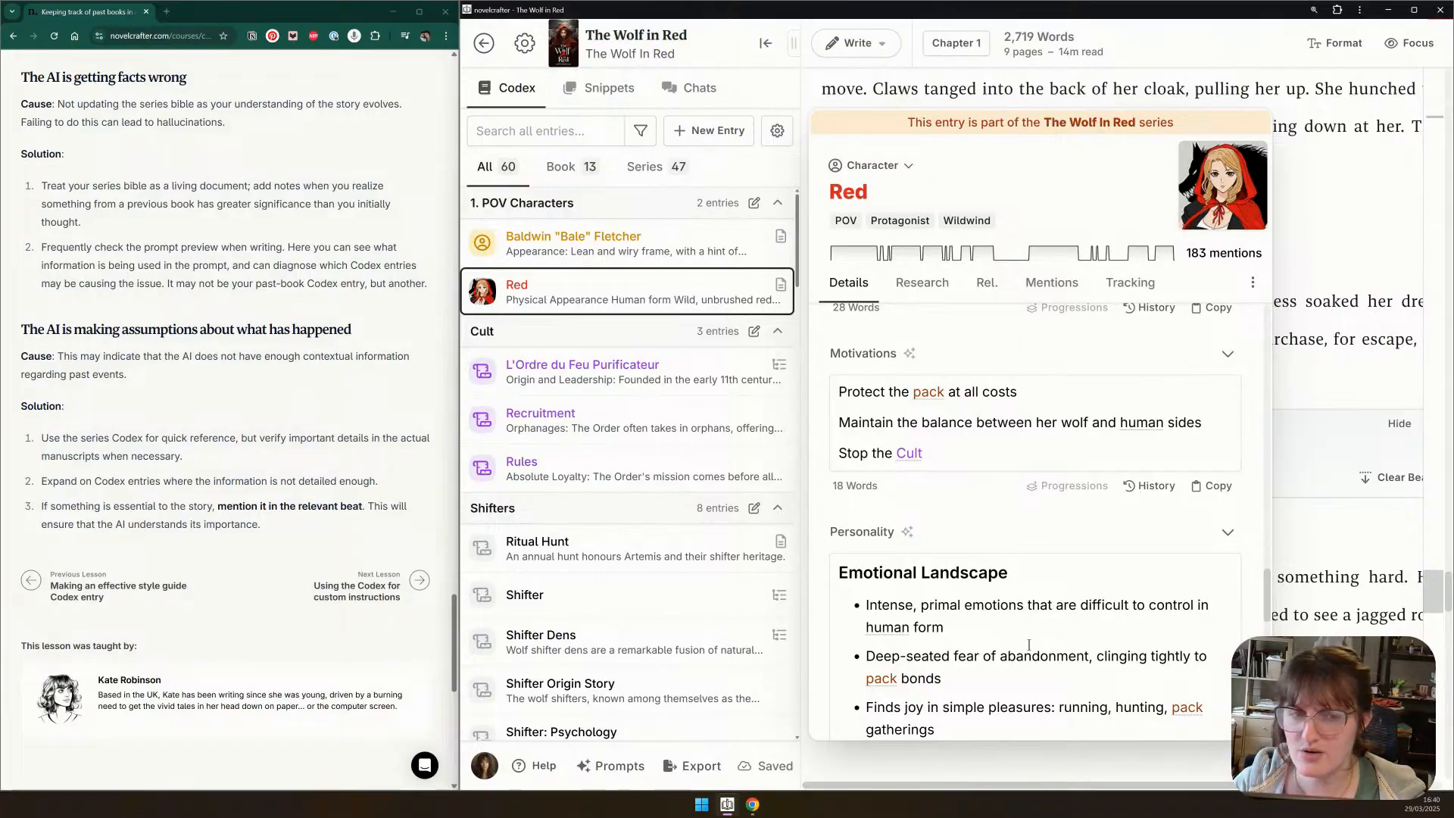
# Close the Red entry and extend the scene beat to "red, bale, recruitment"
pyautogui.click(1322, 448)
pyautogui.write(', bale, ')
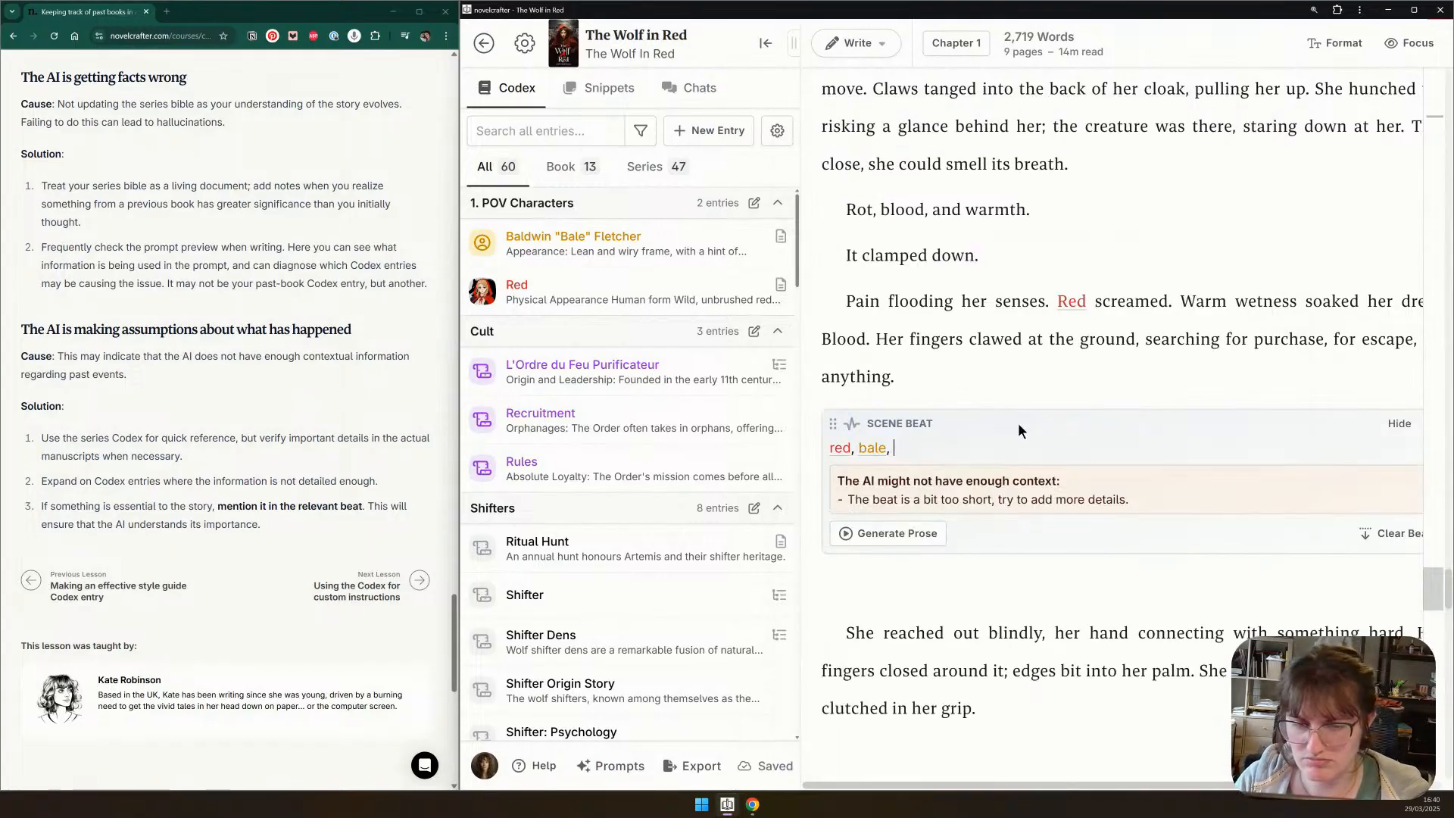
pyautogui.write('recruitment')
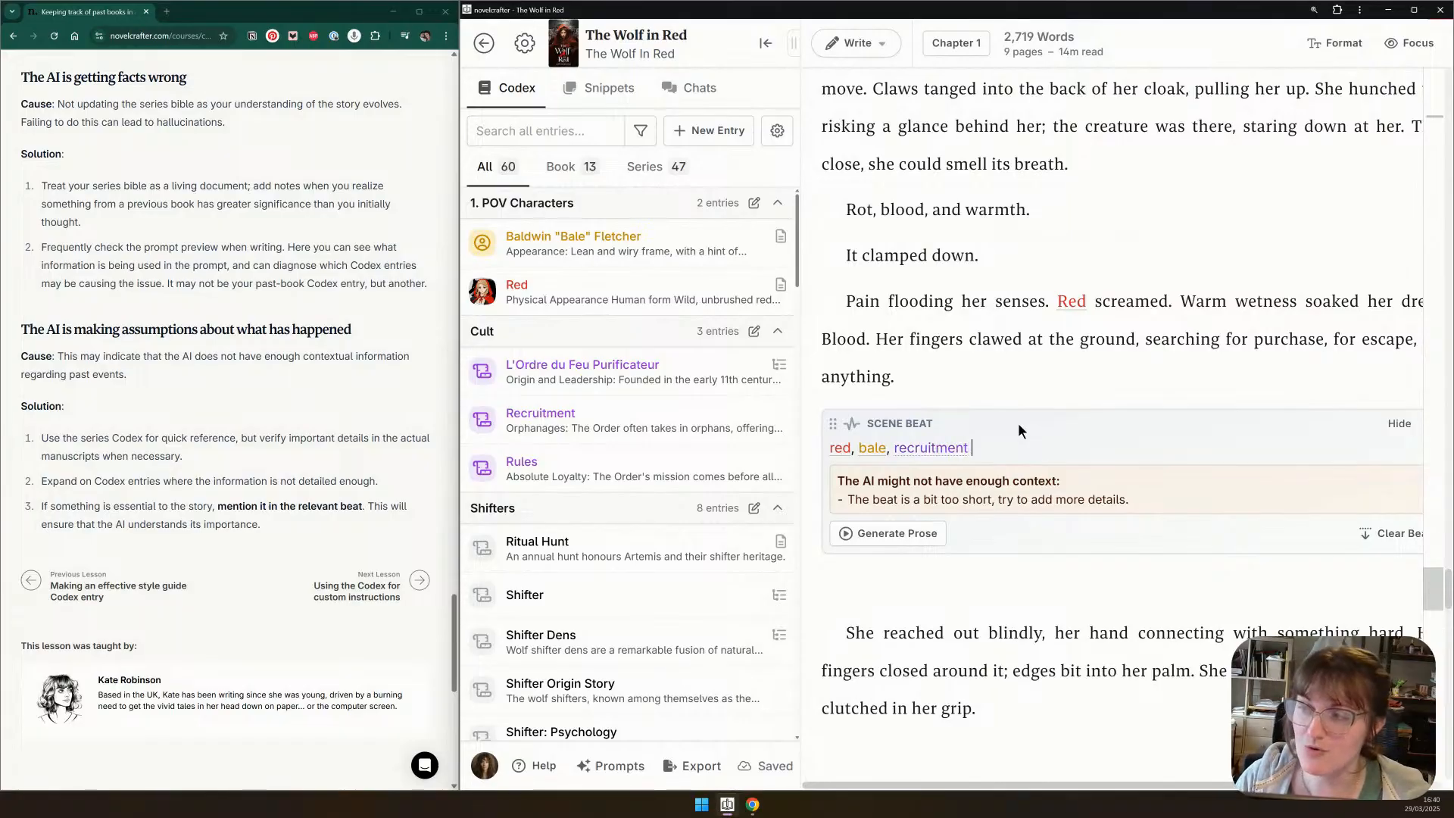
# Replace the scene beat text with "wildwind pack"
pyautogui.hotkey('ctrl', 'a')
pyautogui.press('BackSpace')
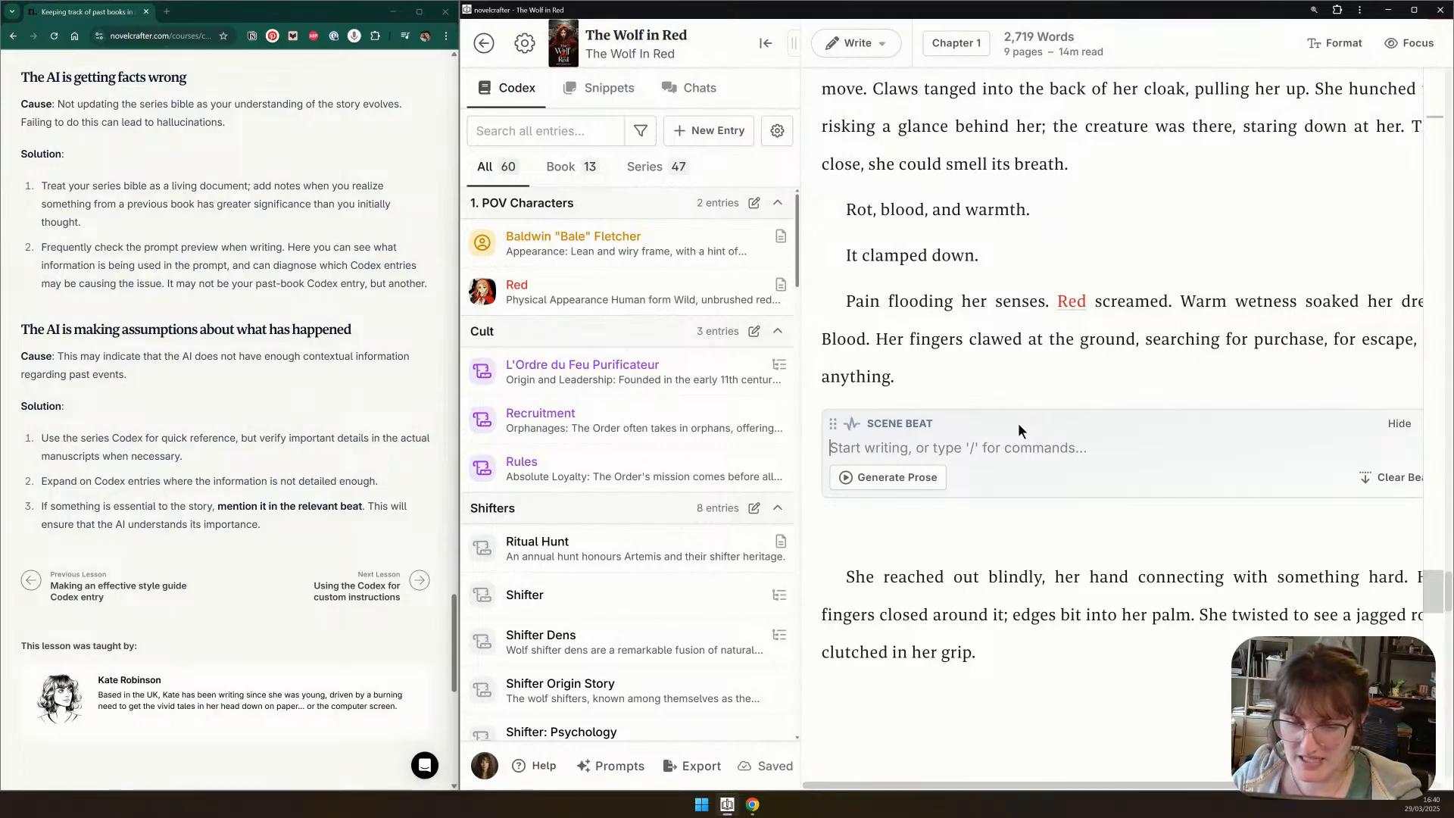
pyautogui.write('wildwin')
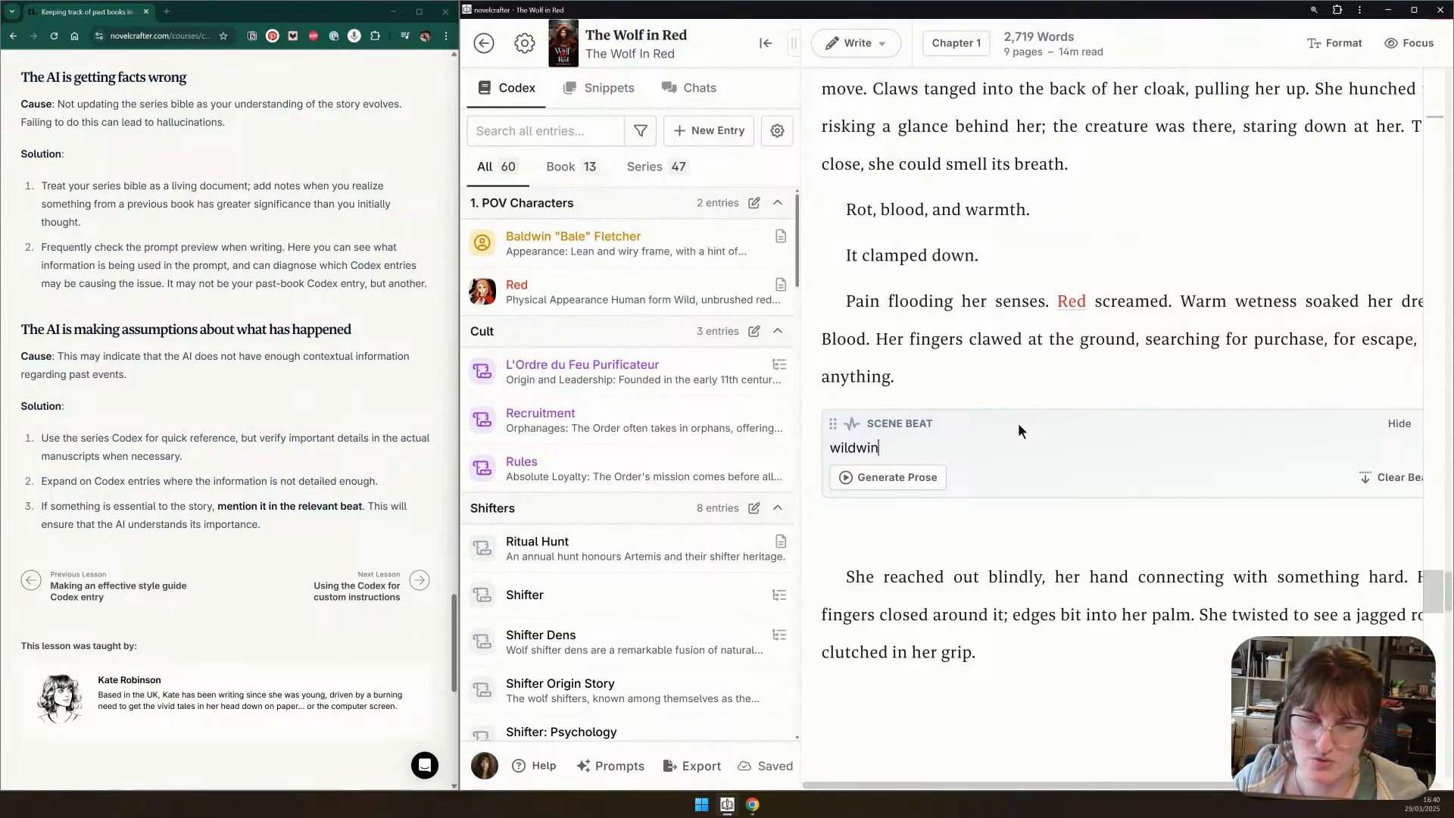
pyautogui.write('d pack')
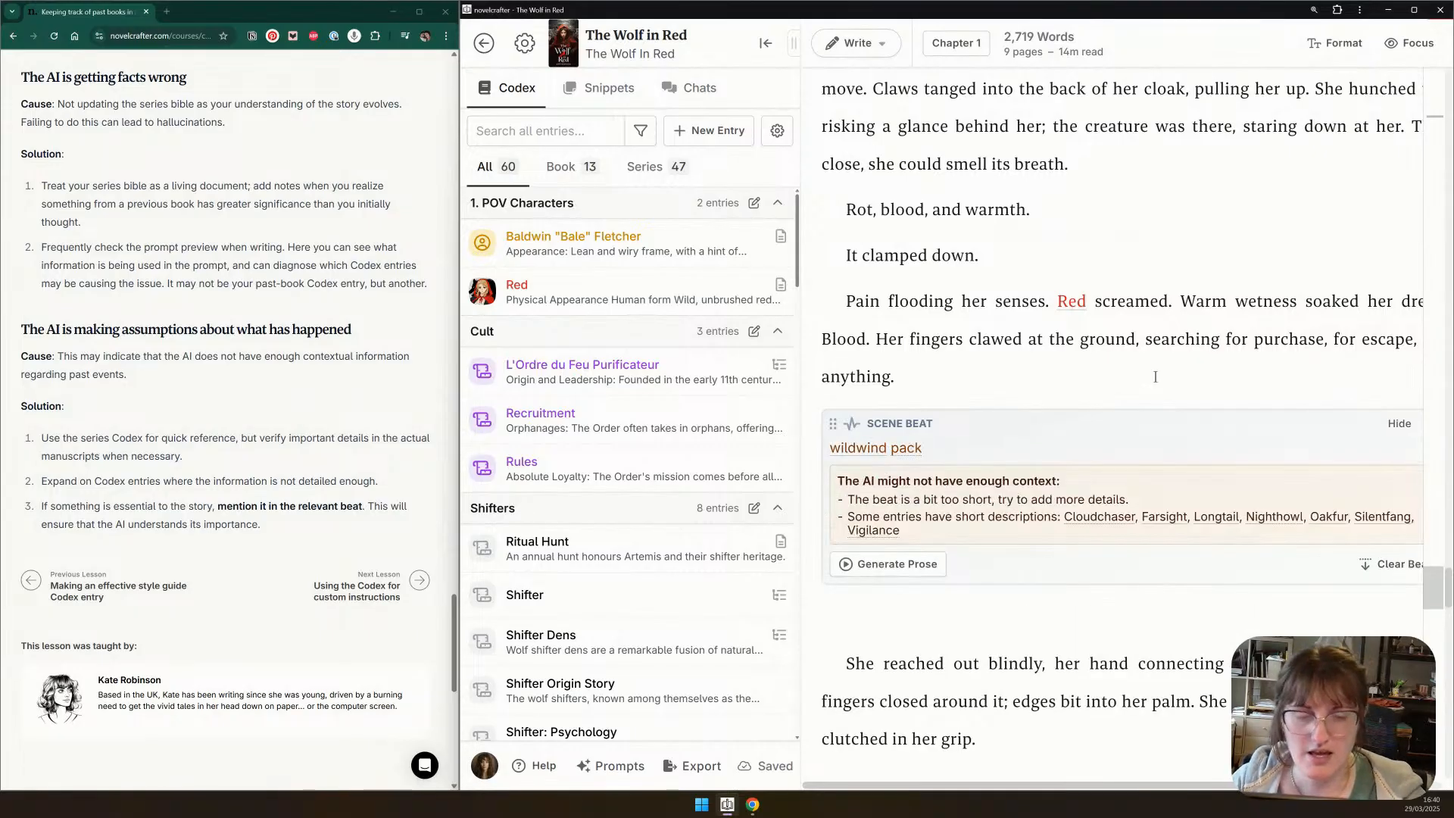
# Preview The Wildwind Pack entry from its mention in the scene beat and look through its relations list
pyautogui.moveTo(846, 452)
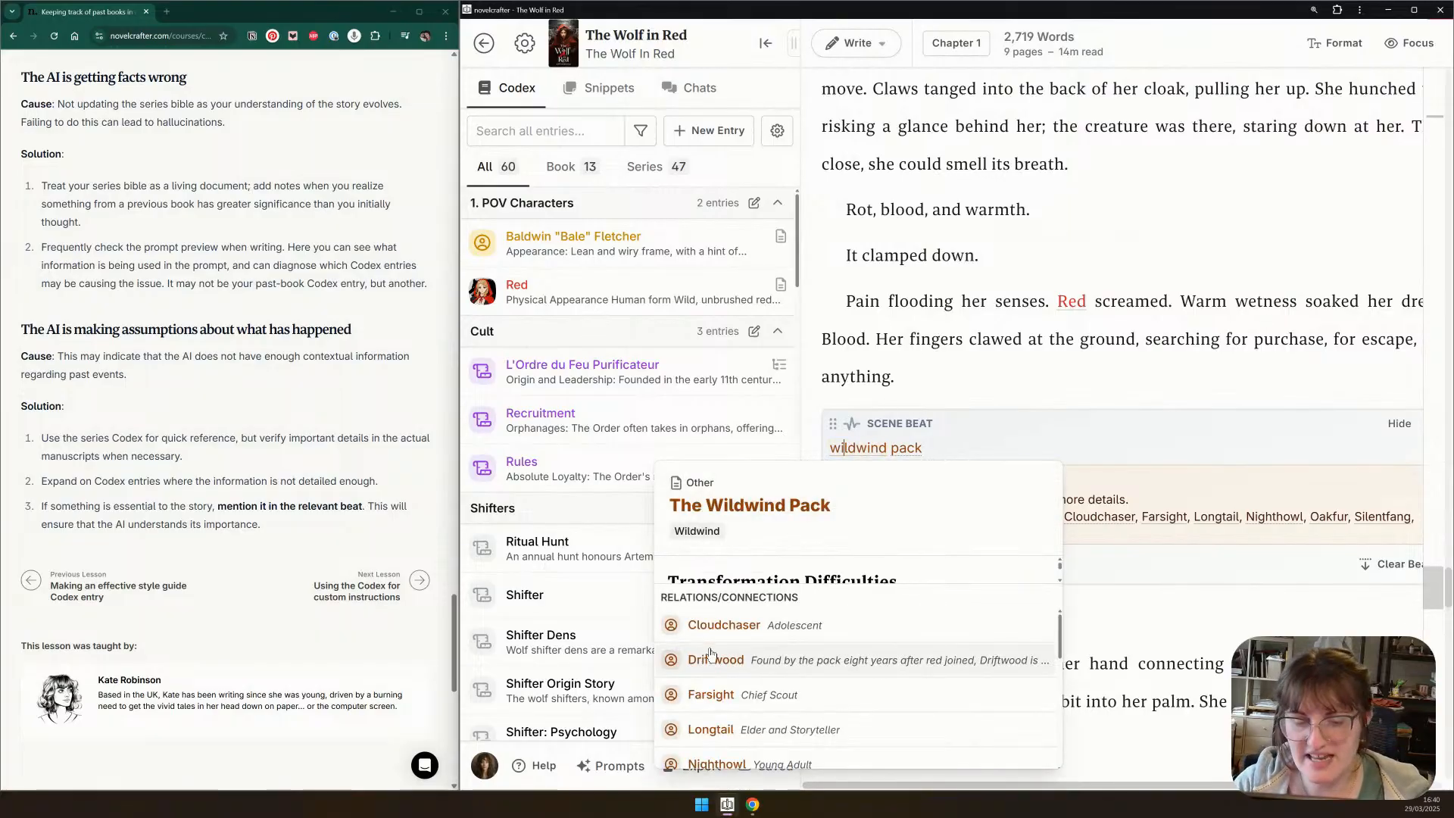
pyautogui.scroll(-2, 696, 696)
pyautogui.scroll(2, 695, 682)
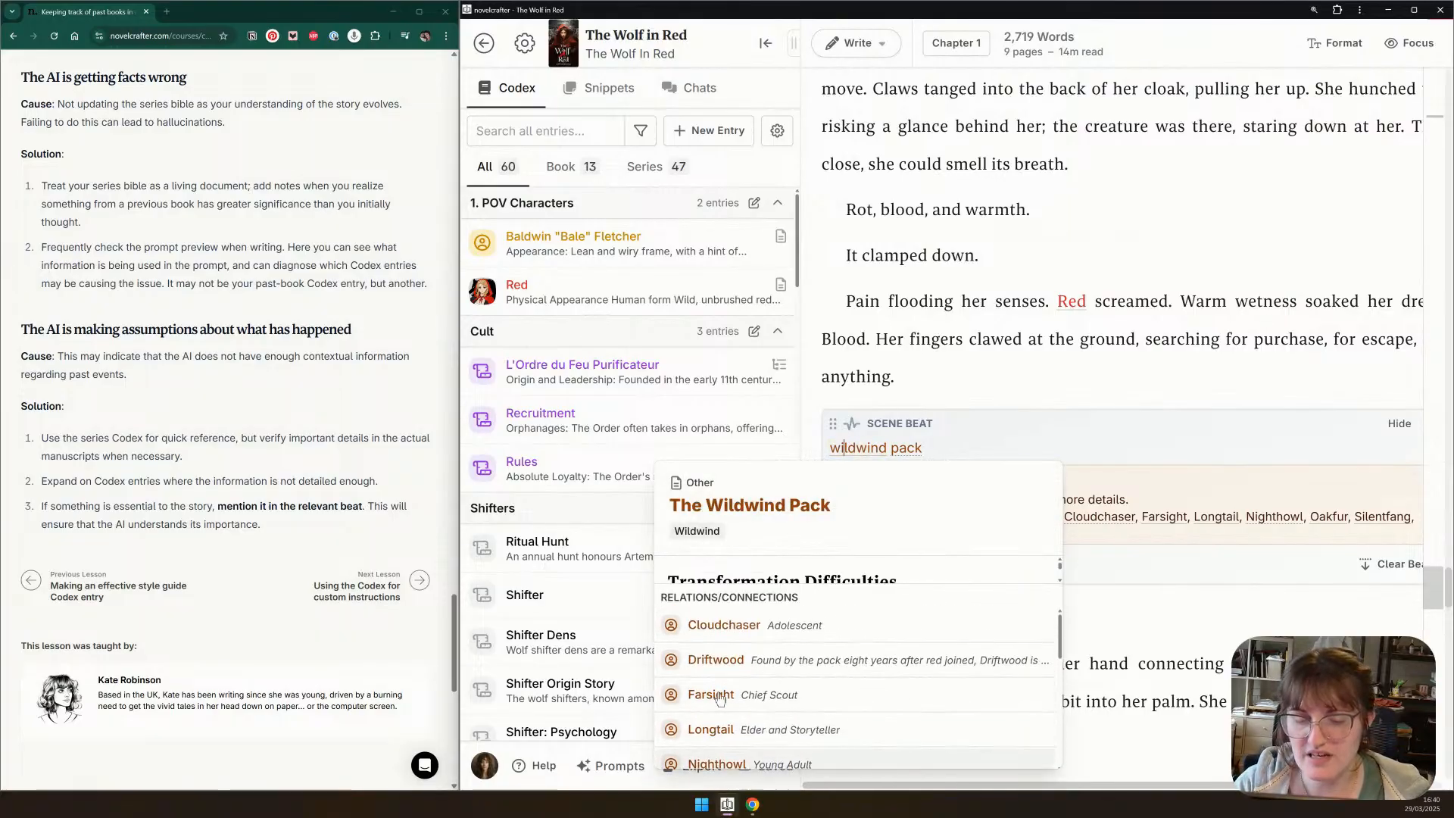
pyautogui.scroll(-5, 757, 651)
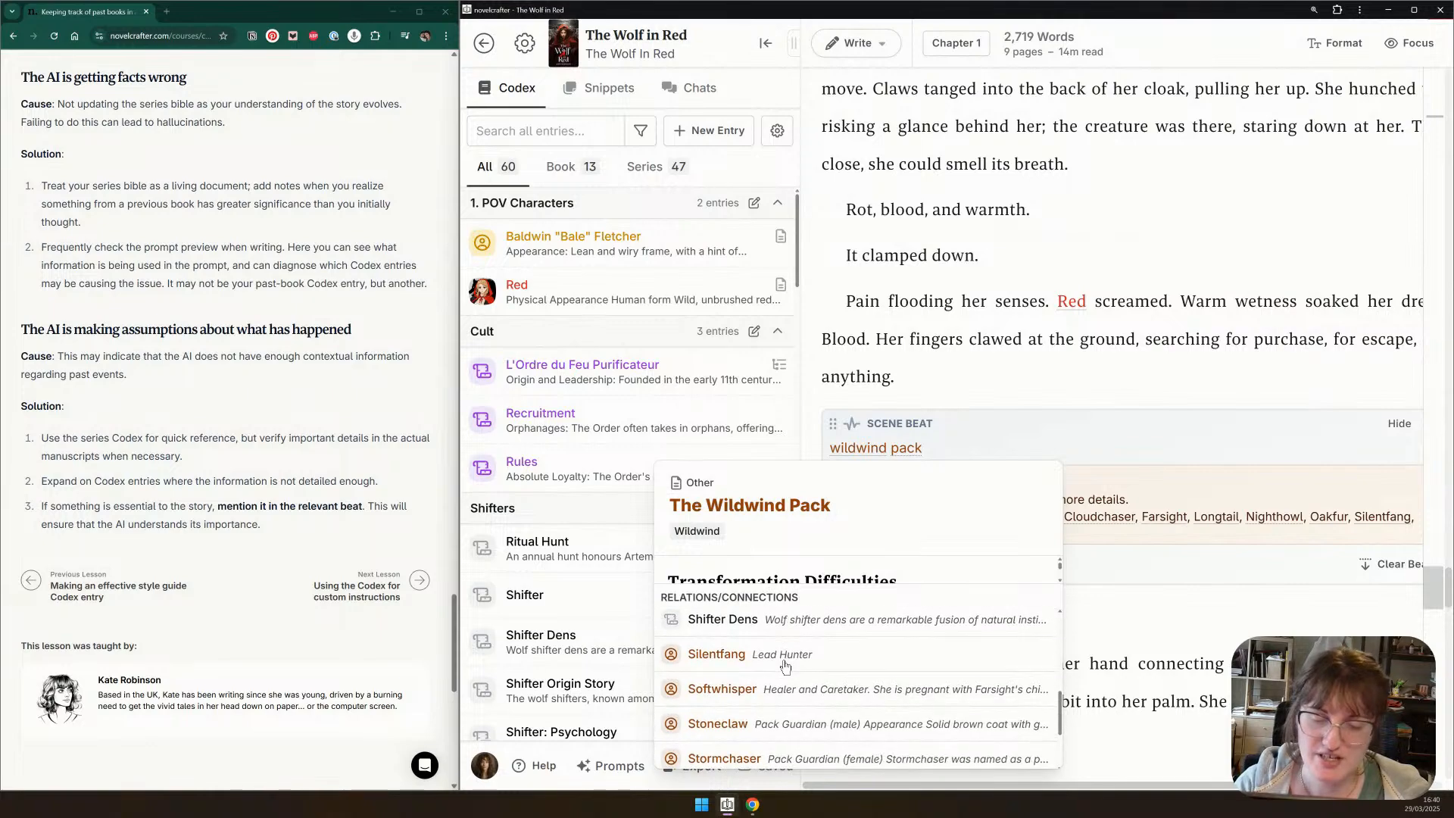
pyautogui.scroll(3, 784, 664)
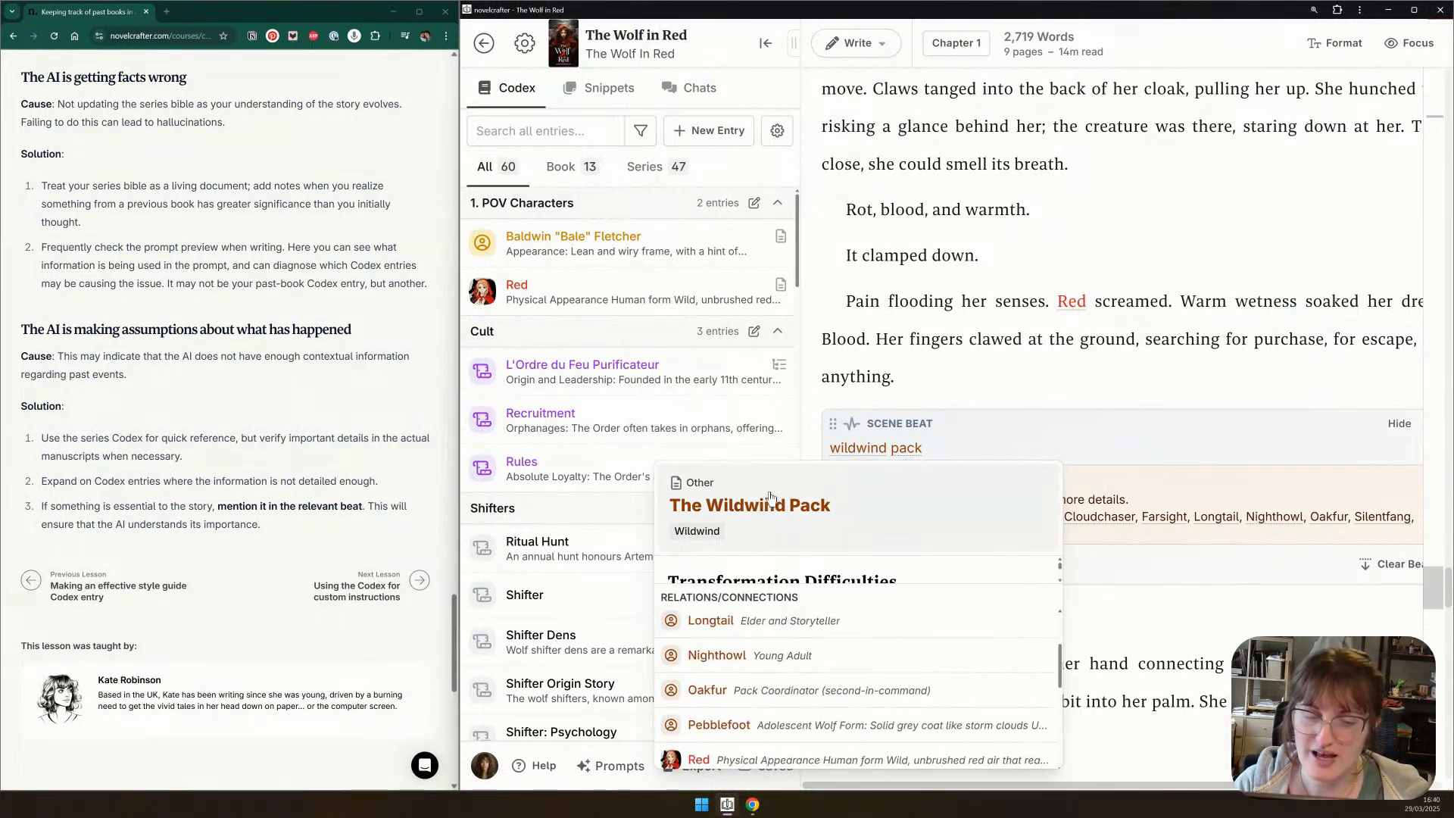
# Search the Codex for "wild" and open The Wildwind Pack entry
pyautogui.click(564, 133)
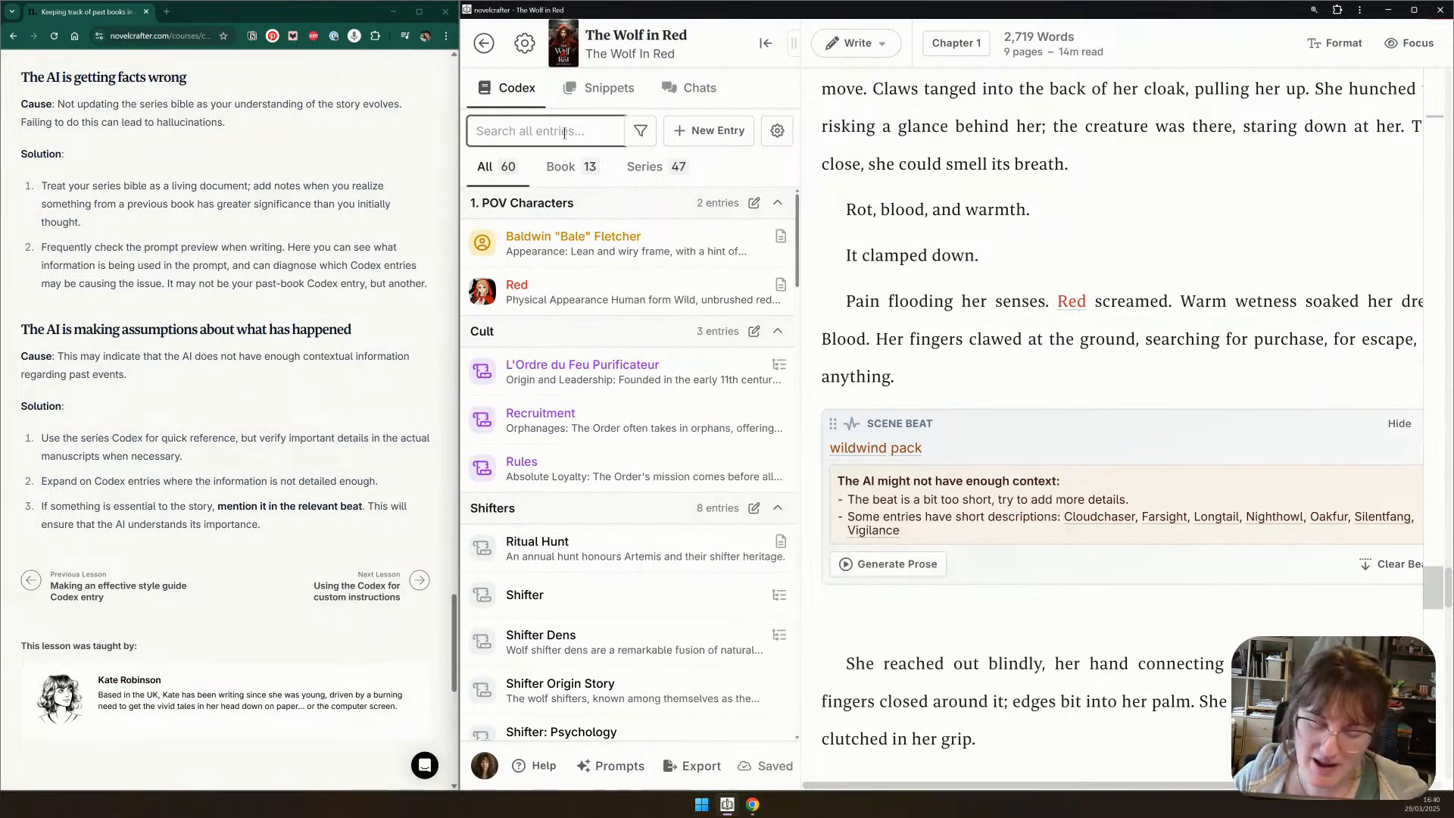
pyautogui.write('wild')
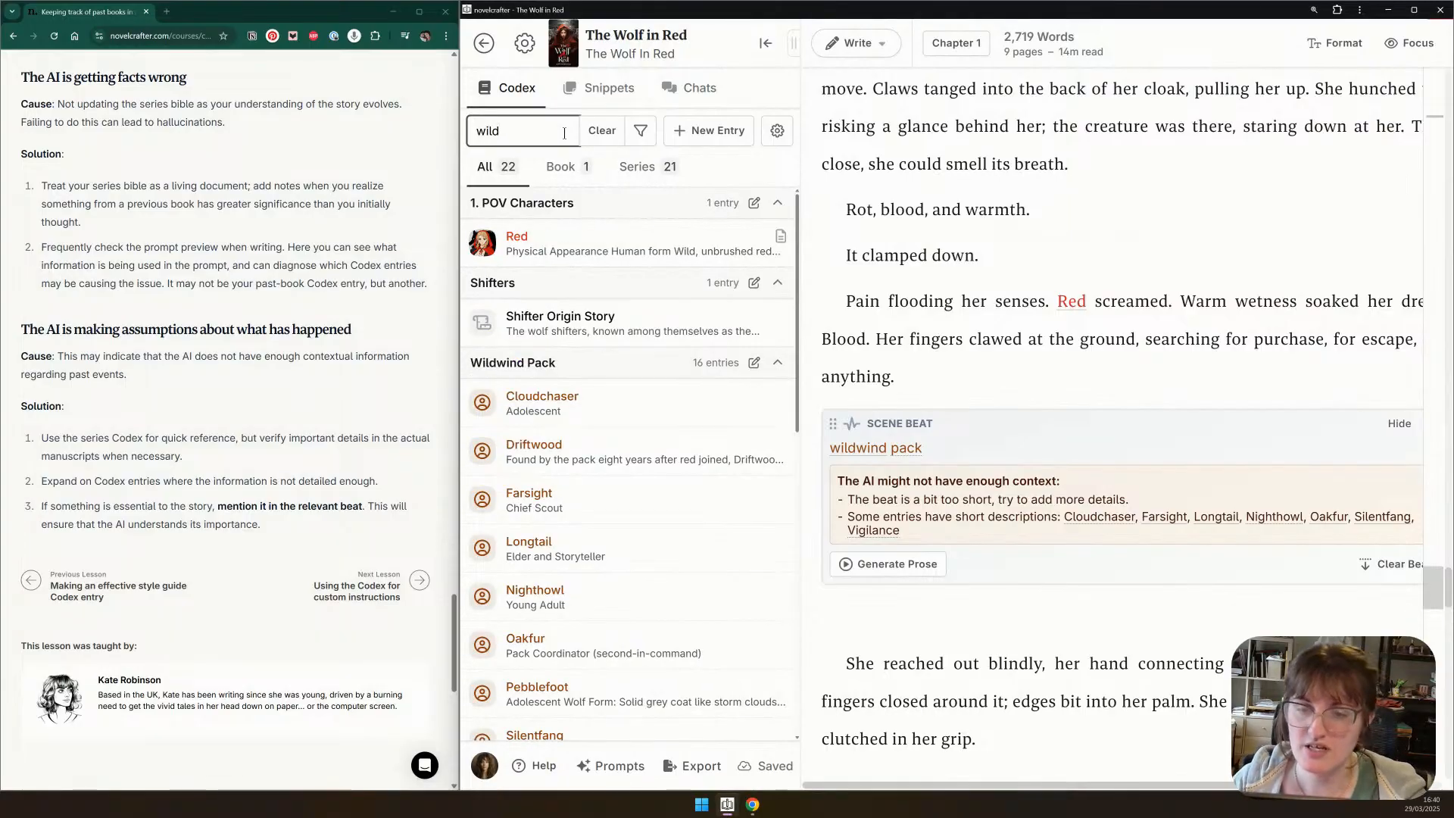
pyautogui.scroll(-5, 633, 367)
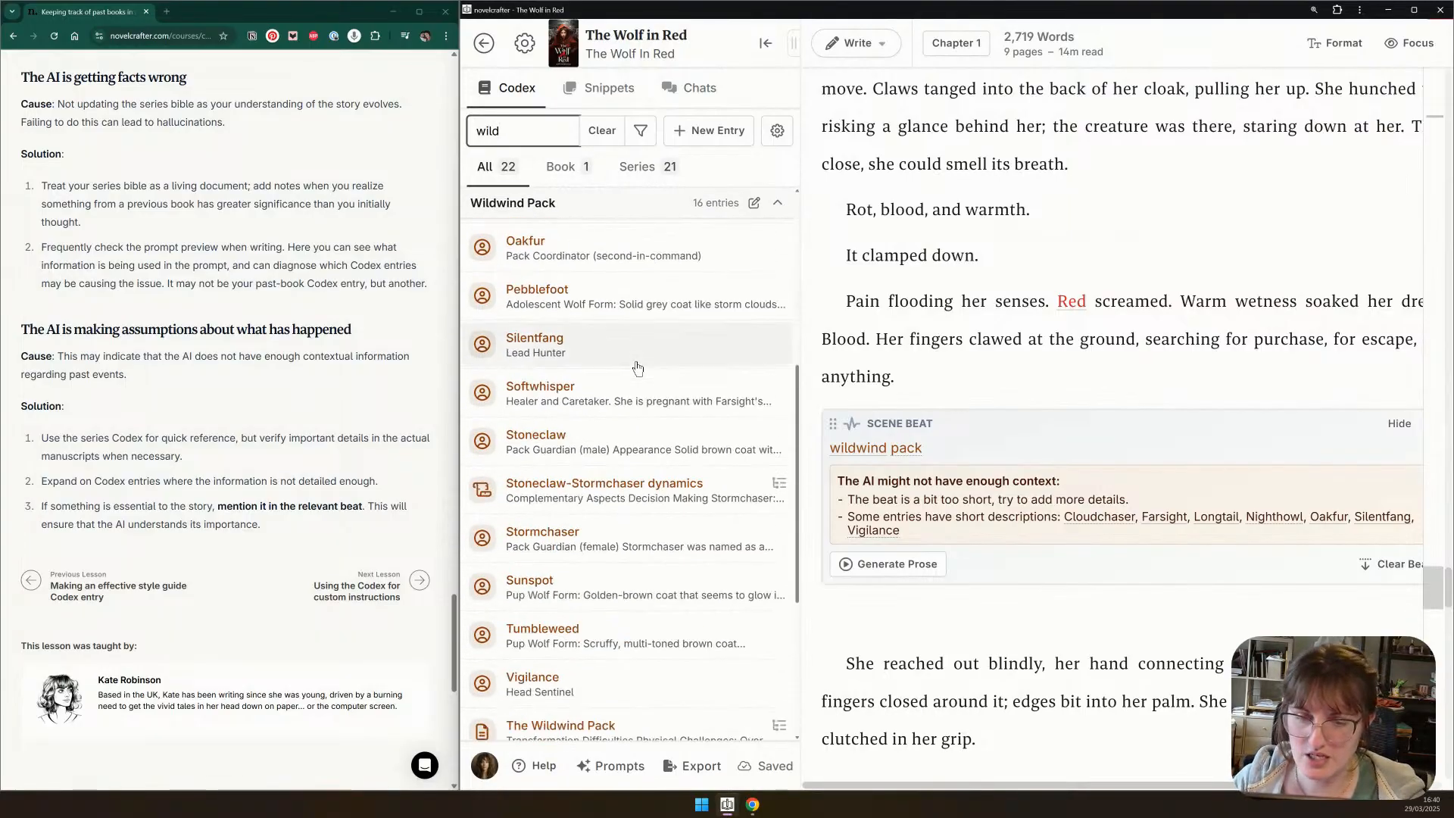
pyautogui.scroll(-1, 636, 368)
pyautogui.click(606, 687)
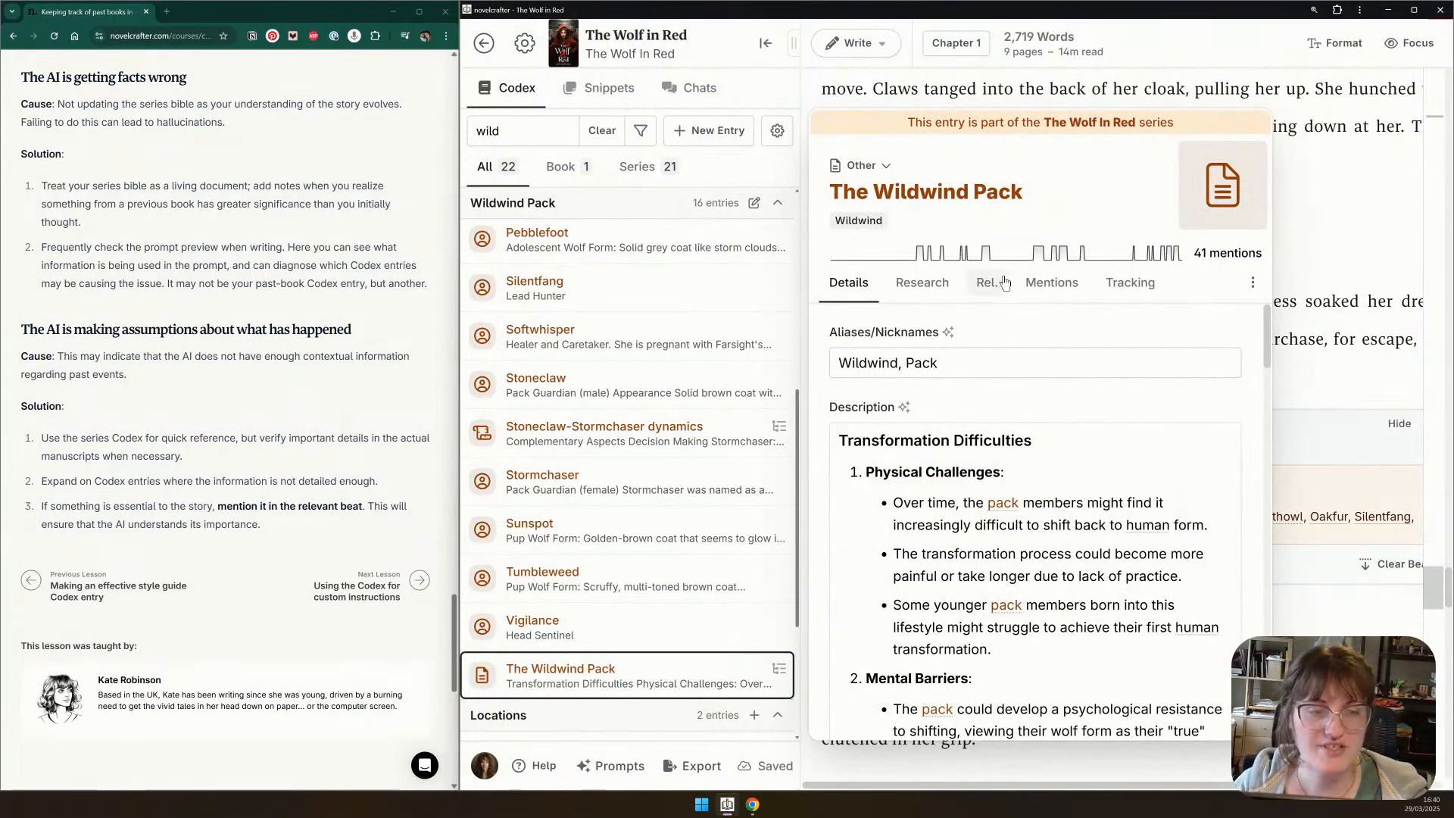
# Review the related entries of The Wildwind Pack and compare them with the Wildwind Pack category in the Codex
pyautogui.click(1051, 283)
pyautogui.click(987, 288)
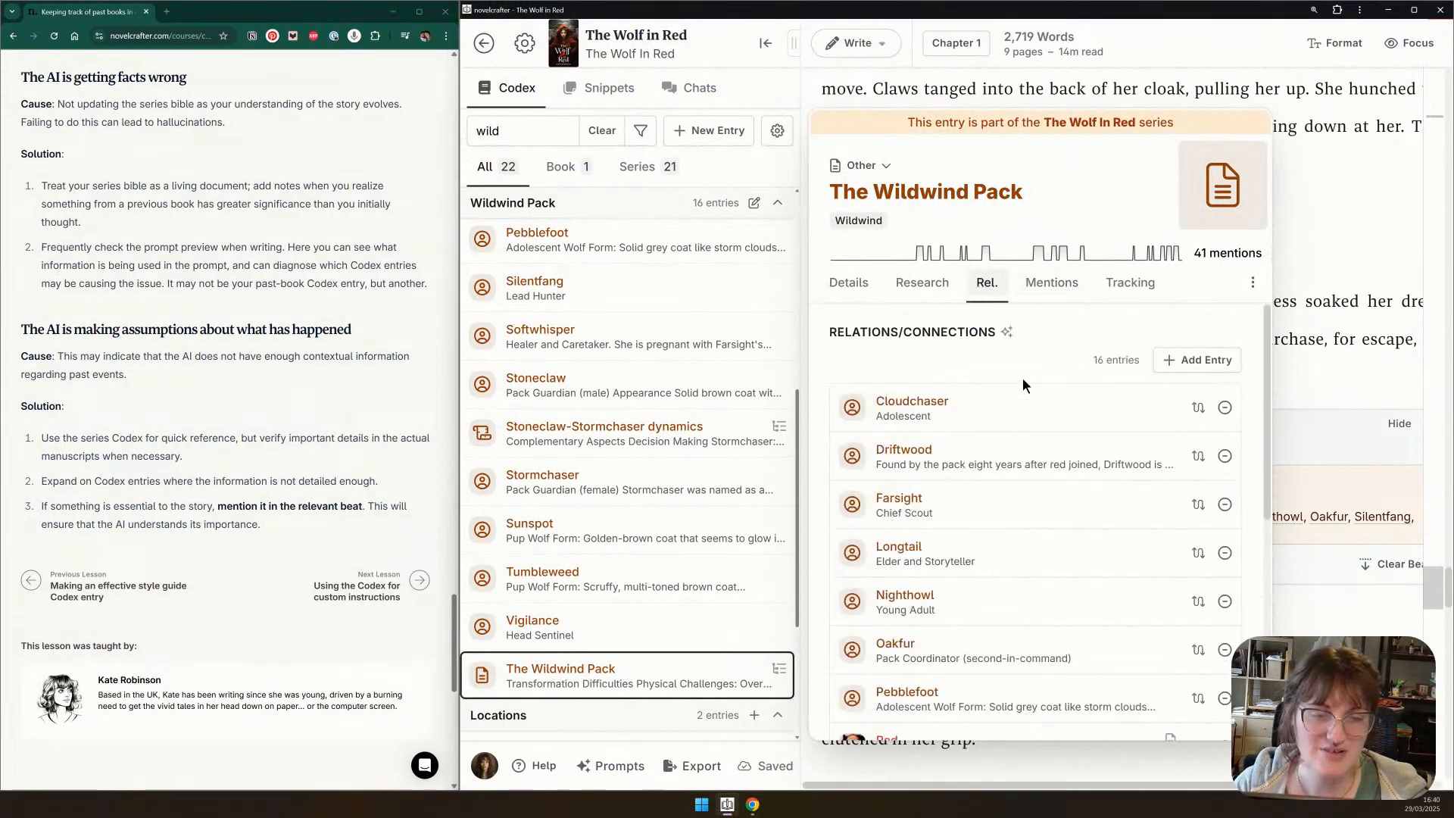
pyautogui.scroll(-3, 1036, 418)
pyautogui.scroll(-2, 1035, 417)
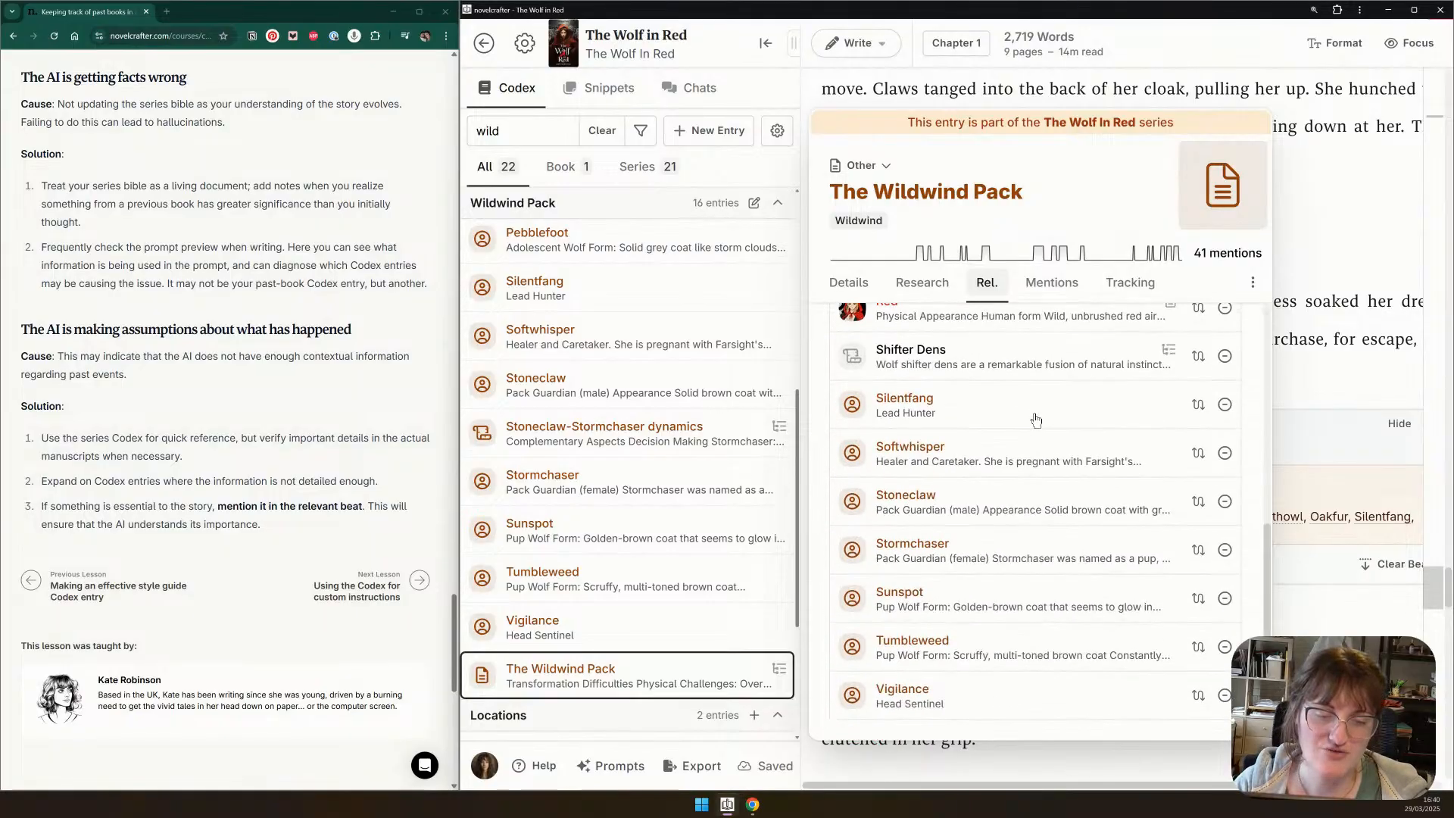
pyautogui.scroll(5, 572, 469)
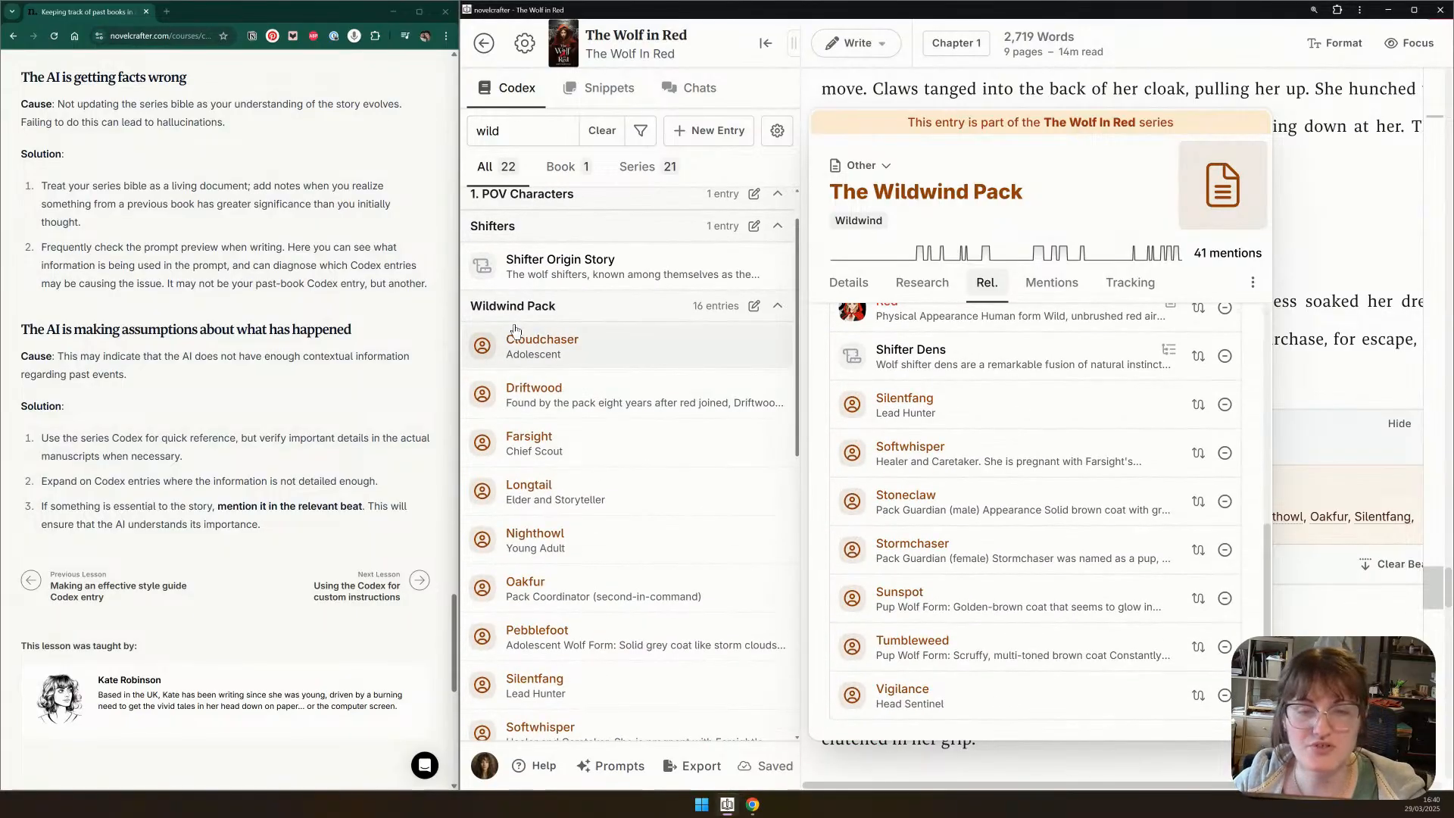
# Close The Wildwind Pack entry and switch to the Sea of Silence novel
pyautogui.click(1264, 36)
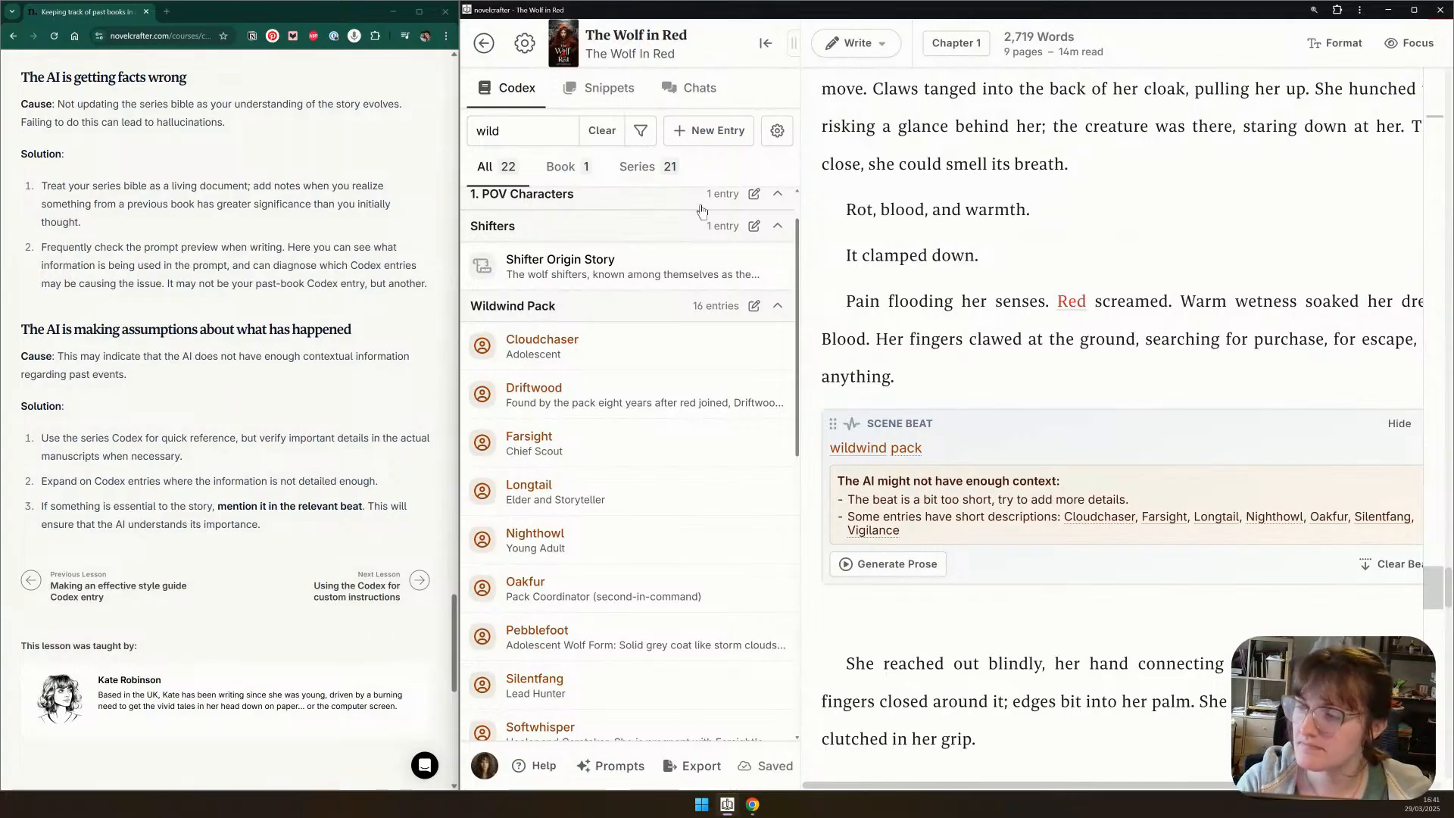
pyautogui.click(486, 44)
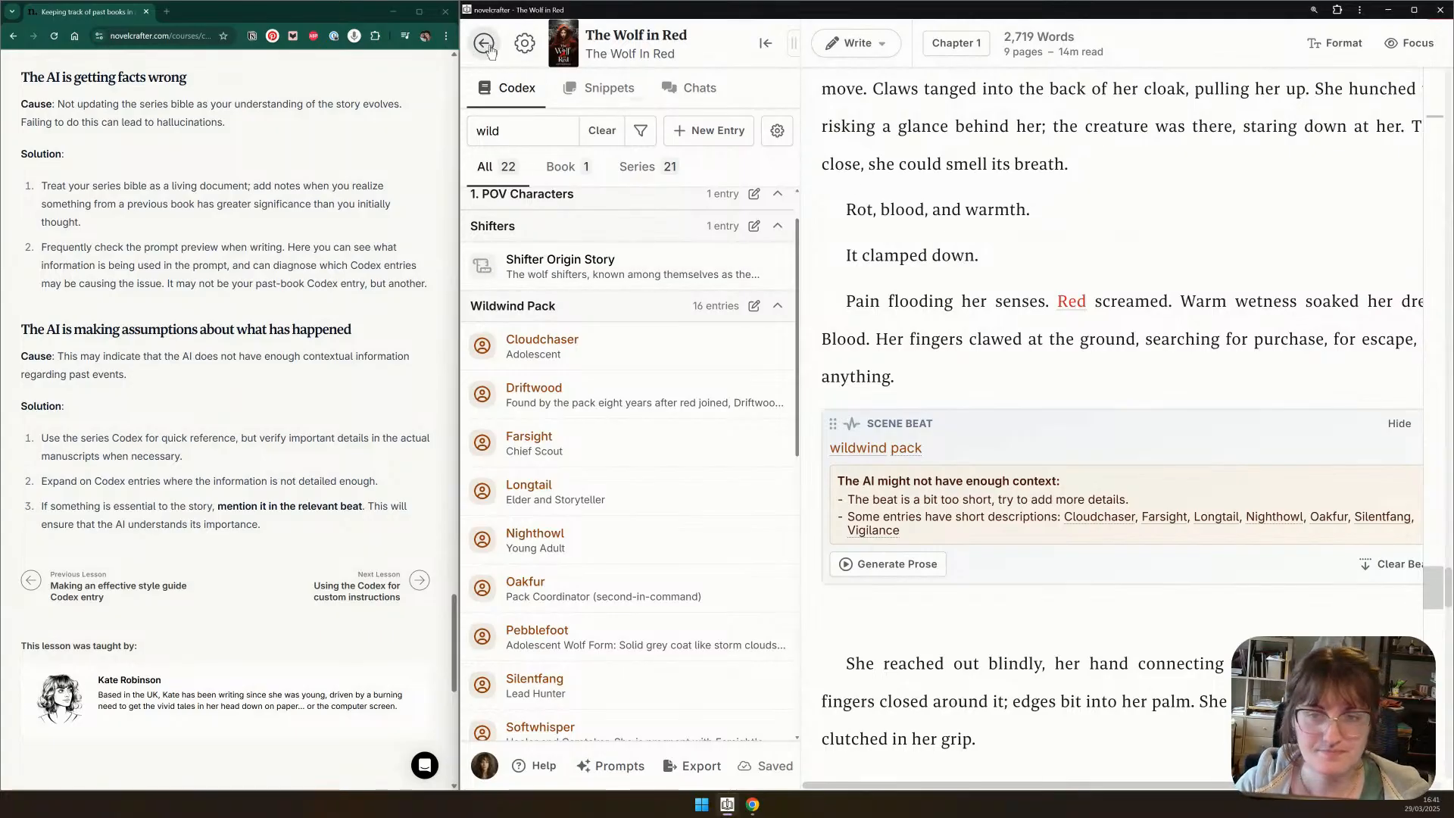
pyautogui.click(909, 272)
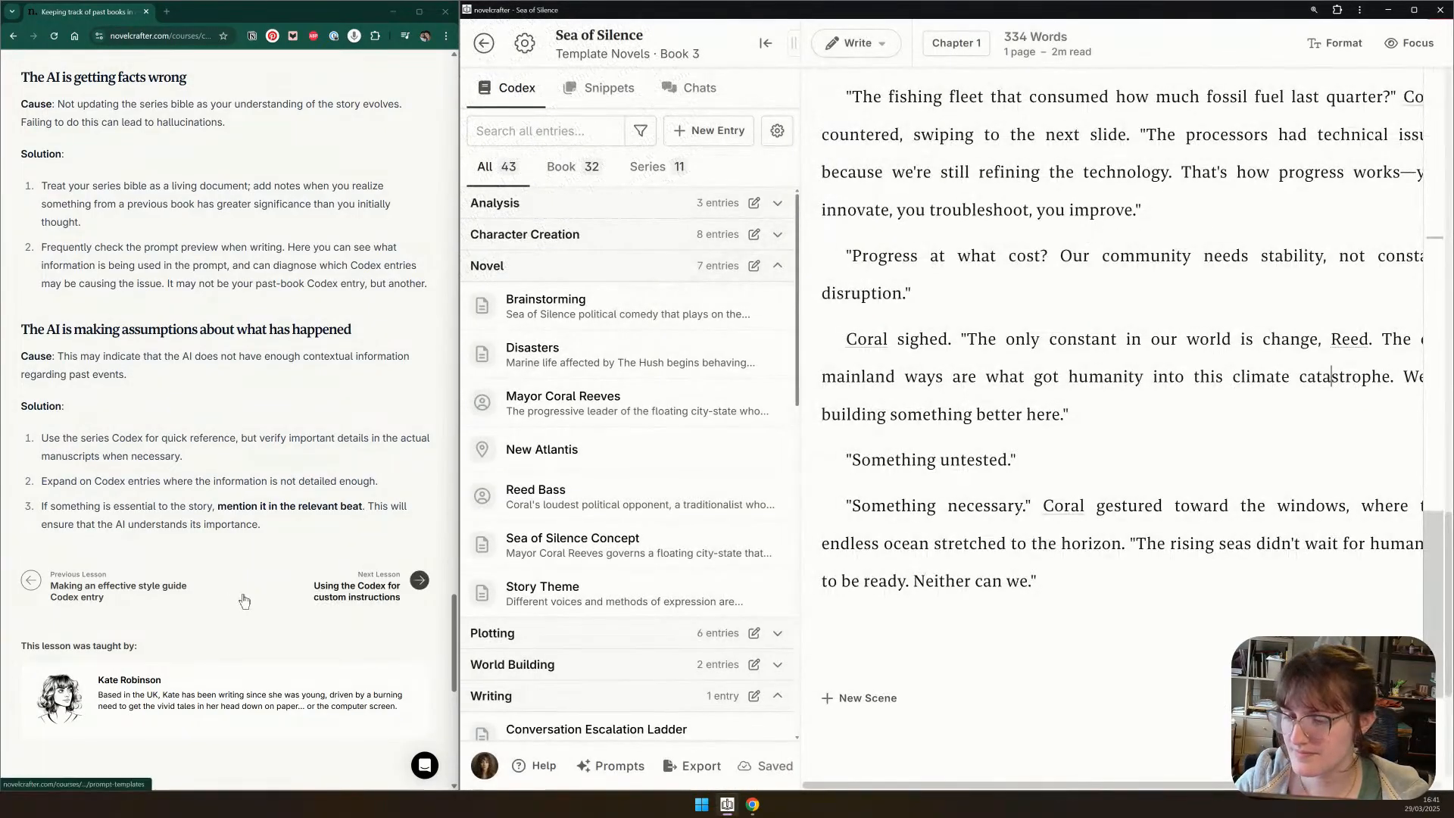
# Return to the Codex Recipes course overview and look through its lesson sections
pyautogui.scroll(20, 266, 512)
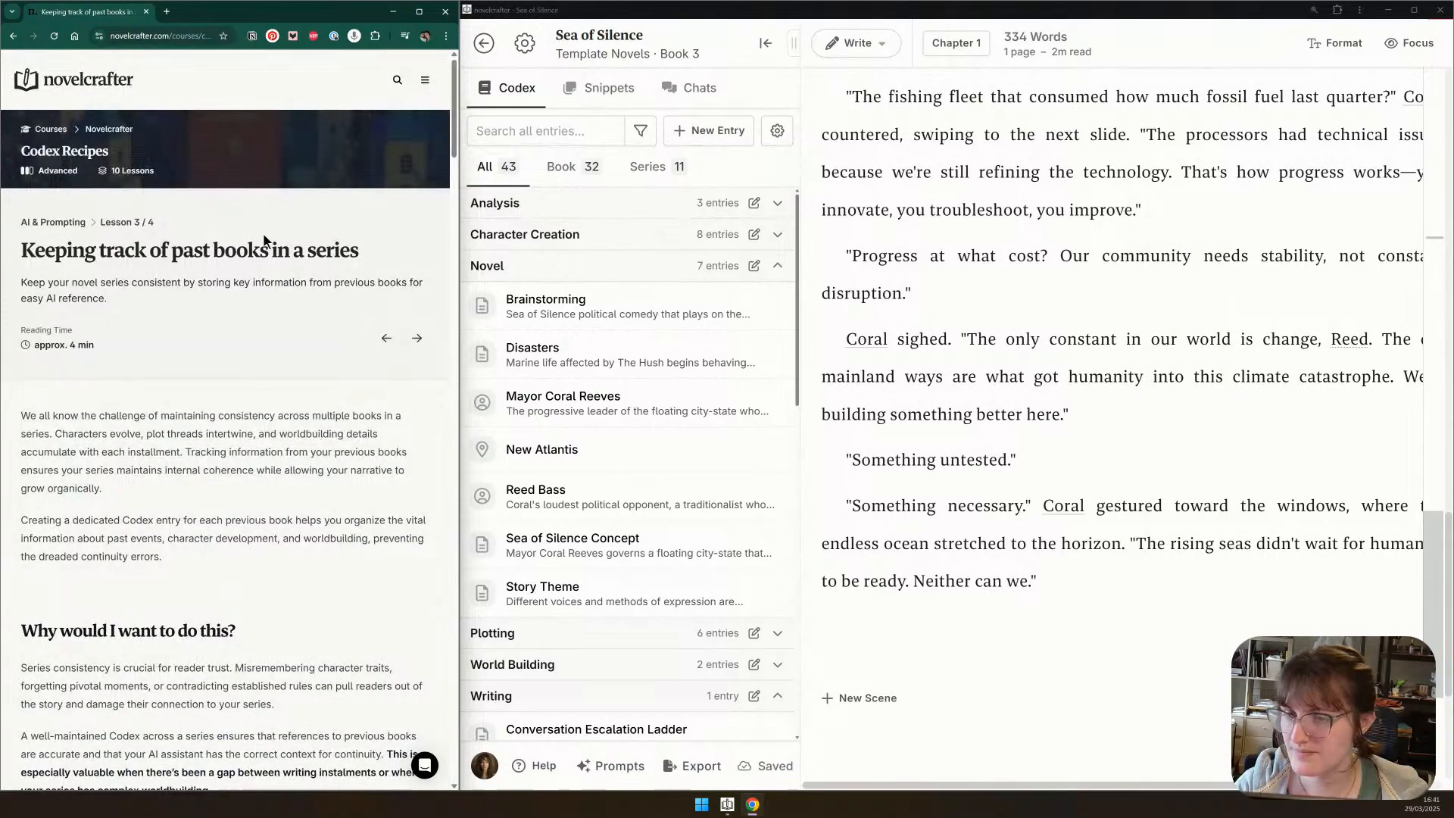
pyautogui.click(61, 223)
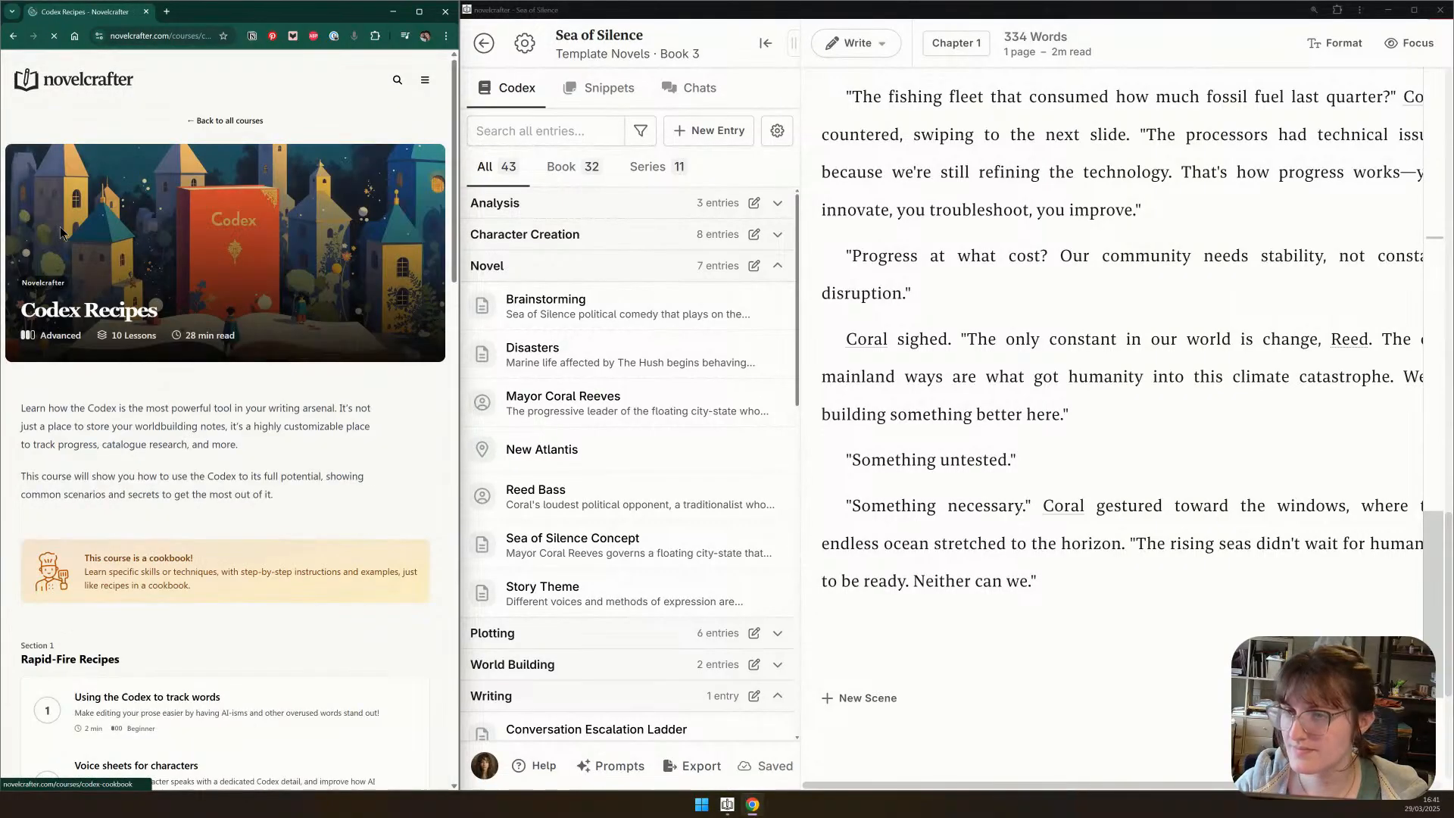
pyautogui.scroll(5, 111, 343)
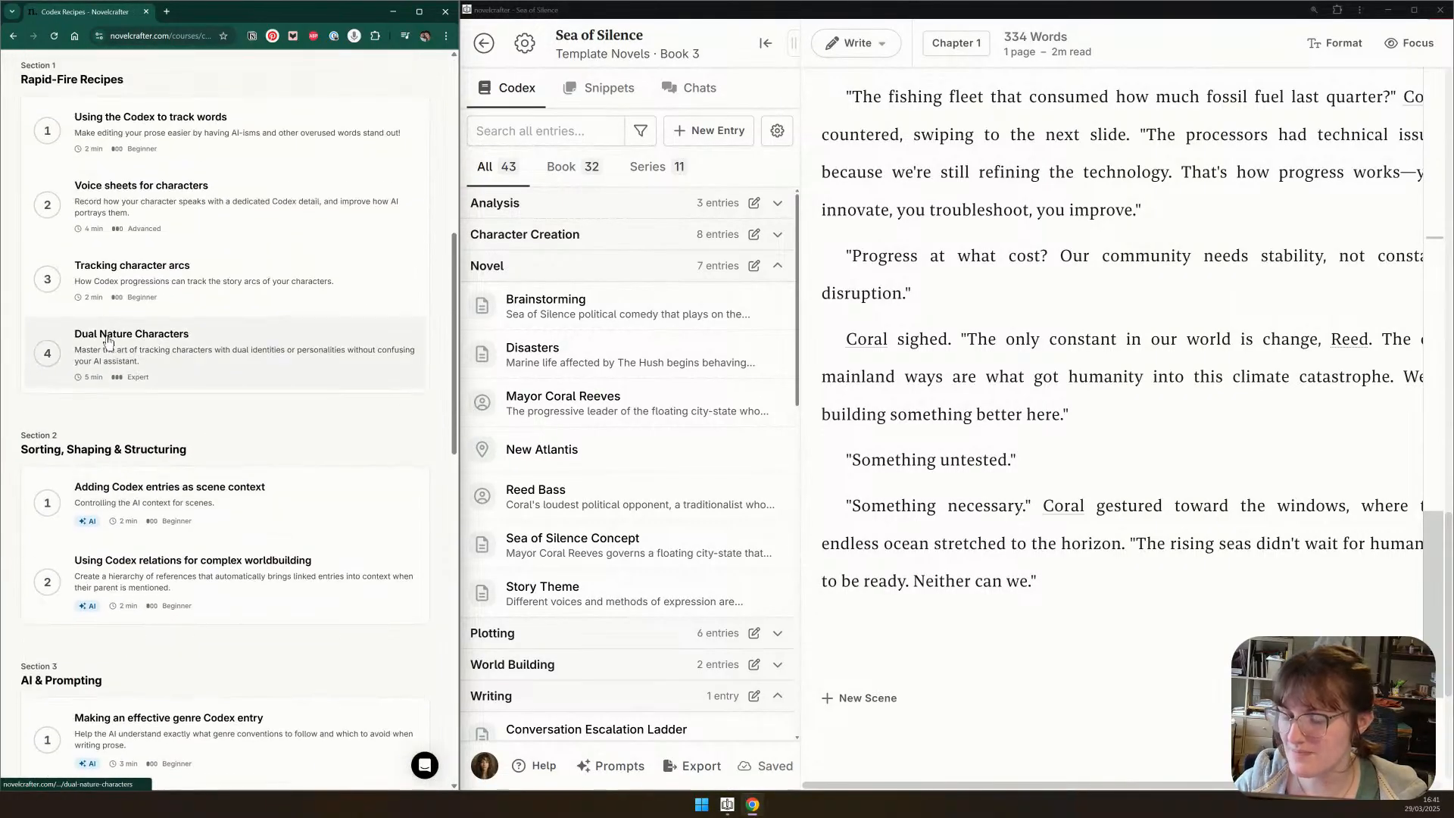
pyautogui.scroll(-8, 307, 551)
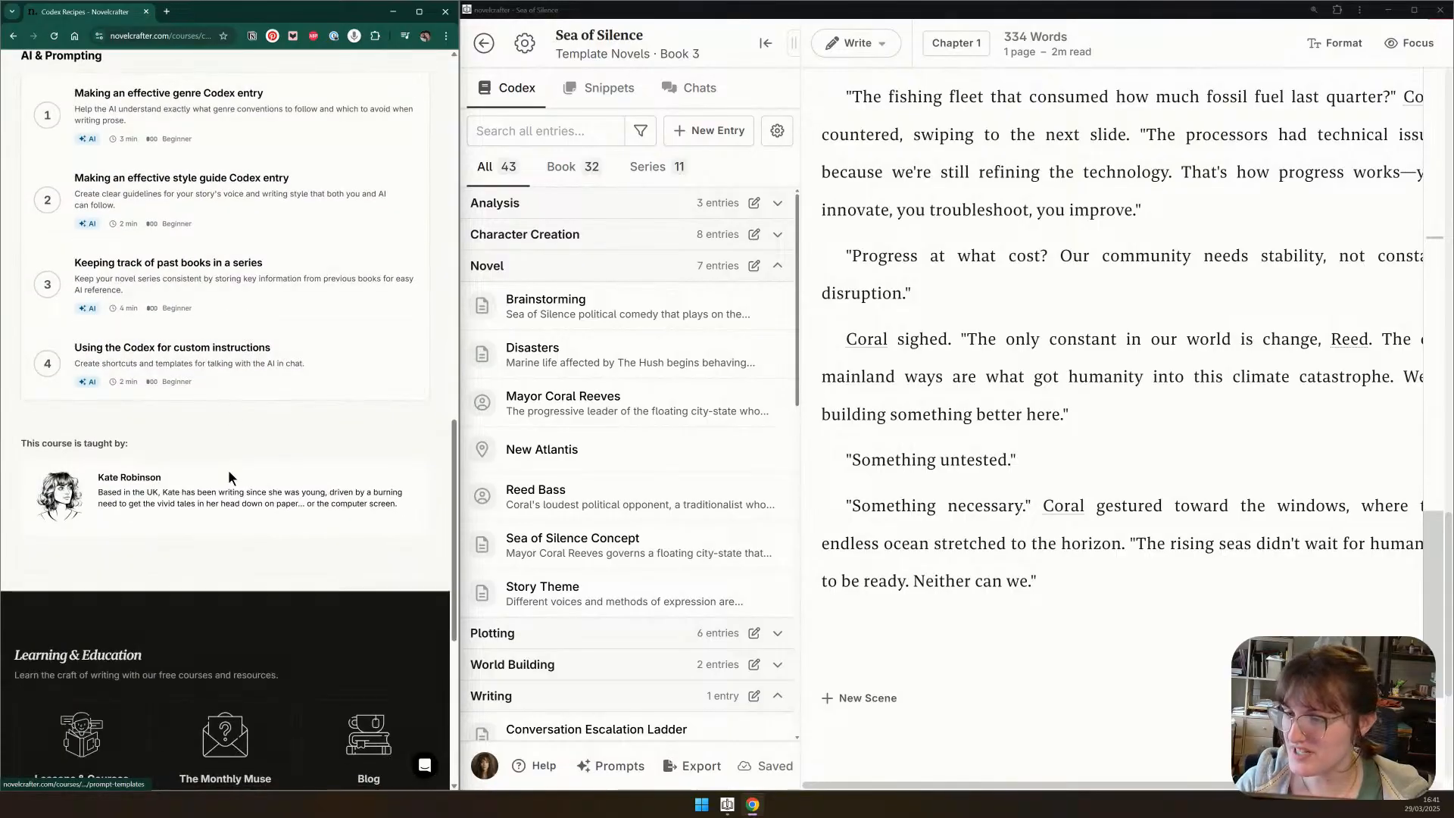
# Open the lesson "Using Codex relations for complex worldbuilding" and read from its introduction to the steps for creating relations
pyautogui.scroll(7, 228, 485)
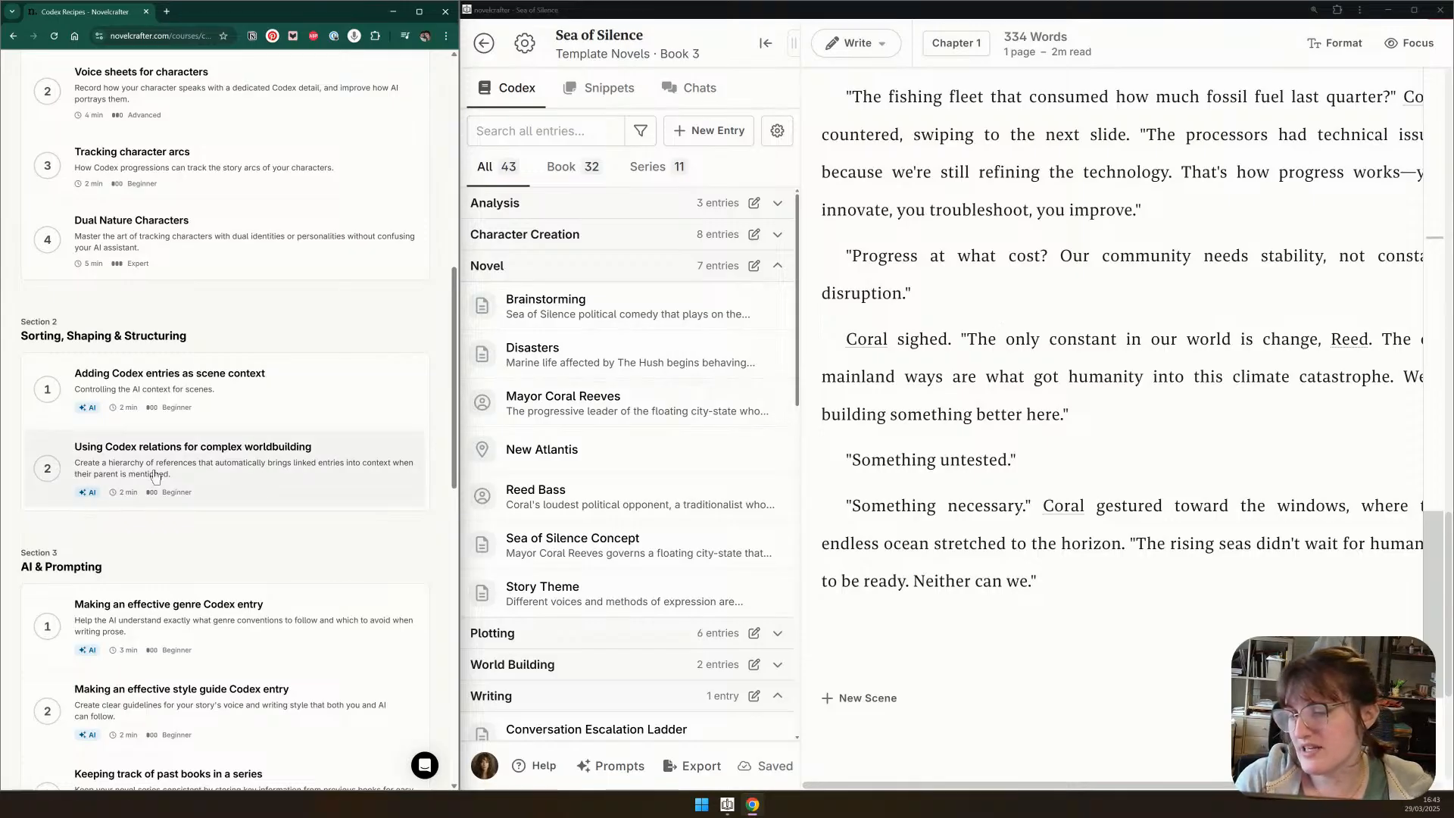
pyautogui.click(222, 477)
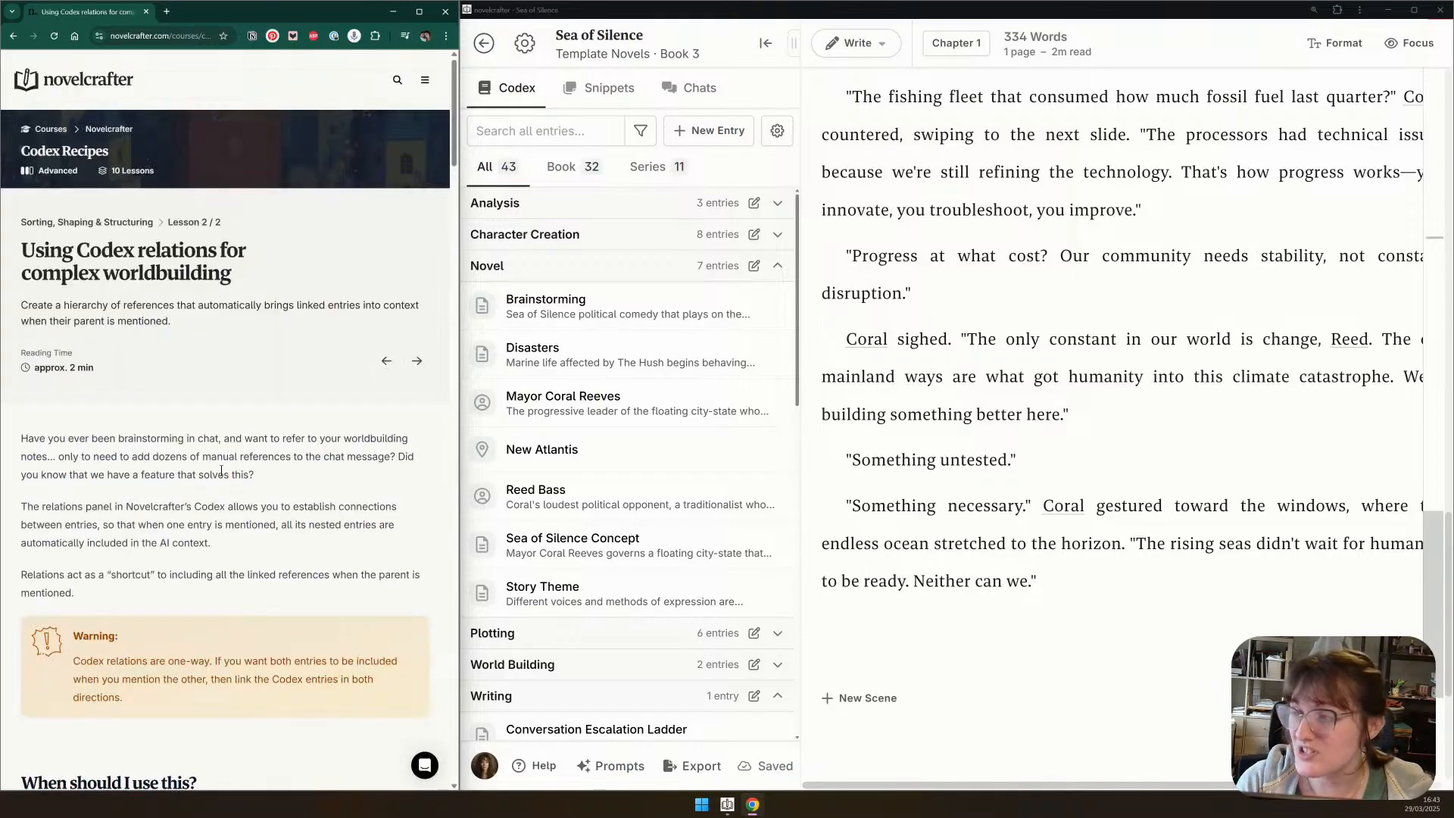
pyautogui.scroll(-2, 222, 470)
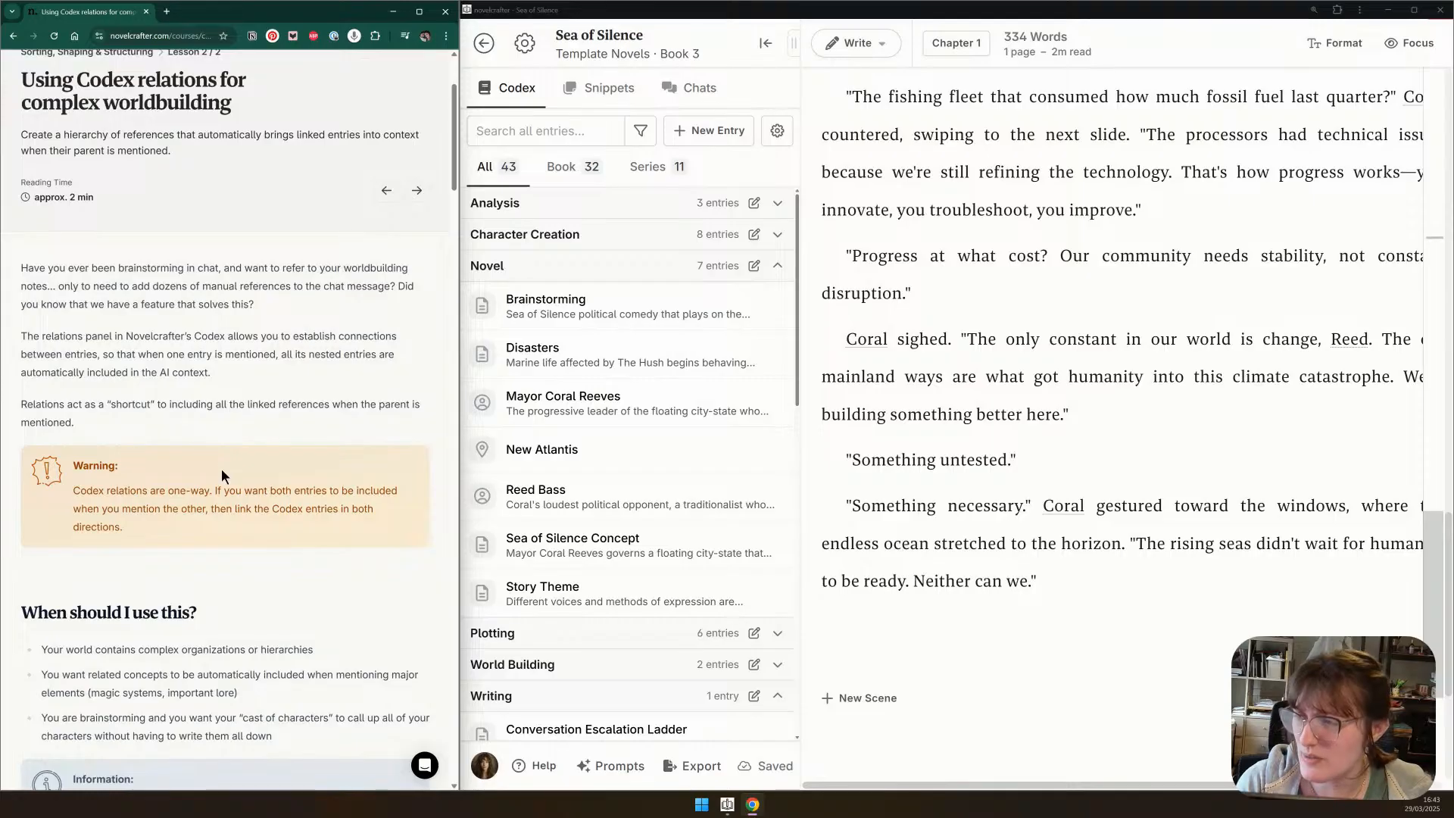
pyautogui.scroll(-3, 221, 469)
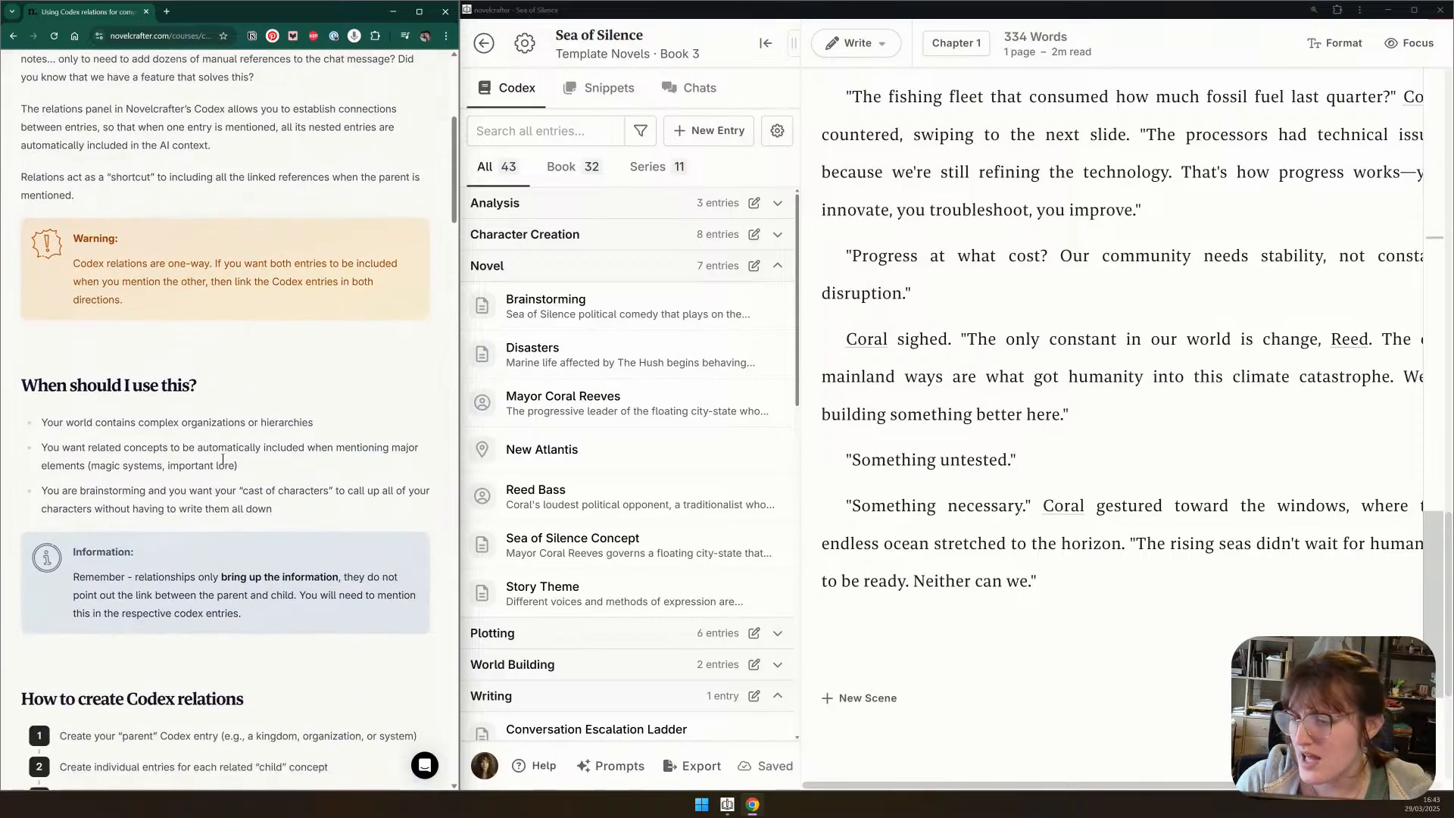
pyautogui.scroll(-2, 222, 459)
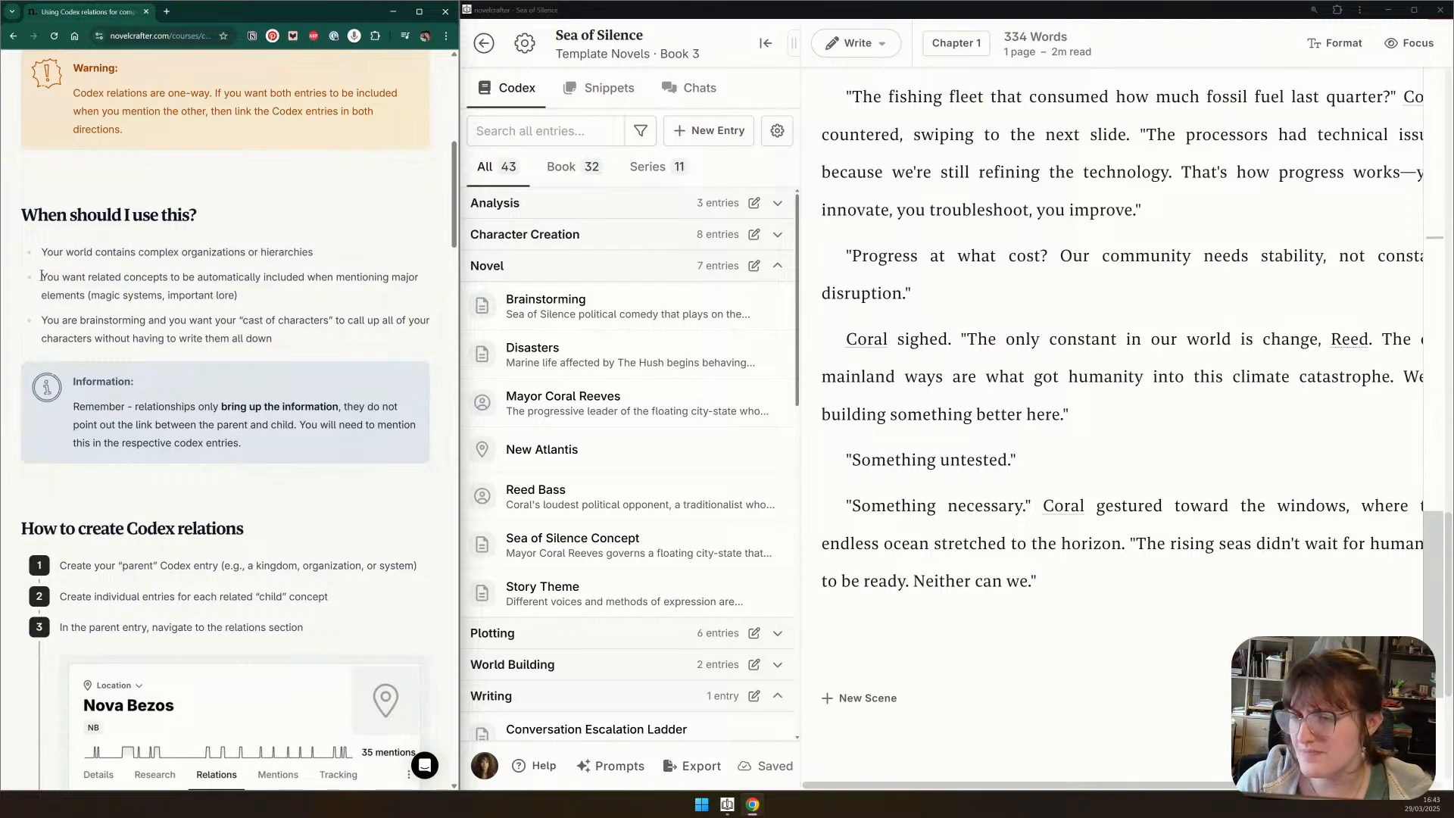
pyautogui.scroll(-1, 360, 236)
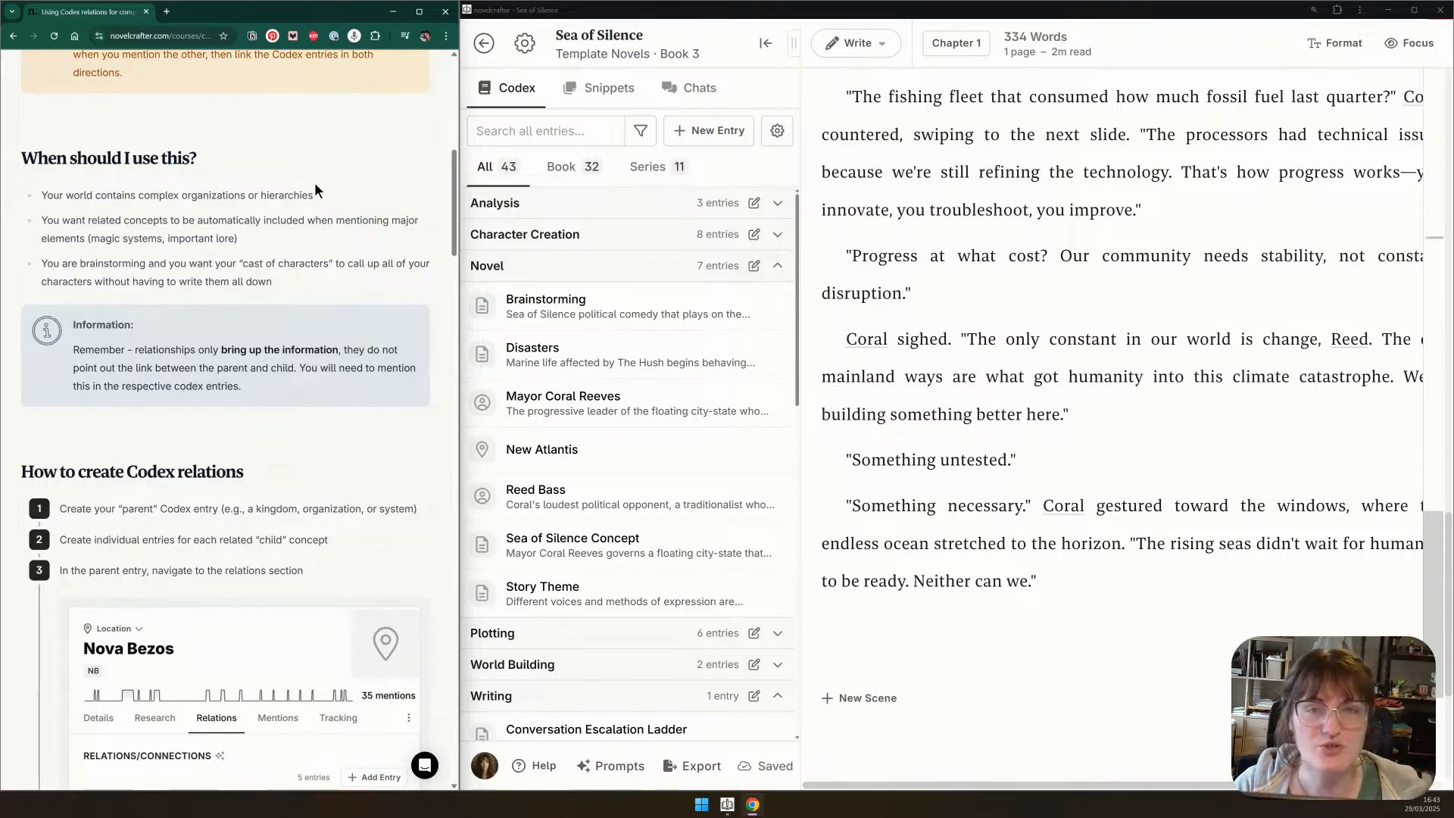
pyautogui.scroll(-1, 327, 267)
# Search the Sea of Silence Codex for "chara" and open the Characterz entry
pyautogui.scroll(-3, 603, 435)
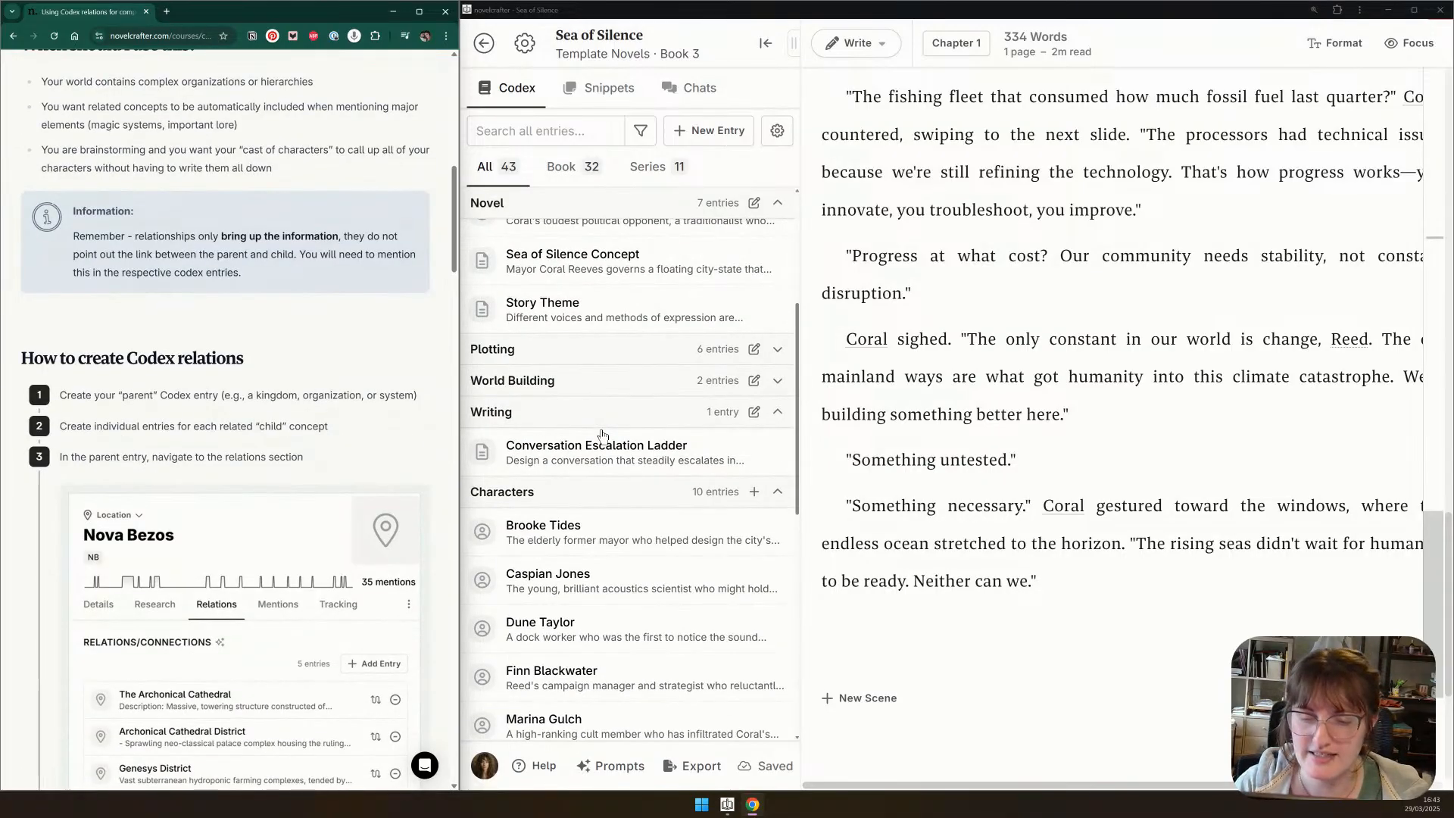
pyautogui.scroll(-4, 602, 434)
pyautogui.click(583, 134)
pyautogui.write('char')
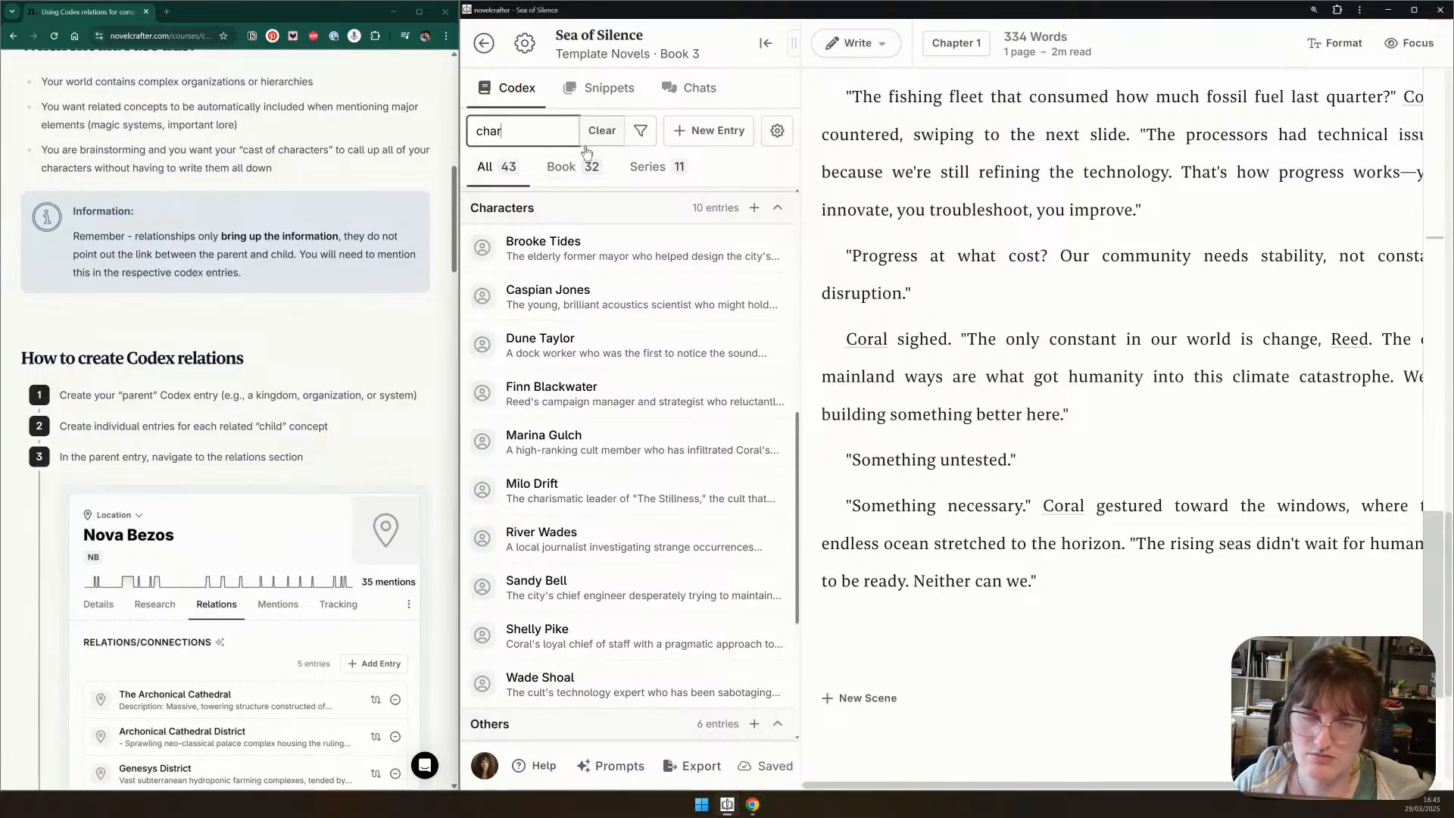
pyautogui.write('a')
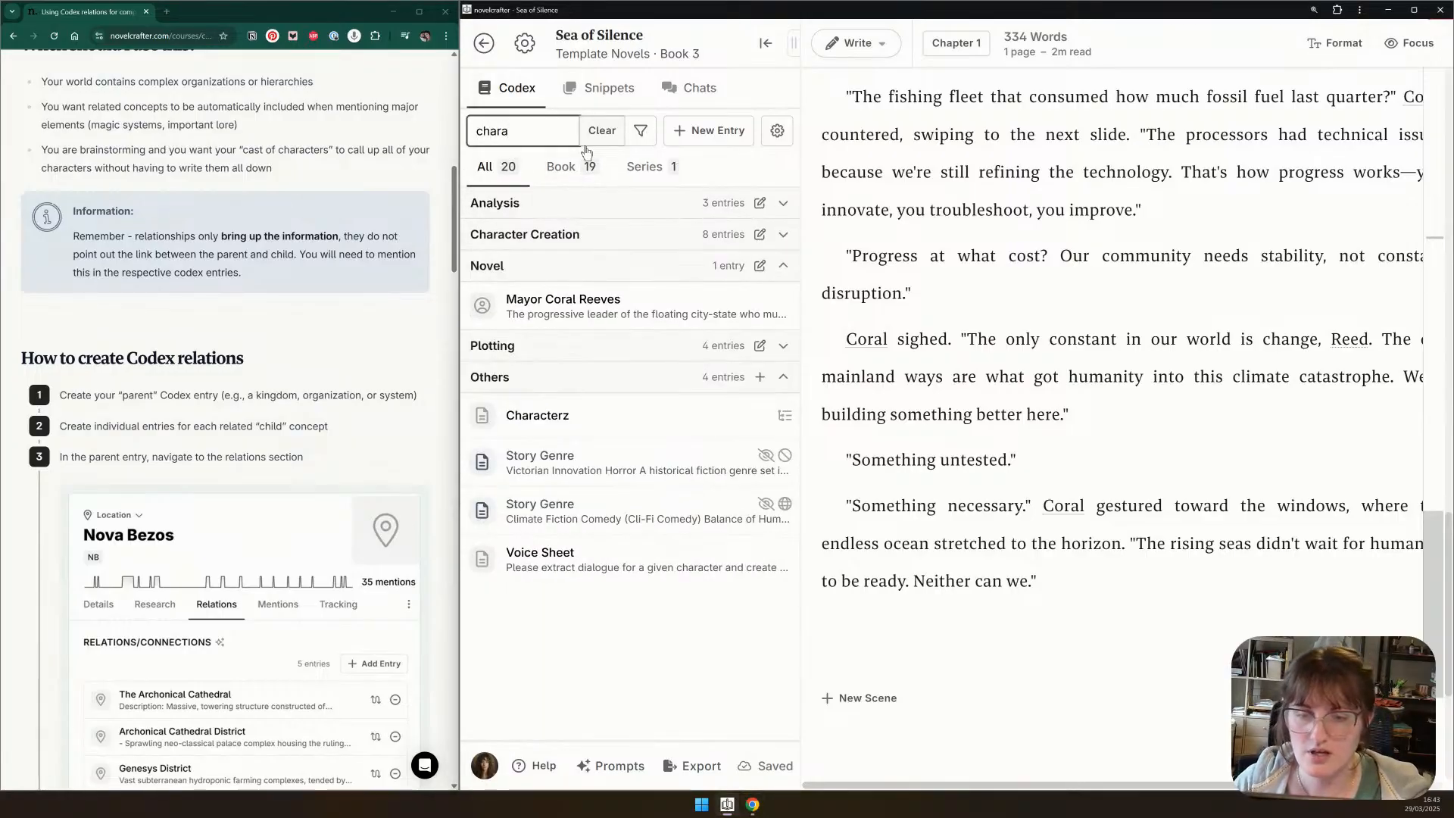
pyautogui.click(597, 417)
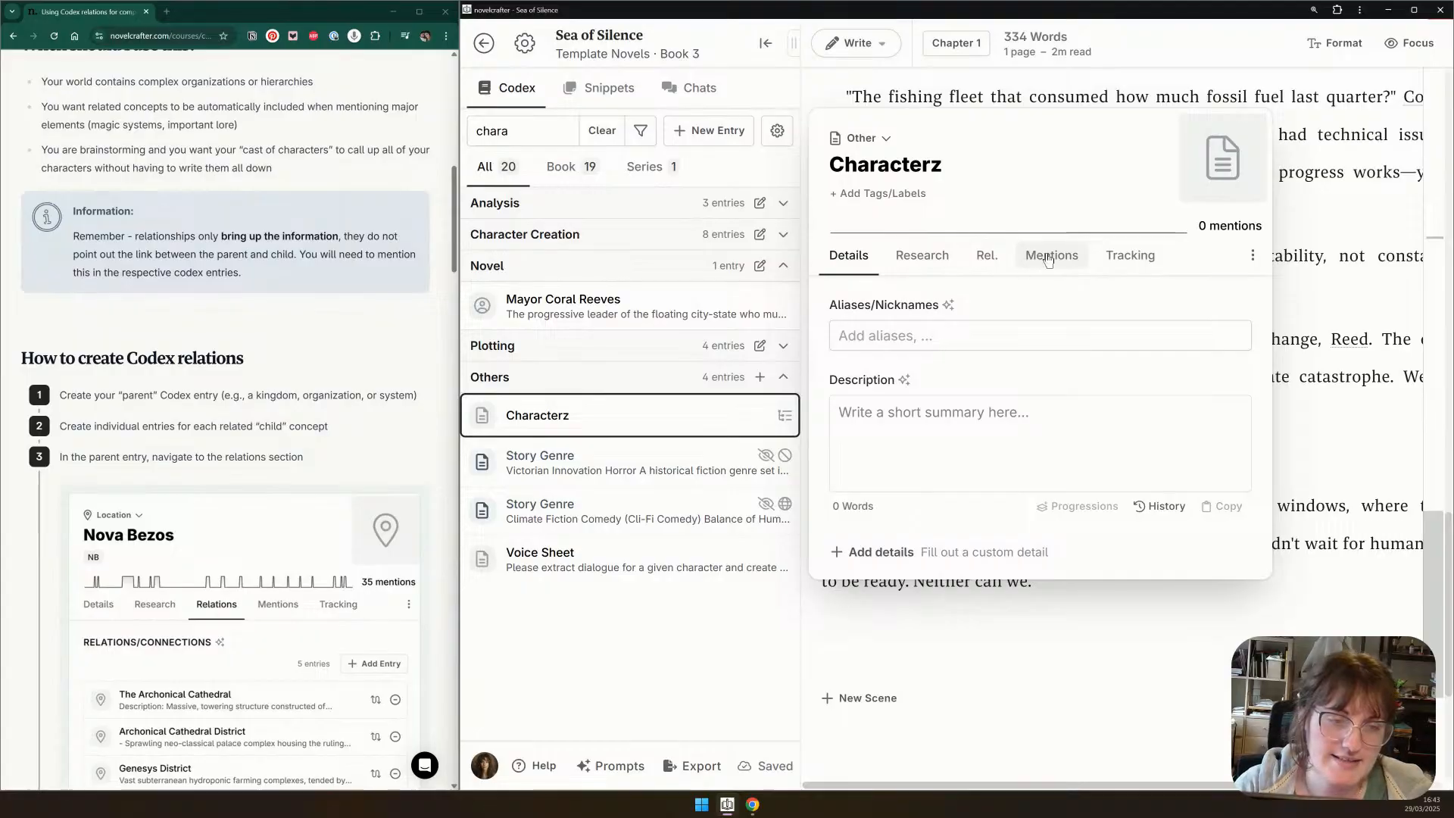
# Review the list of characters related to the Characterz entry
pyautogui.click(987, 256)
pyautogui.scroll(-3, 1053, 379)
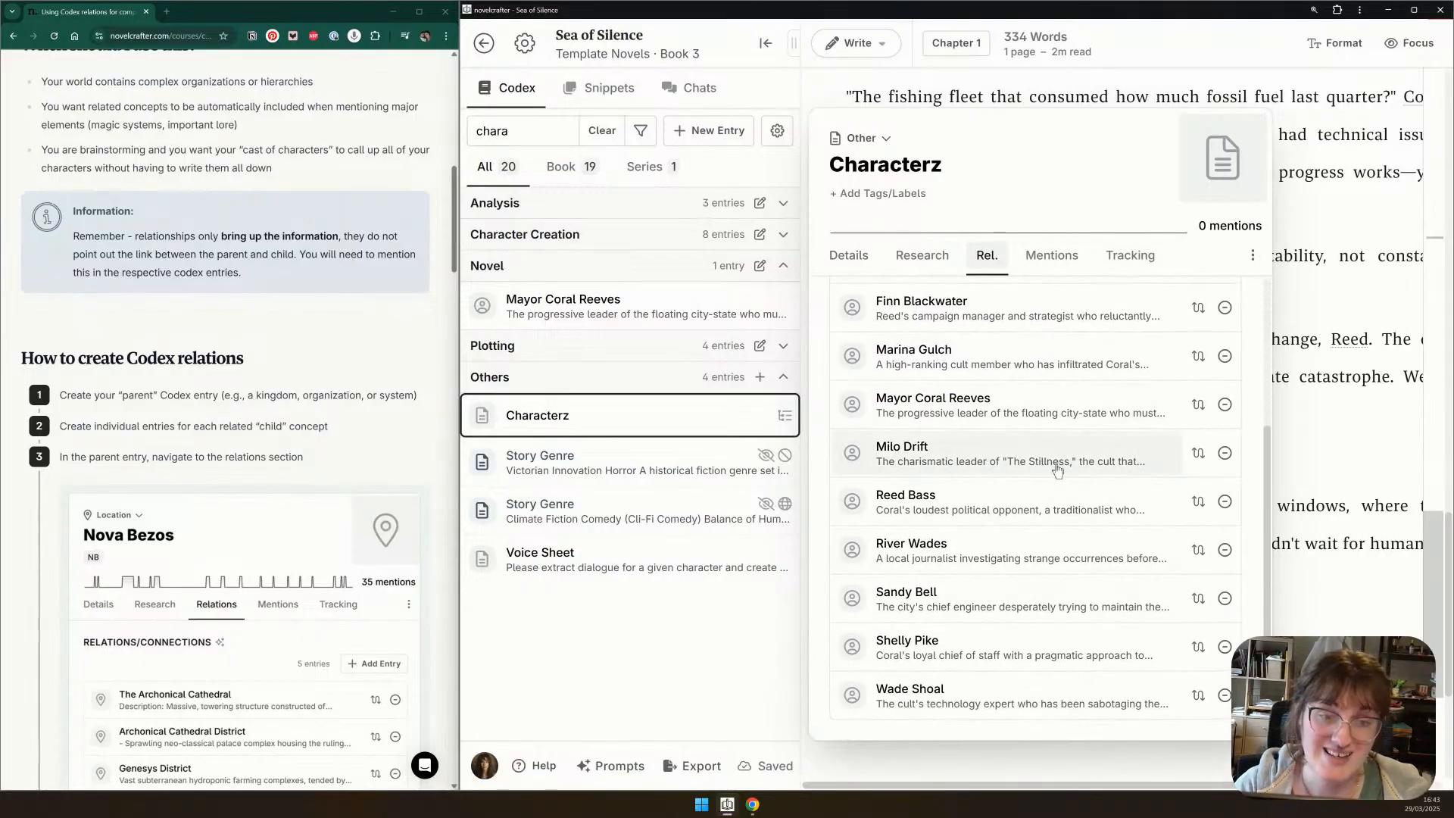
pyautogui.scroll(3, 1055, 464)
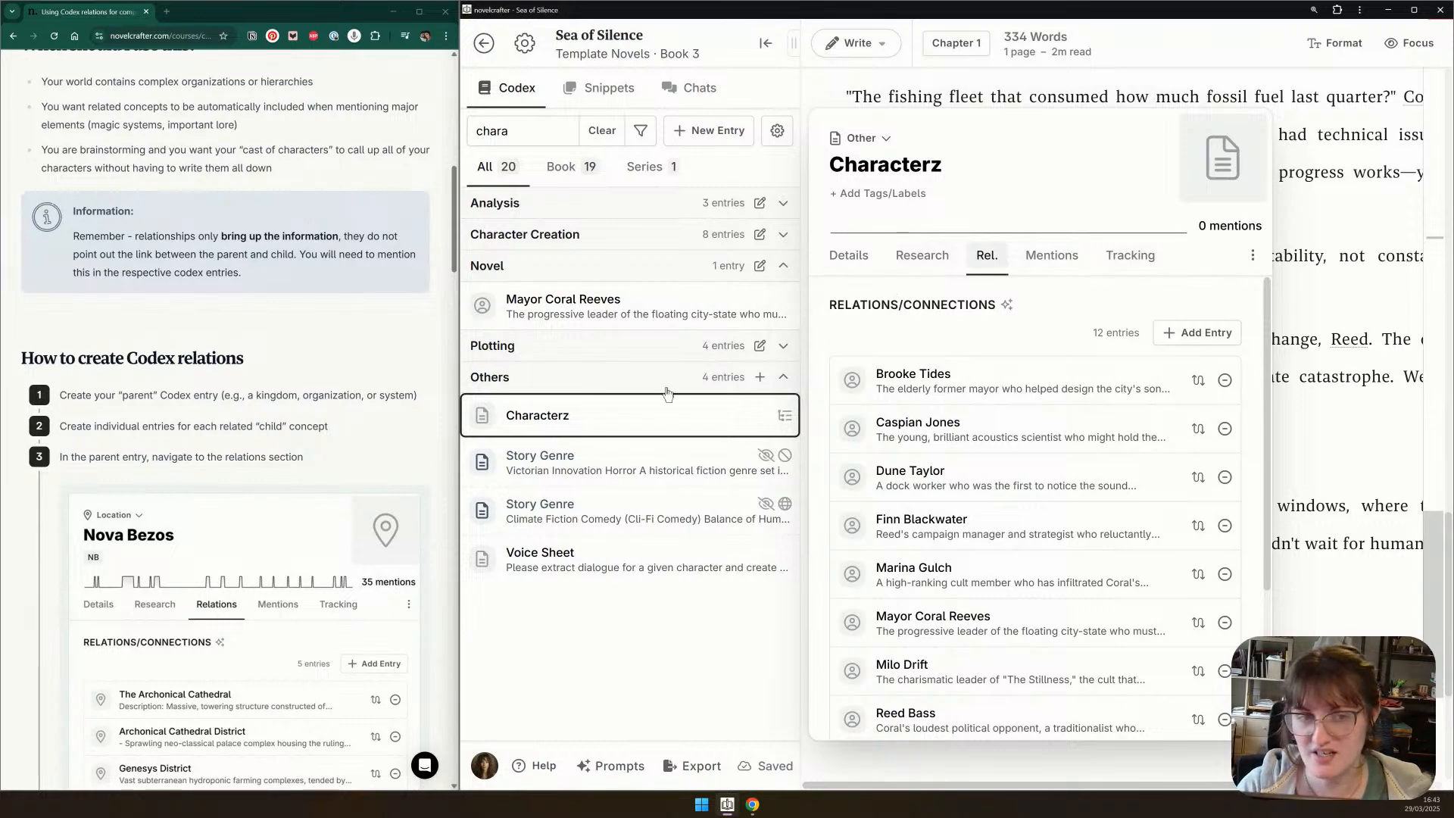
pyautogui.click(1198, 335)
pyautogui.write('y')
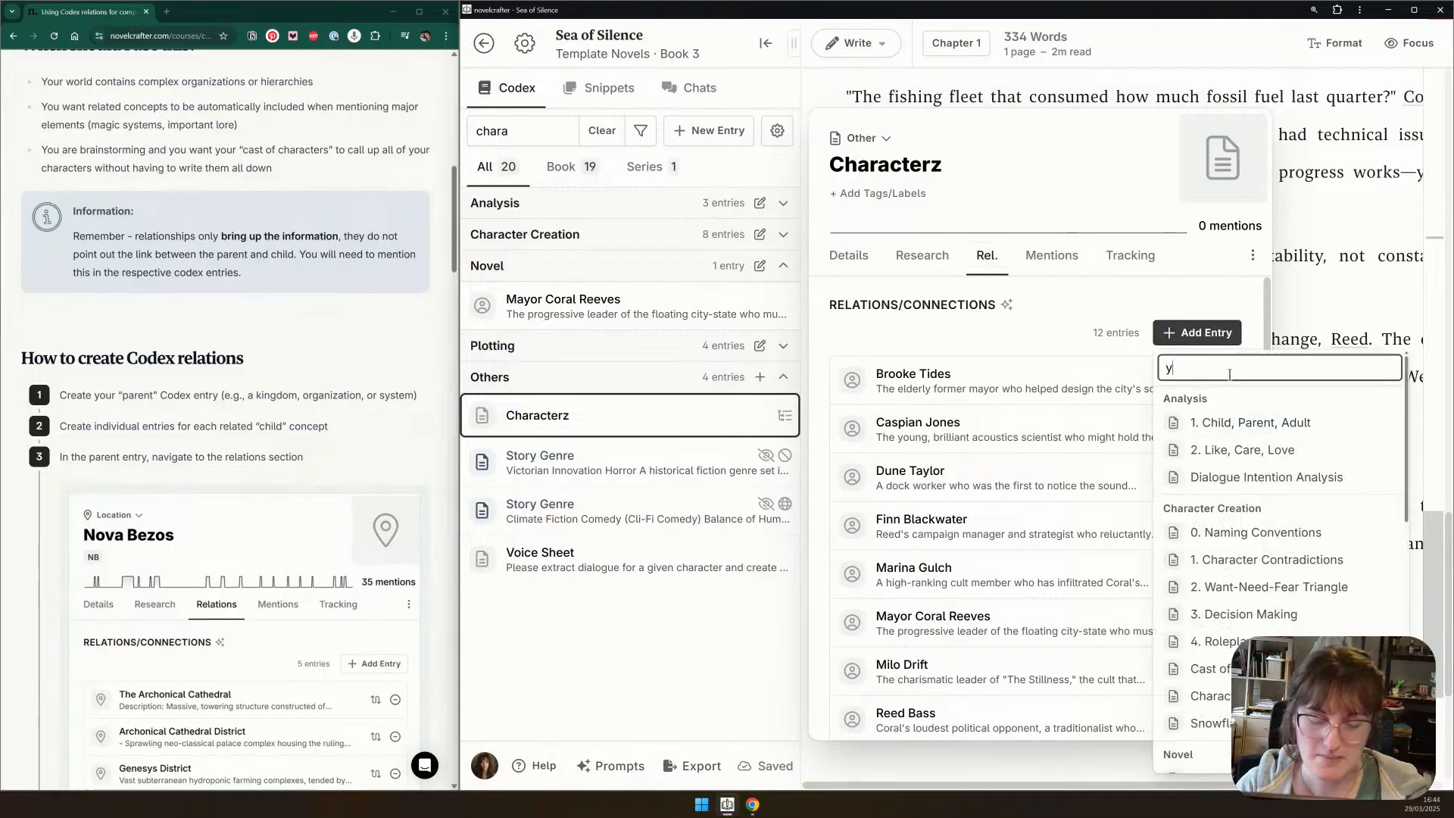
pyautogui.write('uyfuti')
pyautogui.hotkey('ctrl', 'BackSpace')
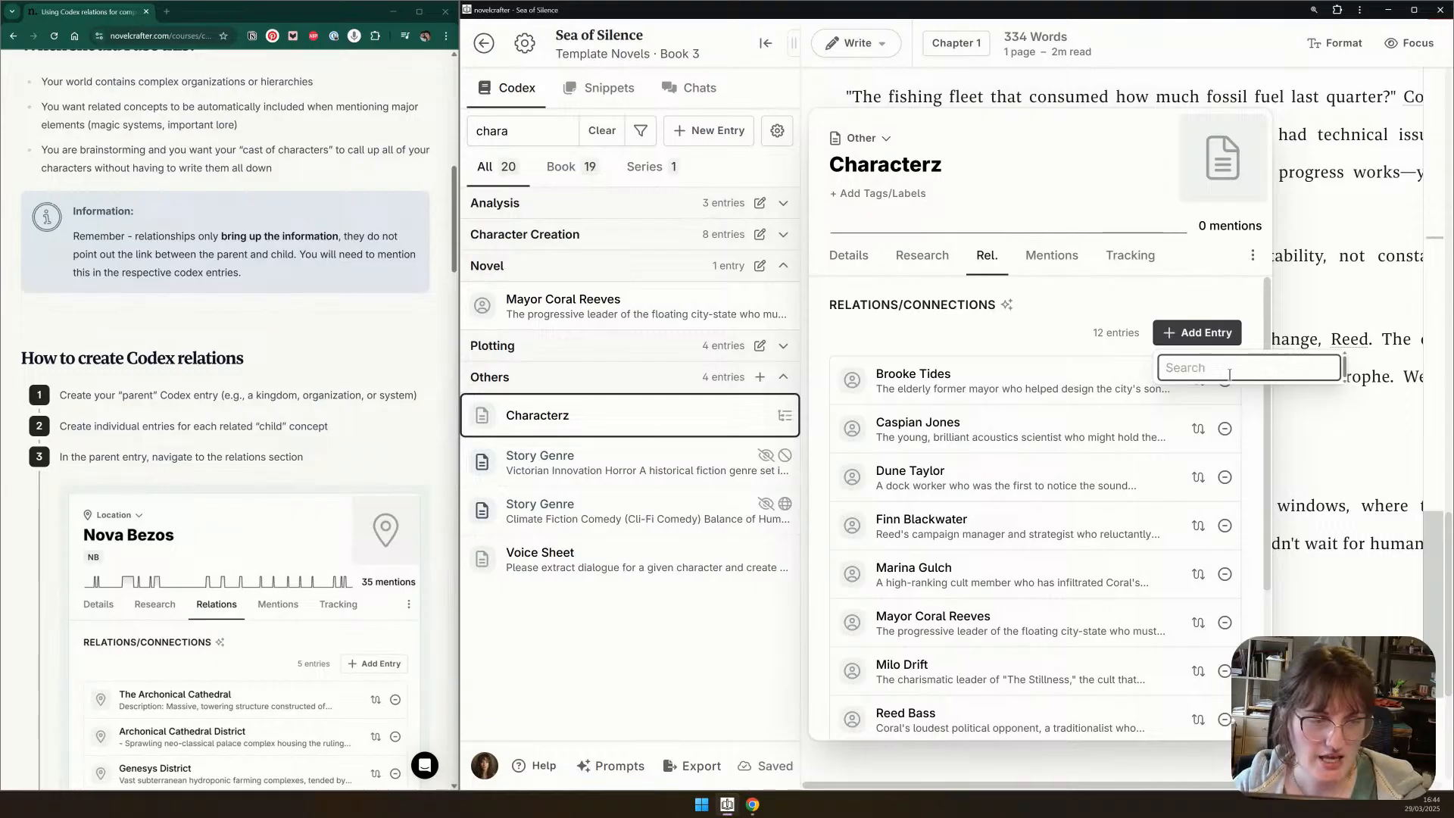
pyautogui.click(1140, 323)
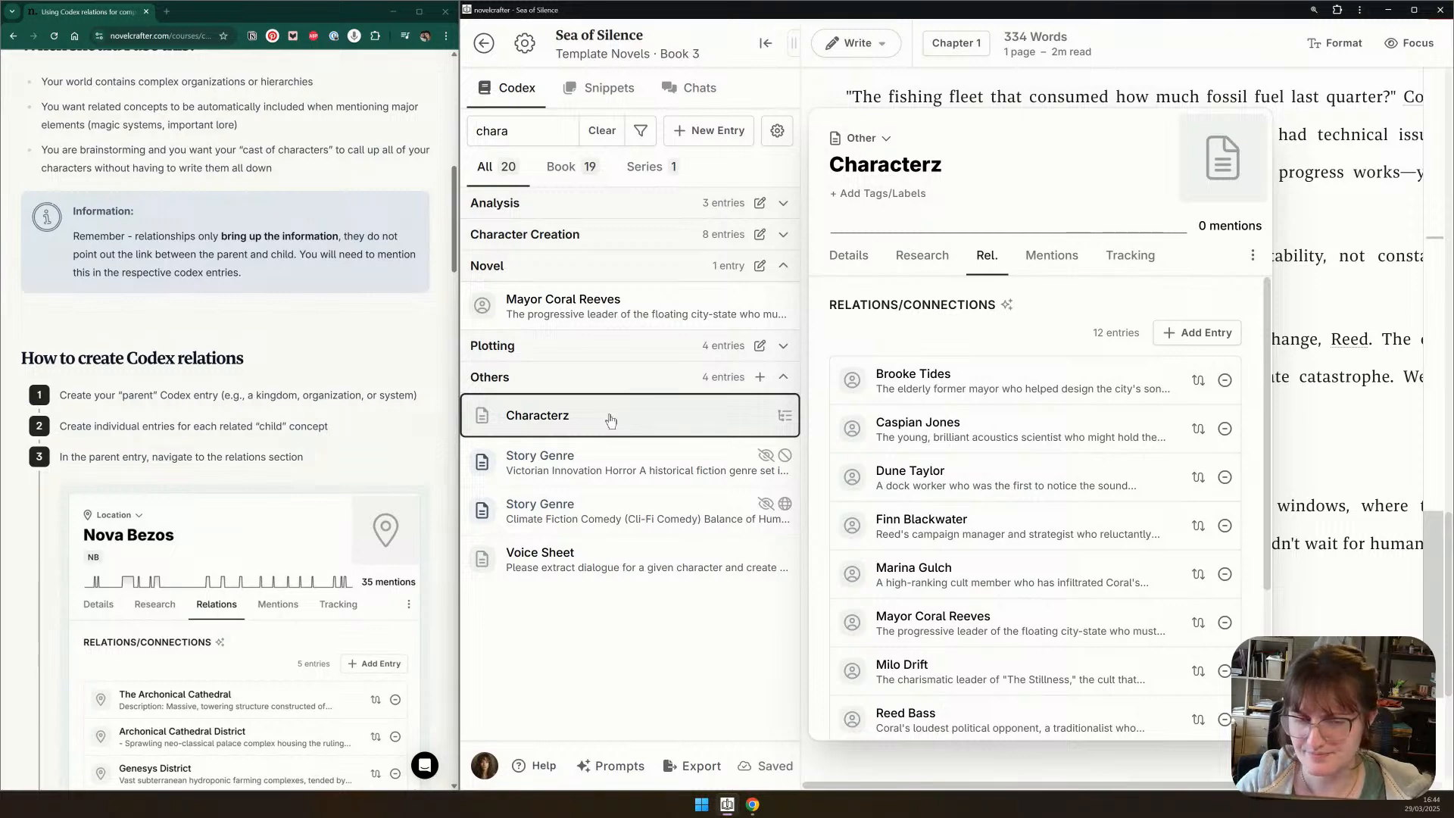
# Read the lesson's steps for creating Codex relations, from the Nova Bezos parent entry through the Characterz chat example
pyautogui.scroll(-6, 159, 537)
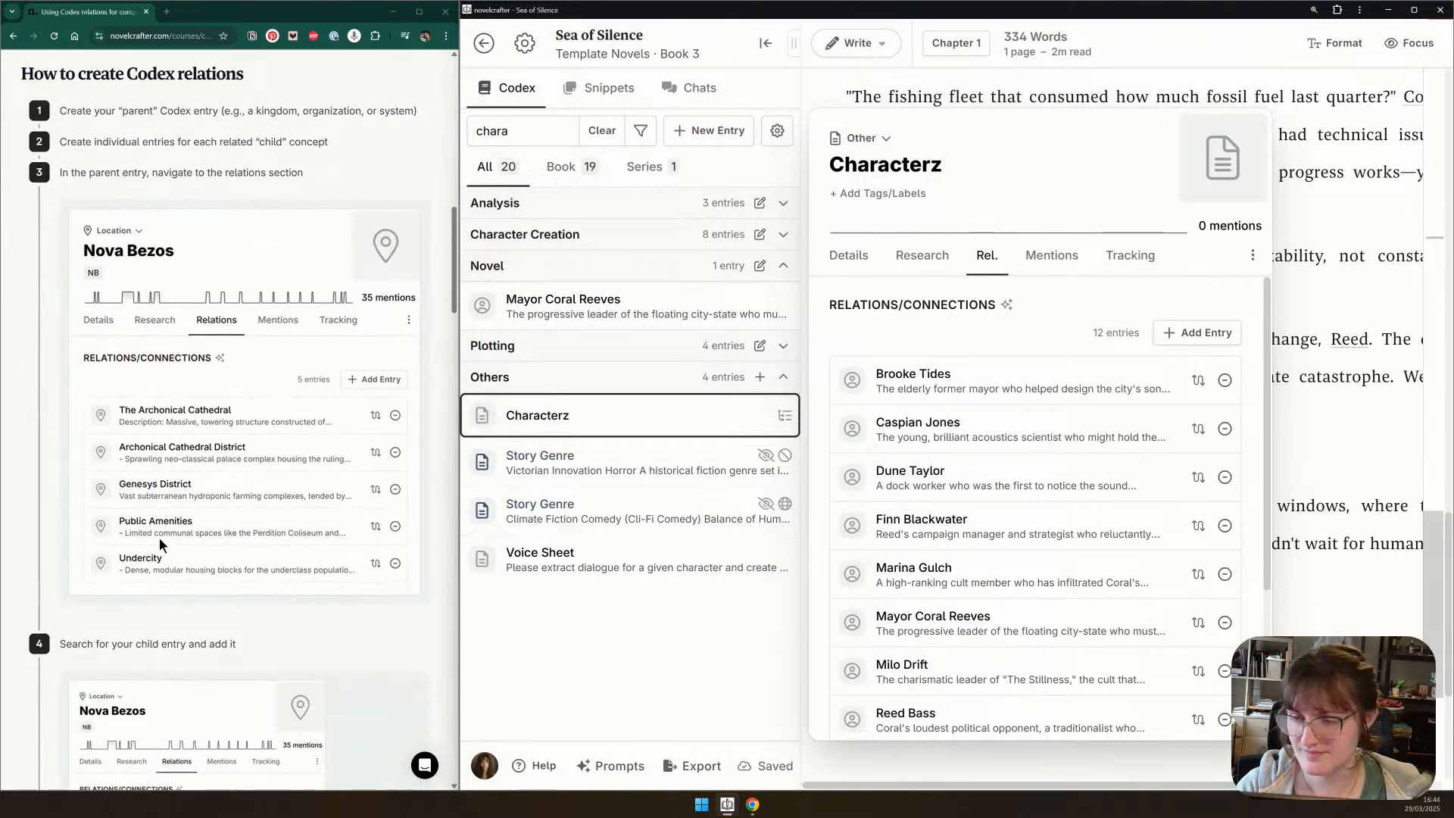
pyautogui.scroll(2, 71, 502)
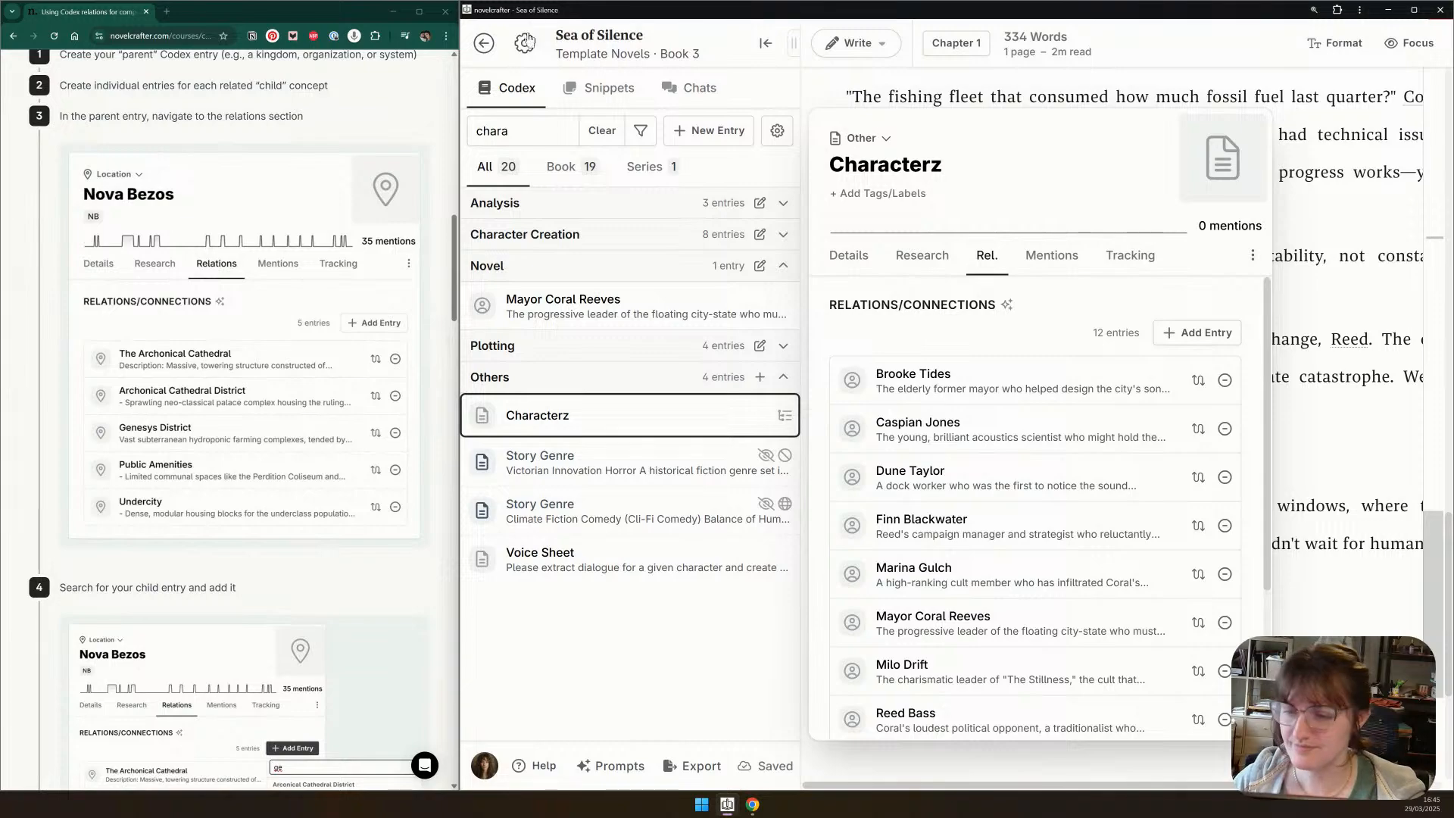
pyautogui.scroll(-2, 301, 235)
pyautogui.scroll(-10, 301, 235)
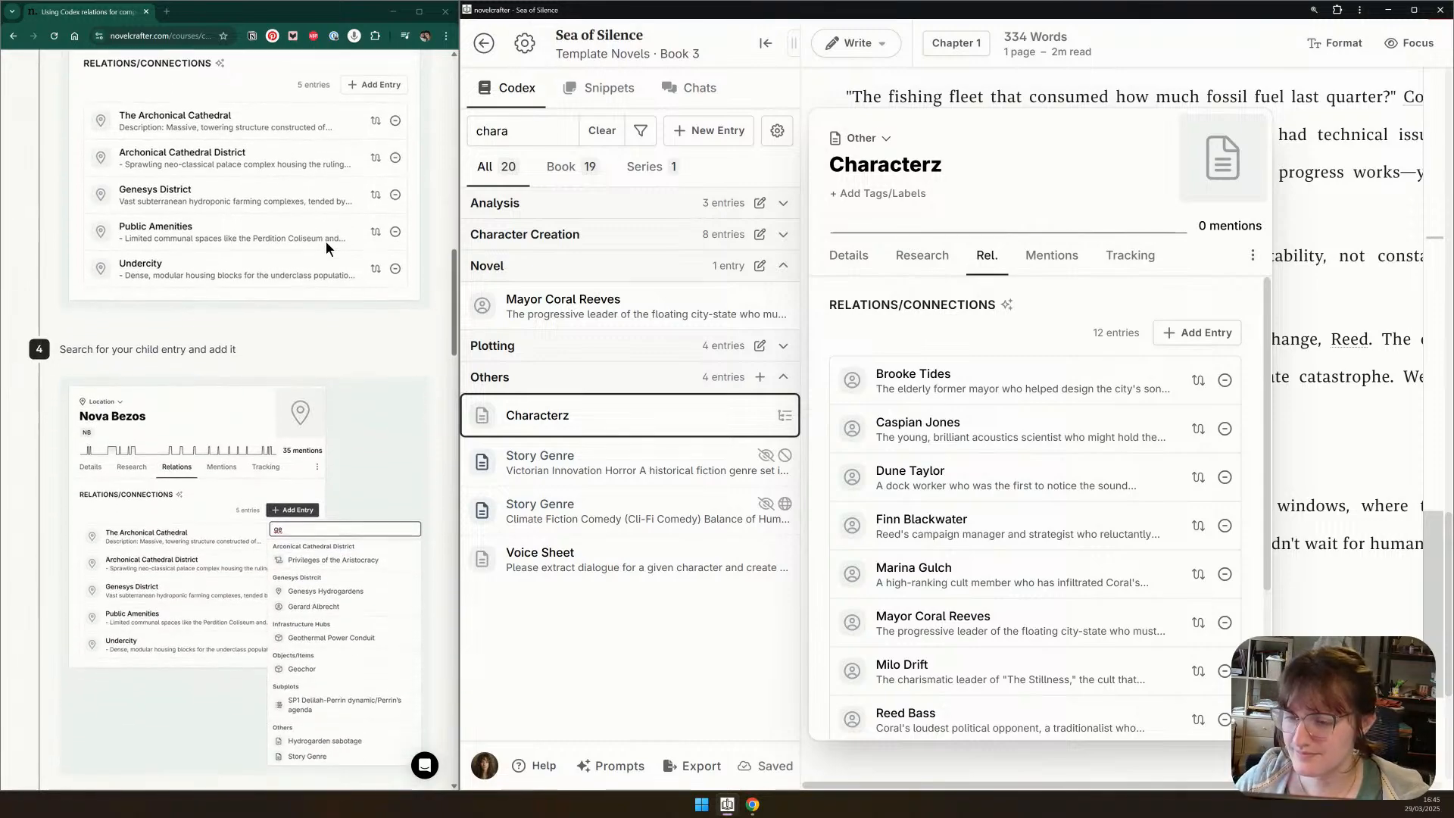
pyautogui.scroll(-3, 338, 240)
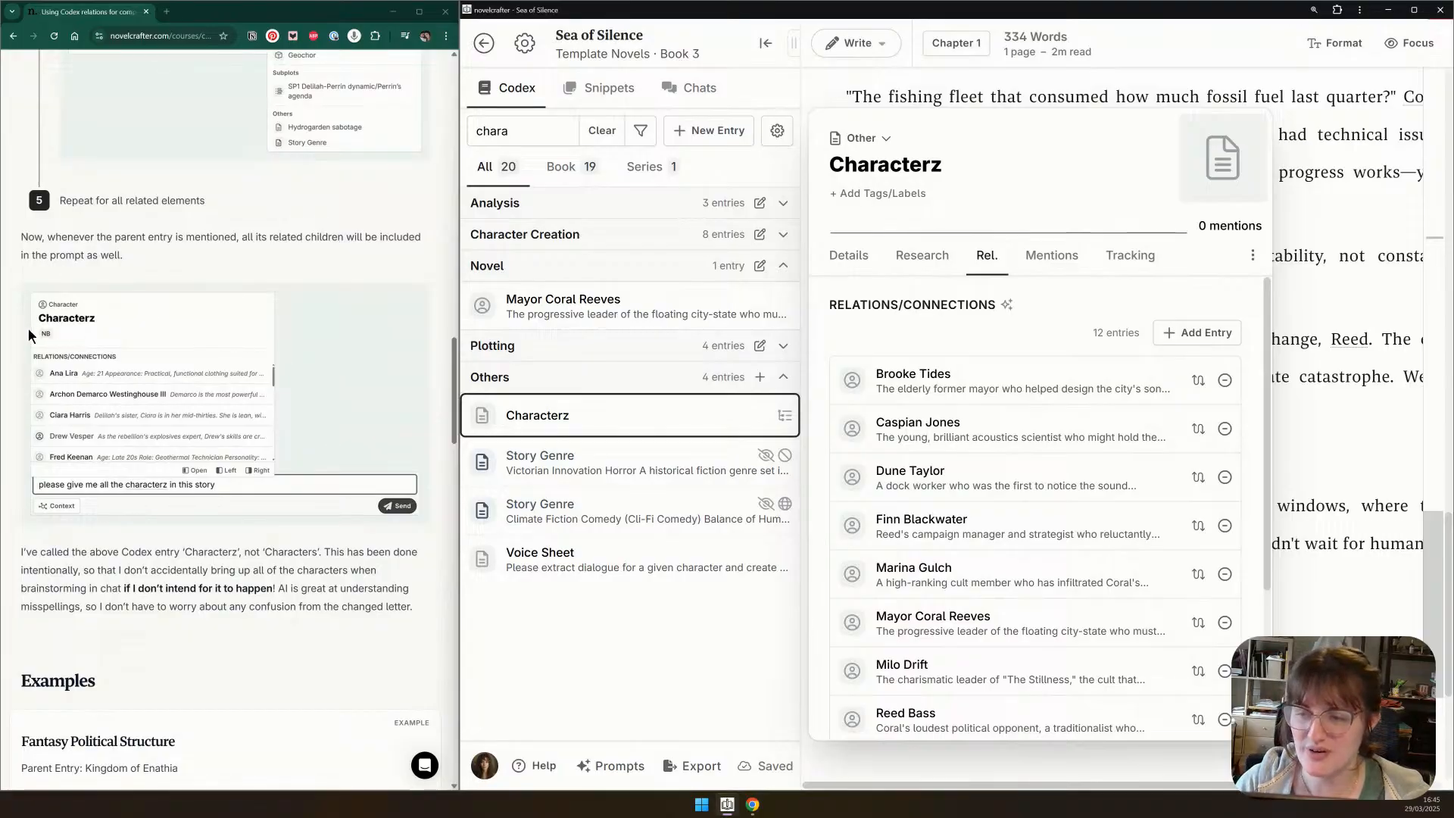
pyautogui.scroll(-2, 311, 299)
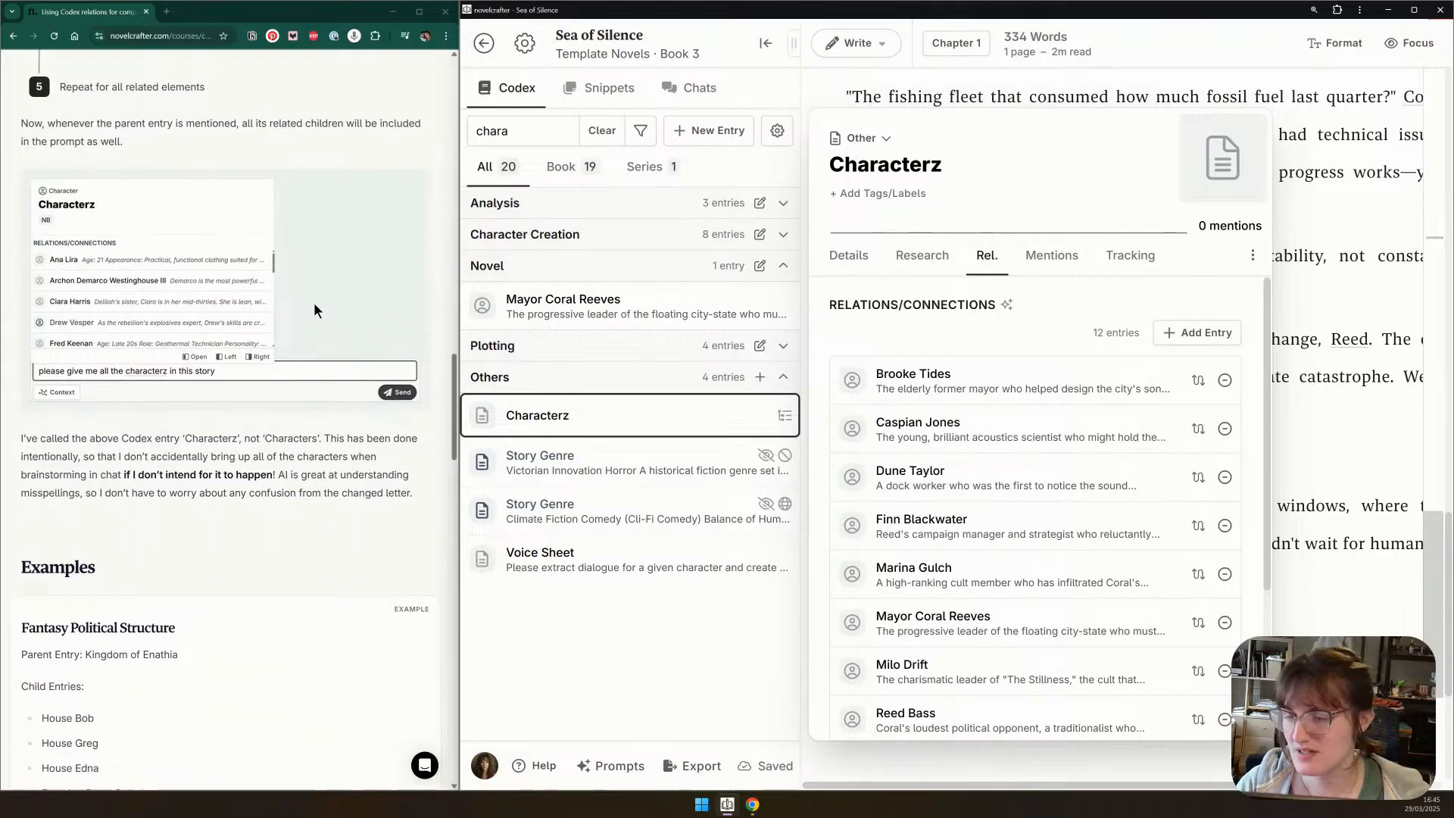
pyautogui.scroll(-4, 315, 303)
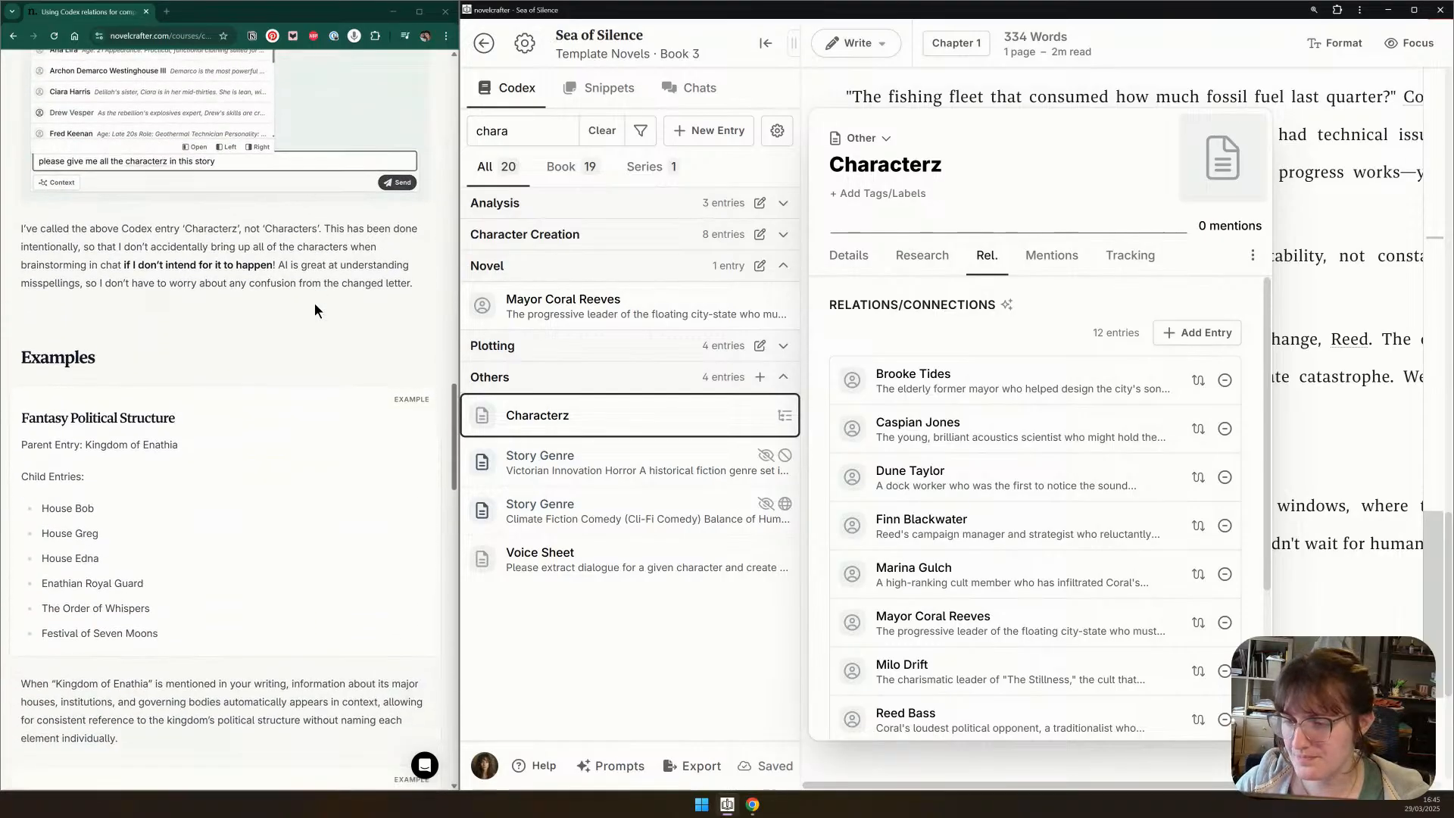
# Read the lesson's examples on fantasy political structure, science fiction corporate hierarchy and magic system components
pyautogui.scroll(-1, 315, 303)
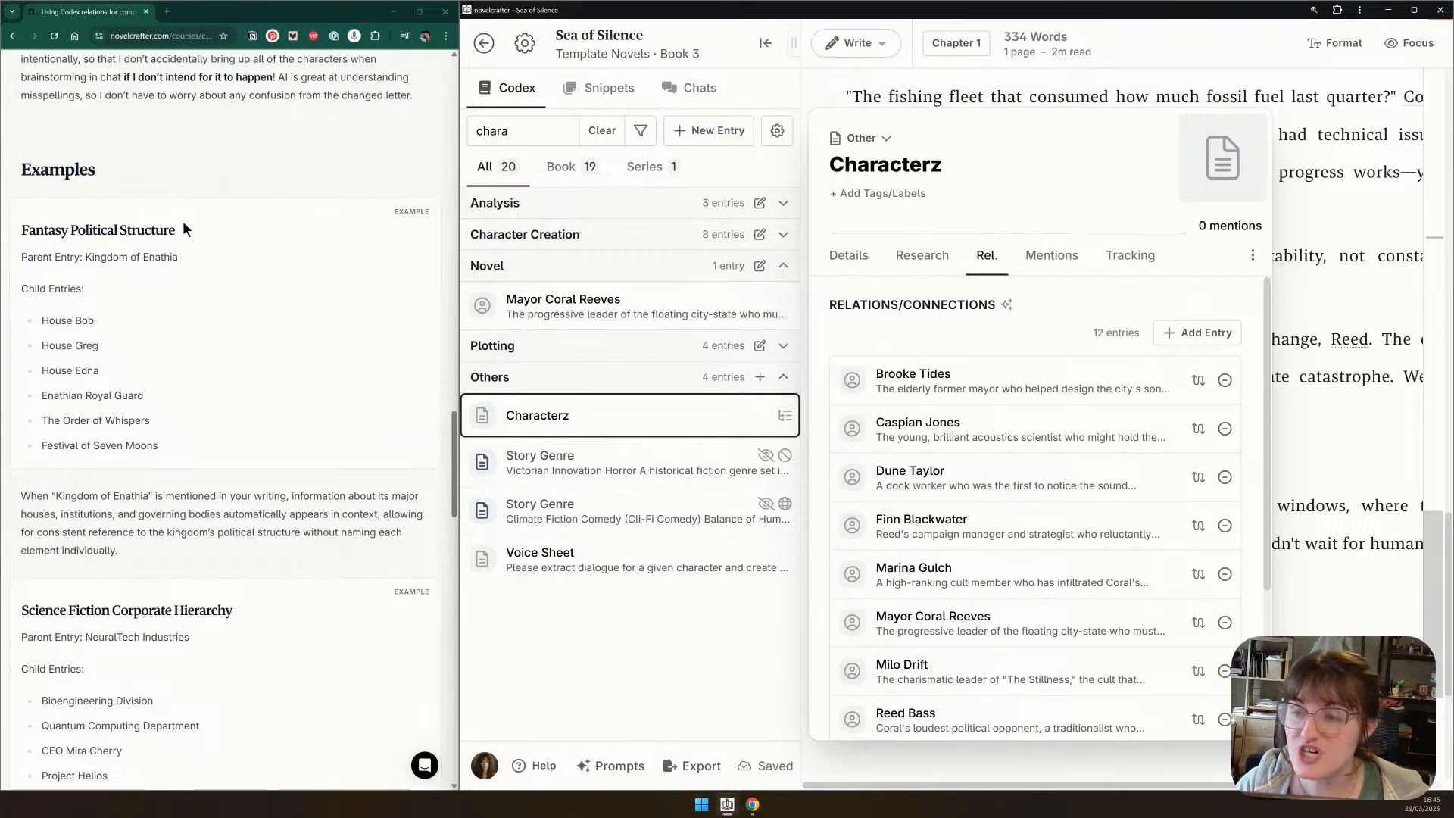
pyautogui.scroll(-2, 183, 221)
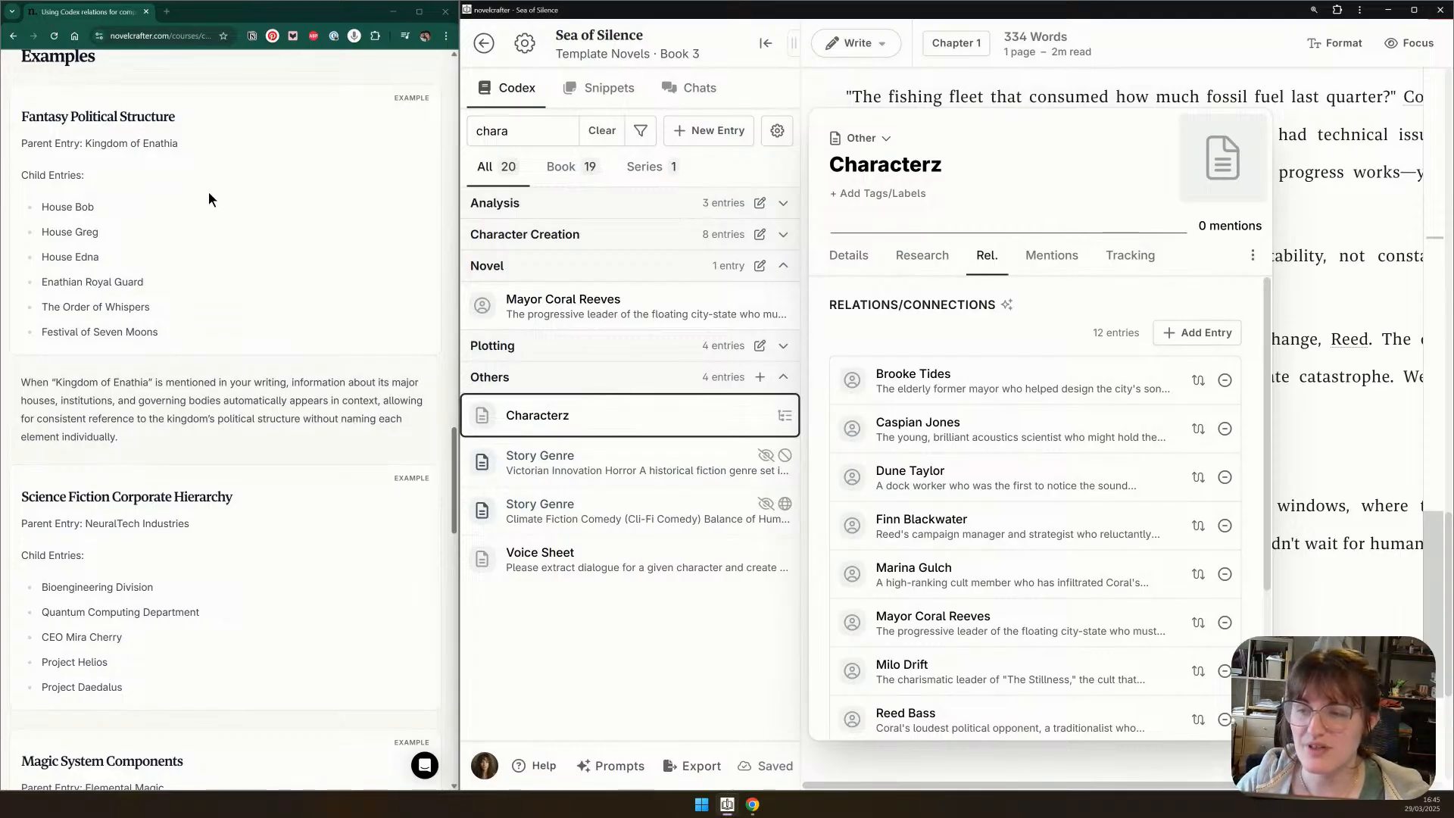
pyautogui.scroll(-3, 357, 254)
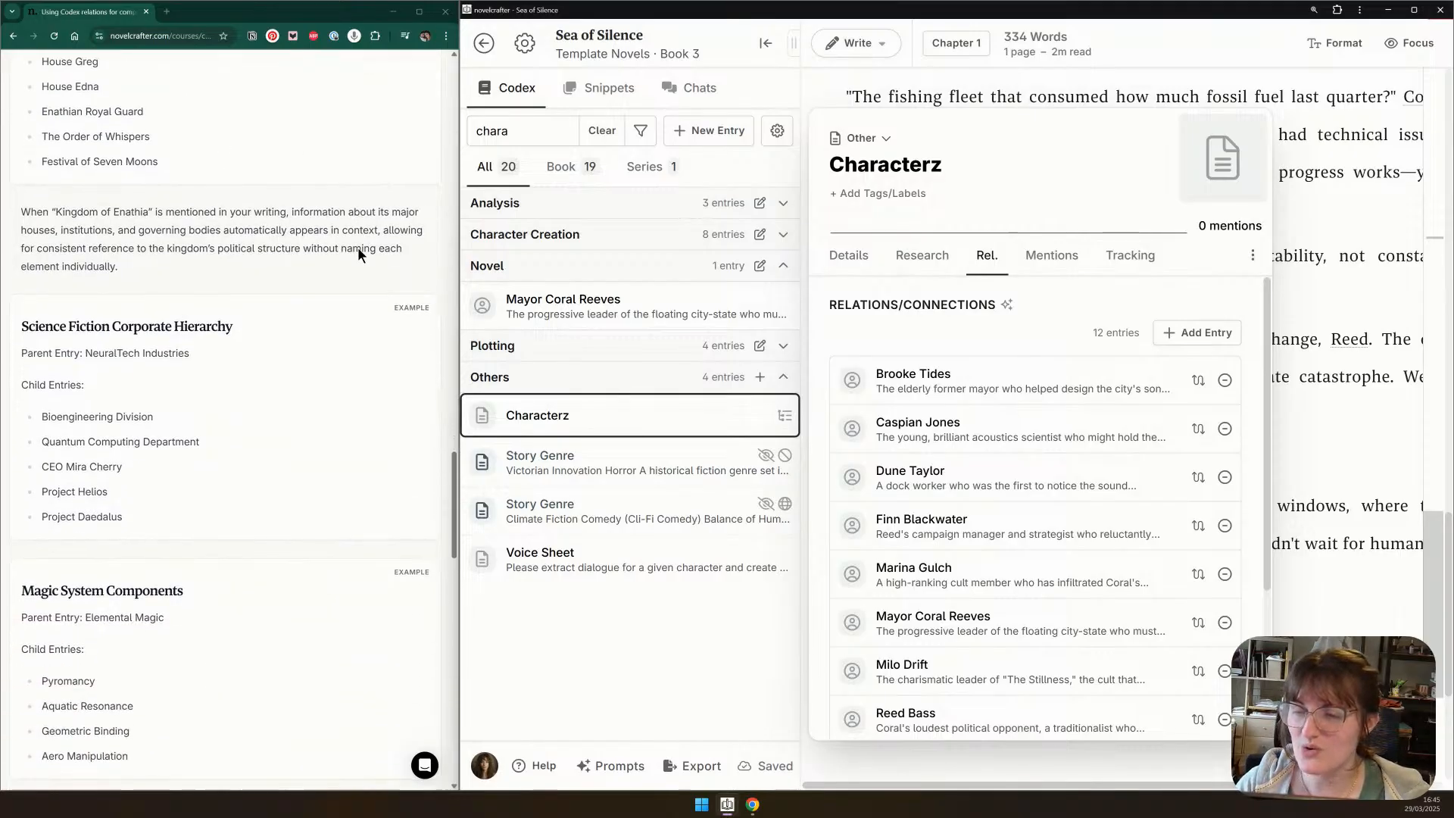
pyautogui.scroll(-1, 358, 255)
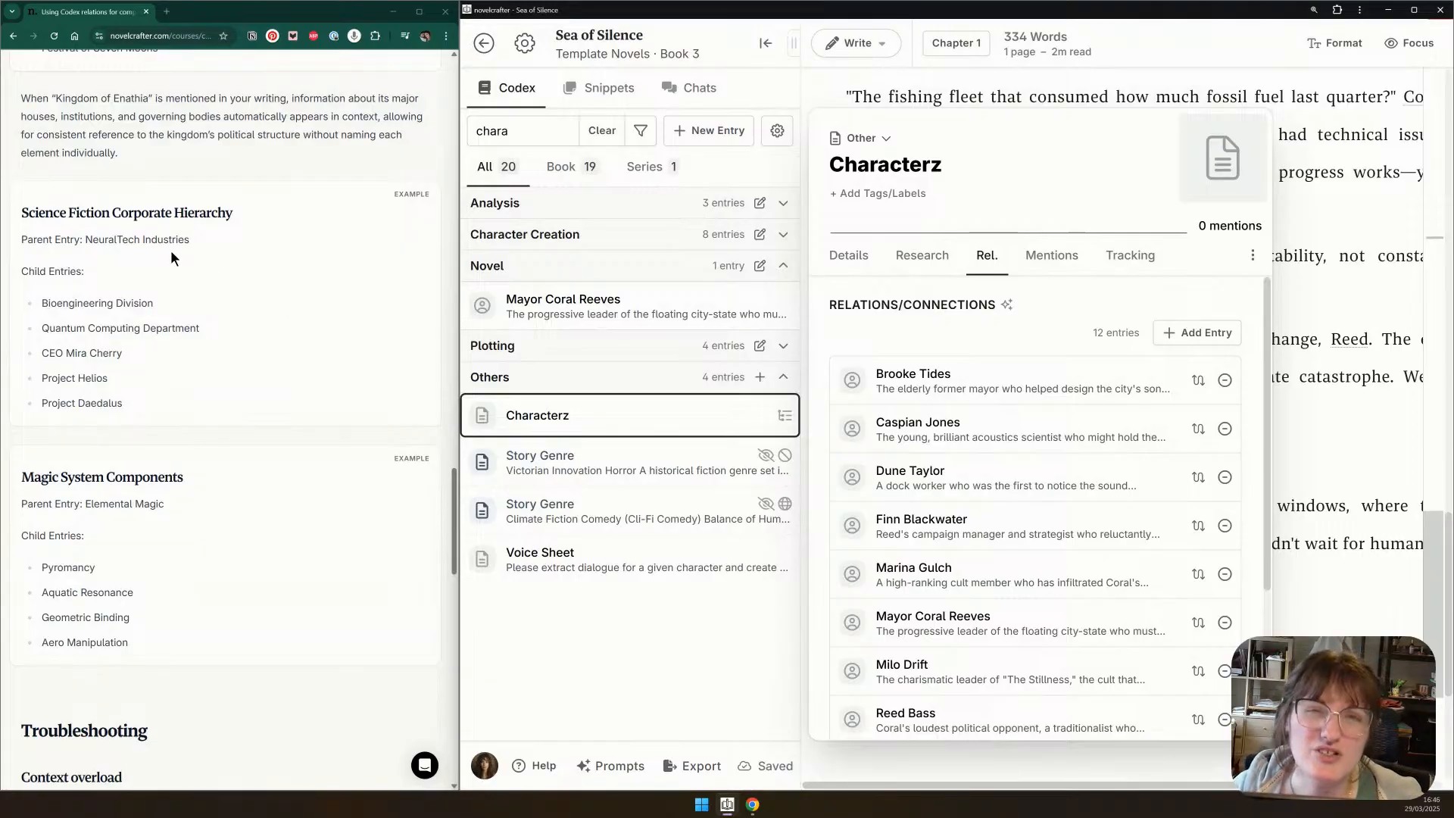
pyautogui.scroll(-3, 170, 250)
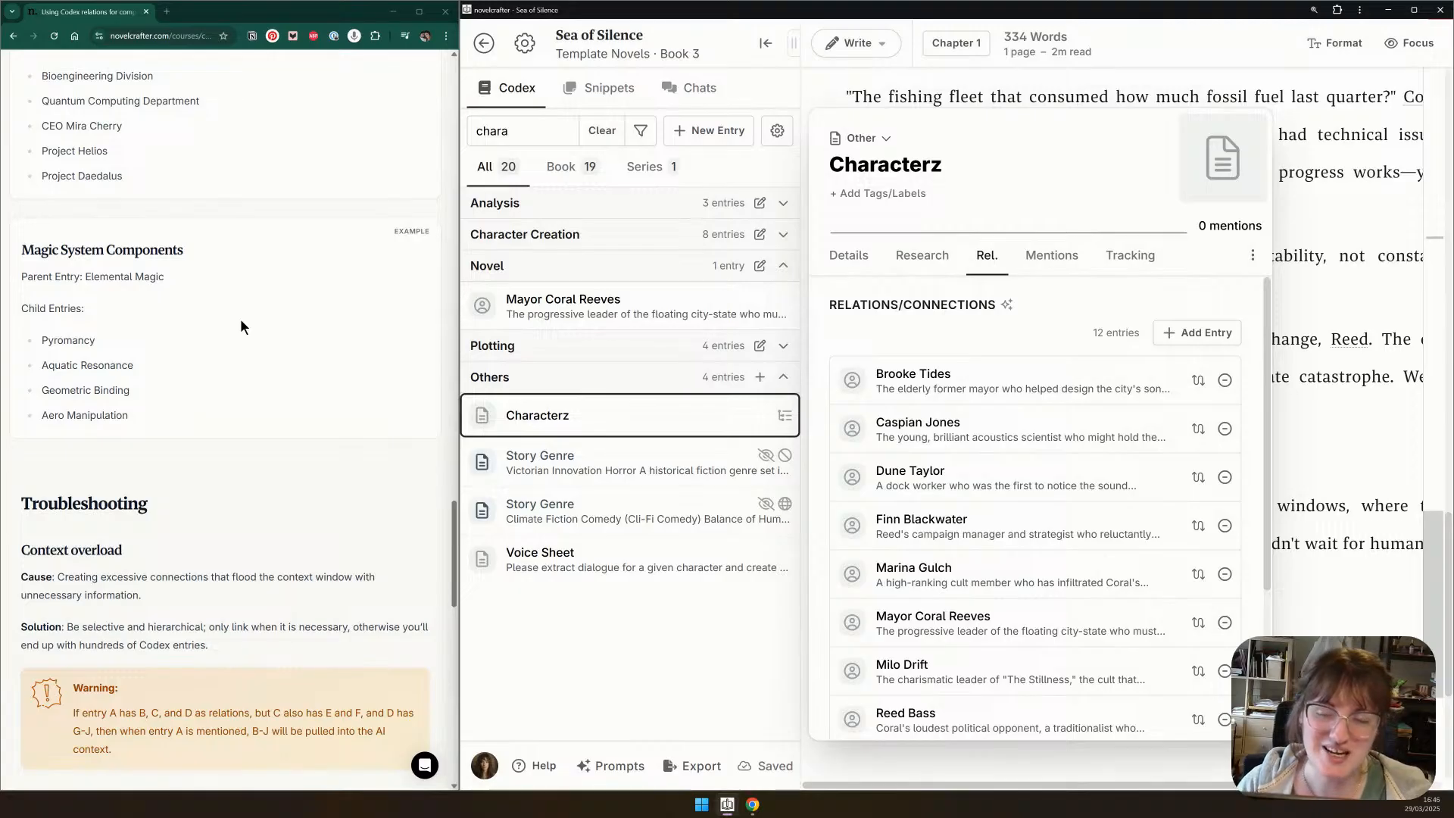
# Read the relations lesson's Troubleshooting section on context overload, entries not appearing and overreliance on automatic inclusion
pyautogui.scroll(-3, 241, 326)
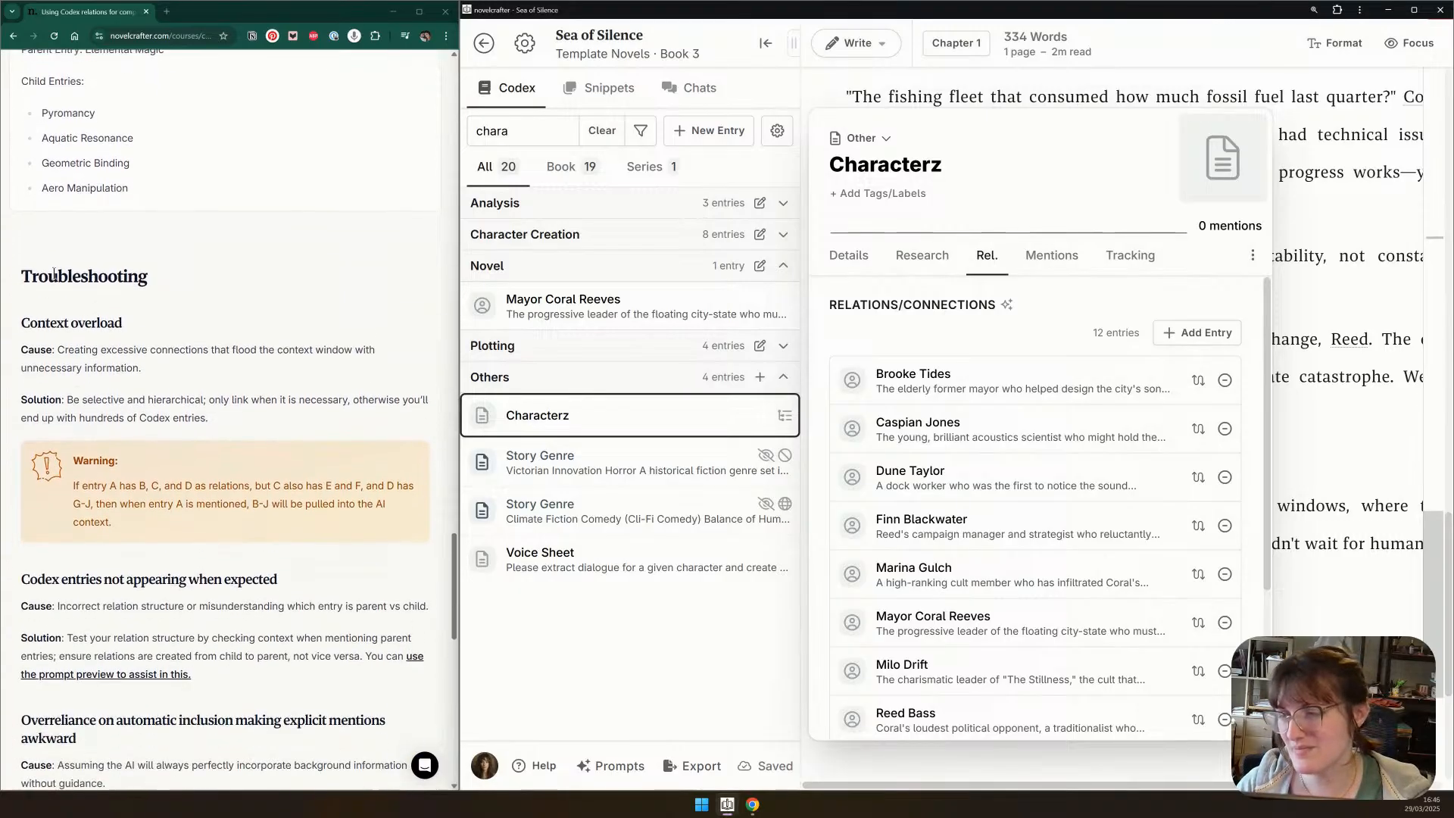
pyautogui.scroll(-2, 130, 243)
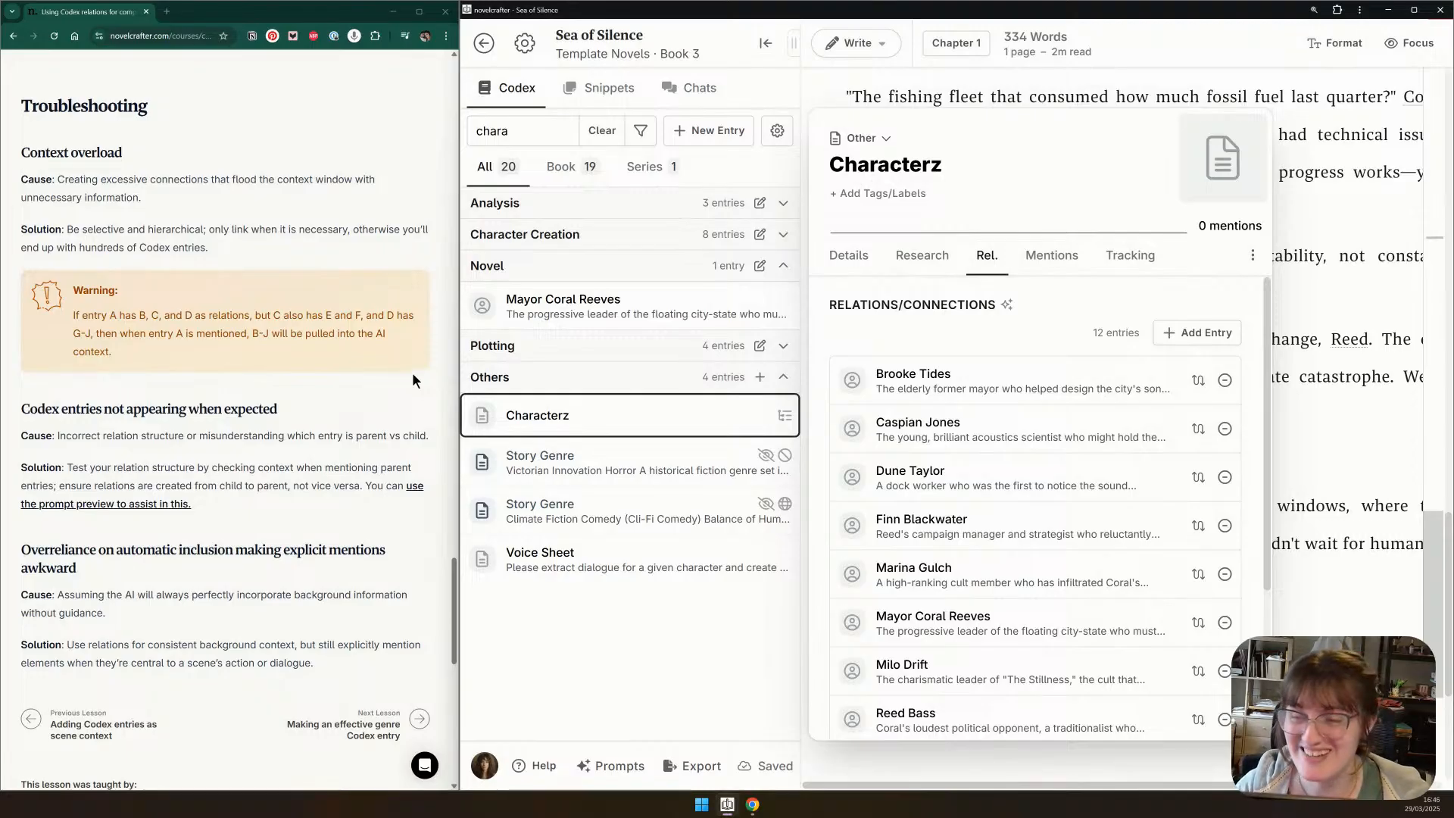
pyautogui.scroll(-2, 413, 375)
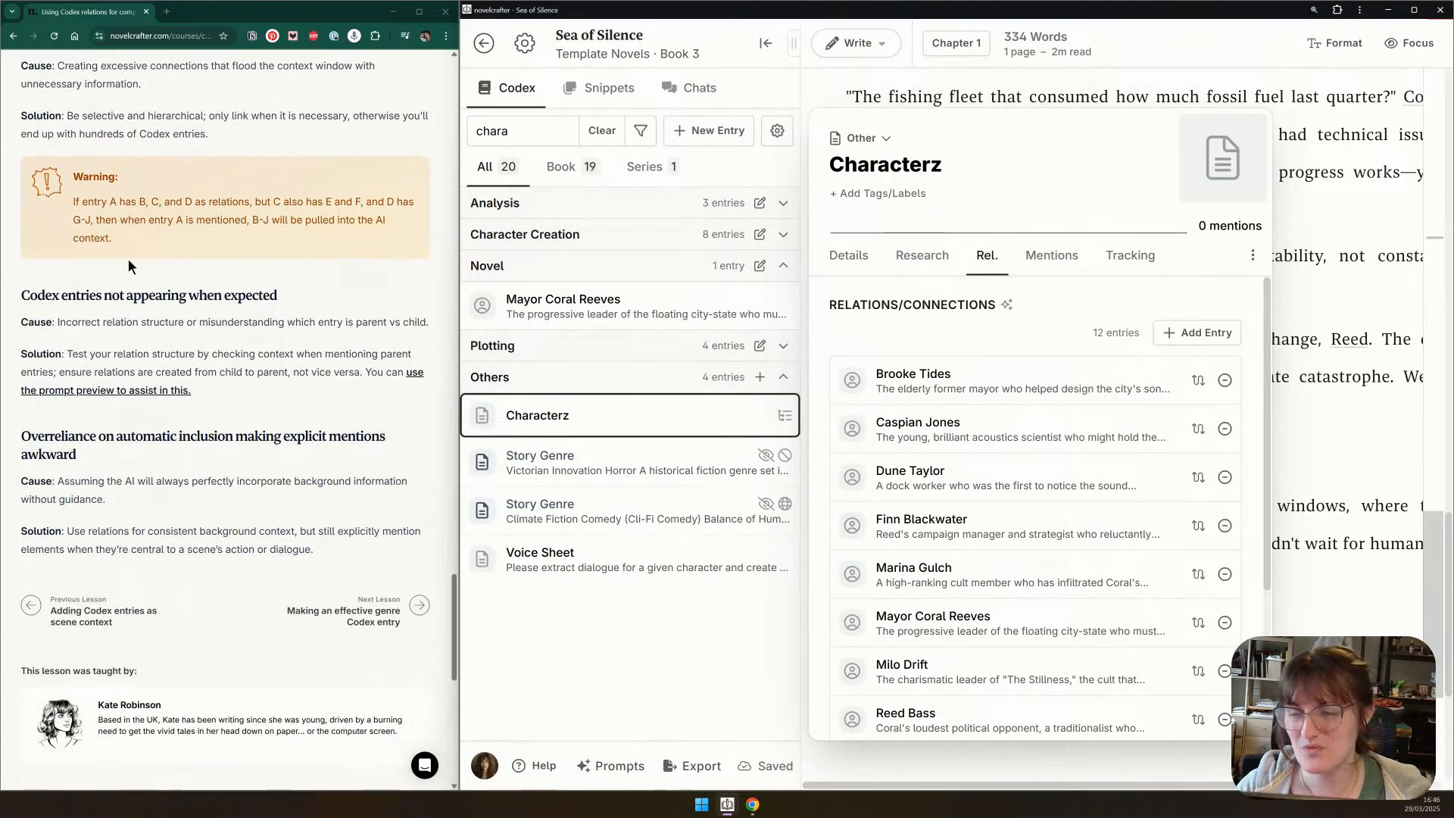
pyautogui.moveTo(29, 296); pyautogui.dragTo(267, 299)
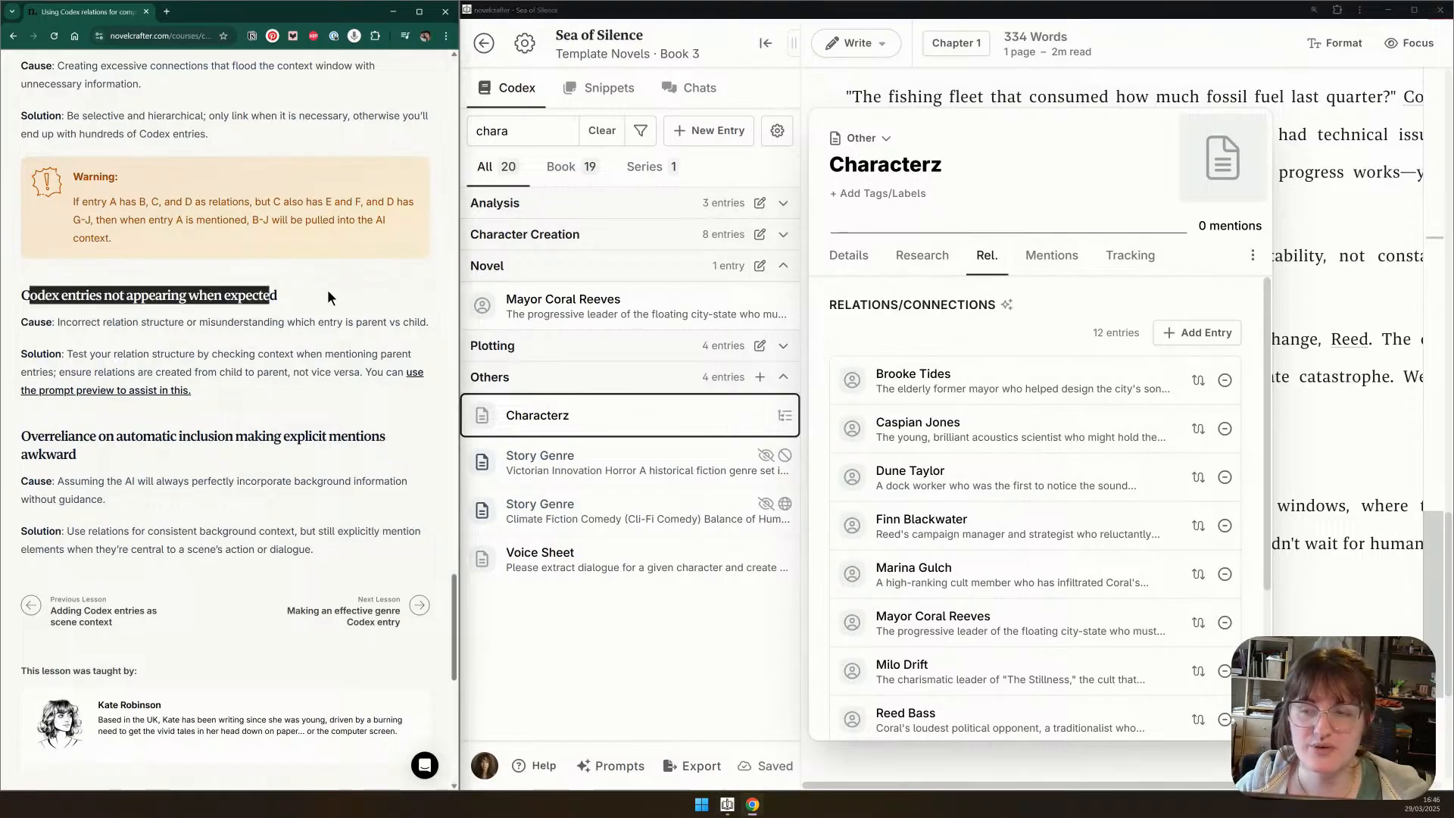
pyautogui.click(328, 291)
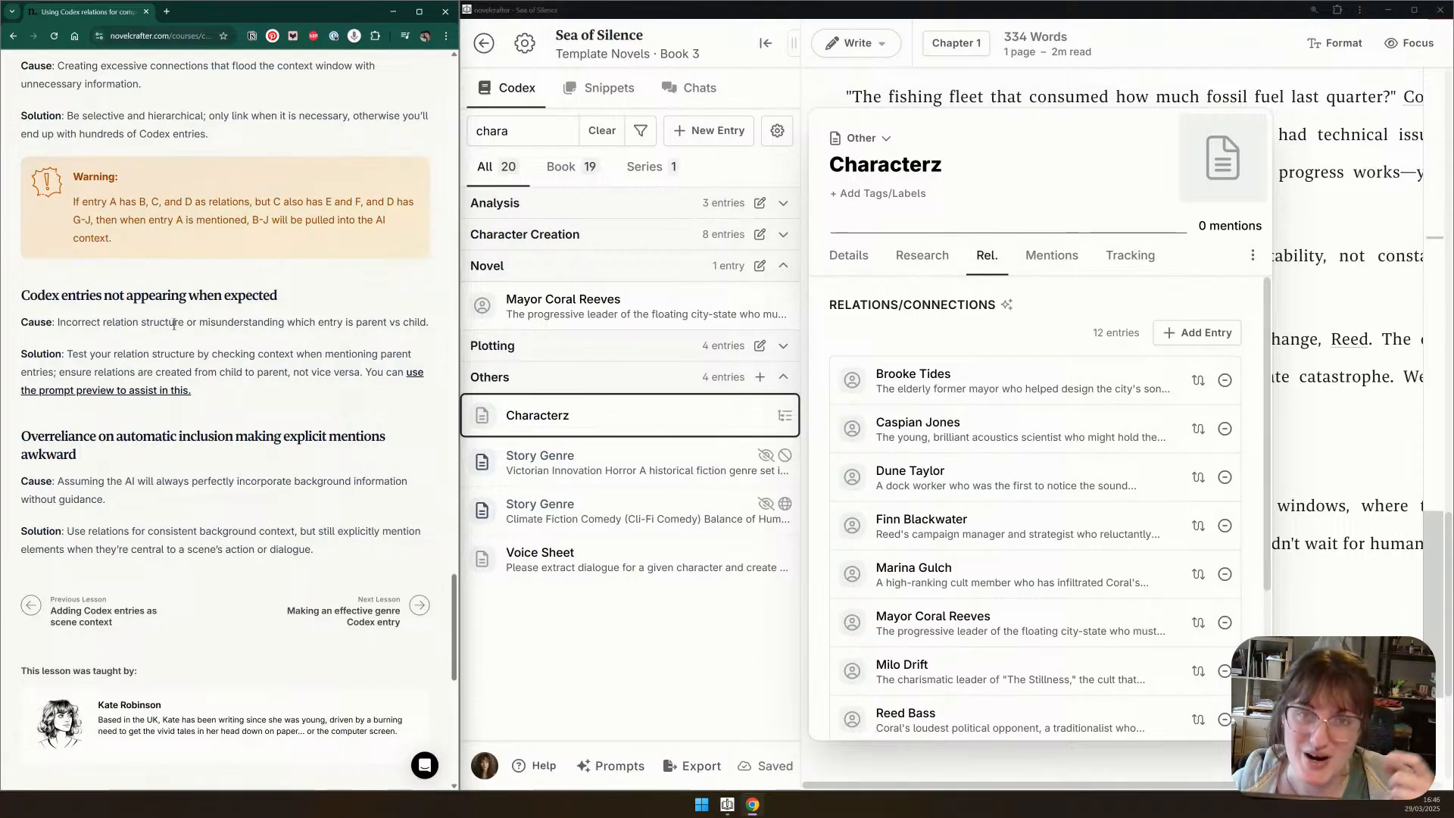
pyautogui.scroll(-1, 173, 324)
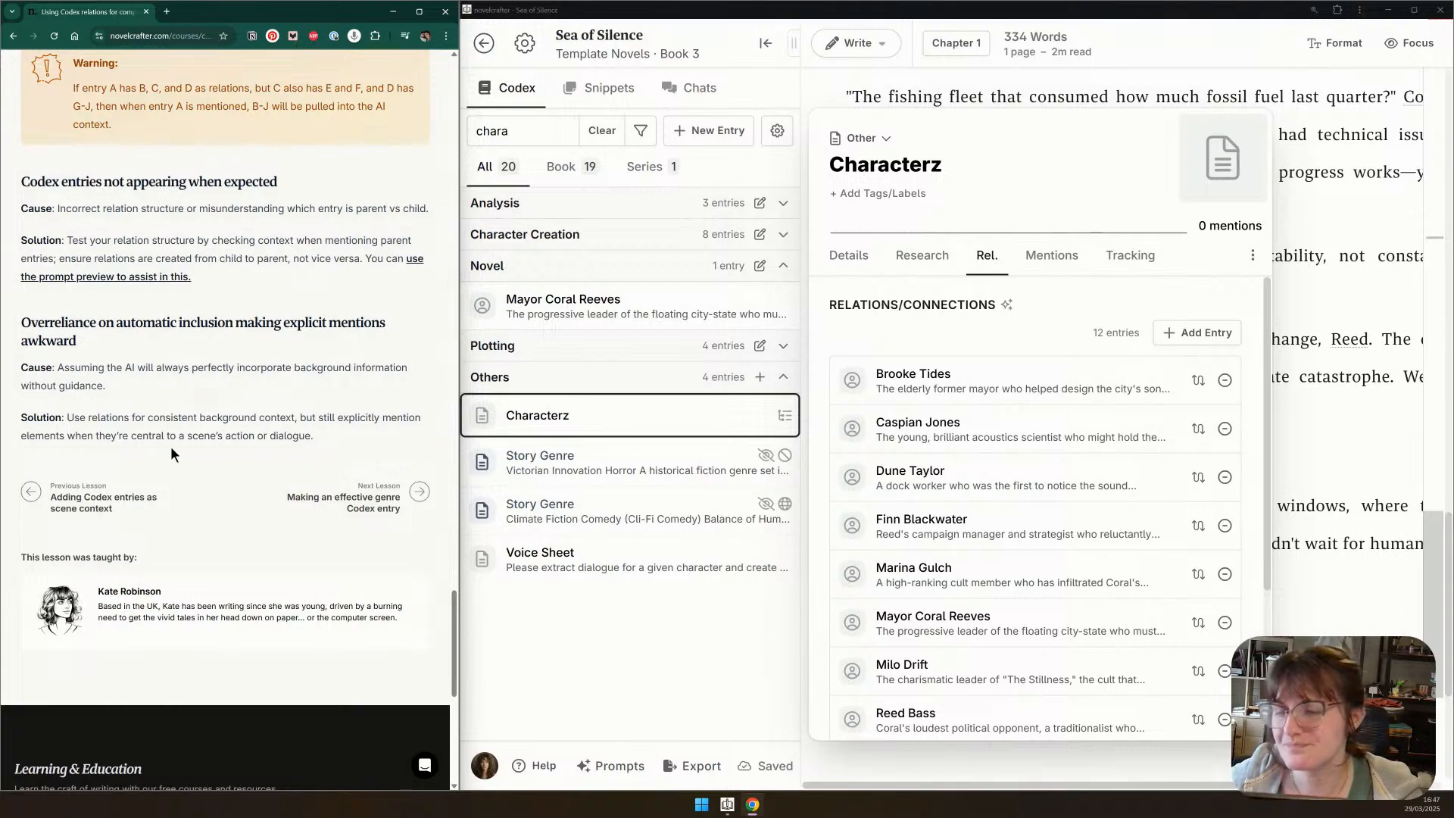
# Open the previous lesson, "Adding Codex entries as scene context", and read its introduction
pyautogui.click(114, 503)
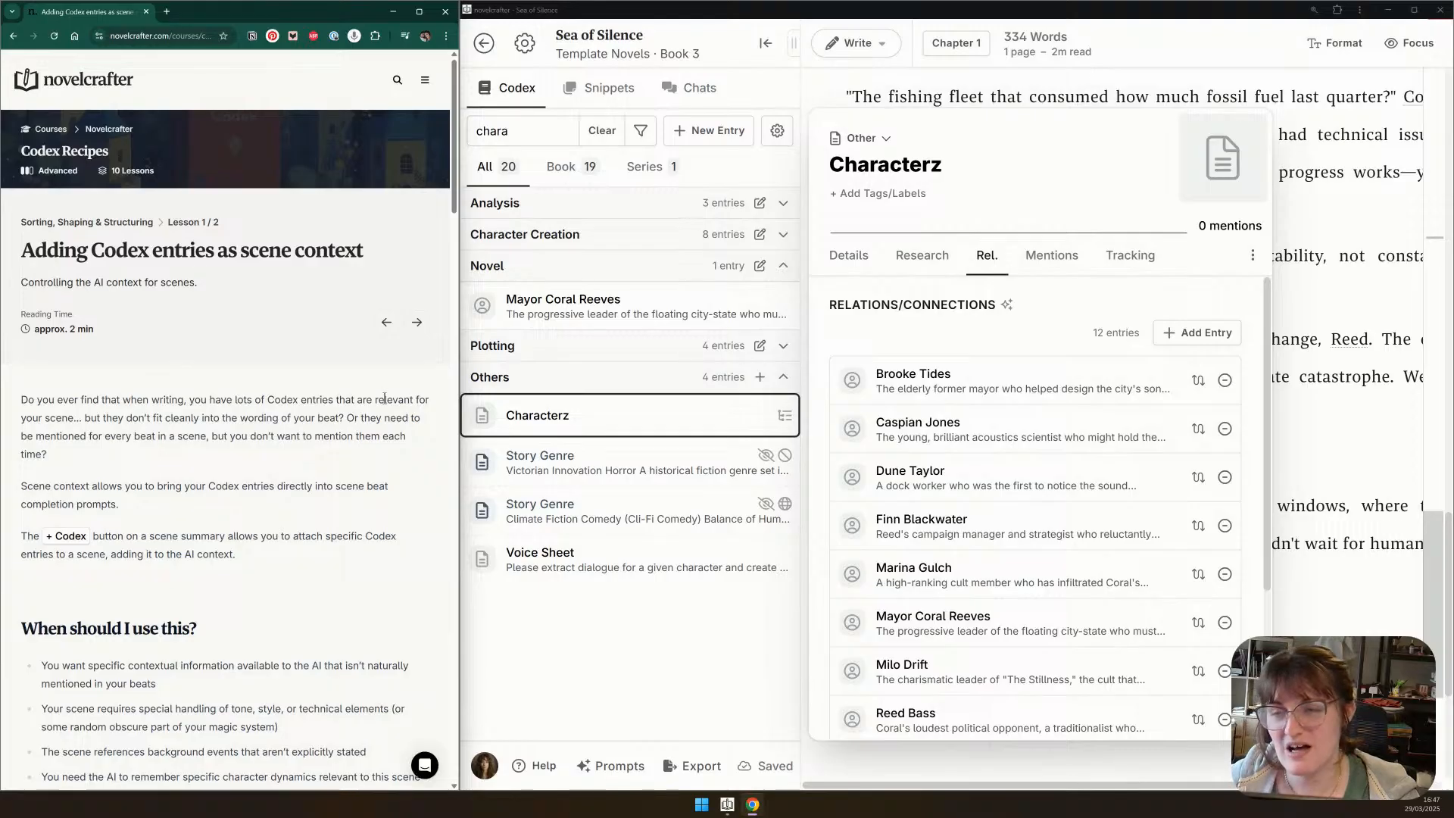
pyautogui.scroll(-2, 384, 399)
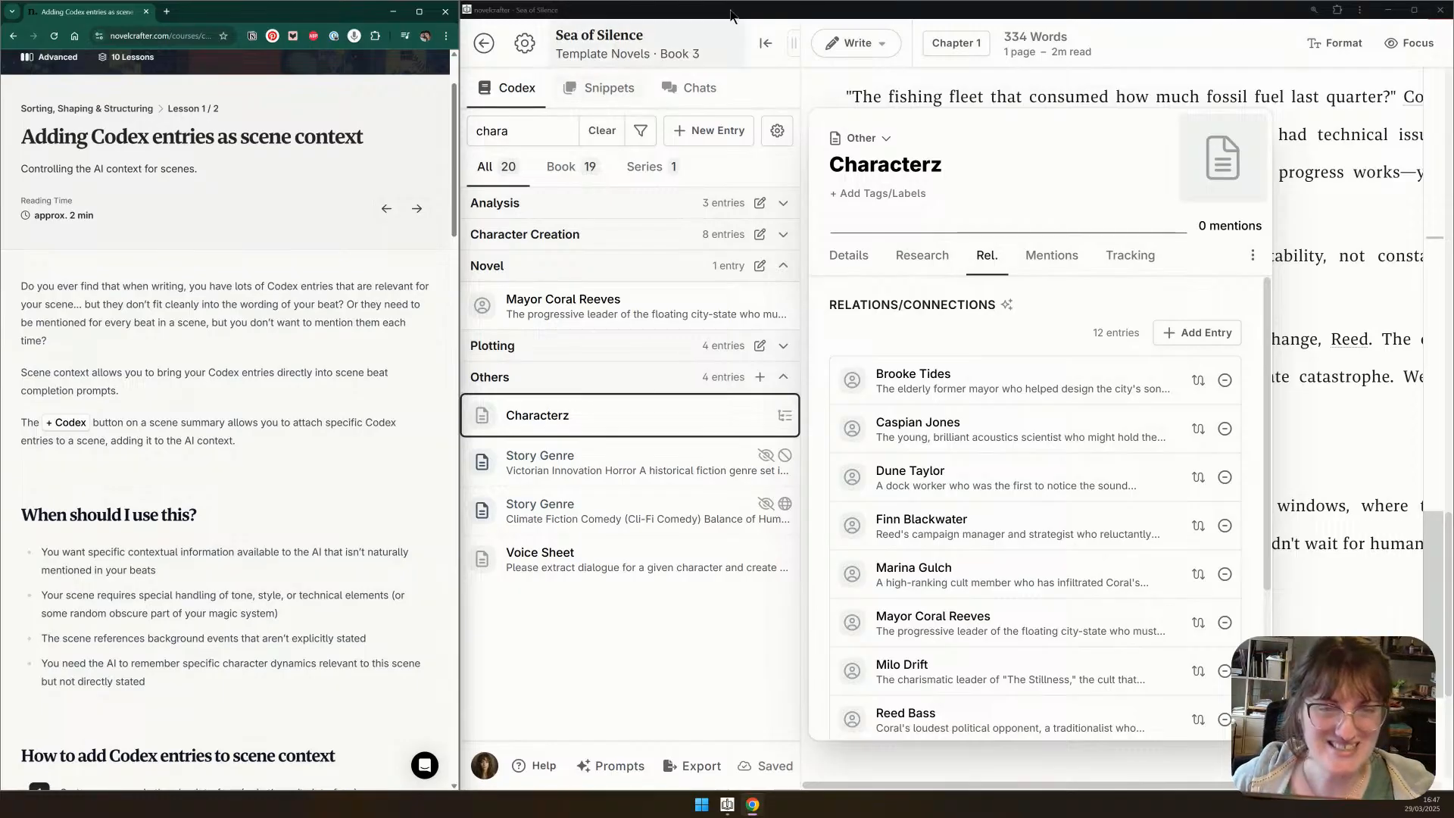
# Open Chapter 1 from the Plan view and bring up the Codex entries that can be attached to Scene 1
pyautogui.click(856, 44)
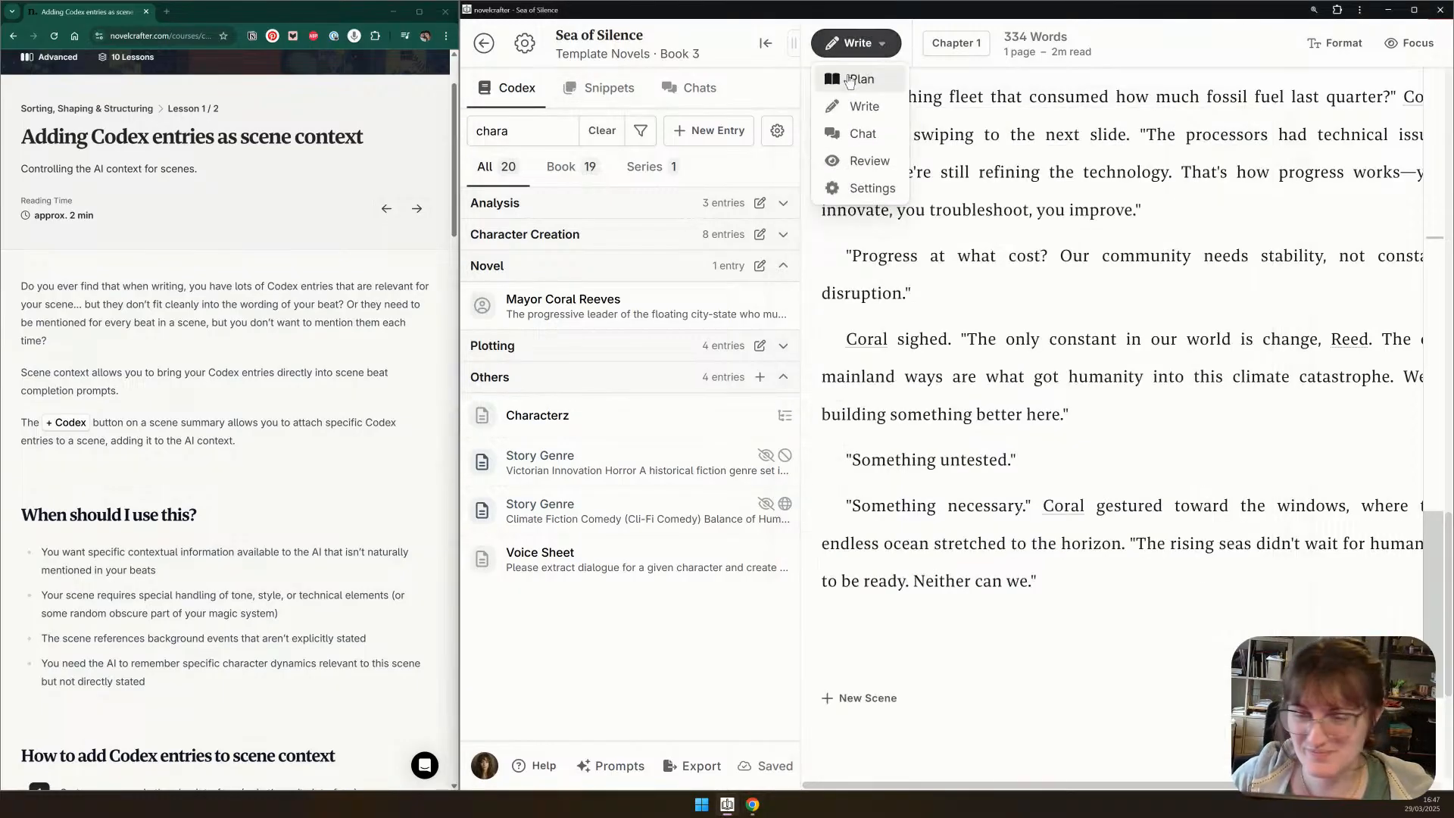
pyautogui.click(849, 80)
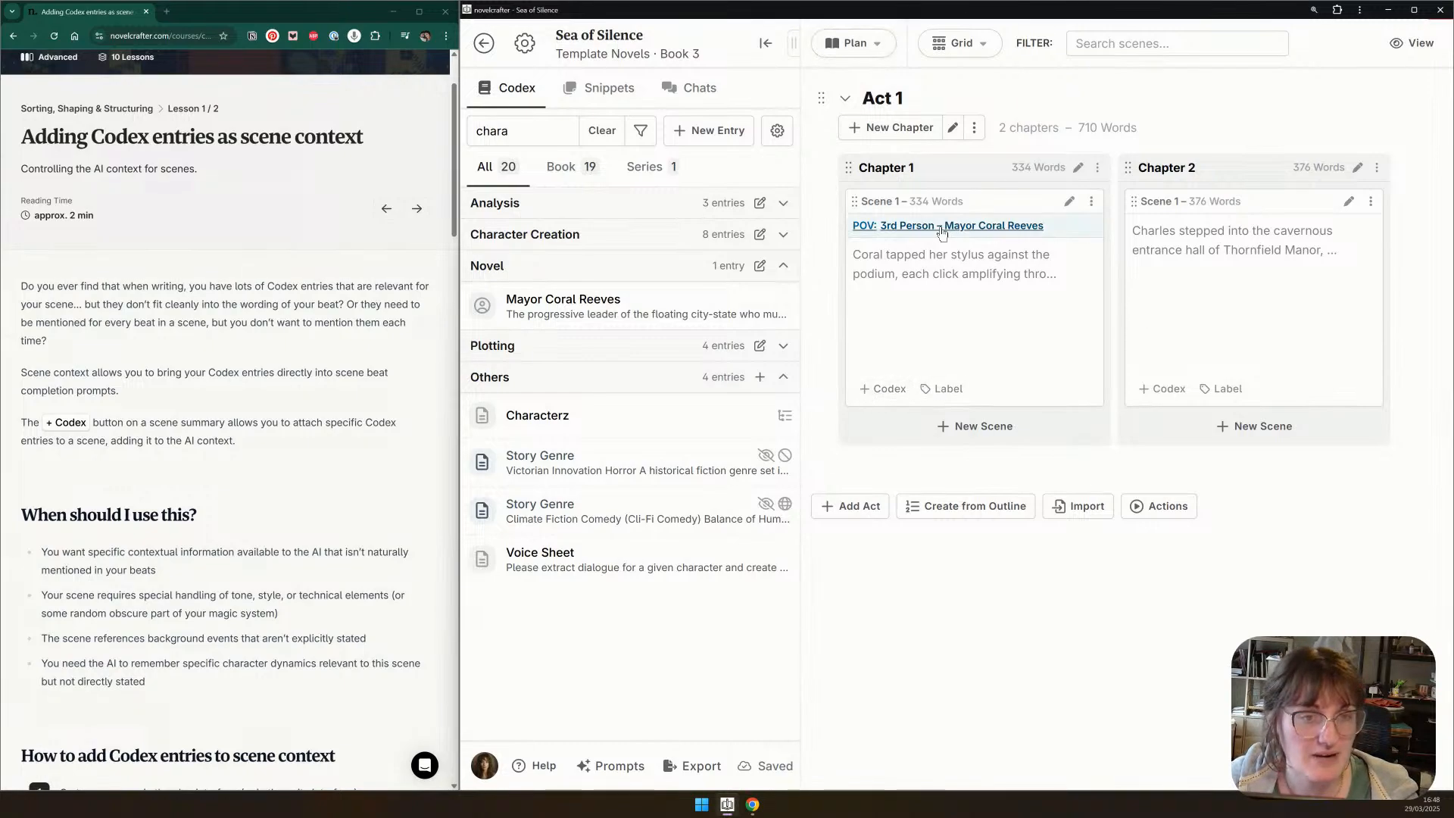
pyautogui.click(1076, 169)
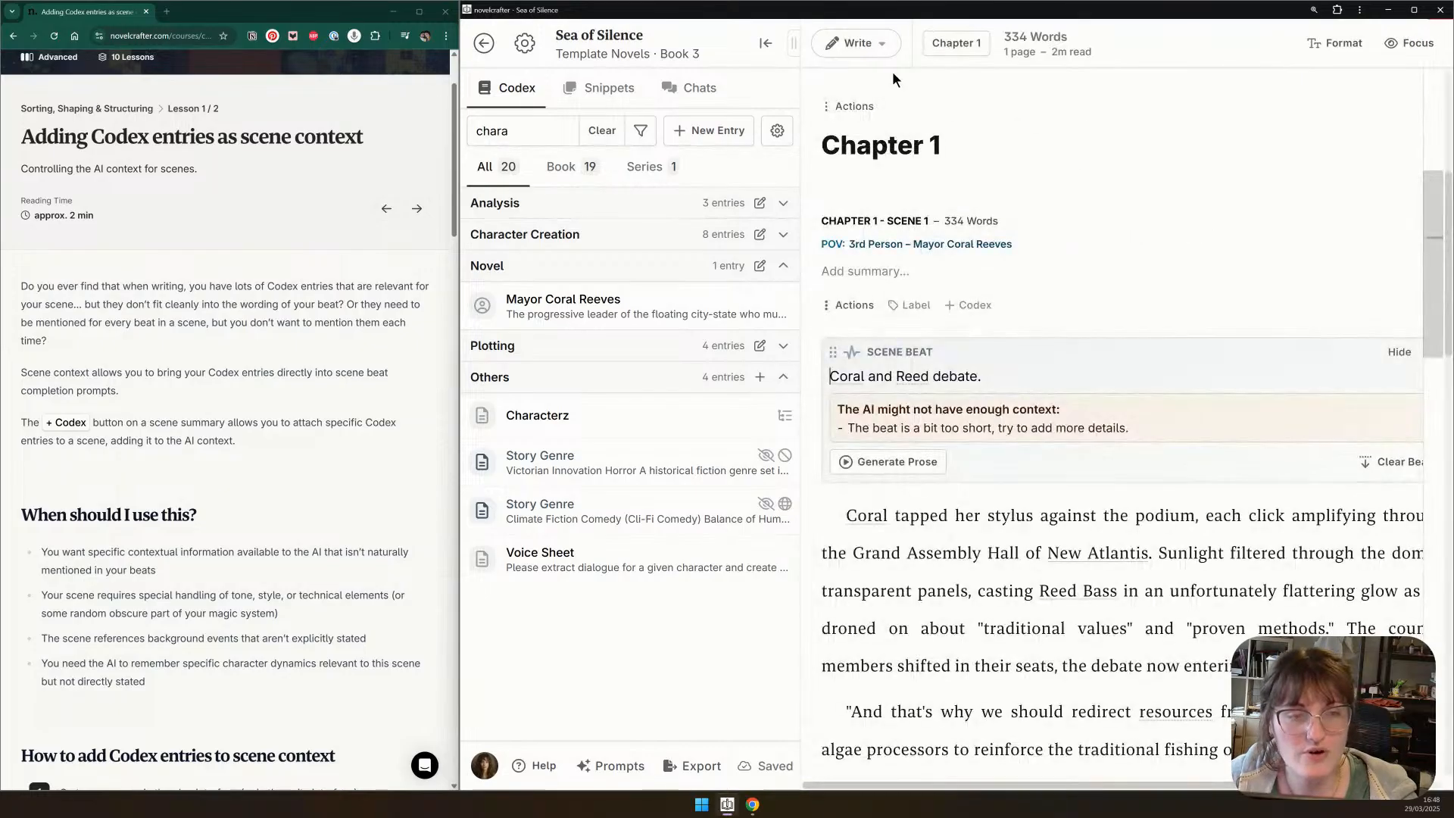
pyautogui.click(967, 309)
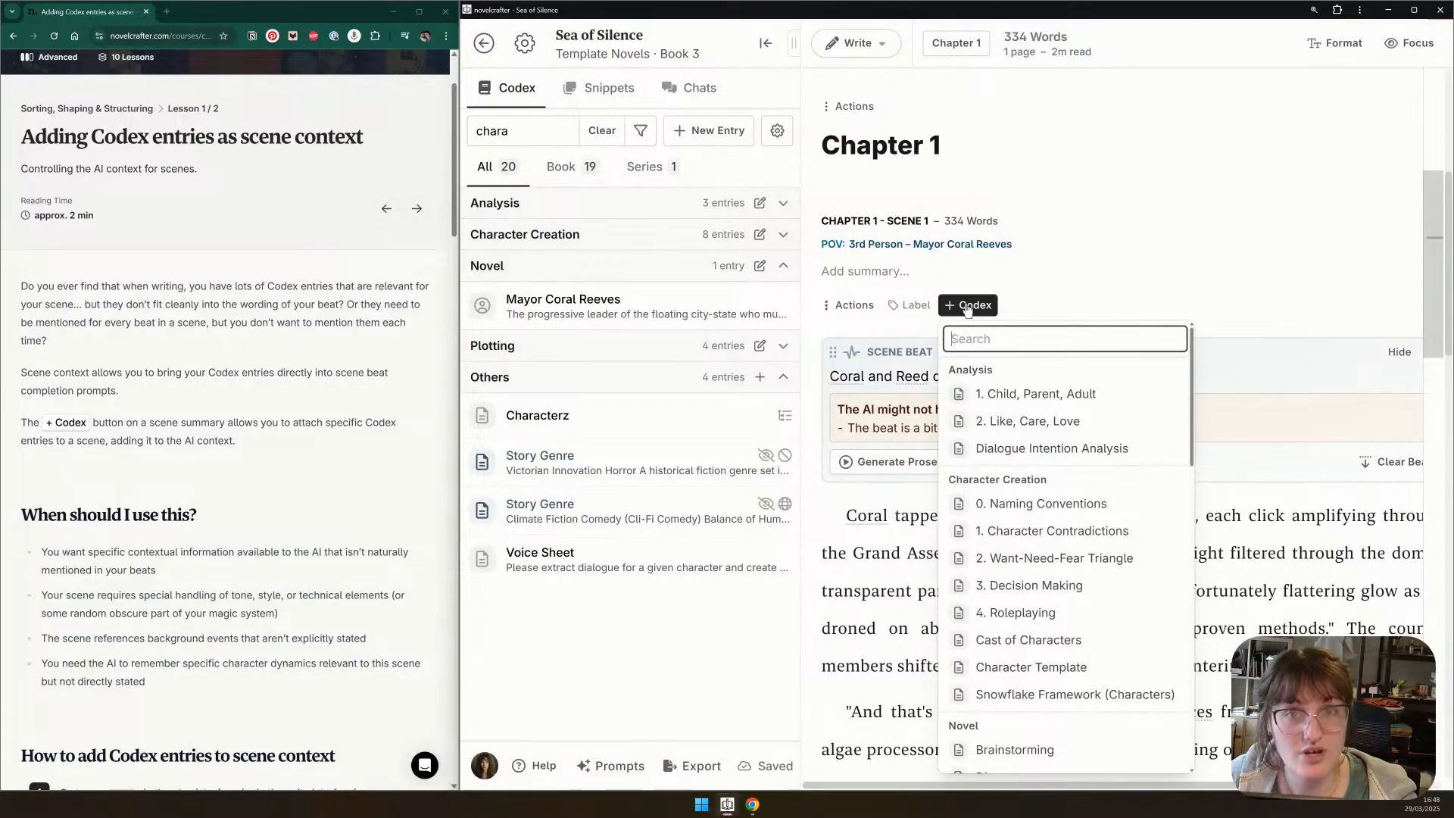
# Read when to use scene context and how to attach Codex entries to a scene, through the Apartment Block example and Extra Tip
pyautogui.scroll(-2, 364, 363)
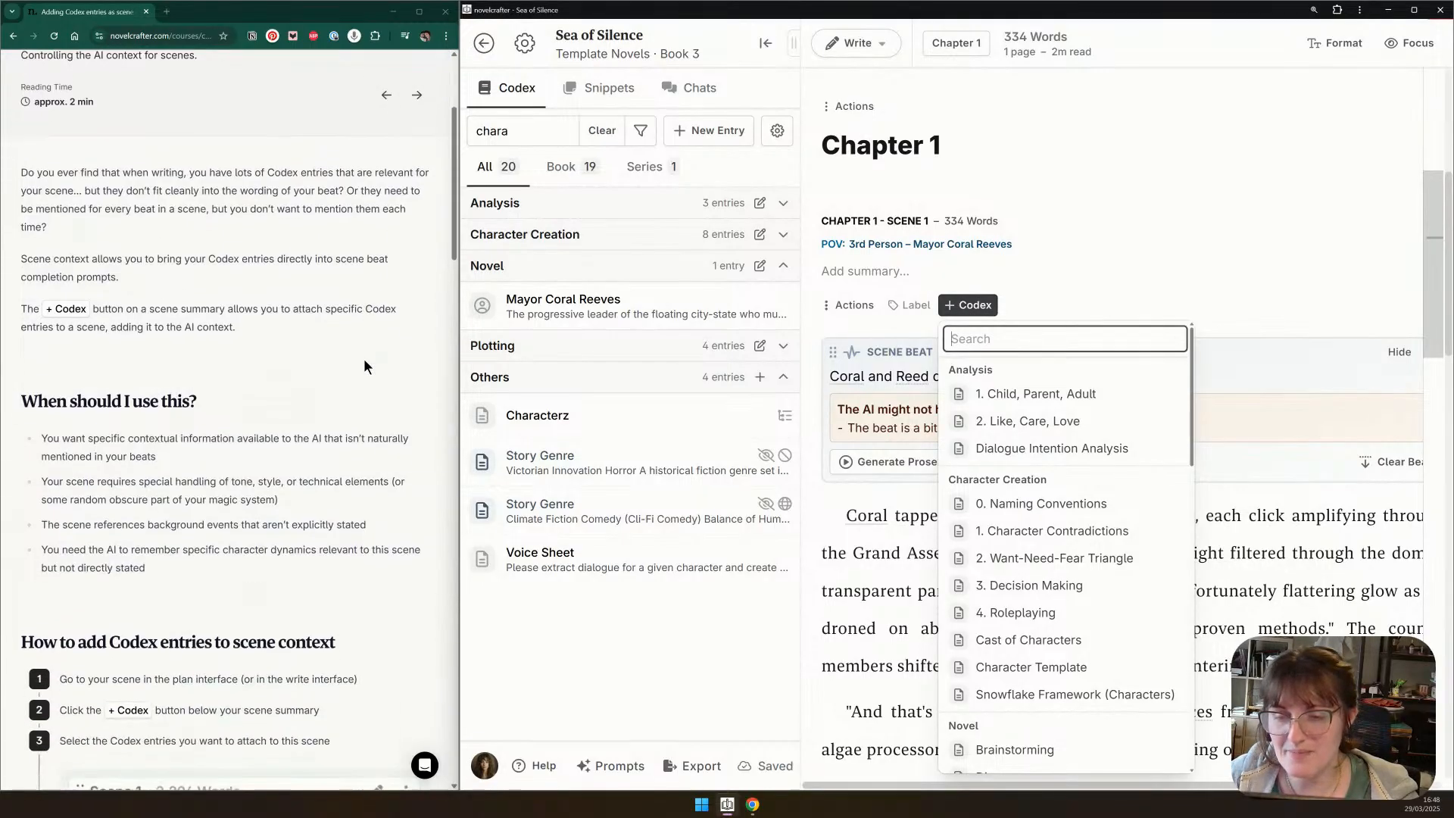
pyautogui.scroll(-3, 364, 366)
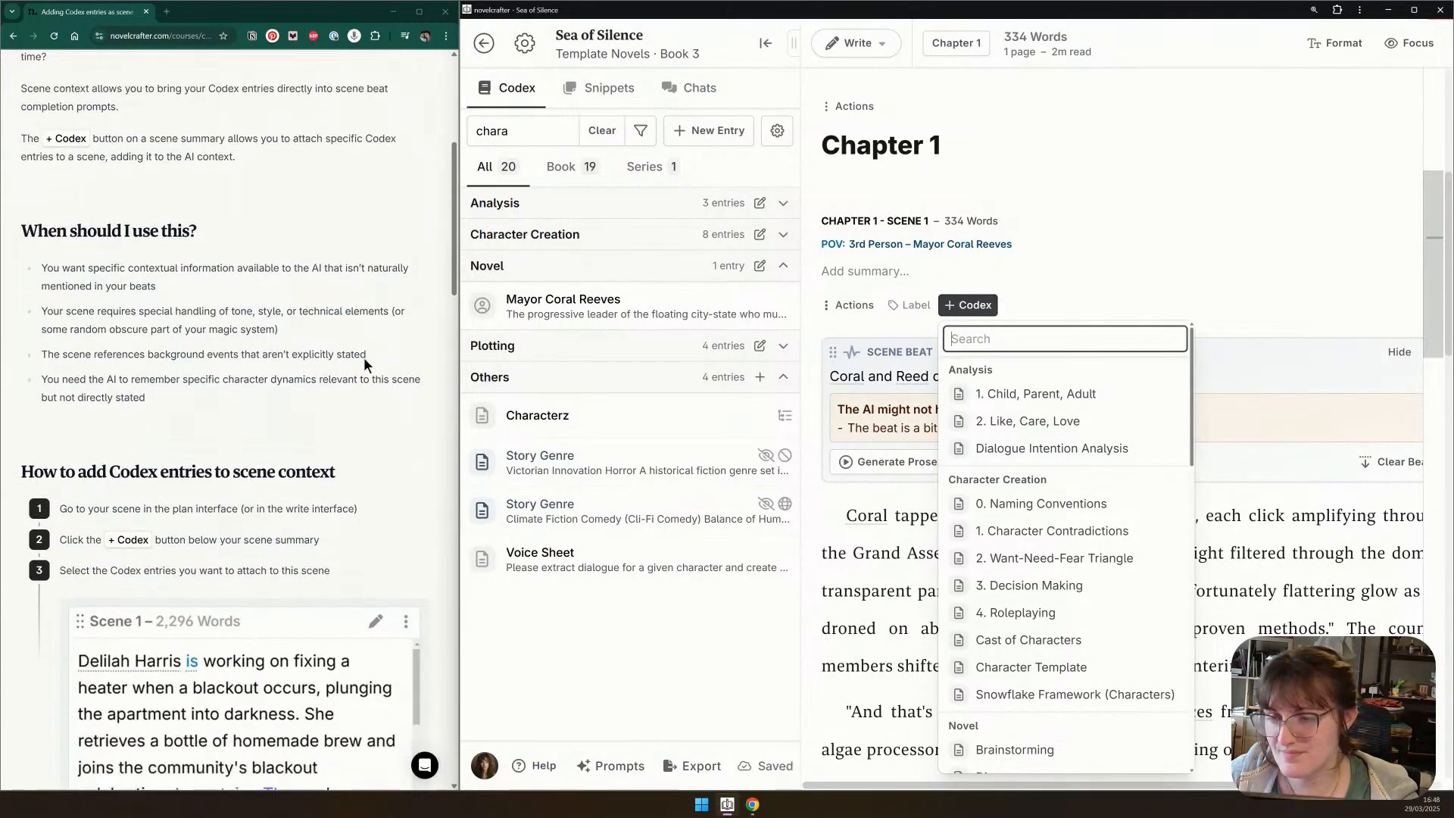
pyautogui.scroll(-4, 364, 359)
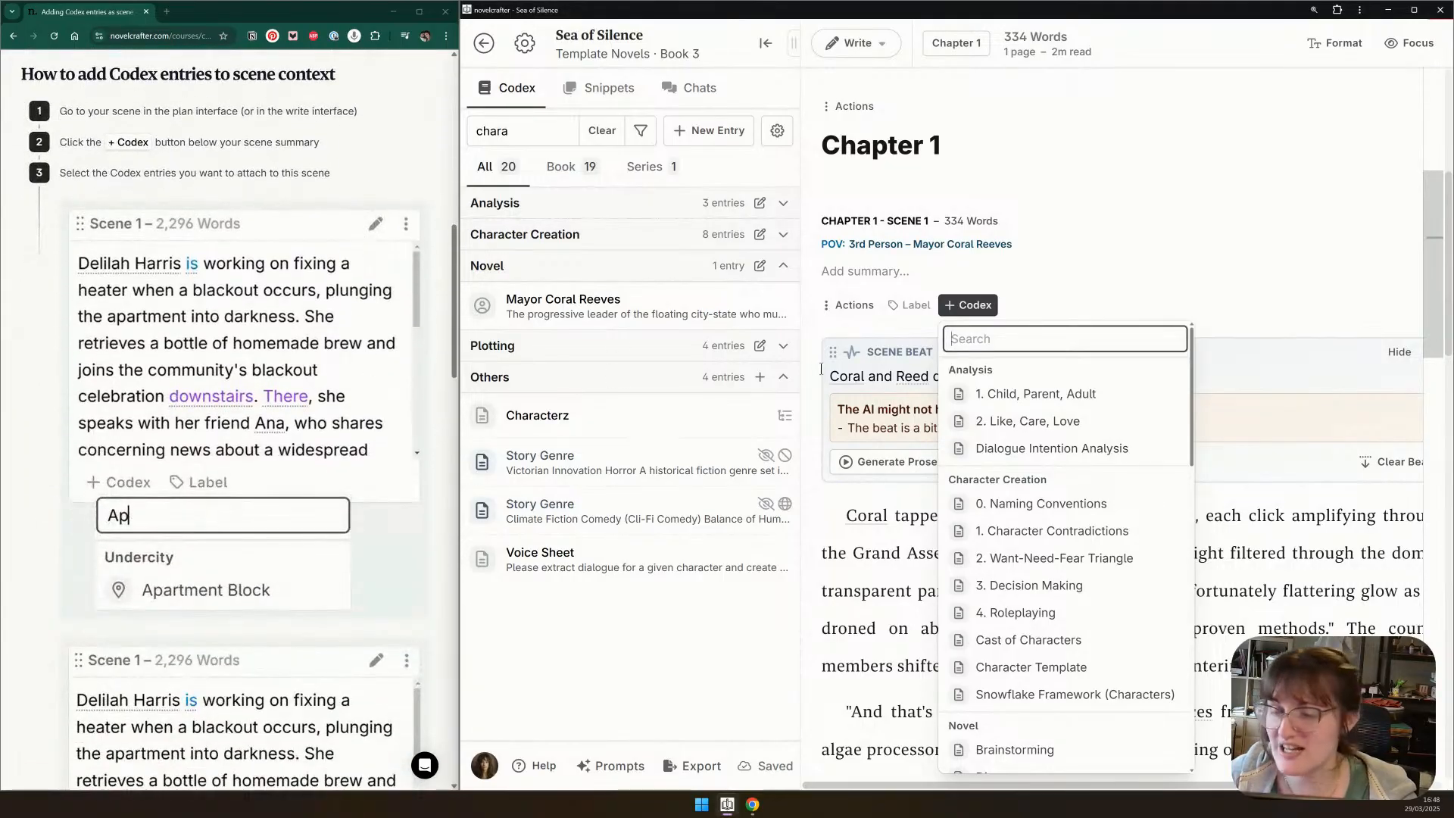
pyautogui.scroll(-3, 271, 394)
pyautogui.scroll(2, 271, 394)
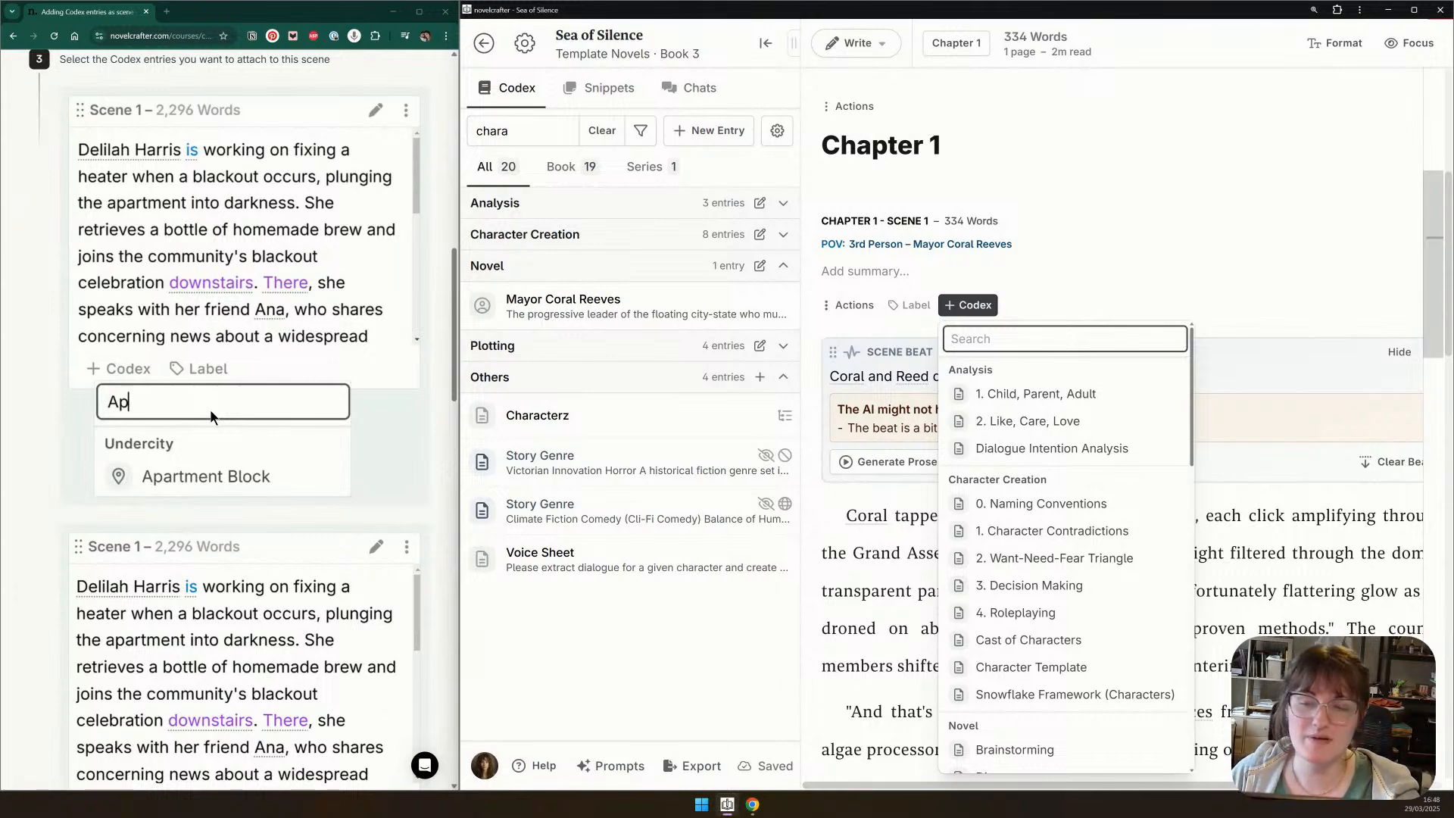
pyautogui.scroll(-3, 210, 409)
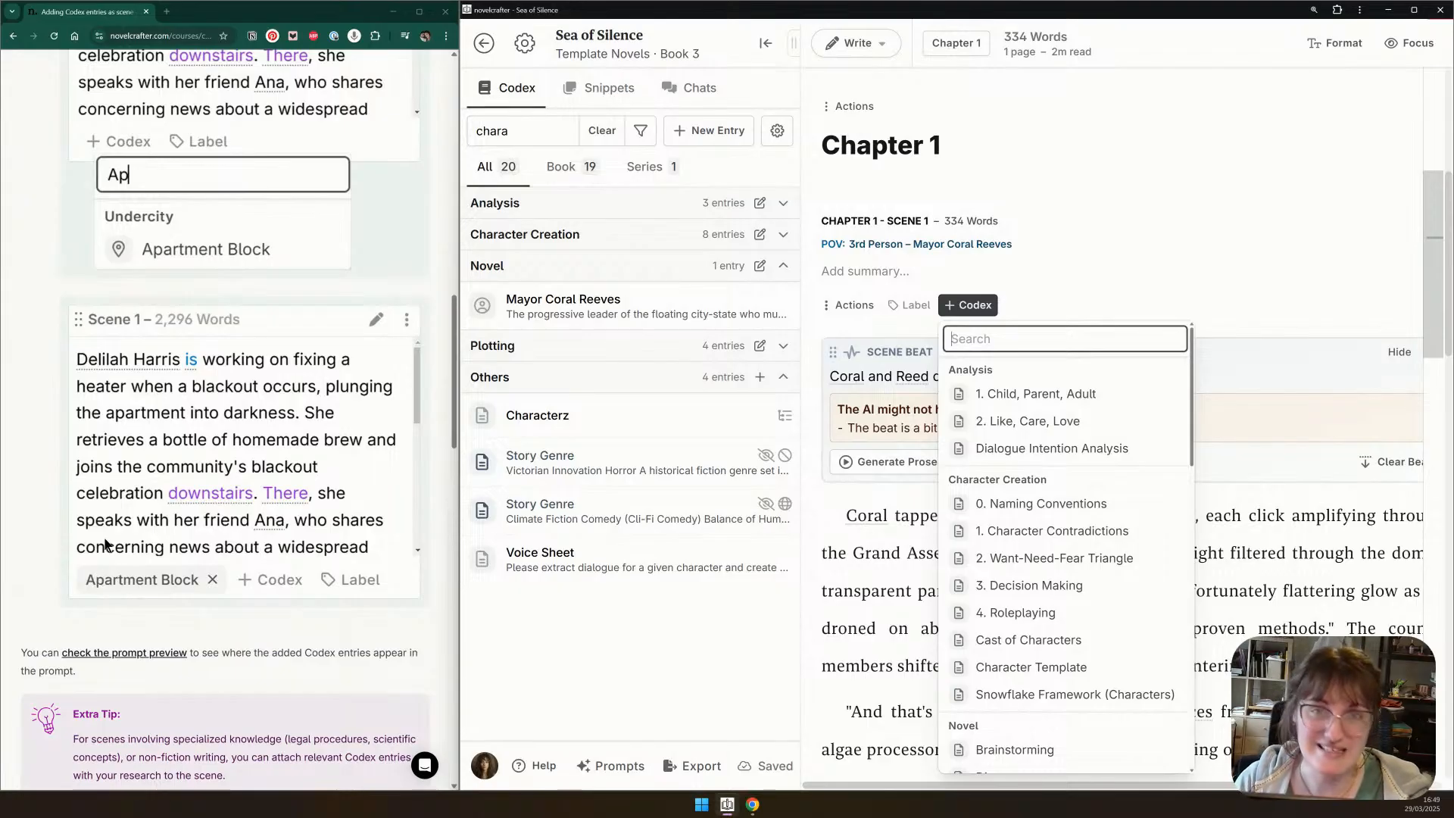
pyautogui.scroll(-1, 103, 533)
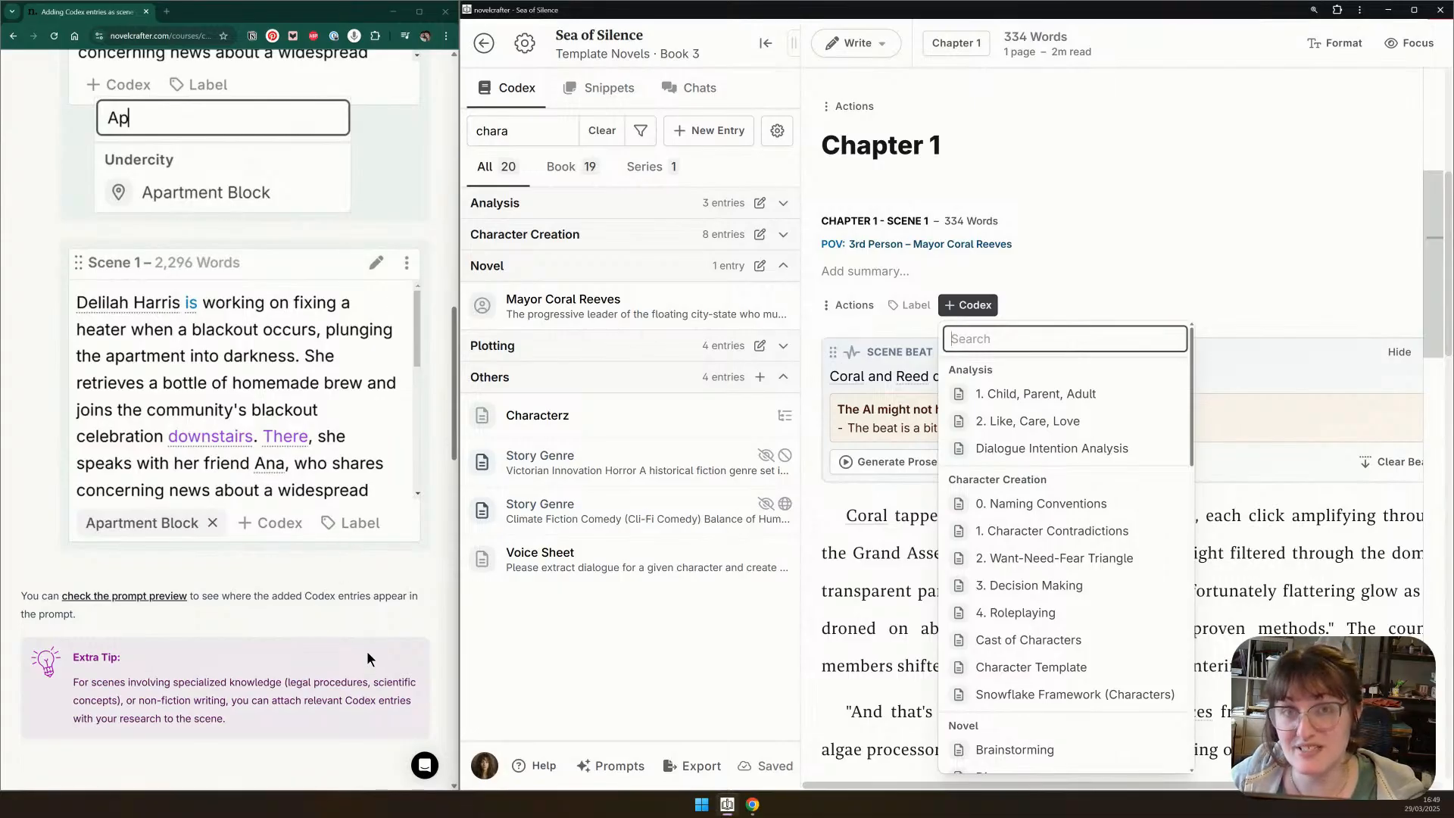
# Read the scene context lesson's Troubleshooting section on ignored information, contradictions and fragmented scene context
pyautogui.scroll(-3, 367, 653)
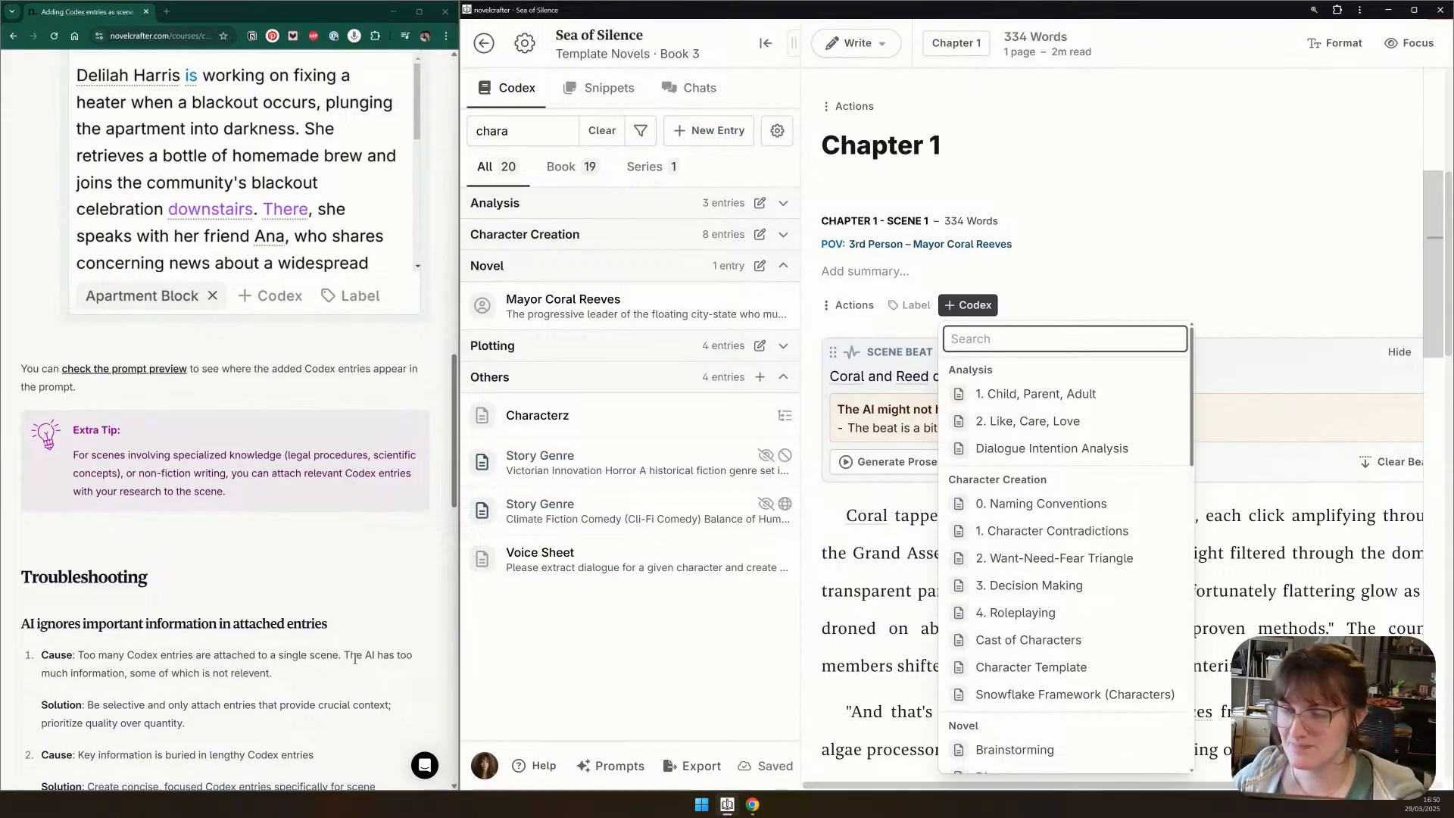
pyautogui.scroll(-3, 352, 629)
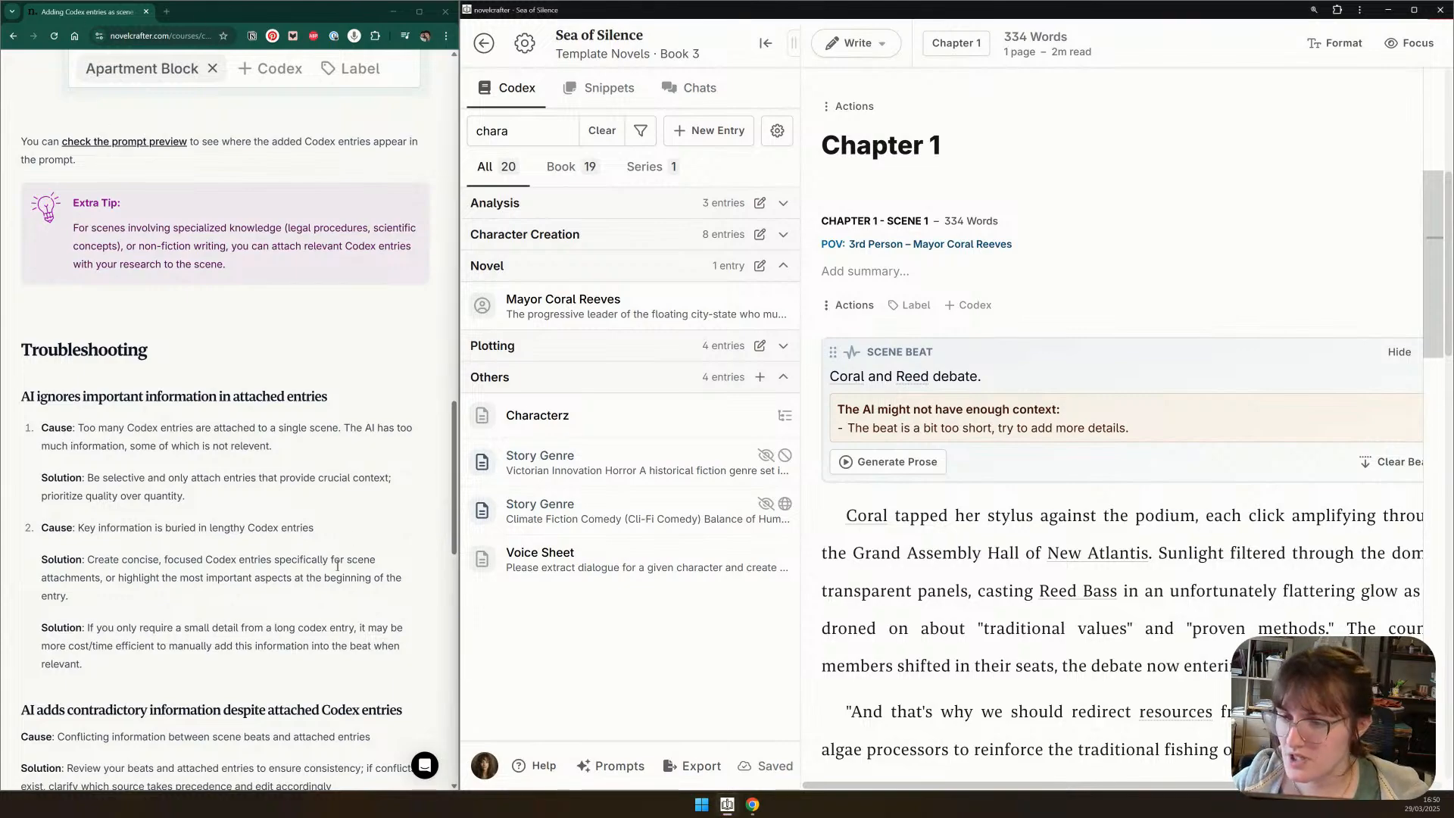
pyautogui.scroll(-1, 338, 565)
pyautogui.scroll(-2, 337, 565)
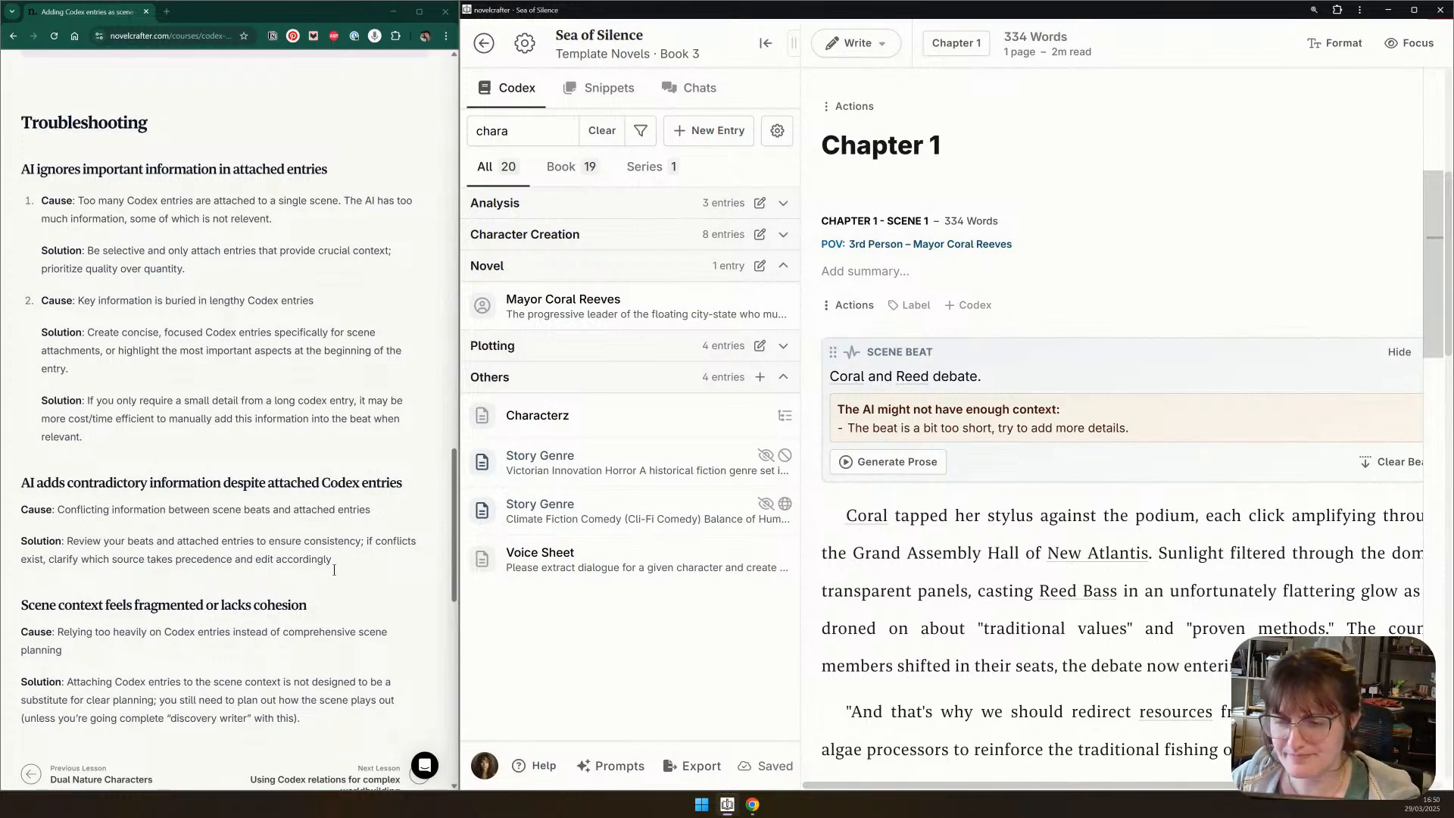
# Finish reading the Troubleshooting section, switch Sea of Silence to the Plan view and add a second scene to Chapter 1
pyautogui.scroll(-3, 334, 569)
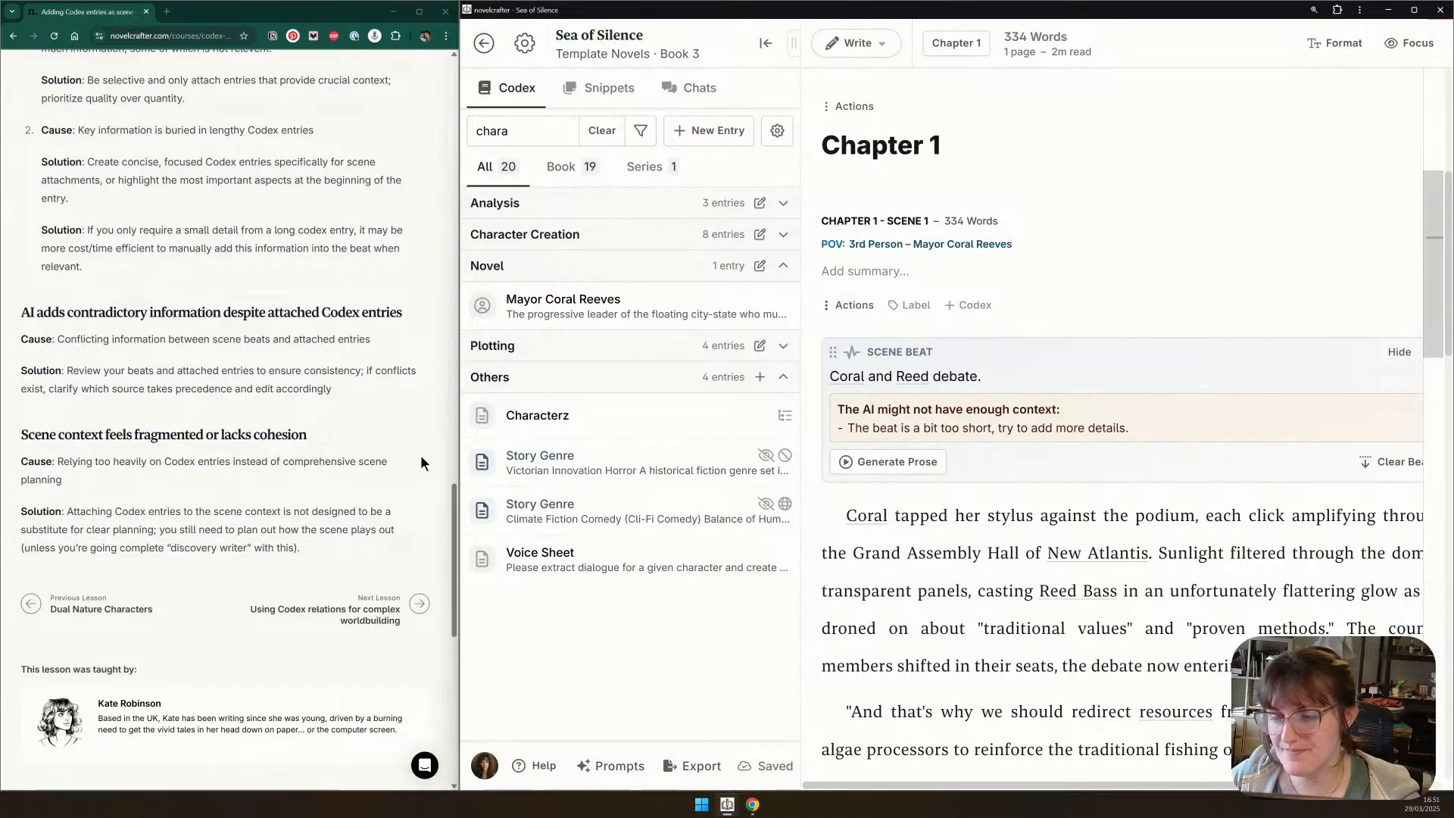
pyautogui.scroll(-1, 421, 457)
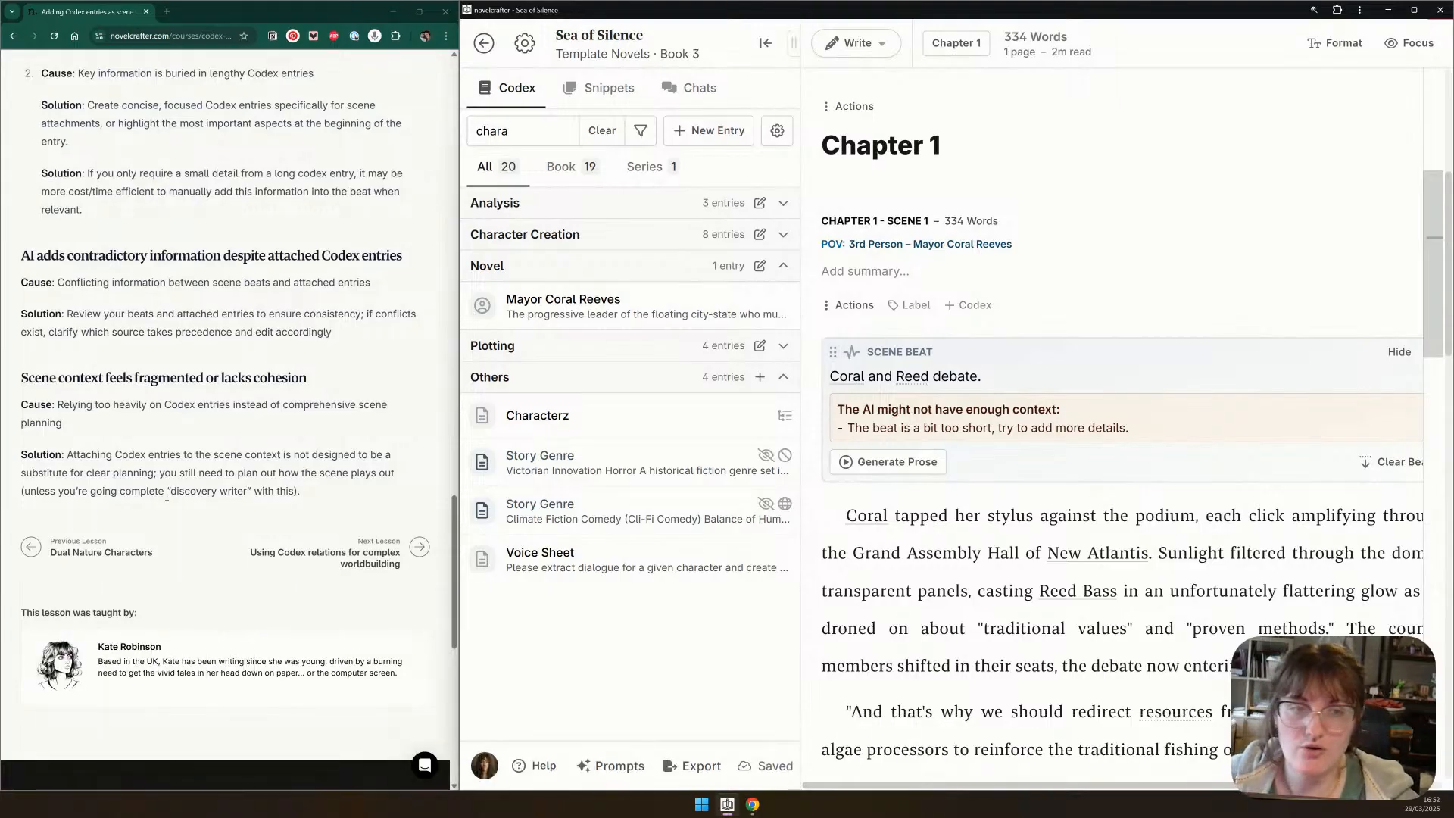
pyautogui.click(856, 43)
pyautogui.click(859, 75)
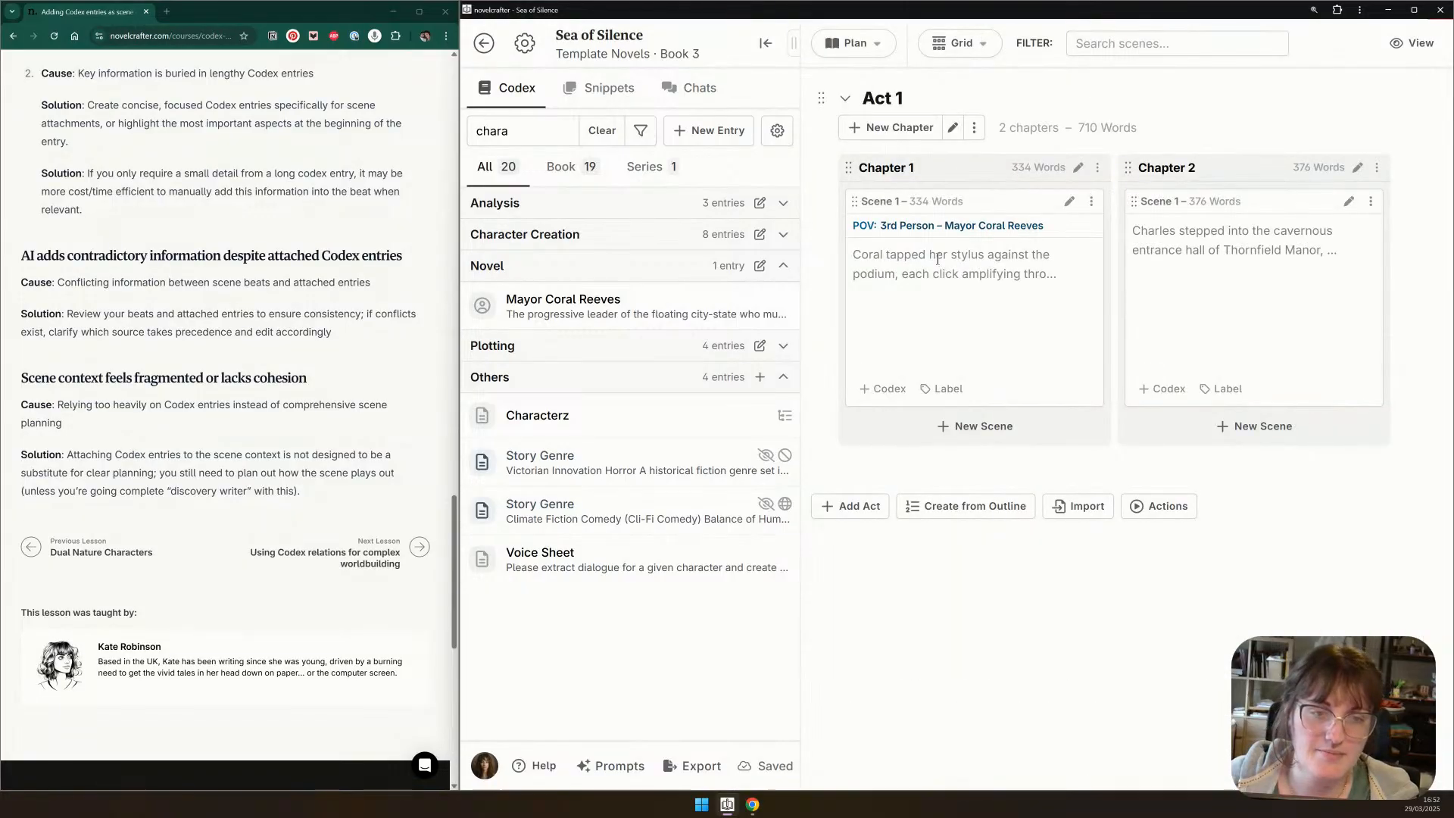
pyautogui.click(955, 425)
# Attach the Mayor Coral Reeves and New Atlantis Codex entries to Scene 1 of Chapter 1 as scene context
pyautogui.click(930, 389)
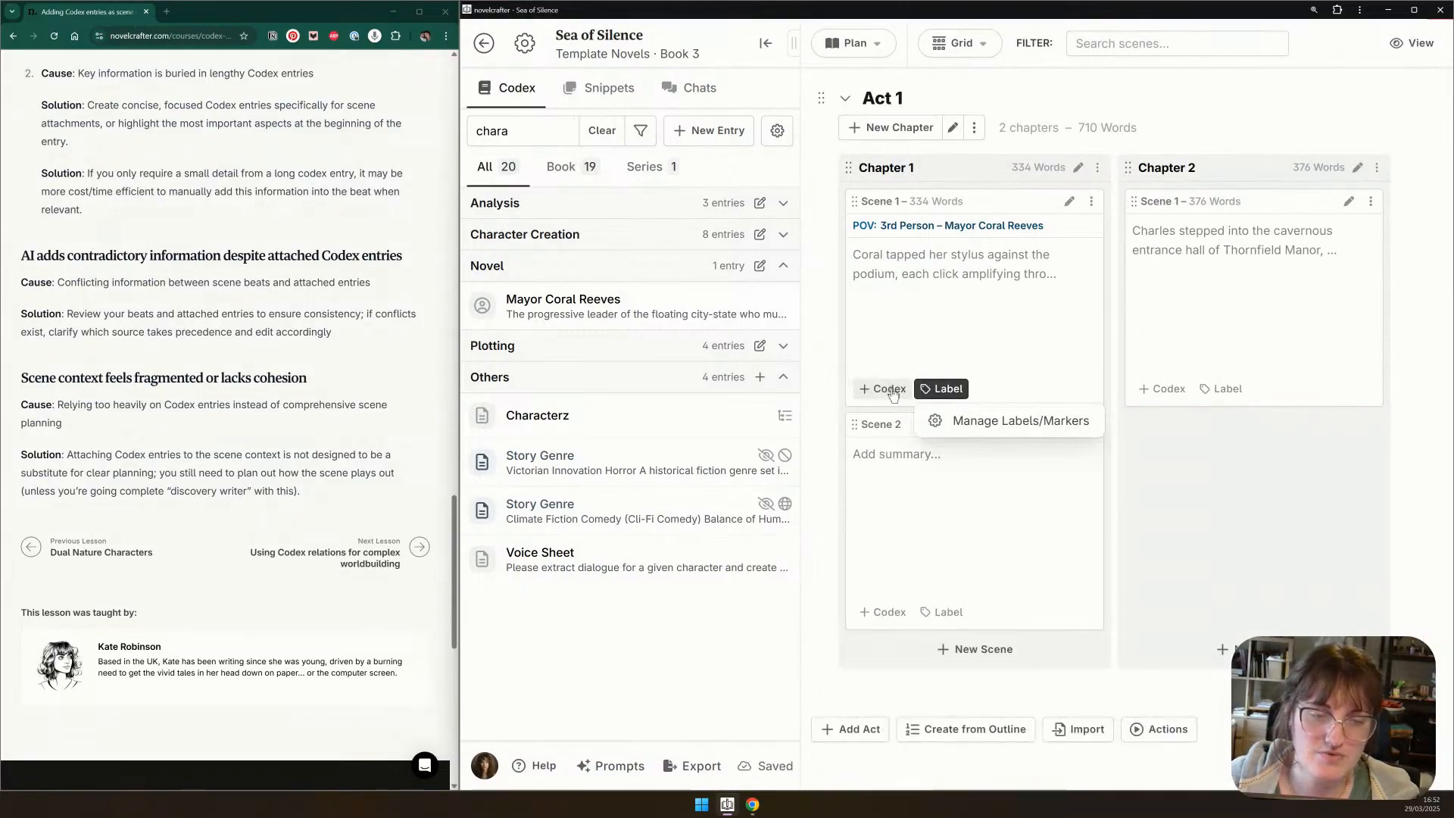
pyautogui.click(888, 389)
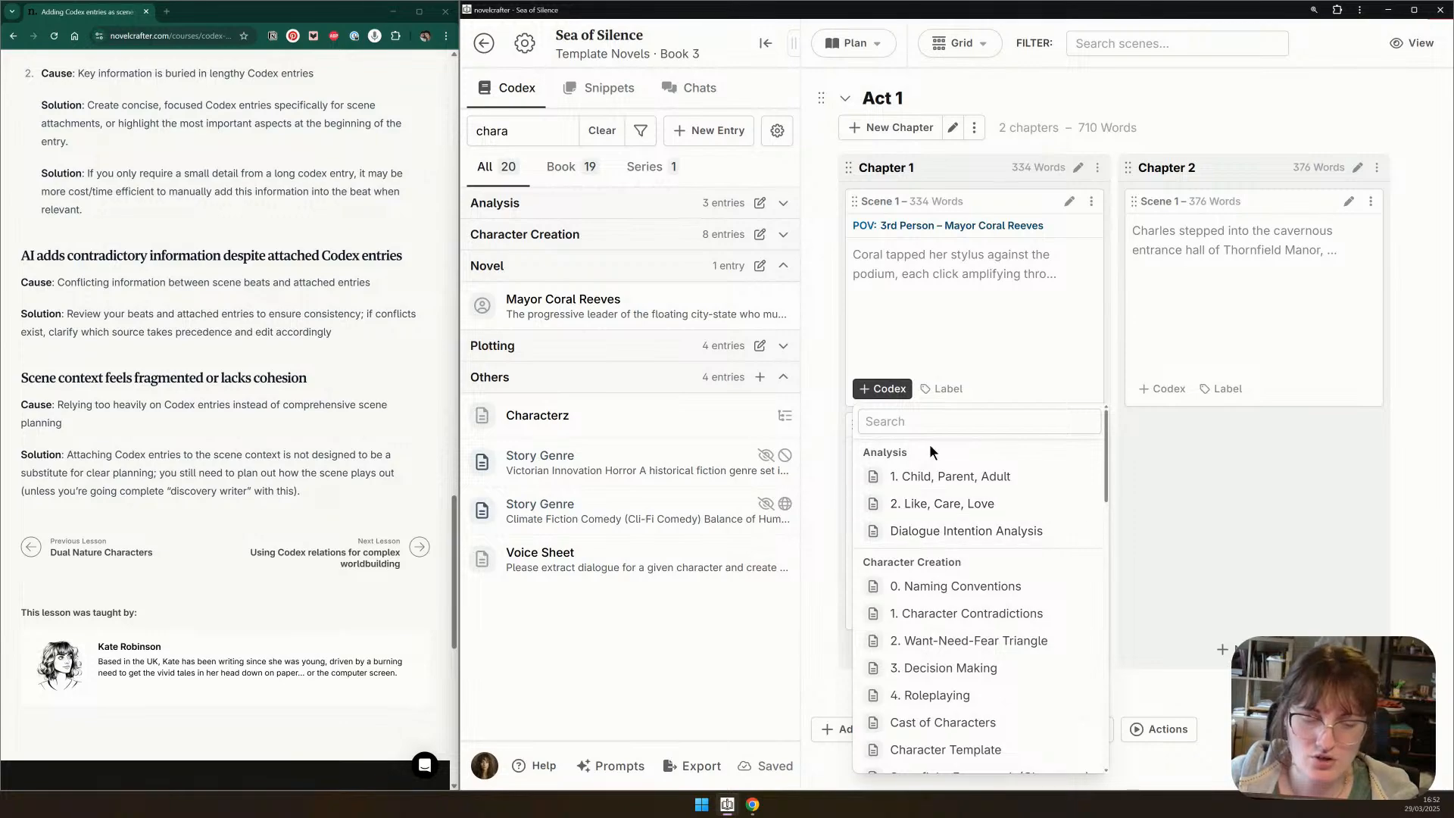
pyautogui.scroll(-4, 929, 447)
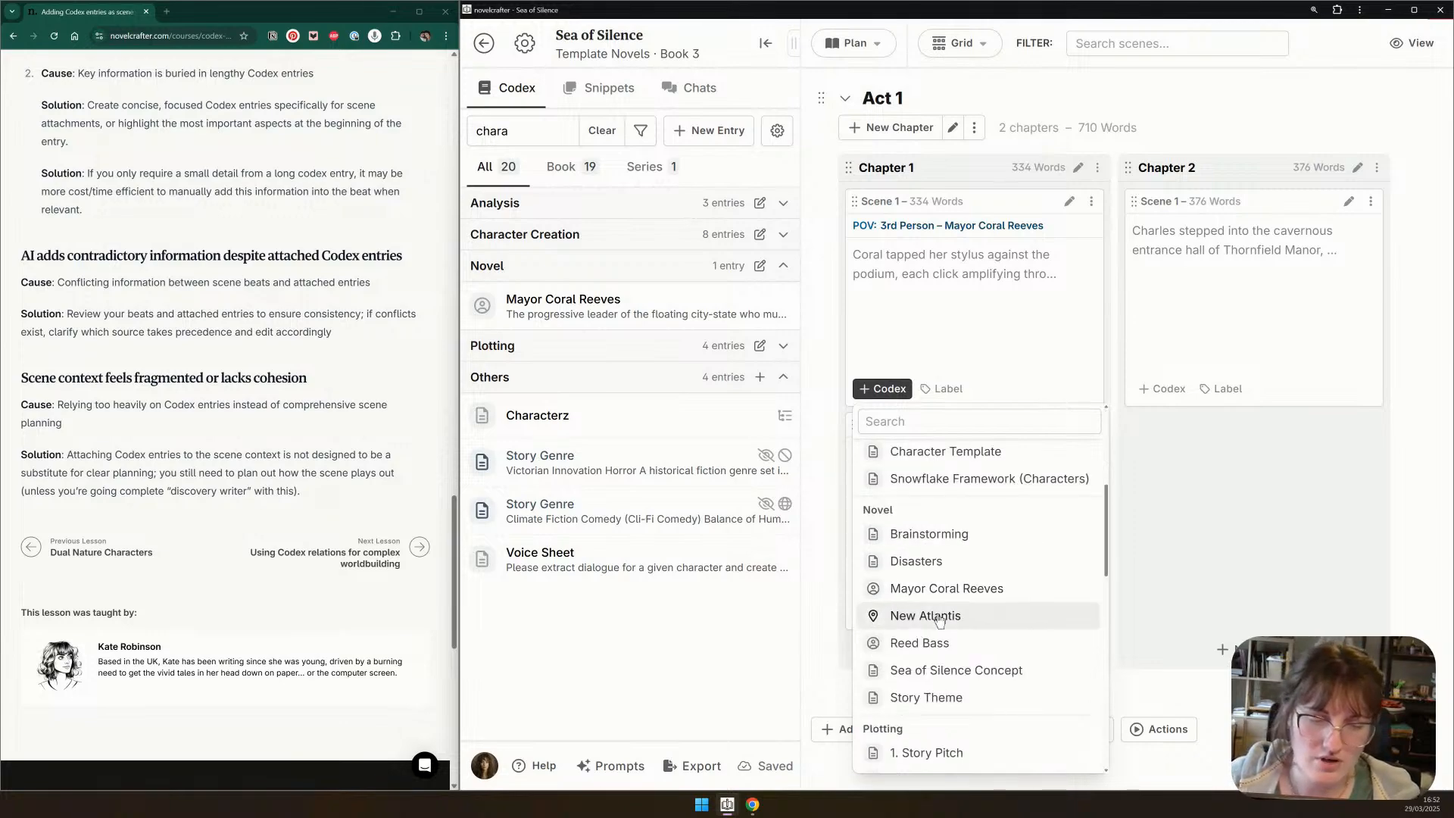
pyautogui.click(944, 592)
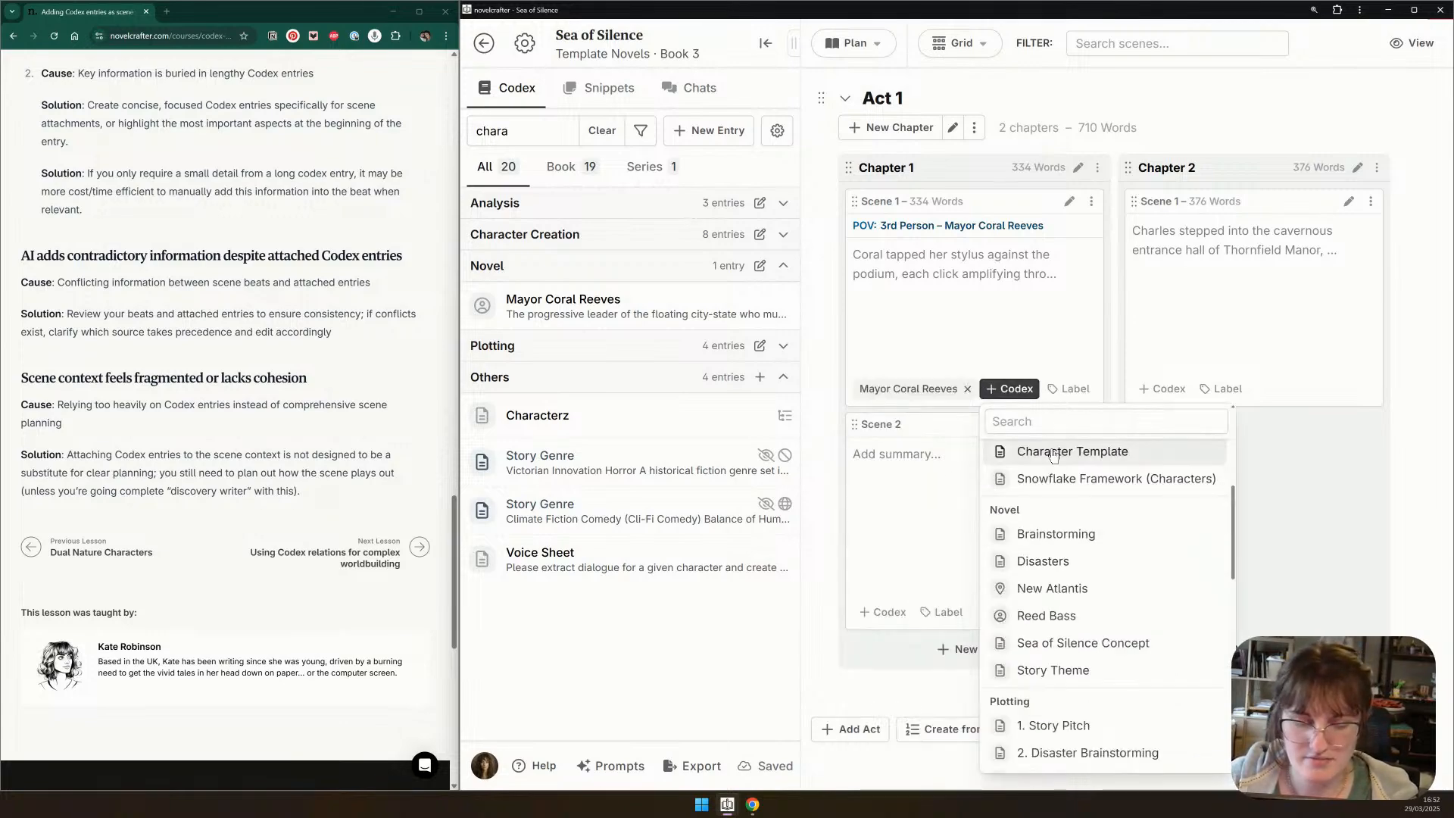
pyautogui.click(1063, 590)
pyautogui.click(1282, 503)
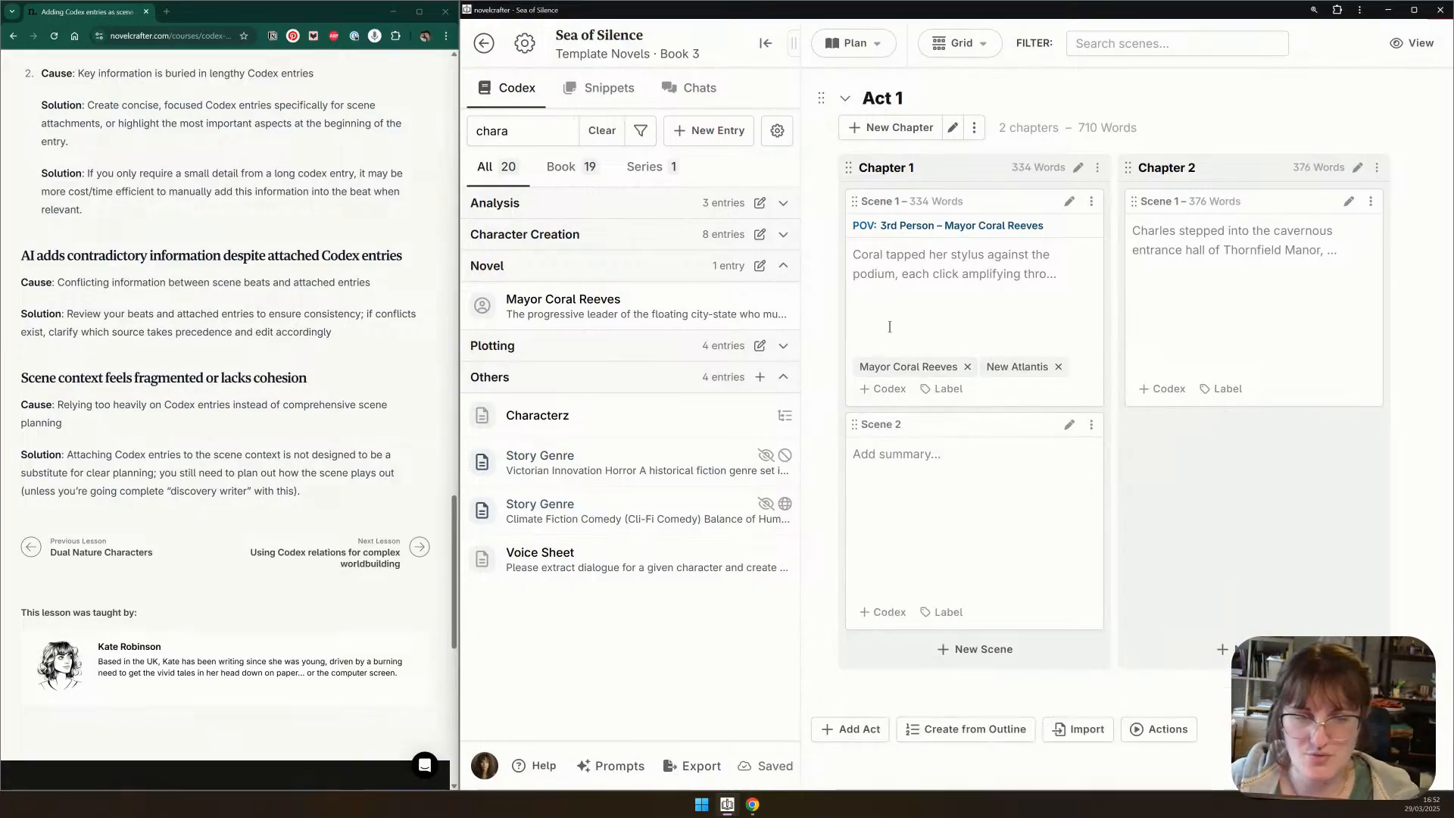